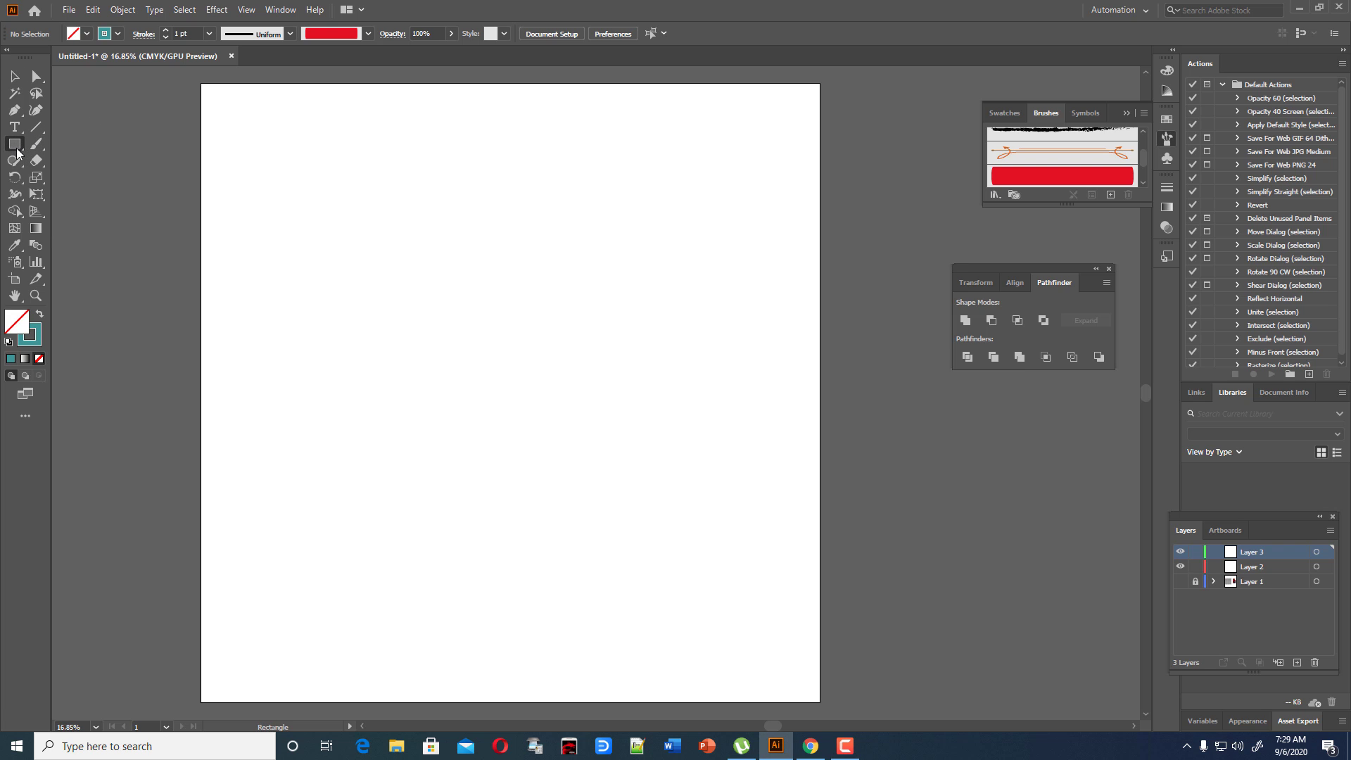
Draw a circle about 736 px in diameter with the Ellipse tool, slightly above the centre of the artboard.
drag(16, 145, 81, 173)
drag(480, 381, 546, 377)
key(v)
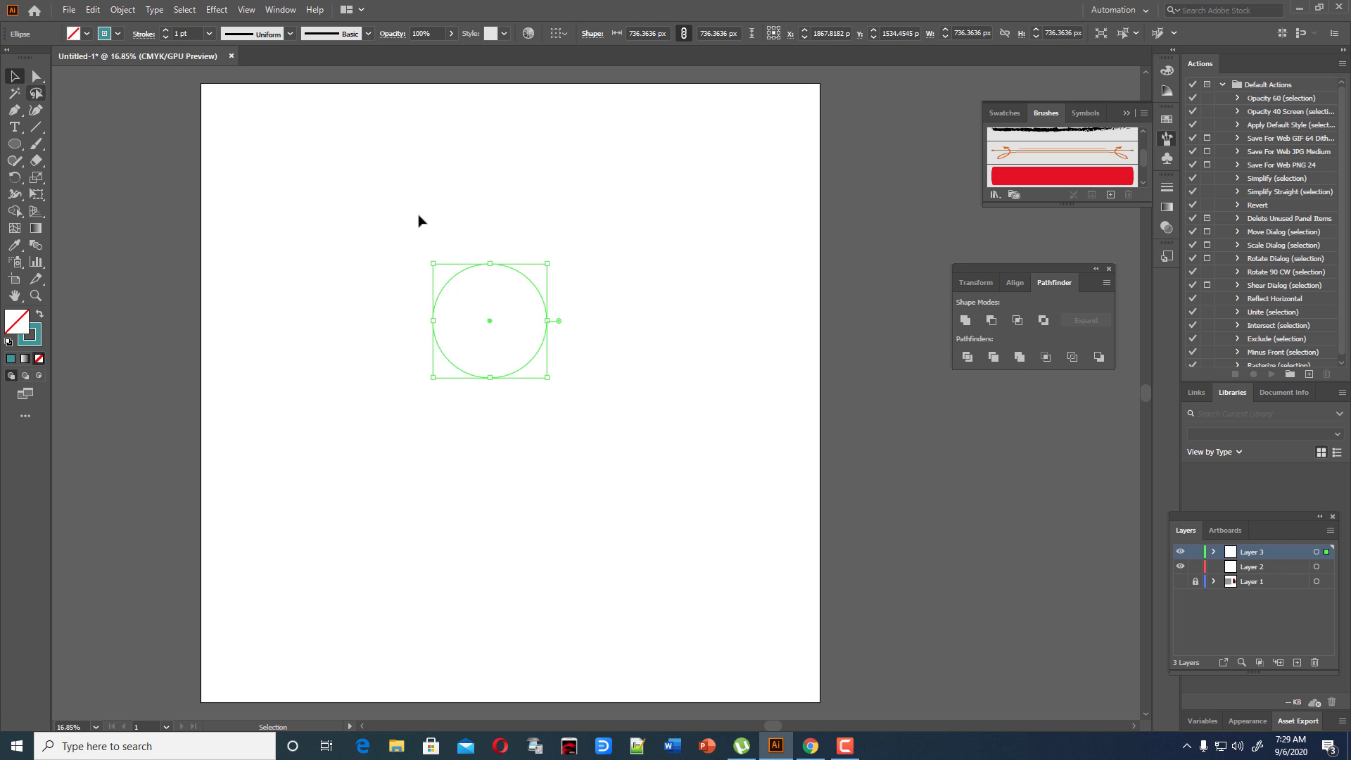
click(419, 221)
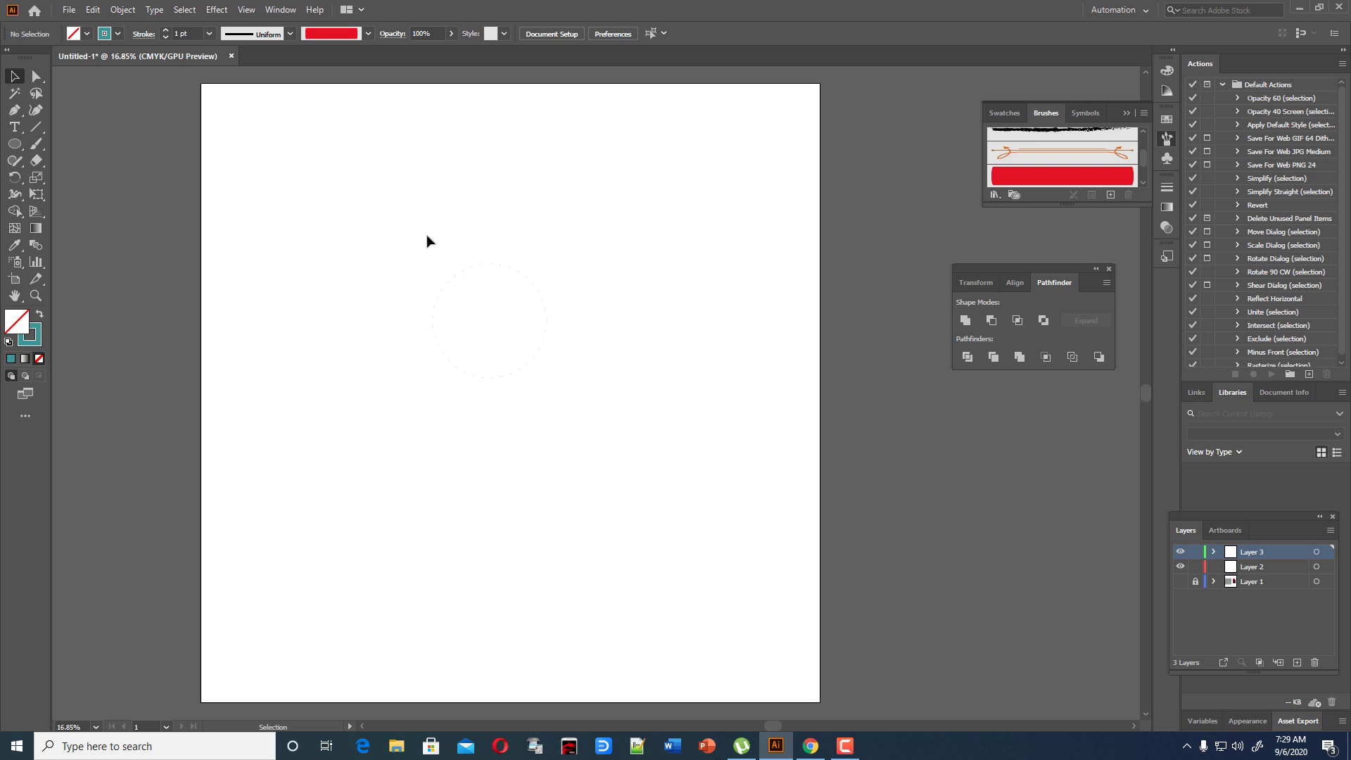
drag(426, 239, 653, 401)
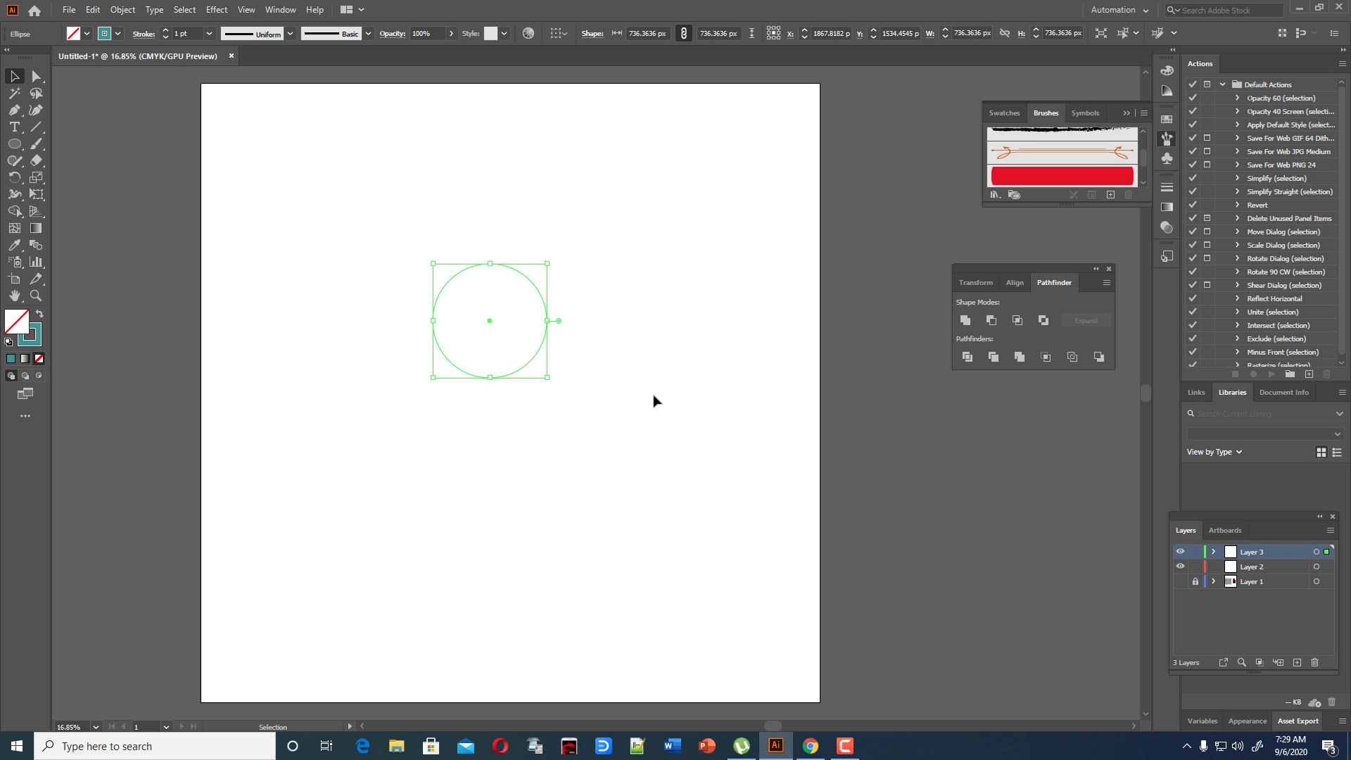
click(139, 35)
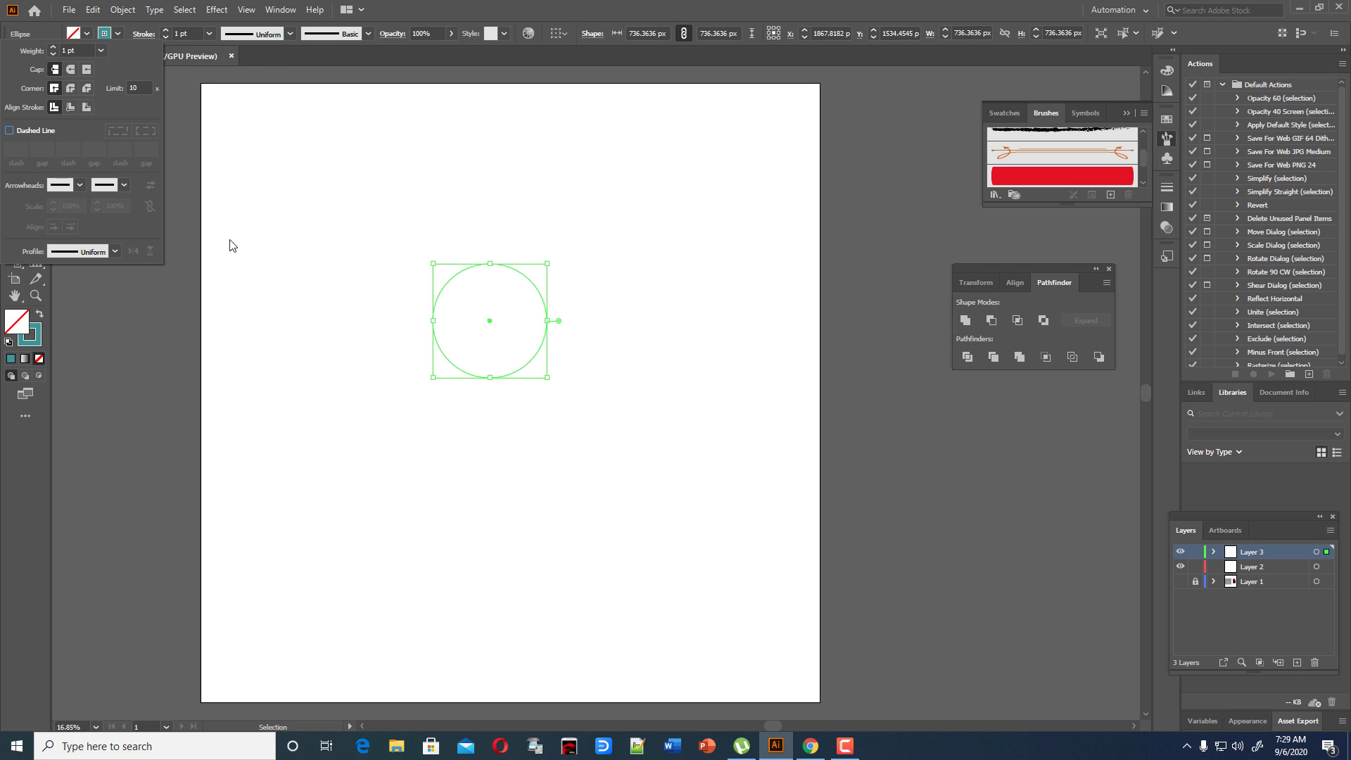
click(450, 238)
Fill the circle with the yellow-orange colour EFB848.
drag(415, 223, 715, 420)
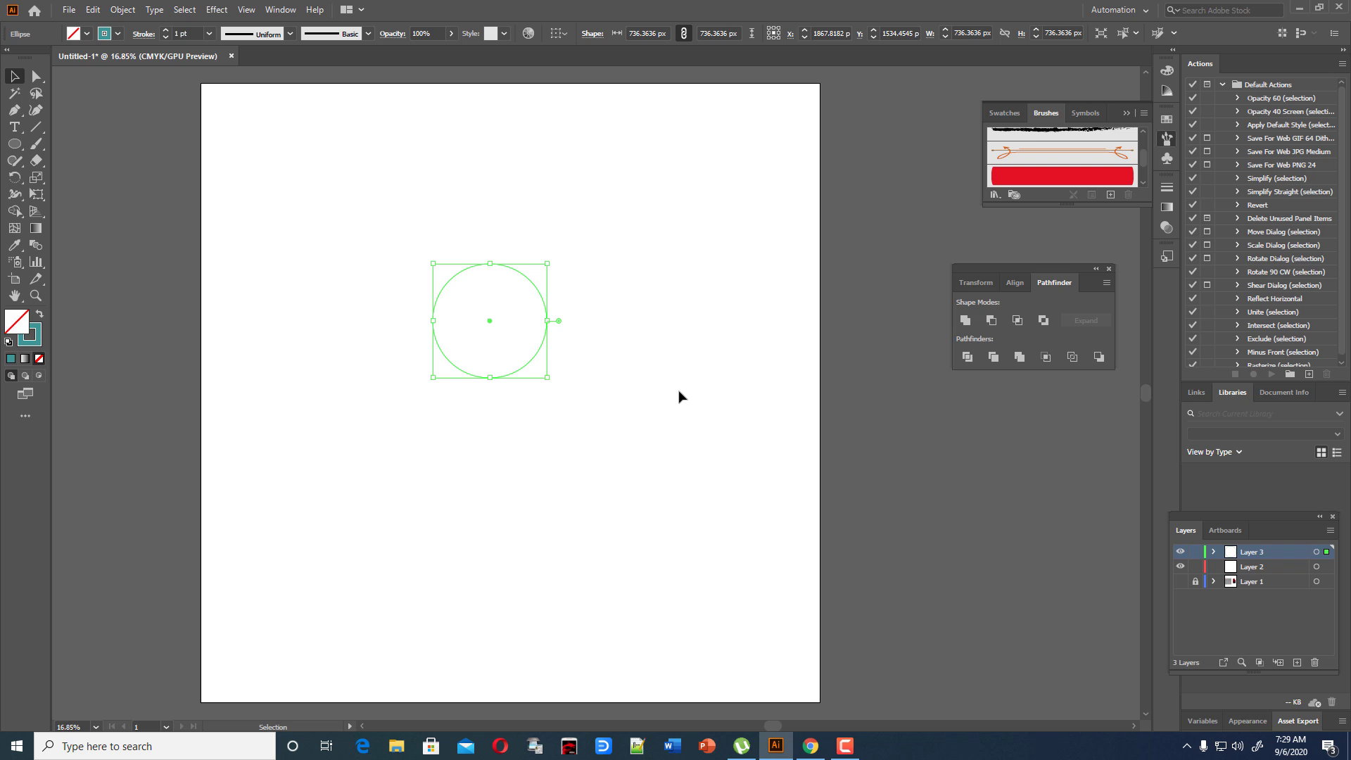
double_click(19, 333)
mouse_move(702, 458)
mouse_down()
mouse_move(701, 425)
mouse_move(702, 443)
mouse_up()
click(581, 289)
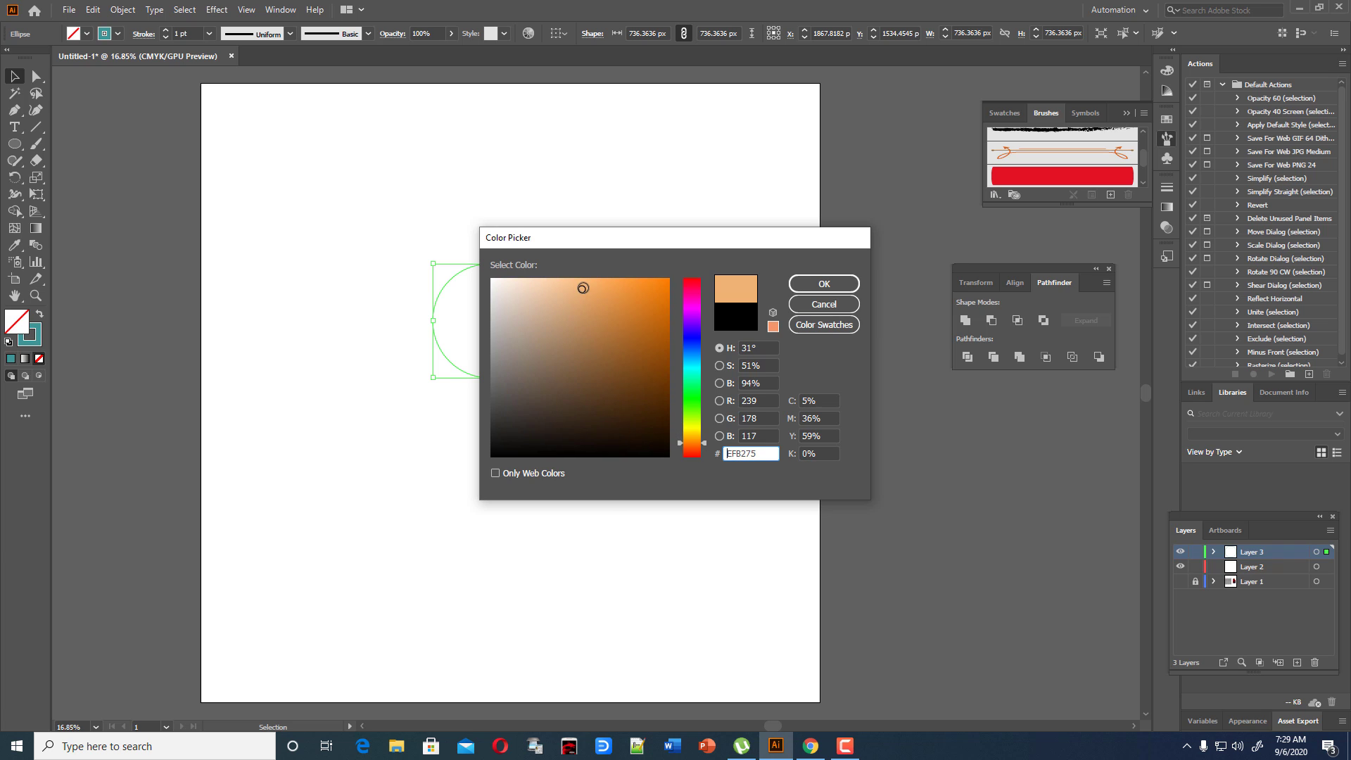
click(589, 287)
click(703, 445)
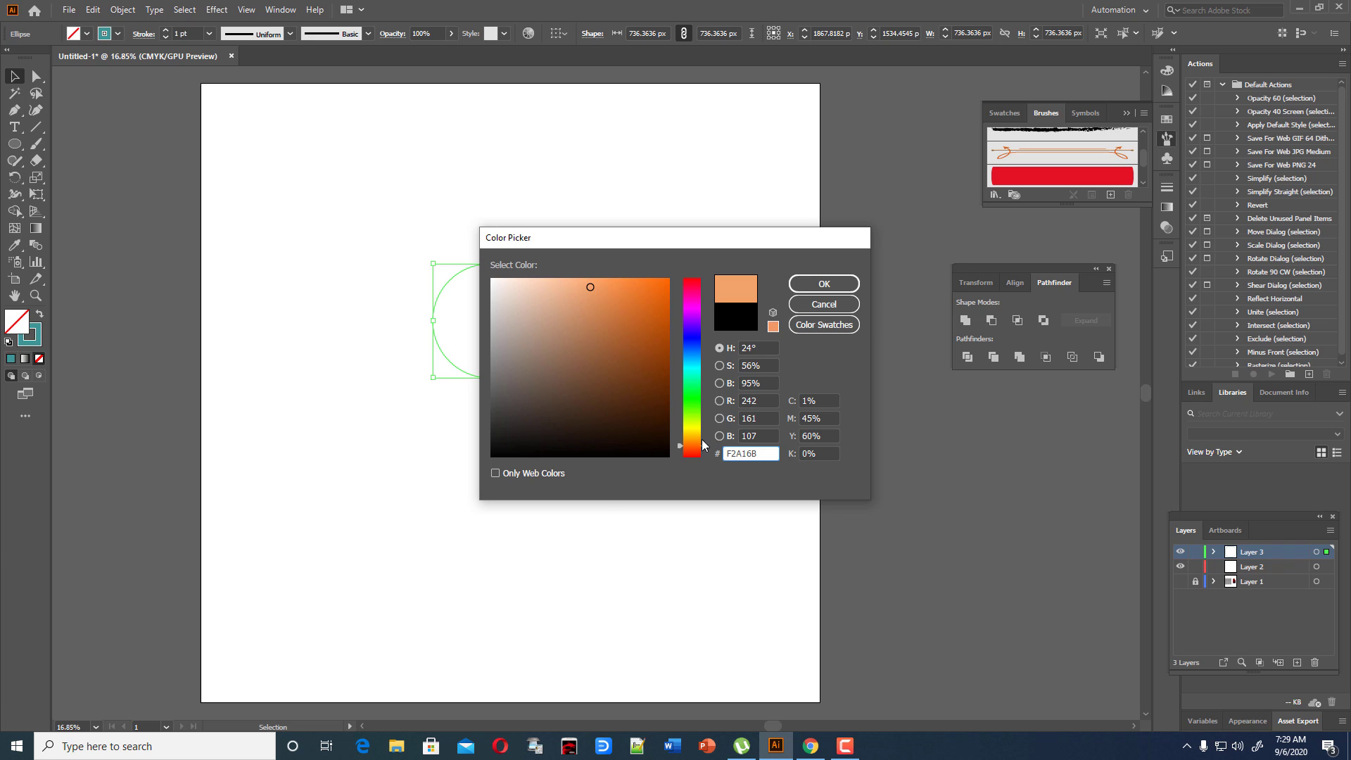
drag(707, 445, 703, 433)
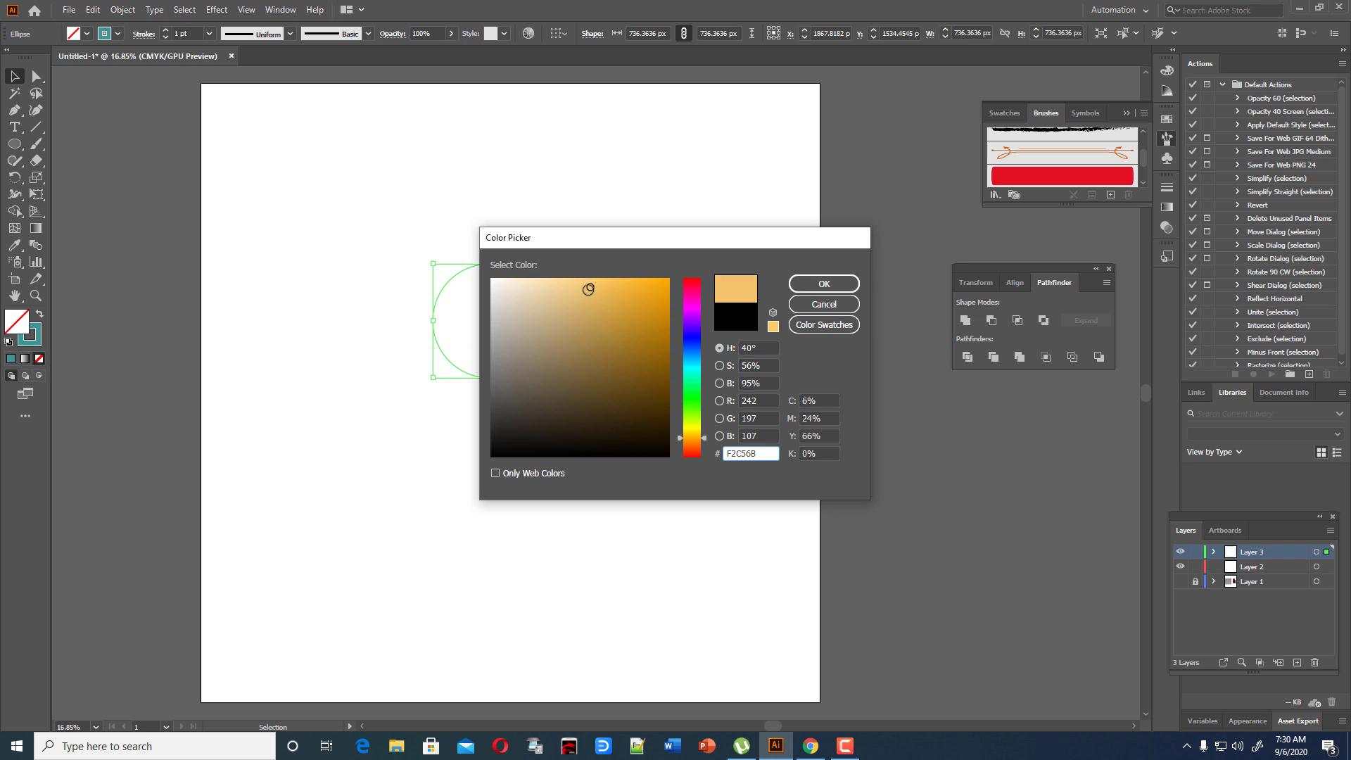
click(617, 289)
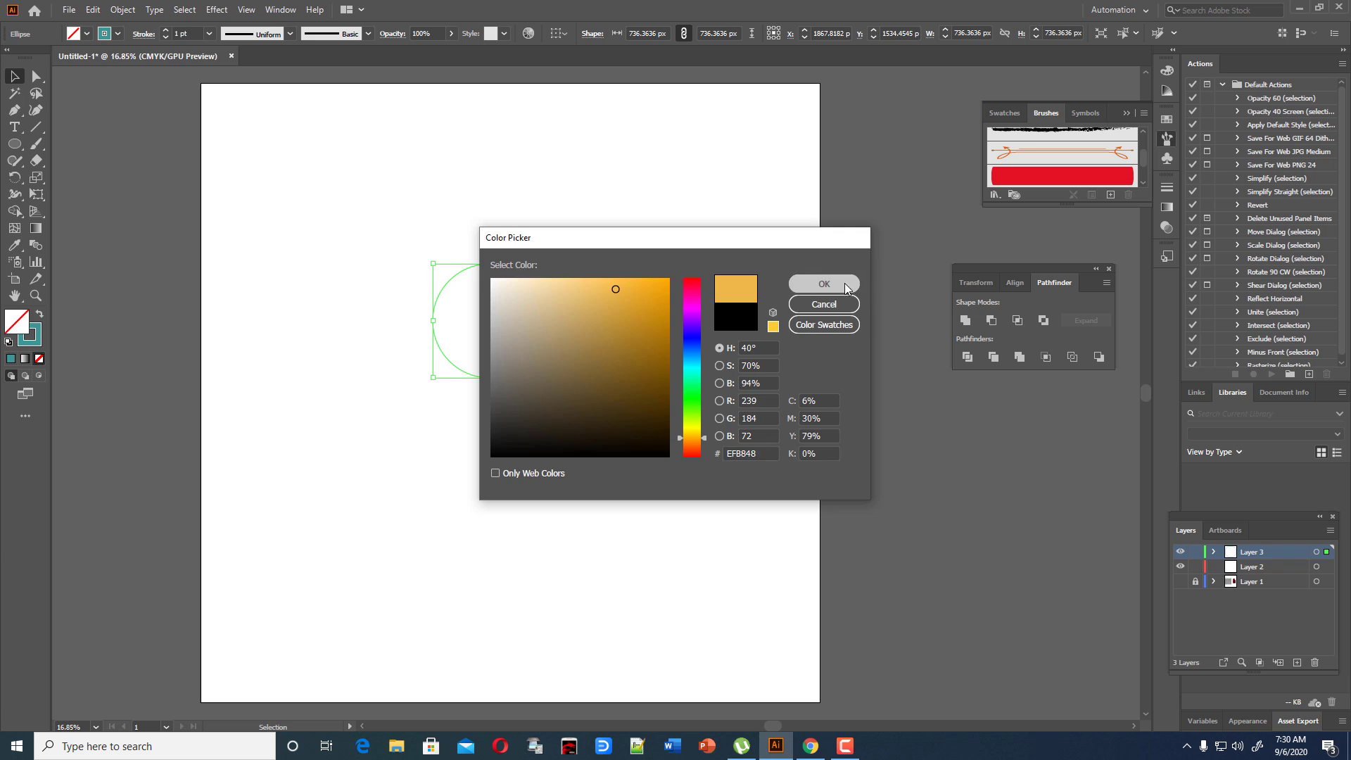
click(820, 283)
click(601, 202)
drag(410, 219, 553, 449)
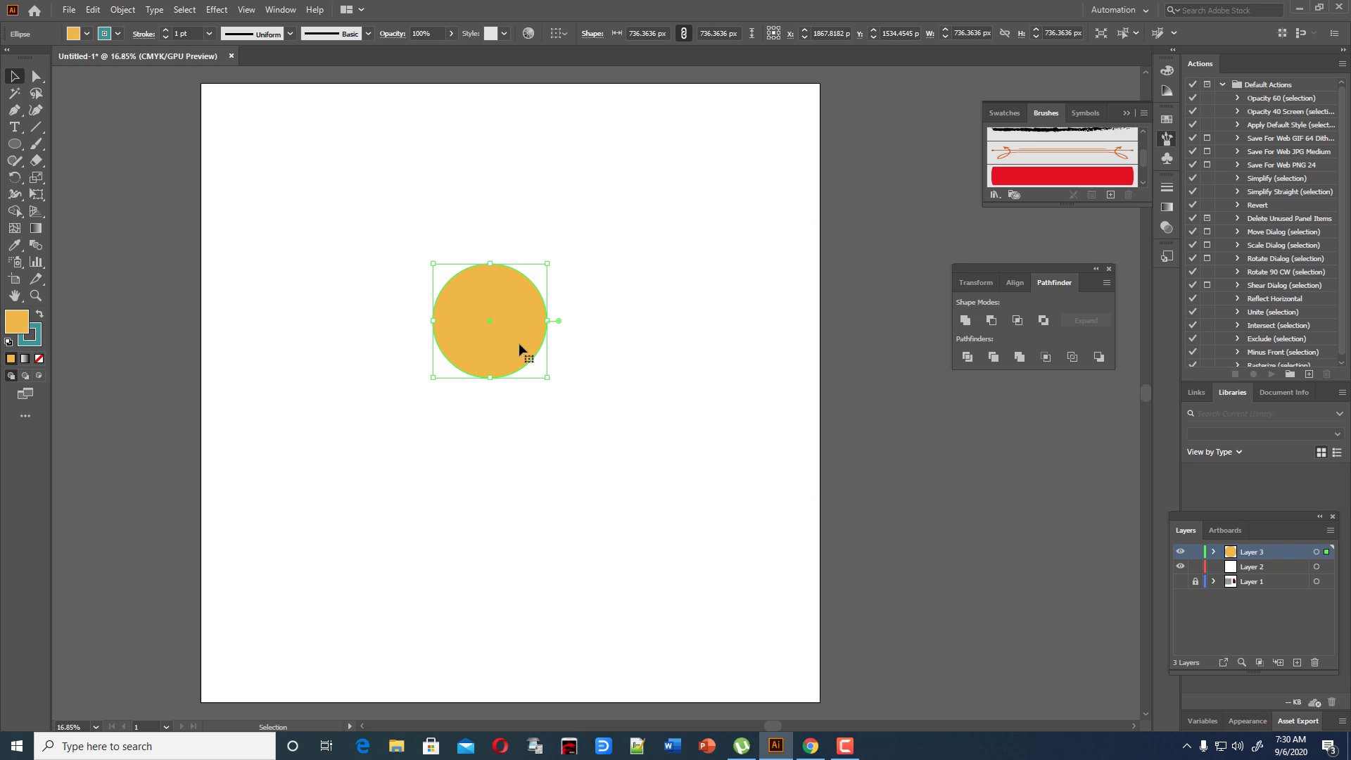
click(650, 376)
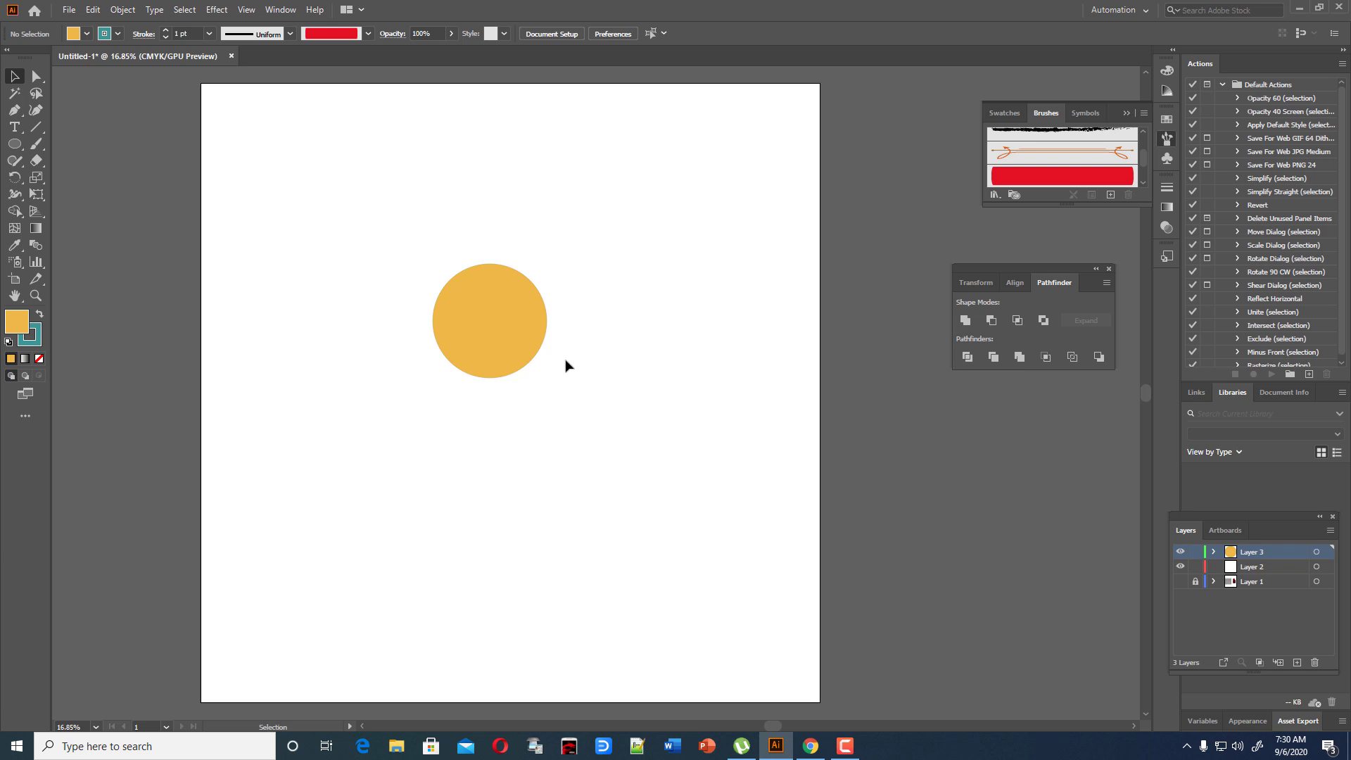
Move the circle slightly down and to the right, and scale it up proportionally from its centre.
drag(537, 316, 554, 336)
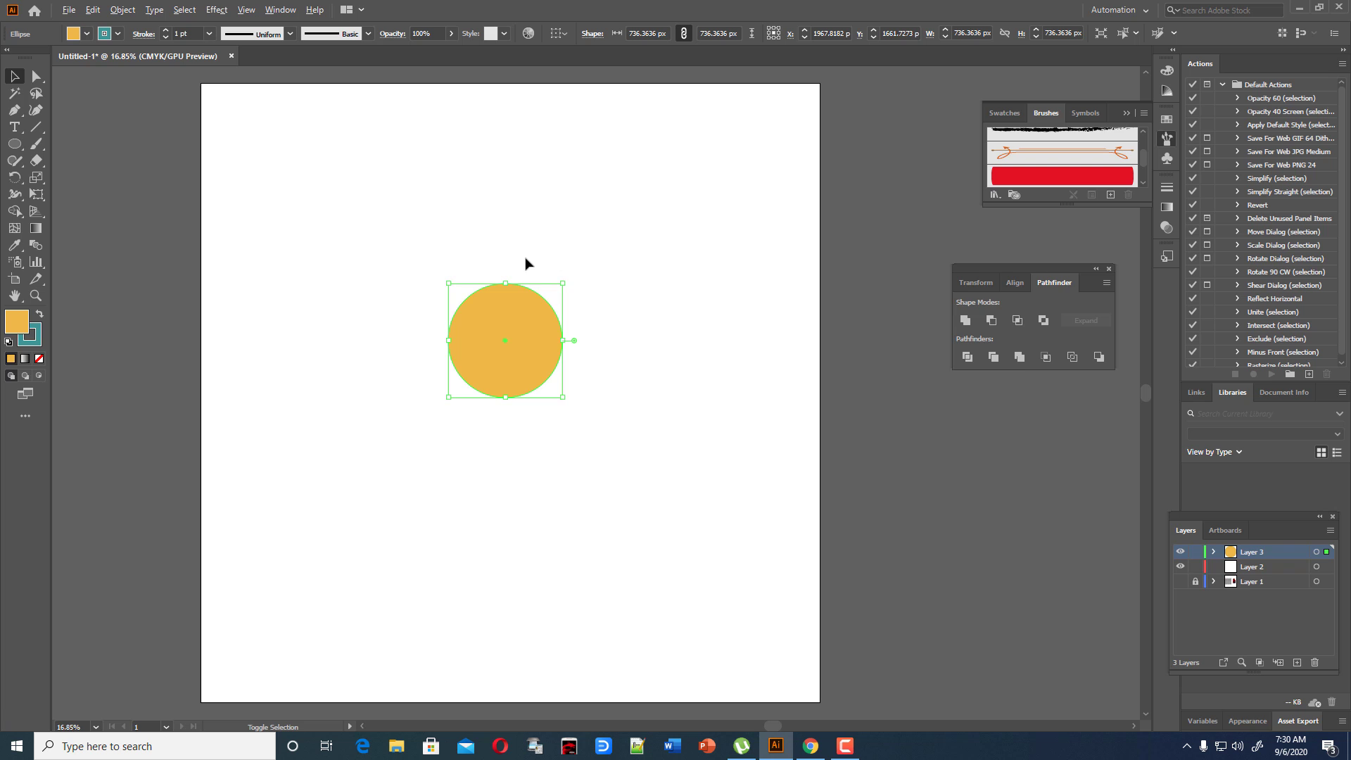
drag(567, 281, 582, 266)
click(711, 320)
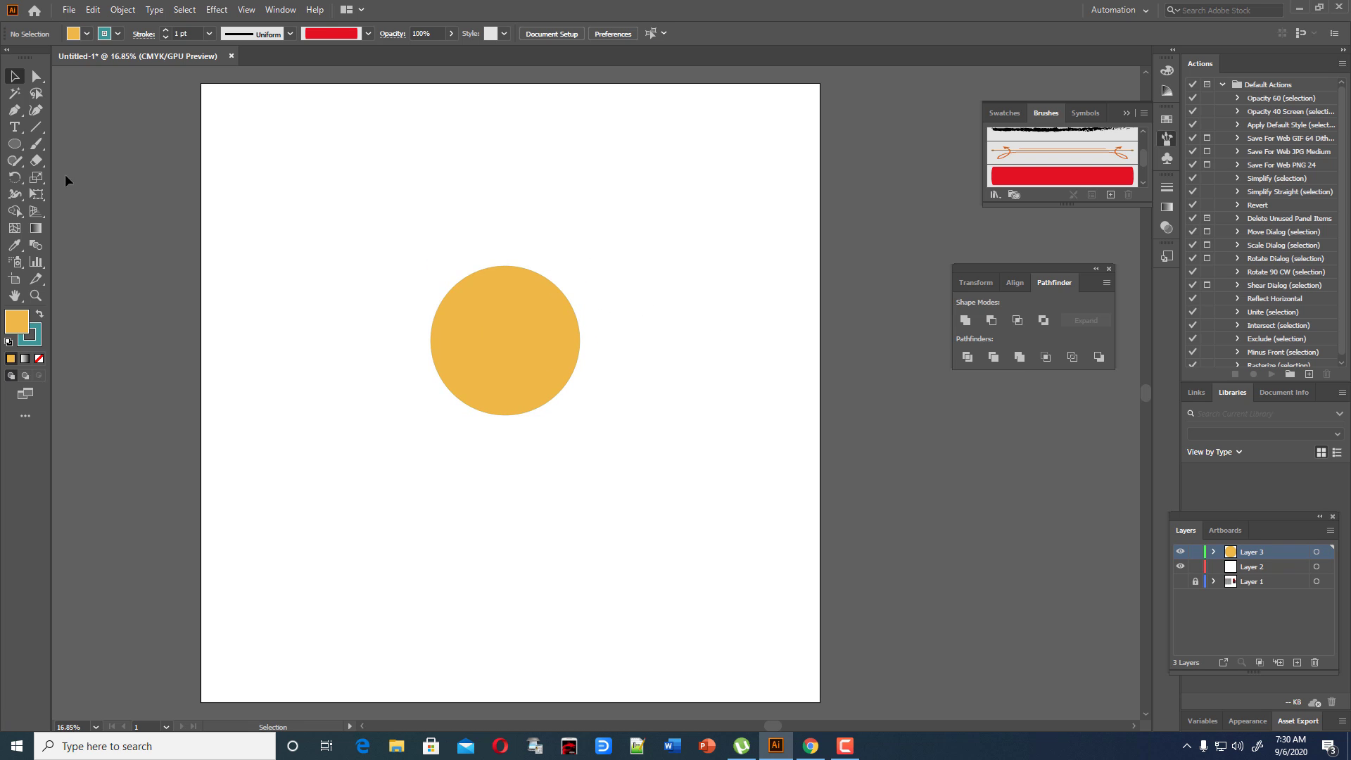
Set the stroke colour for the Pen tool to near-black, about C 93, M 66, Y 65, K 87.
click(14, 110)
double_click(29, 335)
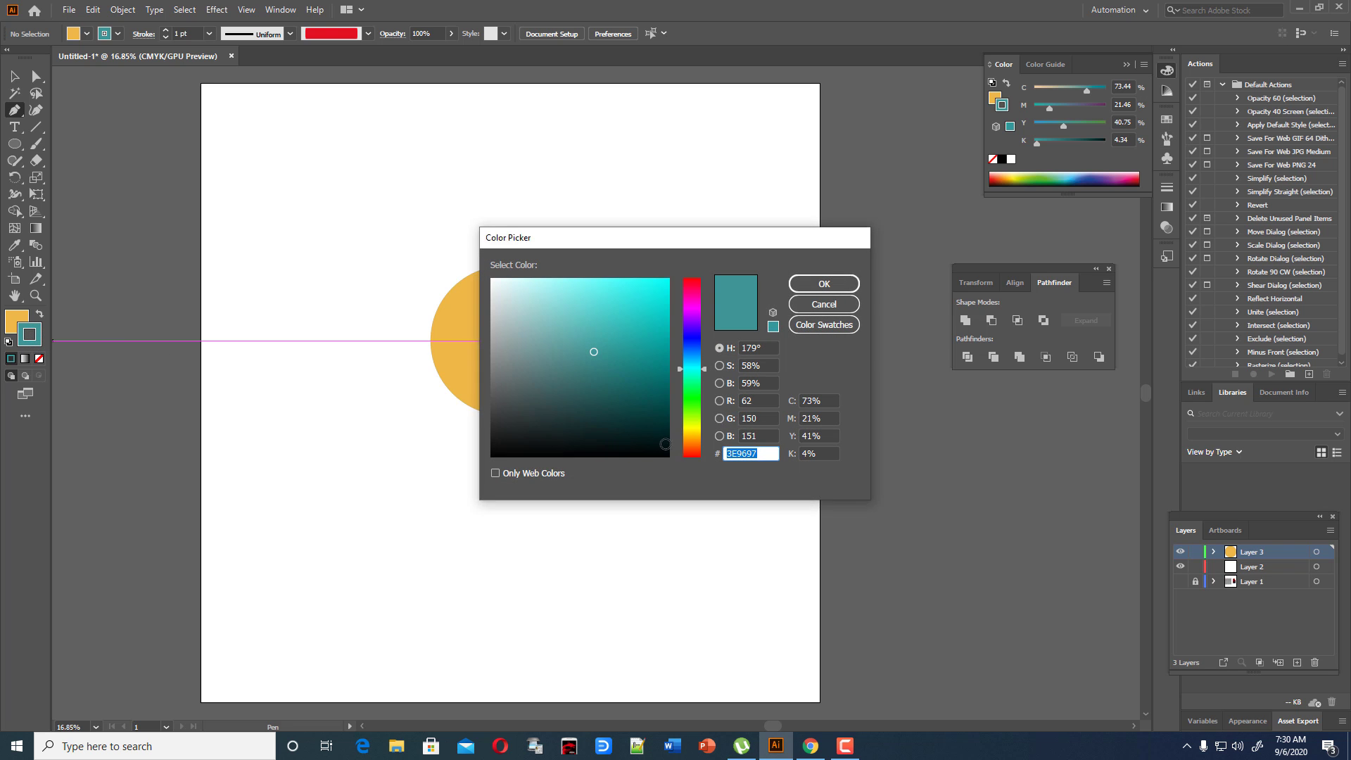
click(665, 444)
click(824, 283)
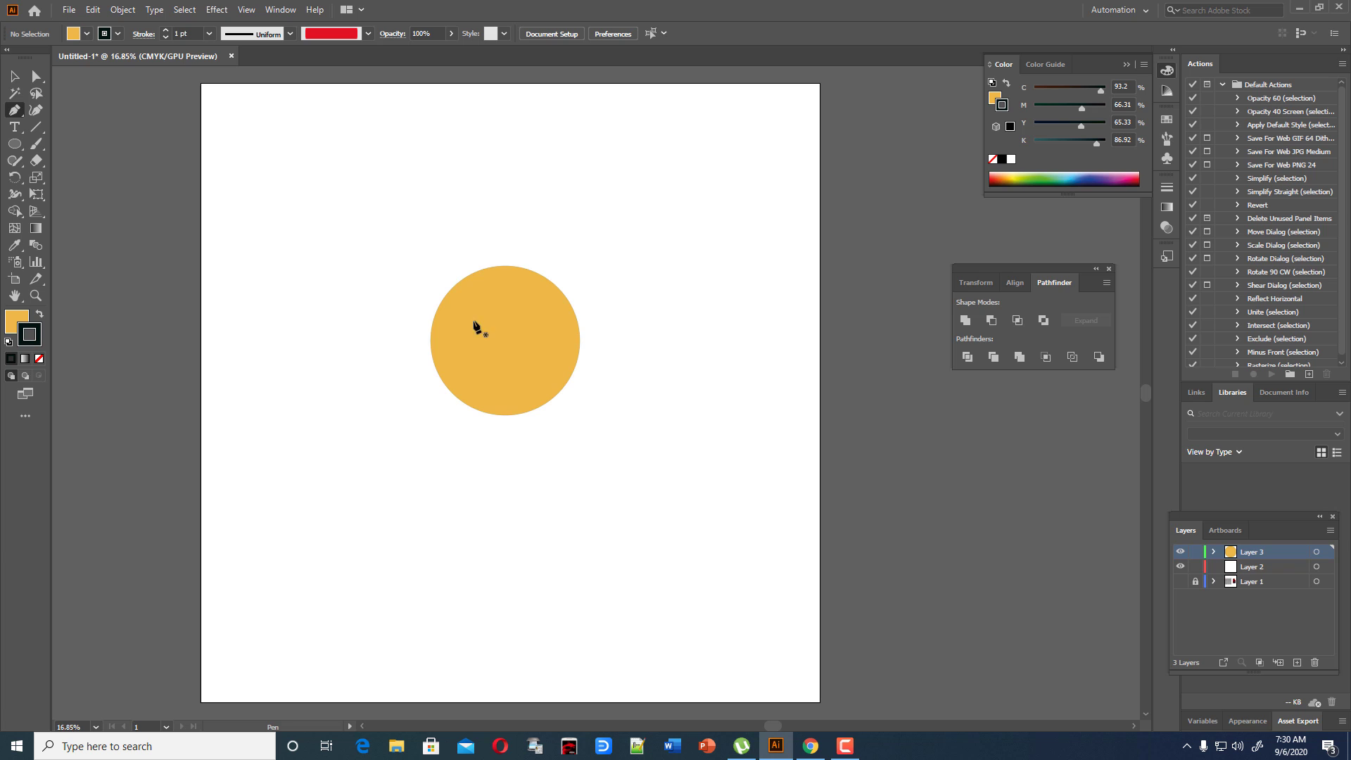
Draw a closed thin crescent highlight, about 504 by 489 px, along the circle's upper-left inner edge using the Pen and Curvature tools.
click(449, 364)
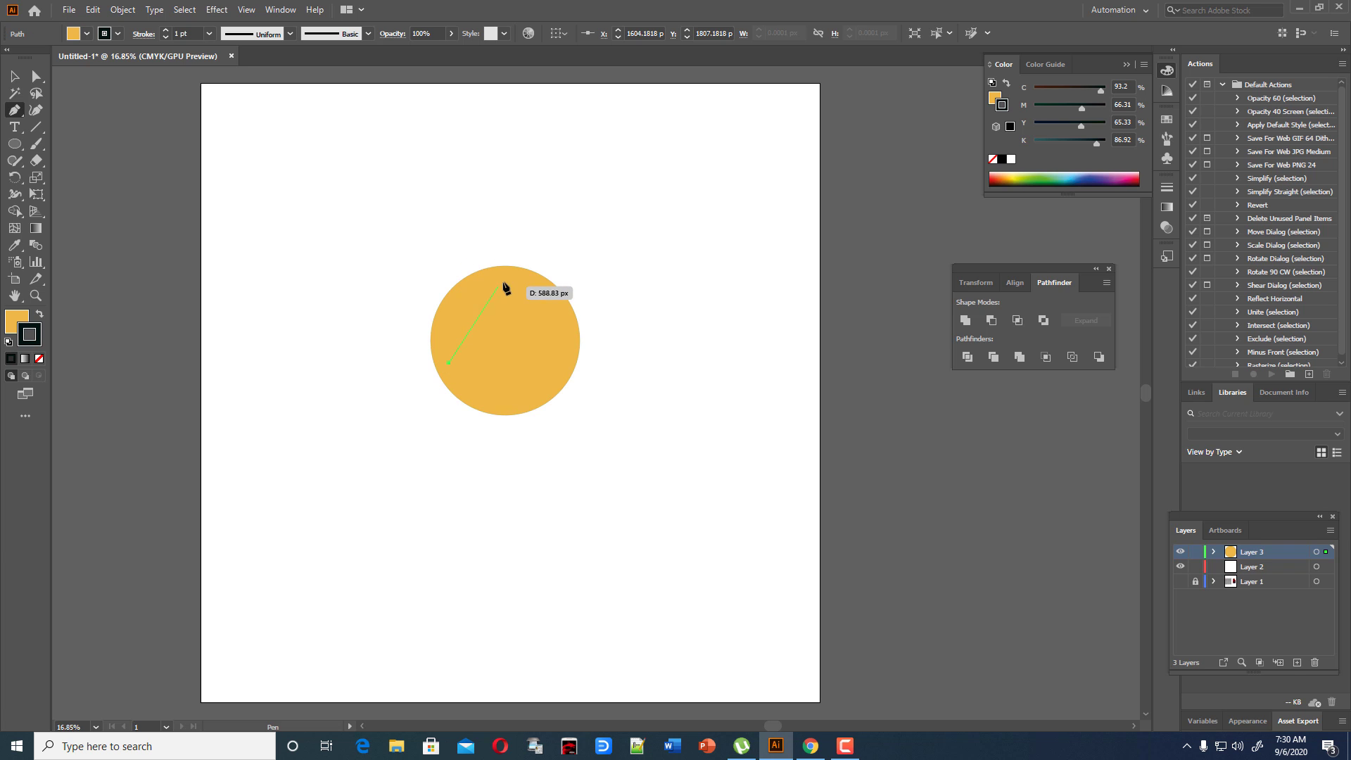
drag(521, 283, 49, 120)
key(alt)
click(40, 111)
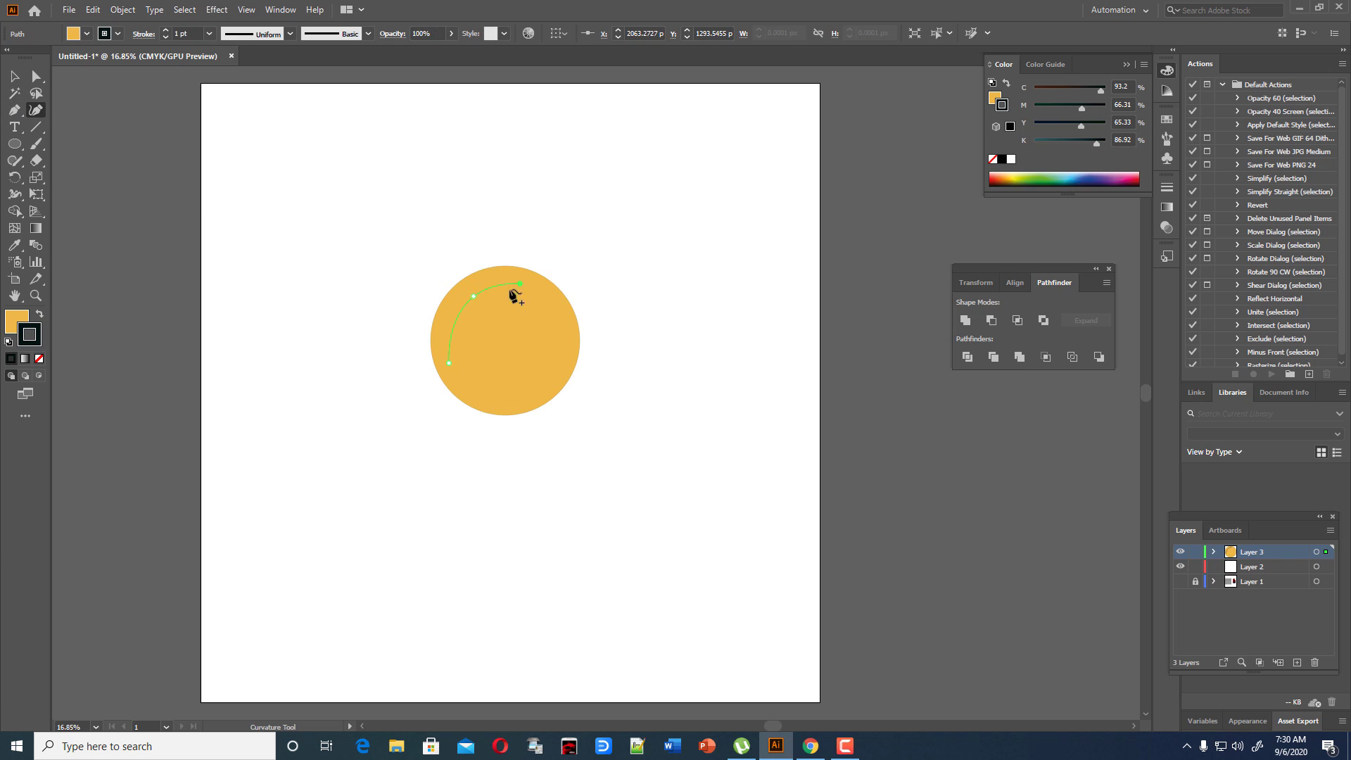
click(450, 364)
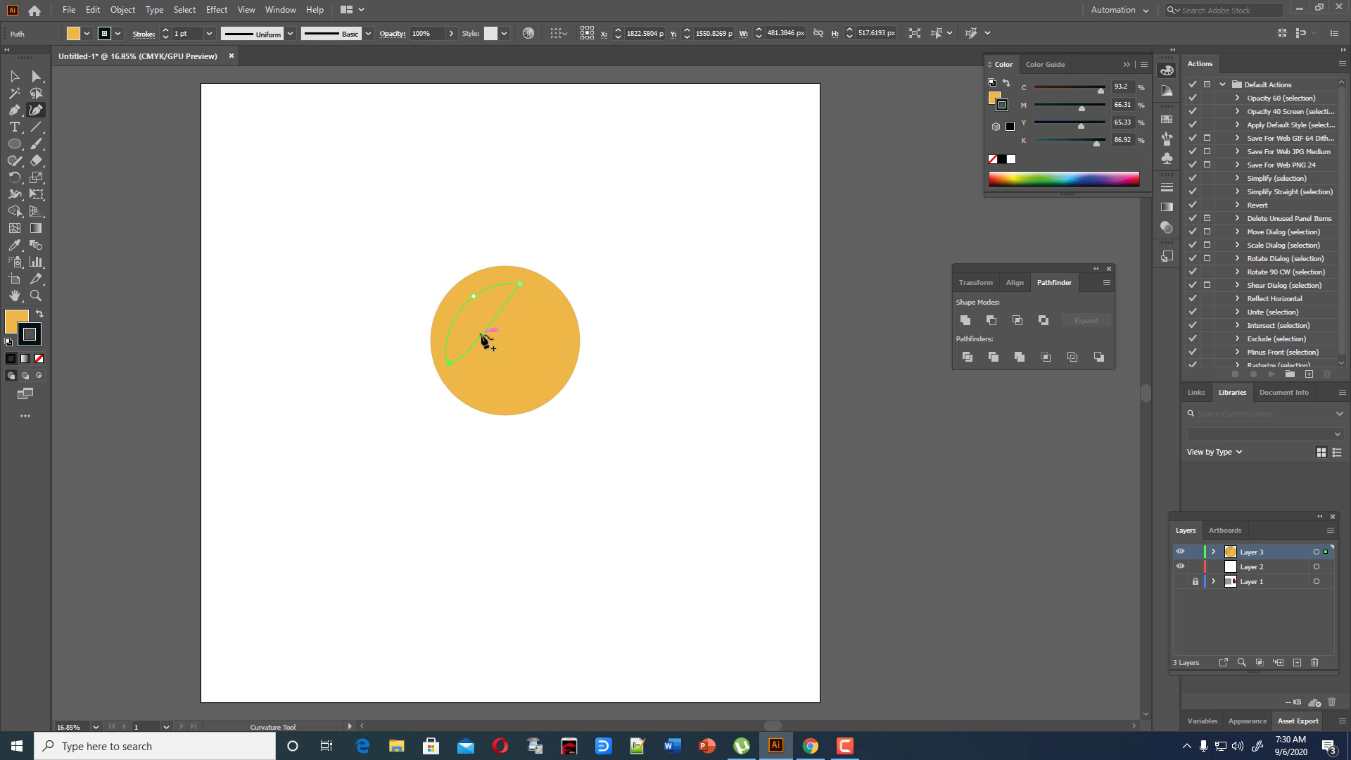
click(471, 314)
drag(454, 354, 454, 360)
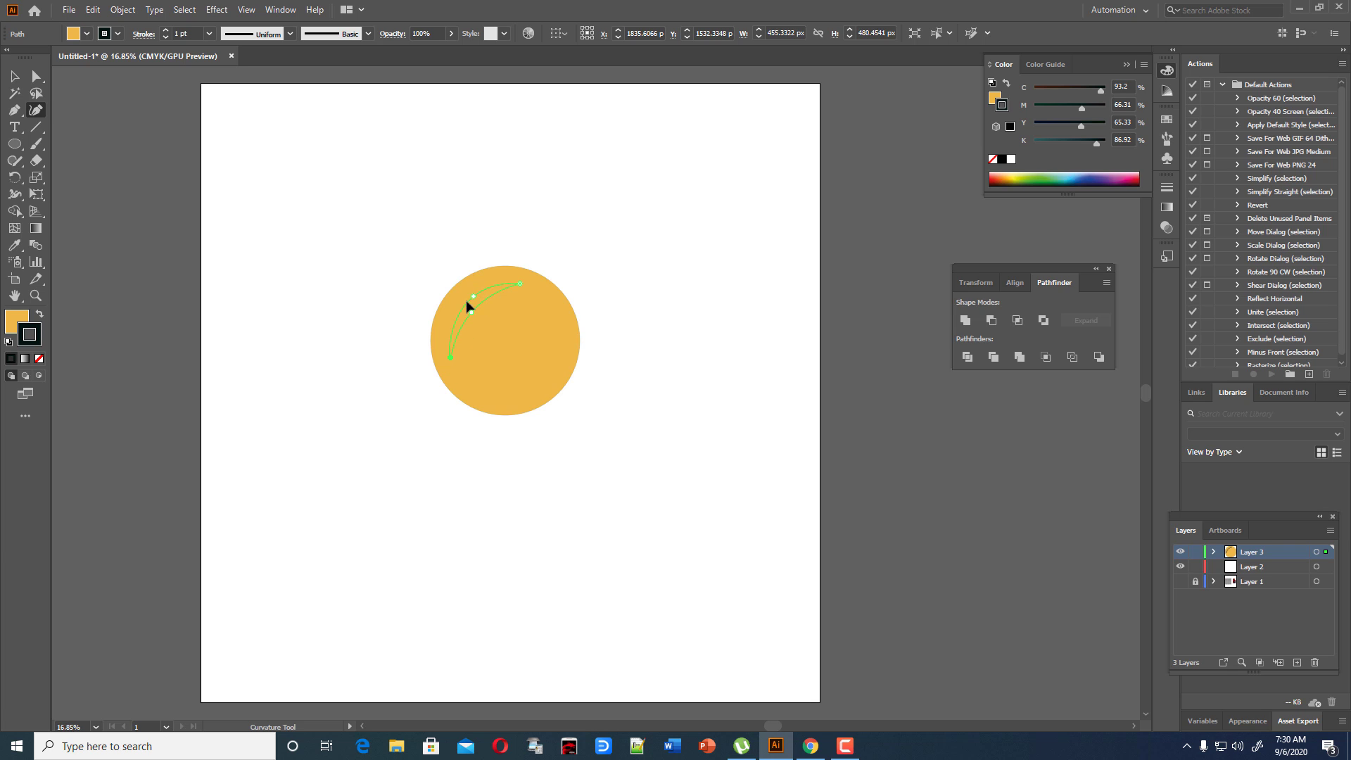
drag(471, 310, 527, 282)
Fill the crescent highlight with off-white, about C 3, M 4, Y 6, K 0, and deselect it.
double_click(17, 321)
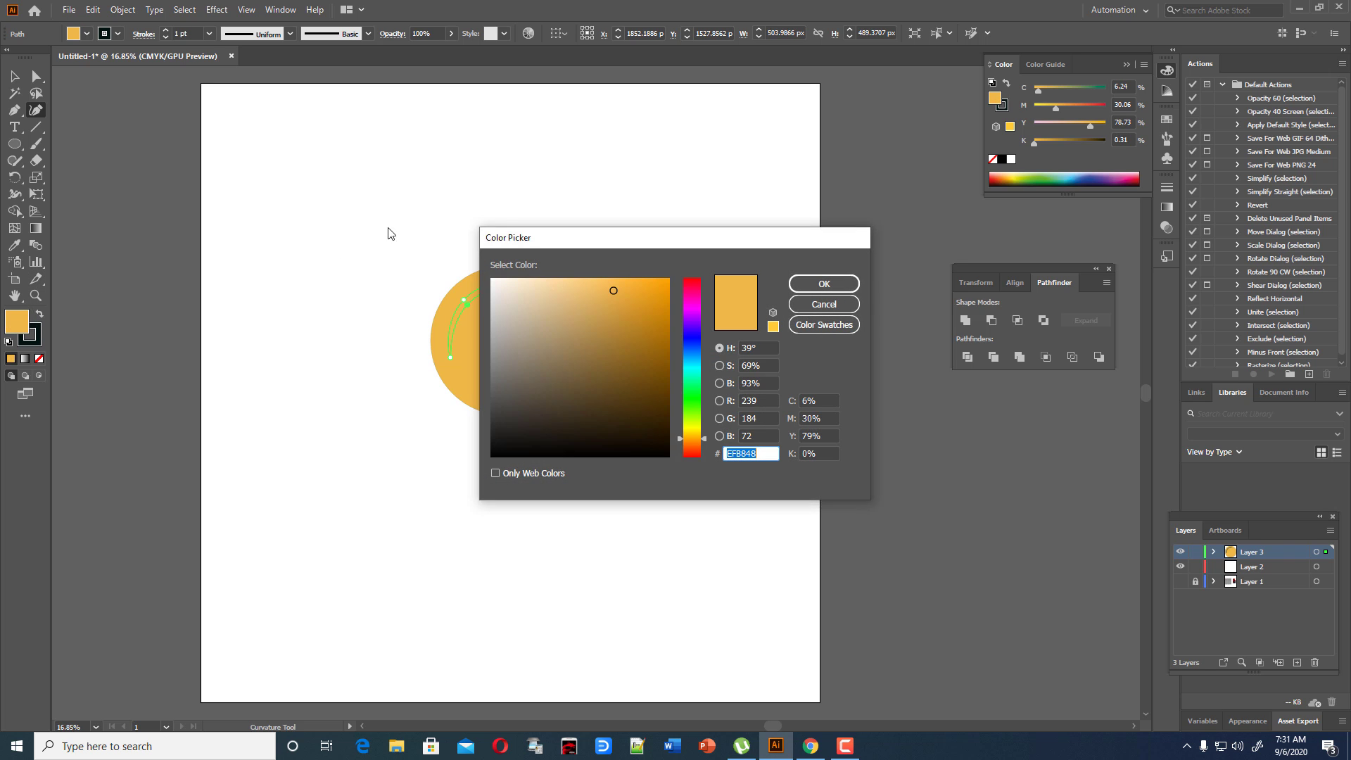
click(492, 285)
click(824, 284)
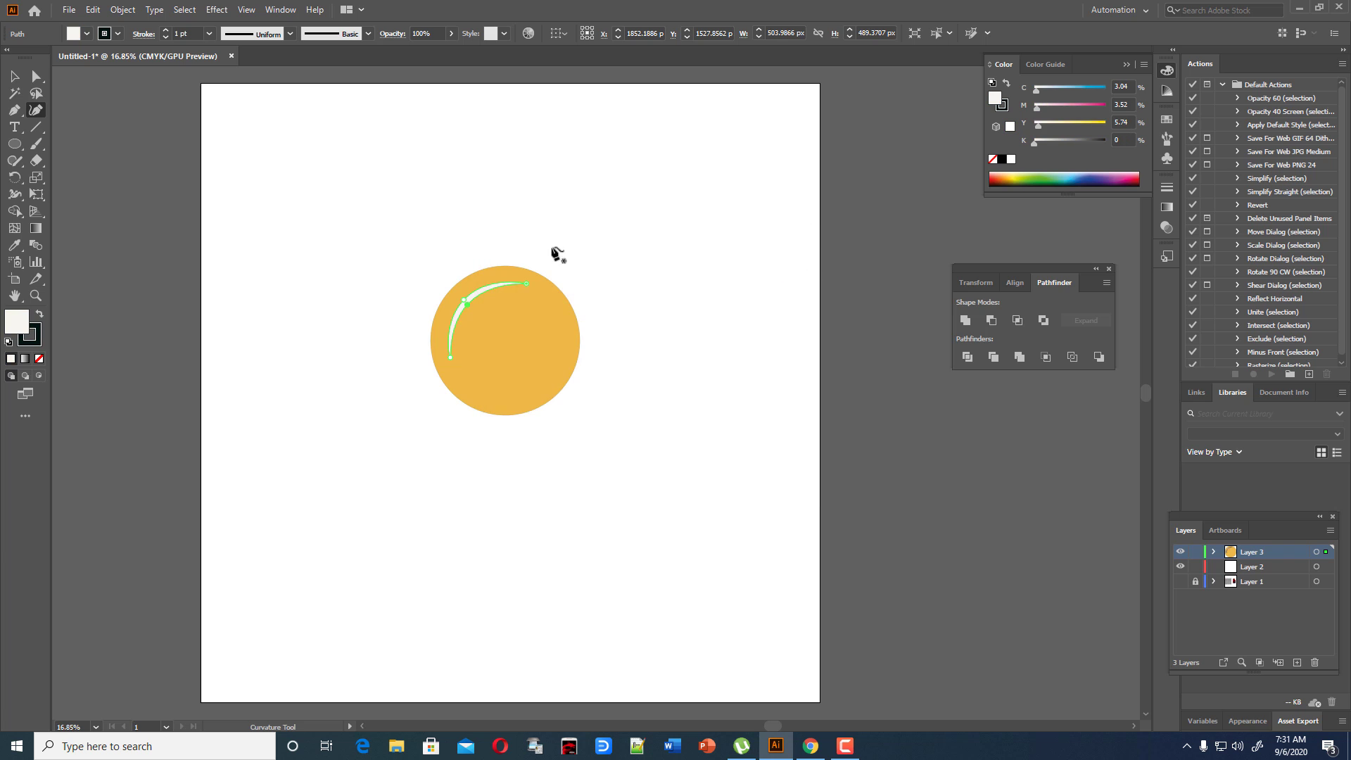
click(14, 76)
click(325, 139)
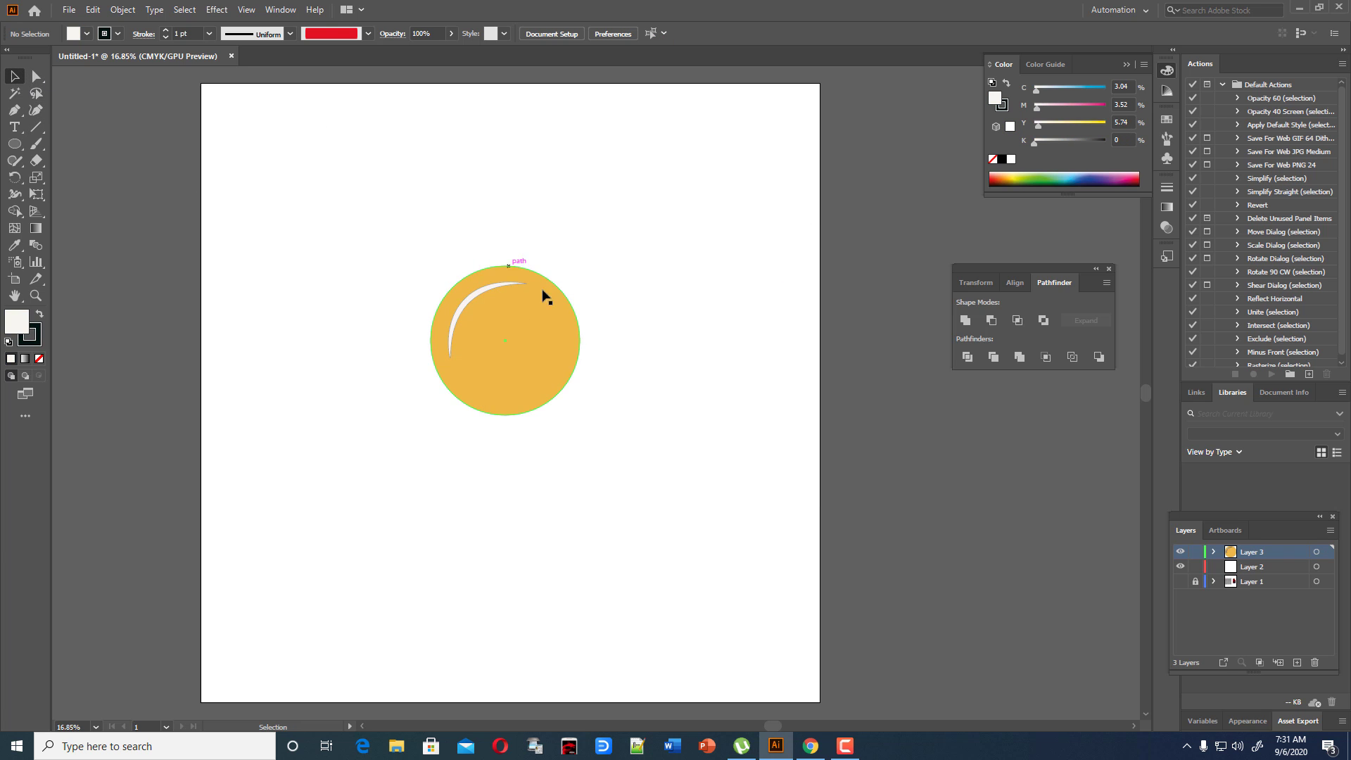
Set the stroke of the off-white crescent highlight to none.
click(505, 288)
click(33, 344)
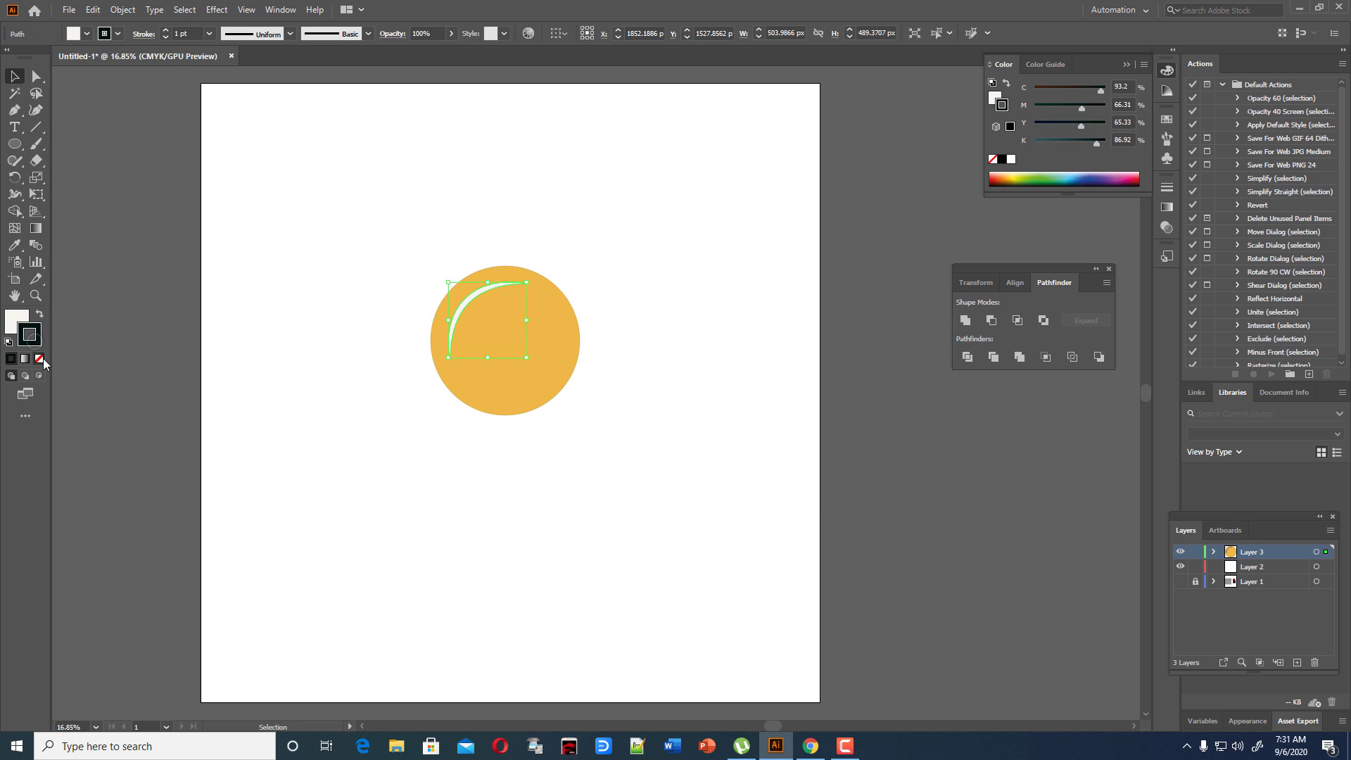
click(39, 358)
click(549, 254)
click(525, 290)
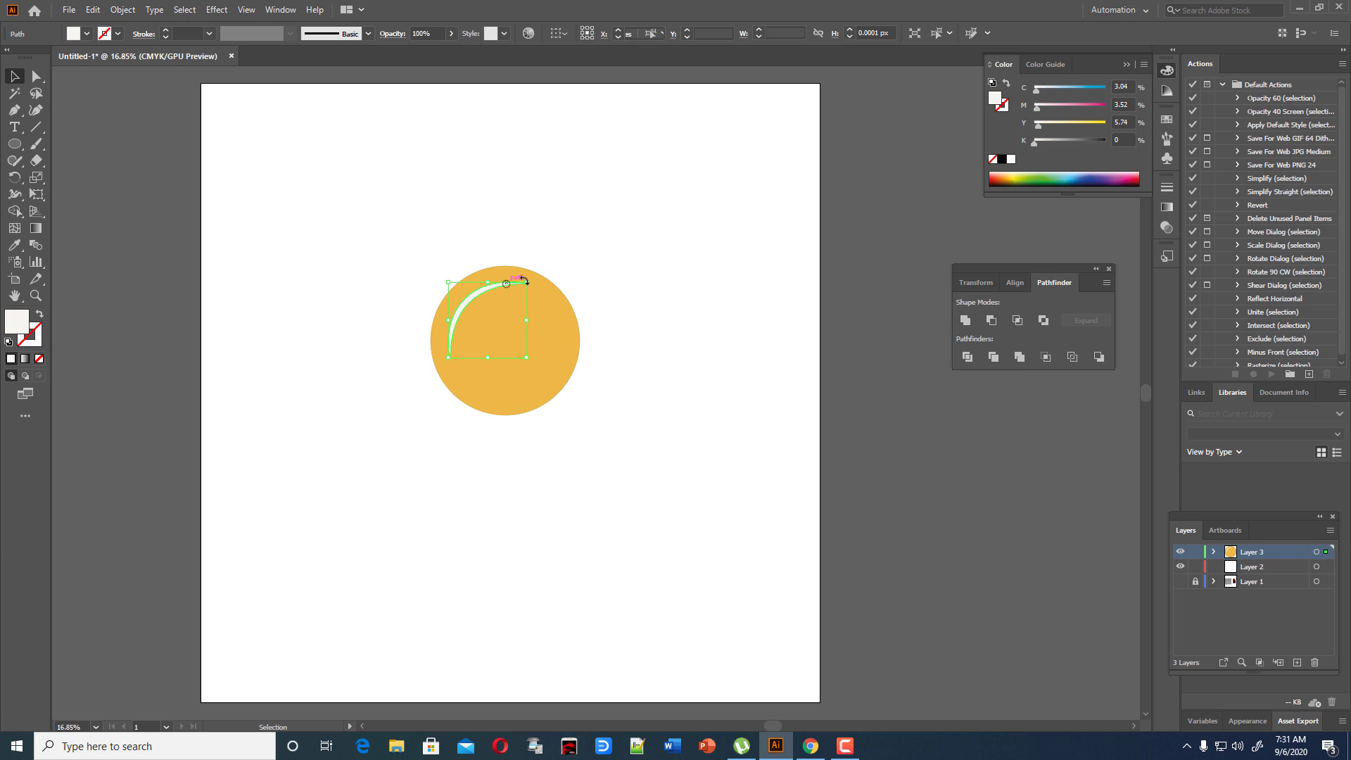
Sample the circle's orange onto the crescent highlight and lighten its fill to about C 3, M 20, Y 52, K 0.
click(14, 245)
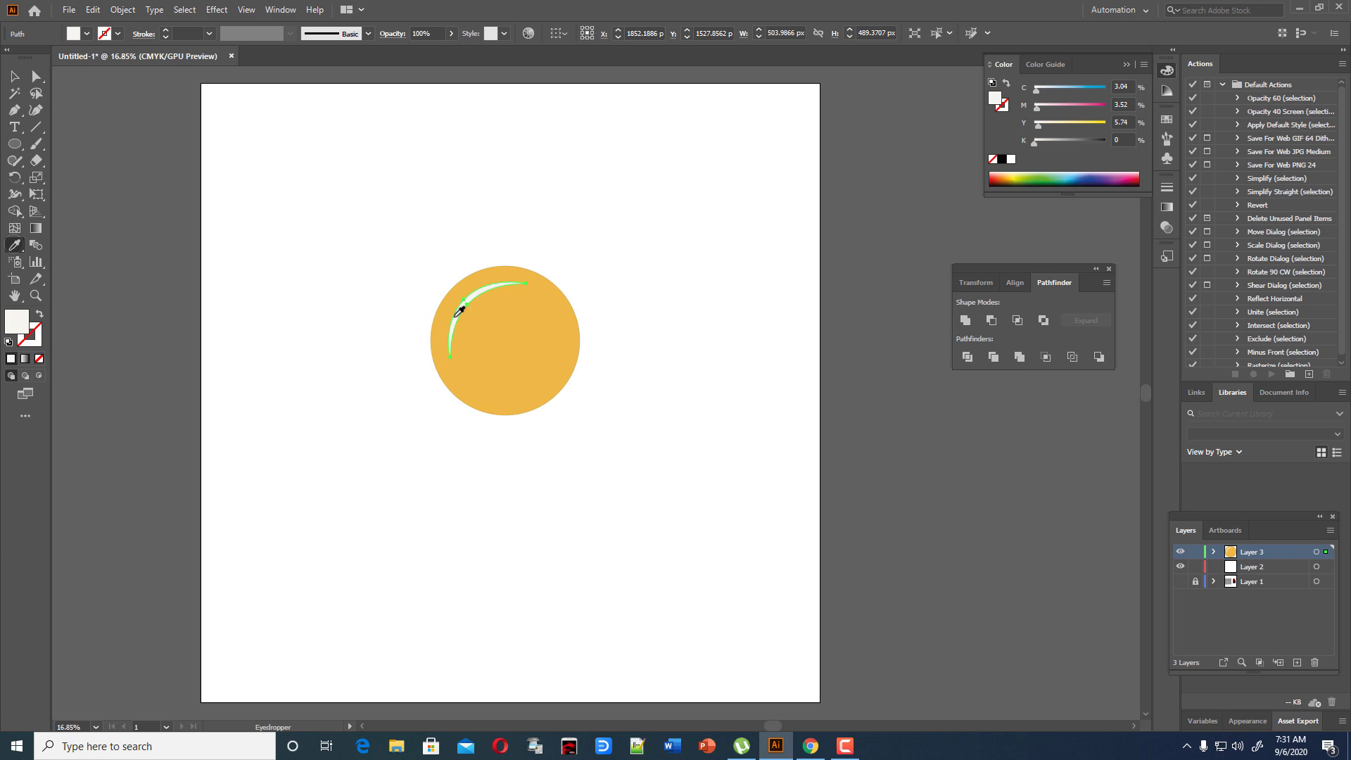
click(545, 328)
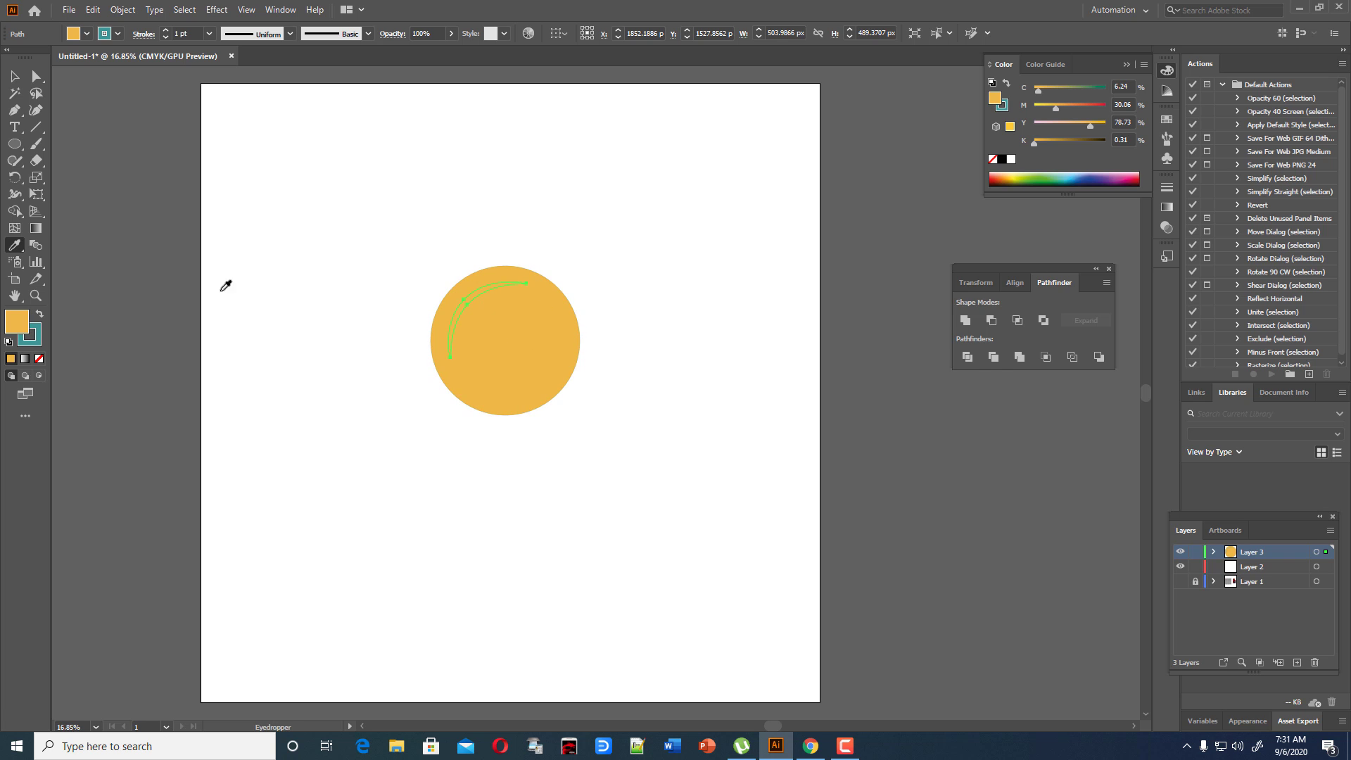
double_click(16, 322)
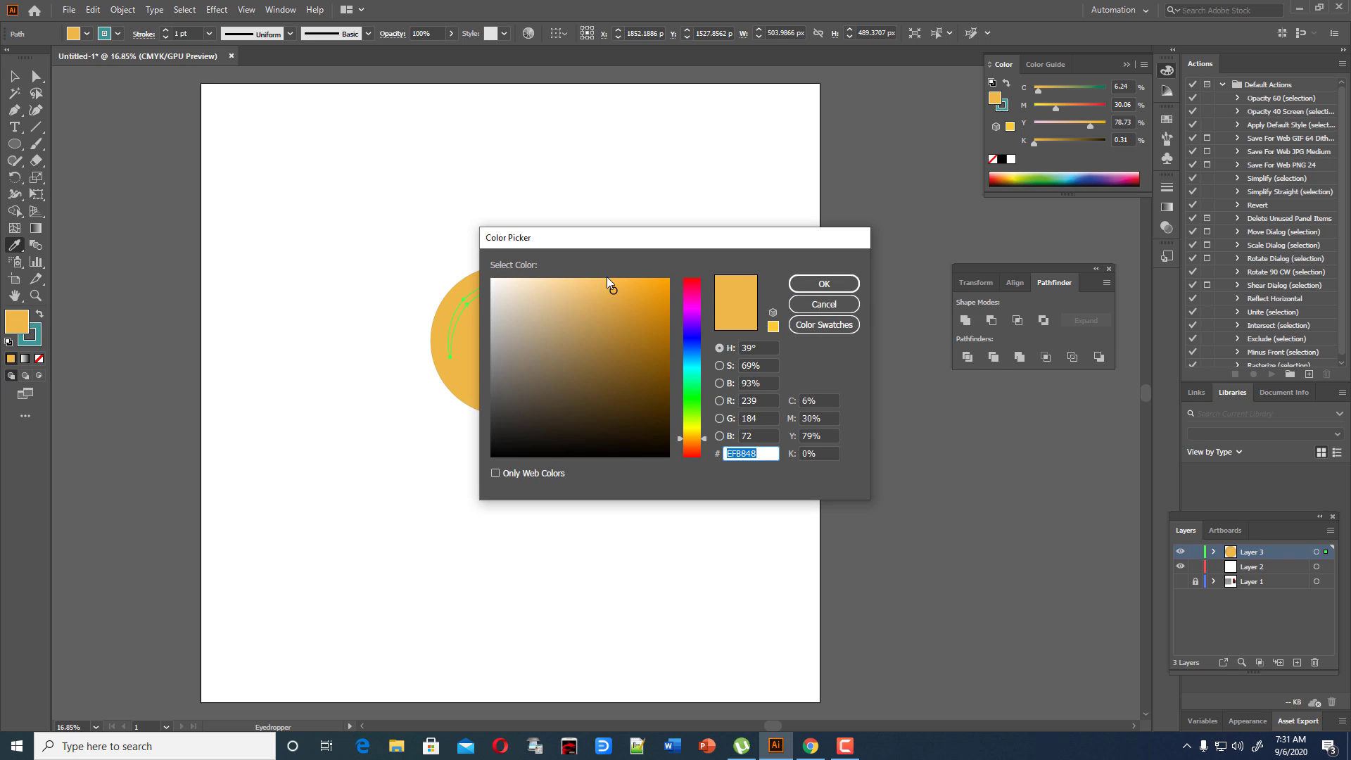
drag(613, 291, 566, 285)
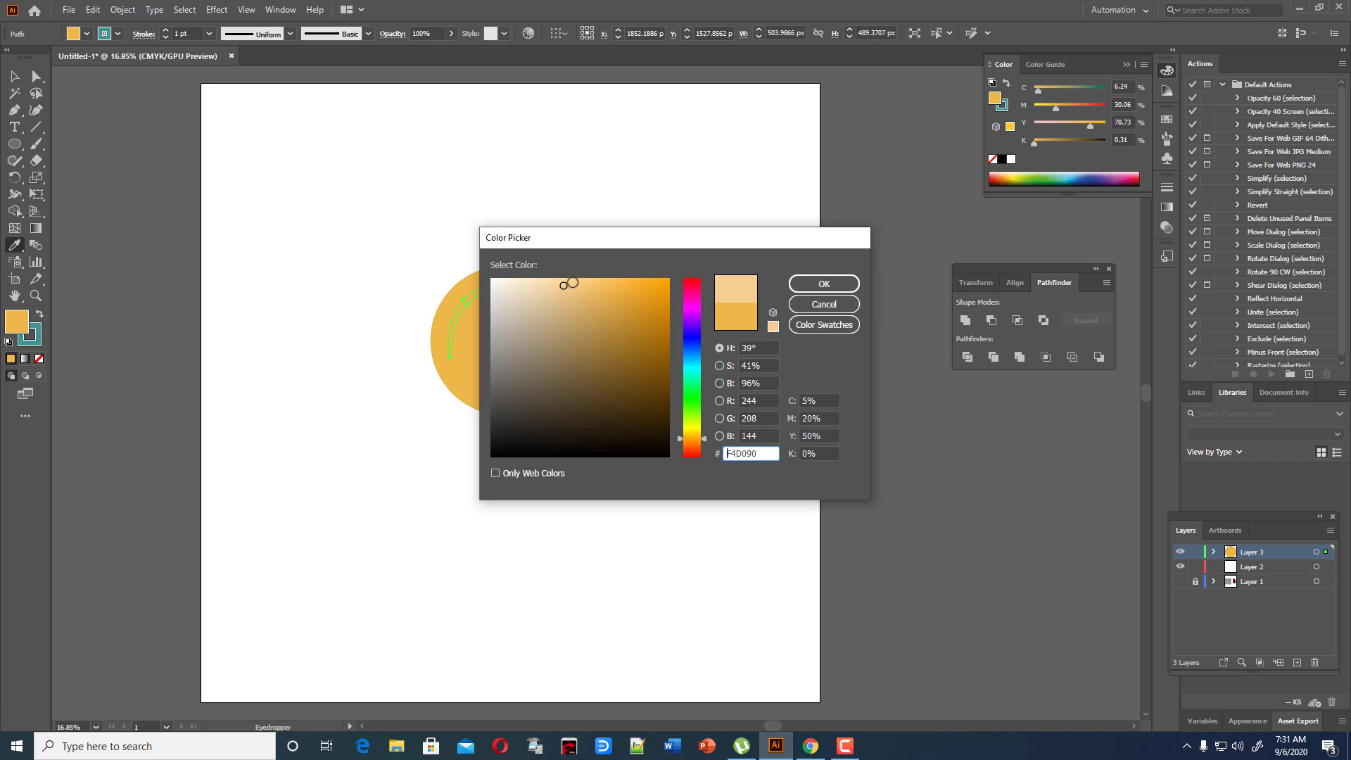
click(822, 283)
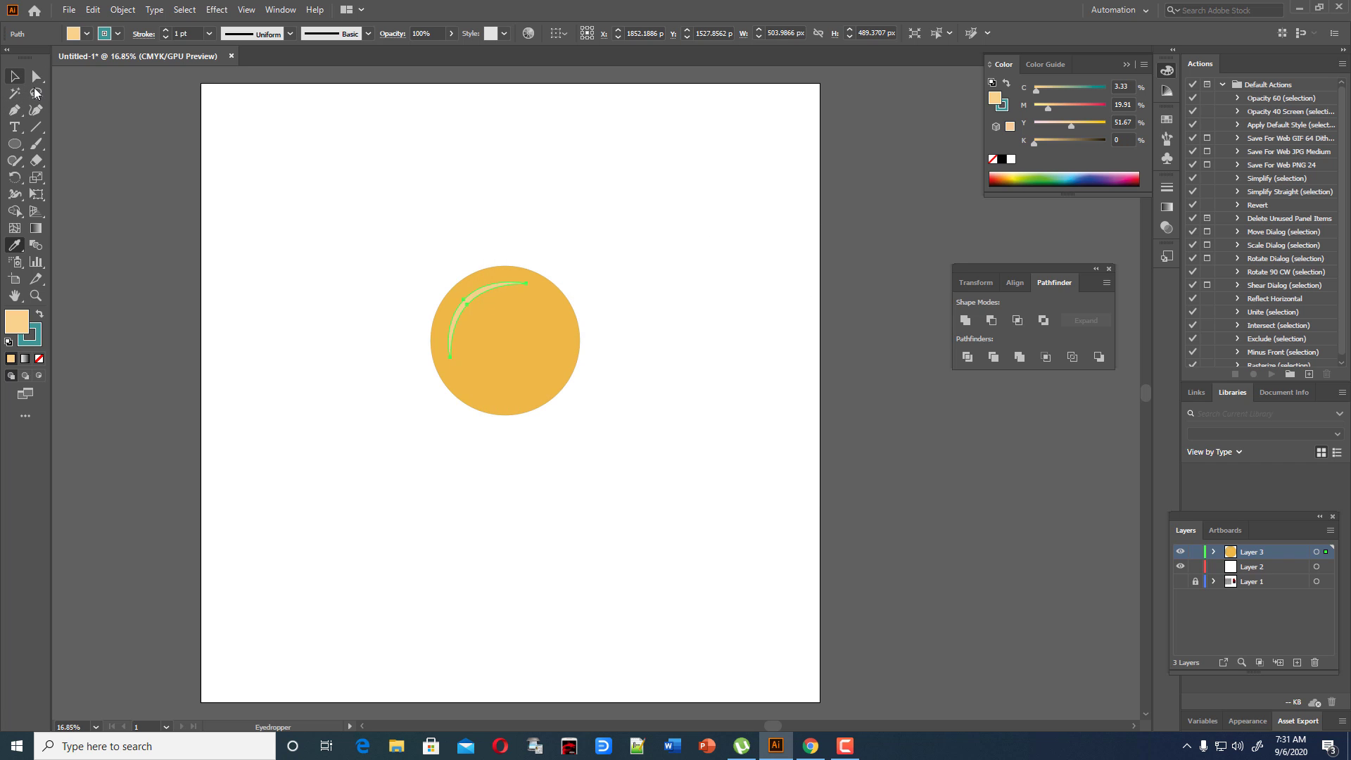
key(v)
click(404, 204)
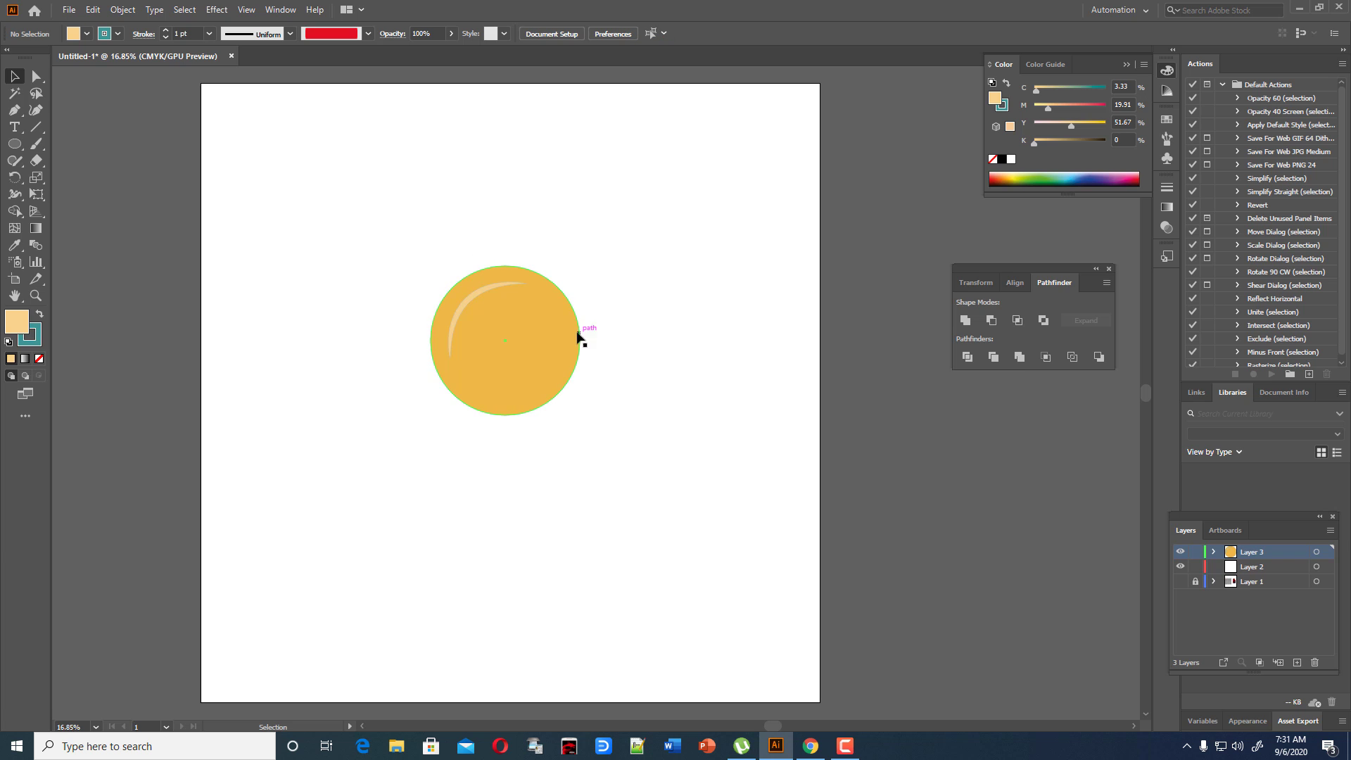
Remove the stroke from the light-orange crescent highlight and deselect it.
click(501, 285)
click(38, 343)
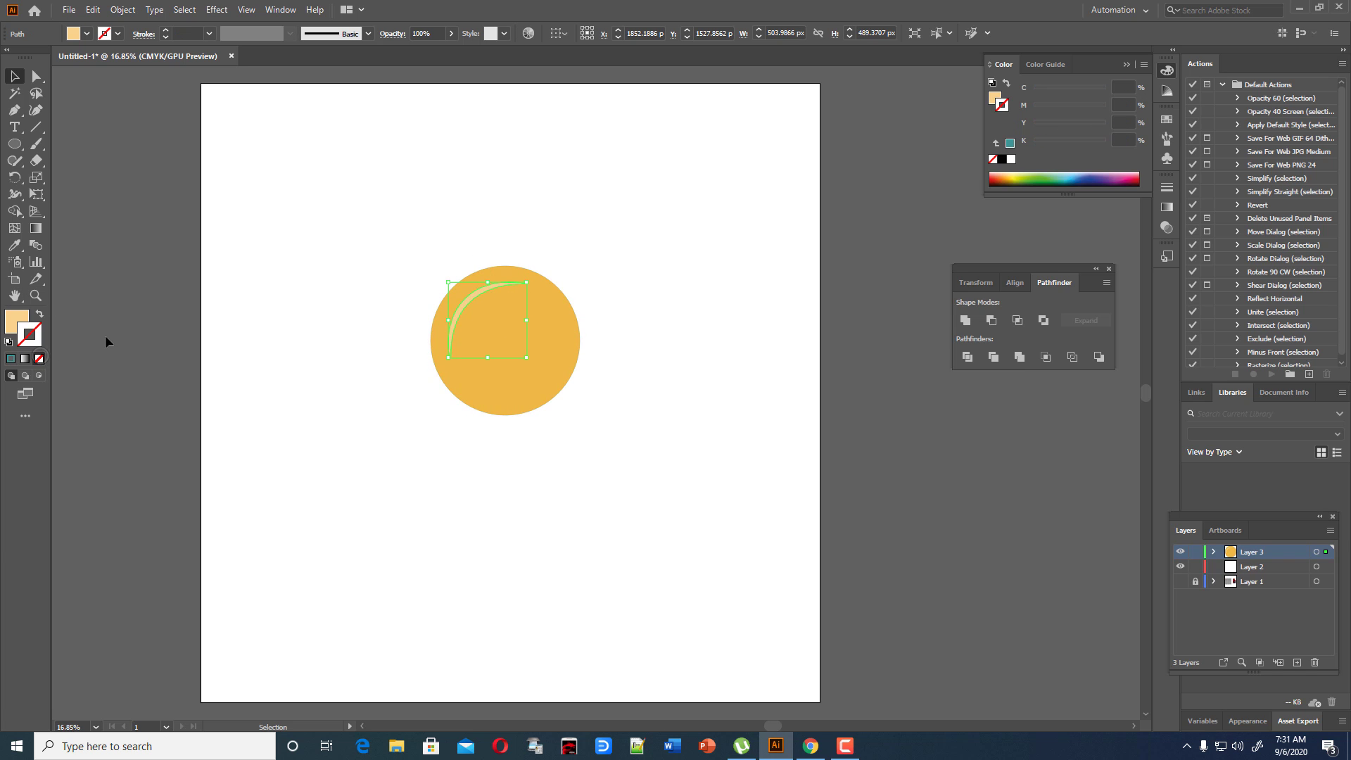
click(287, 277)
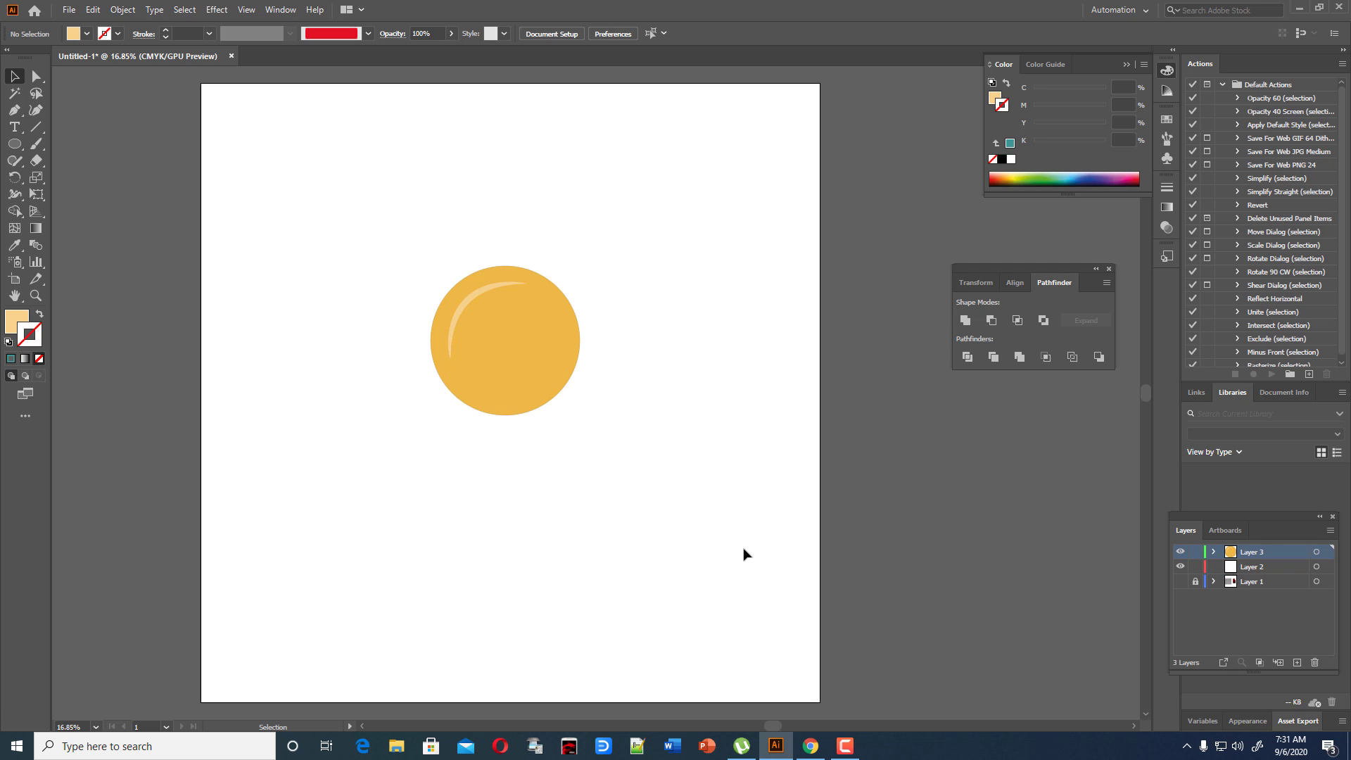
Duplicate the light-orange crescent highlight over the original and scale the copy down to about 403 by 392 px.
click(484, 289)
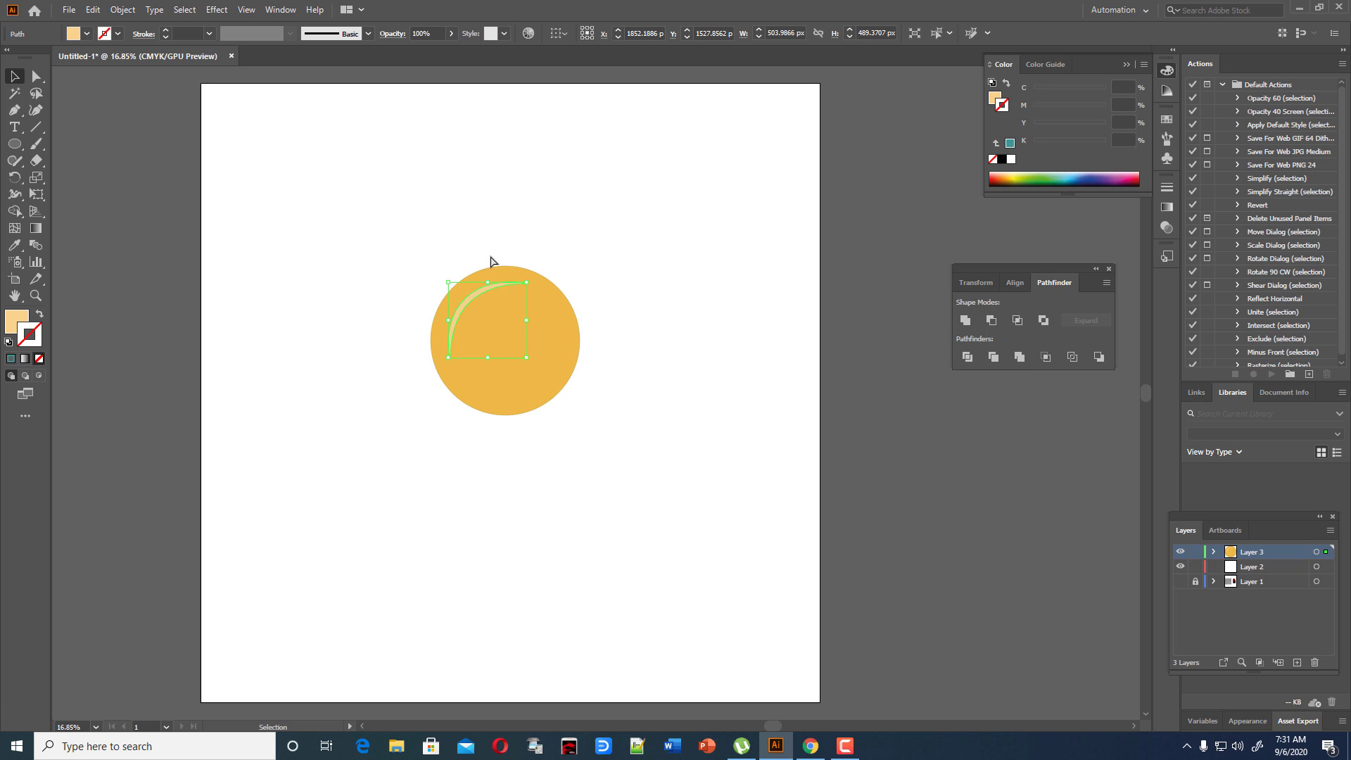
key(ctrl+plus)
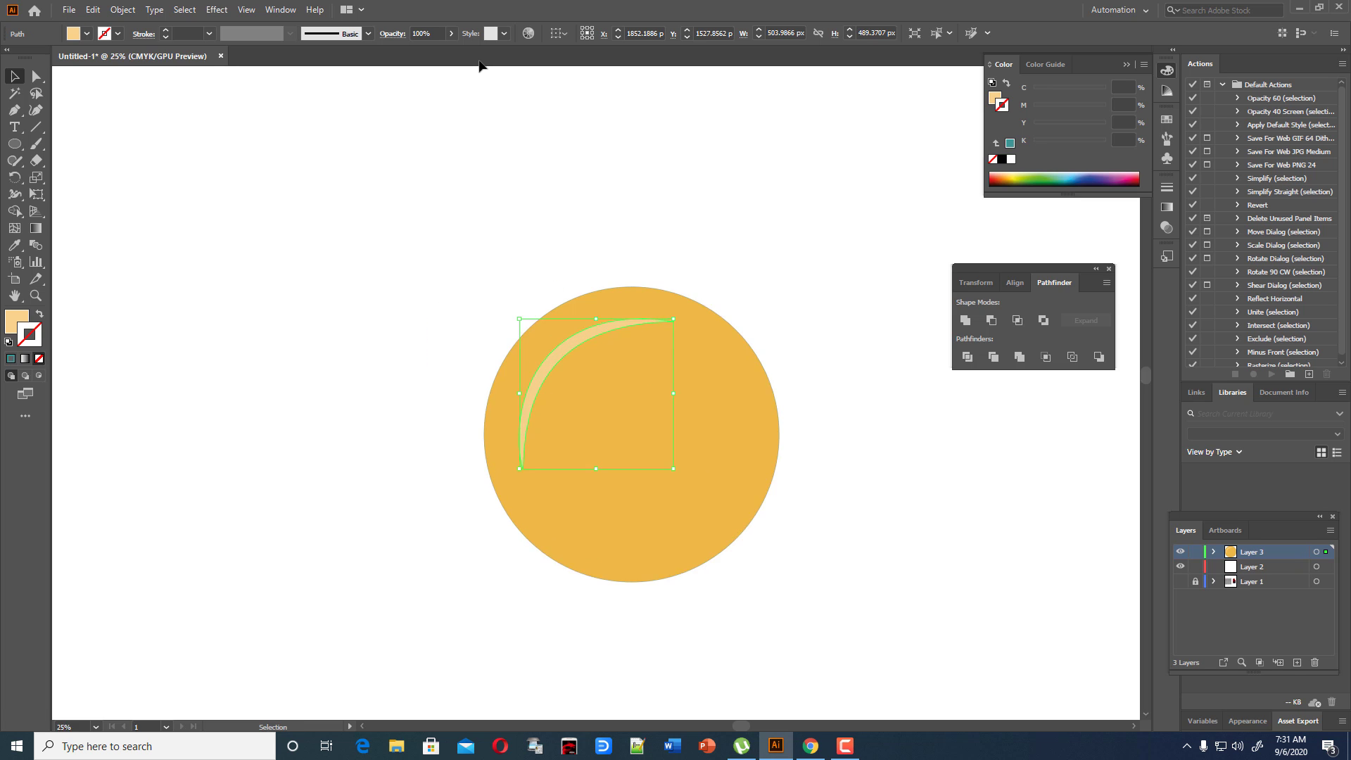
key(ctrl+plus)
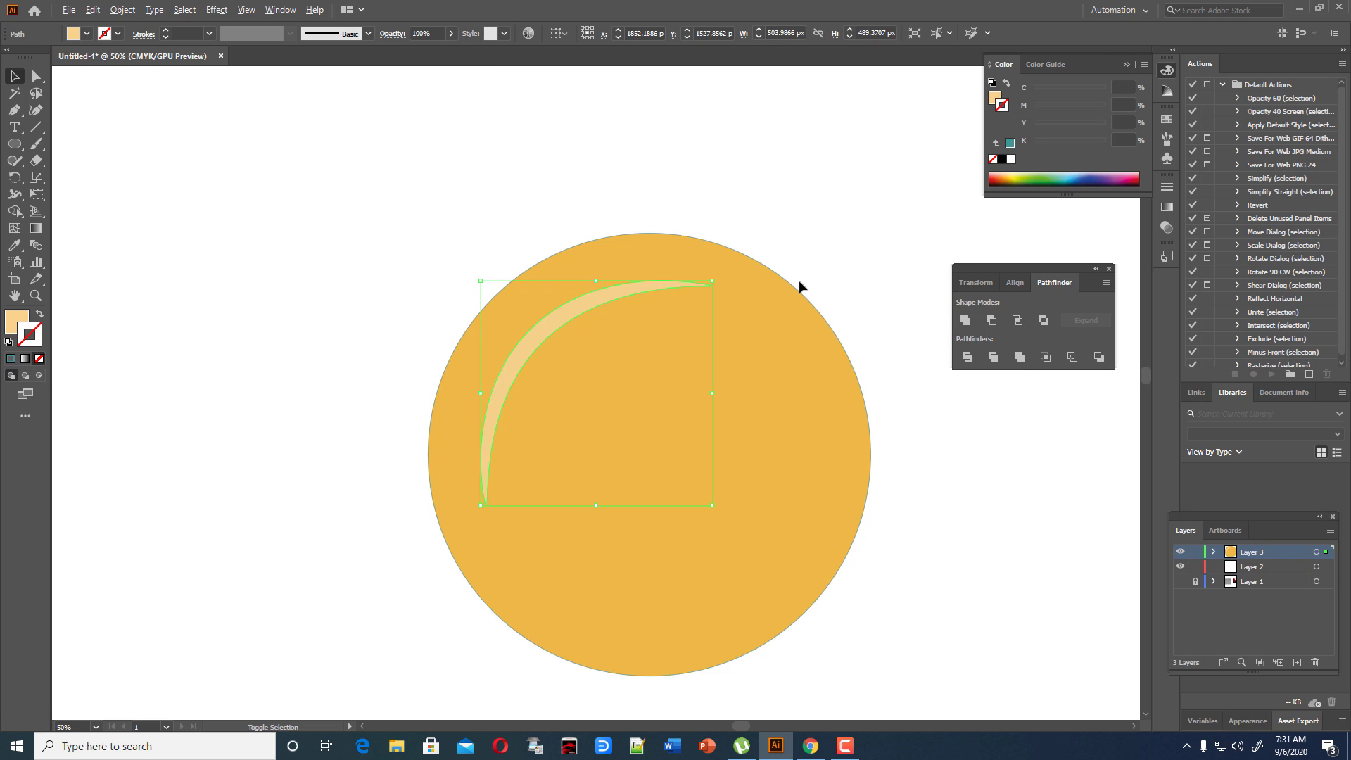
drag(714, 280, 640, 285)
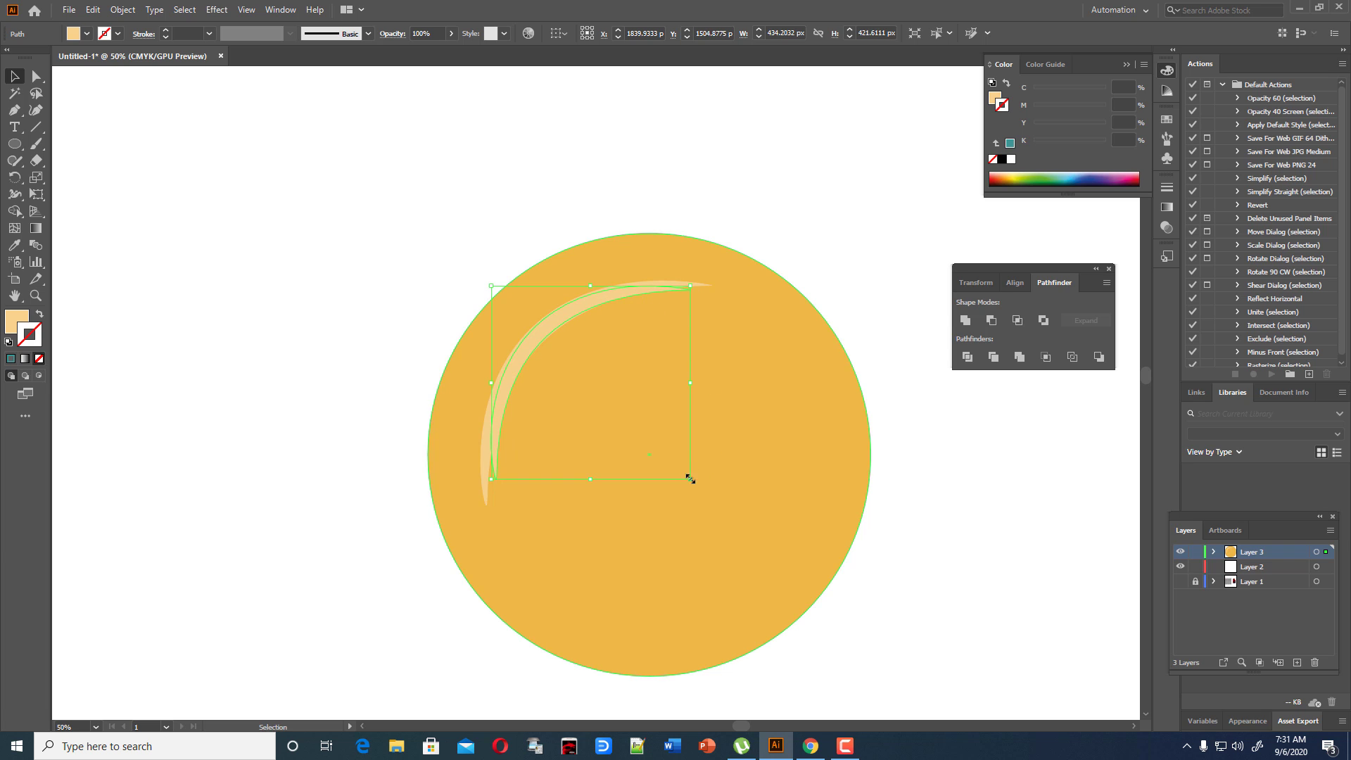
drag(689, 478, 676, 465)
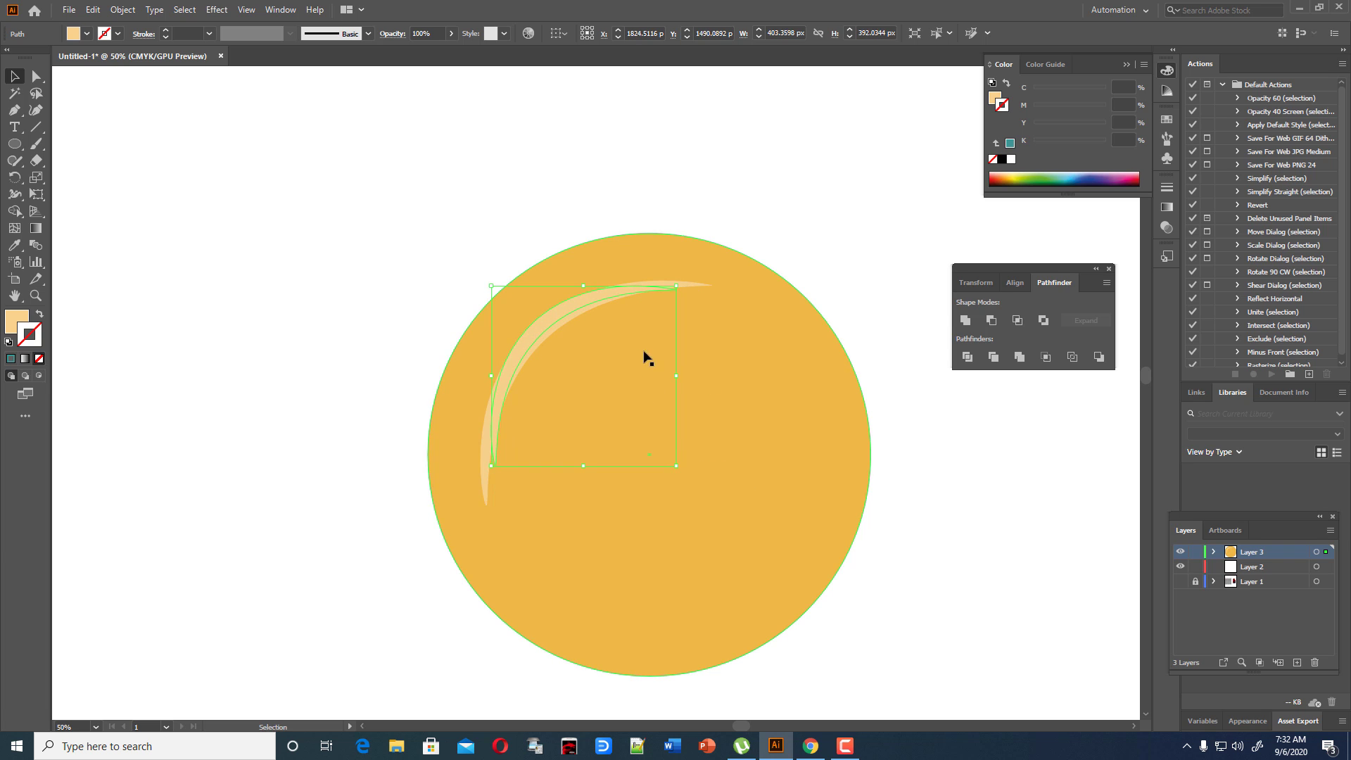
Reshape the smaller crescent with the Curvature tool, moving its two tips and middle points towards the larger crescent's outer edge.
click(41, 111)
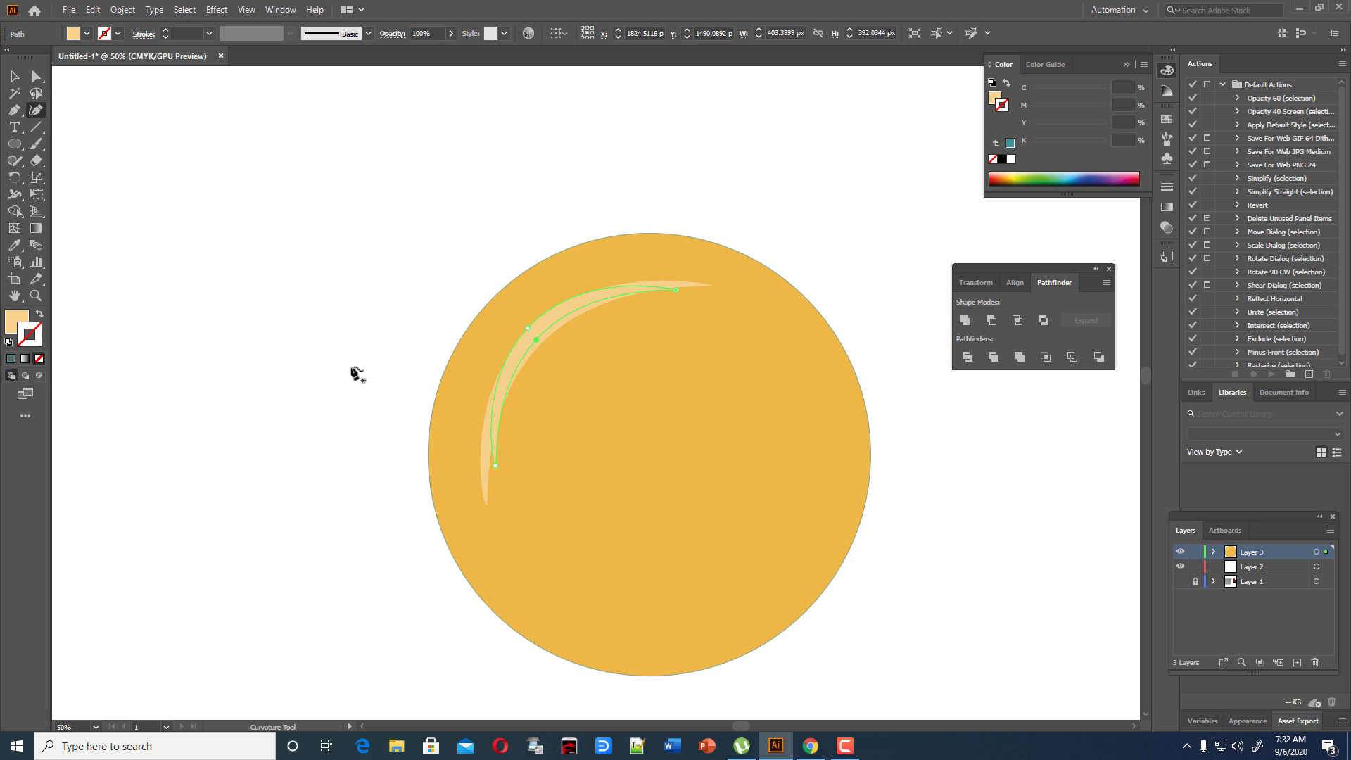
click(487, 459)
click(679, 282)
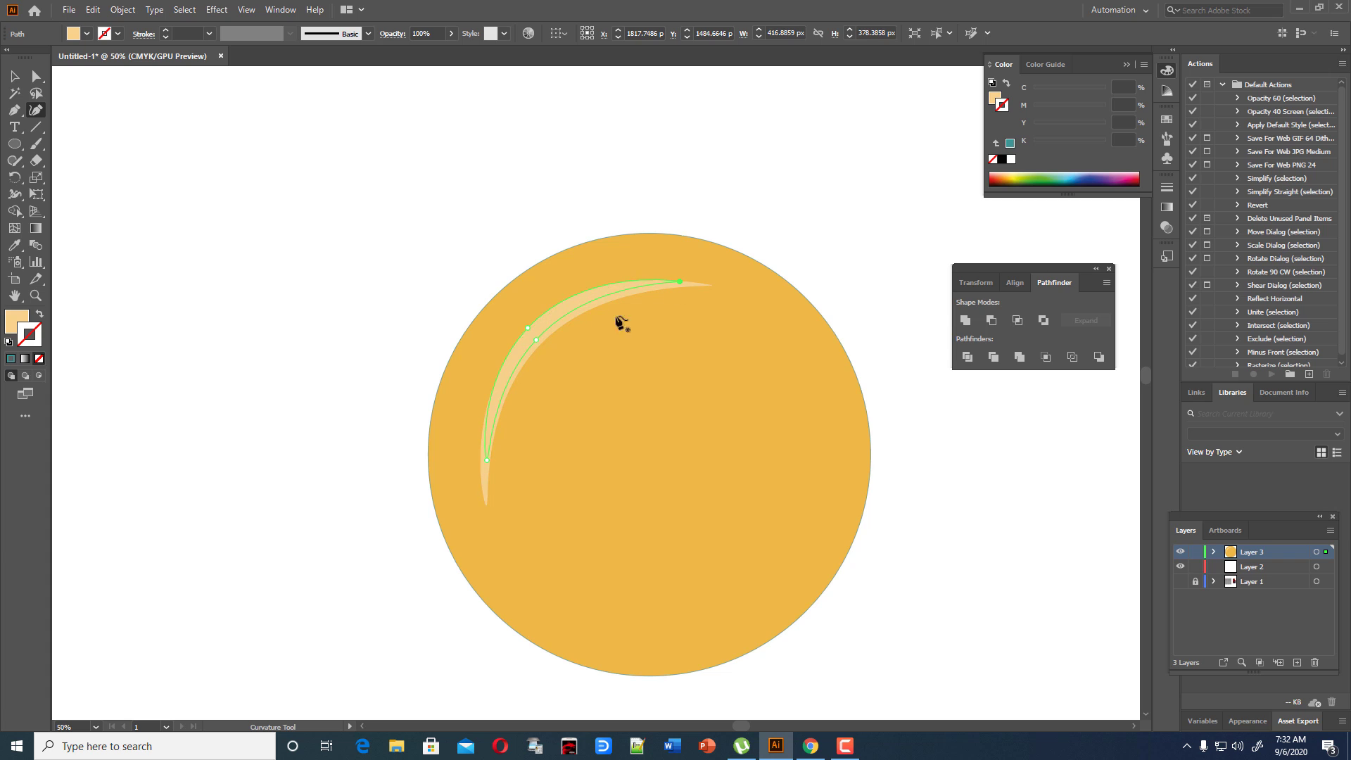
drag(530, 329, 531, 334)
click(537, 340)
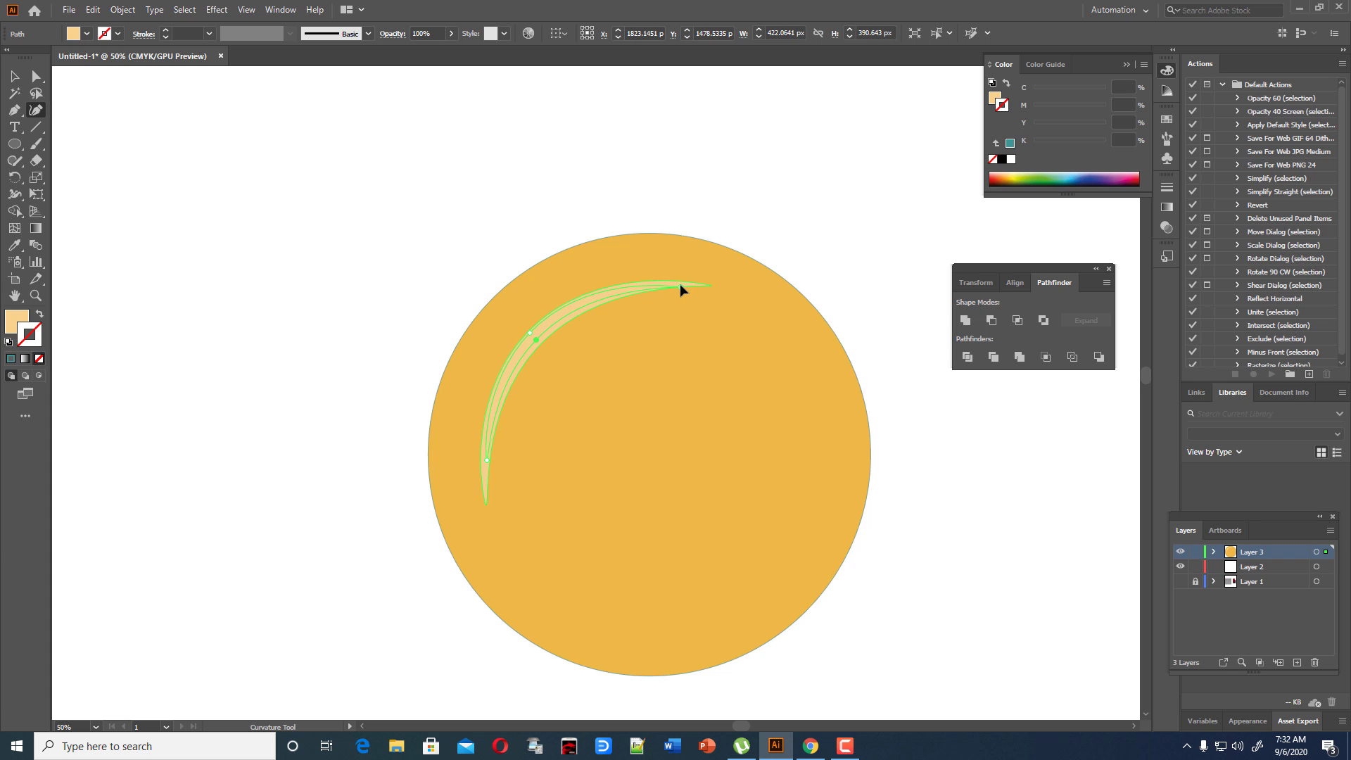
drag(680, 282, 675, 281)
Fill the smaller crescent with a pale cream, about C 5, M 14, Y 32, K 0, and deselect it.
double_click(15, 320)
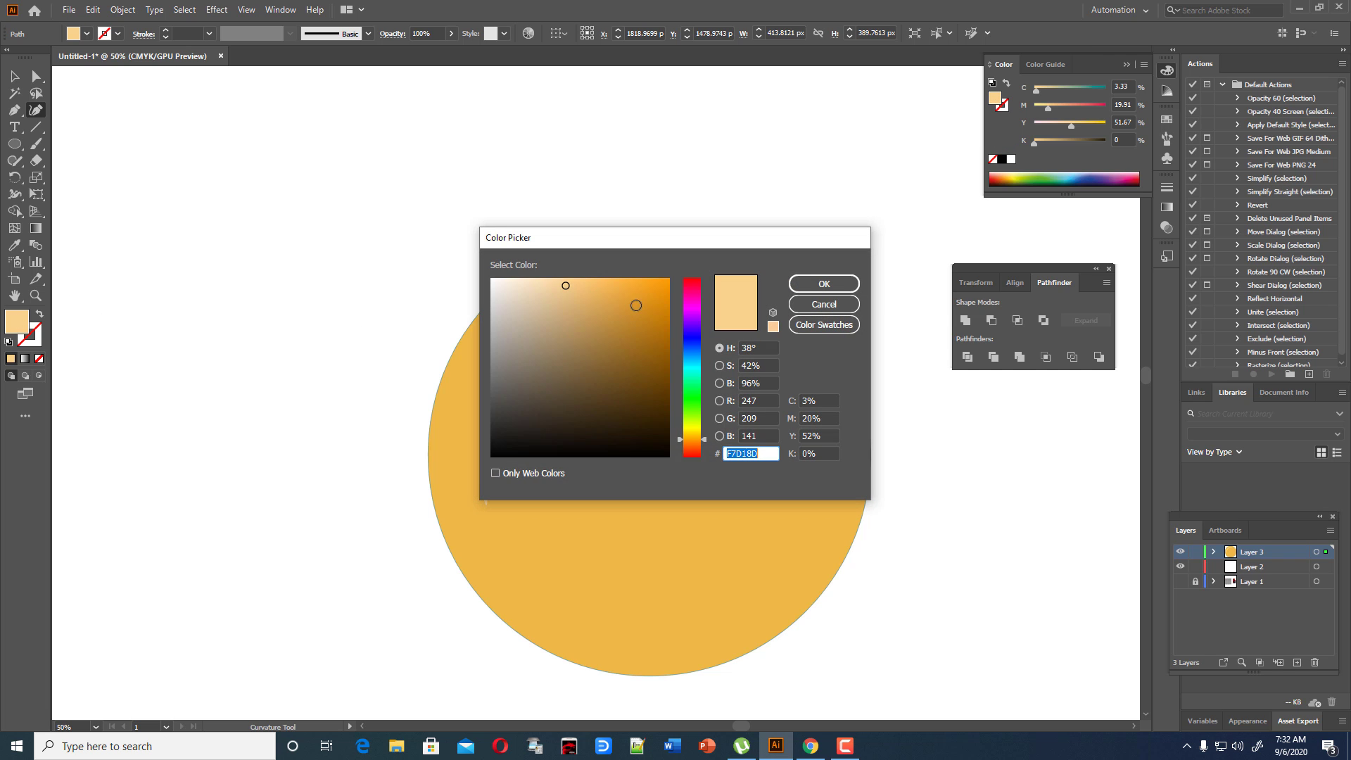
drag(570, 288, 534, 286)
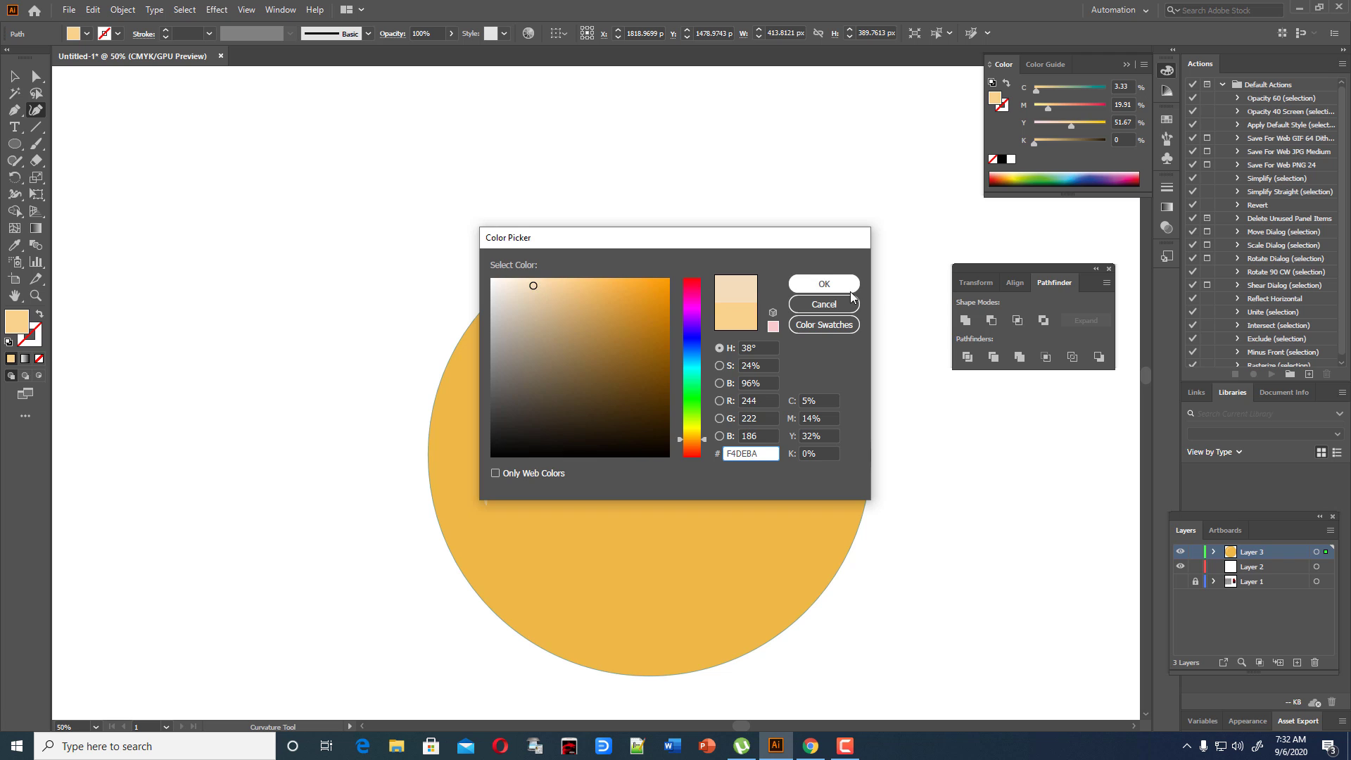
click(825, 285)
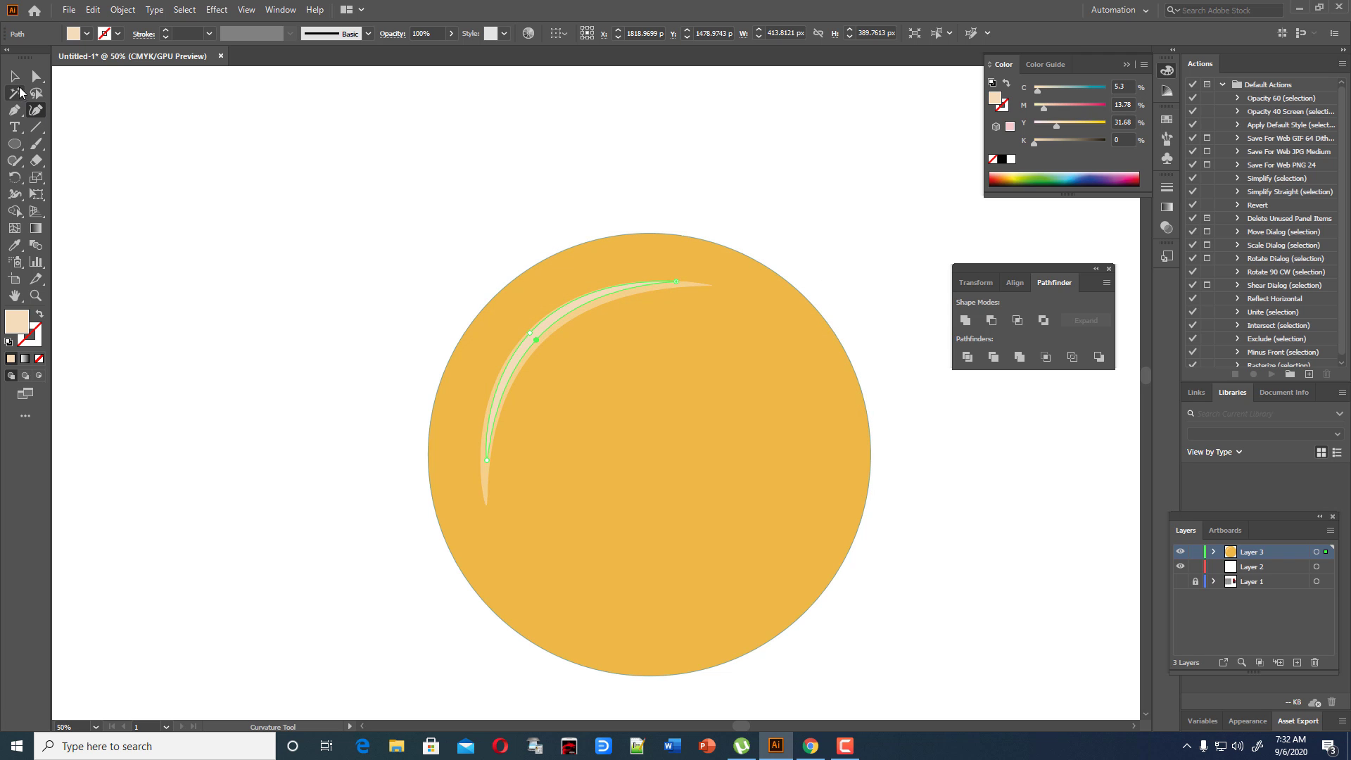
click(14, 76)
click(319, 166)
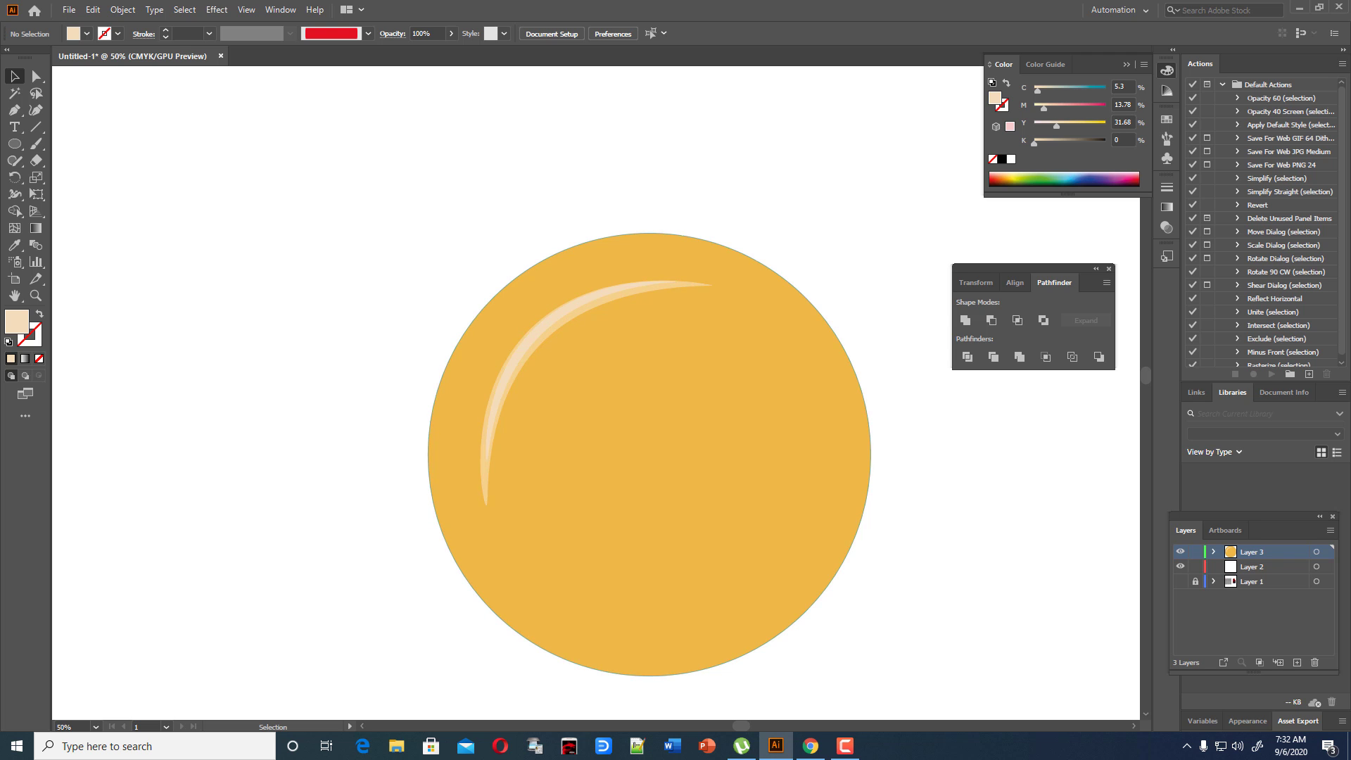
Refine the smaller crescent with the Curvature tool, aligning its tips and outer curve to the larger crescent's outer edge, about 420 by 402 px.
key(ctrl+equal)
key(ctrl+equal)
key(ctrl+equal)
scroll(328, 217, up, 1)
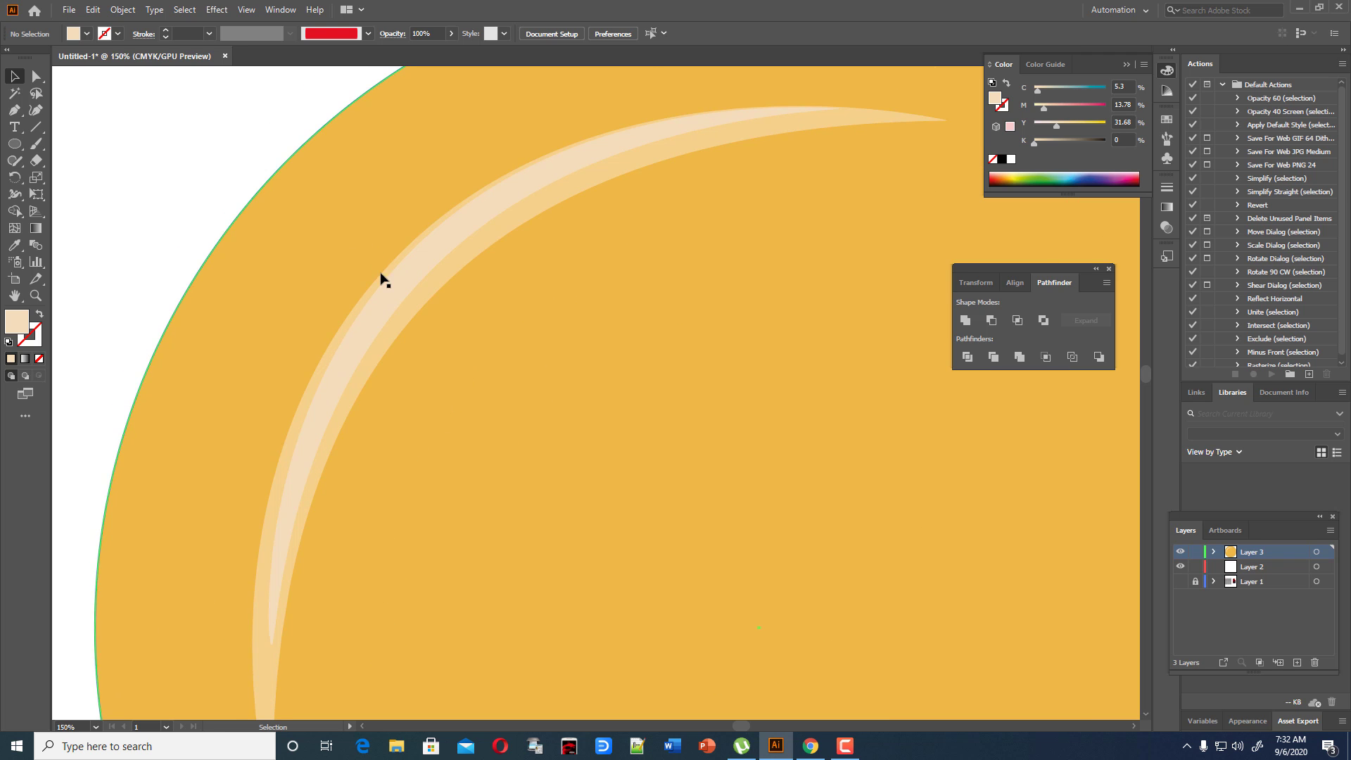
click(384, 301)
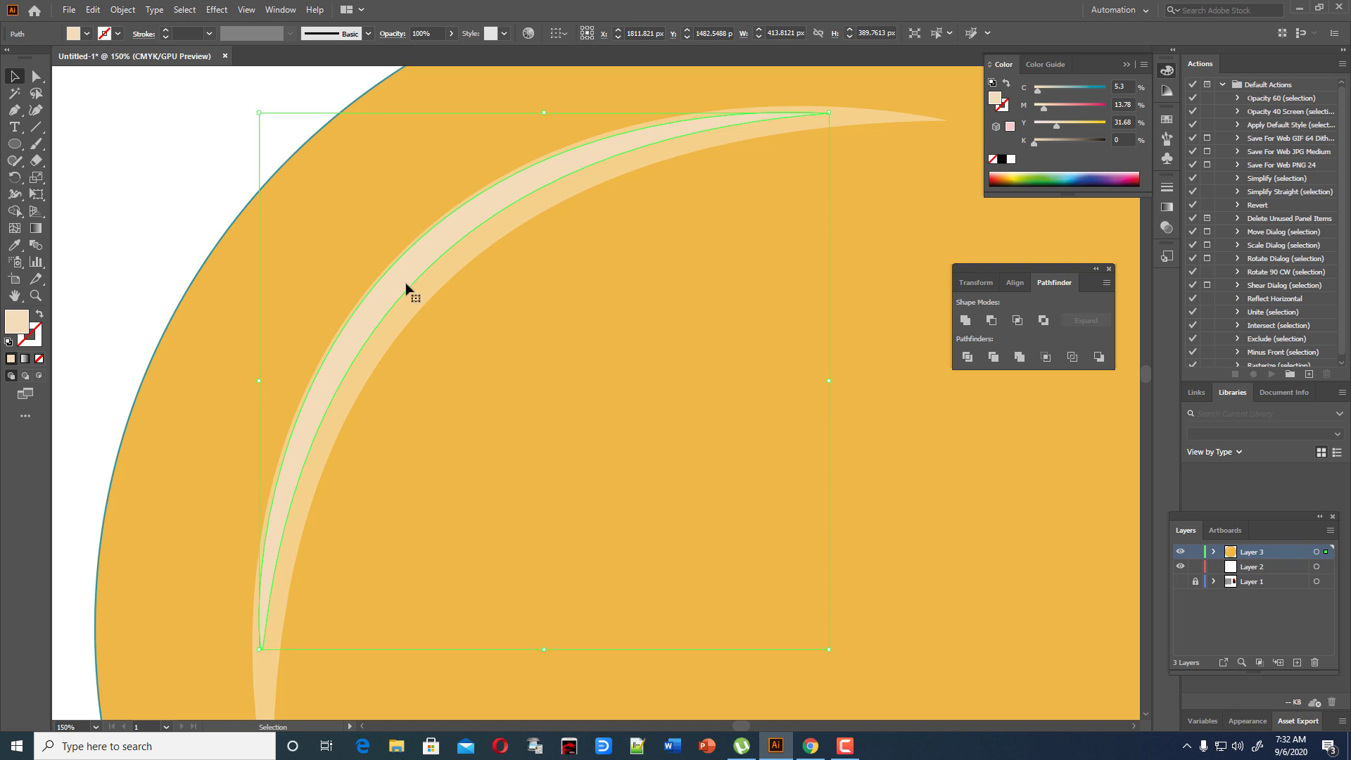
click(35, 110)
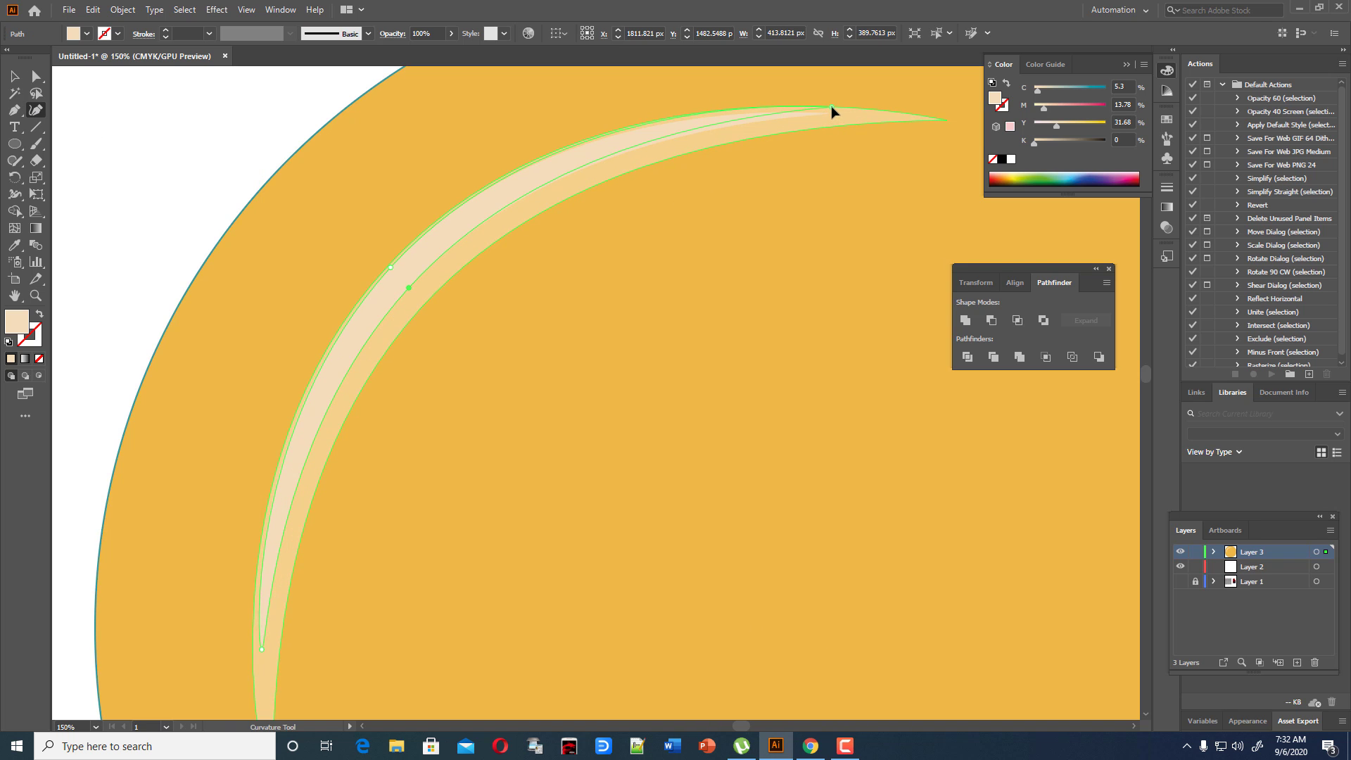
scroll(791, 190, down, 2)
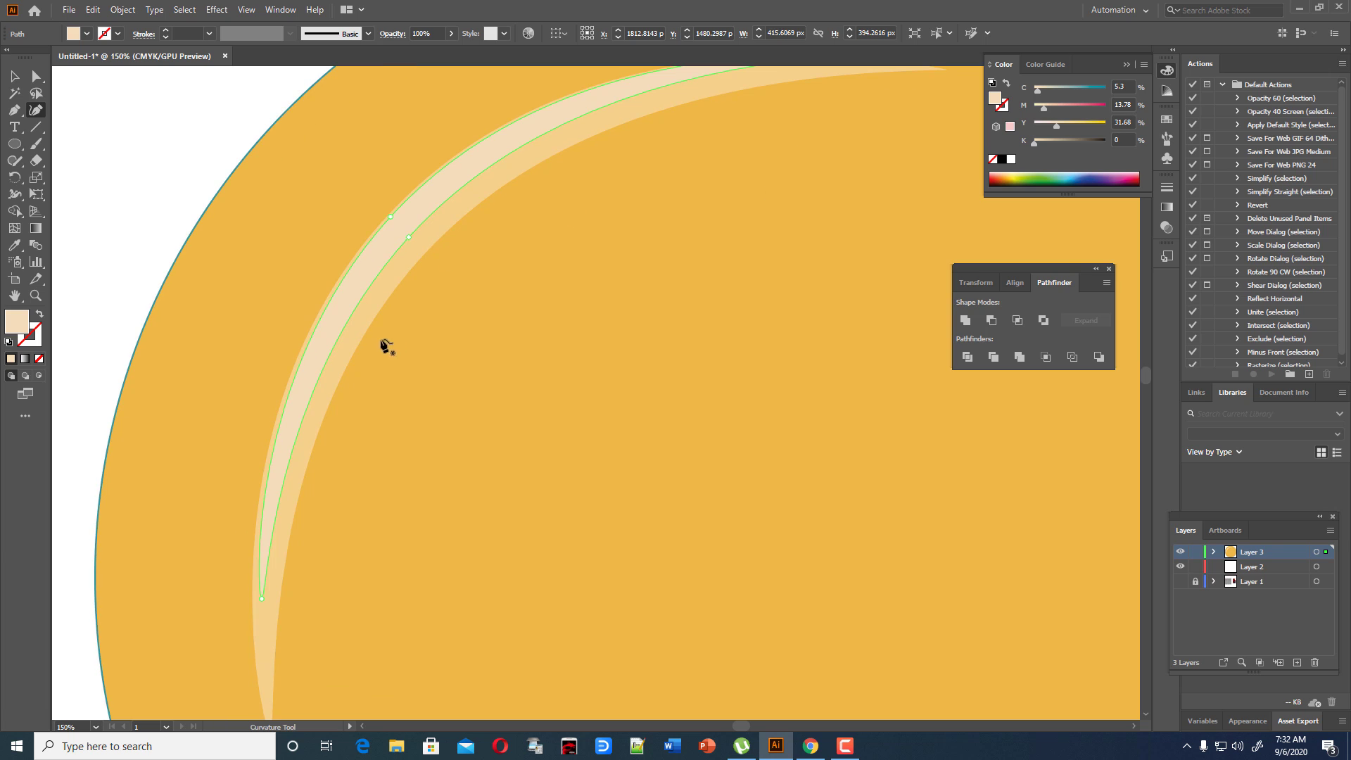
click(384, 219)
scroll(425, 259, down, 3)
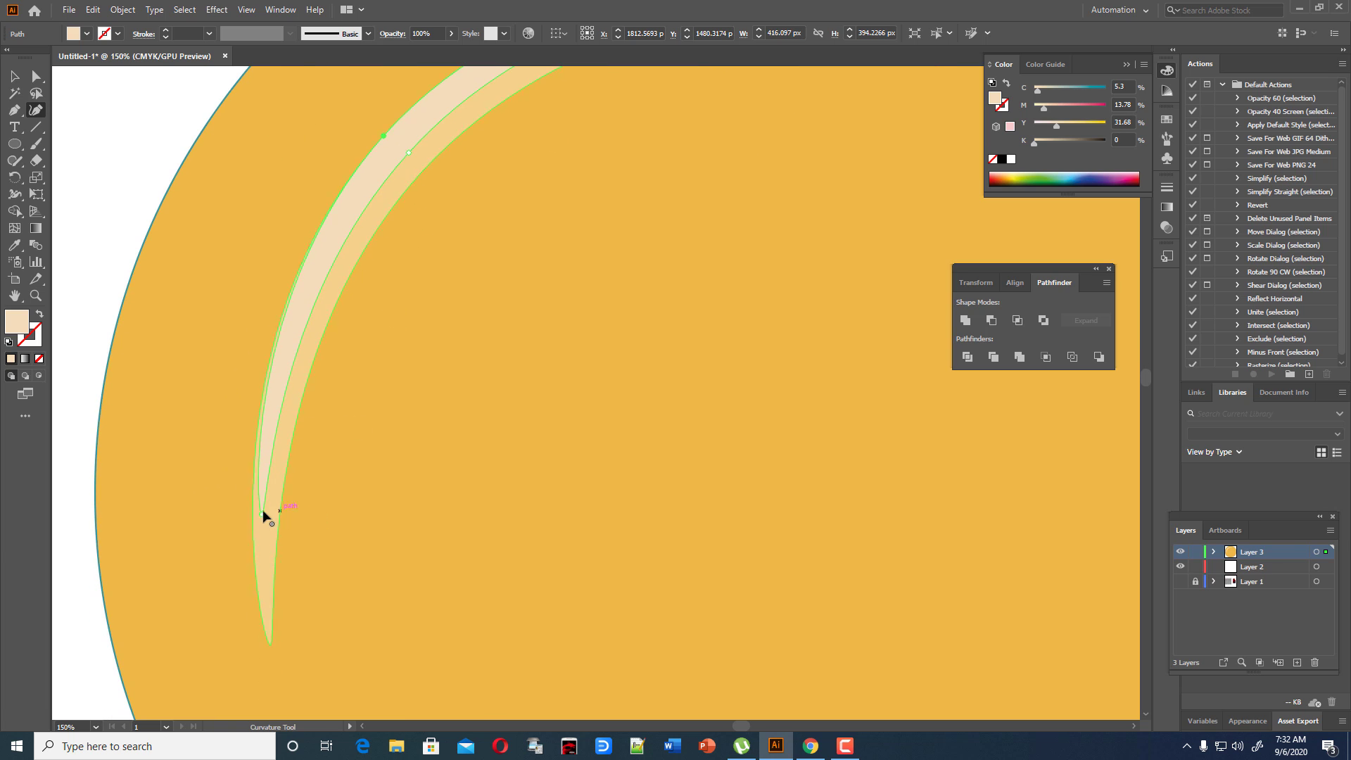
drag(261, 518, 255, 523)
click(14, 76)
click(92, 98)
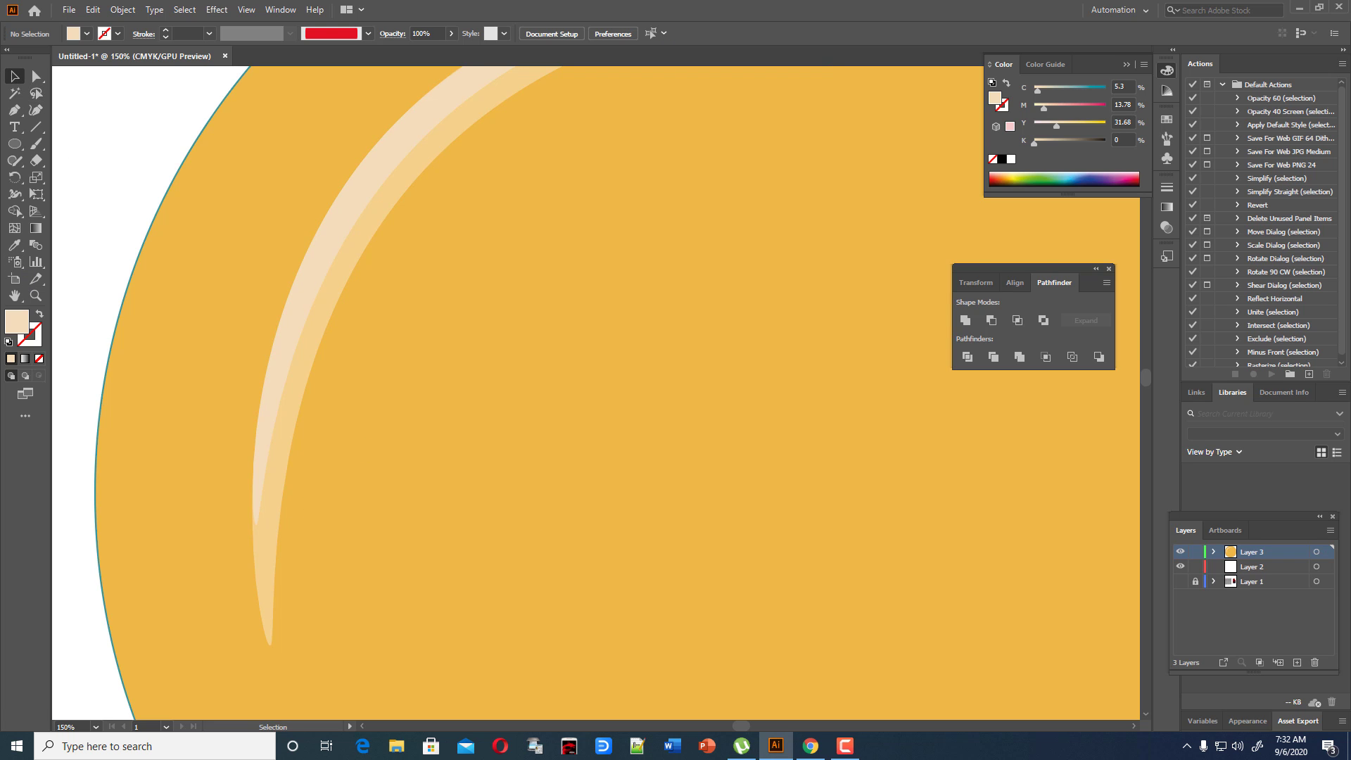
Sample the white background onto the smaller crescent with the Eyedropper and deselect it.
key(ctrl+minus)
key(ctrl+minus)
key(ctrl+minus)
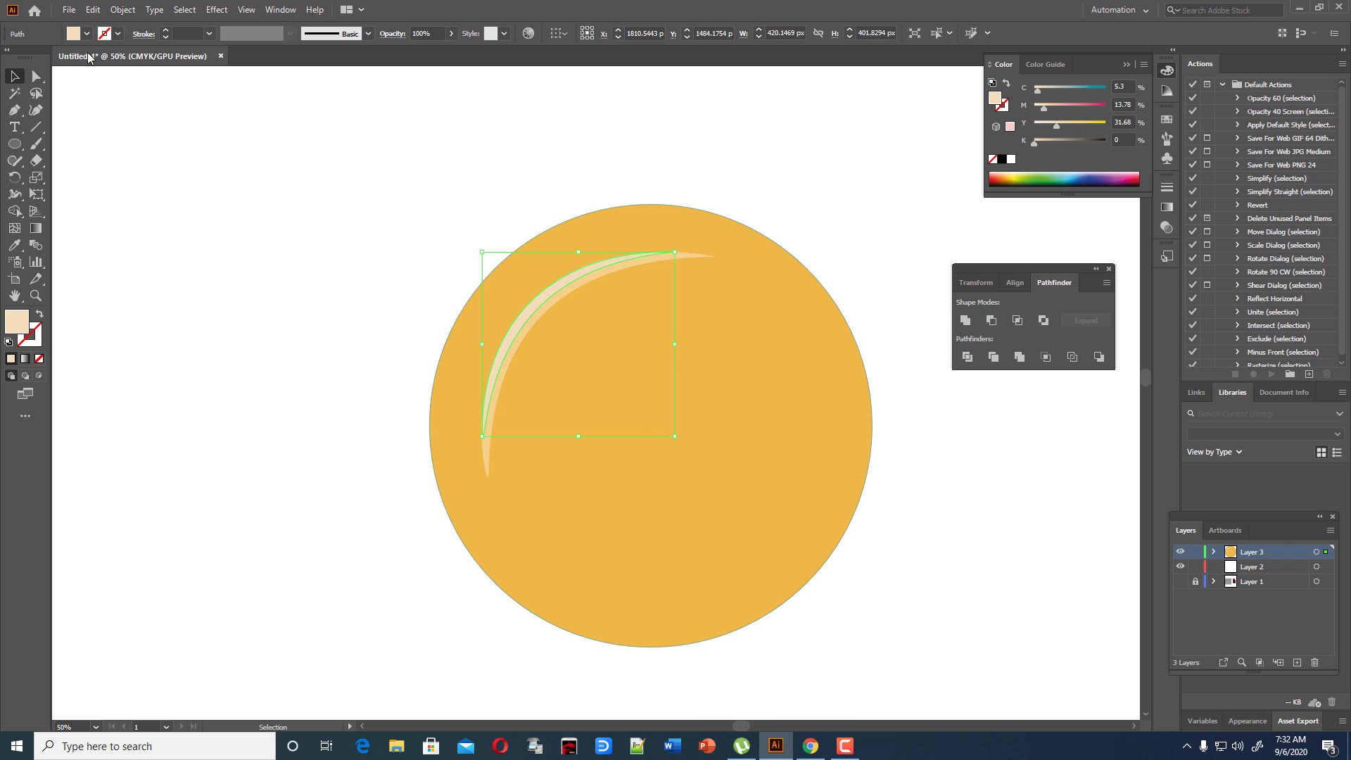
click(14, 245)
click(188, 263)
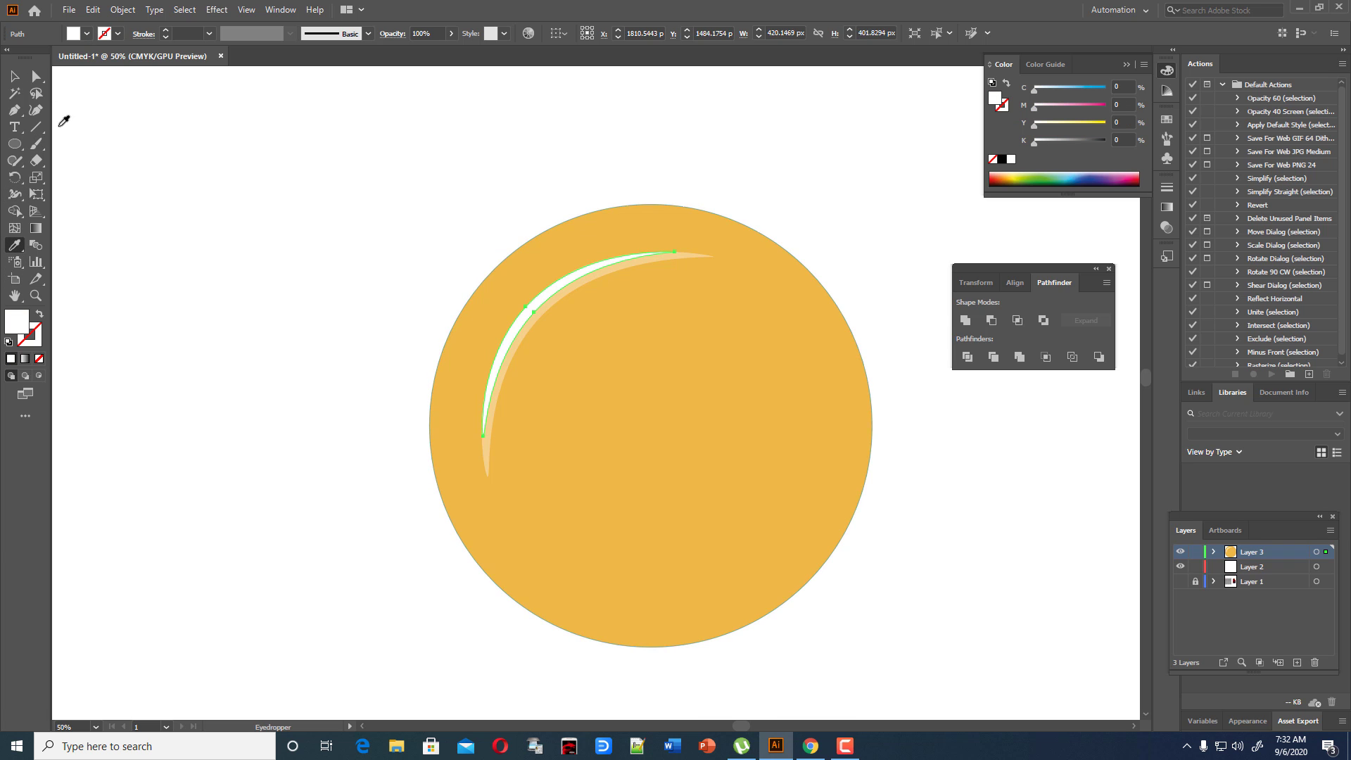
click(14, 76)
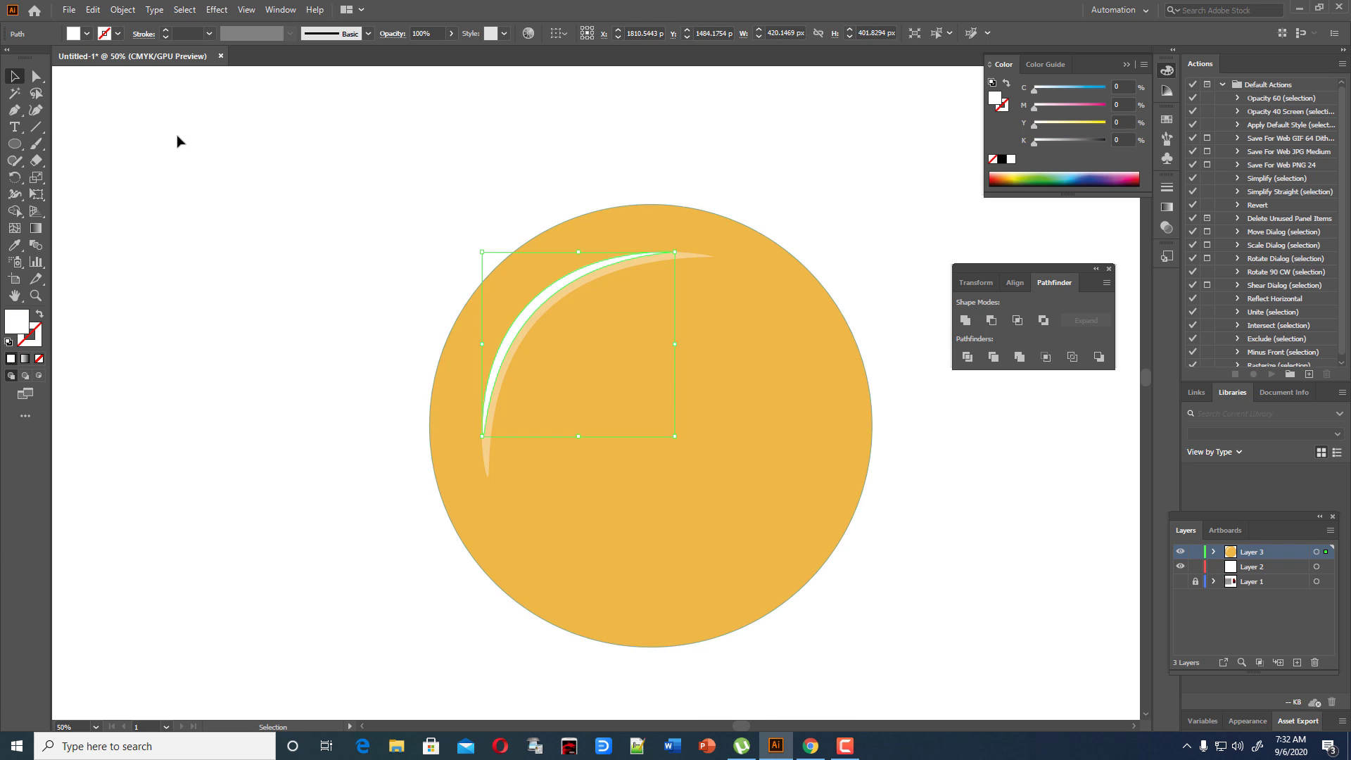
click(177, 141)
Round the tips of the white crescent with a live corner radius of about 2.15 px and deselect it.
click(618, 264)
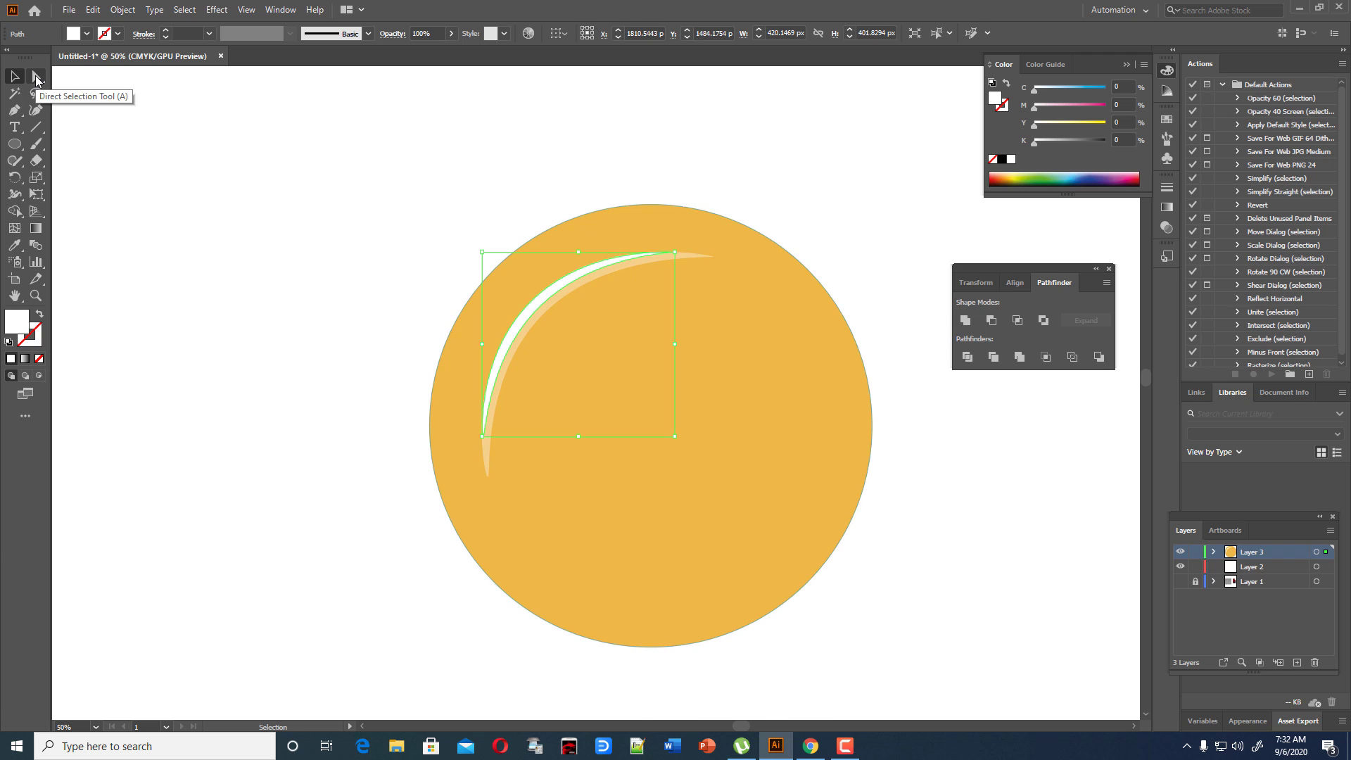
click(37, 77)
drag(662, 254, 658, 256)
click(15, 77)
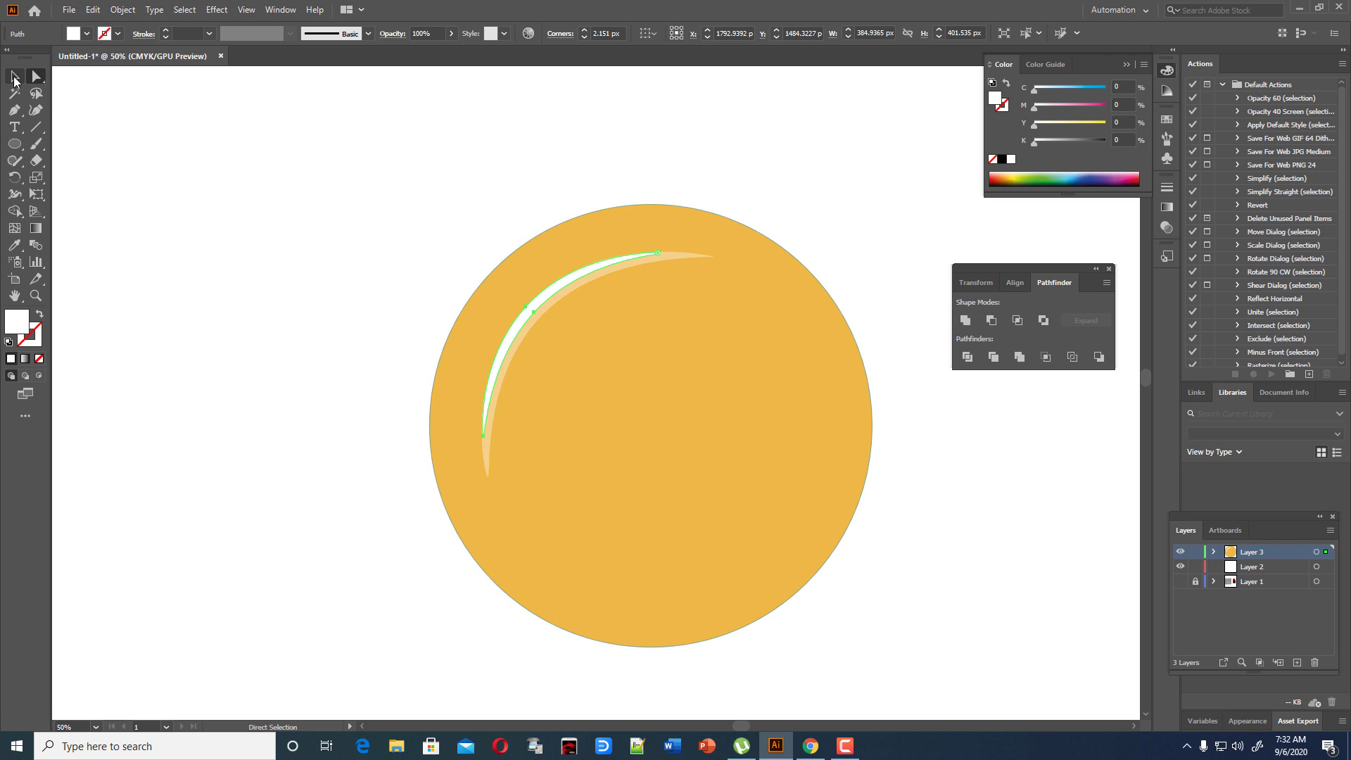
click(366, 176)
Round the tips of the light-orange crescent with a live corner radius of about 4.4 px and deselect it.
click(705, 256)
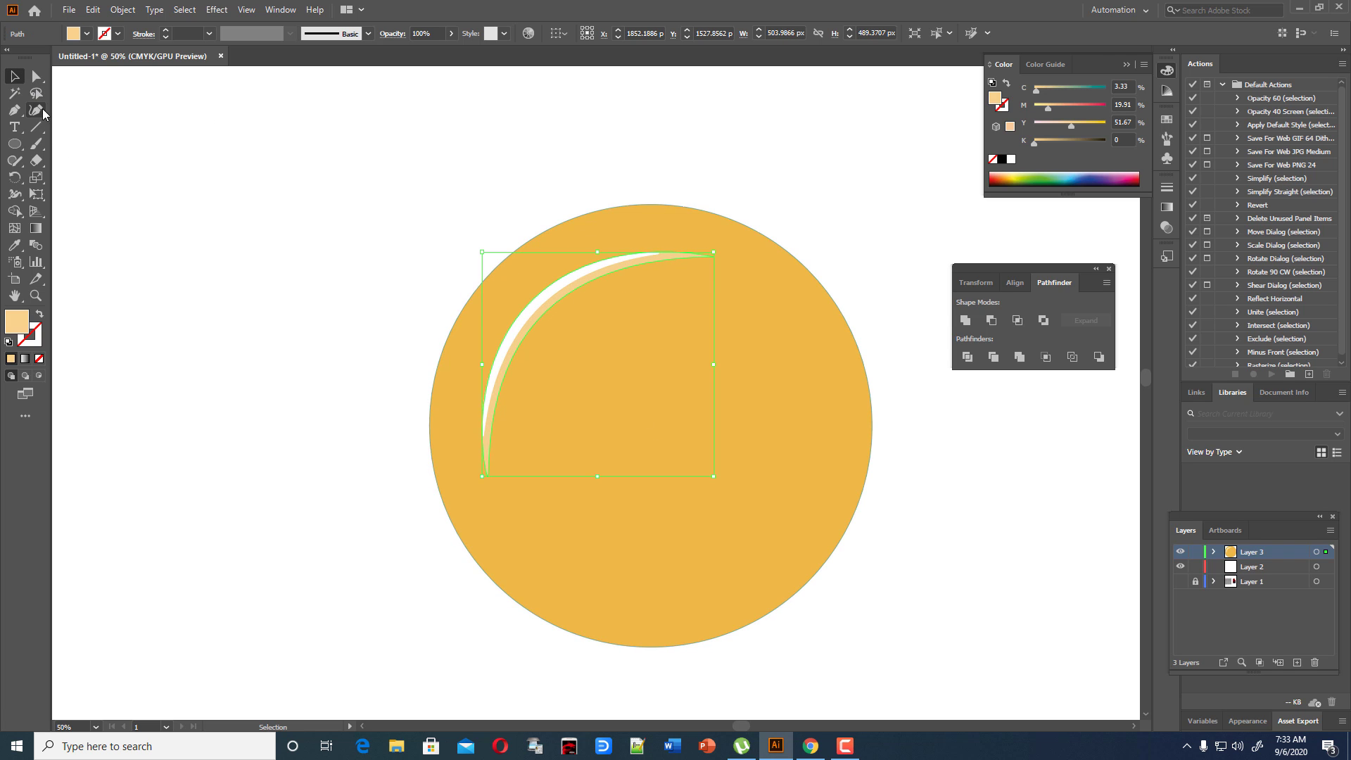
click(36, 76)
drag(696, 256, 692, 256)
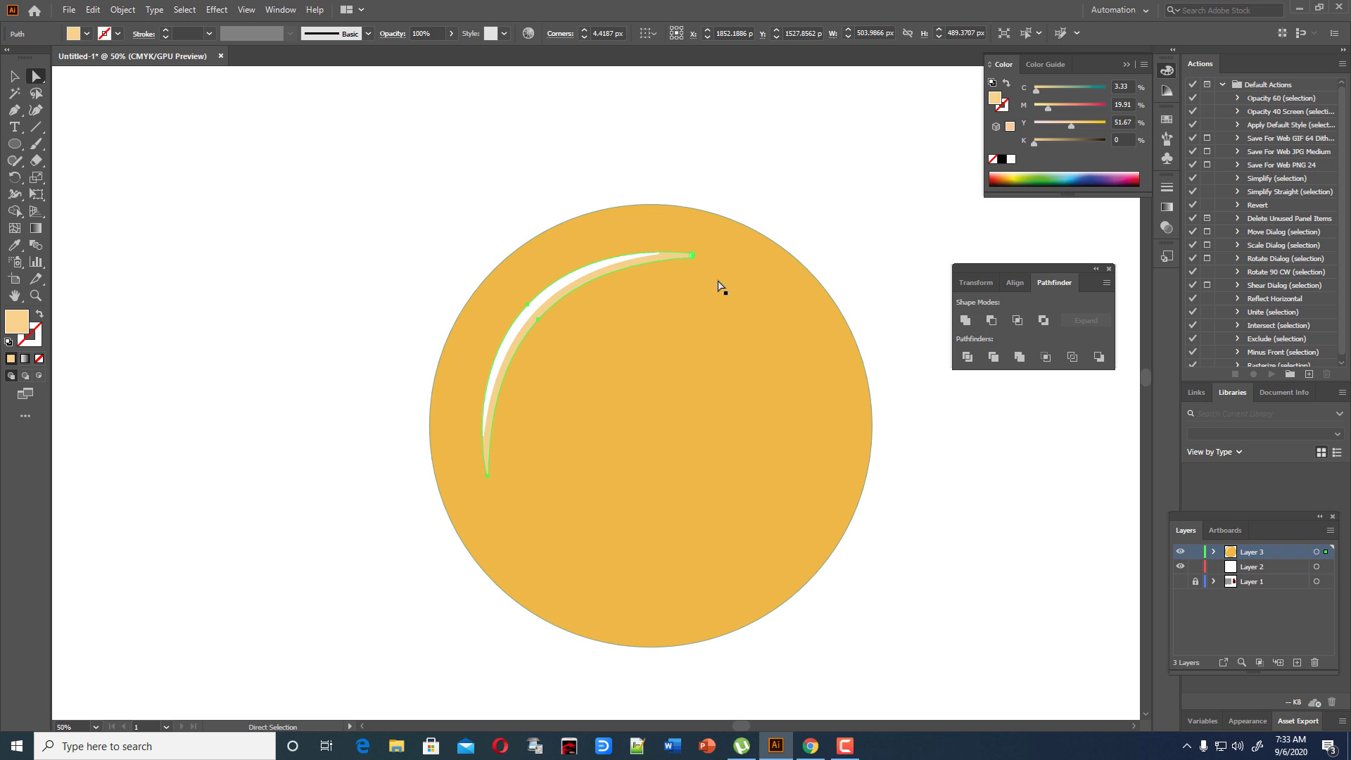
click(14, 78)
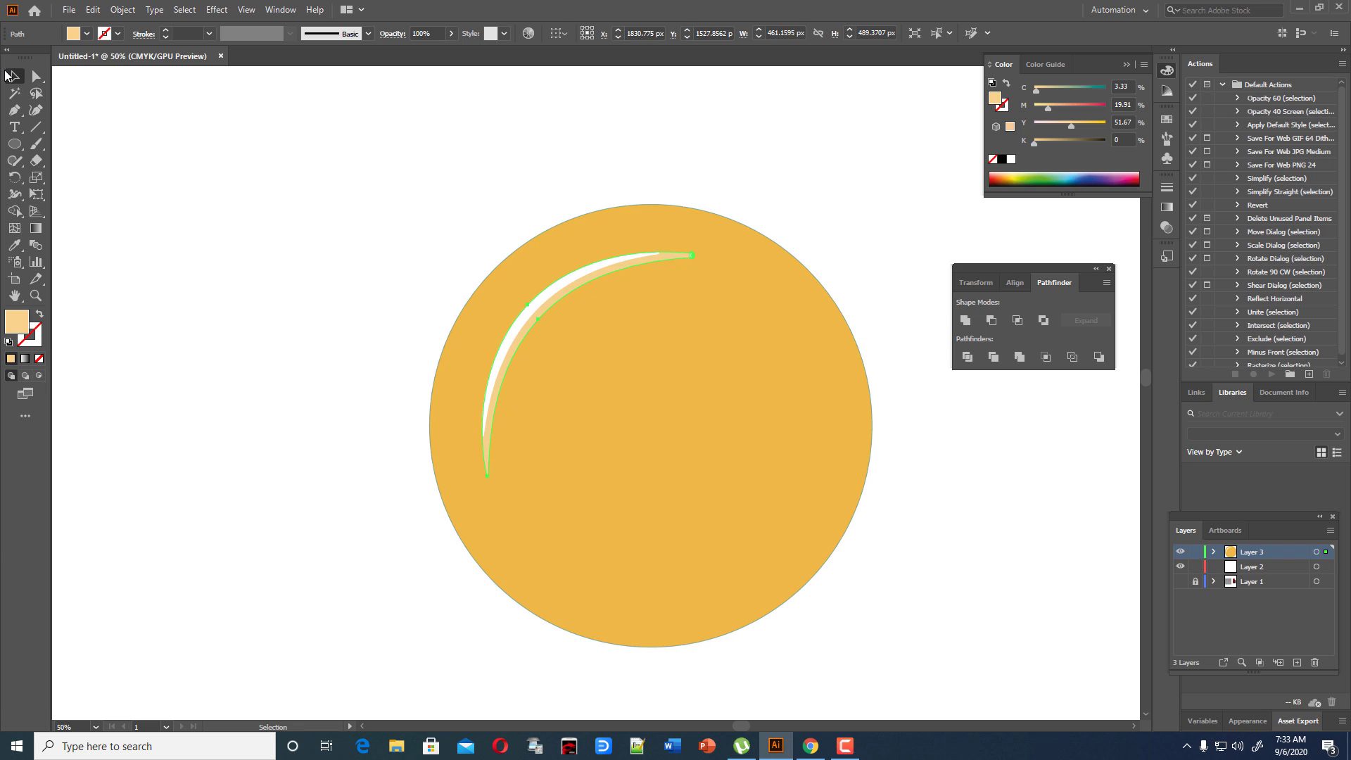
click(193, 175)
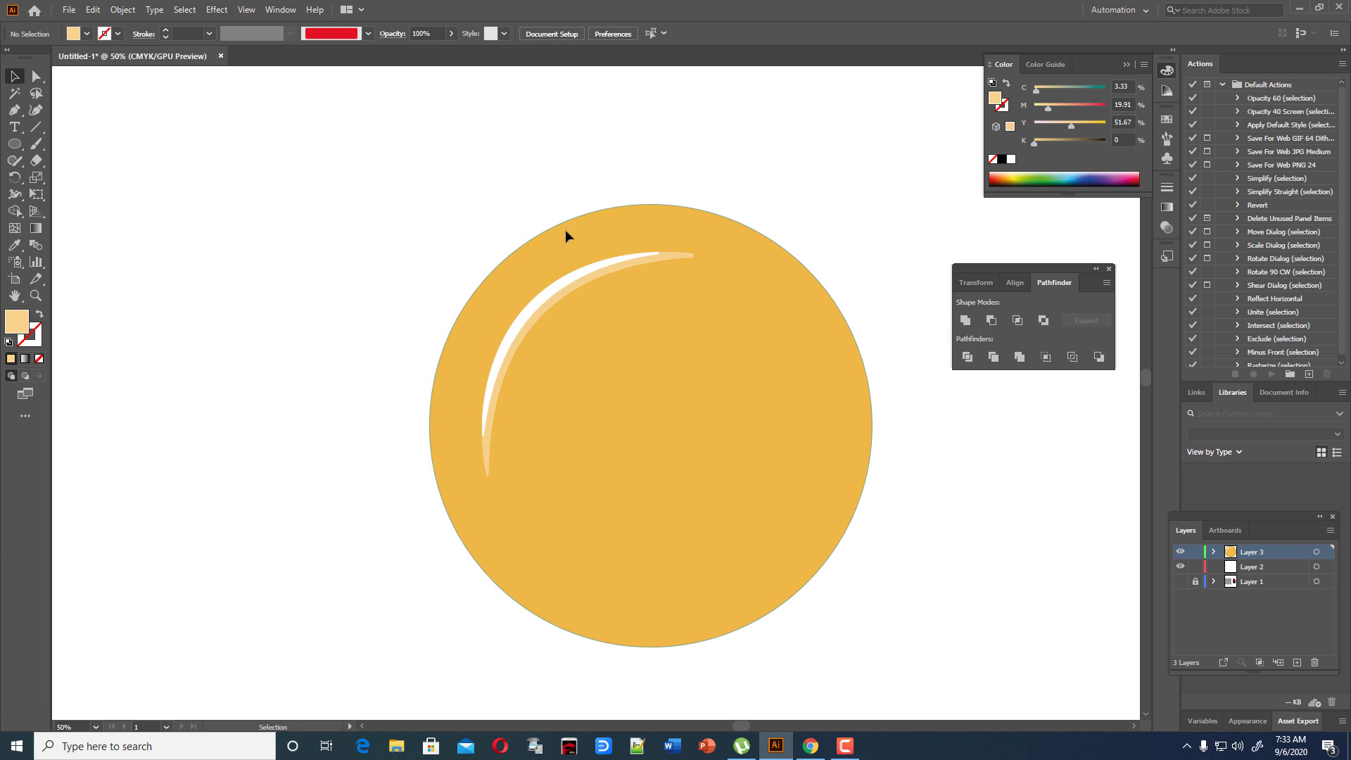
Increase the light-orange crescent's corner radius to about 6.6 px, shorten its lower tip slightly, and deselect it.
click(697, 259)
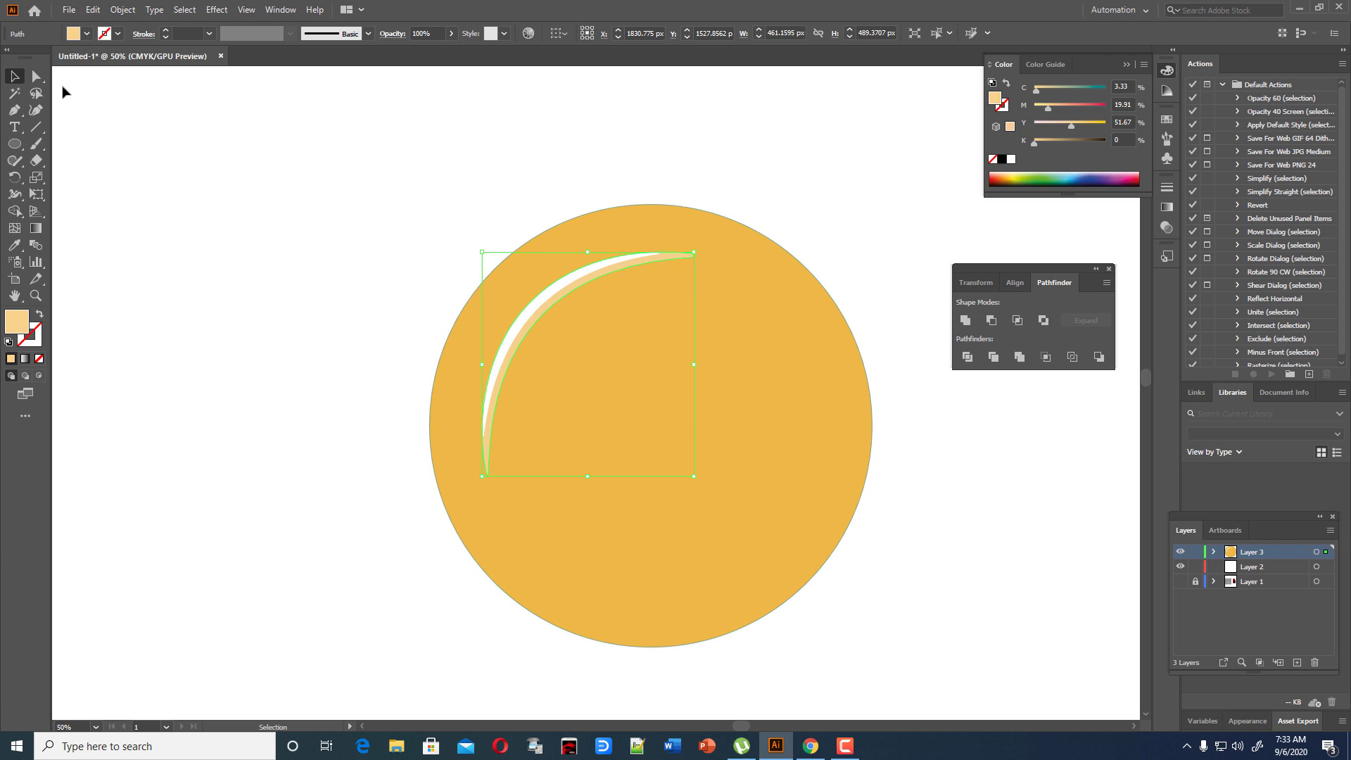
click(36, 76)
drag(690, 257, 688, 263)
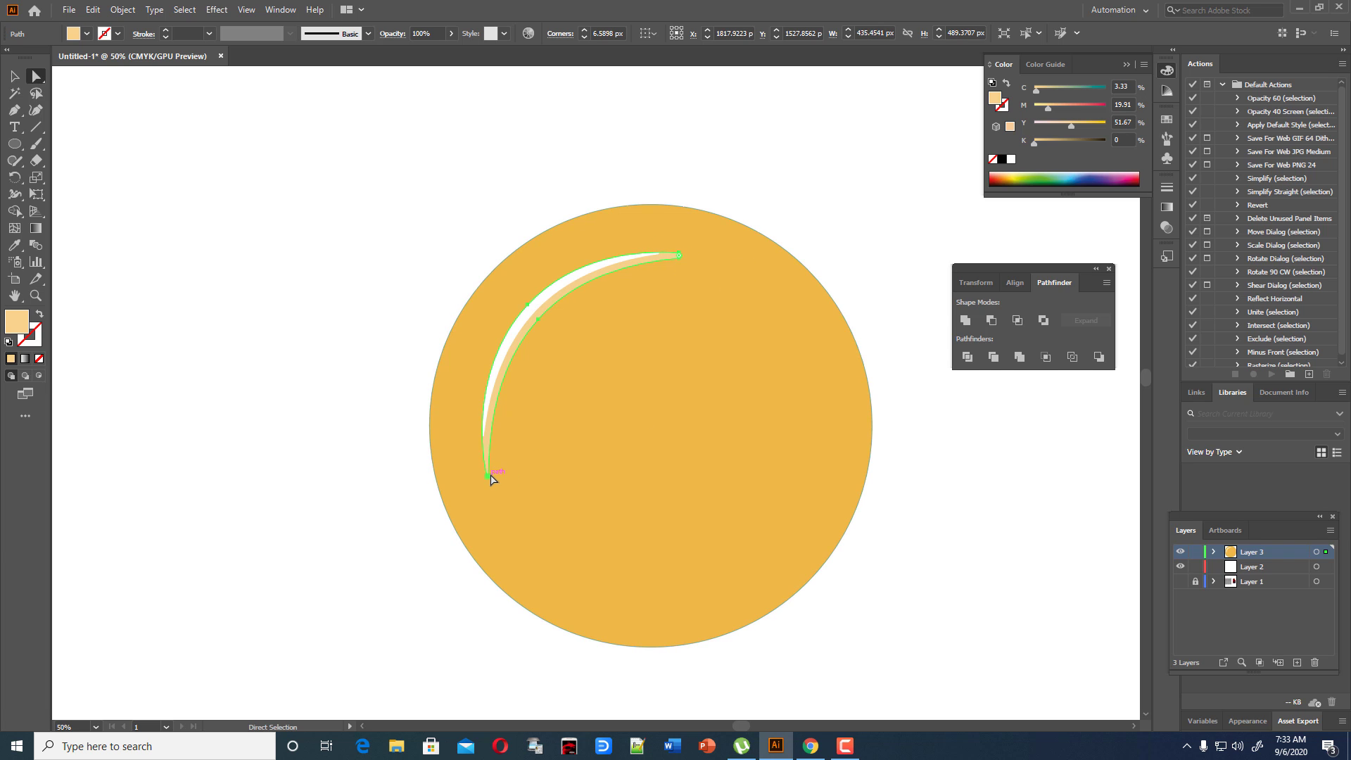
drag(489, 477, 489, 468)
click(14, 76)
click(447, 205)
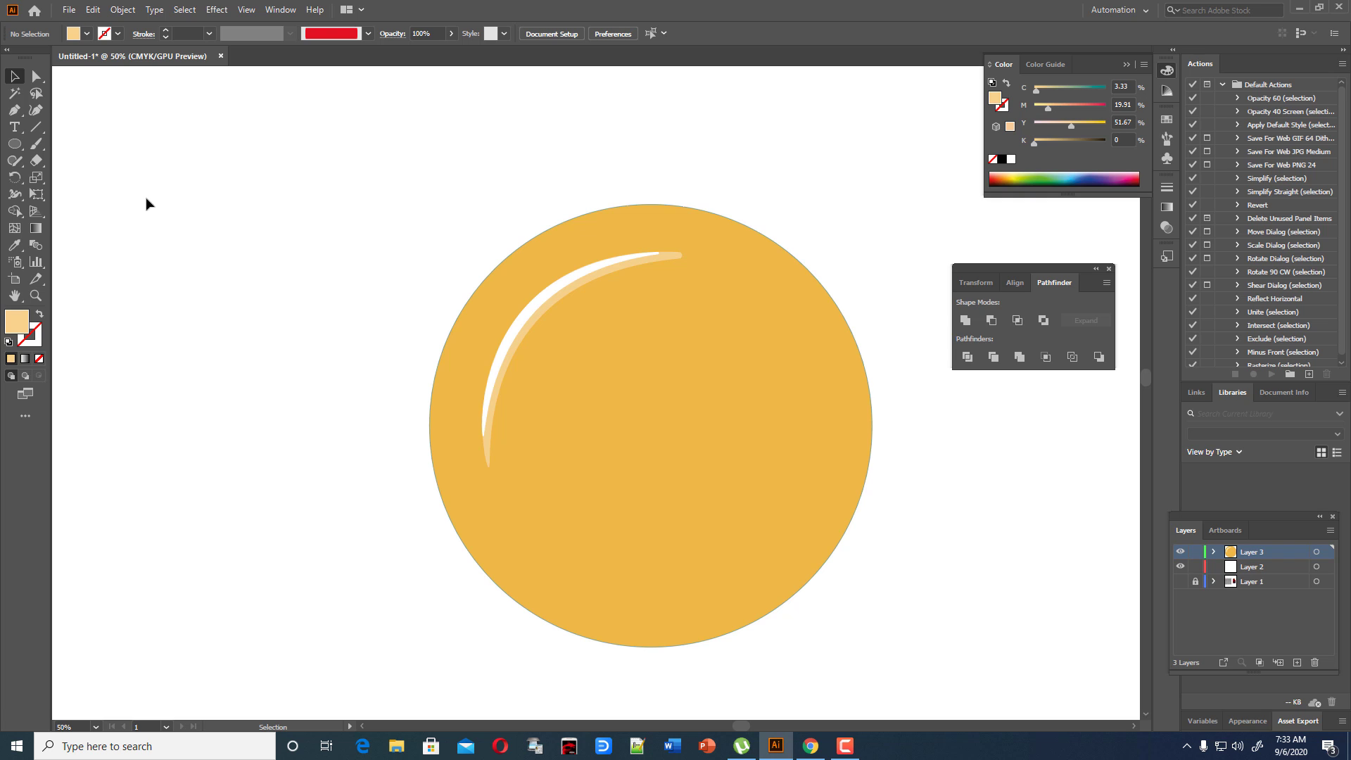
Paint a closed, curved blob outline about 251 by 178 px with the Paintbrush, just inside the crescent highlights.
click(35, 143)
key(F5)
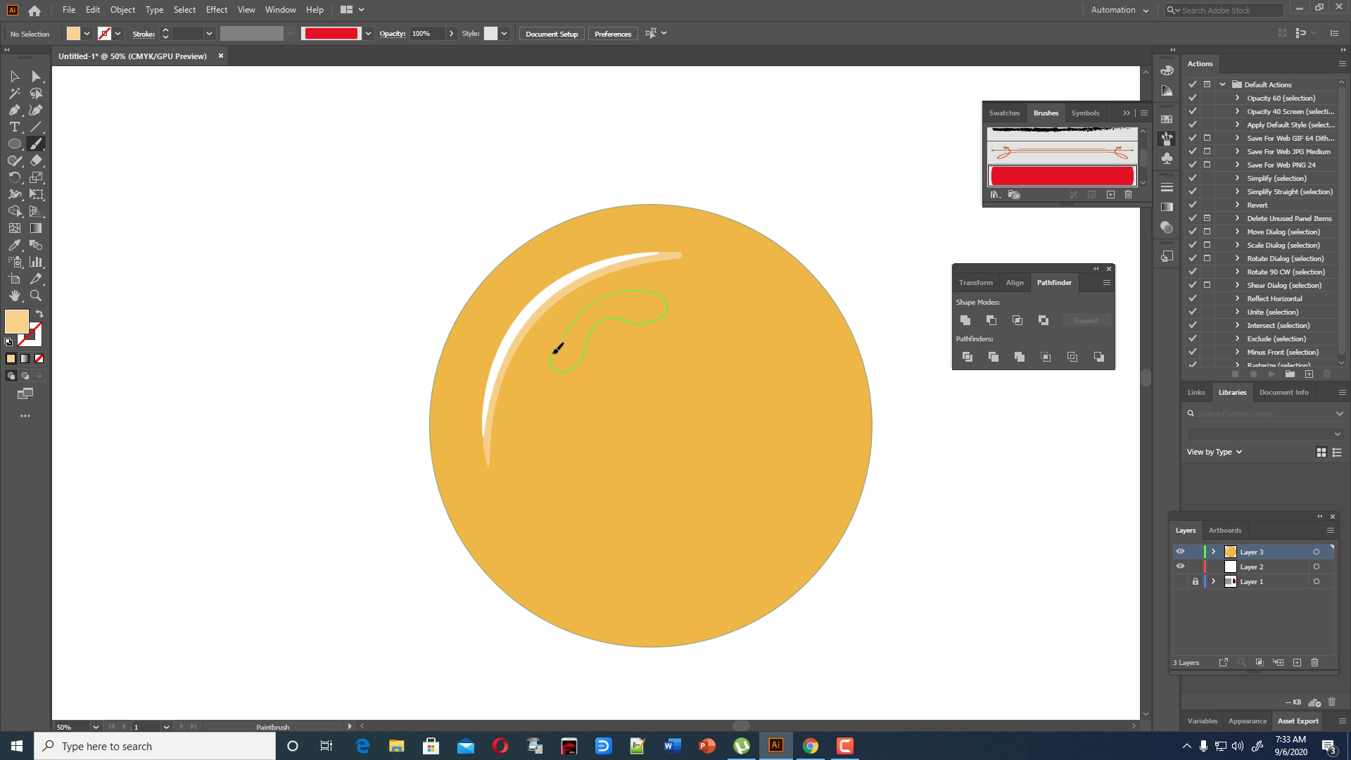
drag(567, 331, 568, 328)
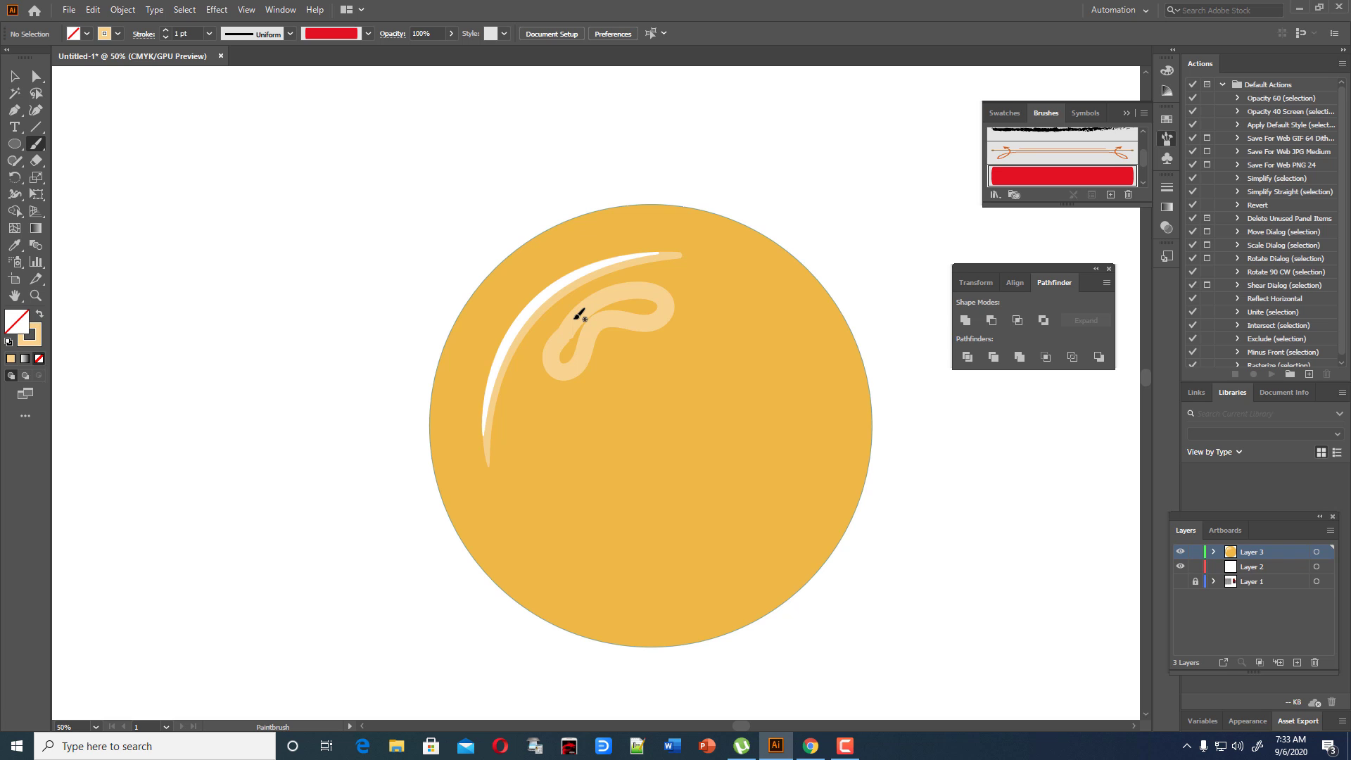
Join the painted blob's path and swap its fill and stroke to make it a solid light-orange shape without a stroke.
click(14, 76)
click(642, 318)
click(642, 319)
right_click(643, 320)
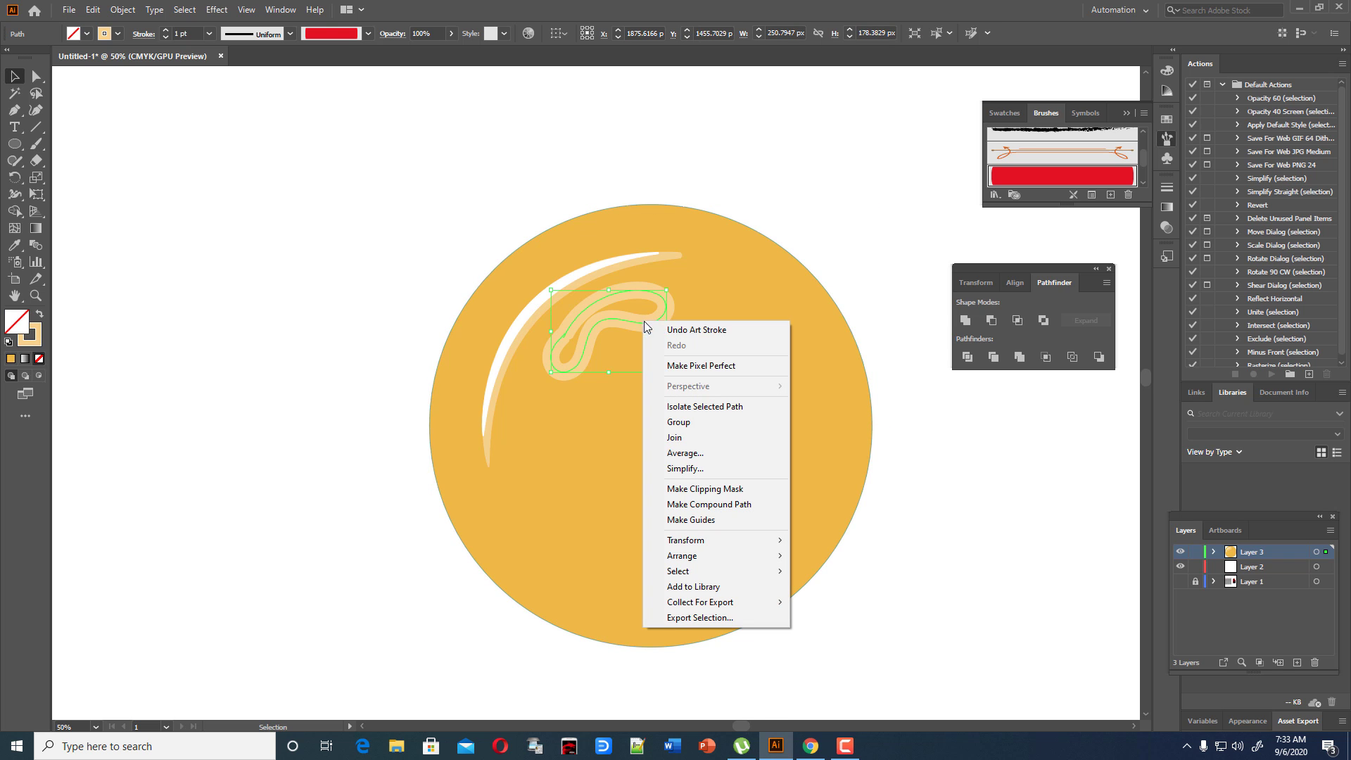
click(694, 438)
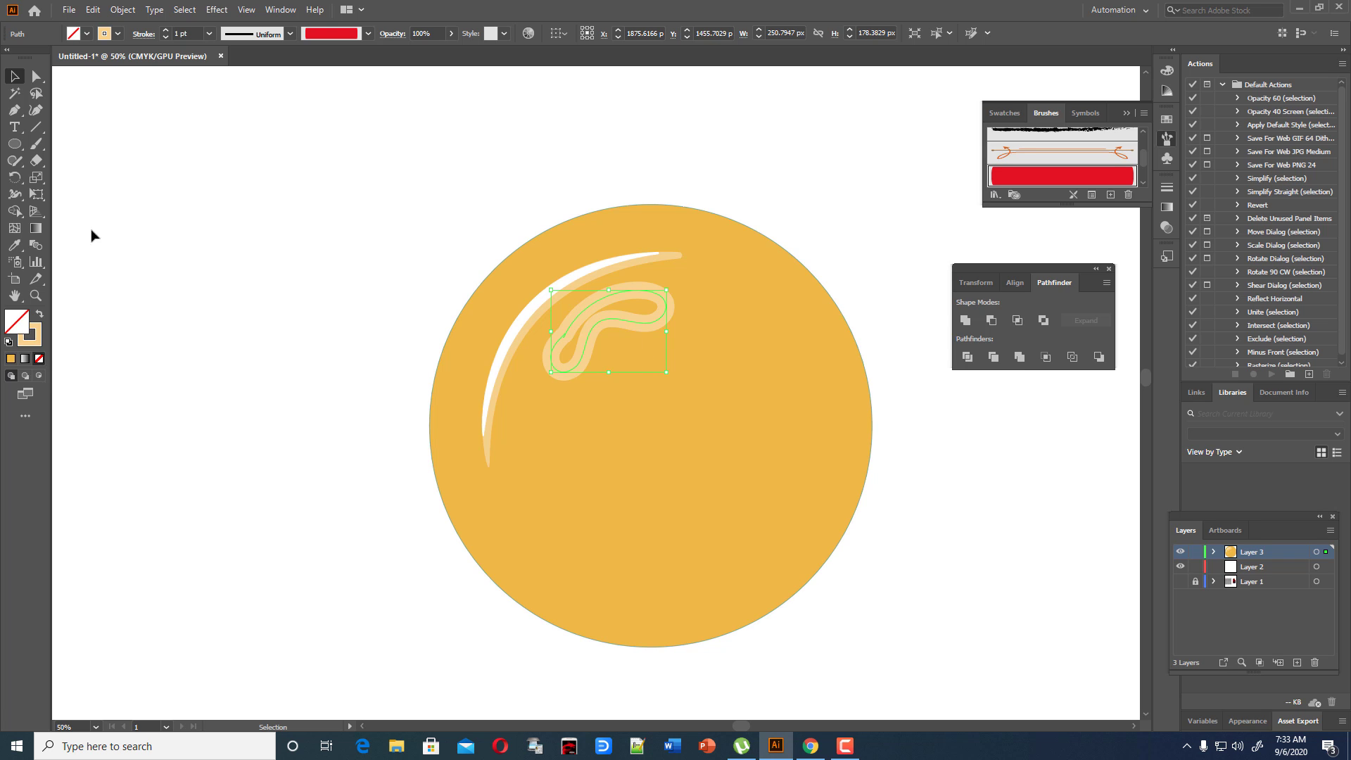
click(40, 314)
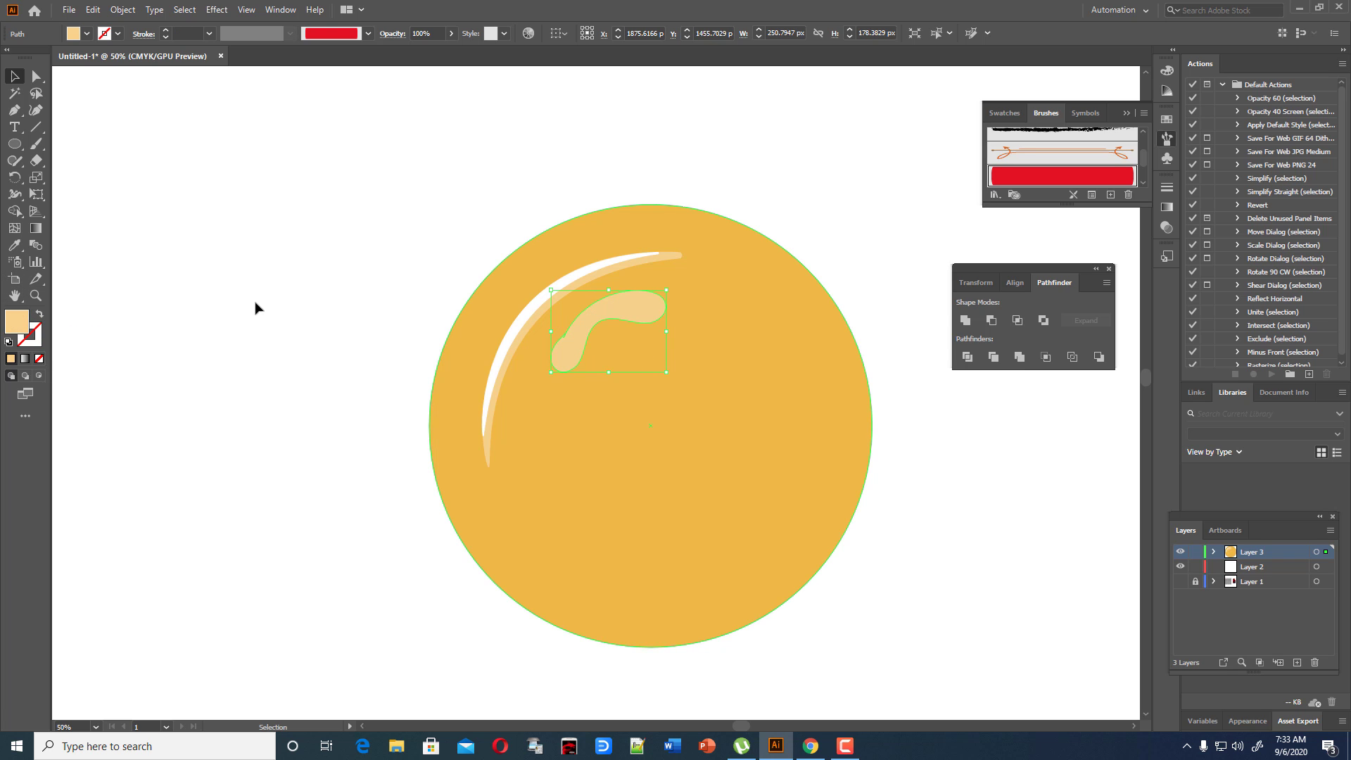
Reshape the upper-left curve of the light-orange blob with the Curvature tool, making it about 248 by 181 px.
click(36, 110)
drag(569, 336, 568, 320)
drag(636, 287, 632, 289)
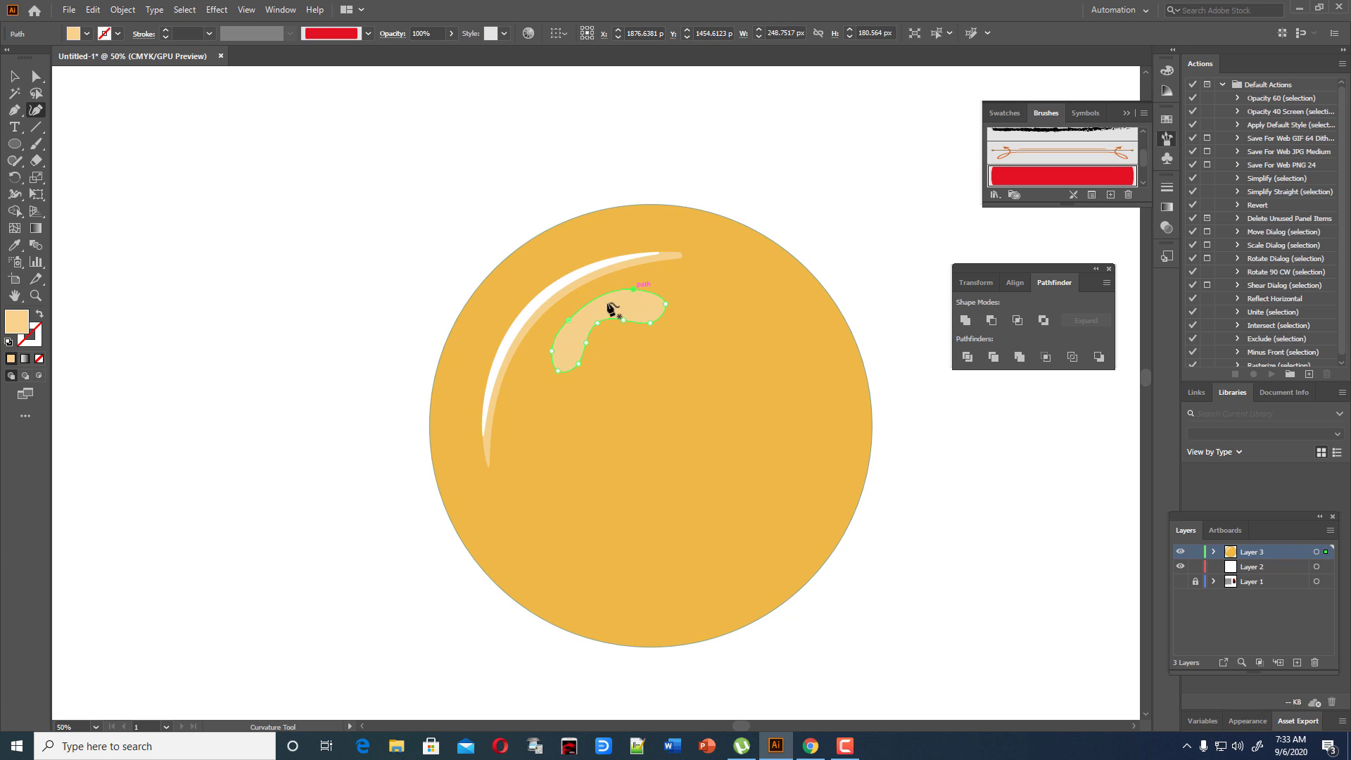
click(569, 311)
Lower the light-orange blob's opacity to 24% and deselect it.
click(451, 35)
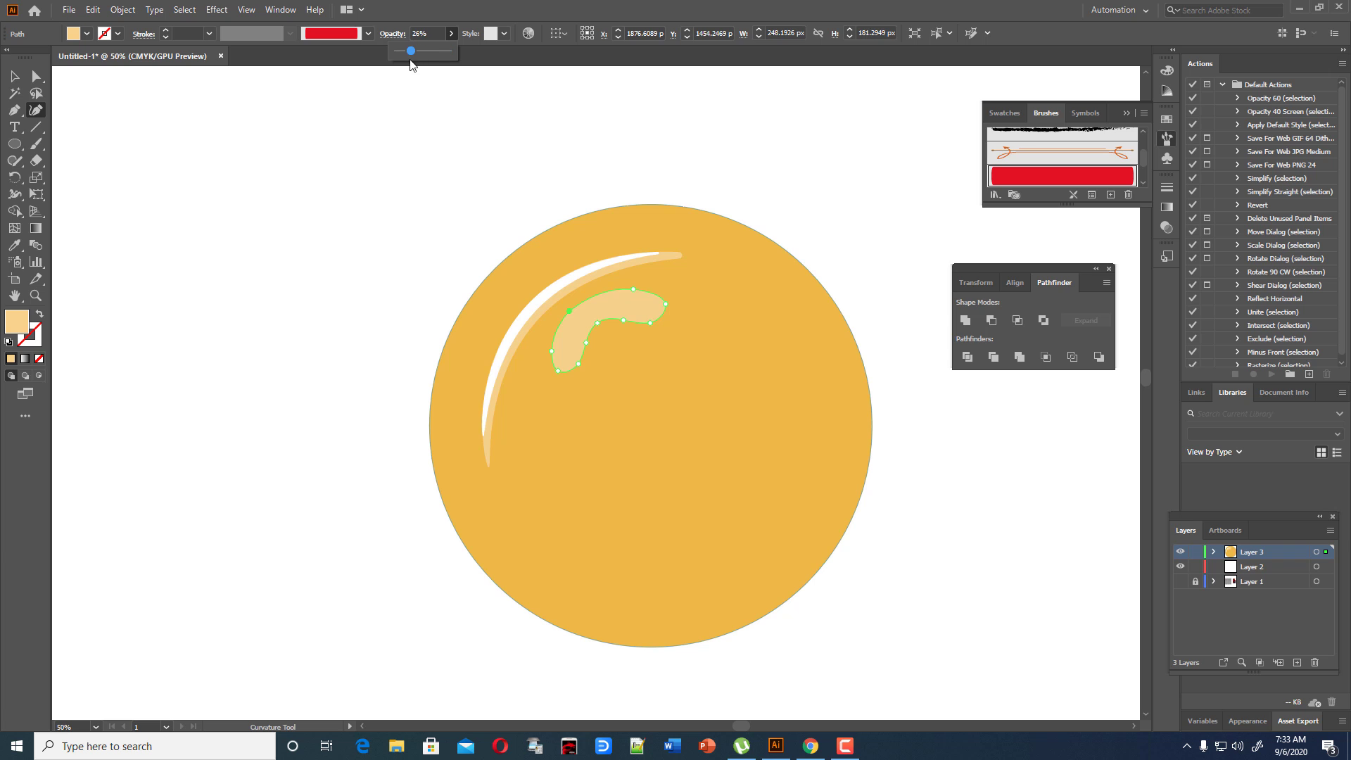
drag(410, 60, 409, 60)
click(17, 74)
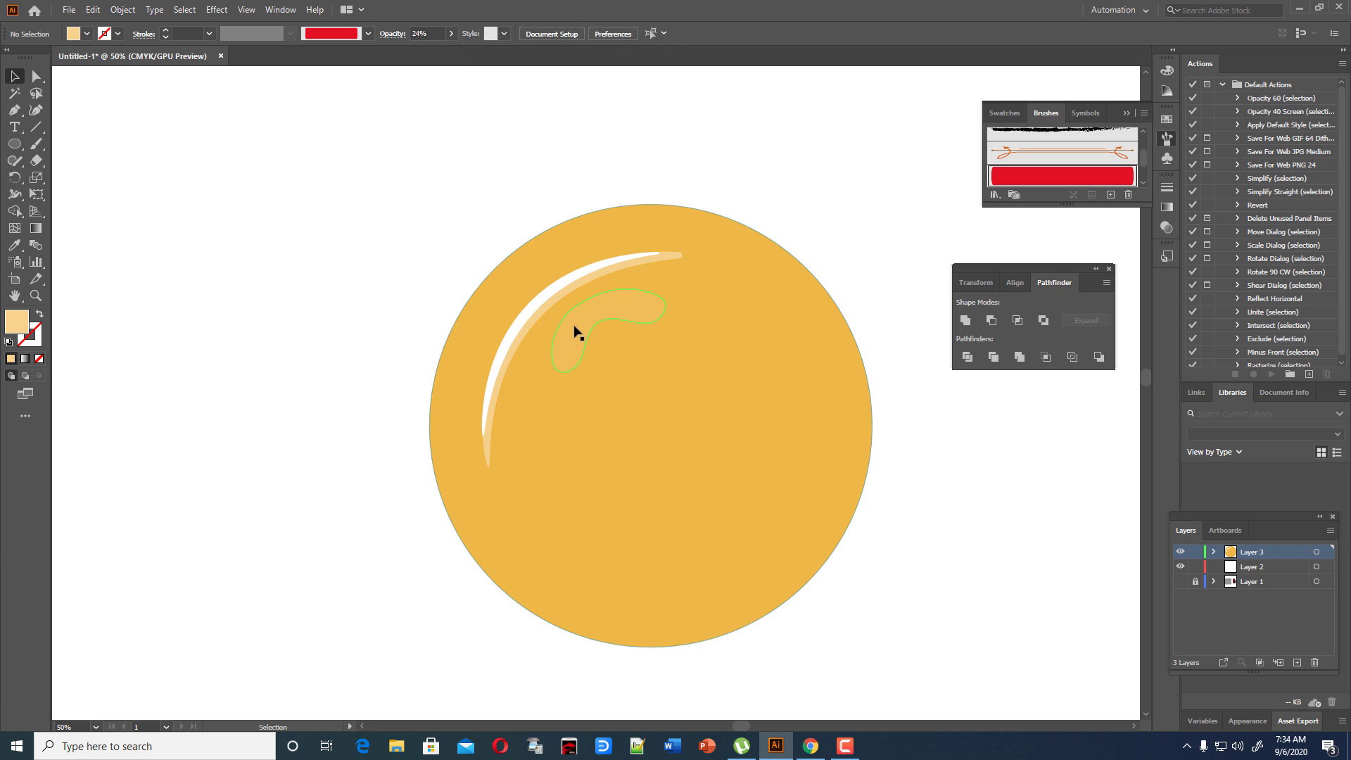
Smooth the blob's upper-left edge with the Smooth tool and deselect it.
click(14, 160)
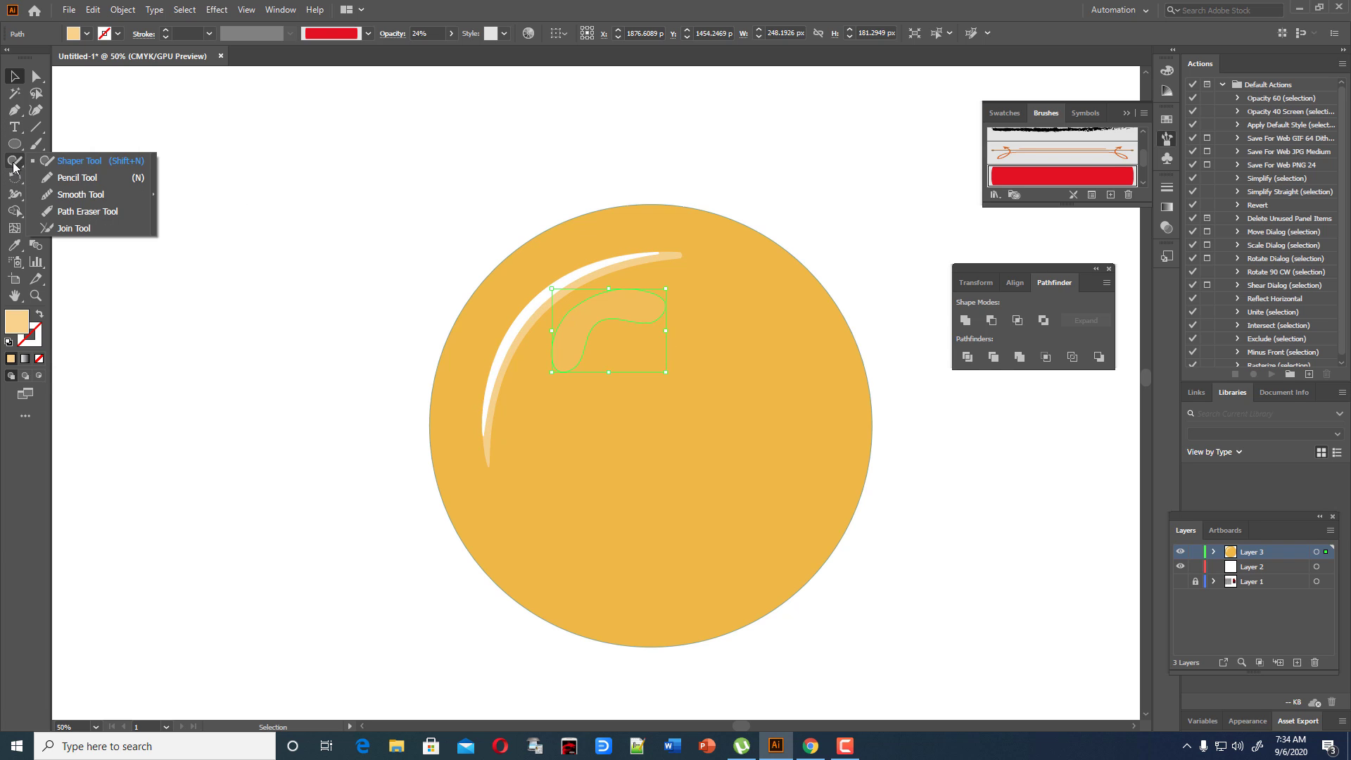
click(48, 187)
drag(569, 308, 565, 294)
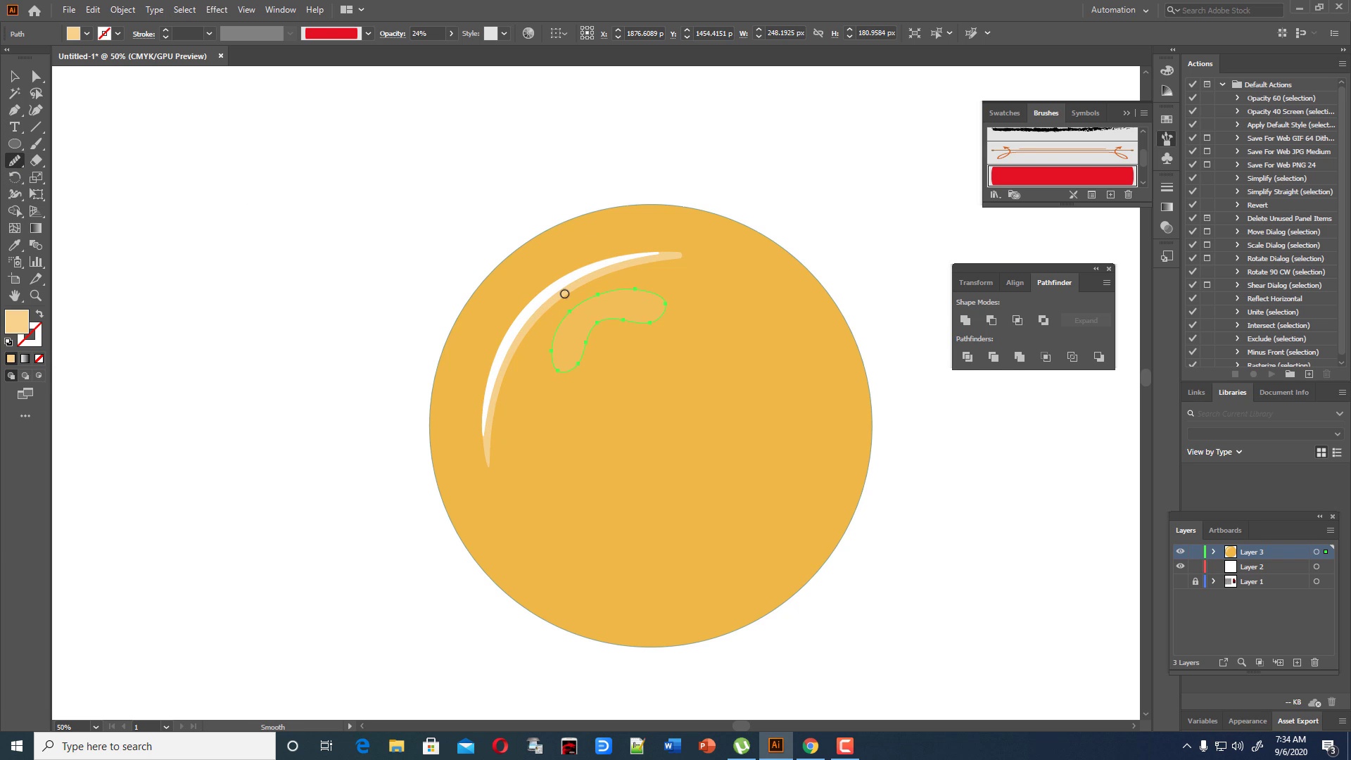
click(15, 76)
click(286, 211)
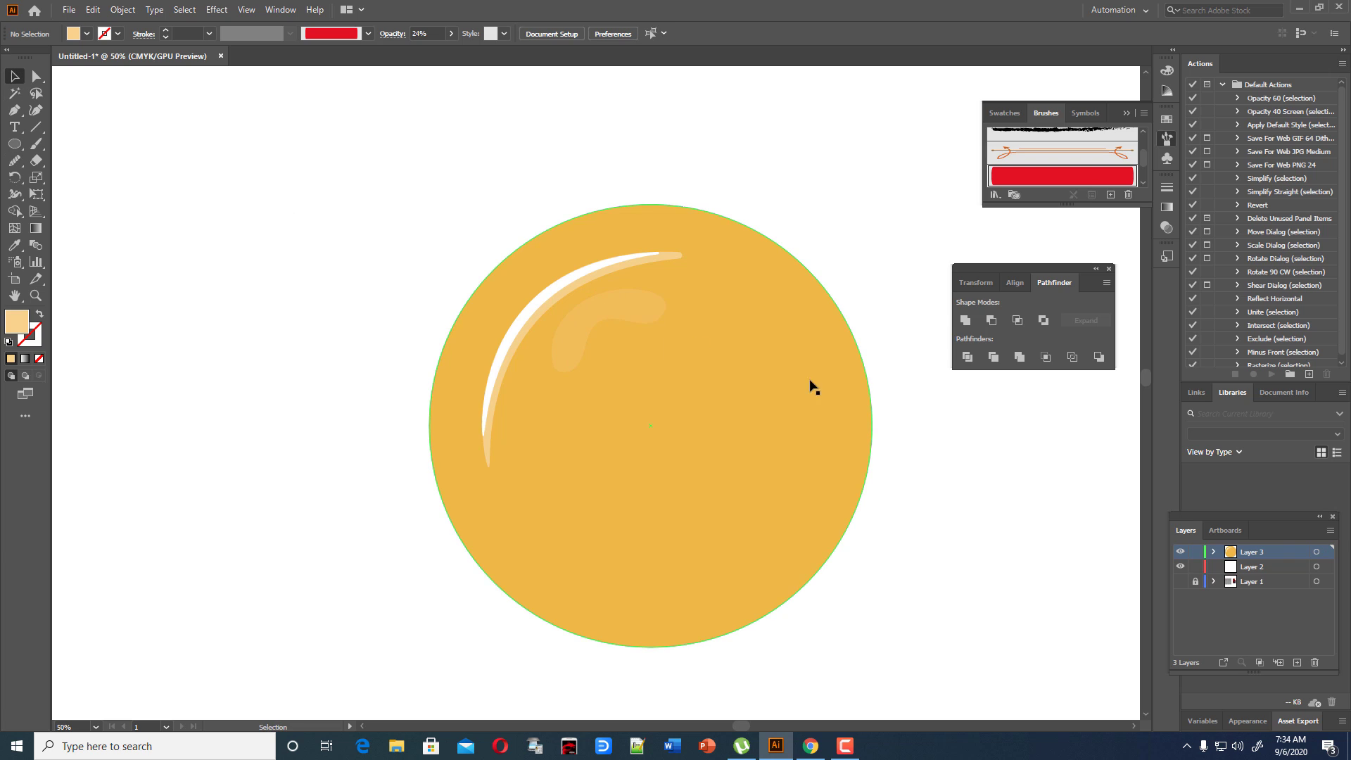
click(622, 319)
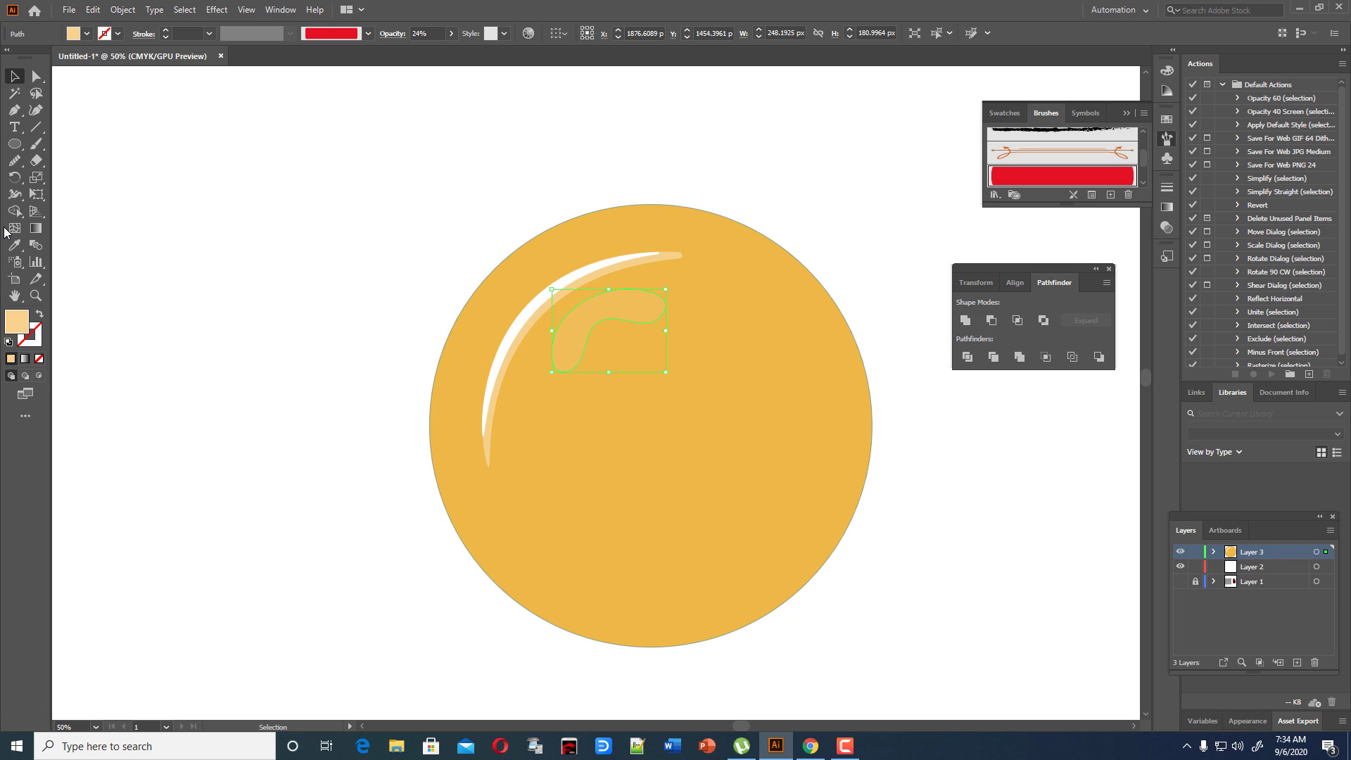
click(732, 202)
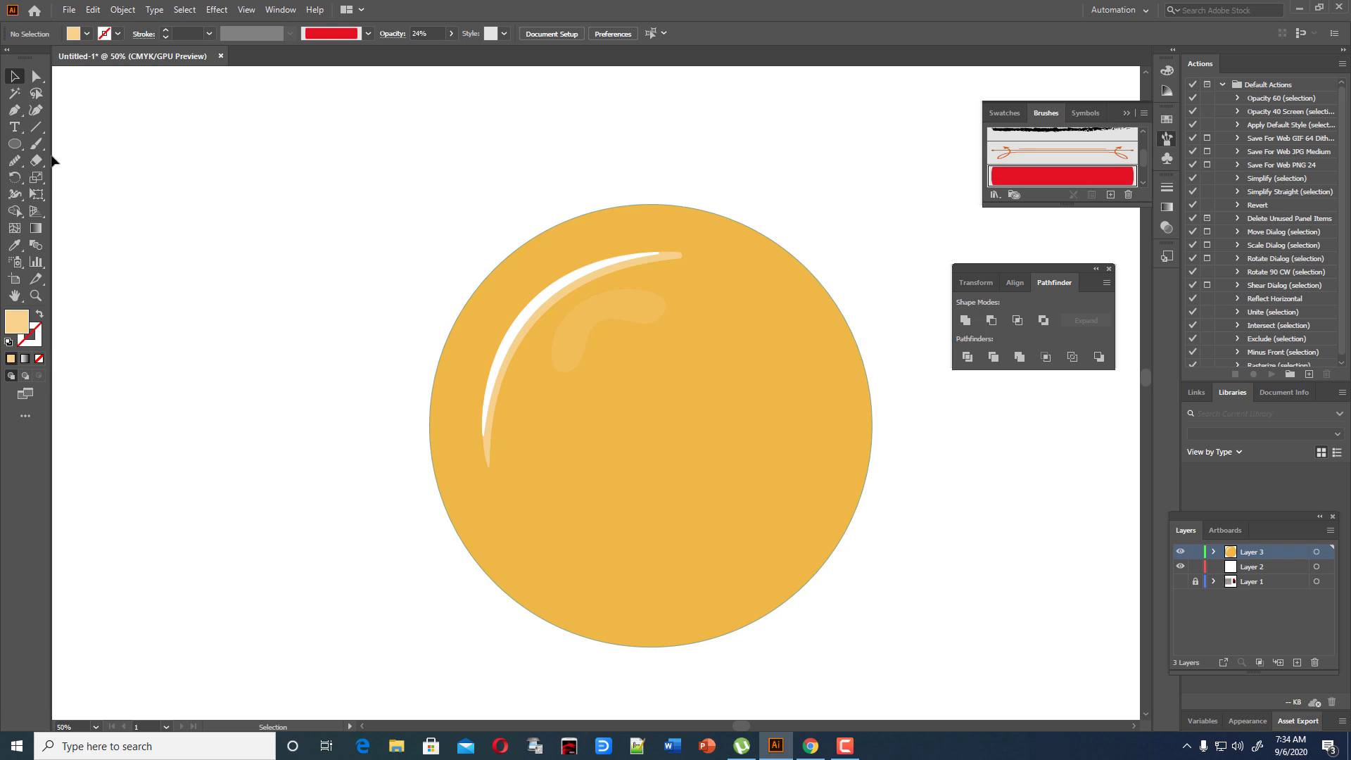
Draw a closed light-orange Pen tool shape inside the circle, with a straight diagonal upper-left edge and a curve along the lower-right rim.
drag(14, 111, 50, 111)
click(495, 499)
click(749, 260)
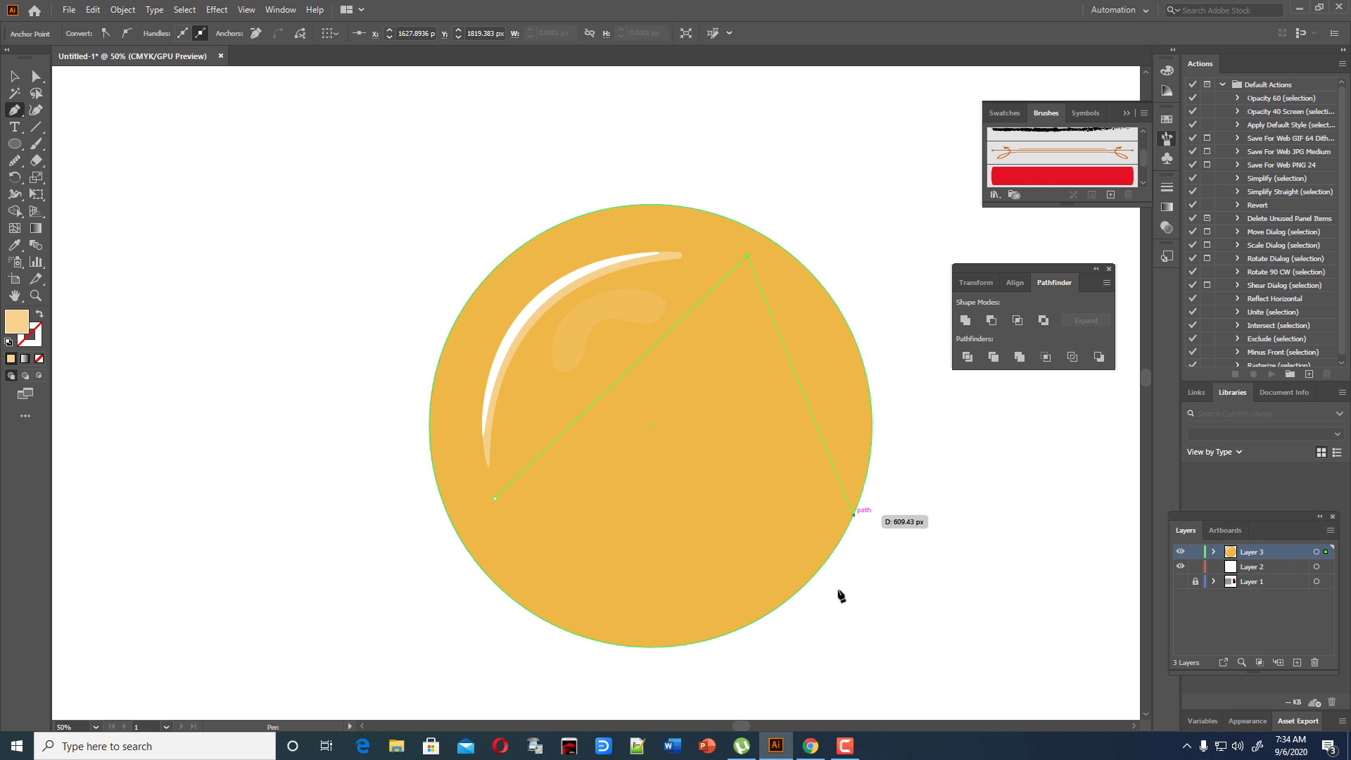
drag(831, 393, 840, 486)
drag(769, 582, 723, 611)
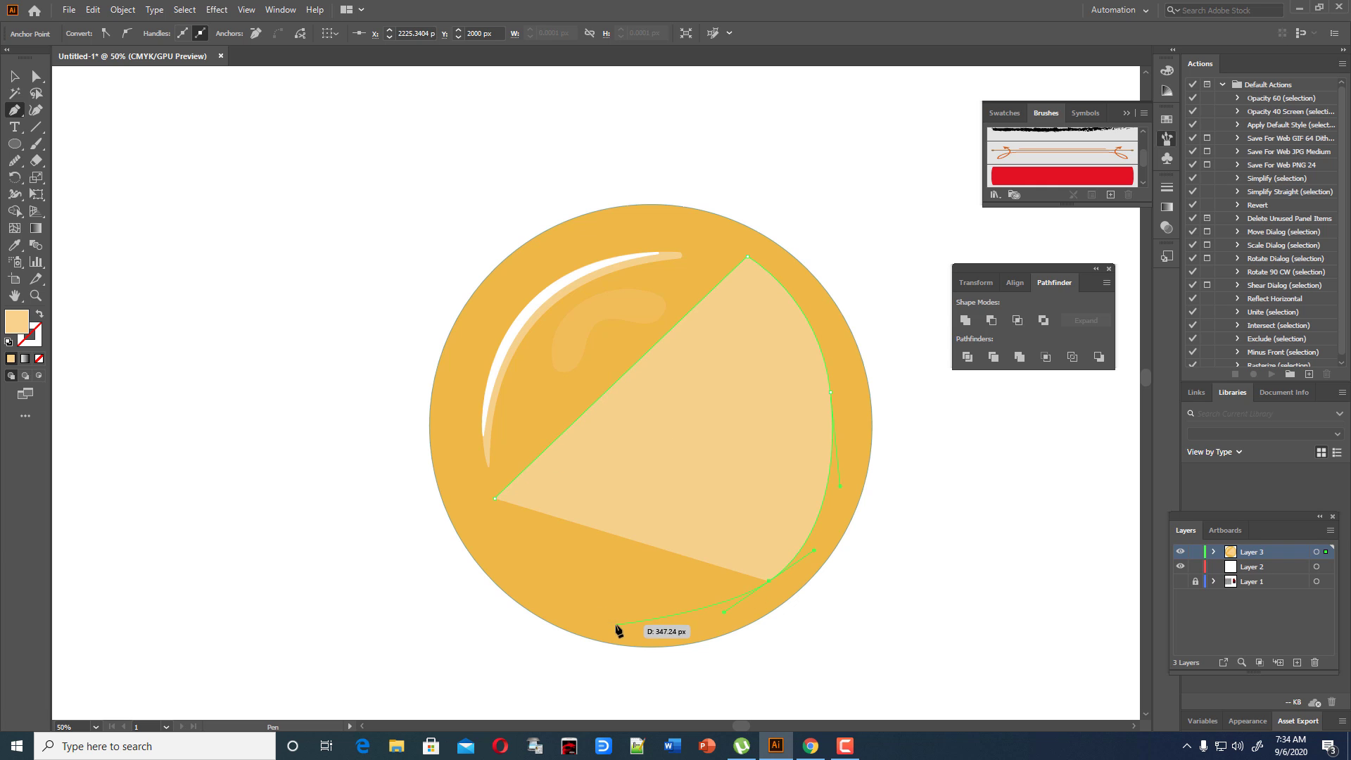
drag(582, 621, 573, 613)
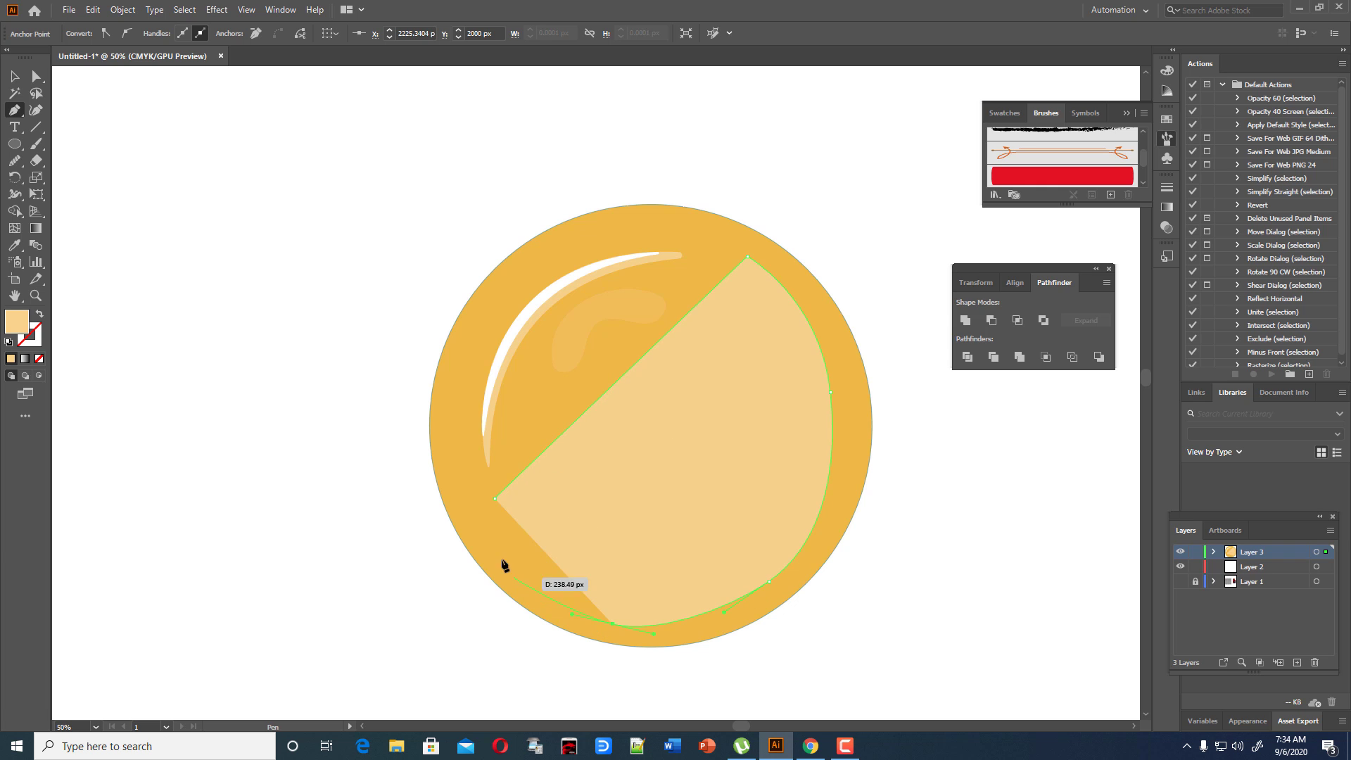
click(466, 536)
click(495, 499)
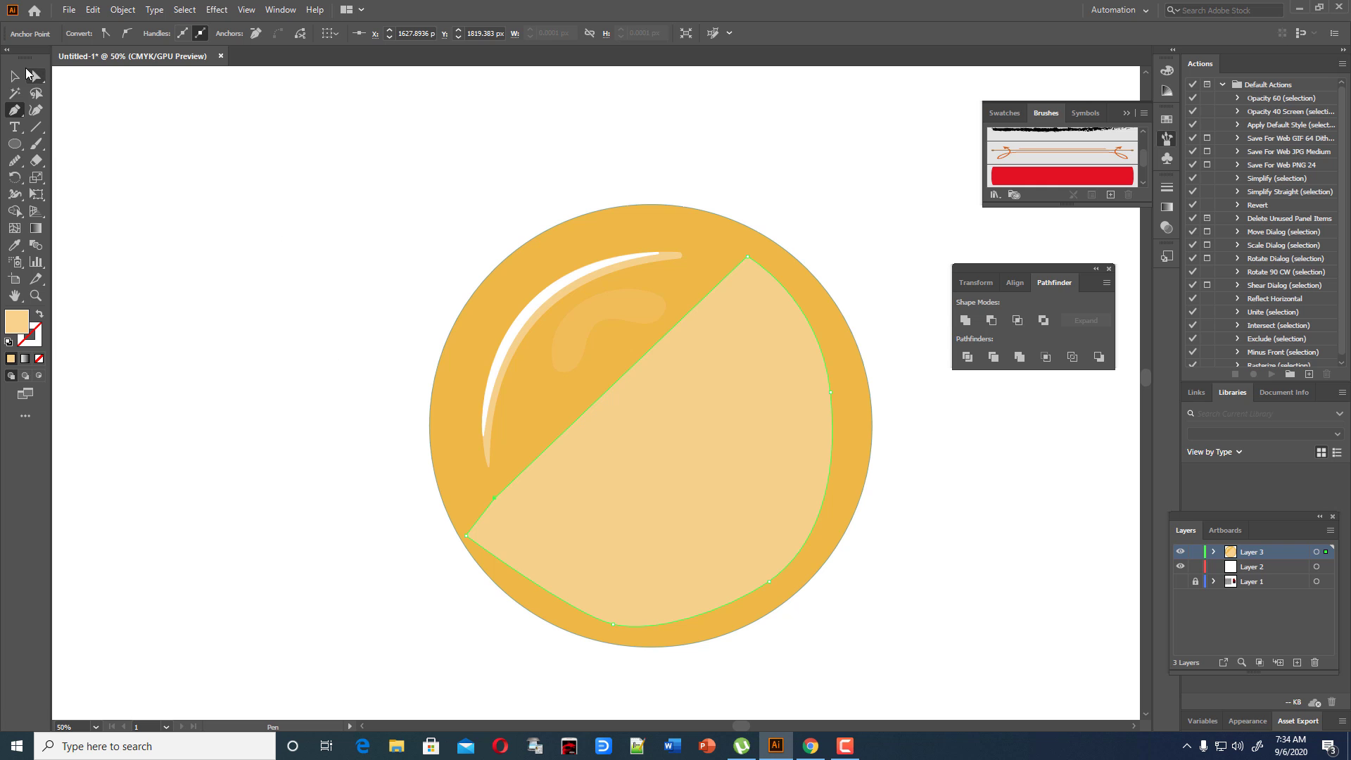
Pull the left corner and lower anchor points of the pen-drawn shape inward, away from the circle's rim.
click(31, 77)
drag(466, 536, 474, 516)
drag(581, 619, 612, 610)
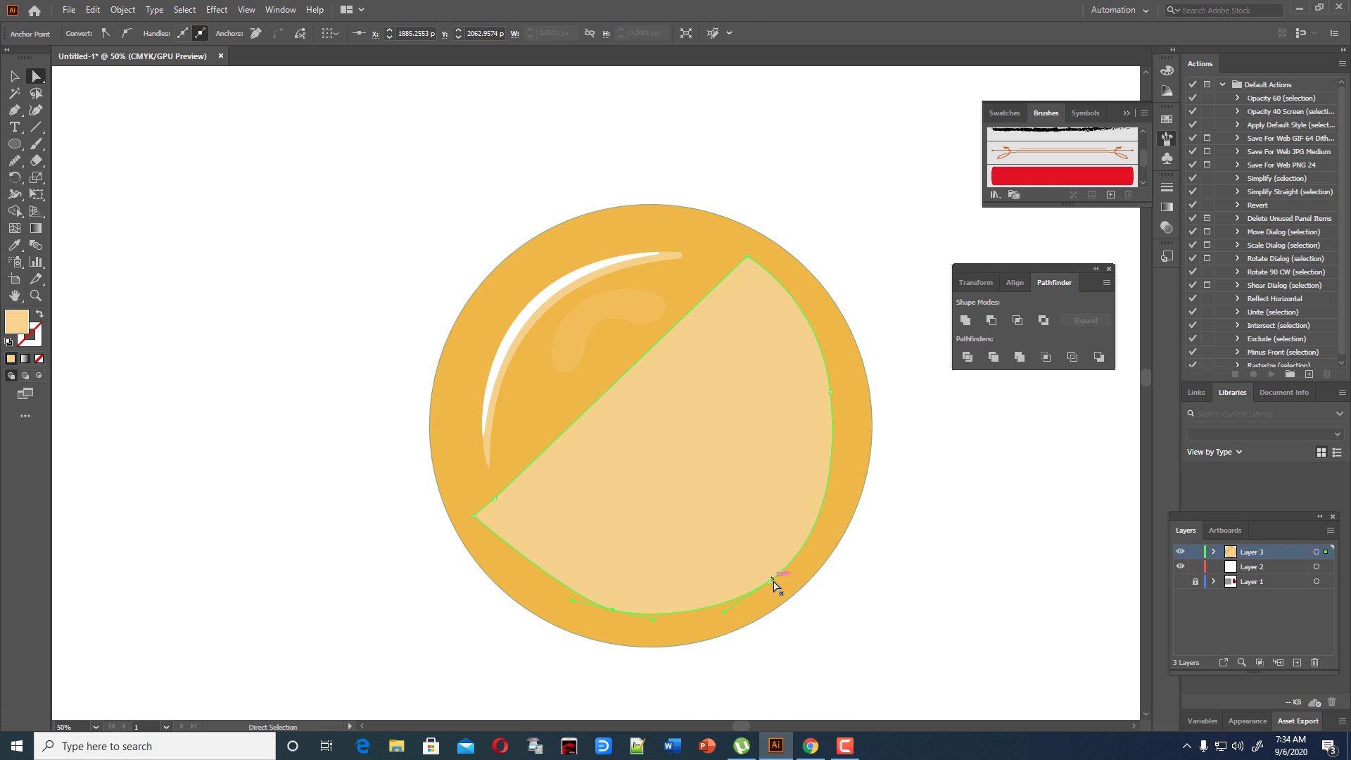
drag(769, 581, 770, 567)
mouse_move(632, 608)
mouse_down()
mouse_move(607, 602)
mouse_move(640, 614)
mouse_move(608, 603)
mouse_move(649, 604)
mouse_move(611, 595)
mouse_move(654, 602)
mouse_up()
click(620, 611)
click(615, 615)
click(642, 598)
mouse_move(773, 566)
mouse_down()
mouse_move(785, 565)
mouse_move(767, 553)
mouse_up()
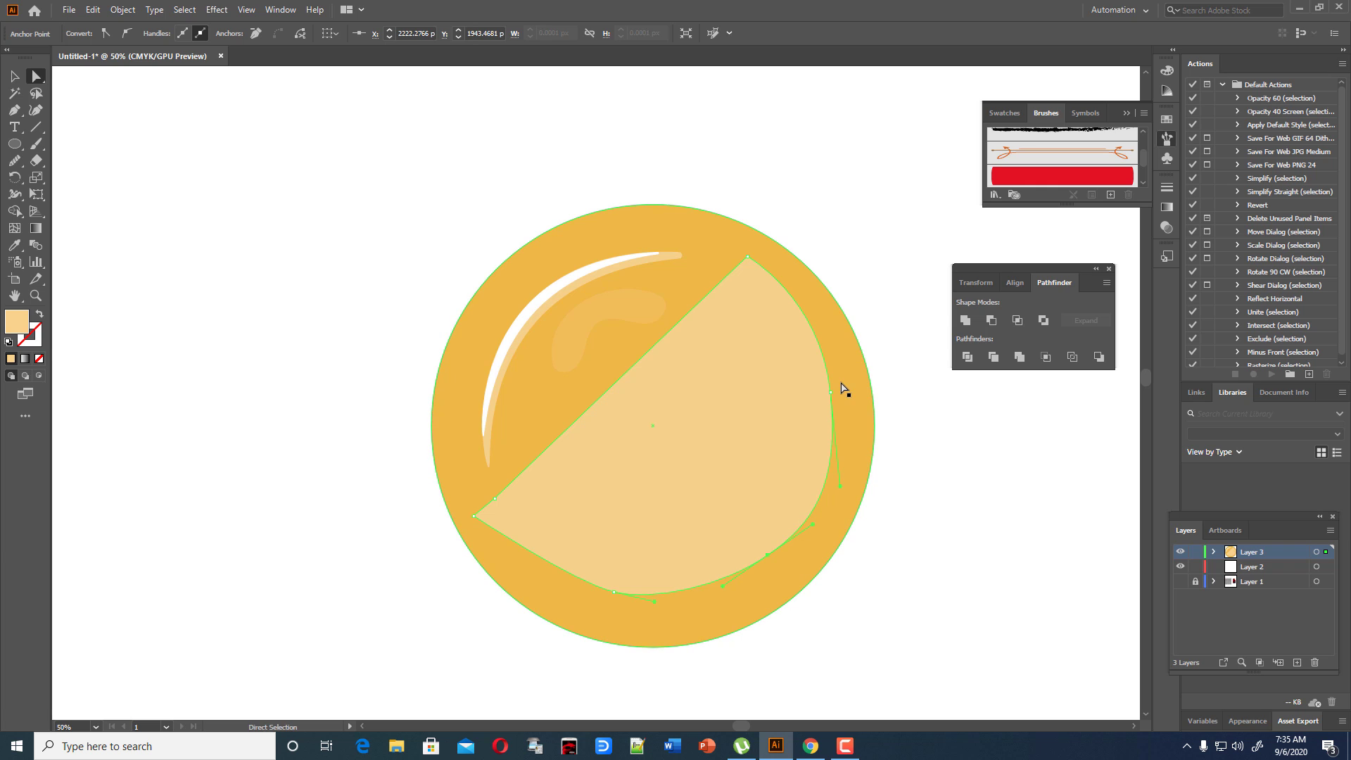
Try to refine the right-hand curve of the pen-drawn shape, and delete the shape.
drag(831, 387, 823, 391)
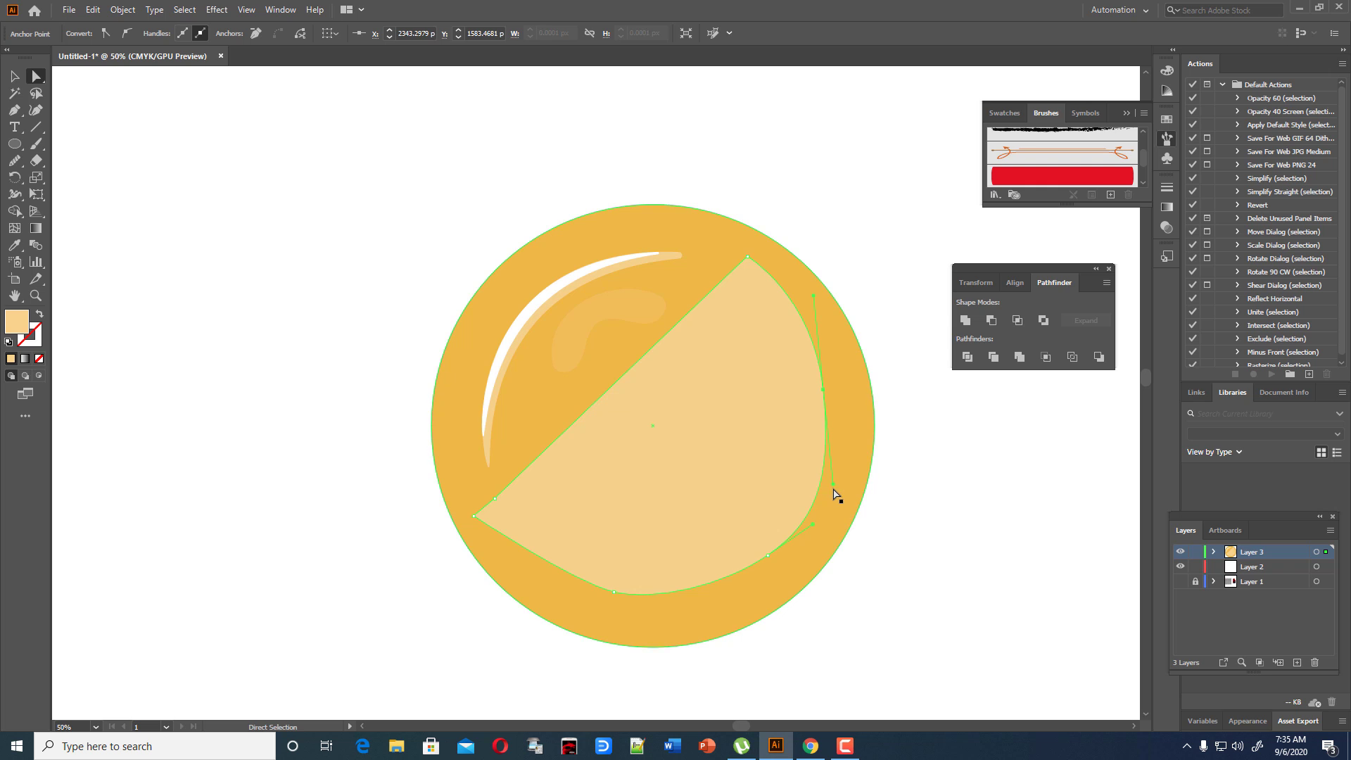
drag(833, 484, 809, 508)
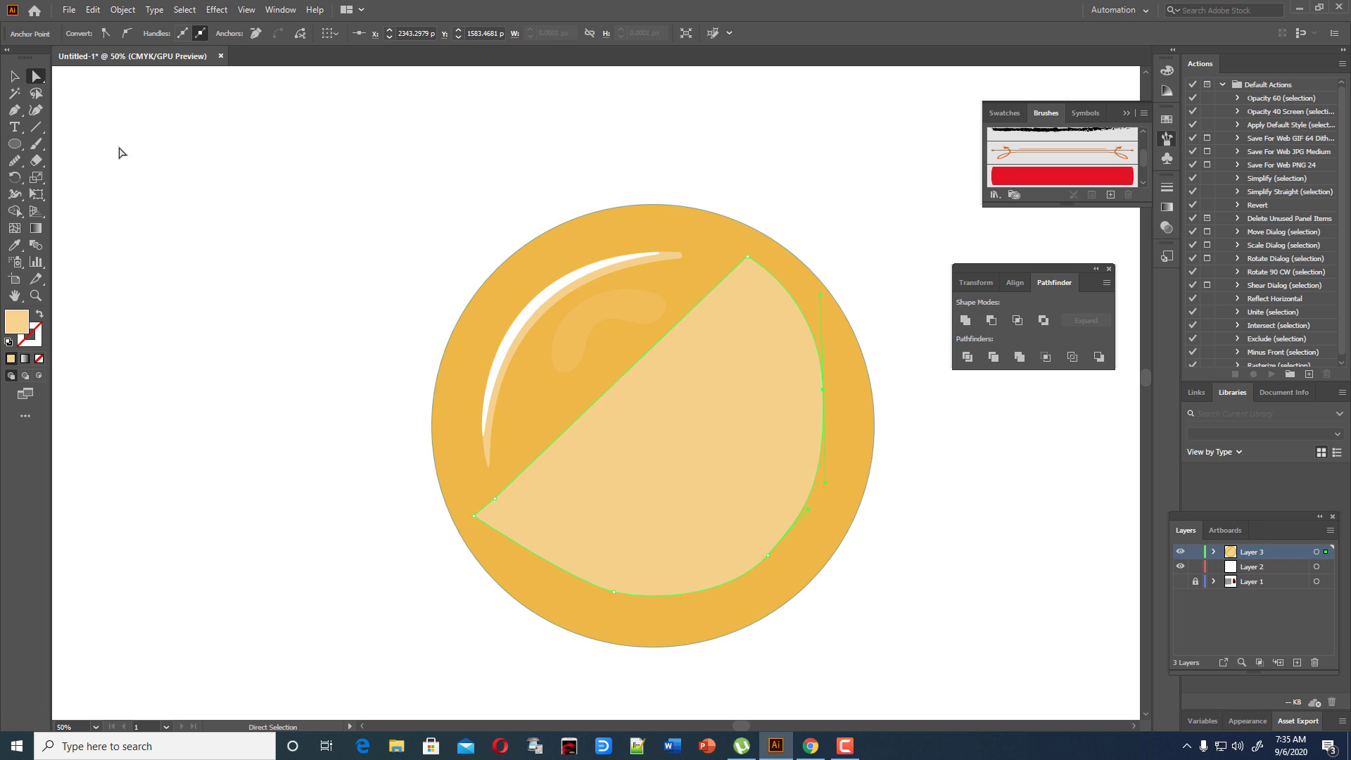
click(14, 75)
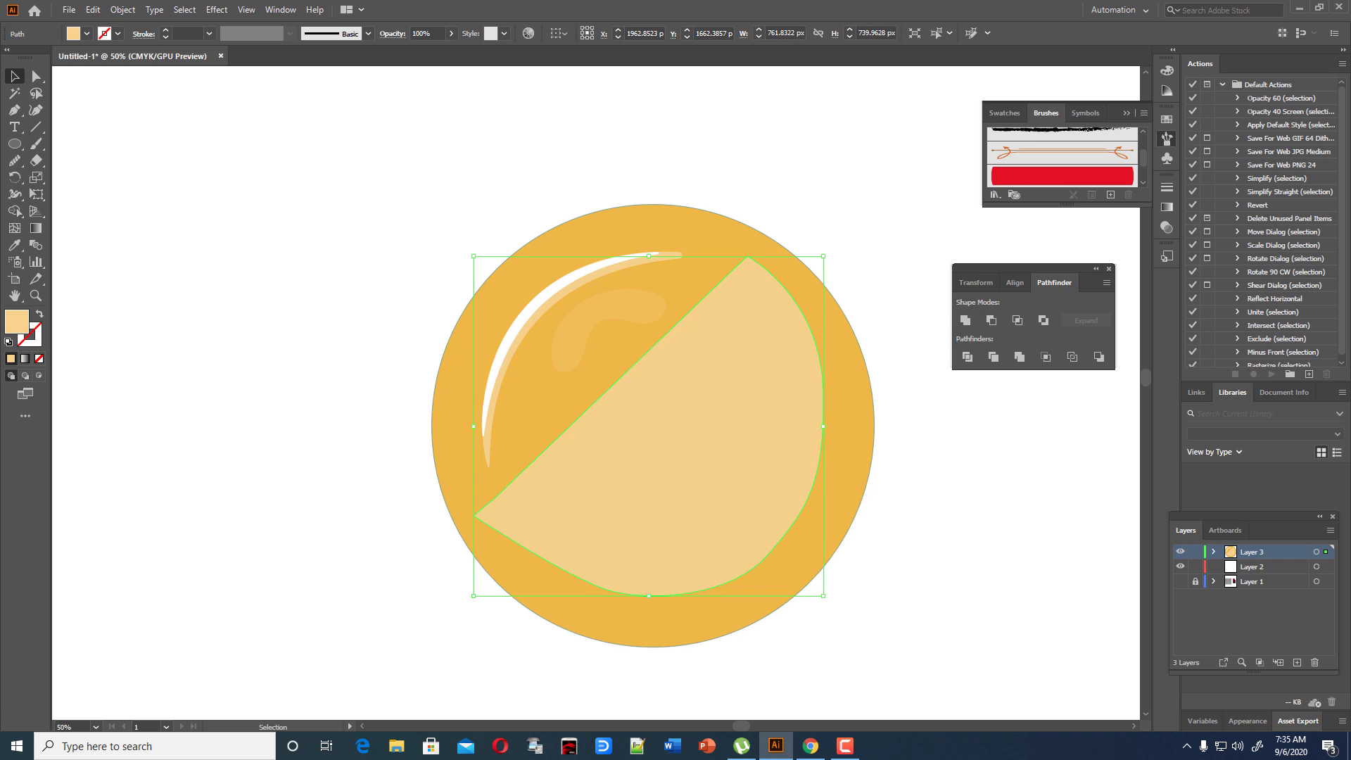
key(Delete)
Place two overlapping copies of the yellow-orange circle left of the original, the second offset up and to the left.
click(740, 425)
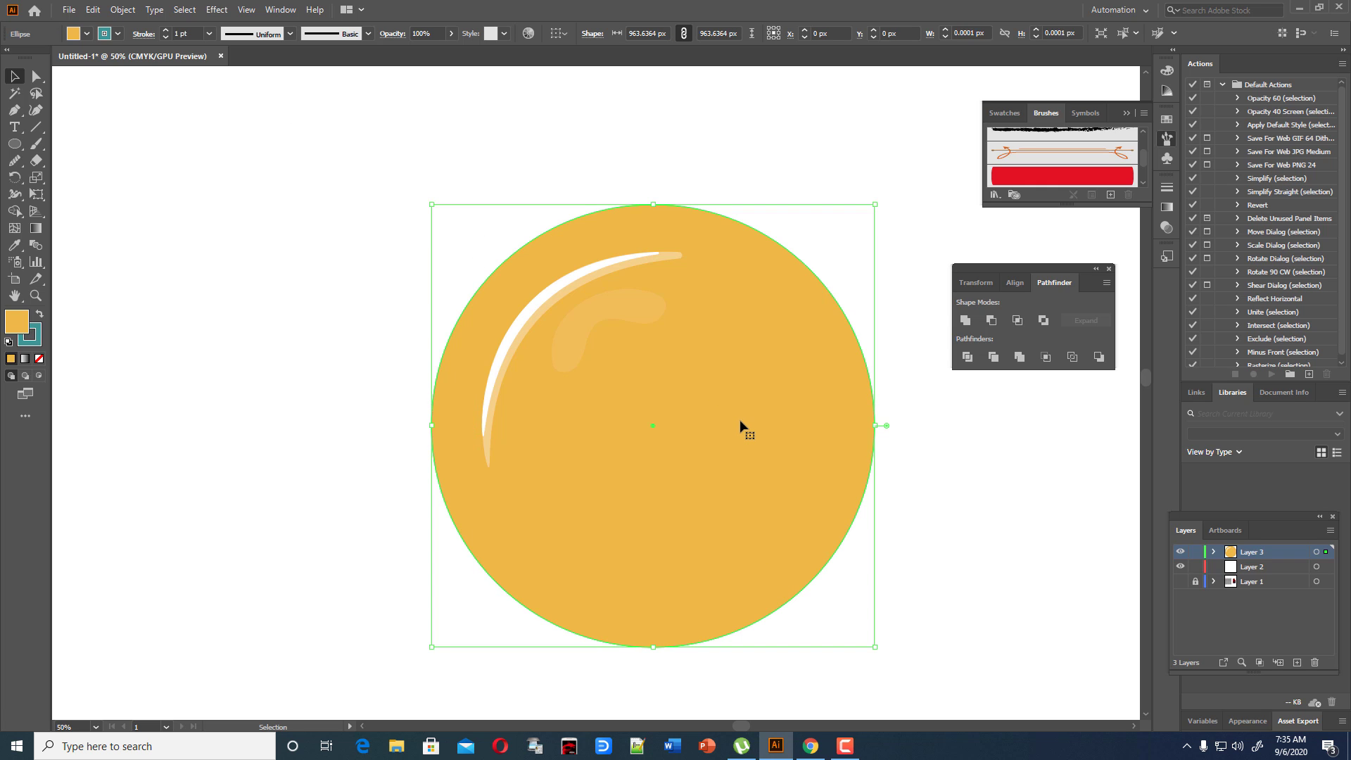
key(a)
key(v)
drag(738, 419, 260, 429)
drag(743, 726, 707, 725)
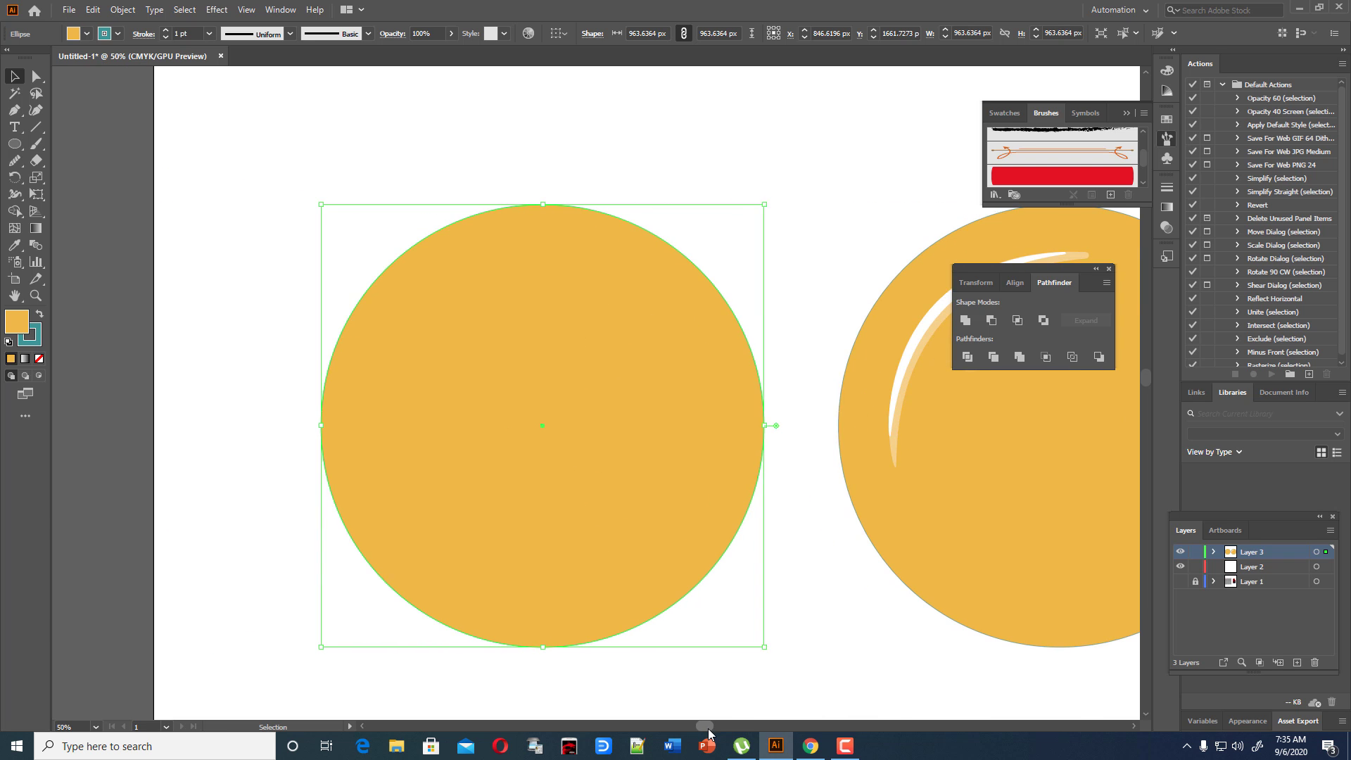
drag(621, 489, 546, 385)
click(780, 241)
Intersect the two overlapping circle copies into a single lens shape with Pathfinder and deselect it.
drag(243, 135, 669, 535)
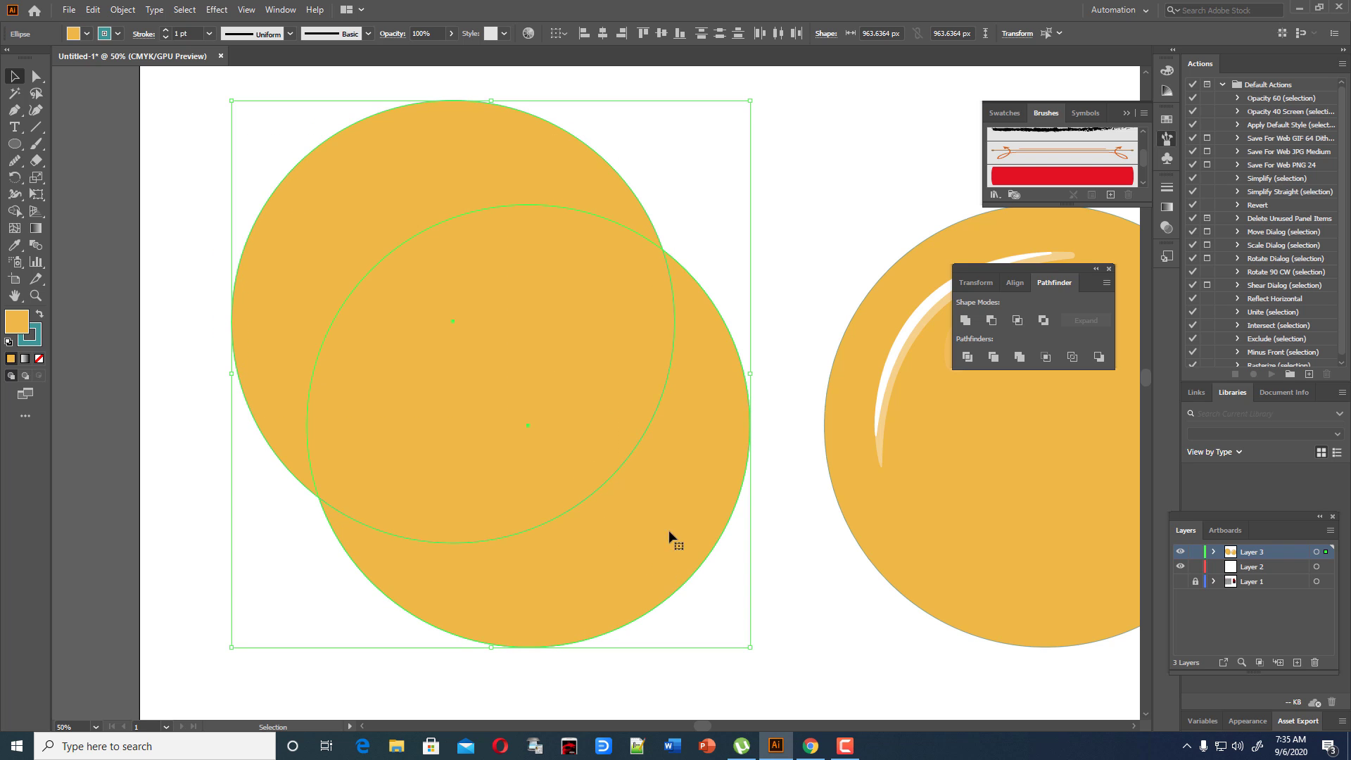
click(1017, 321)
click(769, 229)
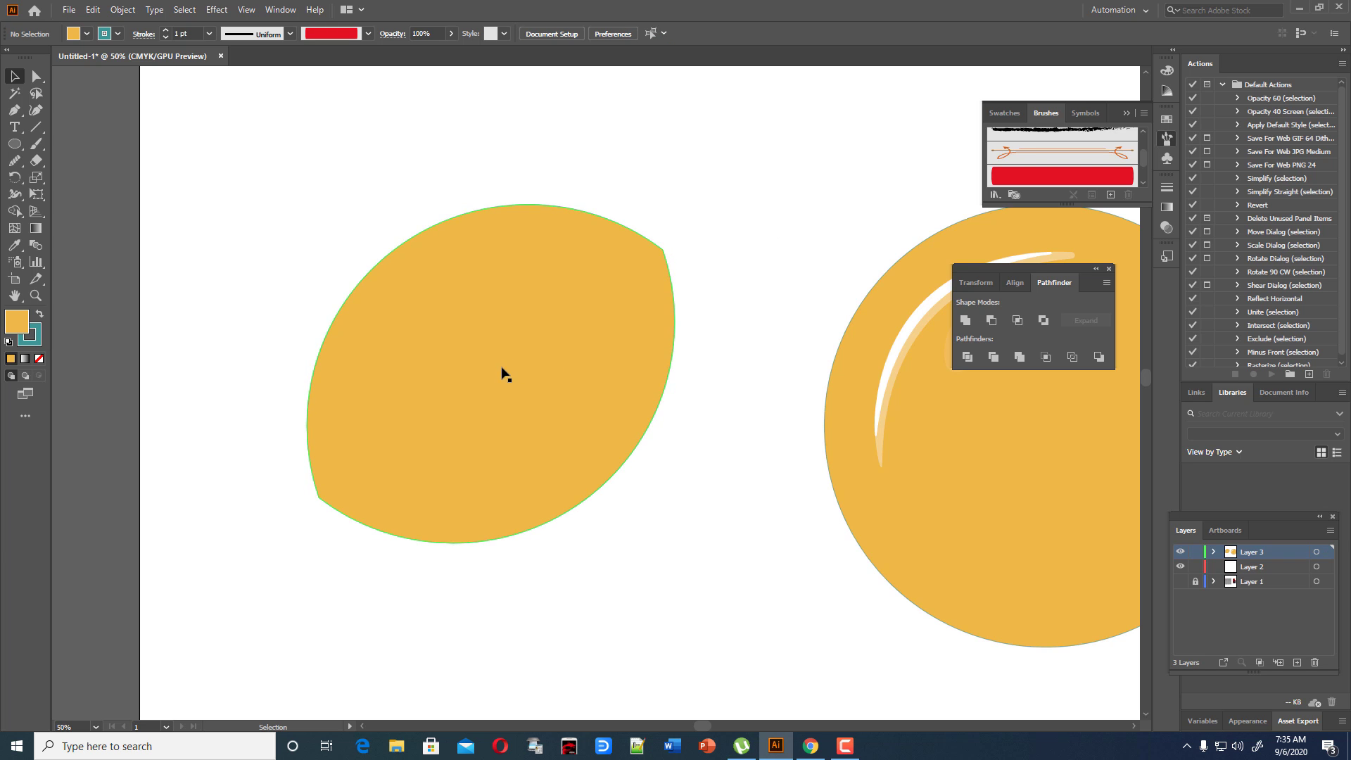
Move the lens shape onto the lower-right part of the glossy circle and scale it to about 758 by 685 px.
click(504, 372)
scroll(675, 723, left, 5)
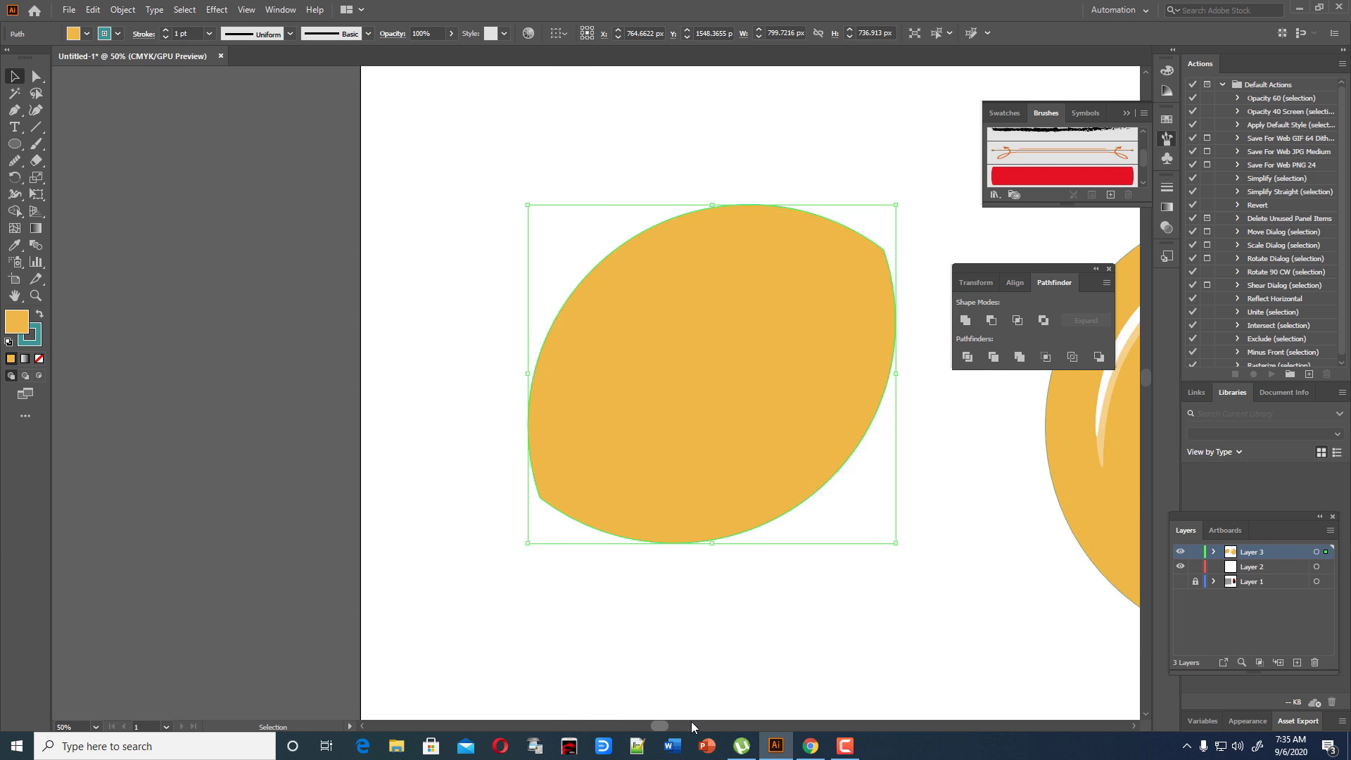
scroll(691, 725, right, 13)
scroll(691, 724, left, 1)
drag(270, 389, 854, 483)
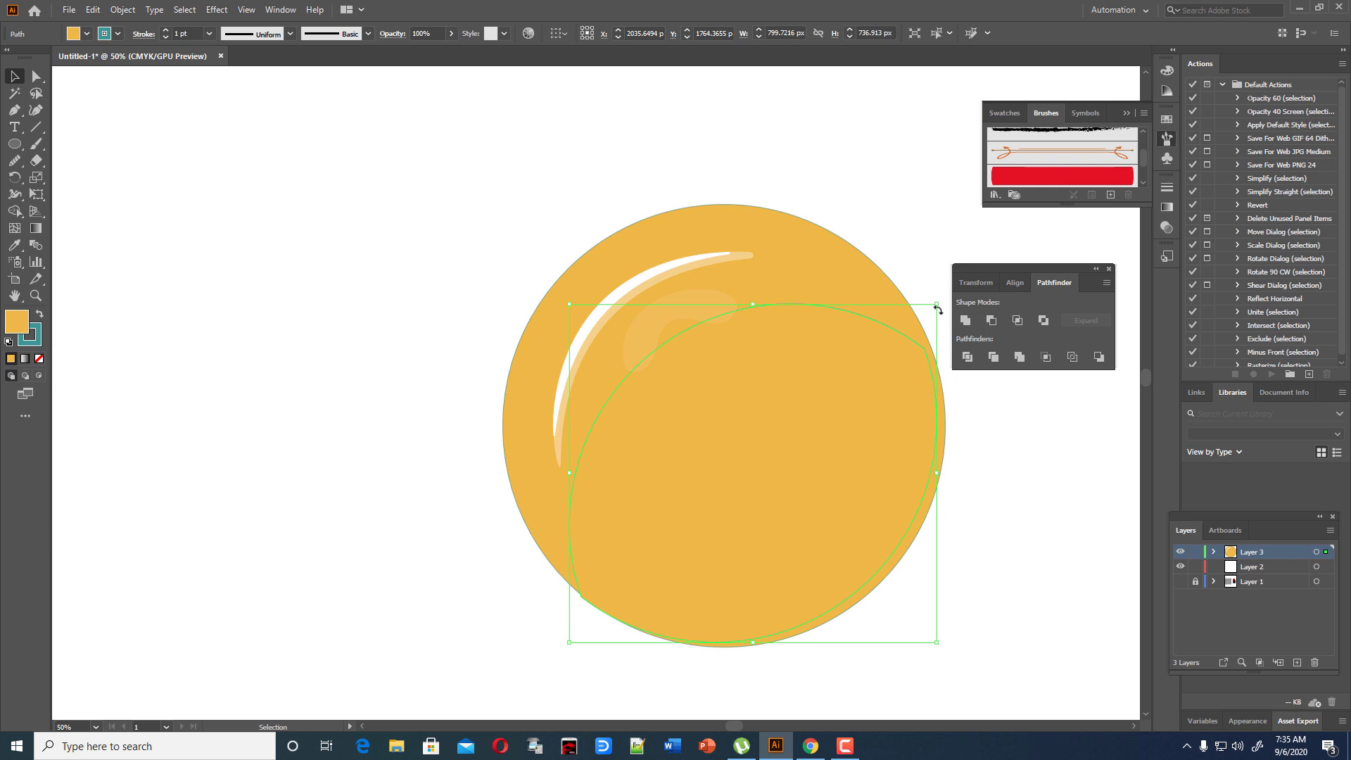
drag(938, 302, 926, 316)
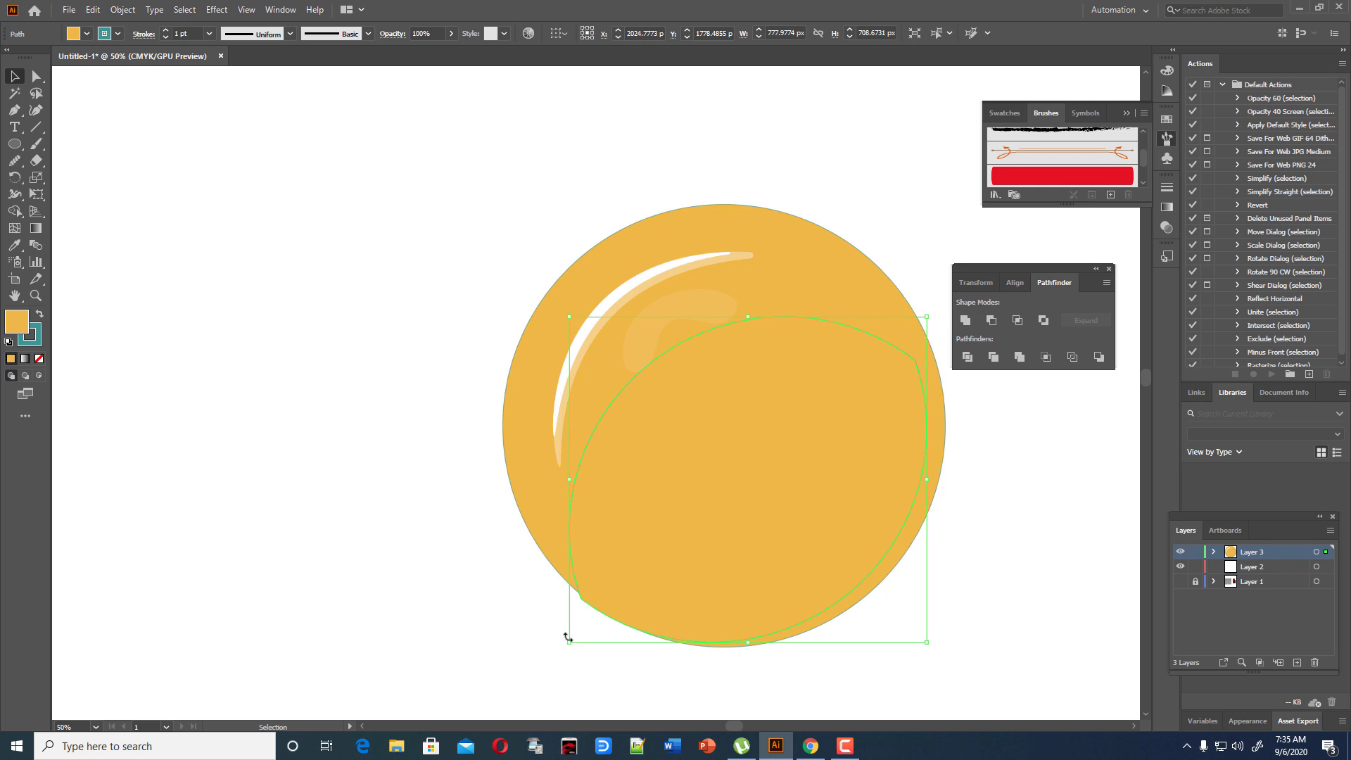
drag(570, 643, 578, 632)
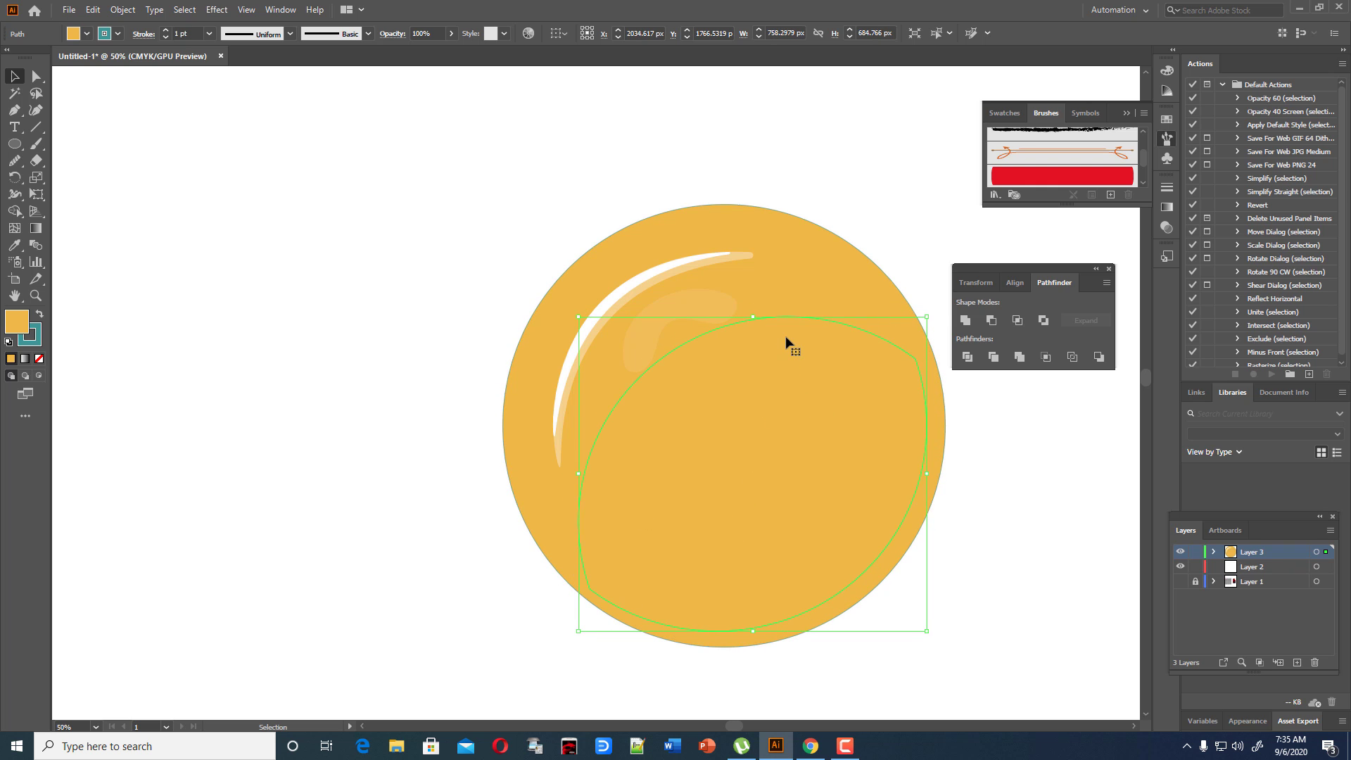
Copy the light-orange blob's fill and 24% opacity onto the lens shape with the Eyedropper and deselect it.
click(14, 245)
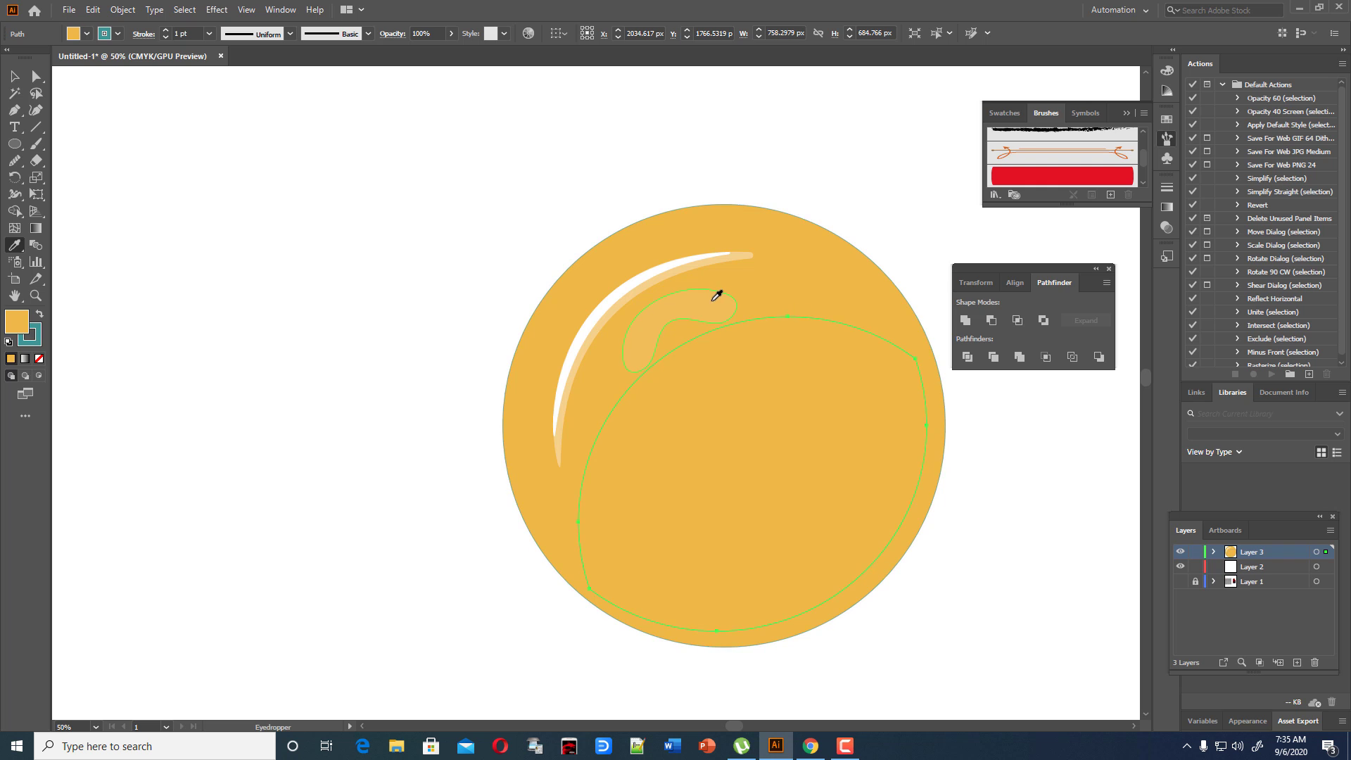
click(712, 299)
click(16, 77)
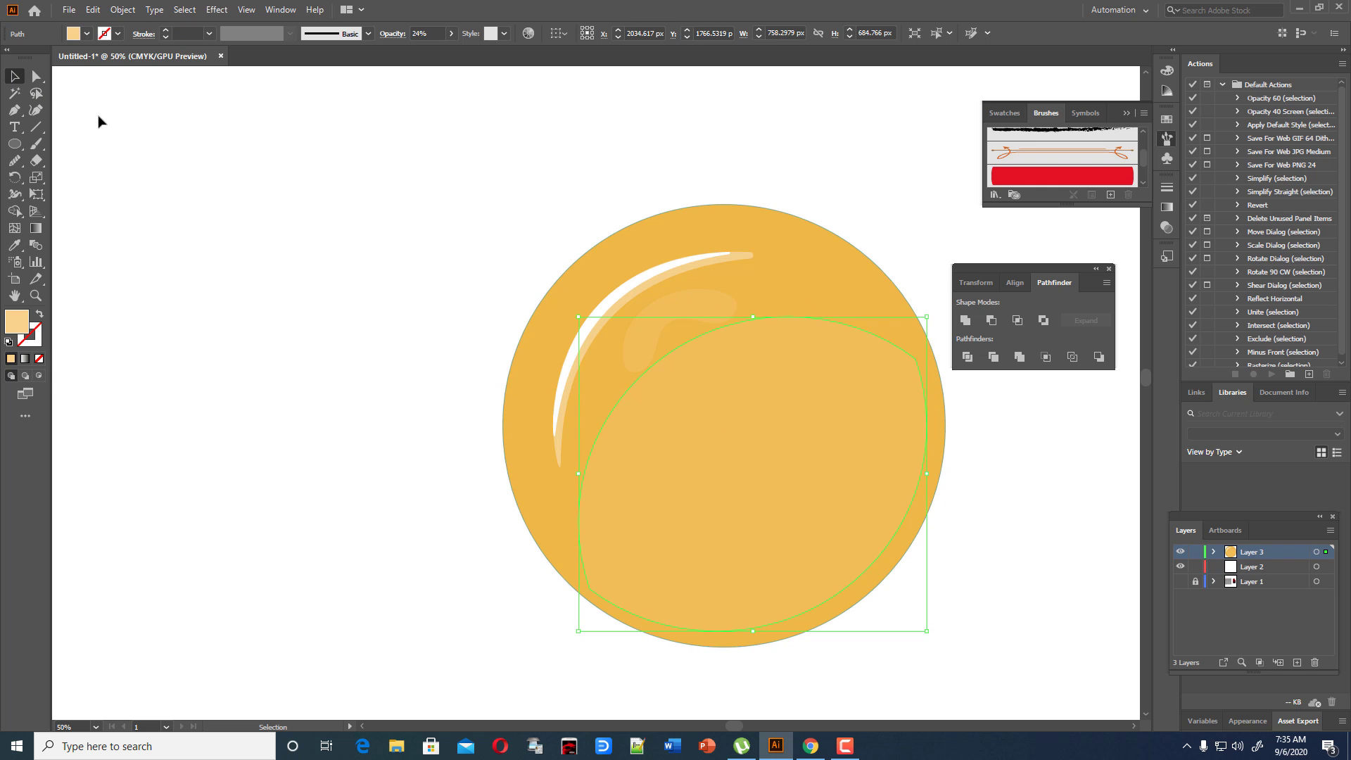
click(98, 116)
Nudge the lens shape slightly down and right, and duplicate it with a small offset up and to the left.
drag(735, 442, 741, 446)
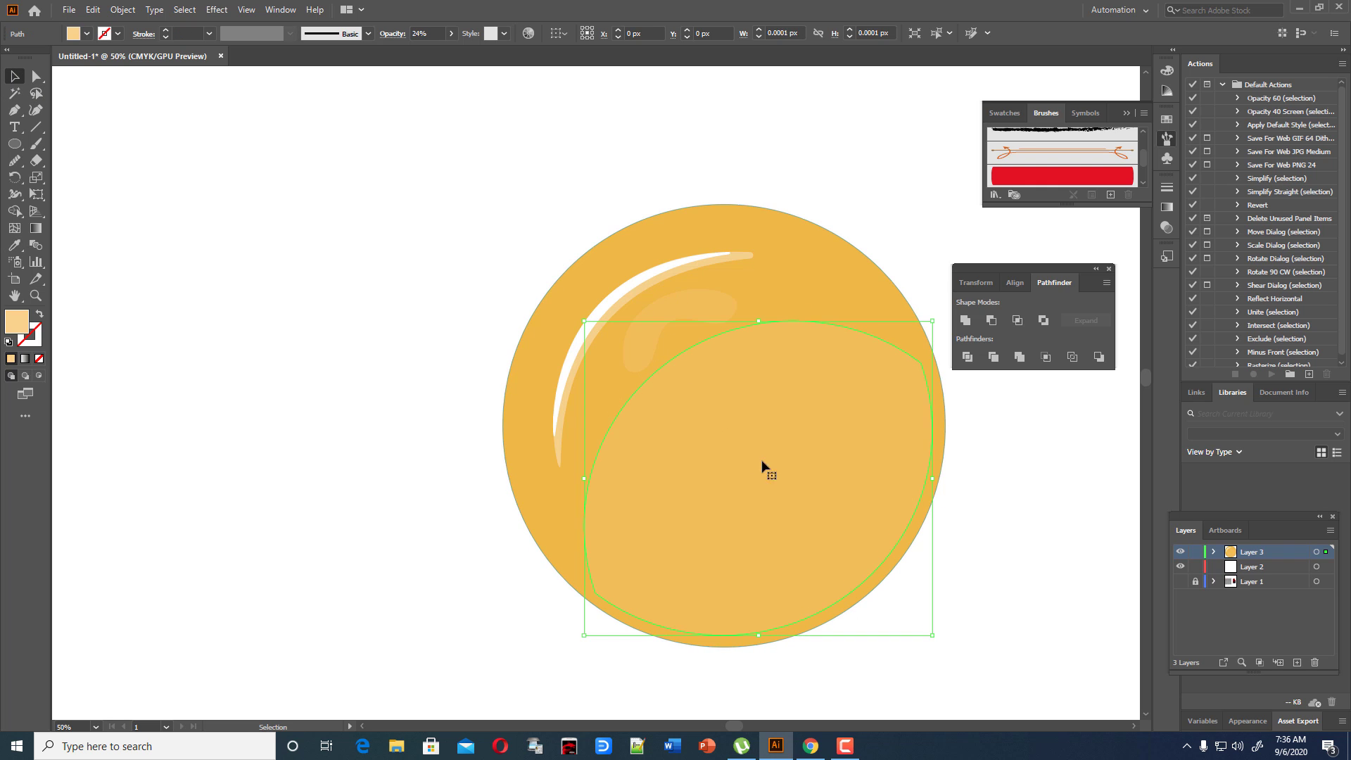
click(1051, 588)
click(895, 521)
drag(880, 518, 874, 505)
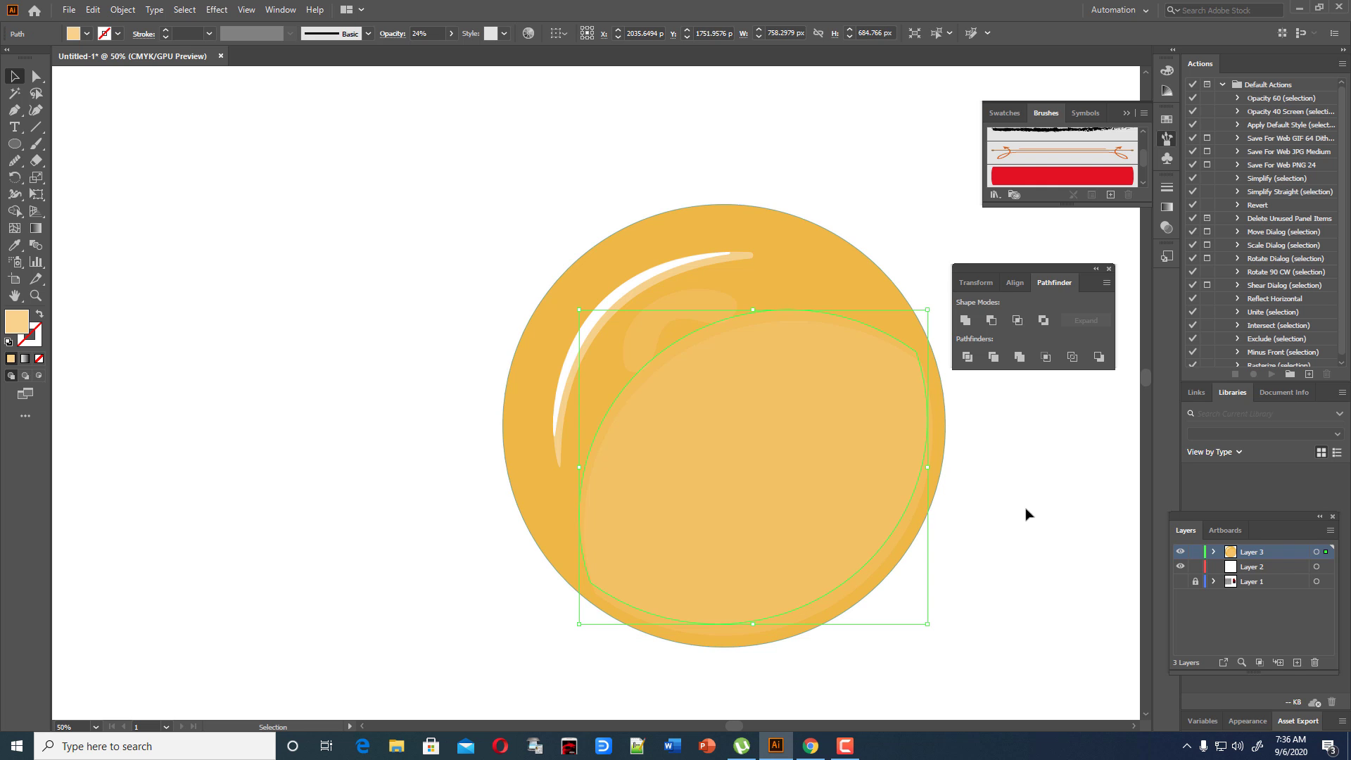
Darken the fill of the lower lens shape to hex E5C383 by raising its black value, and clear the selection.
double_click(15, 322)
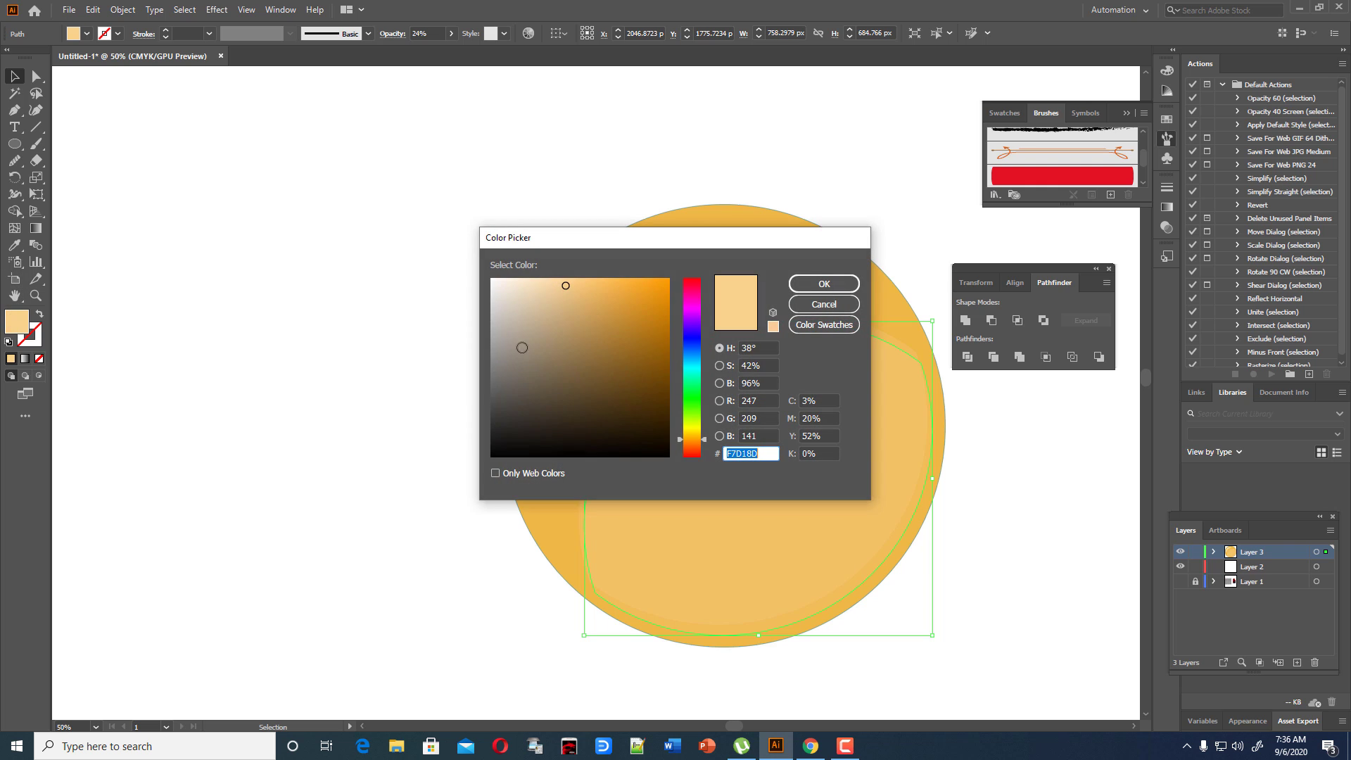
click(805, 453)
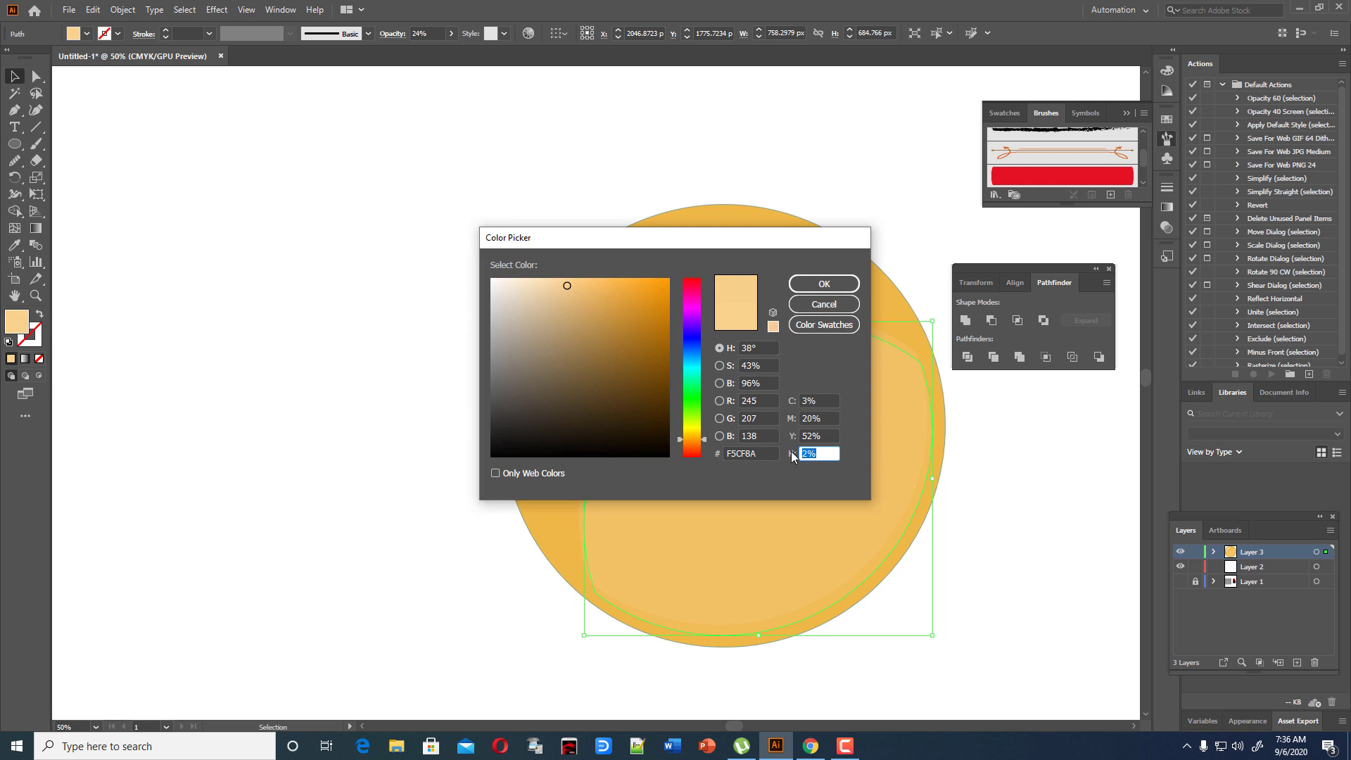
key(Up)
key(Up)
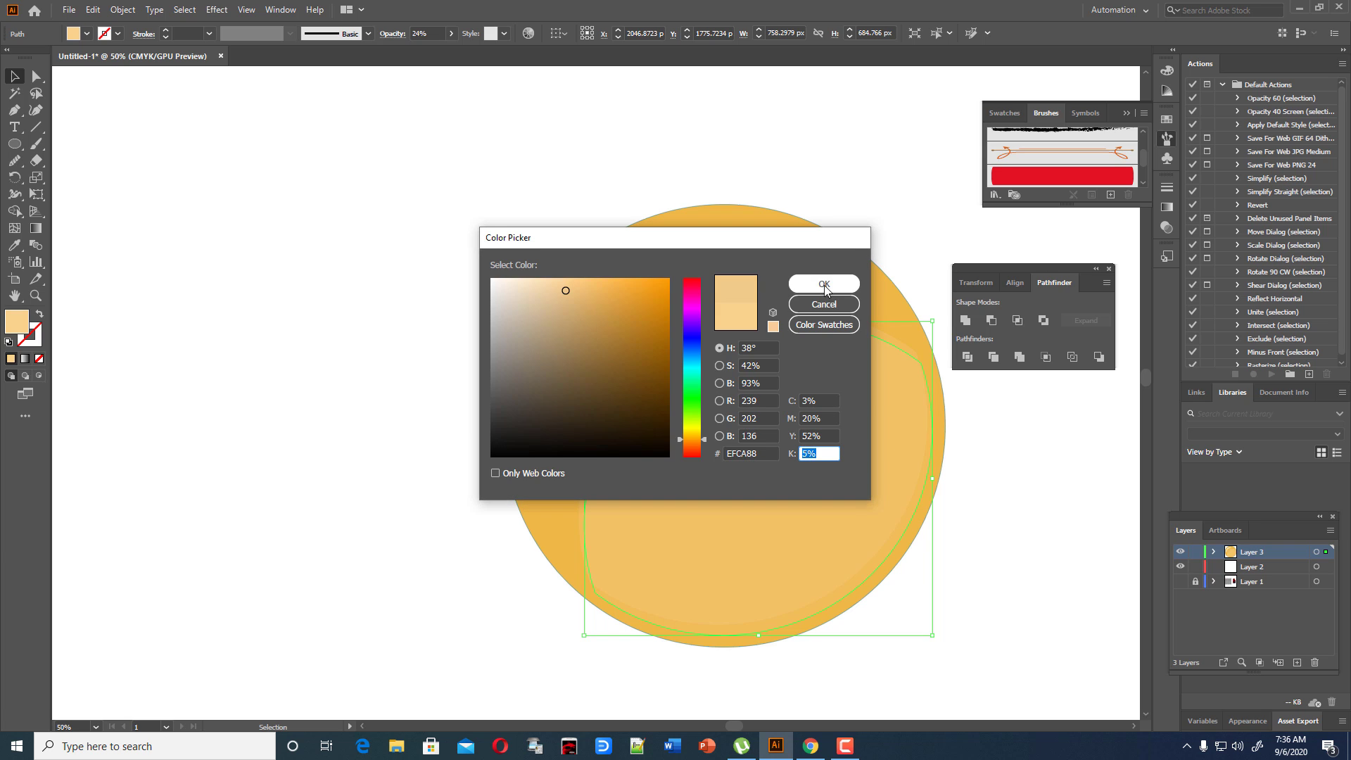
key(Up)
key(Up)
key(Up)
key(Up)
key(Up)
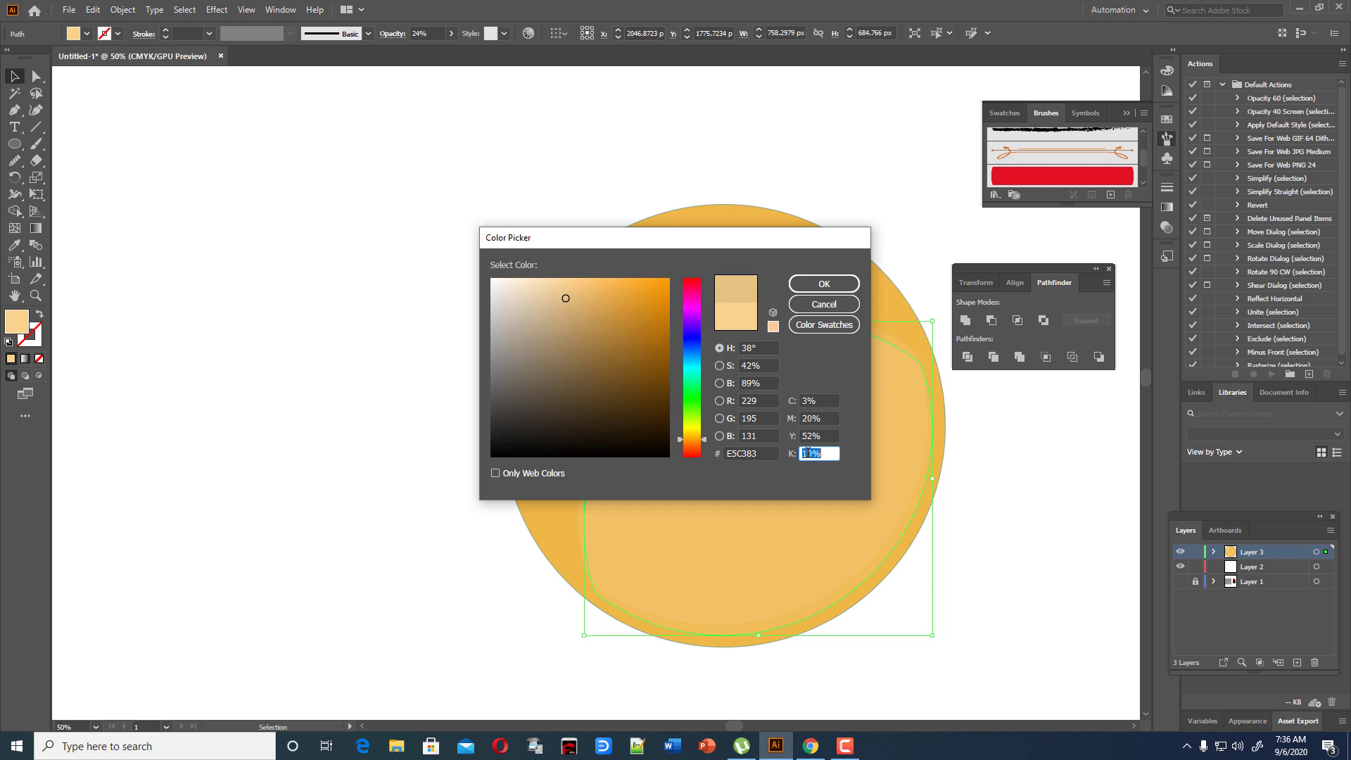
click(818, 285)
click(975, 504)
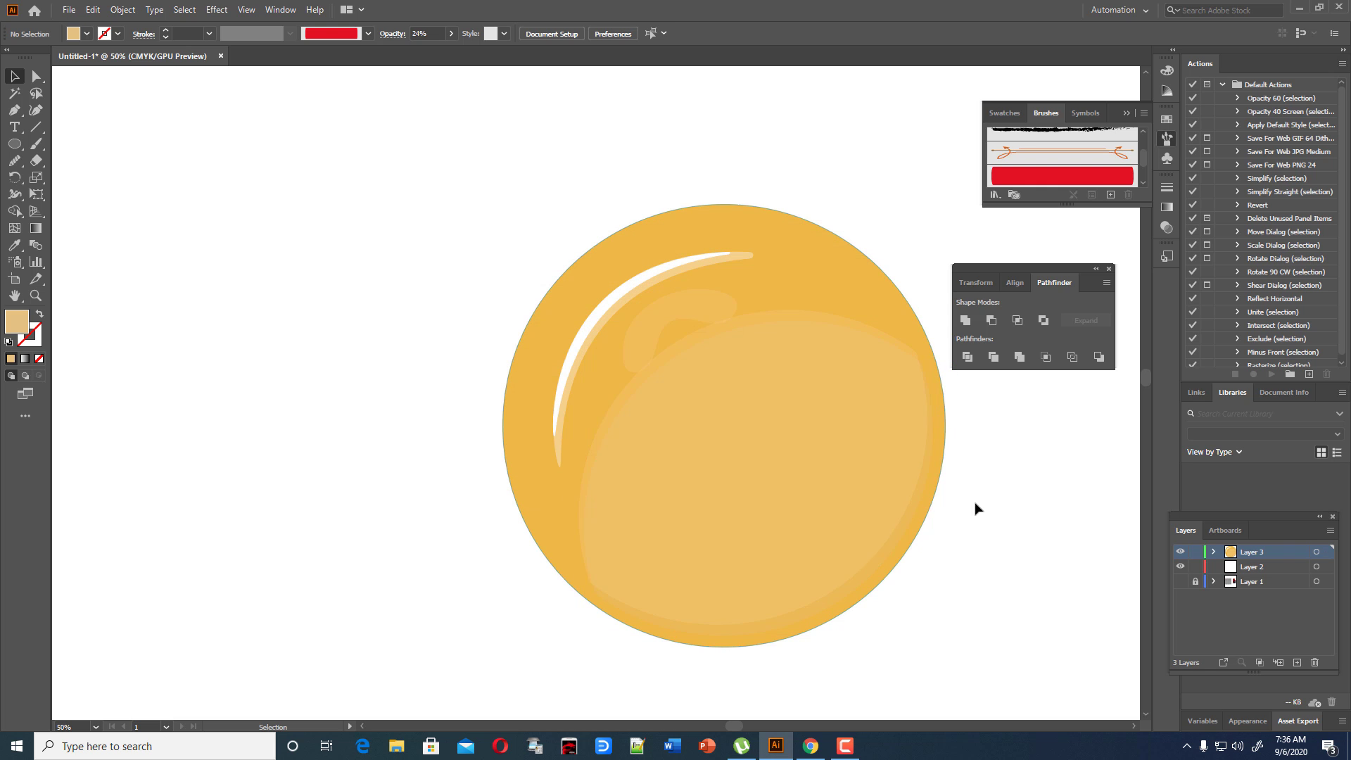
click(878, 482)
click(1006, 482)
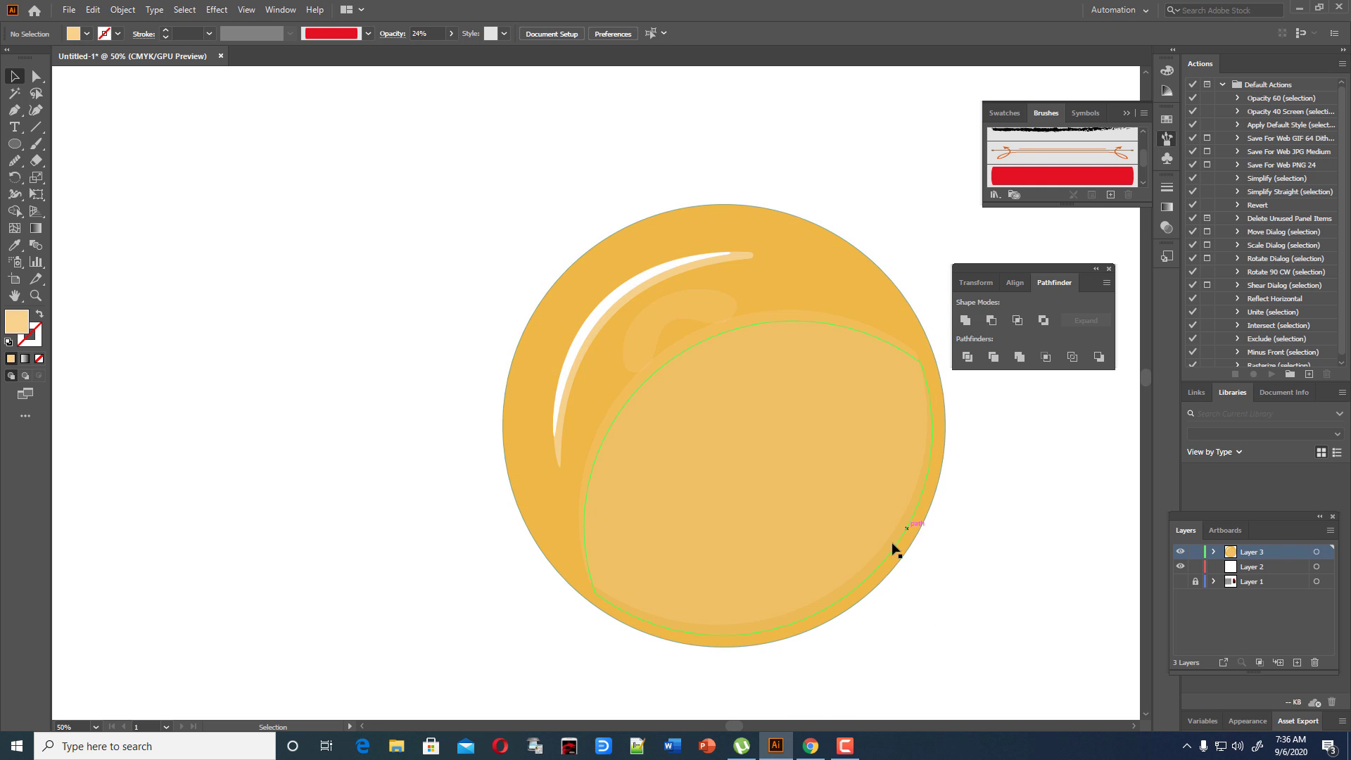
Make the fill of the upper lens shape slightly less saturated in the Color Picker and clear the selection.
click(799, 523)
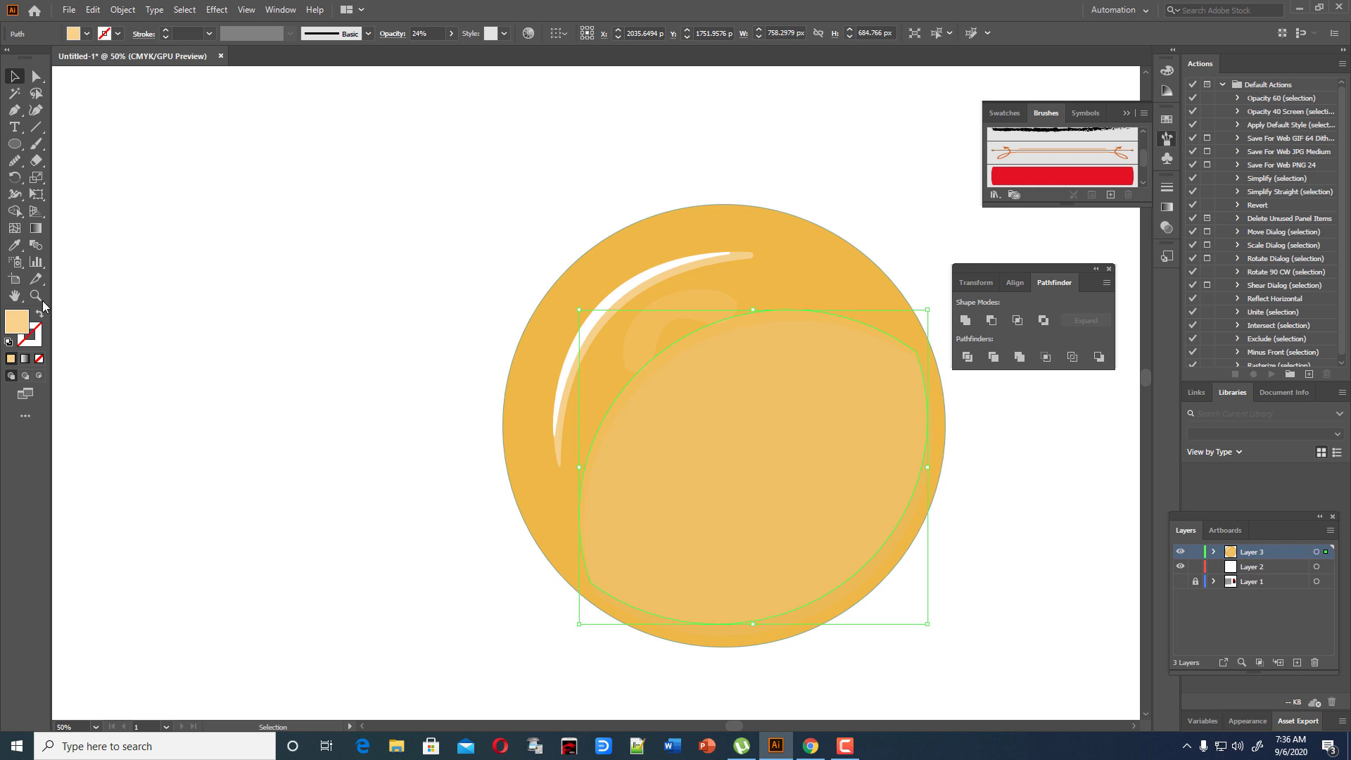
double_click(14, 325)
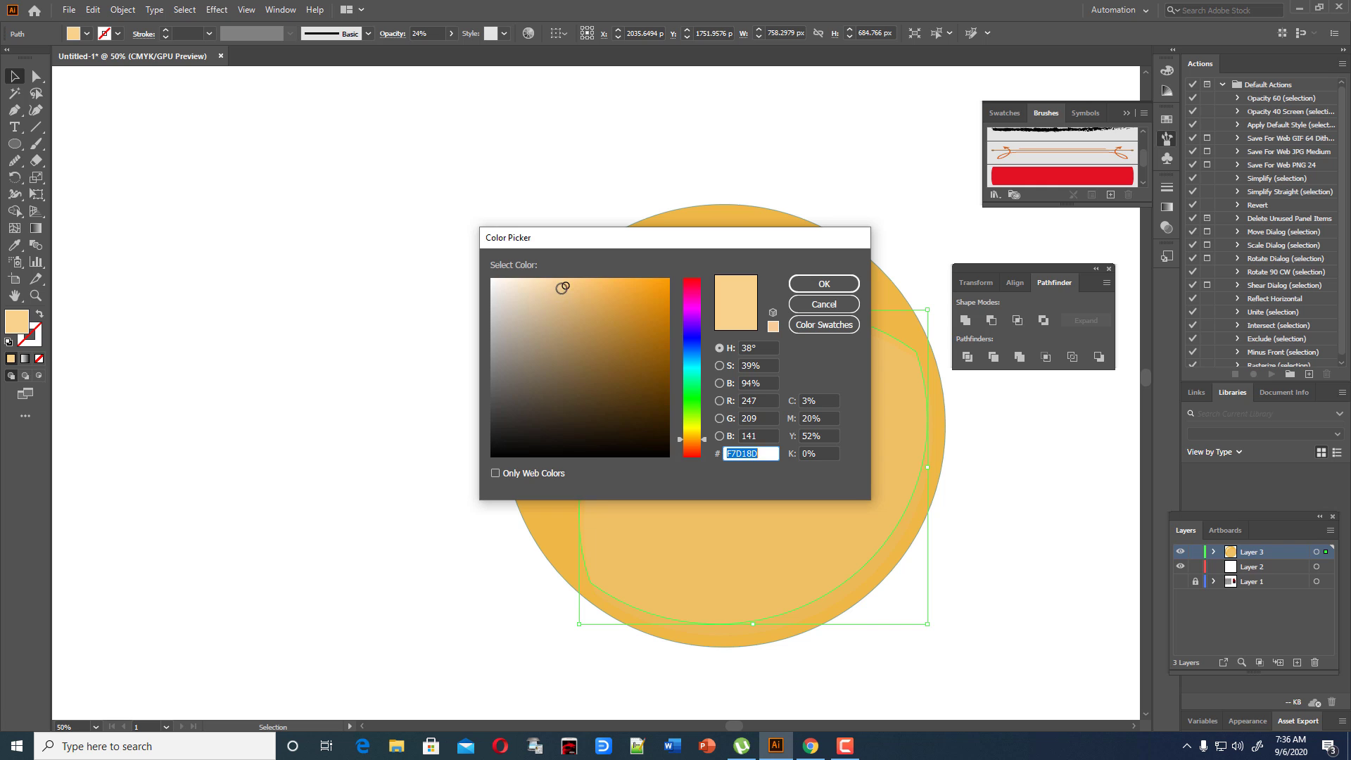
drag(563, 288, 550, 288)
click(817, 278)
click(1024, 461)
scroll(1006, 466, down, 2)
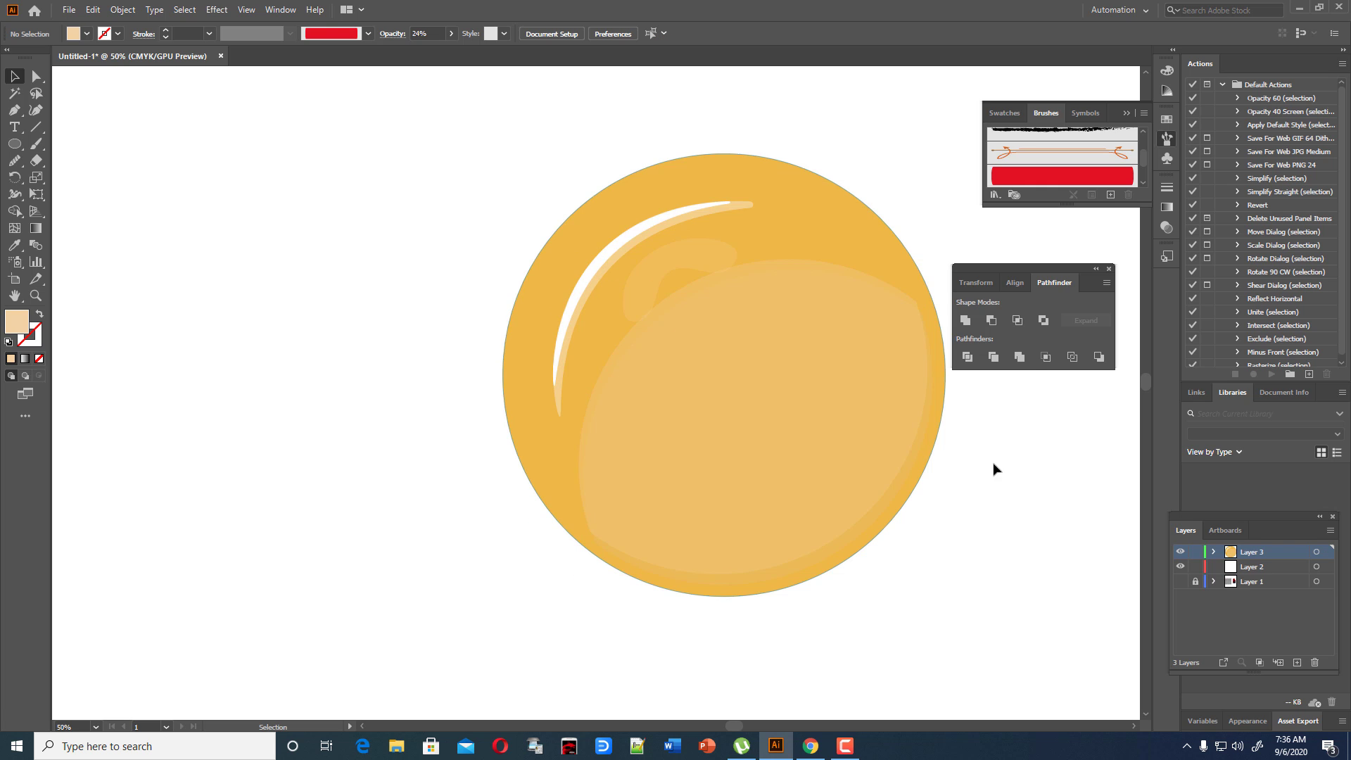
click(847, 544)
click(1046, 536)
Draw a thin closed crescent about 253 by 105 px with the Pen tool near the lens shape's lower-right edge.
right_click(16, 111)
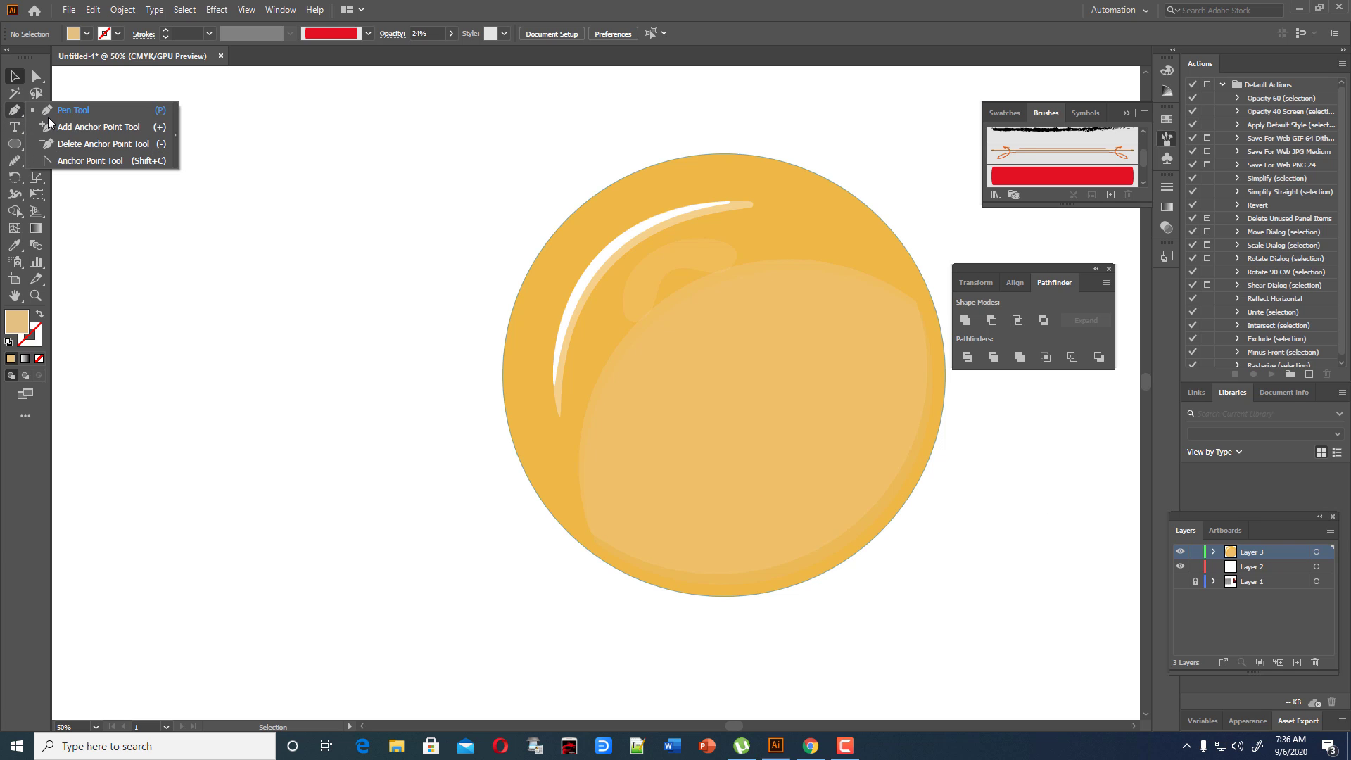
click(76, 113)
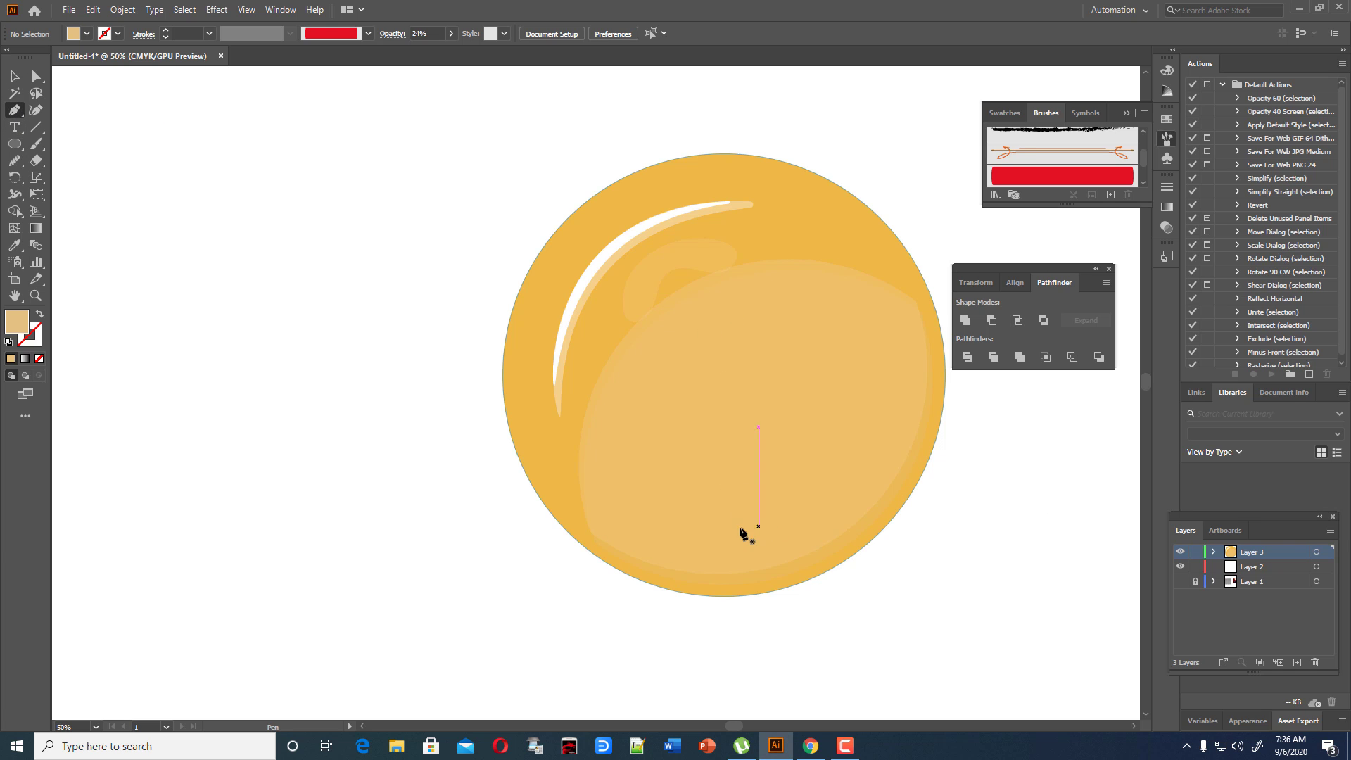
click(724, 545)
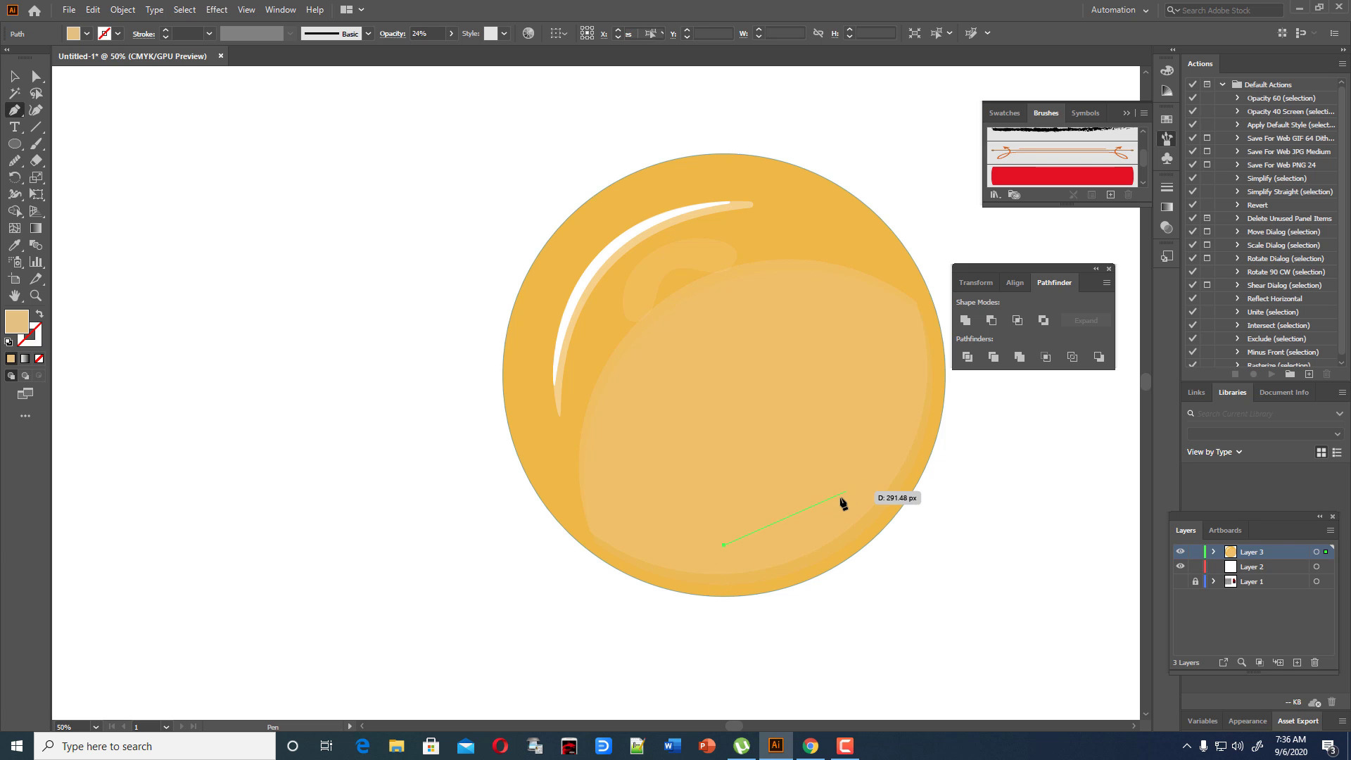
drag(839, 498, 848, 487)
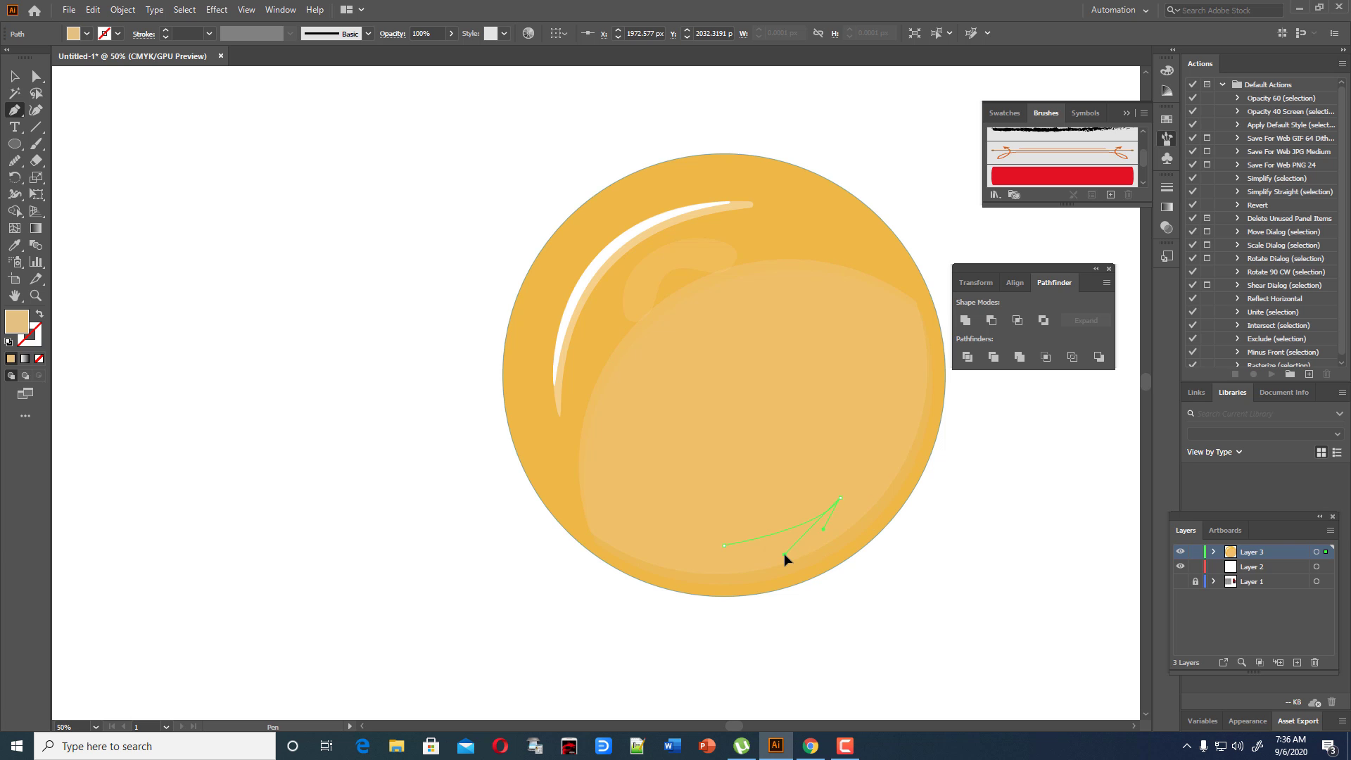
drag(784, 553, 784, 553)
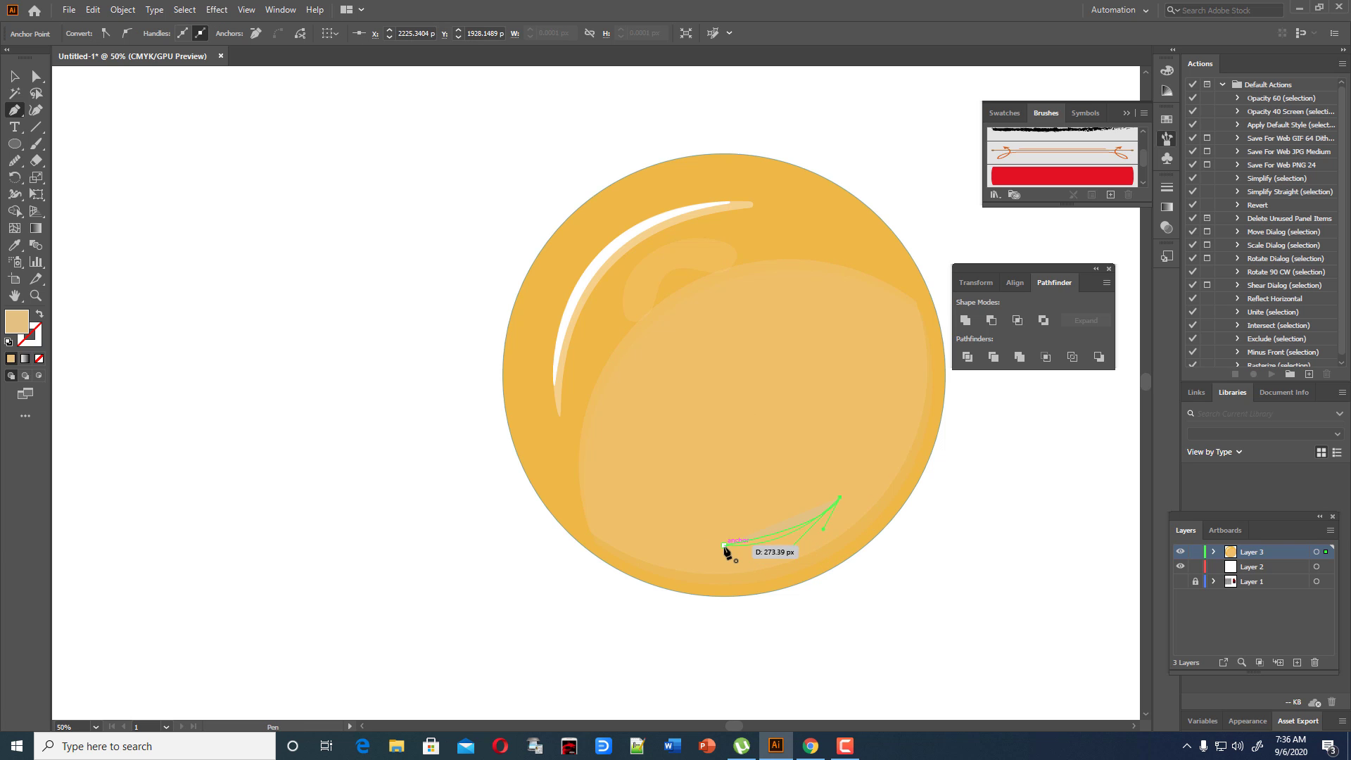
click(724, 546)
Reshape the new crescent with the Curvature tool into a thicker, rounder curve about 248 by 157 px.
click(36, 110)
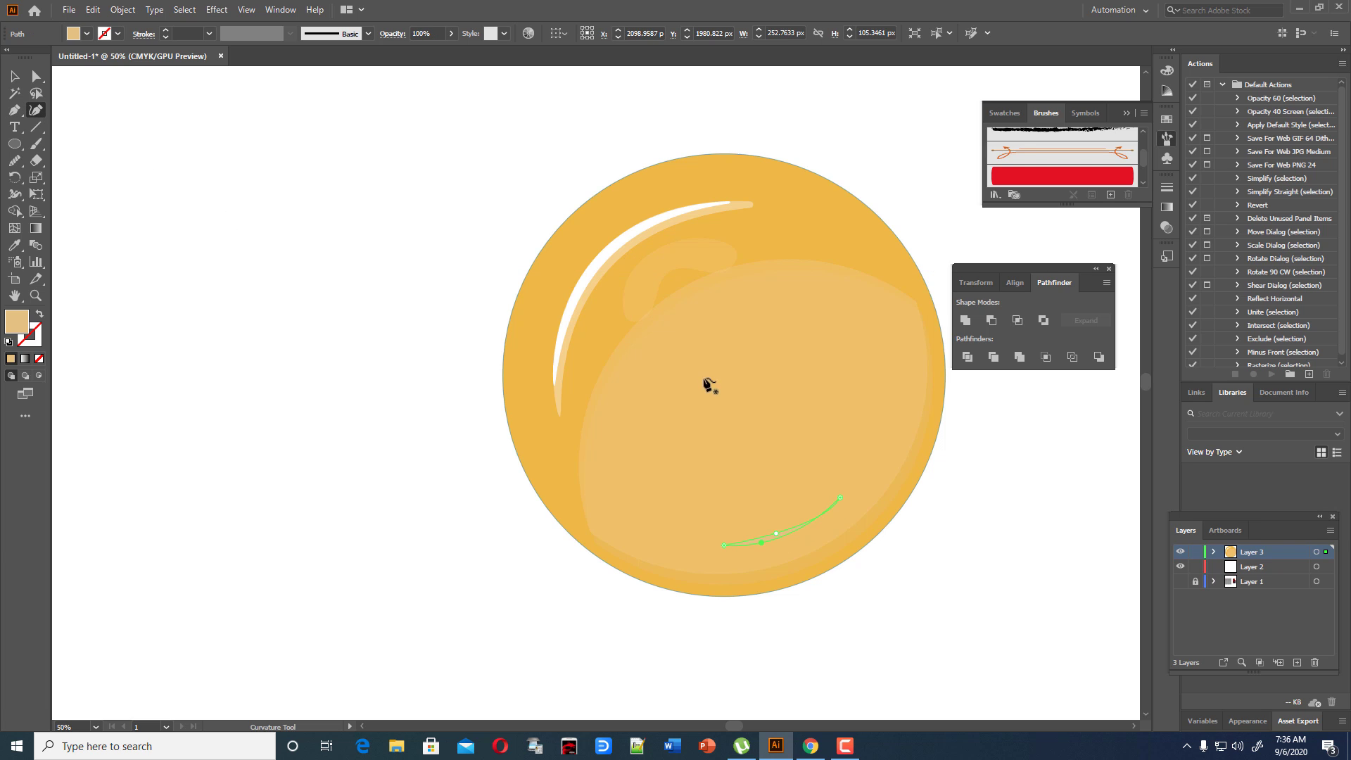
mouse_move(776, 533)
mouse_down()
mouse_move(773, 522)
mouse_move(785, 549)
mouse_up()
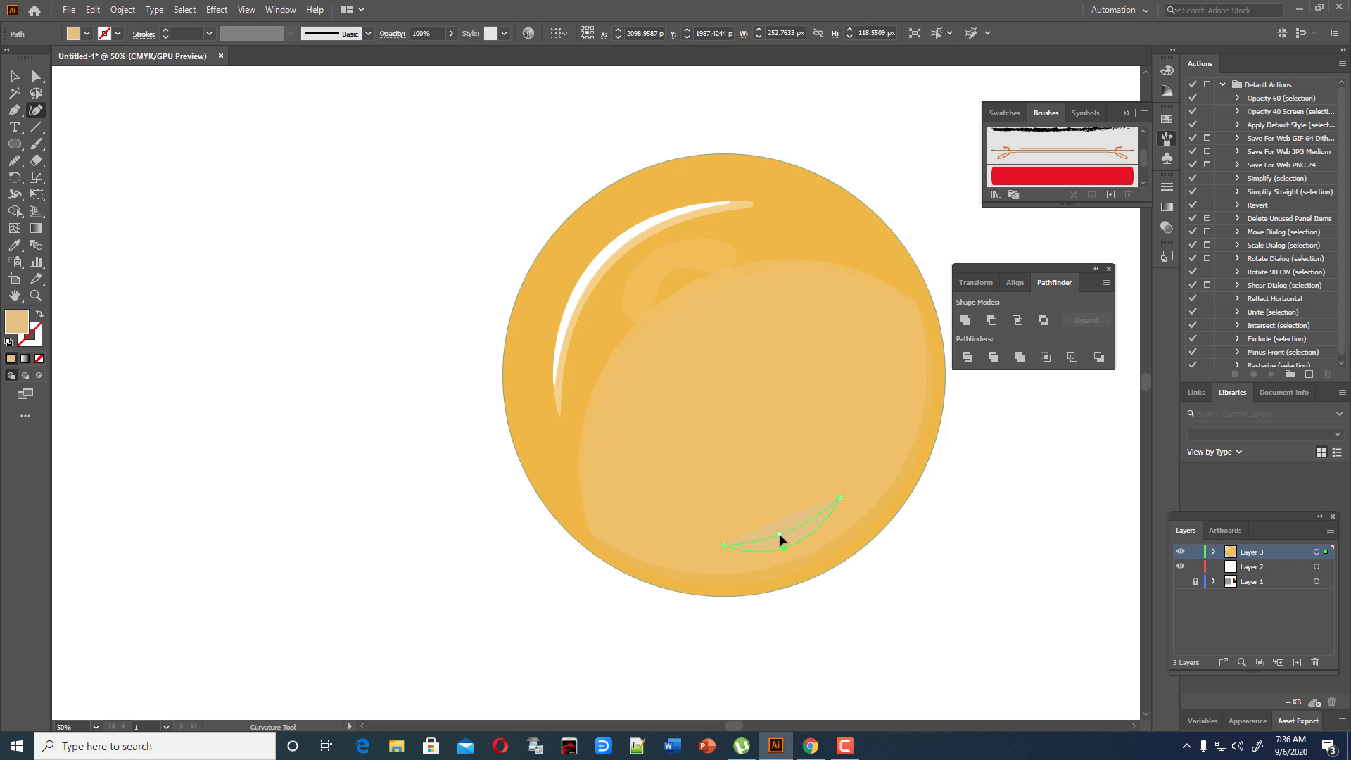
drag(840, 497, 838, 481)
drag(783, 548, 806, 541)
Give the lower-right crescent a white fill with the Eyedropper, set its opacity to 39%, and deselect it.
click(14, 245)
click(375, 202)
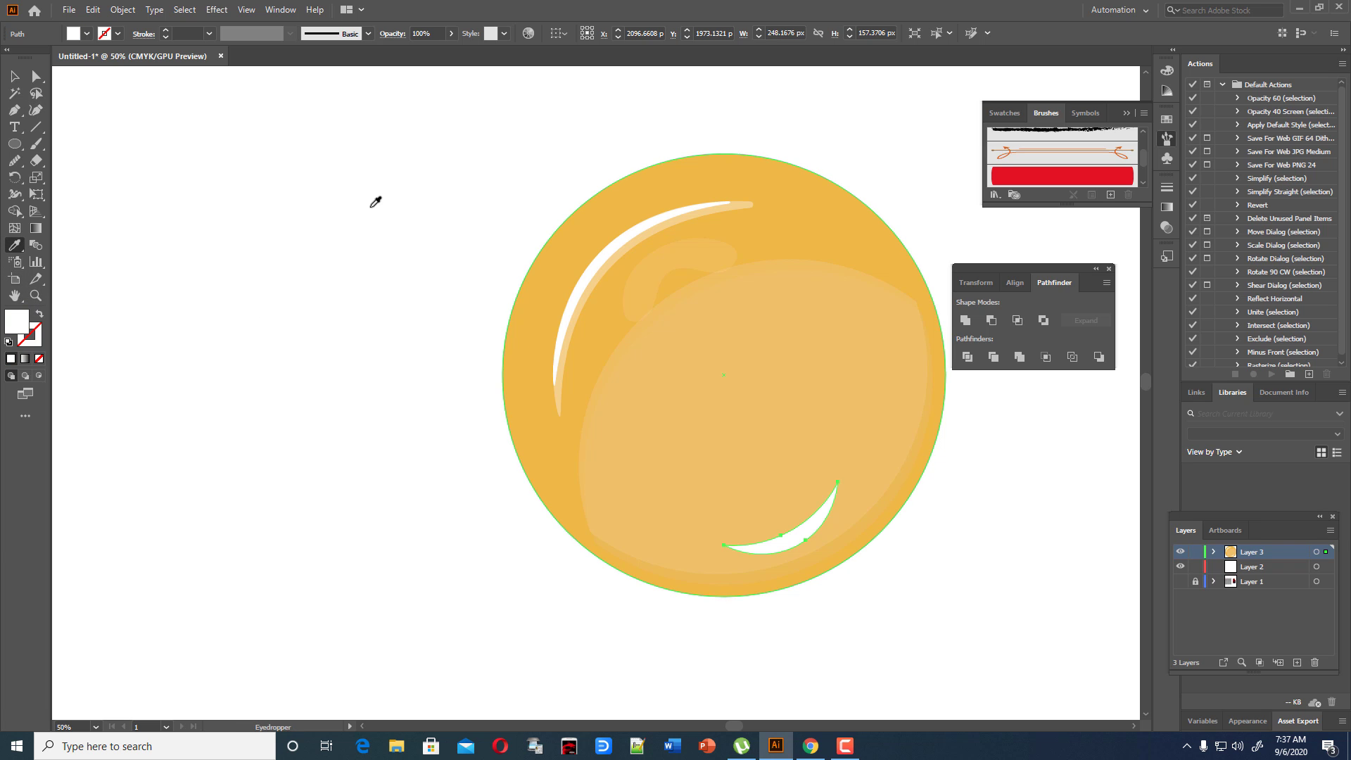
click(14, 77)
click(451, 34)
drag(446, 52, 417, 52)
click(189, 163)
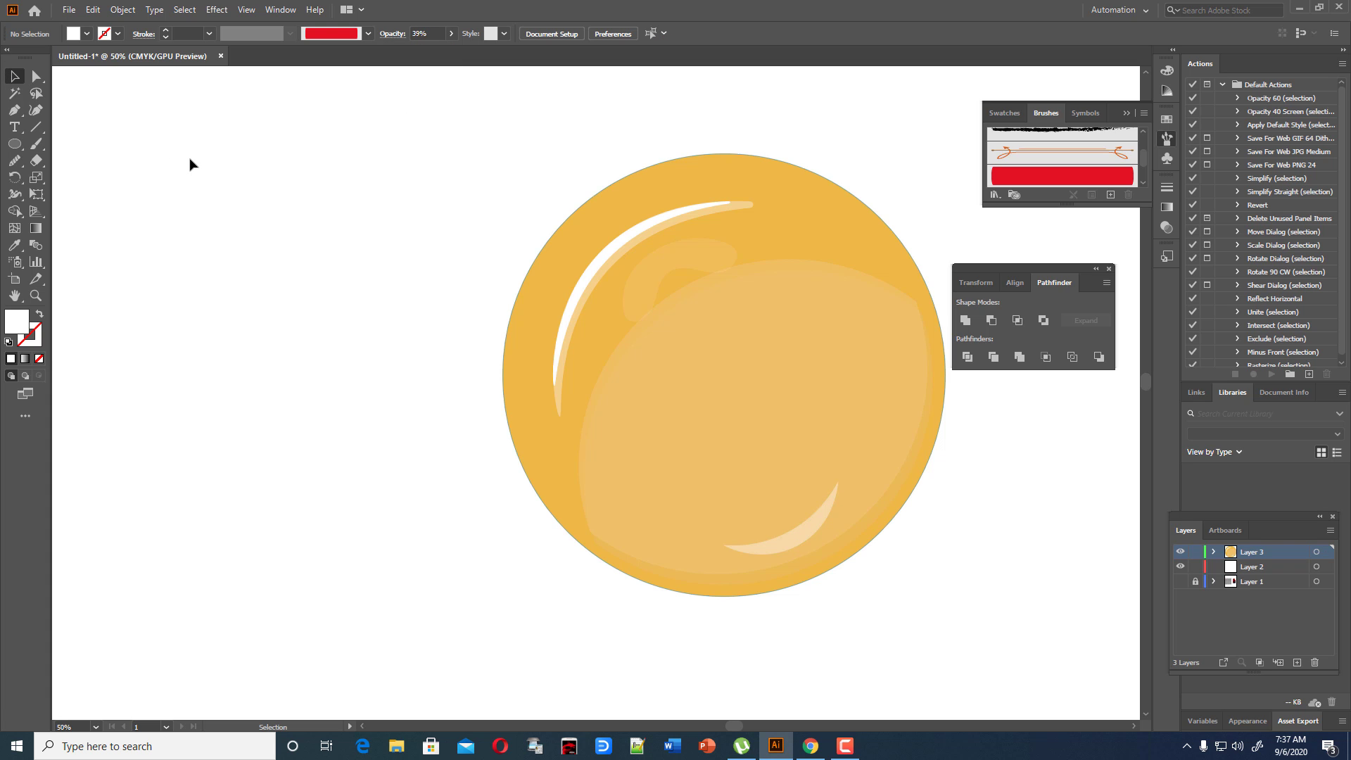
Set the opacity of the white crescent at the circle's upper left to 56% and deselect it.
click(669, 217)
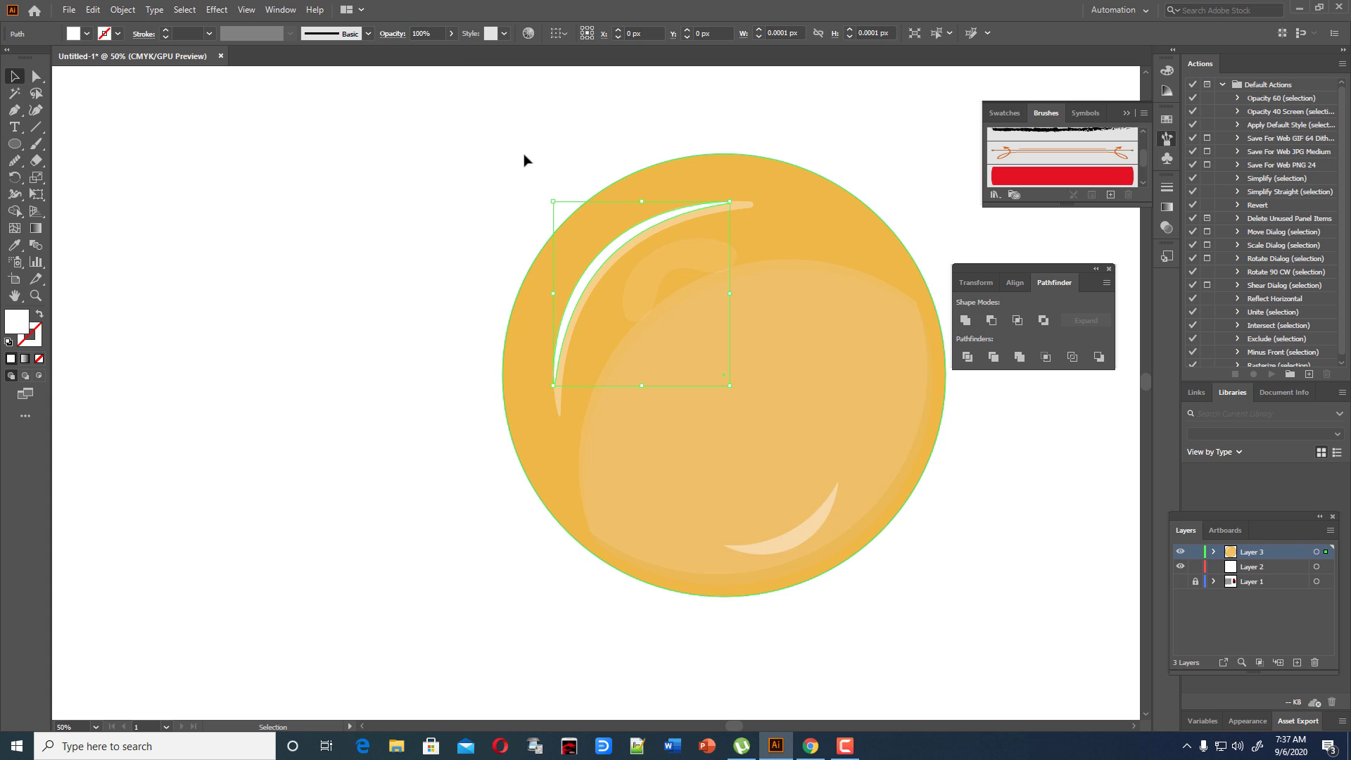
click(451, 33)
drag(446, 52, 427, 53)
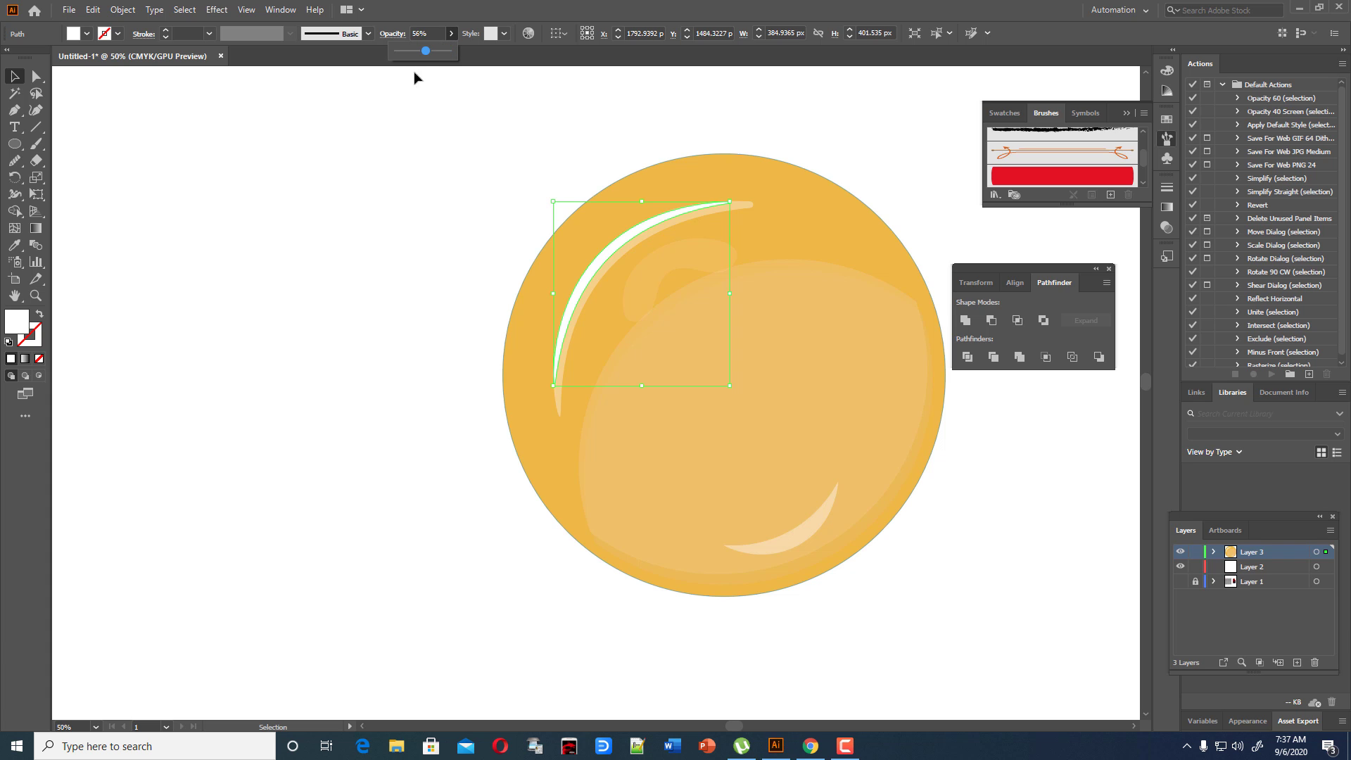
click(410, 159)
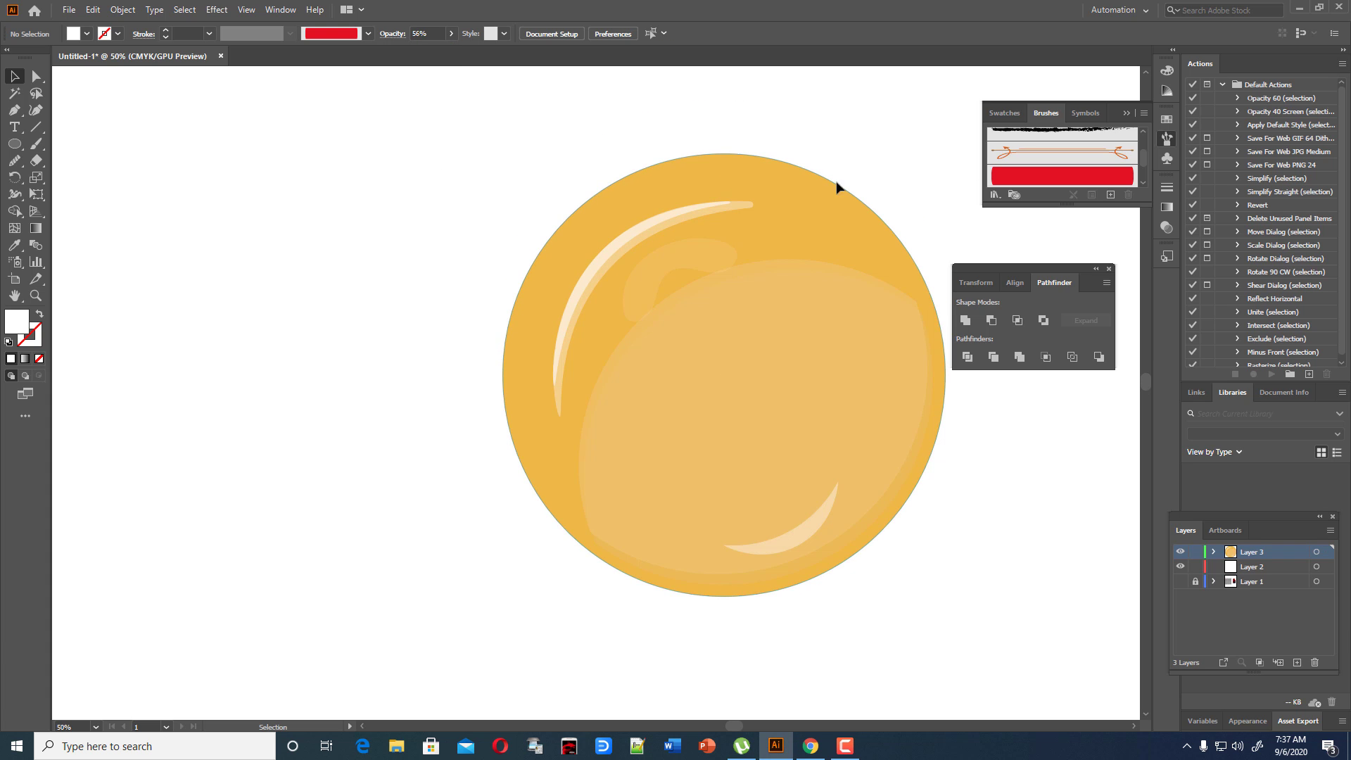
double_click(820, 537)
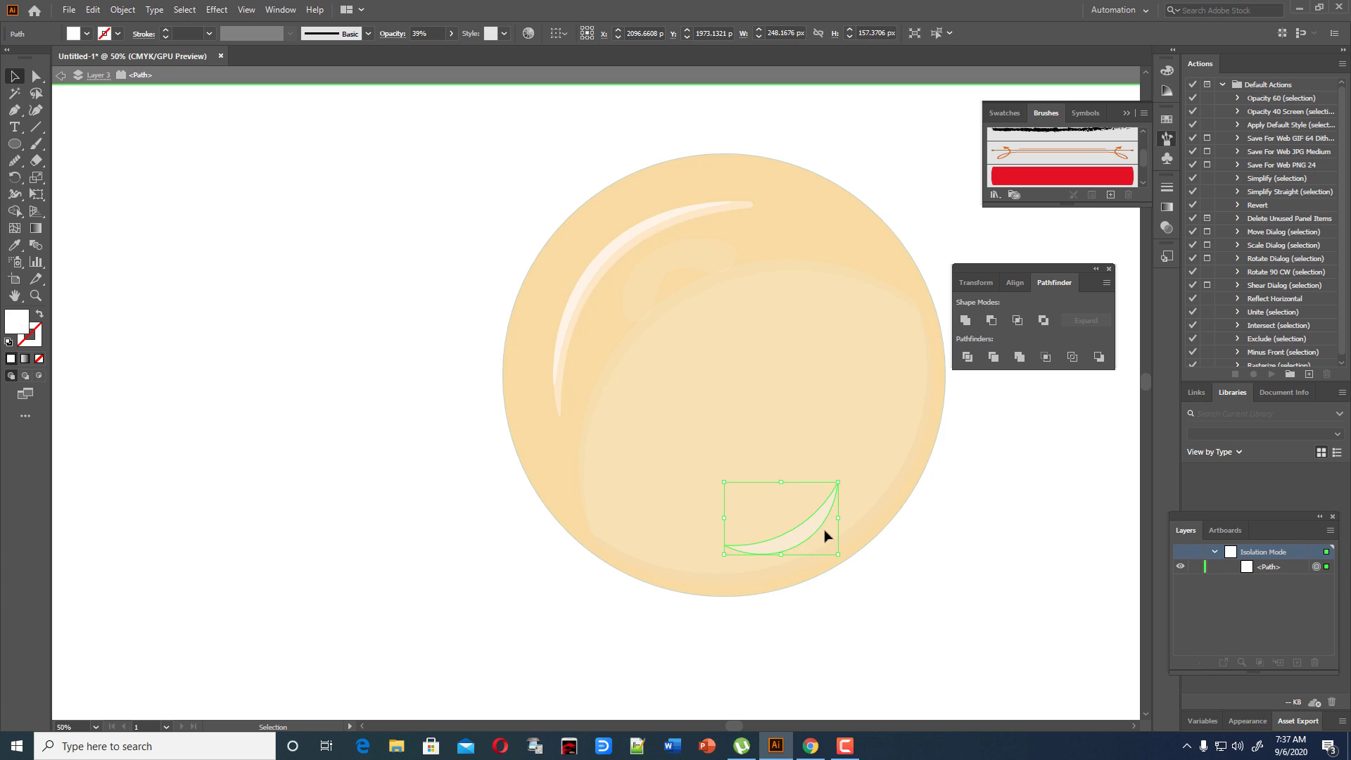
click(914, 556)
double_click(984, 574)
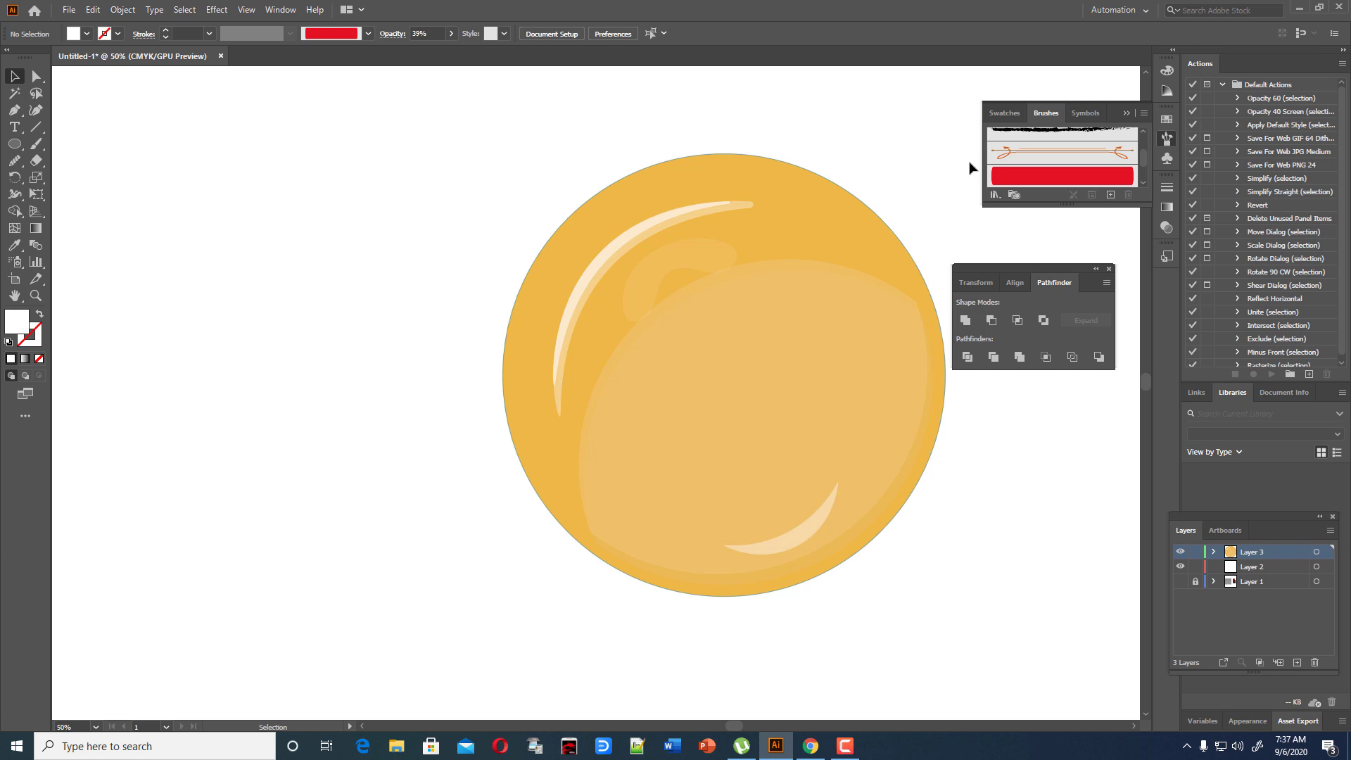
Remove the large circle's stroke and change its fill to a brighter, more saturated orange.
click(867, 210)
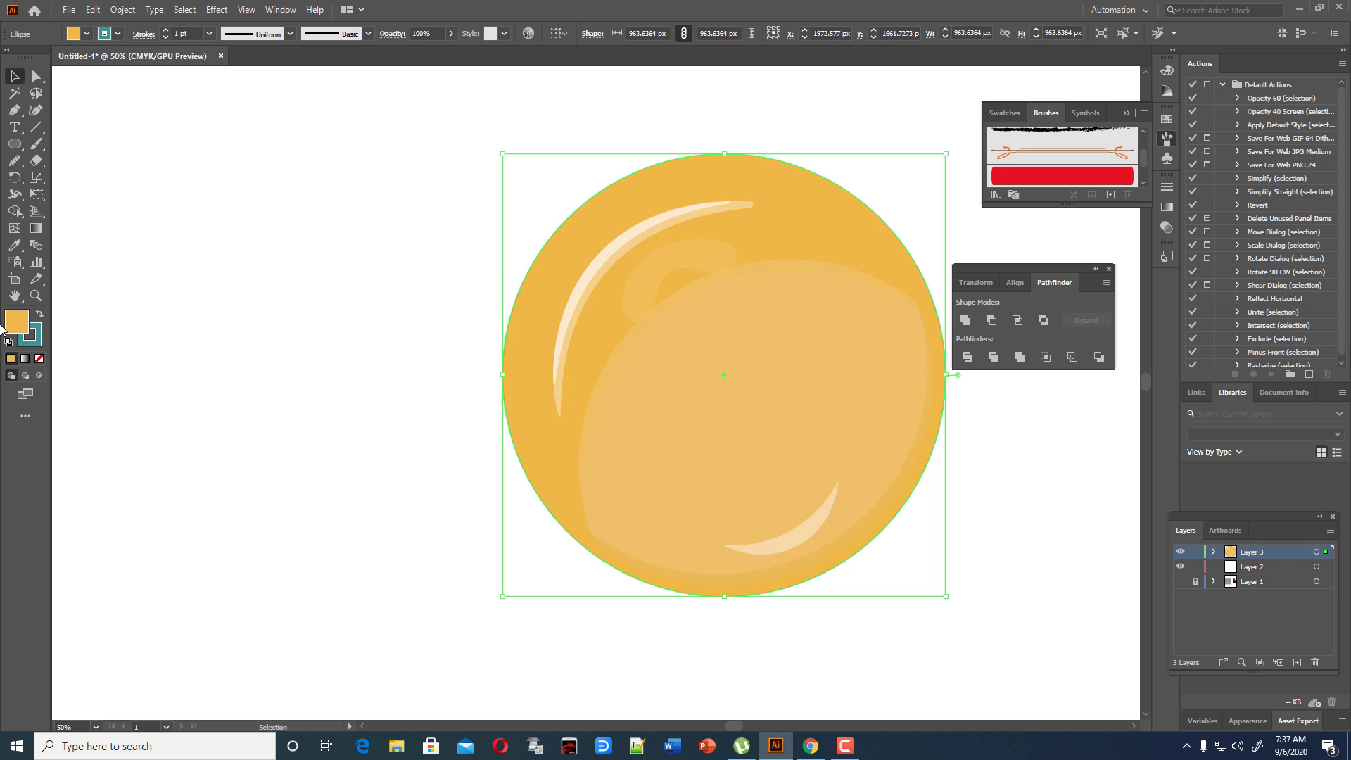
click(37, 342)
click(39, 358)
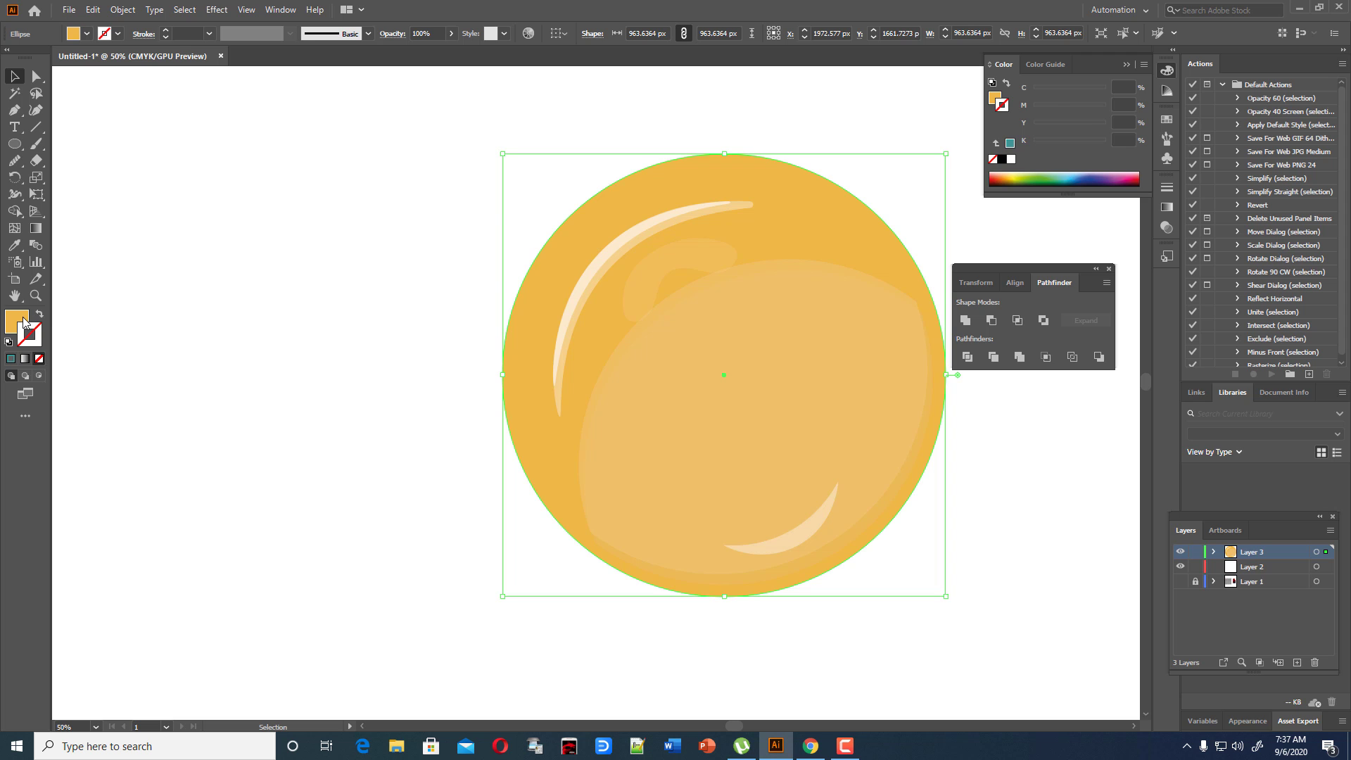
double_click(17, 321)
drag(616, 290, 638, 283)
click(816, 284)
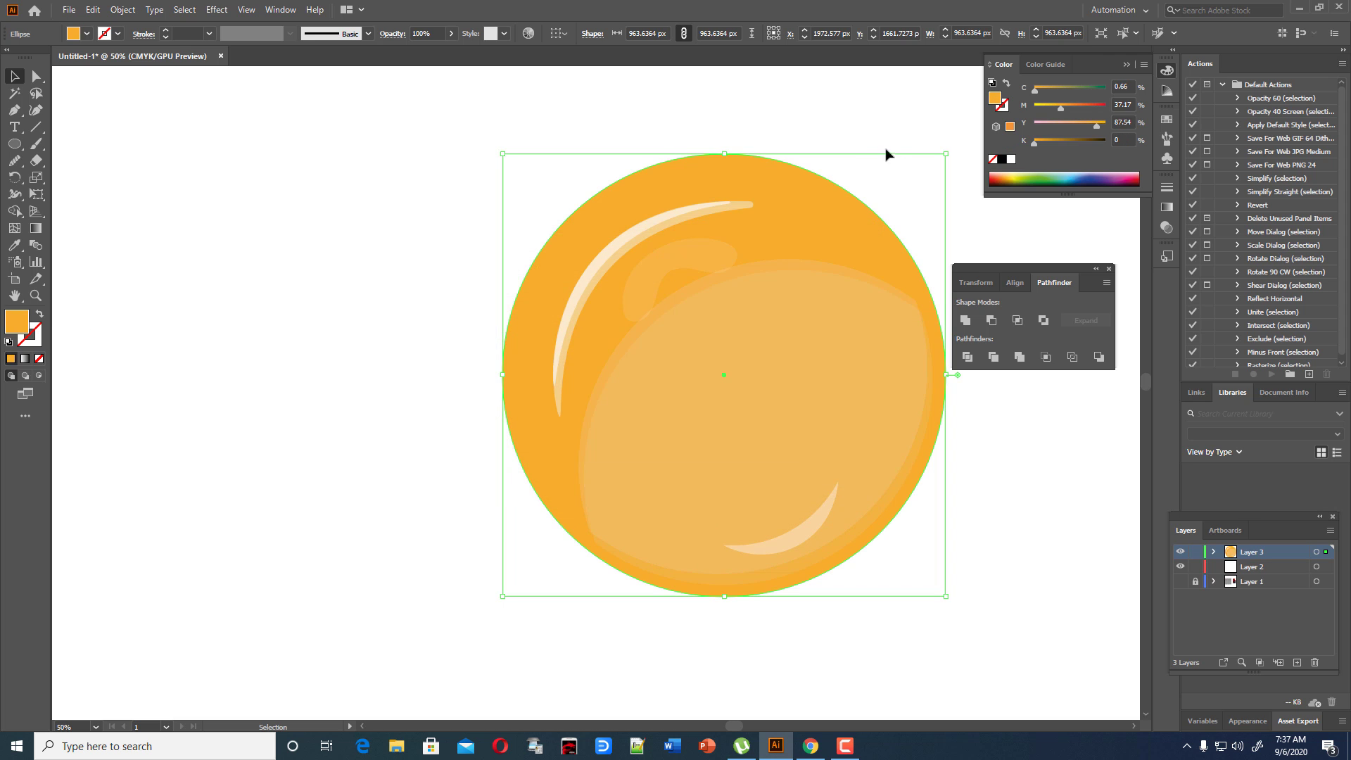
click(859, 107)
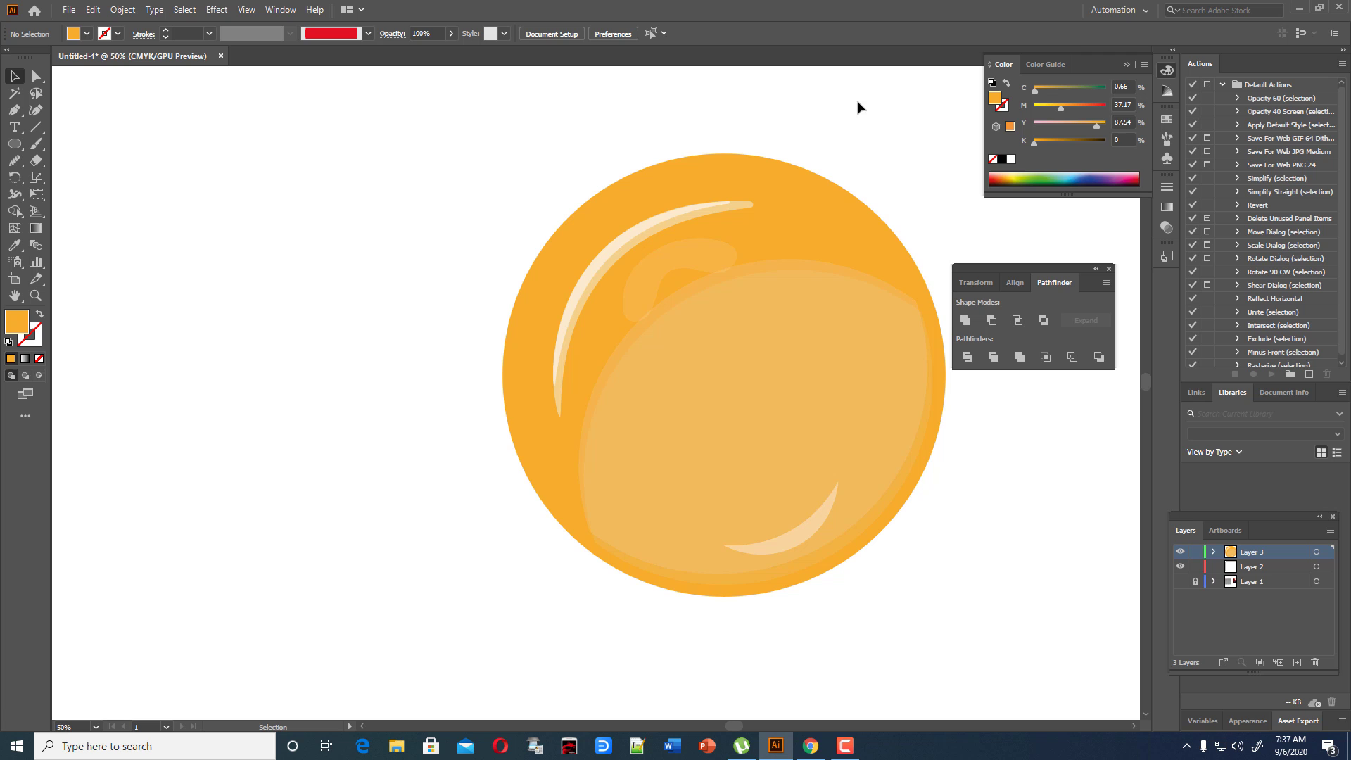
Pick up the lens shape's peach fill, lock Layer 3, and draw a circle about 1054 px wide on Layer 2.
click(850, 278)
click(971, 477)
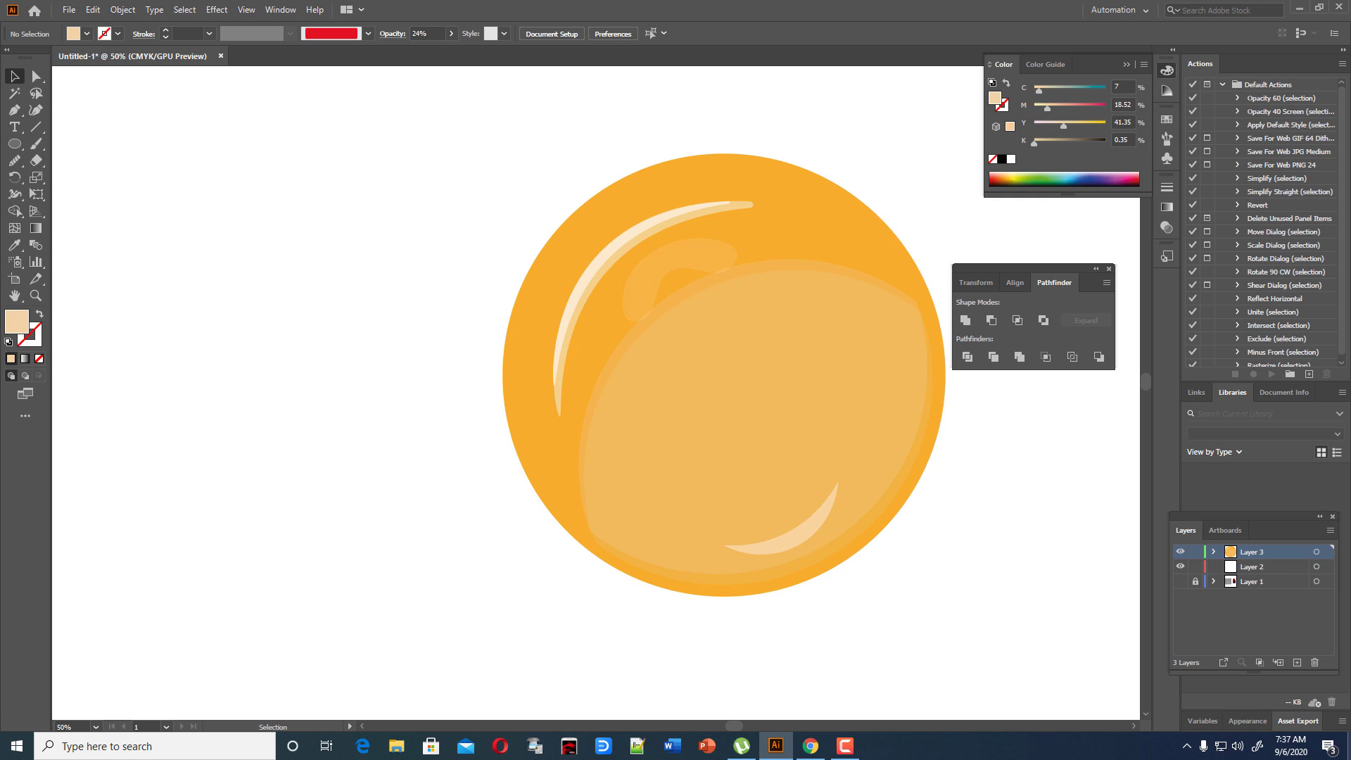
key(ctrl+minus)
key(ctrl+minus)
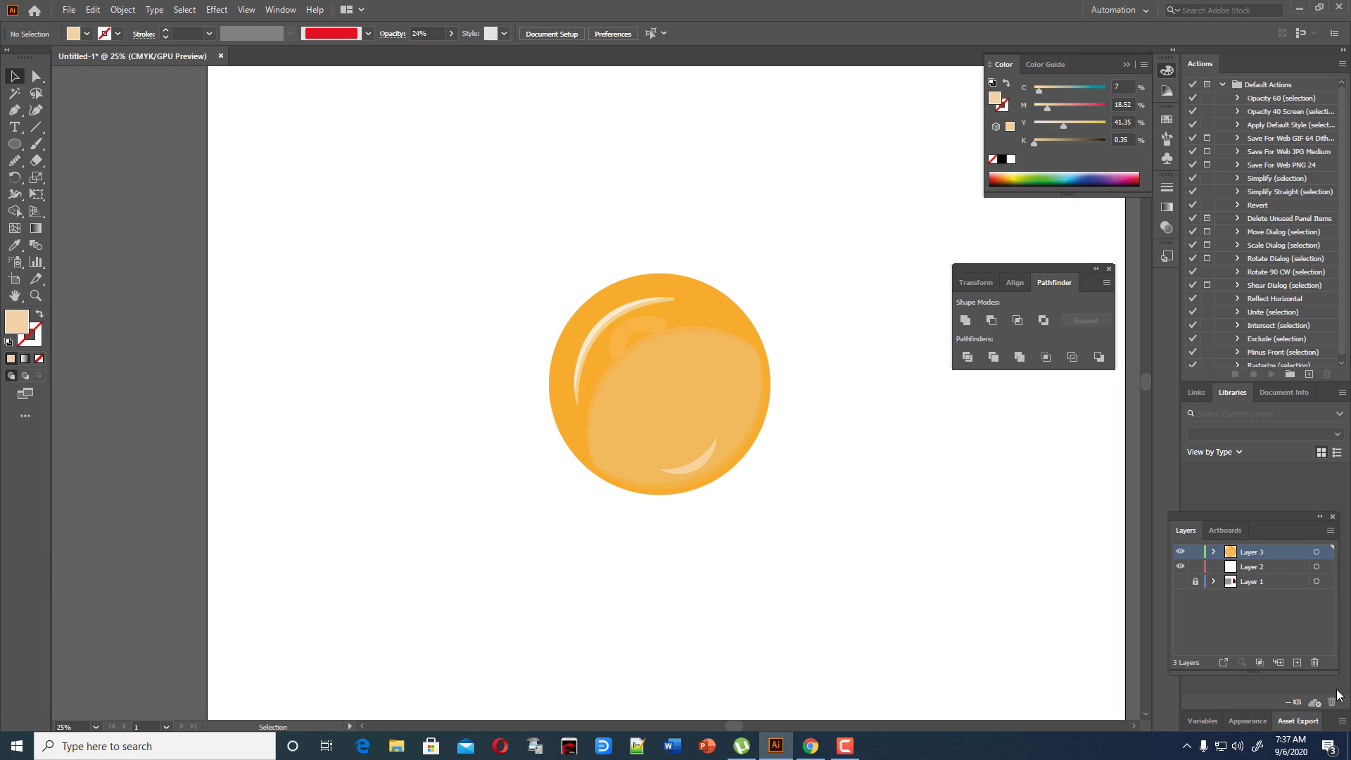
click(15, 144)
click(1262, 568)
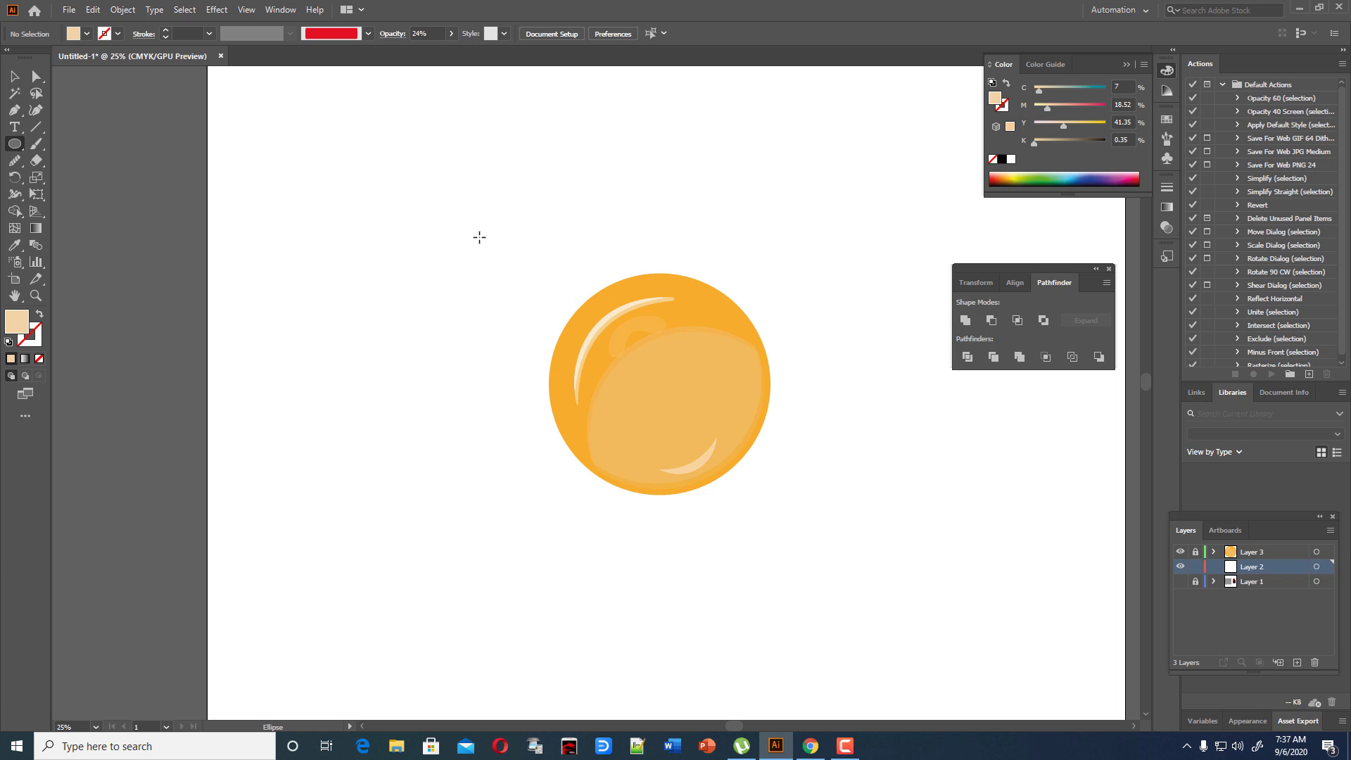
drag(479, 237, 600, 357)
key(v)
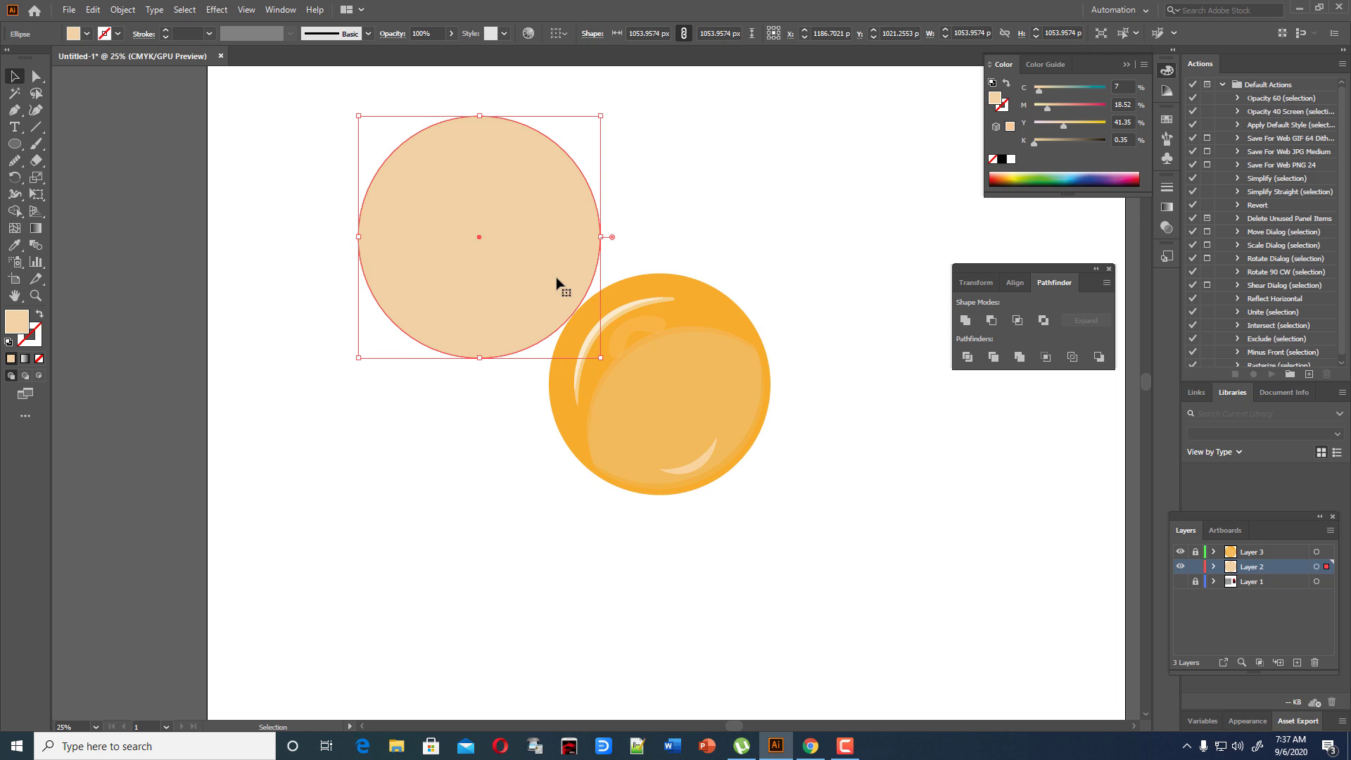
Move the peach circle behind the orange circle and enlarge it to about 1525 by 1551 px so it surrounds it.
drag(537, 272, 695, 418)
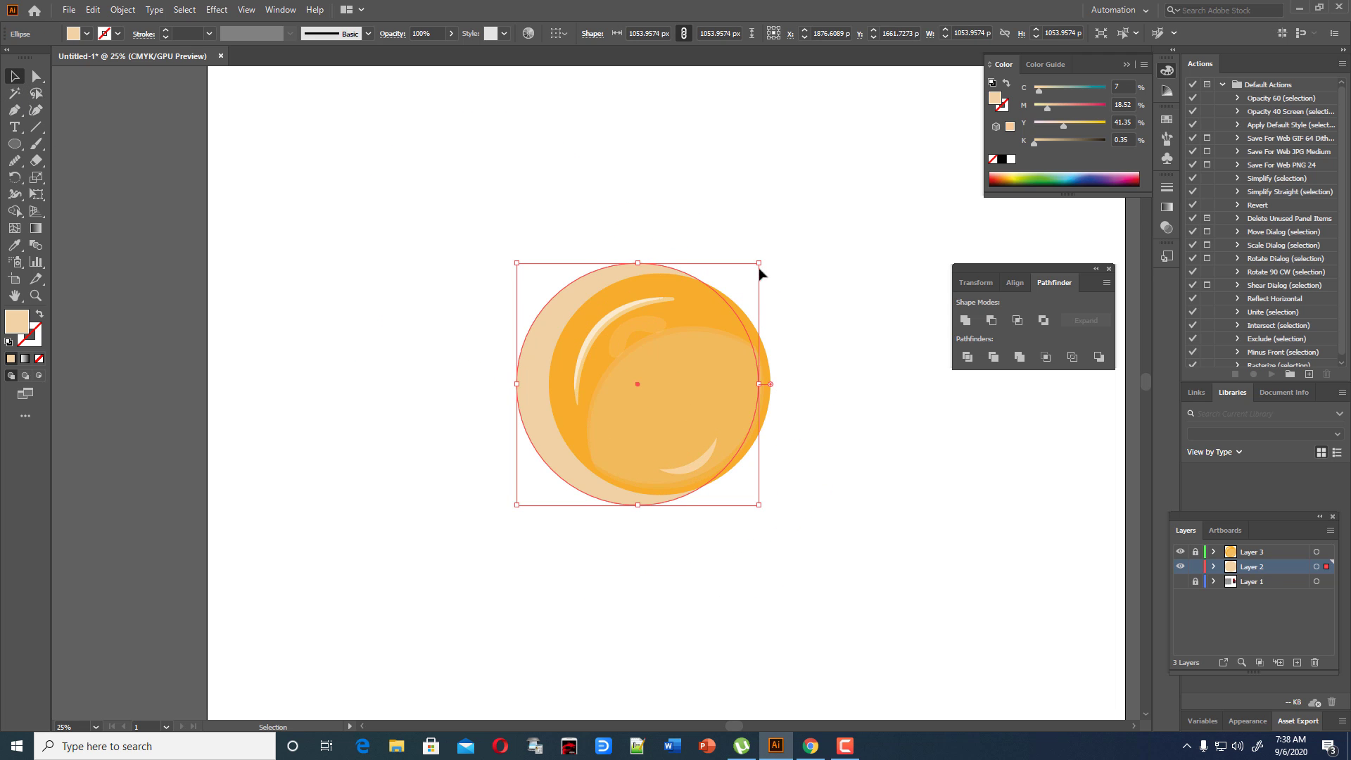
drag(760, 265, 830, 192)
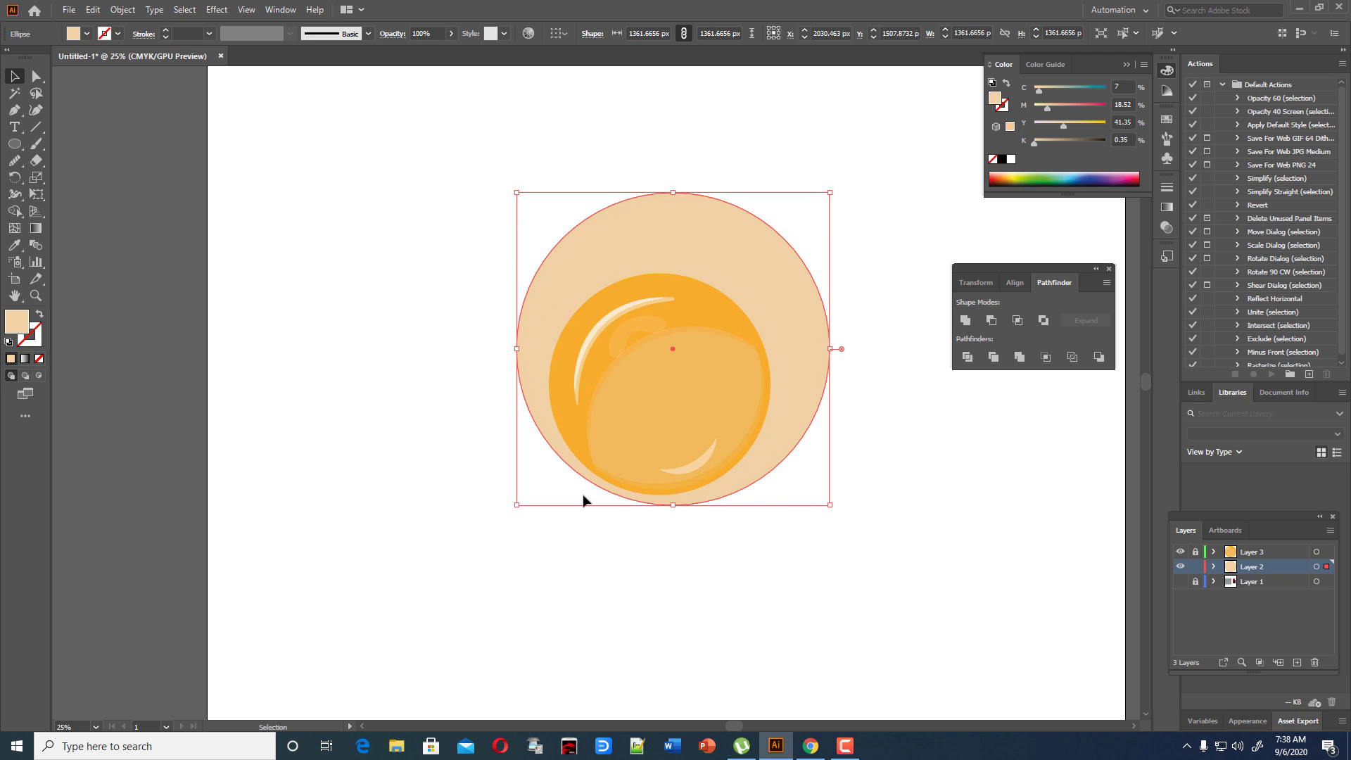
drag(517, 506, 479, 548)
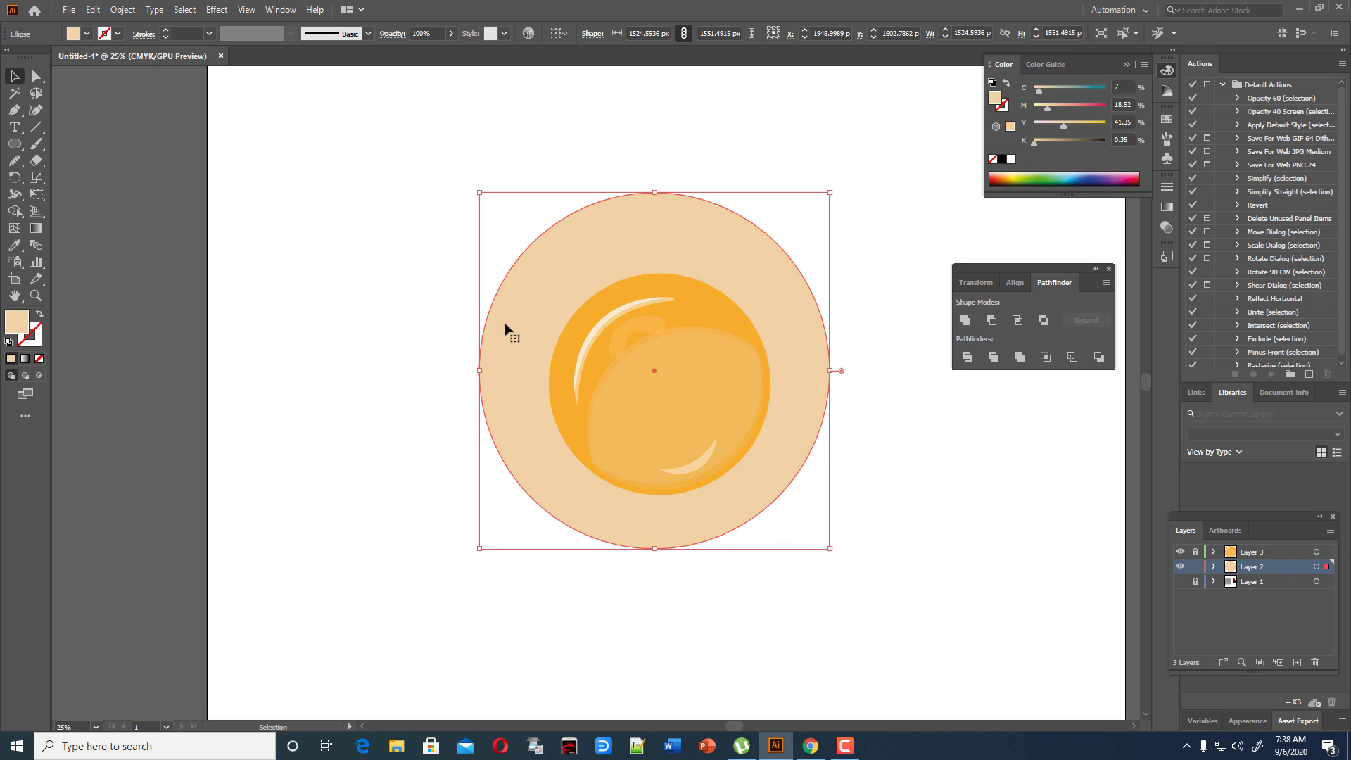
Duplicate the peach circle, shrink the copy to about 1184 by 1210 px, and place it overlapping the original's left side.
alt+drag(514, 337, 264, 341)
drag(229, 200, 299, 255)
drag(428, 446, 431, 433)
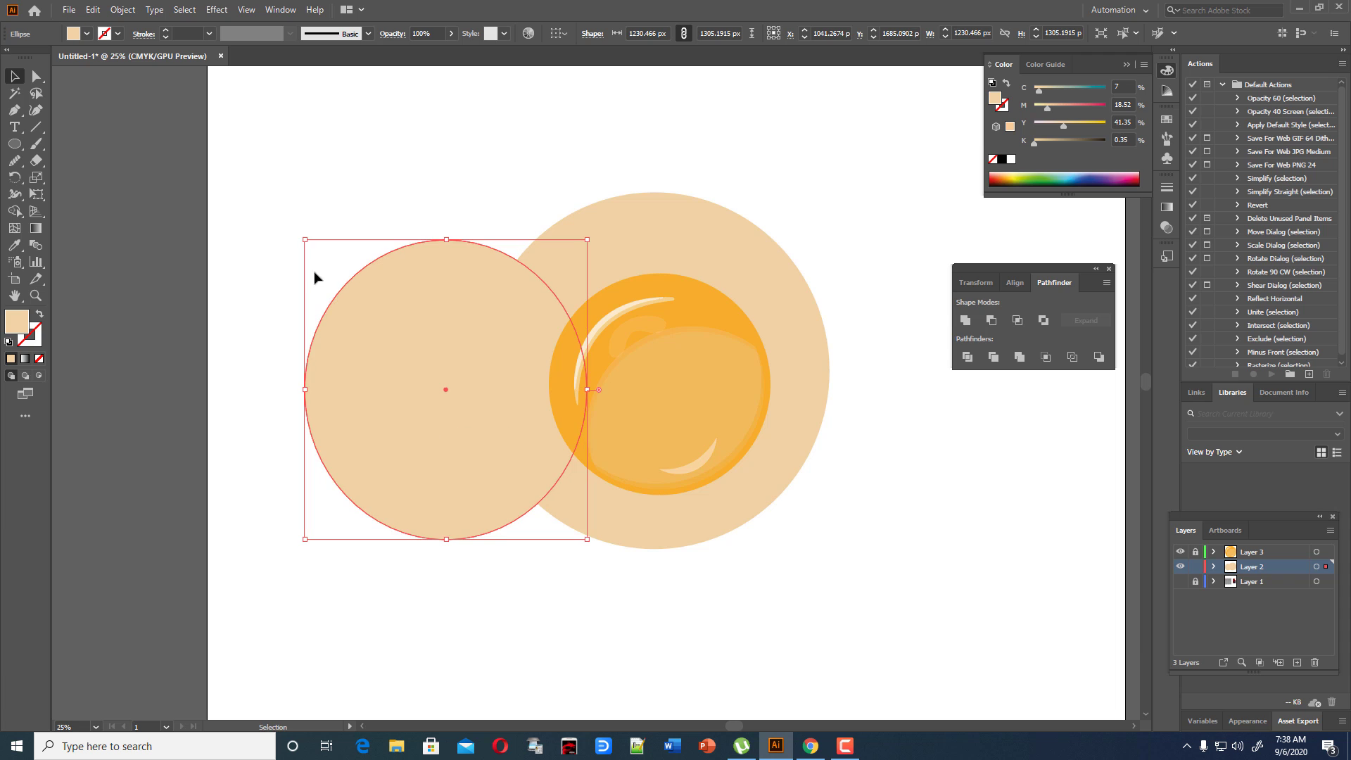
drag(307, 240, 315, 261)
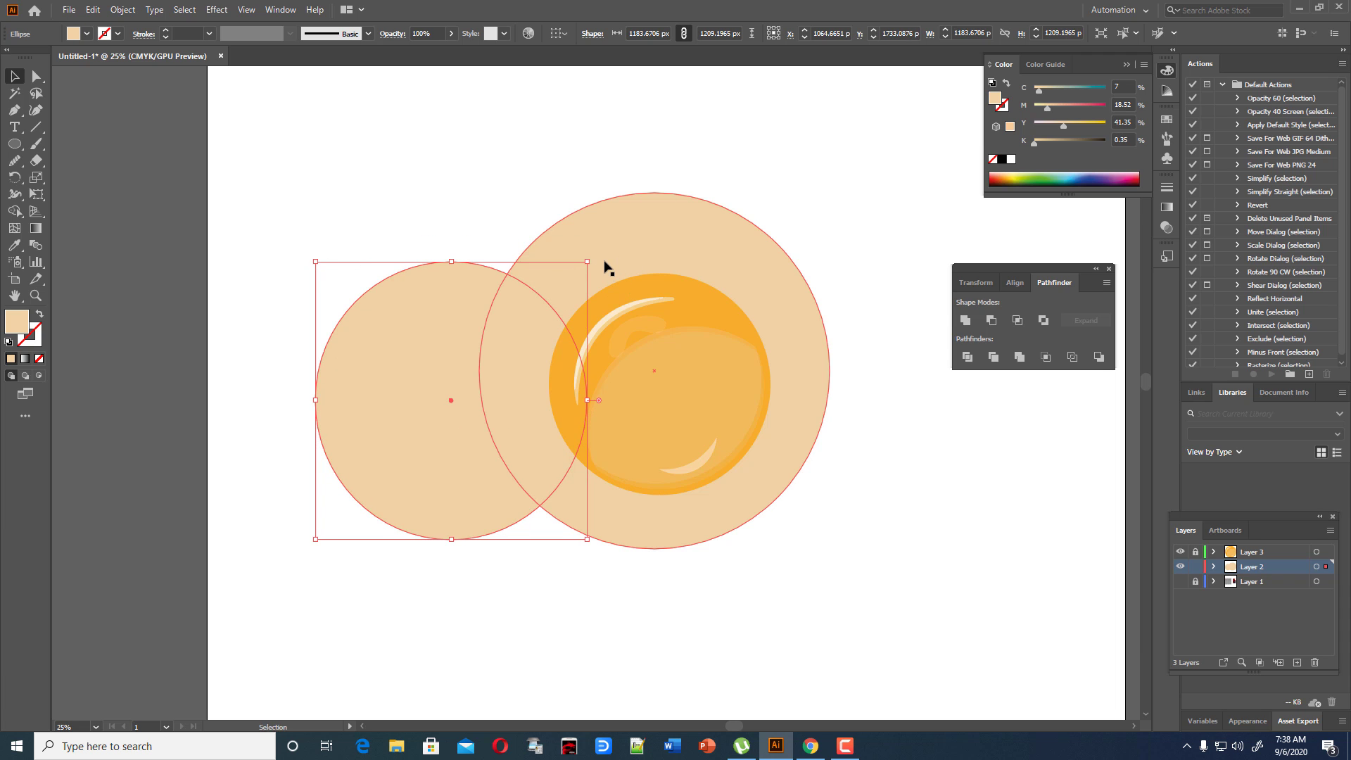
drag(456, 325, 472, 315)
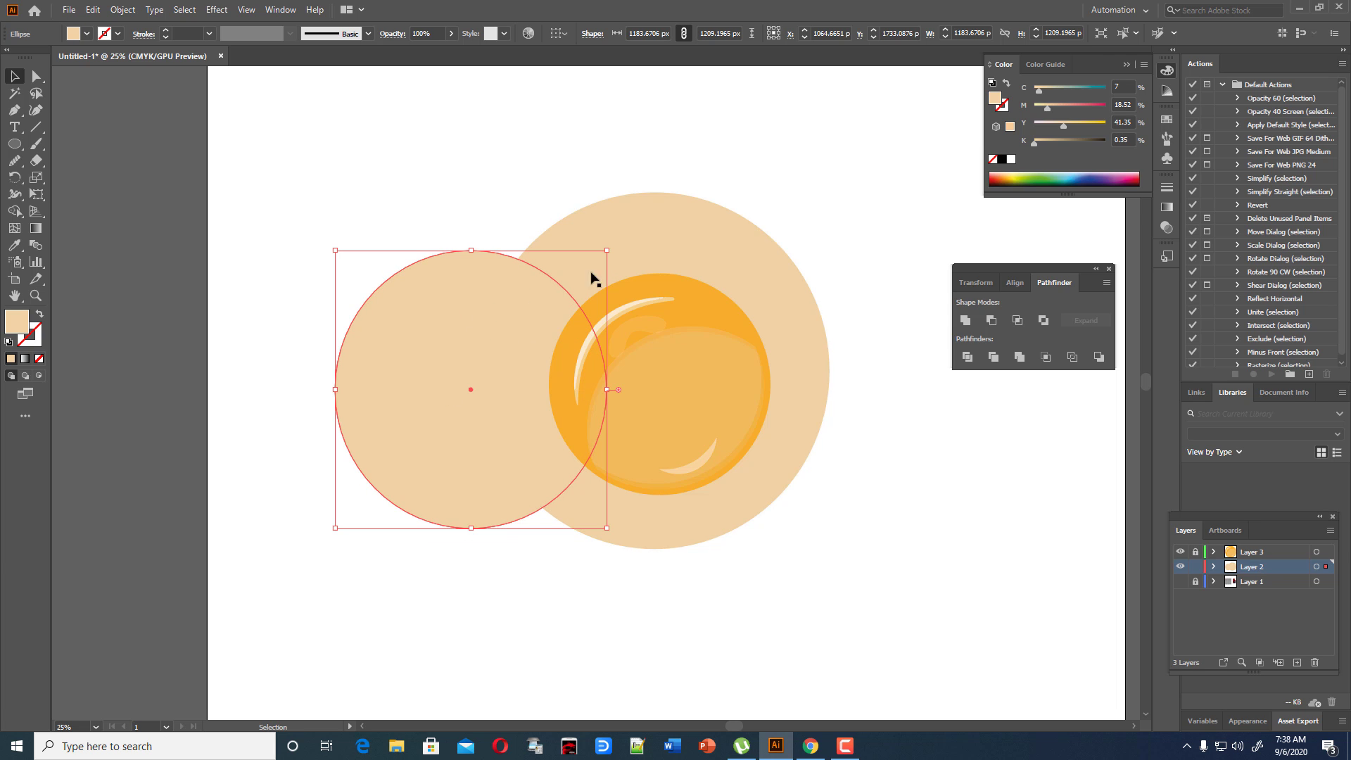
Select both peach circles, nudge them slightly left, and unite them into one shape.
shift+click(655, 257)
shift+click(478, 313)
shift+click(473, 310)
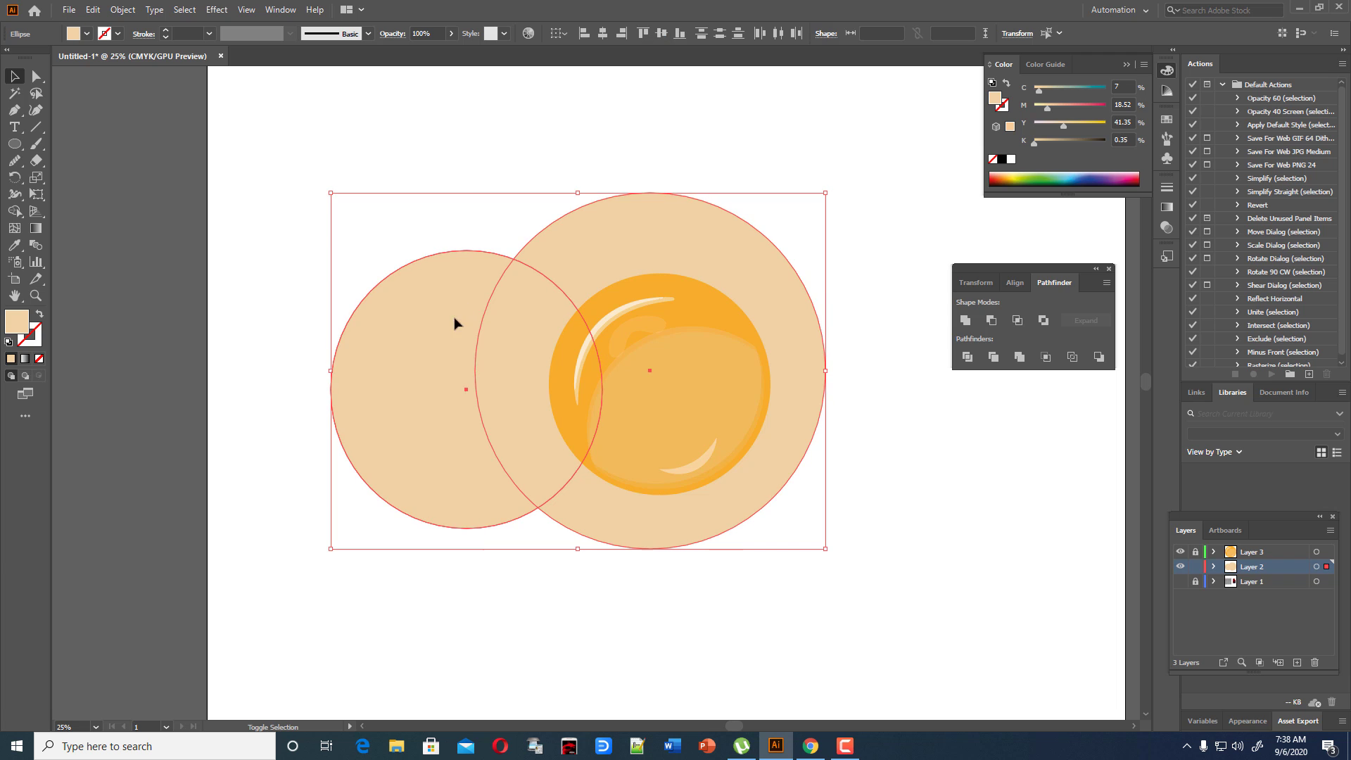
click(966, 320)
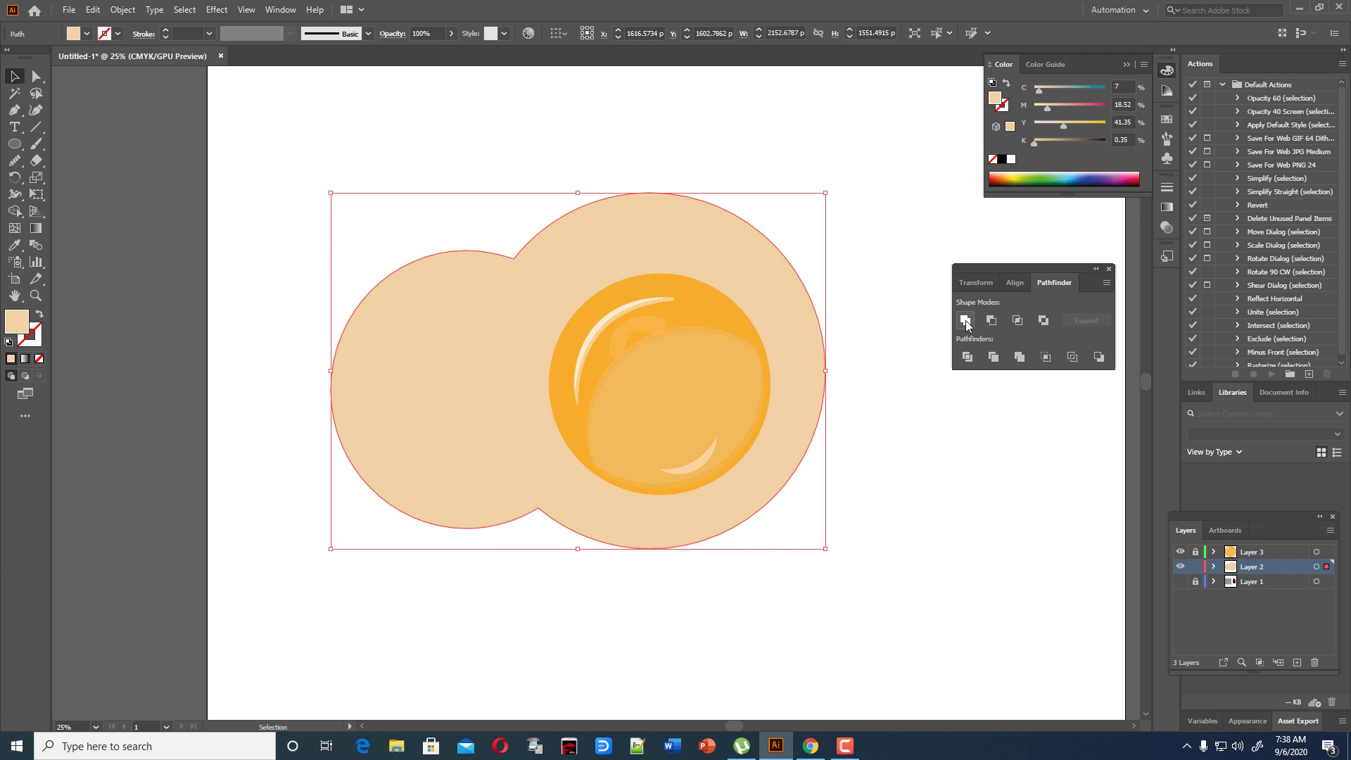
click(891, 447)
Round the two inward corners of the united peach shape to a radius of about 541 px and deselect it.
click(482, 335)
click(36, 76)
drag(509, 246, 473, 128)
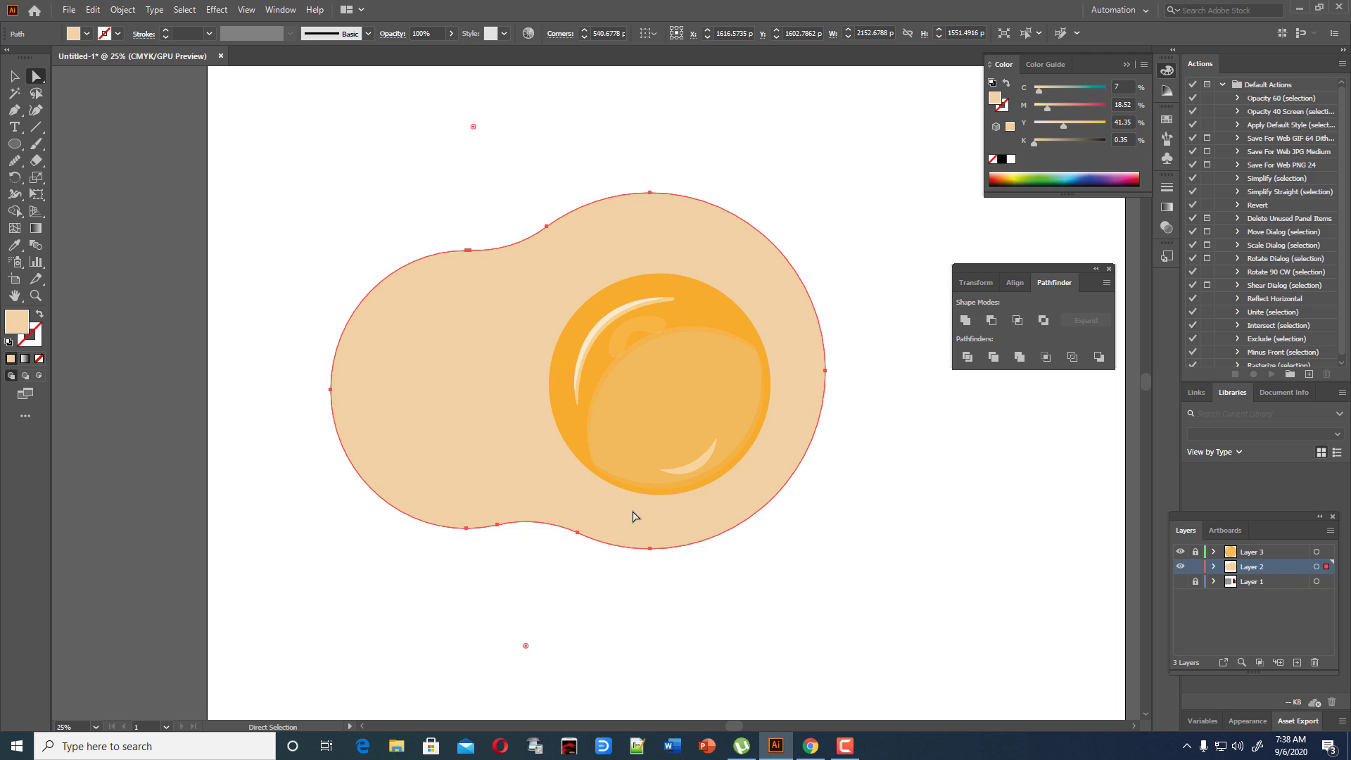
click(552, 562)
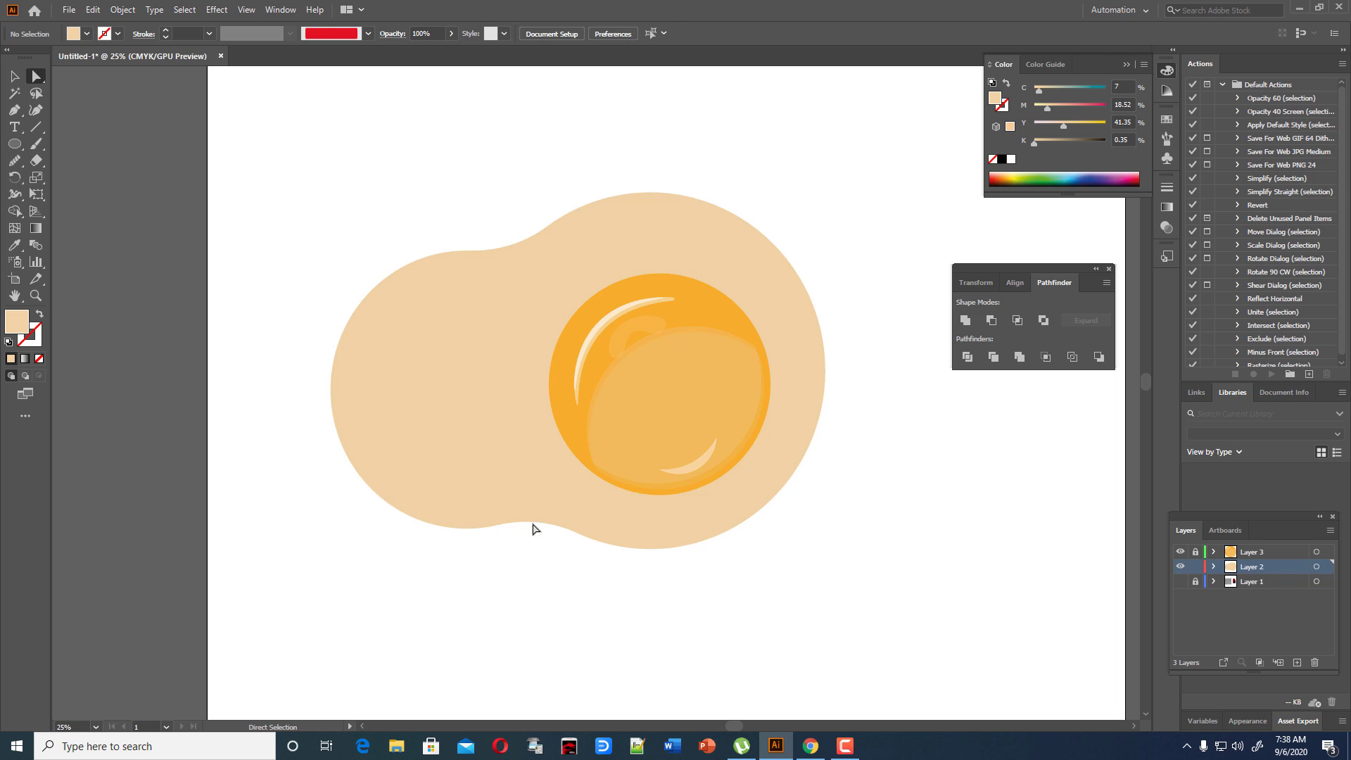
Nudge the peach blob slightly left and bulge its right side outward with the Curvature tool, stretching its lower-right corner outward.
mouse_move(509, 487)
mouse_down()
mouse_move(556, 577)
mouse_move(542, 461)
mouse_move(551, 483)
mouse_move(532, 497)
mouse_up()
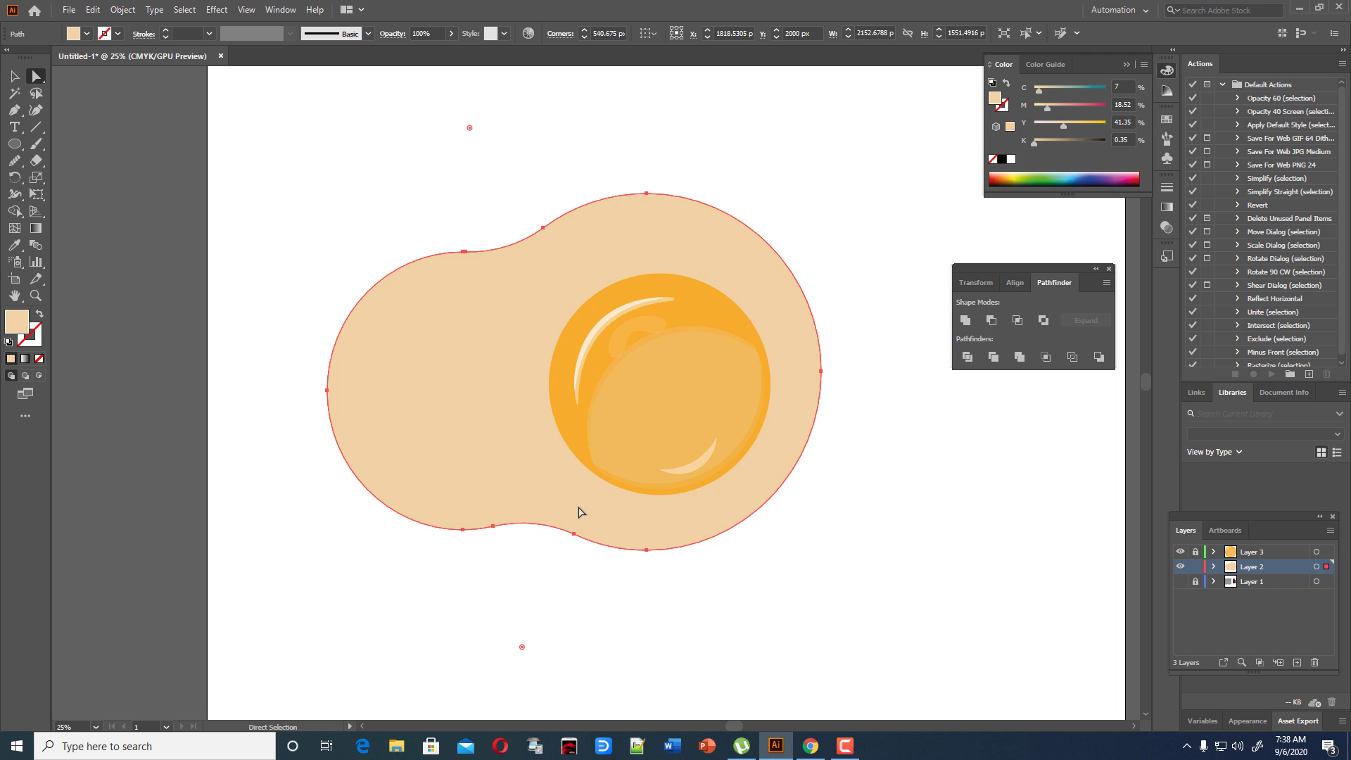
key(shift+grave)
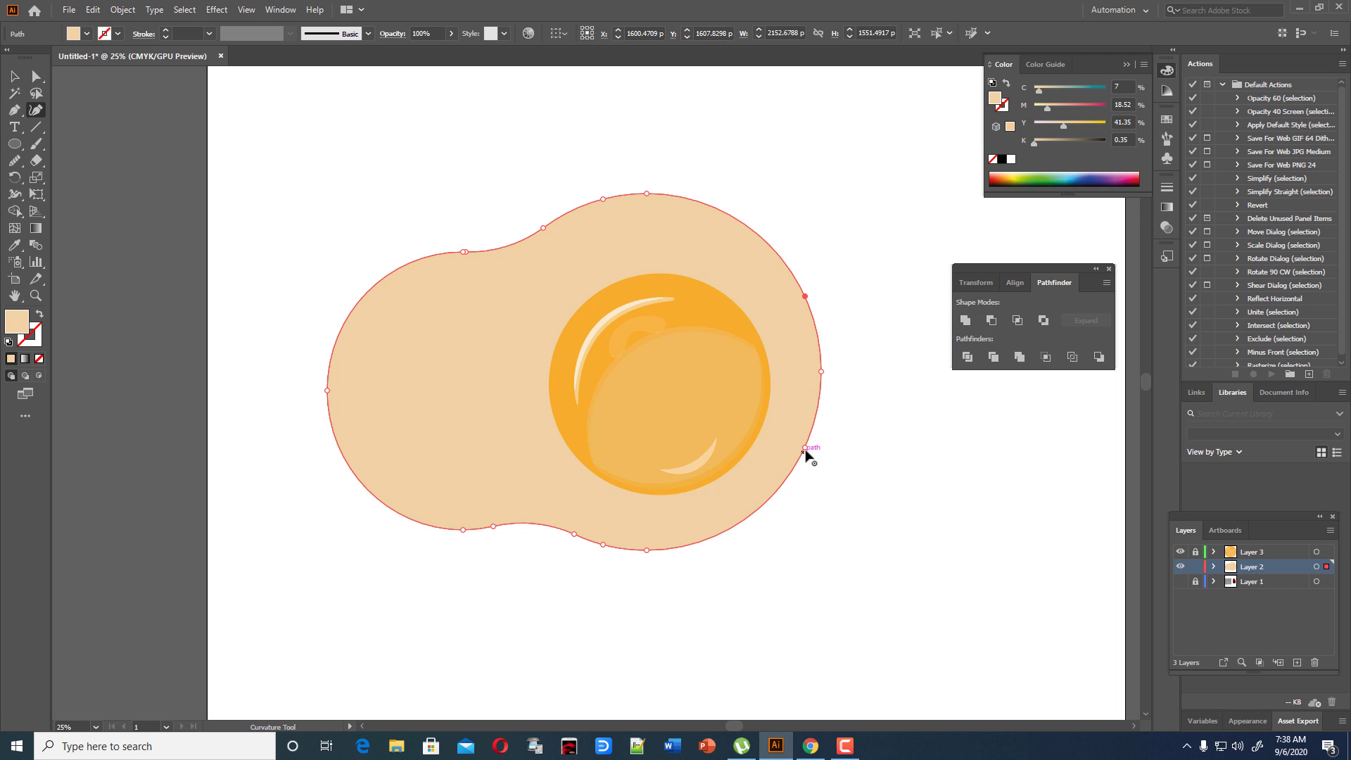
drag(804, 447, 834, 568)
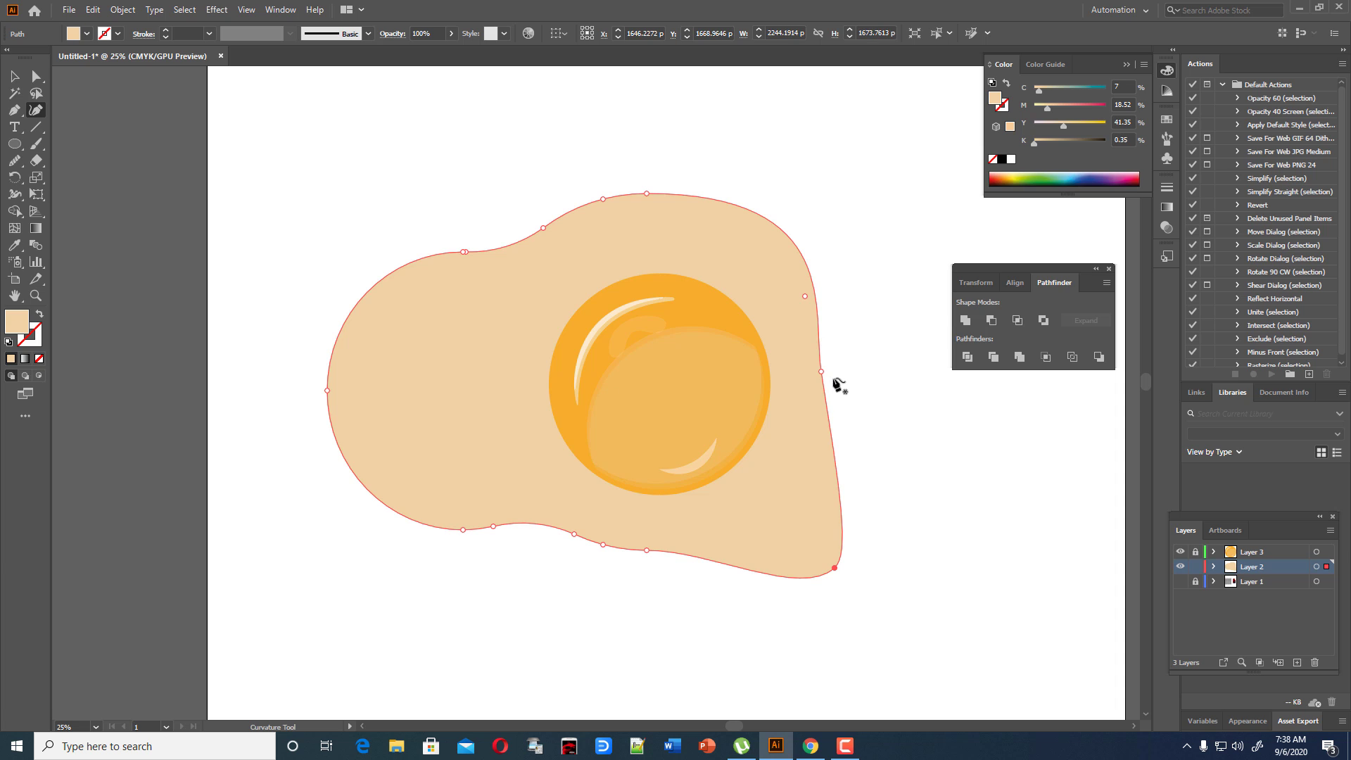
drag(821, 372, 850, 346)
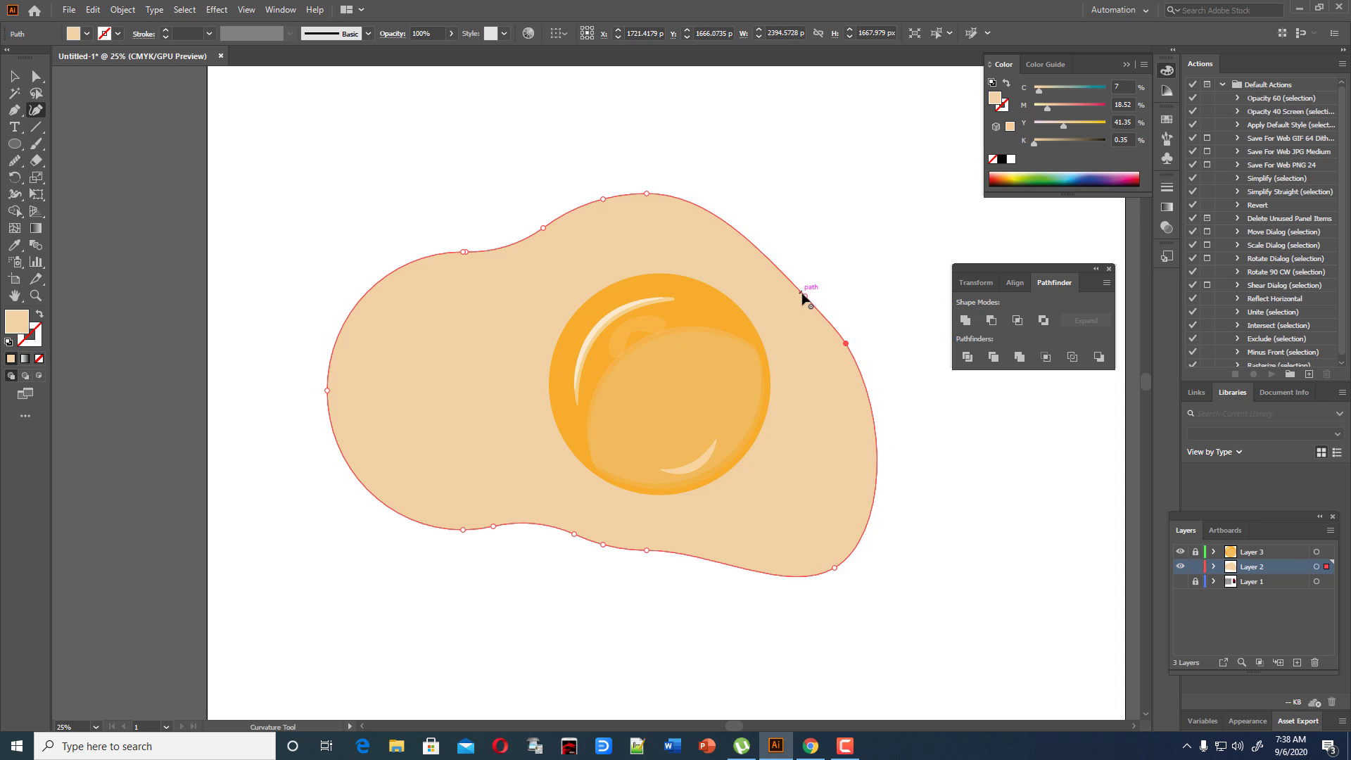
drag(805, 296, 819, 266)
drag(844, 340, 862, 333)
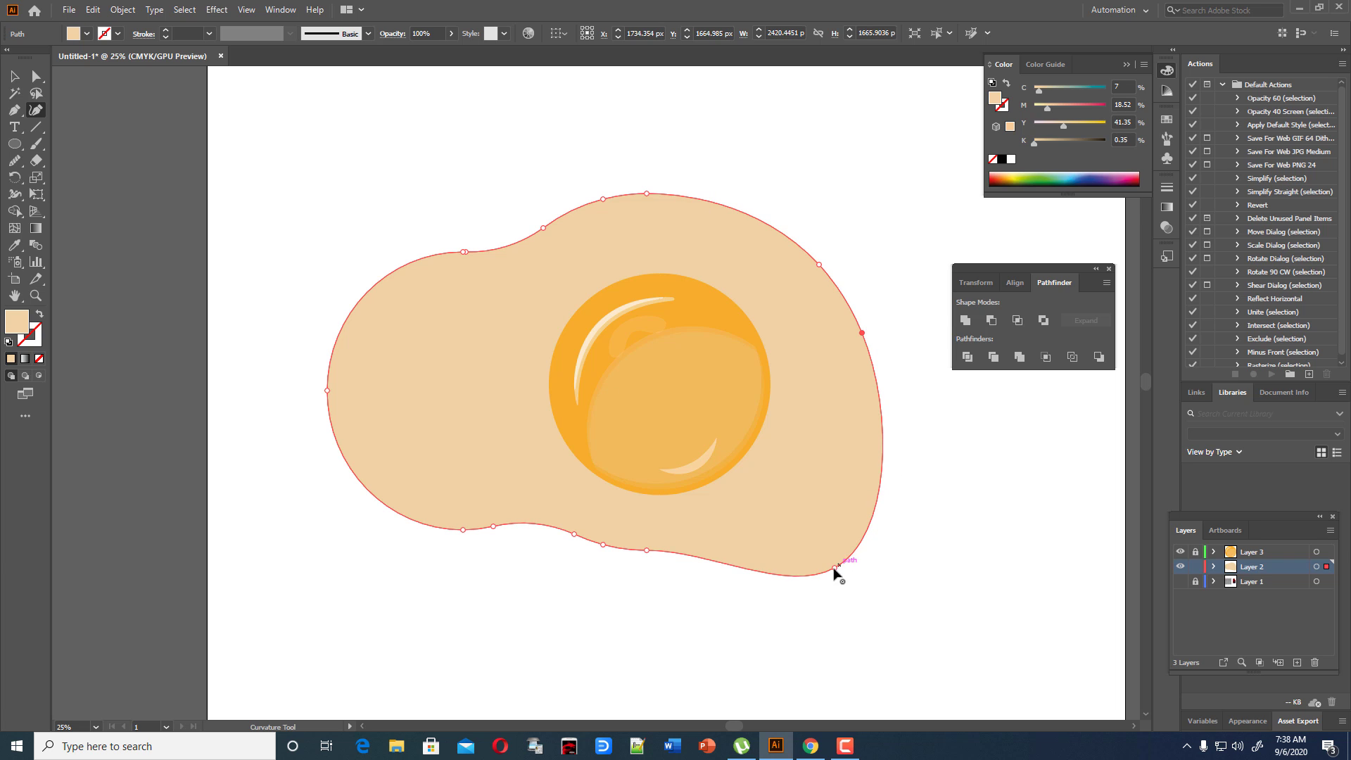
Pull the blob's lower-right and bottom anchor points downward to form a rounded lobe below the orange circle.
drag(834, 567, 801, 520)
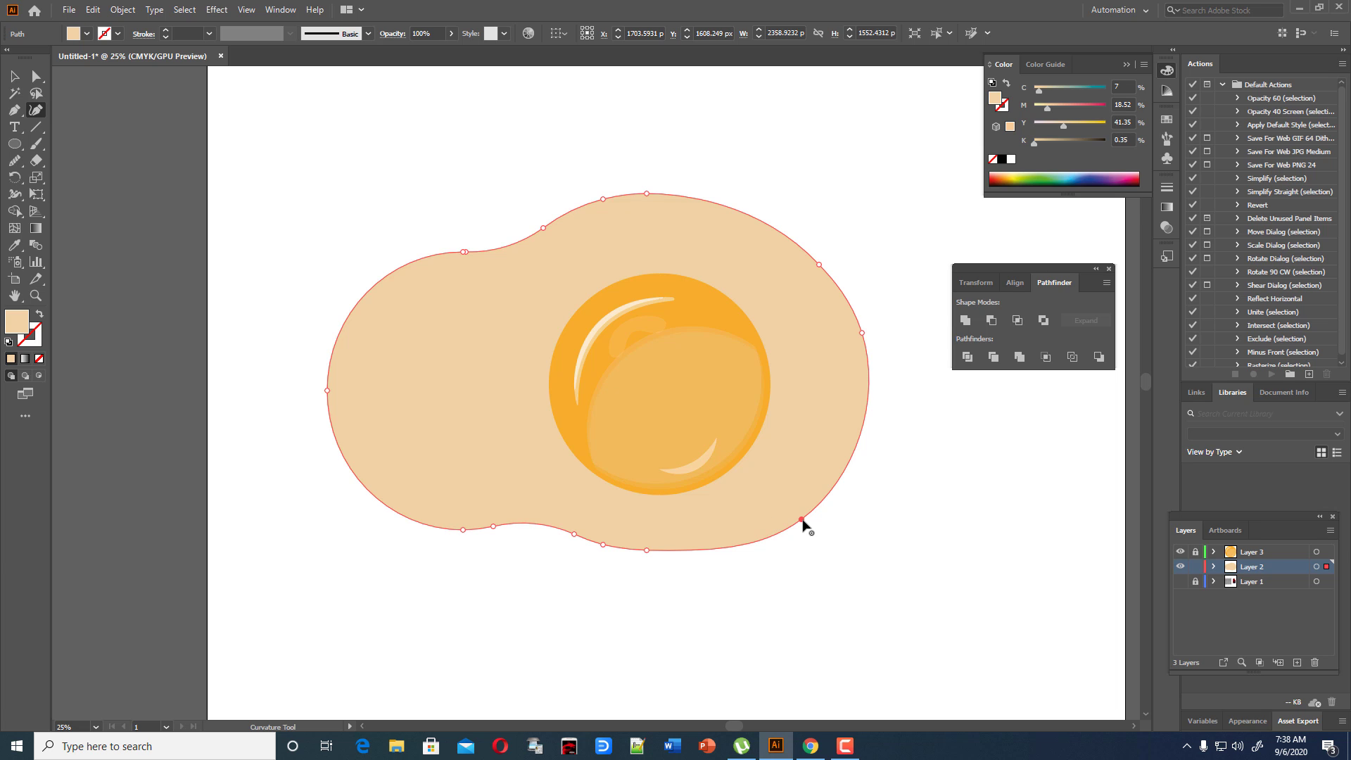
drag(802, 520, 813, 600)
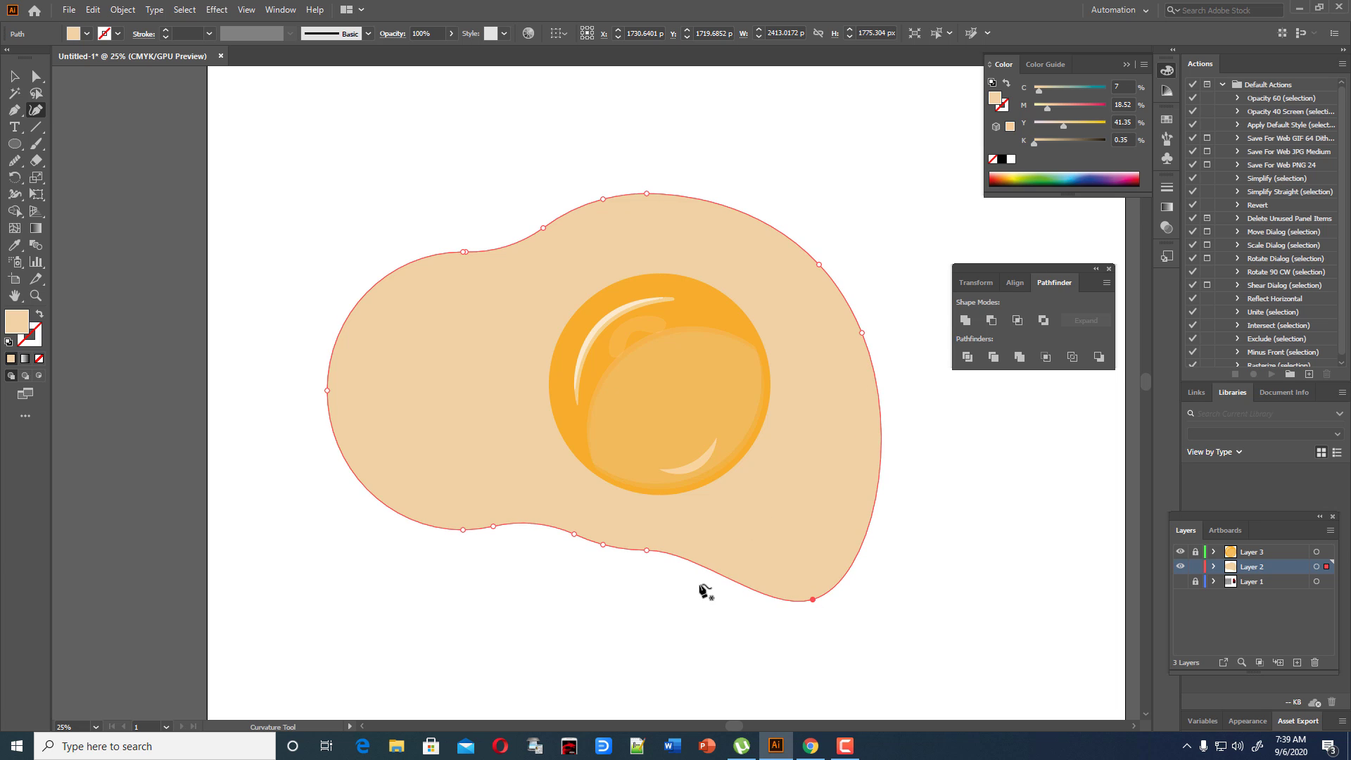
drag(647, 549, 637, 593)
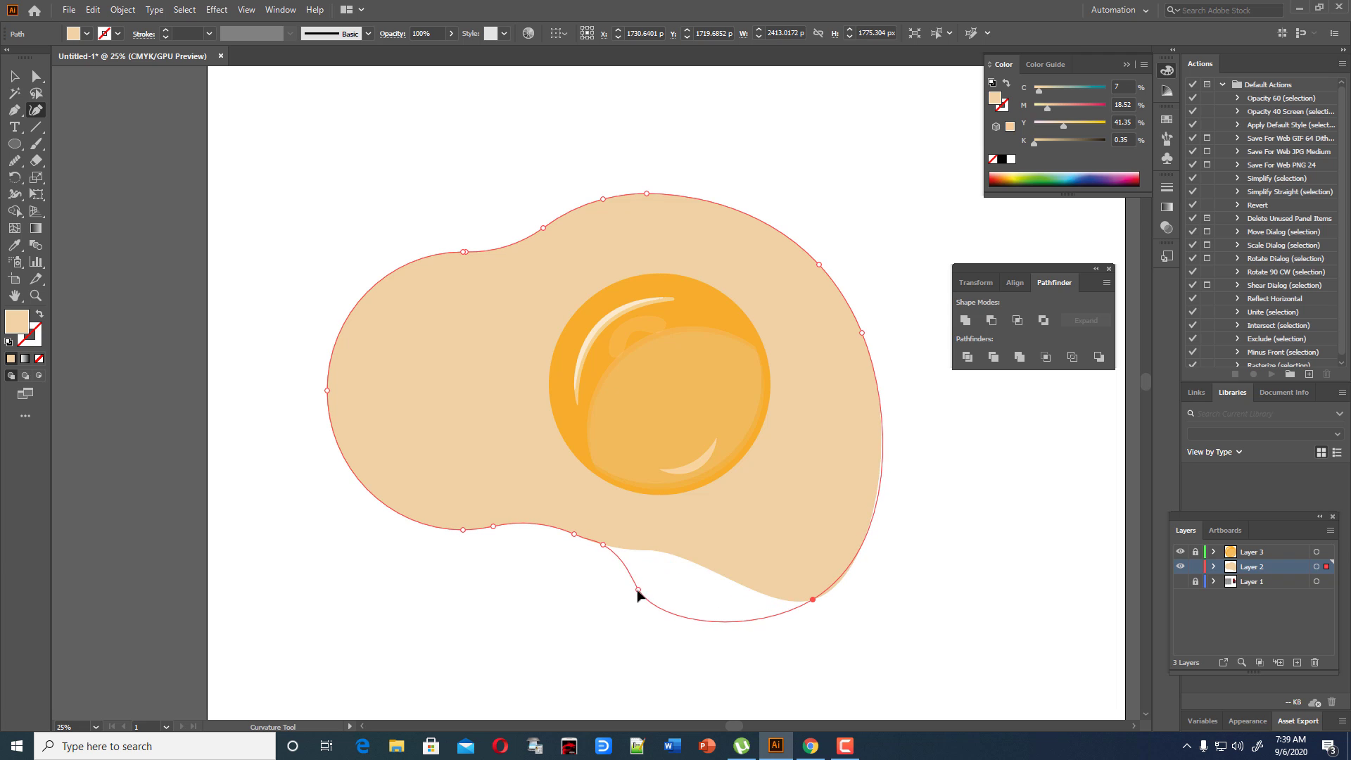
drag(813, 600, 817, 607)
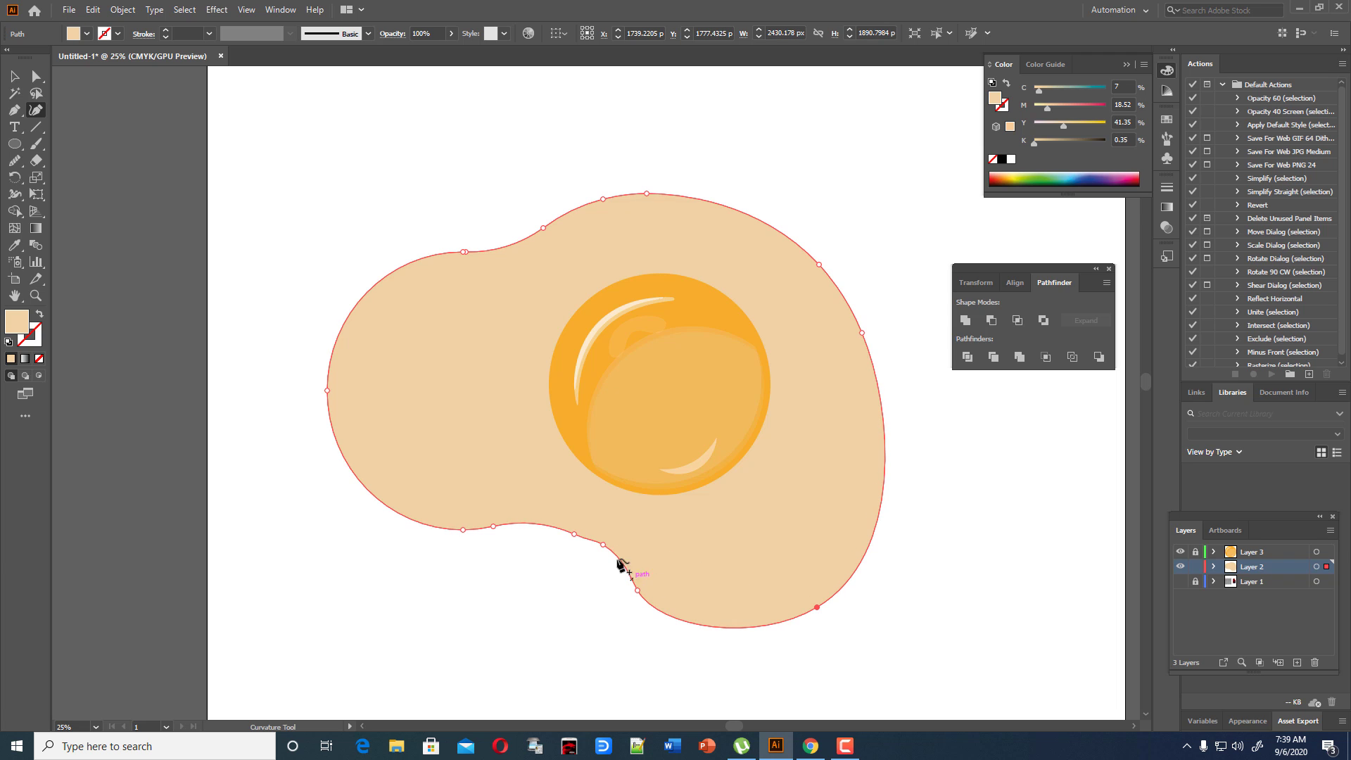
Reposition and add curve points along the lobe's left edge to shape a rounded inward notch beside it.
drag(603, 544, 613, 604)
drag(602, 552, 599, 609)
drag(598, 560, 585, 561)
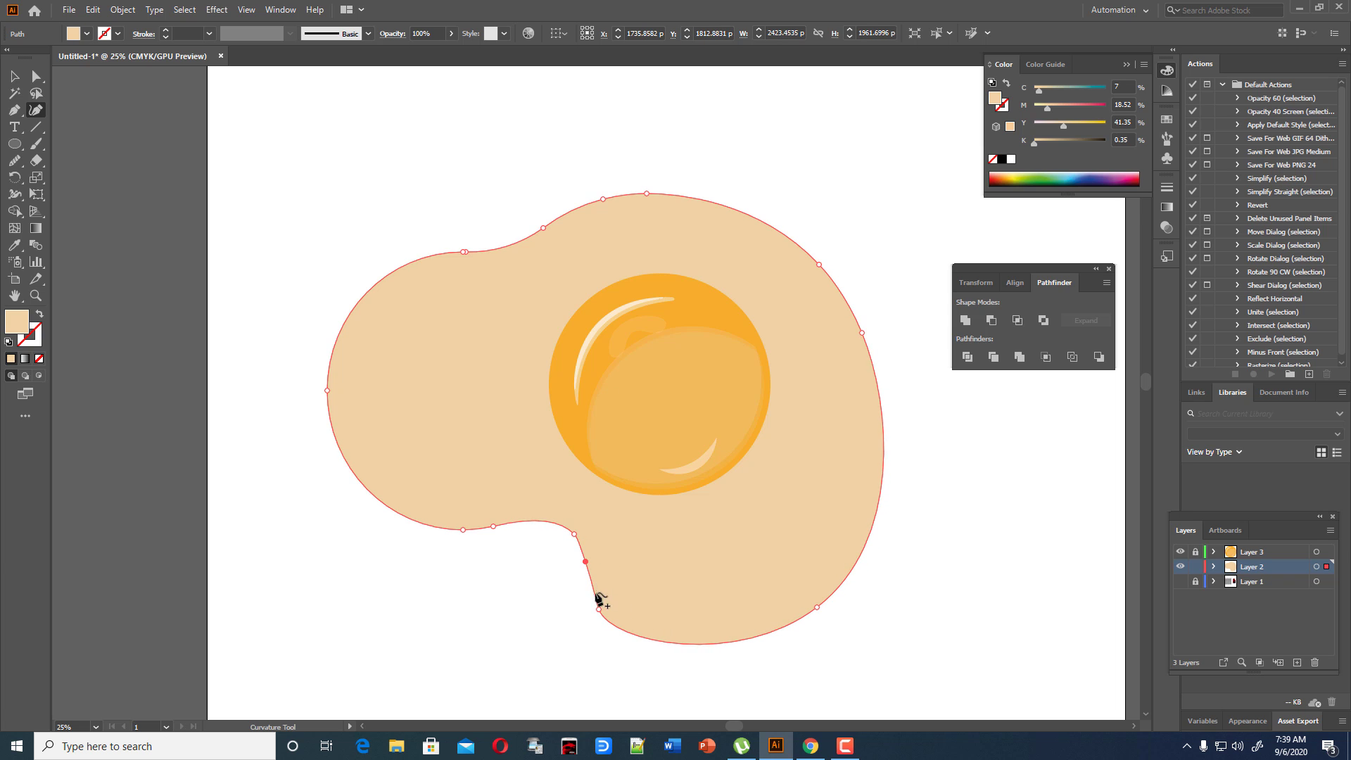
drag(598, 610, 593, 558)
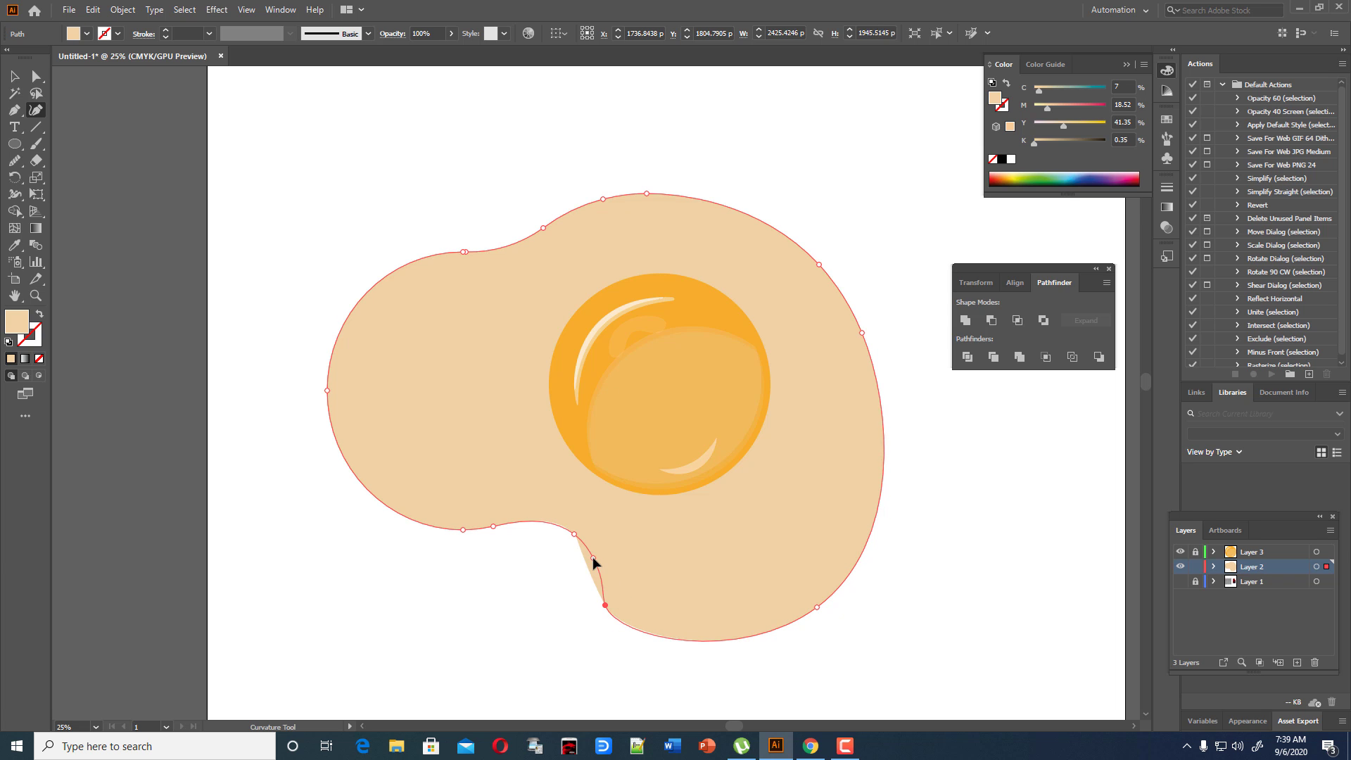
drag(604, 605, 599, 595)
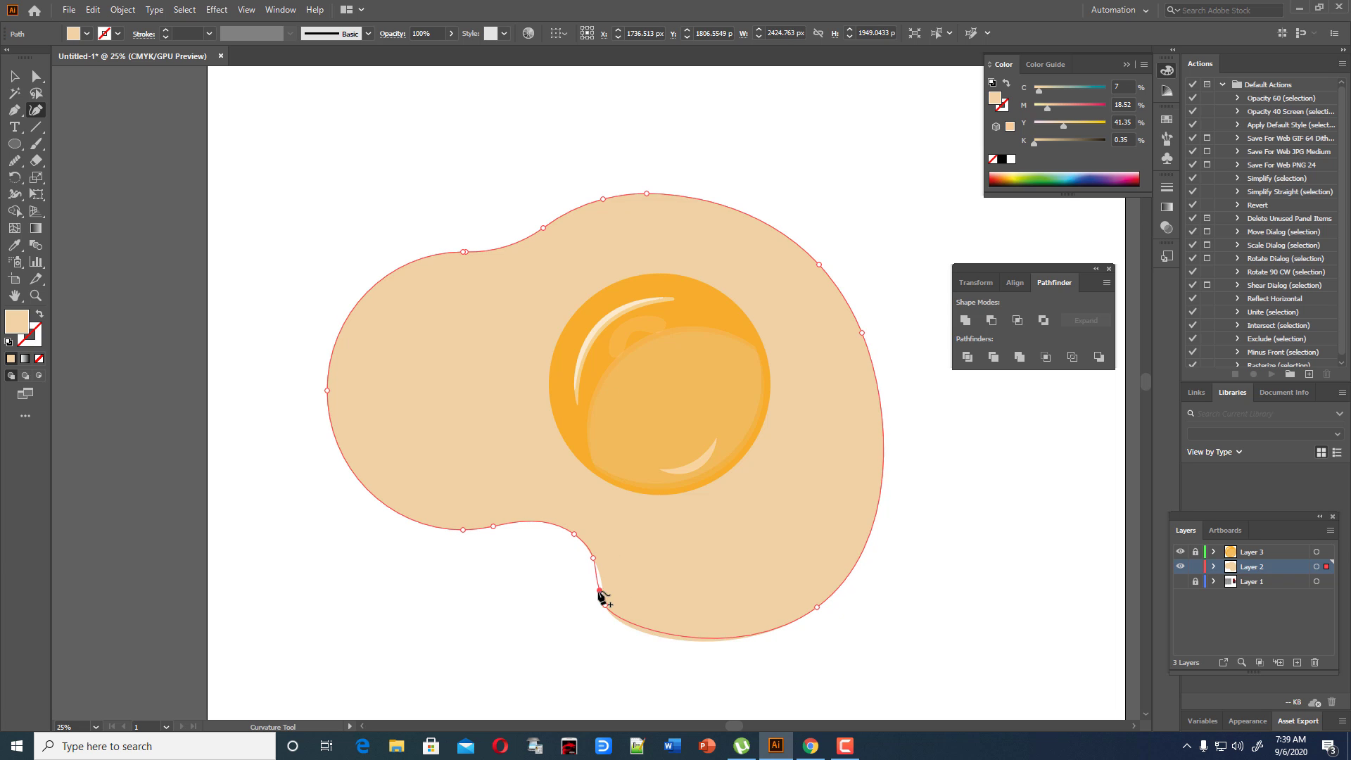
click(632, 631)
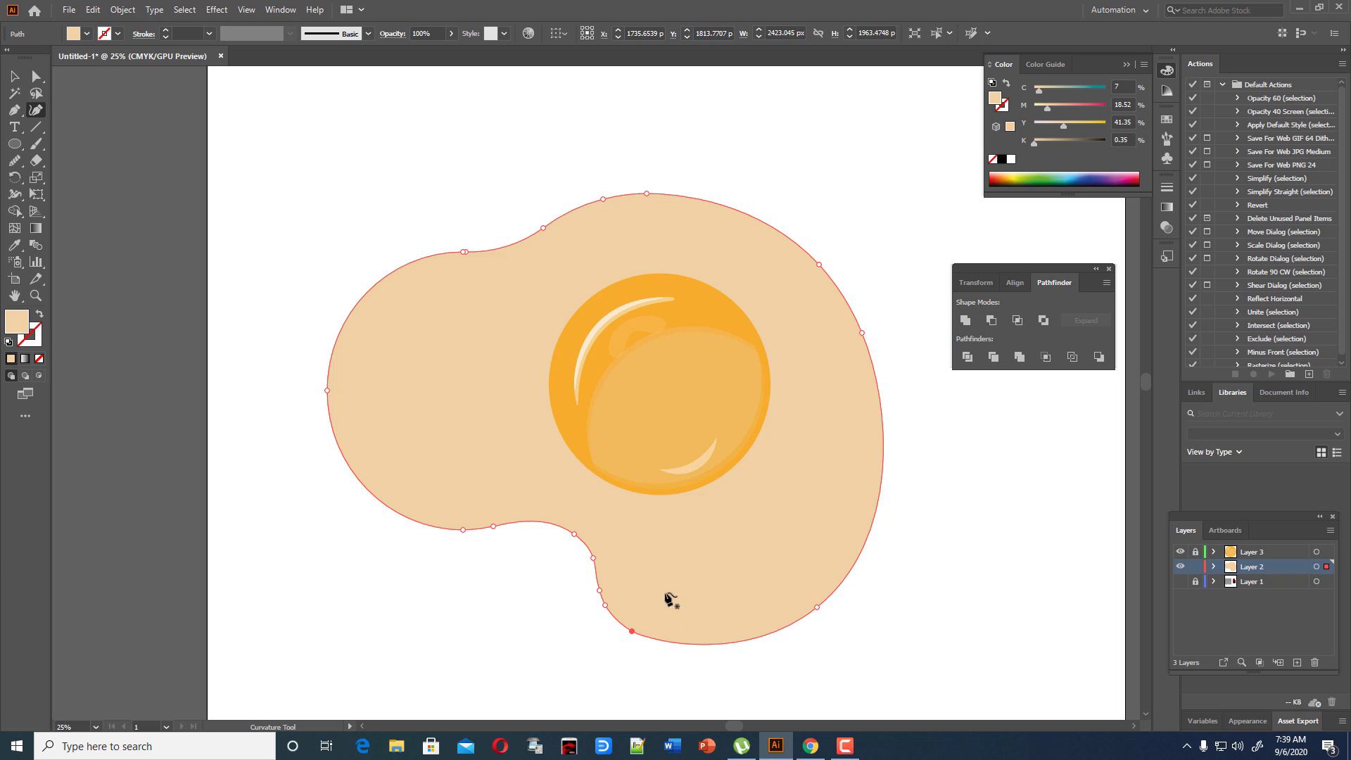
click(591, 557)
Shift the blob slightly left and move its leftmost anchor point outward to about X 433, Y 1695 px.
click(36, 76)
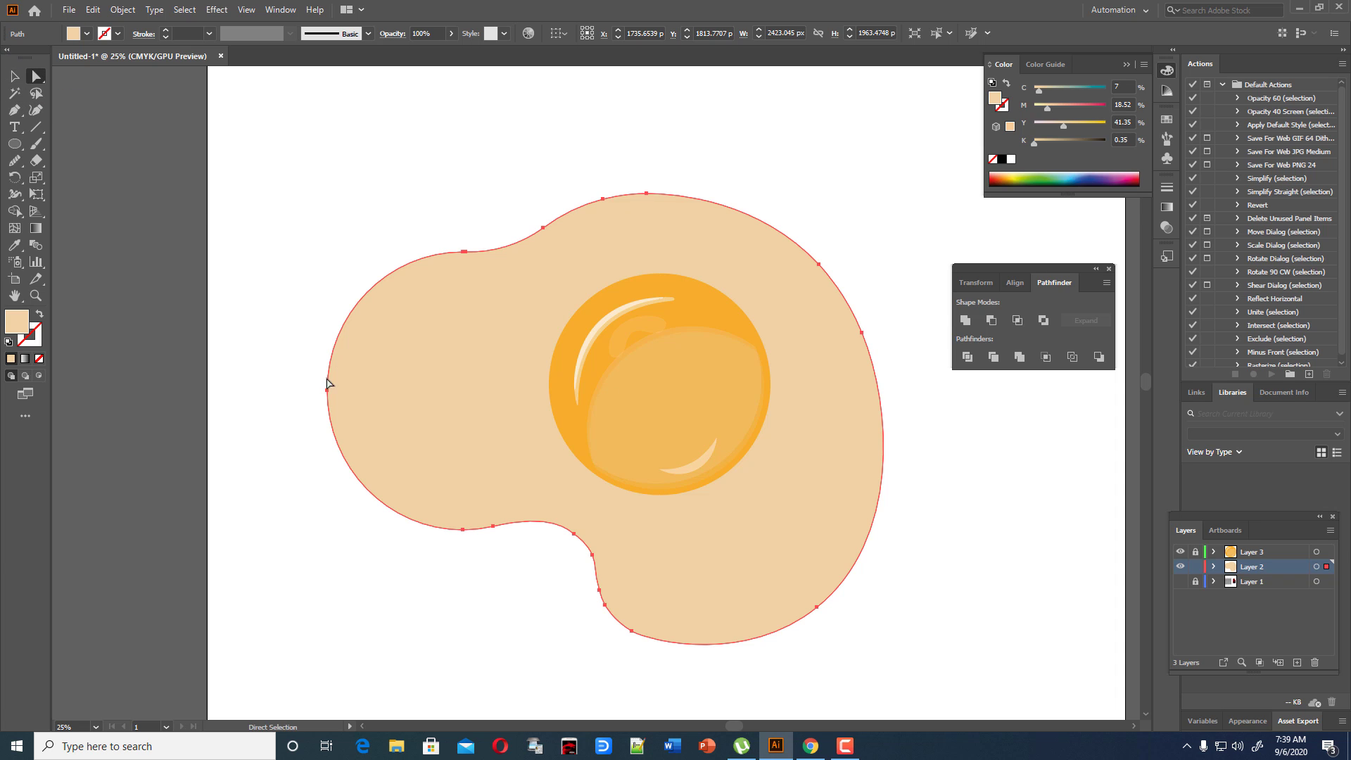
drag(327, 391, 316, 392)
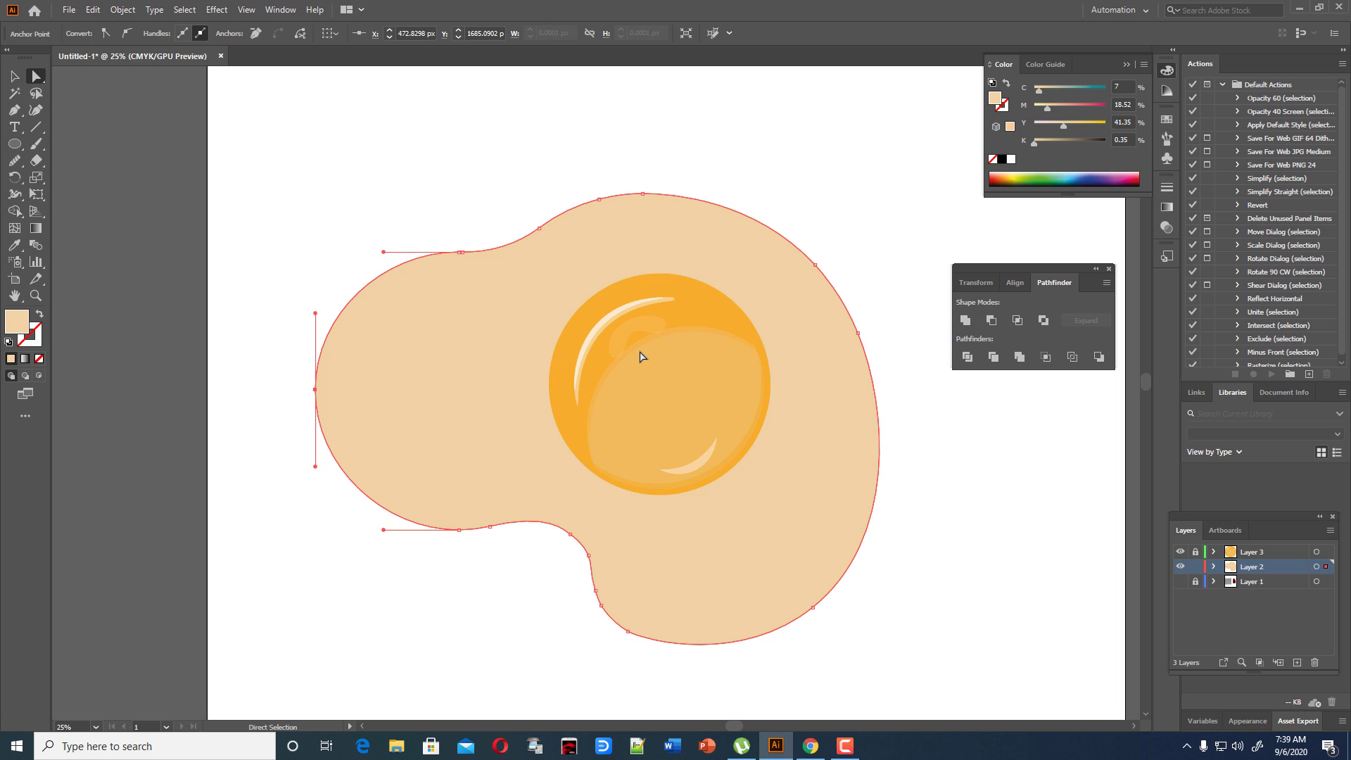
key(Left)
key(Left)
key(Left)
key(Left)
key(Left)
key(Left)
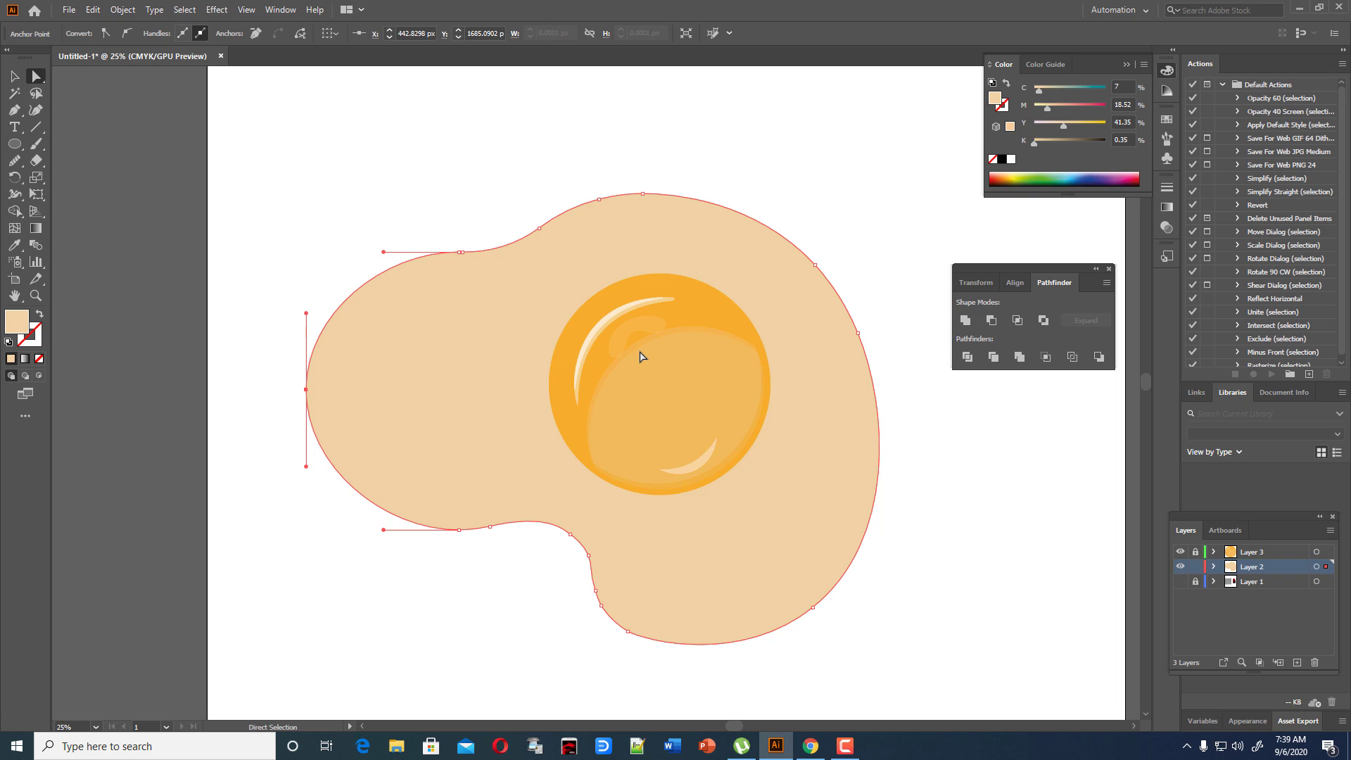
key(Left)
key(Left)
key(Left)
key(Left)
key(Left)
key(Left)
key(Left)
key(Left)
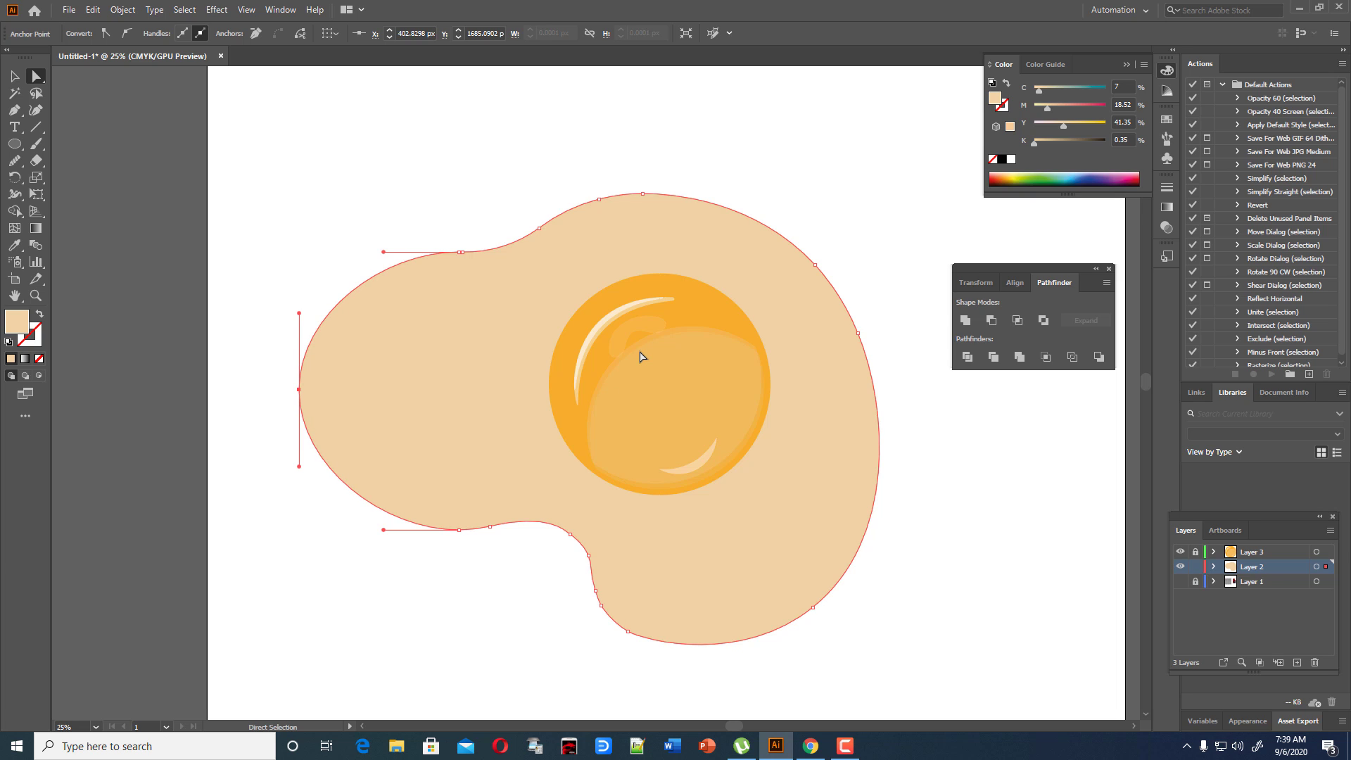
key(Down)
key(Down)
key(Down)
key(Down)
key(Up)
key(Up)
key(Right)
key(Right)
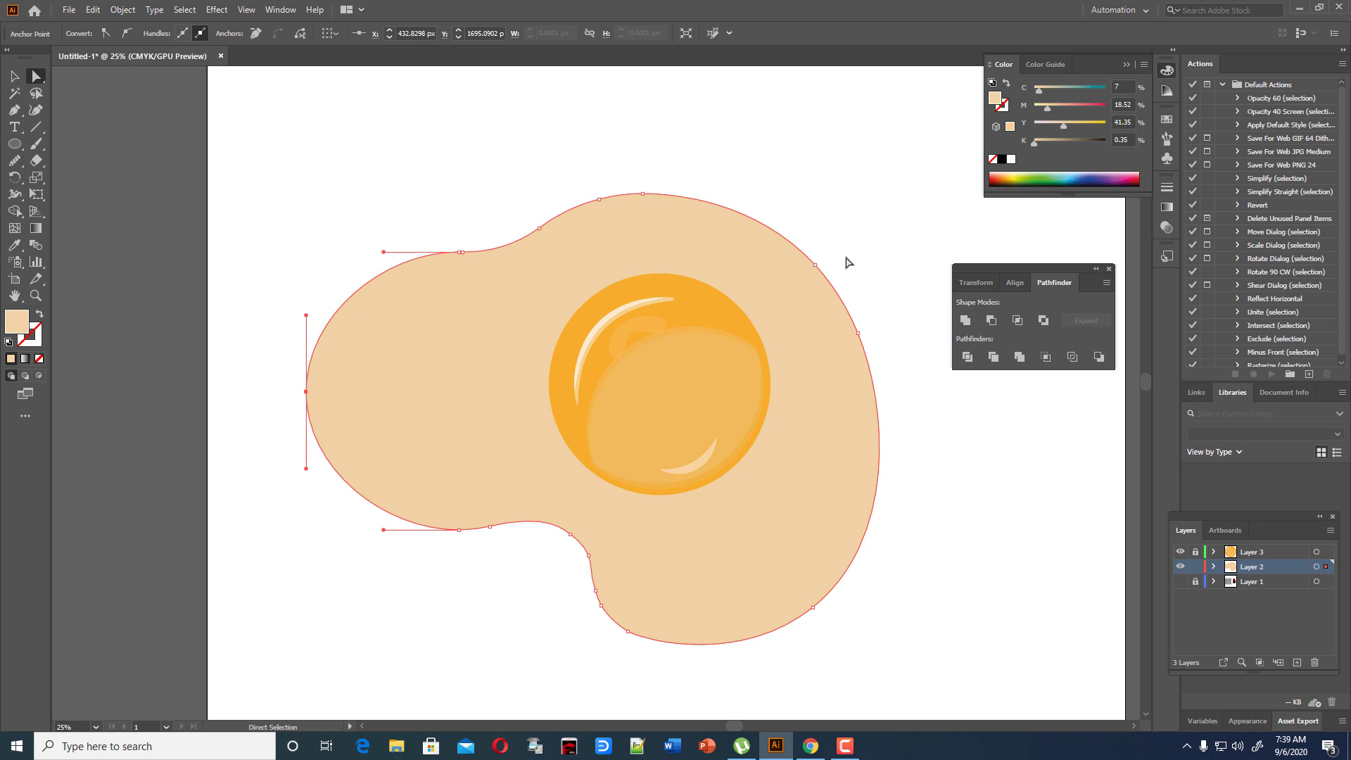
Nudge the curve segment at the blob's upper edge slightly upward and deselect the shape.
click(647, 196)
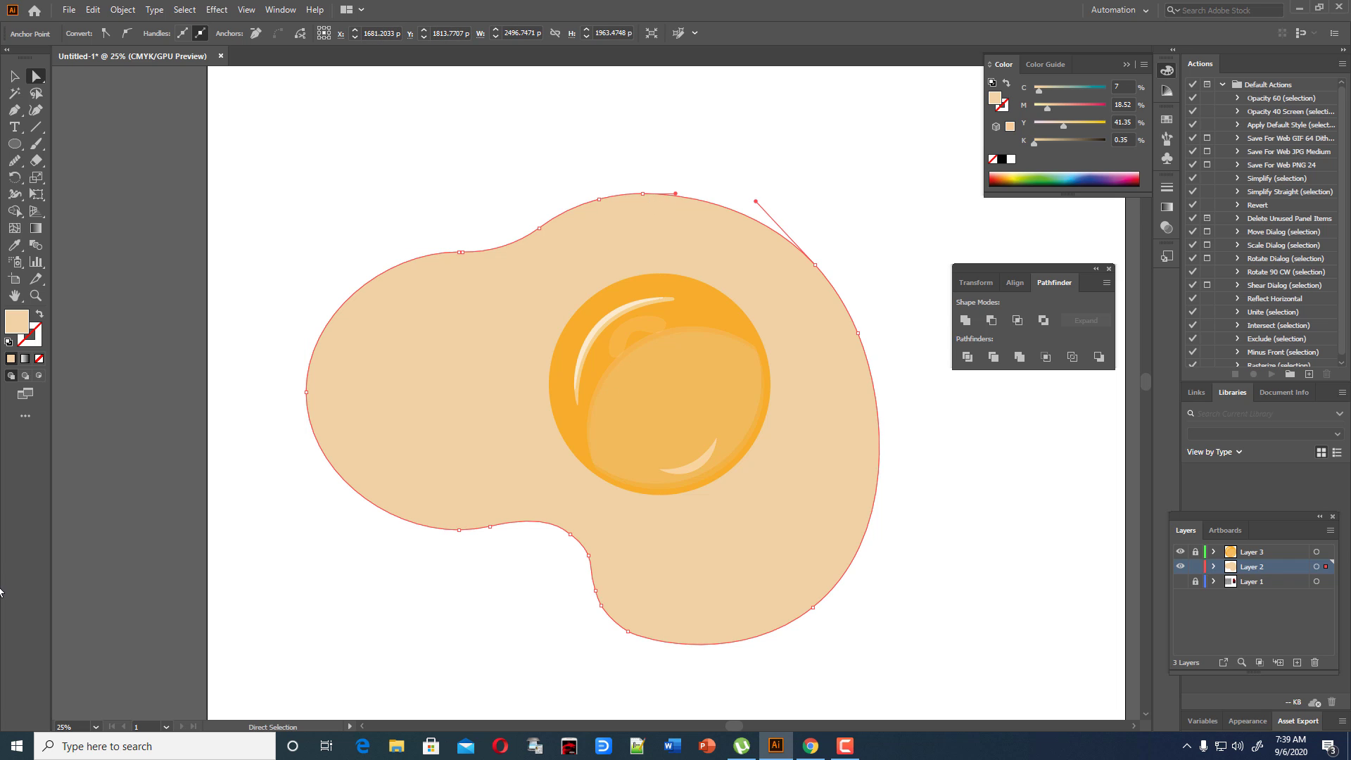
key(Up)
click(448, 205)
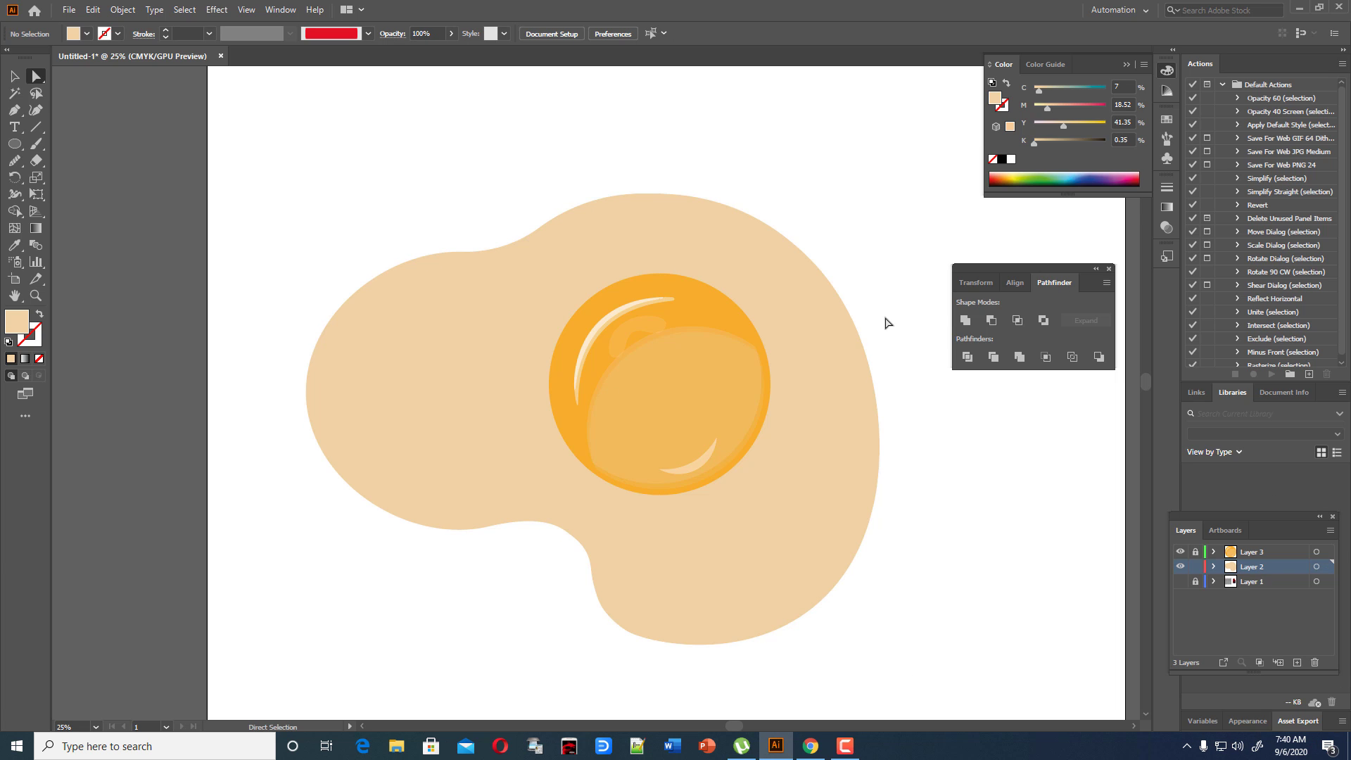
Sample the artboard's white as the blob's fill and darken it to light grey with 10% black.
click(820, 358)
click(14, 245)
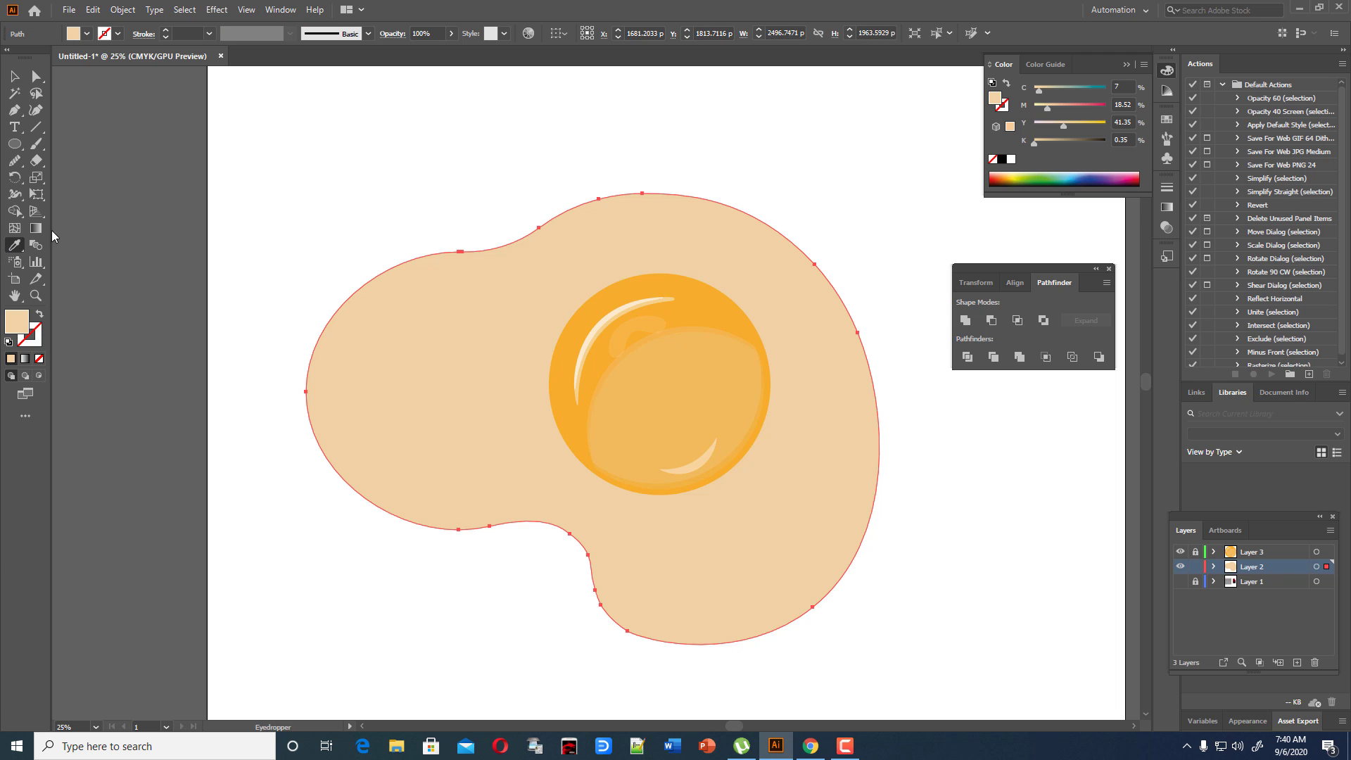
click(372, 184)
double_click(14, 322)
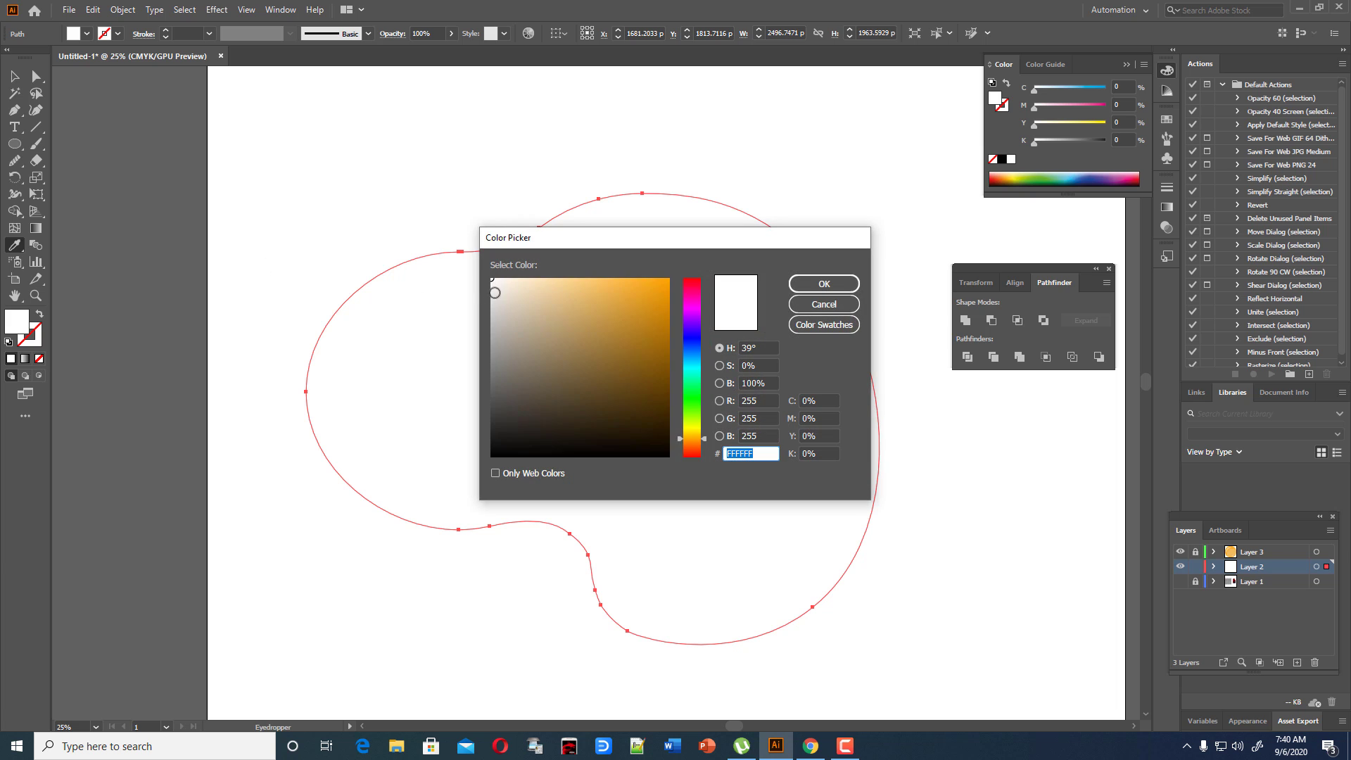
click(810, 453)
key(Up)
key(Up)
key(Up)
key(Up)
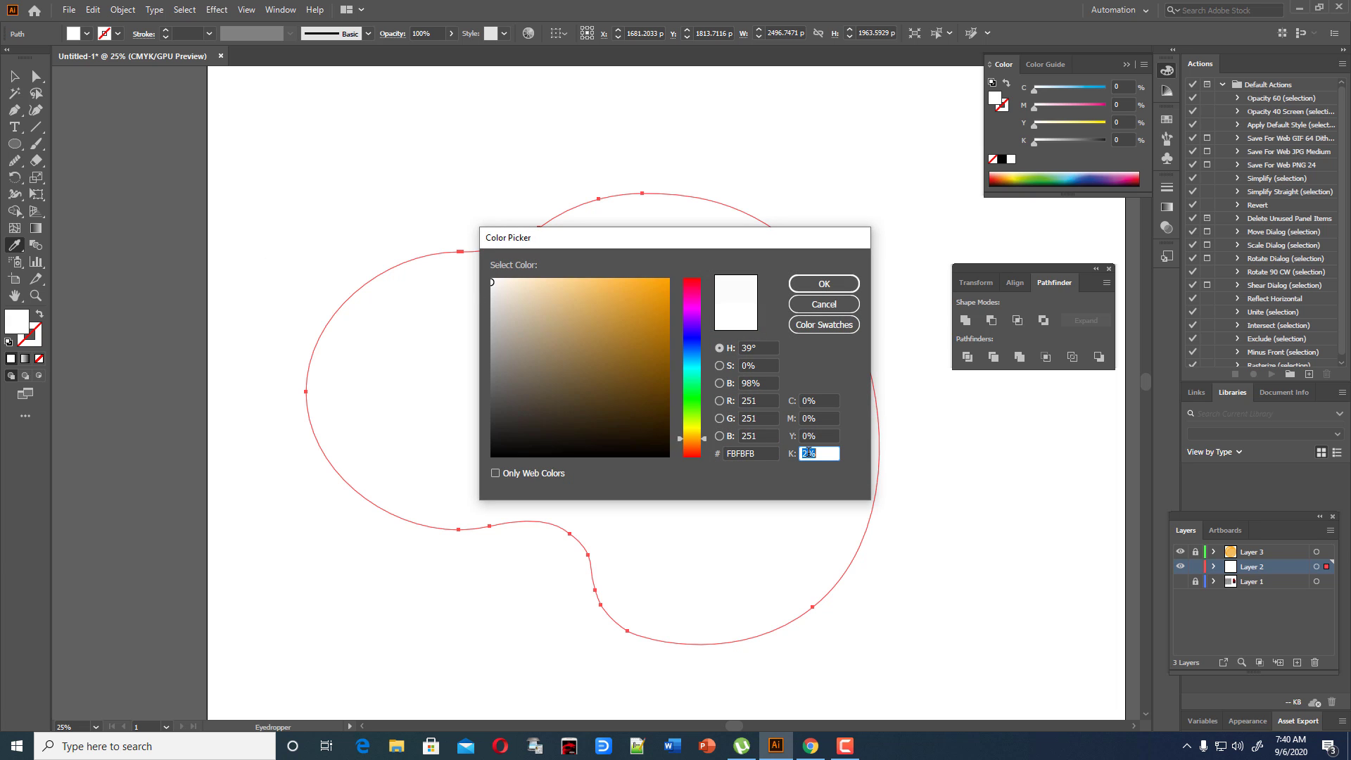
key(Up)
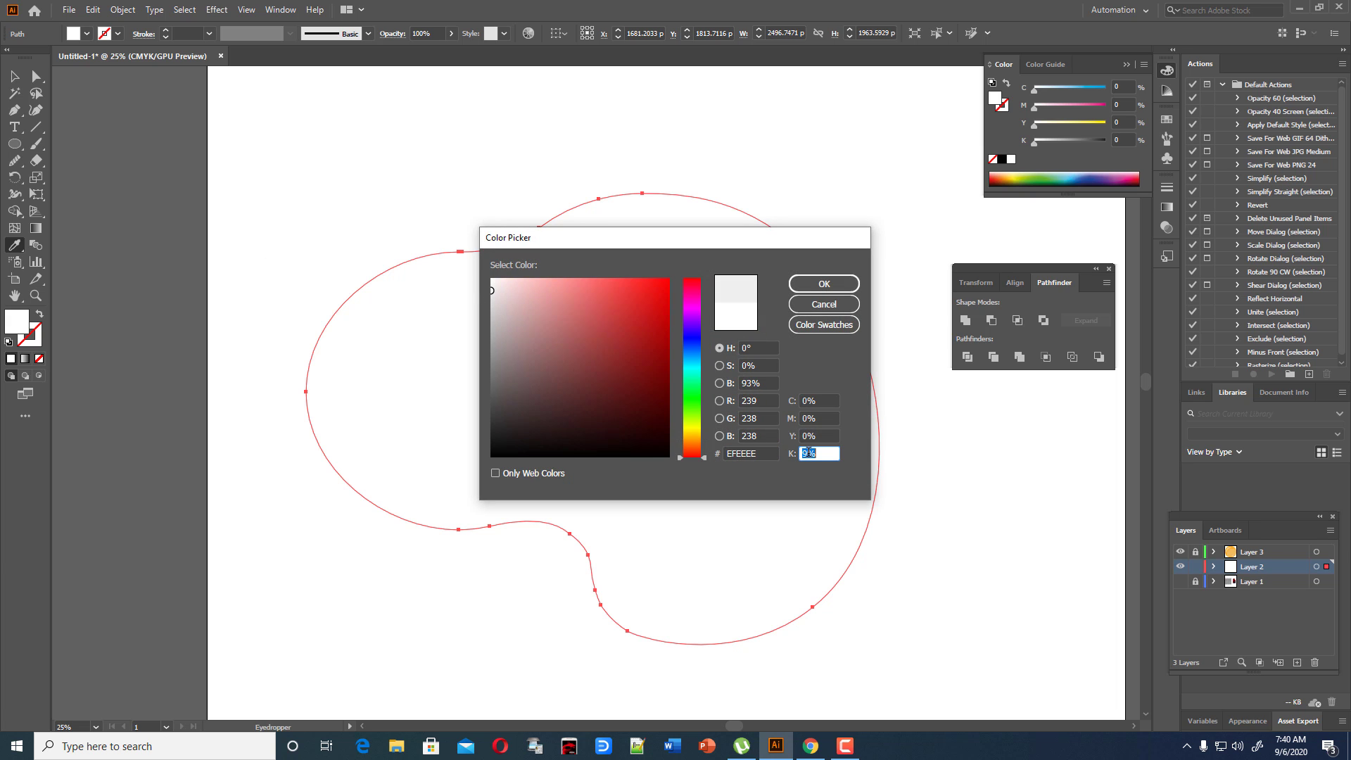
key(Up)
click(824, 284)
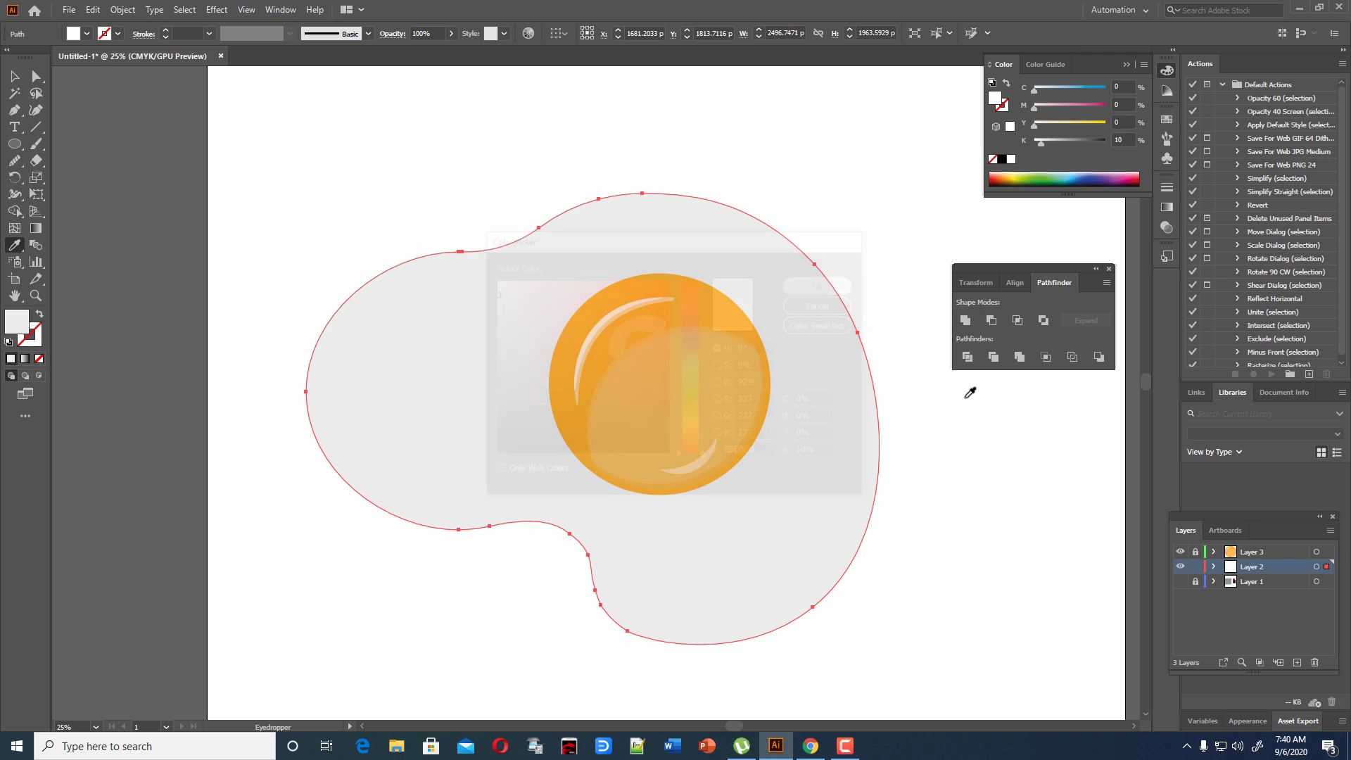
Try the artboard's white as the blob's fill, undo that fill change, and deselect the blob.
click(335, 197)
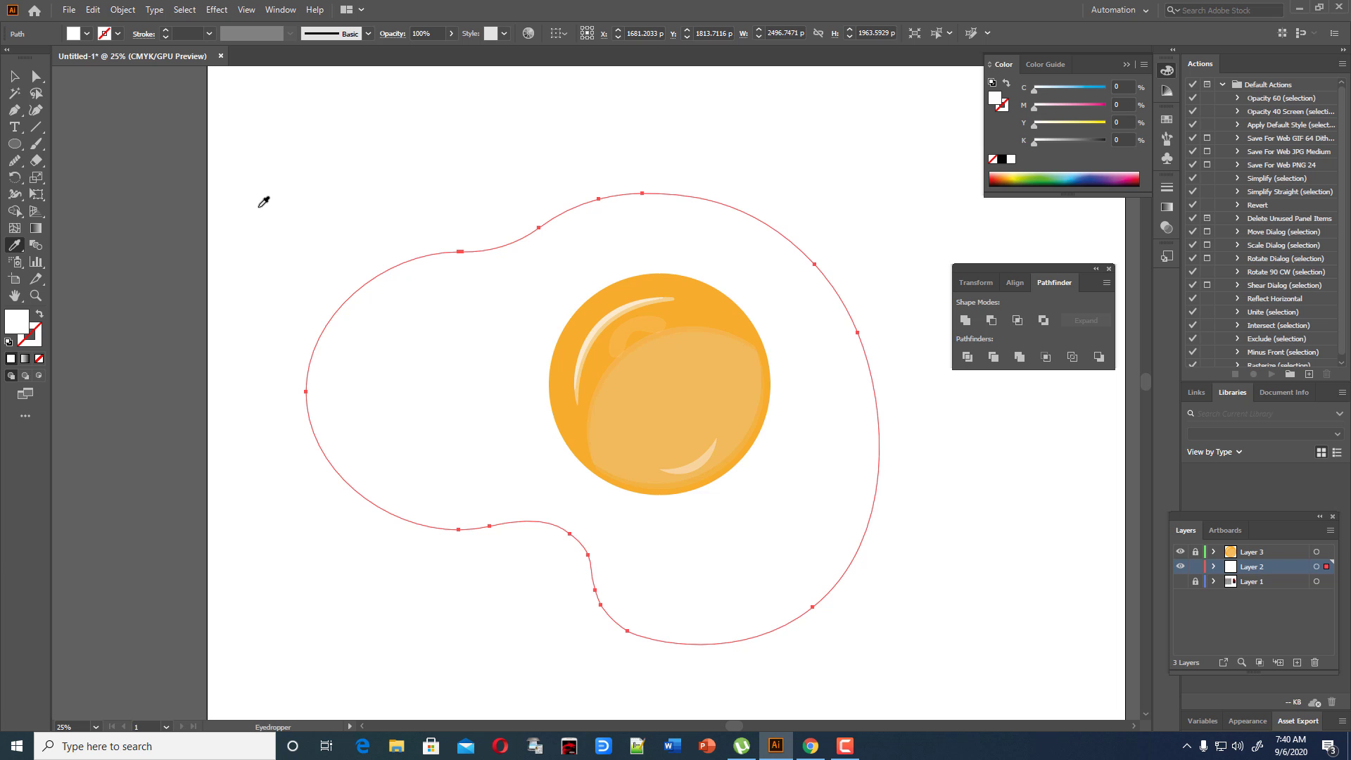
key(ctrl+z)
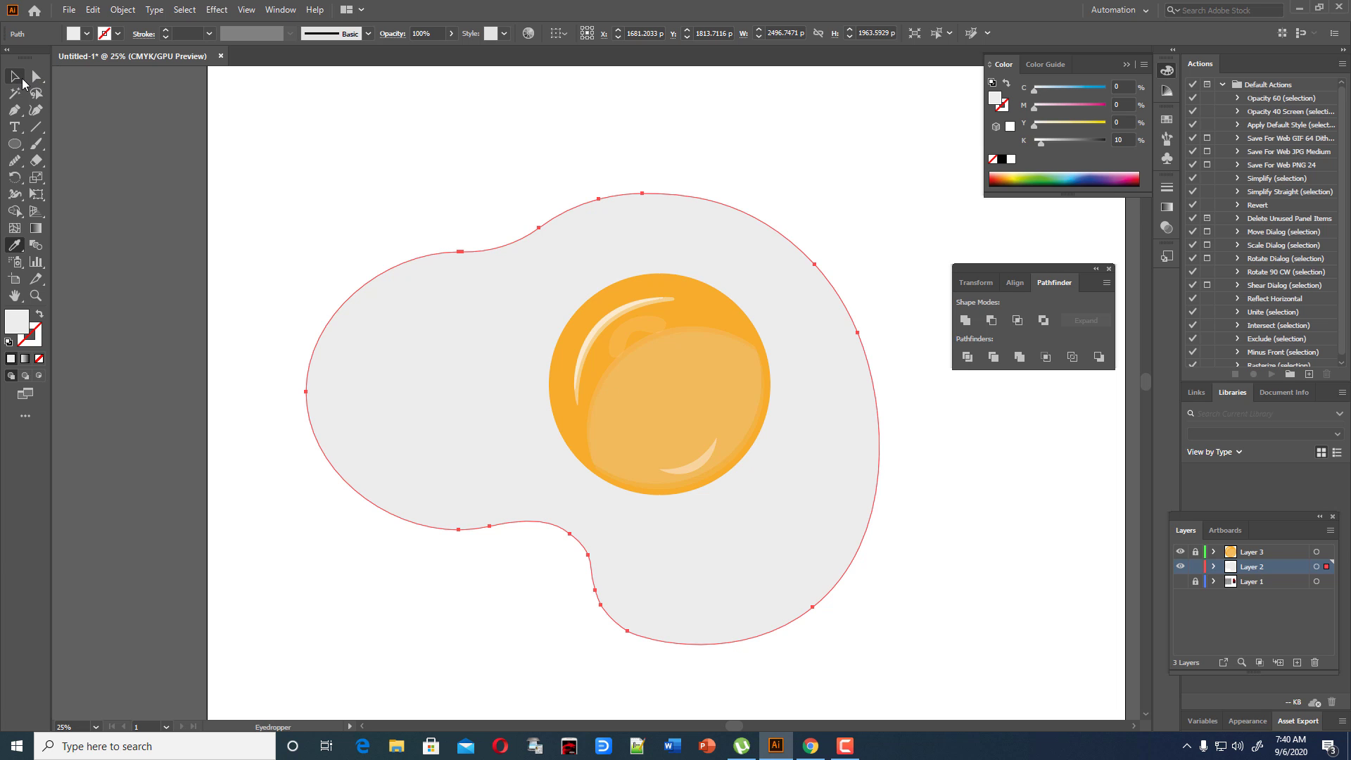
key(v)
click(519, 159)
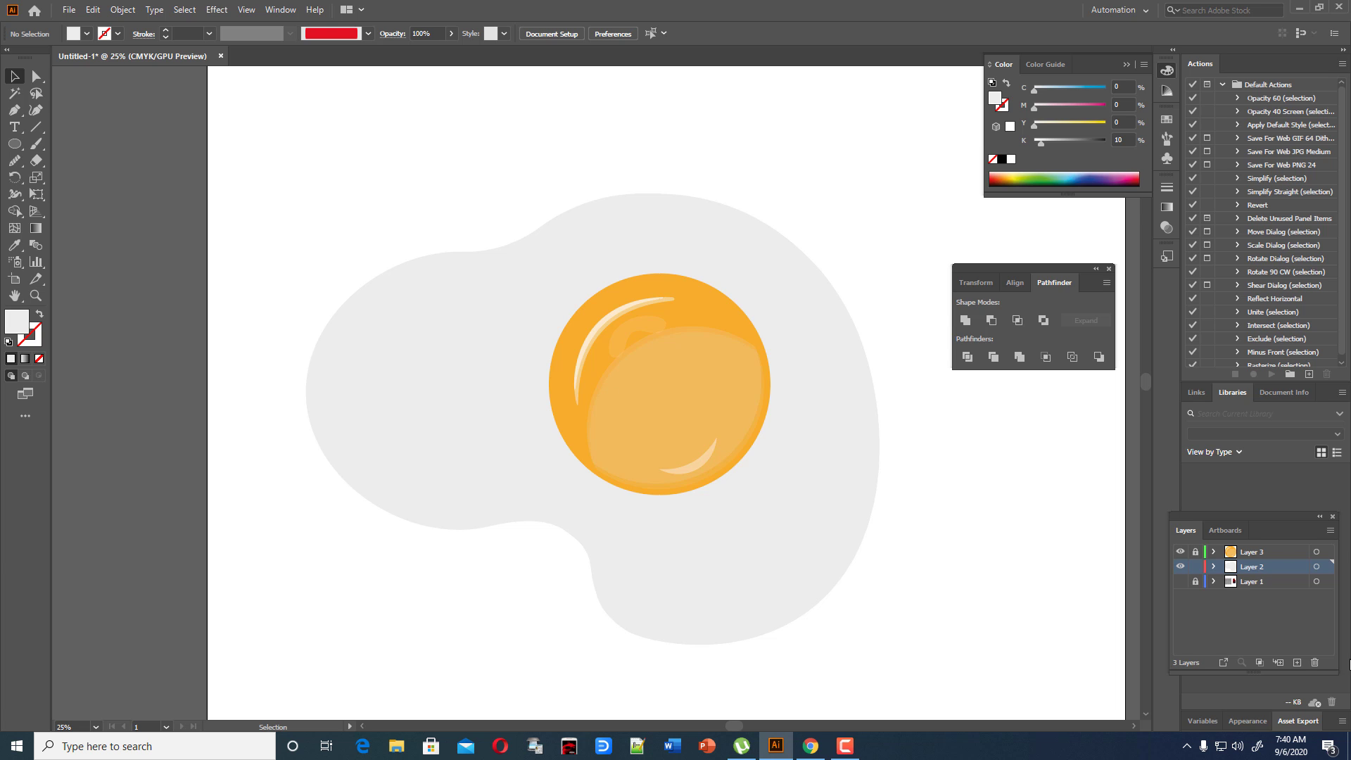
Select the grey blob and smooth its outline along the lower inward curve with the Smooth tool.
click(626, 553)
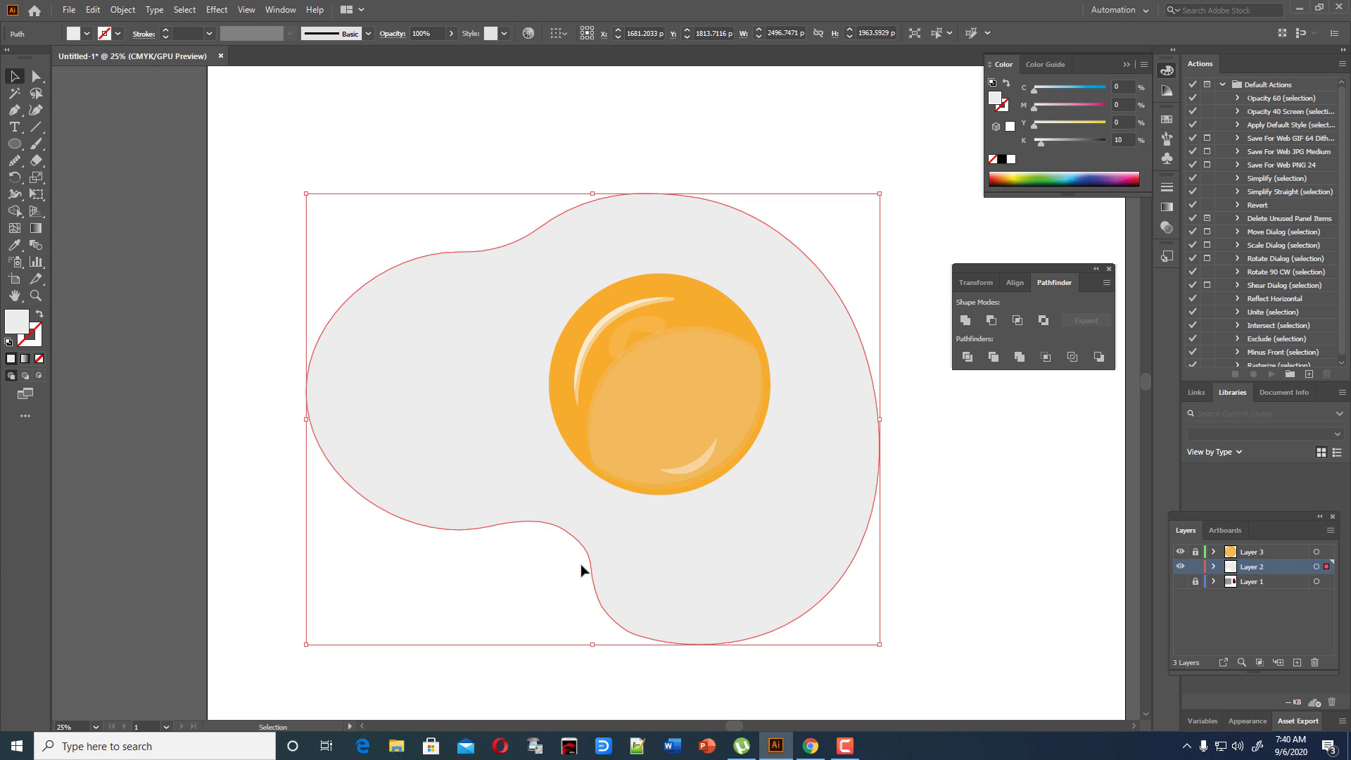
click(35, 110)
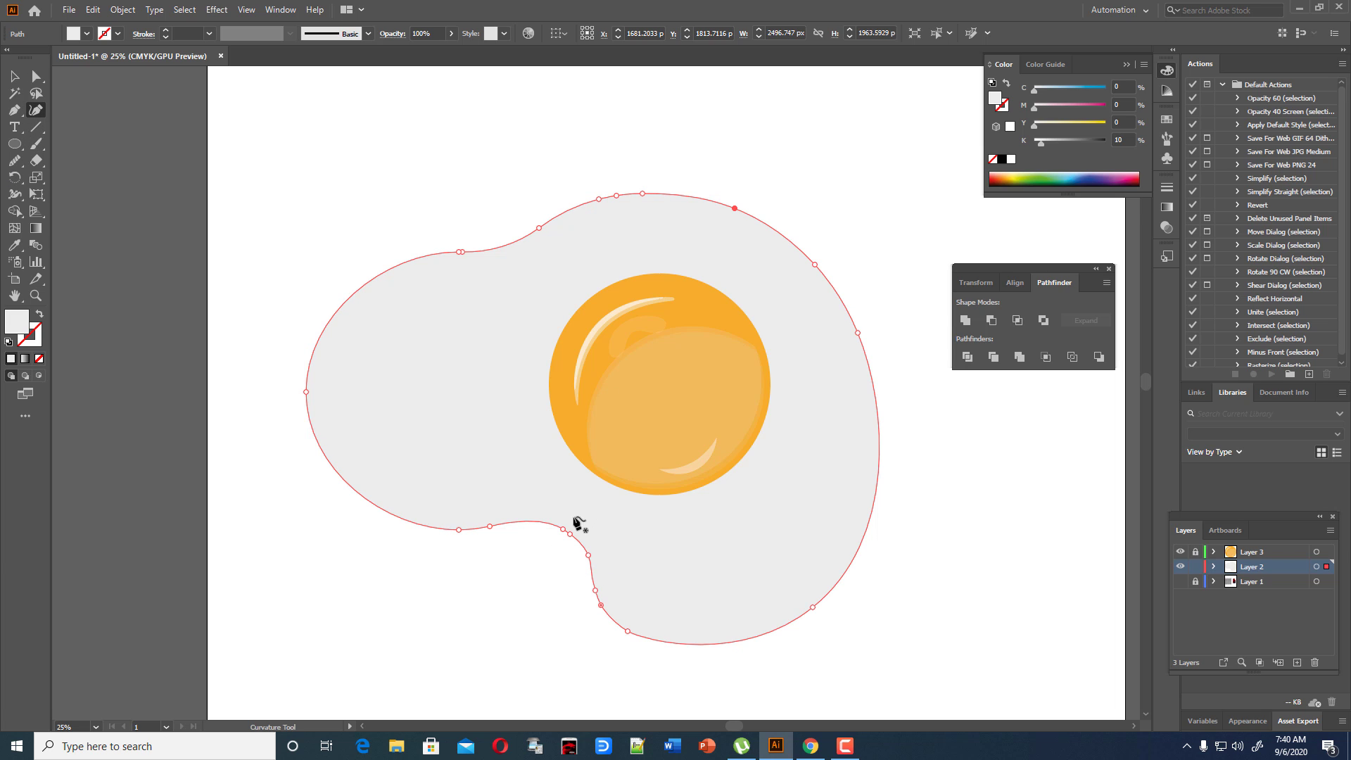
click(11, 162)
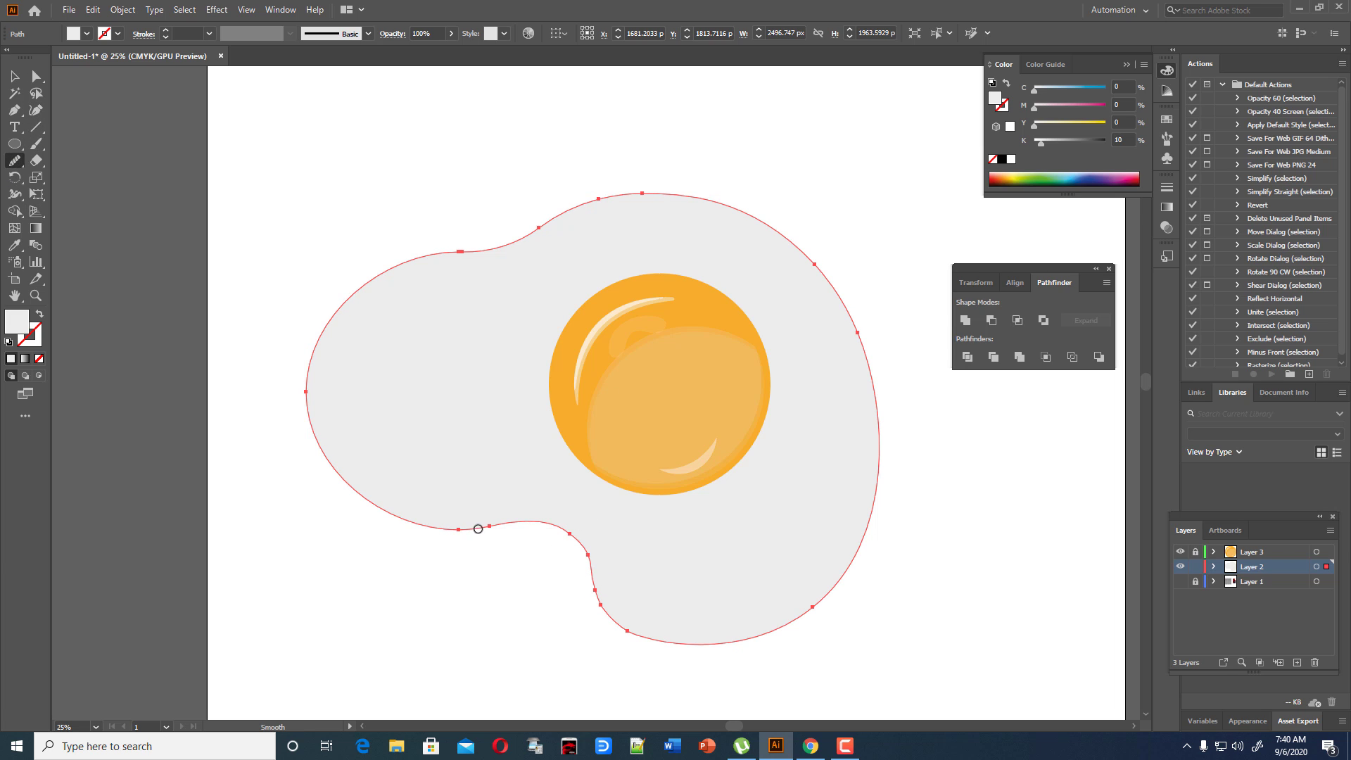
mouse_move(477, 529)
mouse_down()
mouse_move(579, 564)
mouse_move(492, 516)
mouse_move(609, 612)
mouse_move(536, 521)
mouse_move(609, 610)
mouse_move(549, 526)
mouse_up()
Draw a light grey ellipse about 524 by 506 px over the blob's lower notch and move it slightly up and right.
click(15, 144)
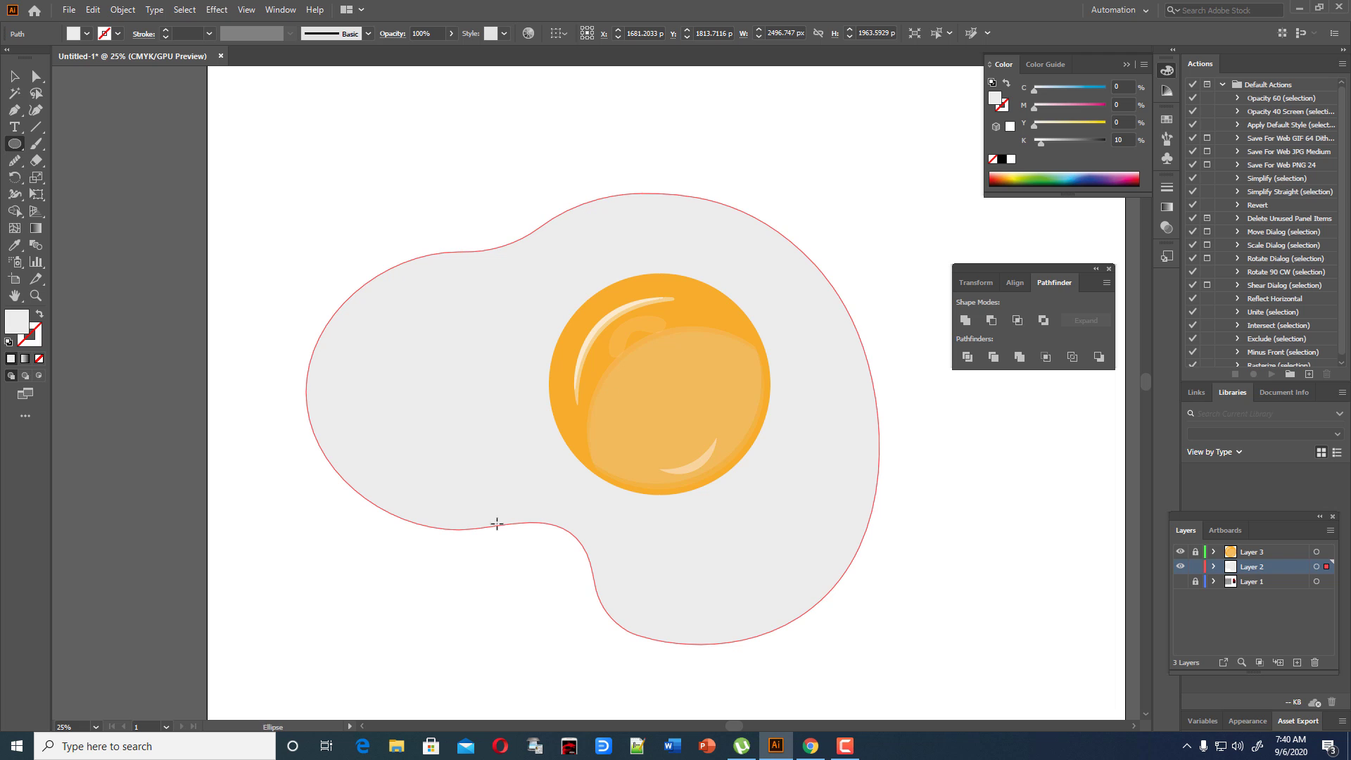
drag(489, 505, 609, 605)
drag(609, 505, 610, 490)
drag(592, 548, 595, 535)
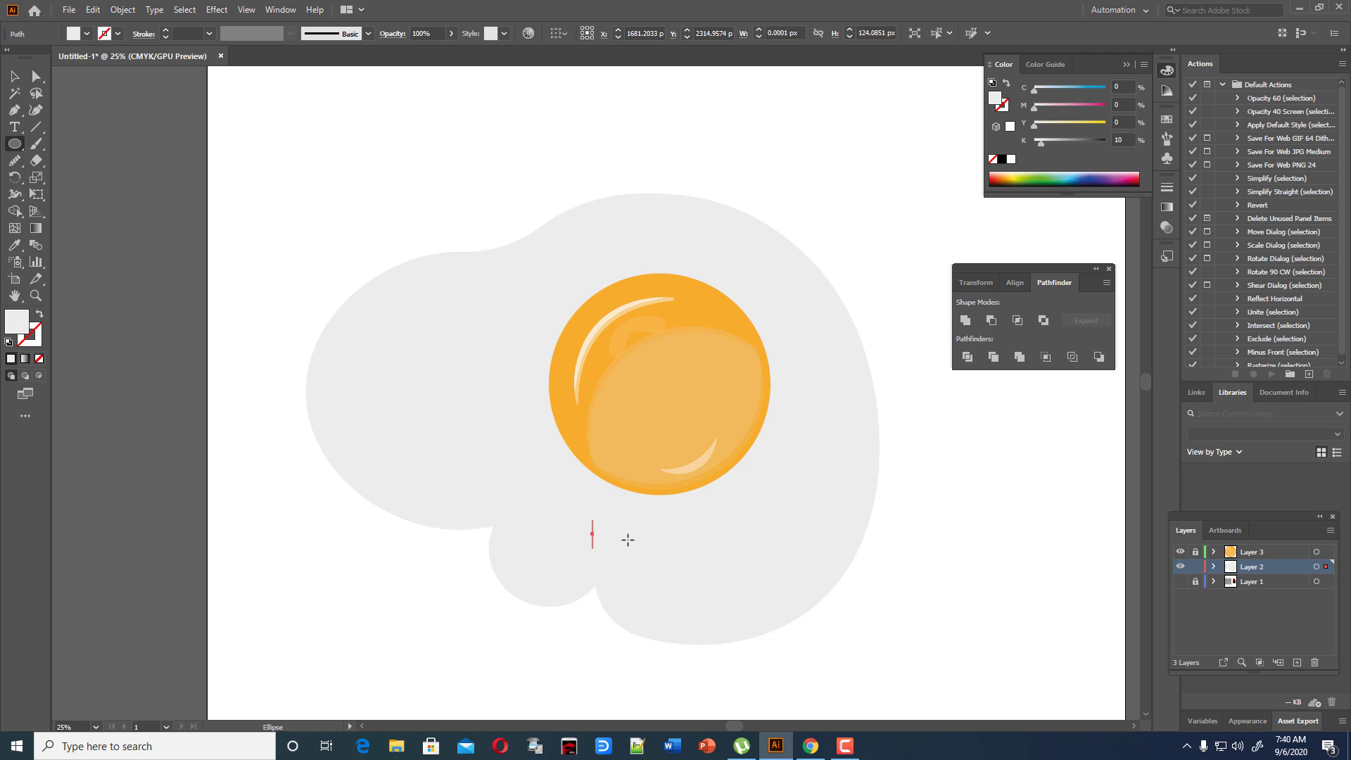
key(ctrl+z)
click(14, 76)
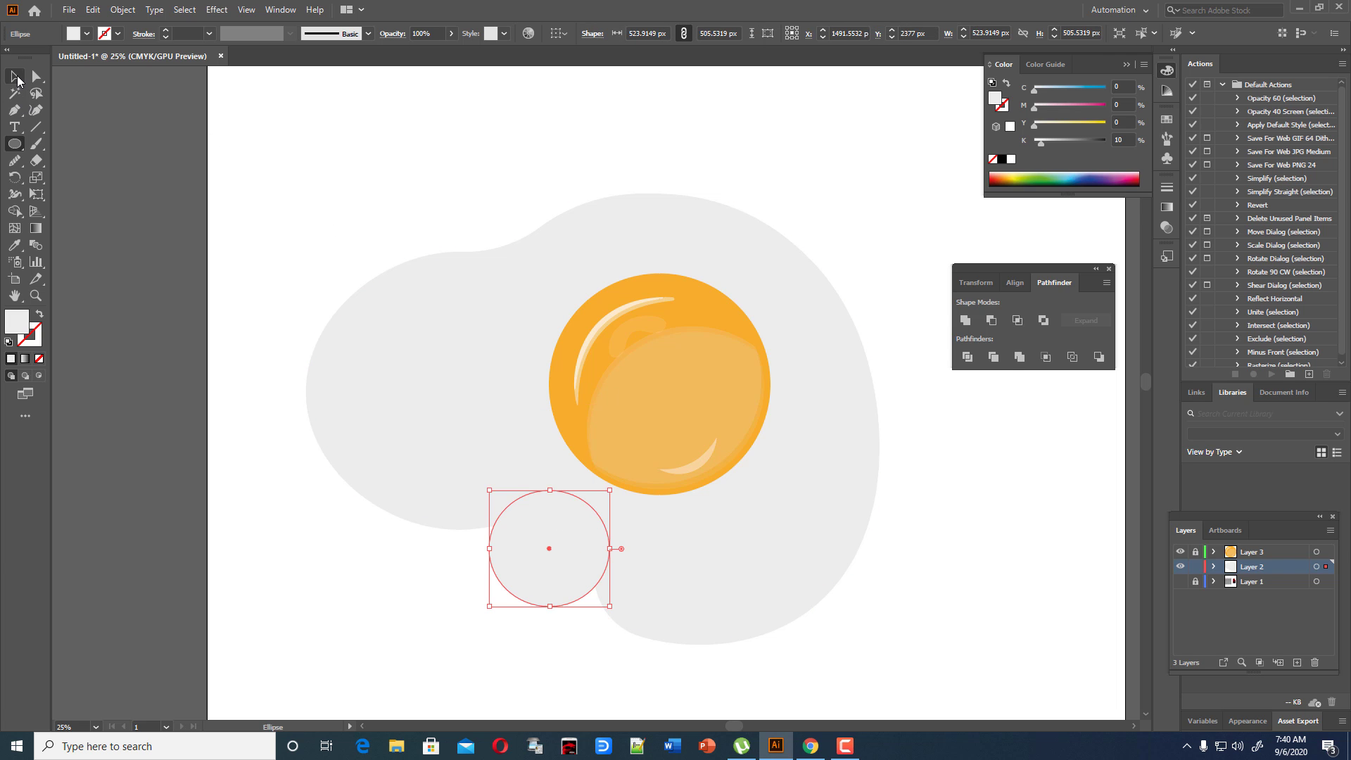
drag(552, 561, 561, 543)
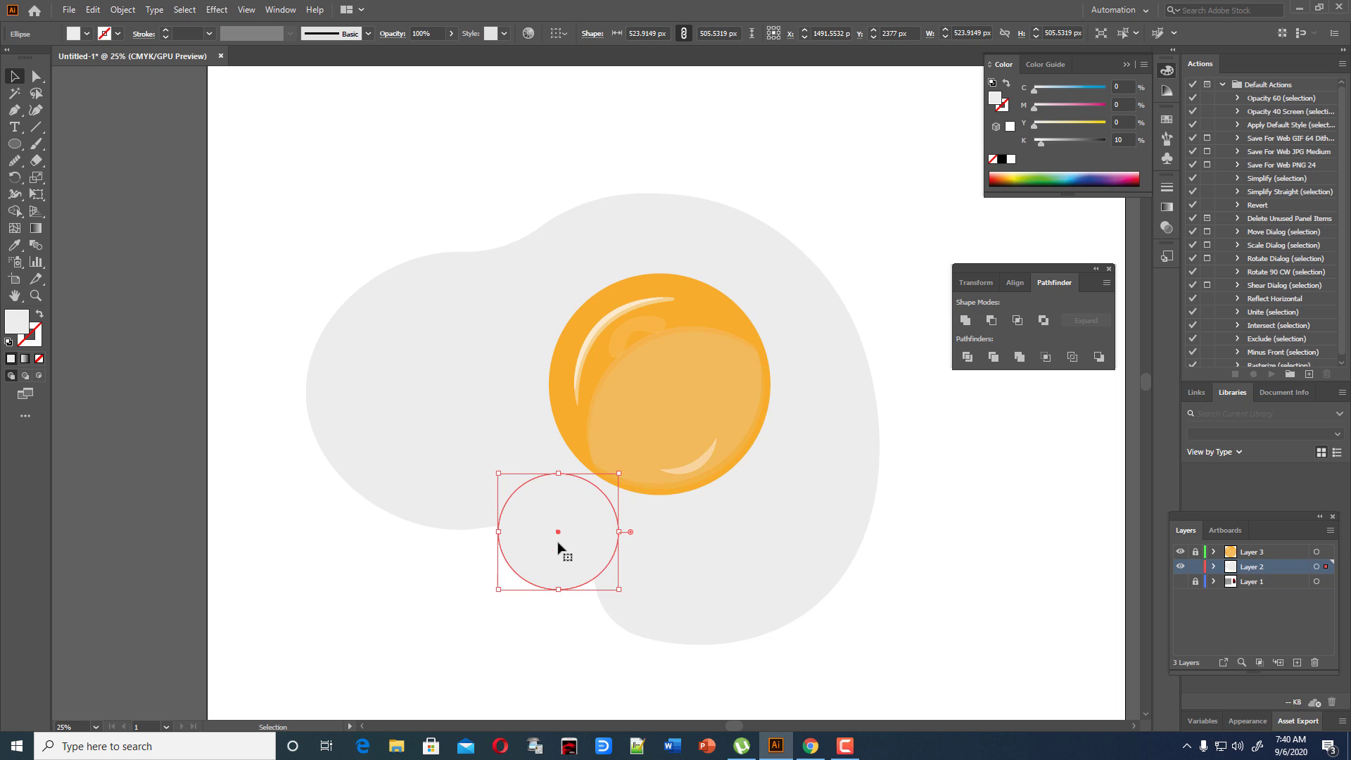
Reshape the ellipse's anchor points and handles into a curved patch bridging the egg white's lower notch.
click(37, 76)
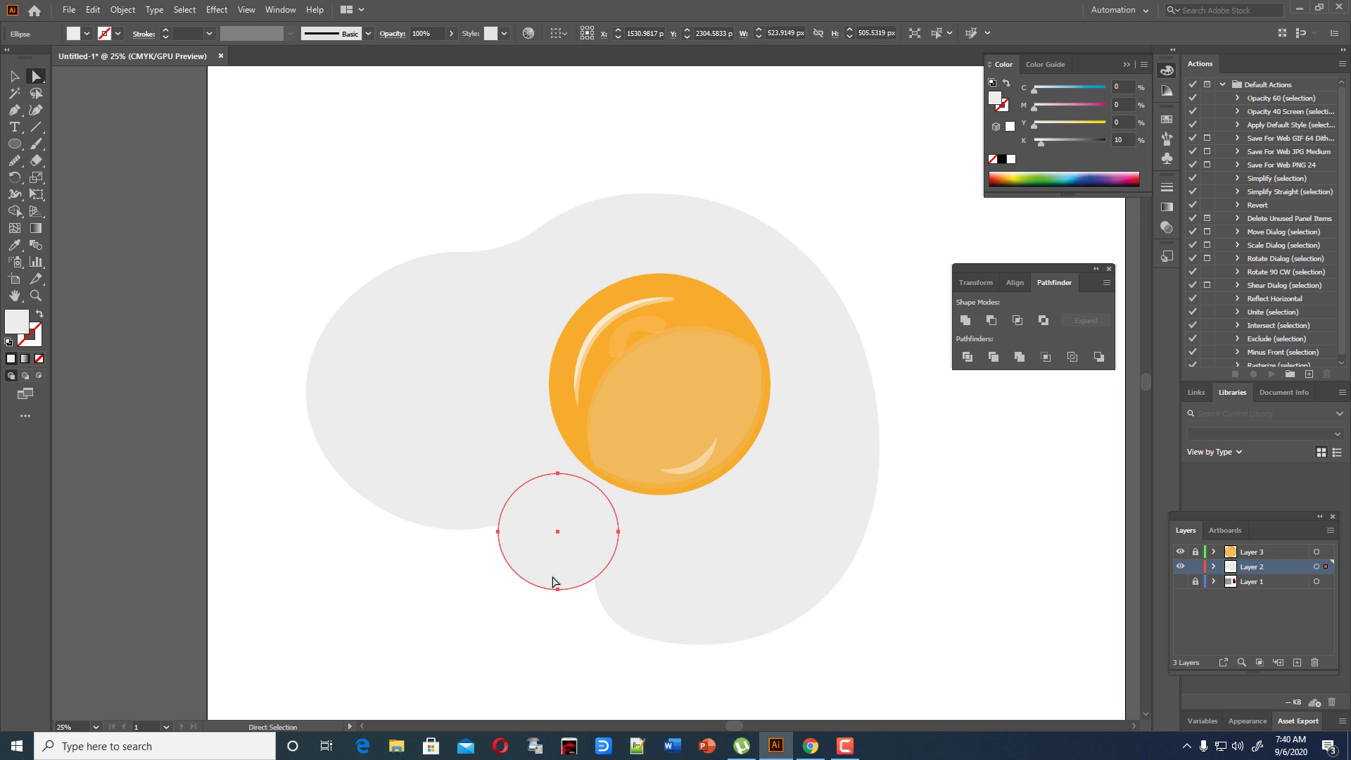
drag(498, 570, 499, 499)
drag(617, 554, 385, 500)
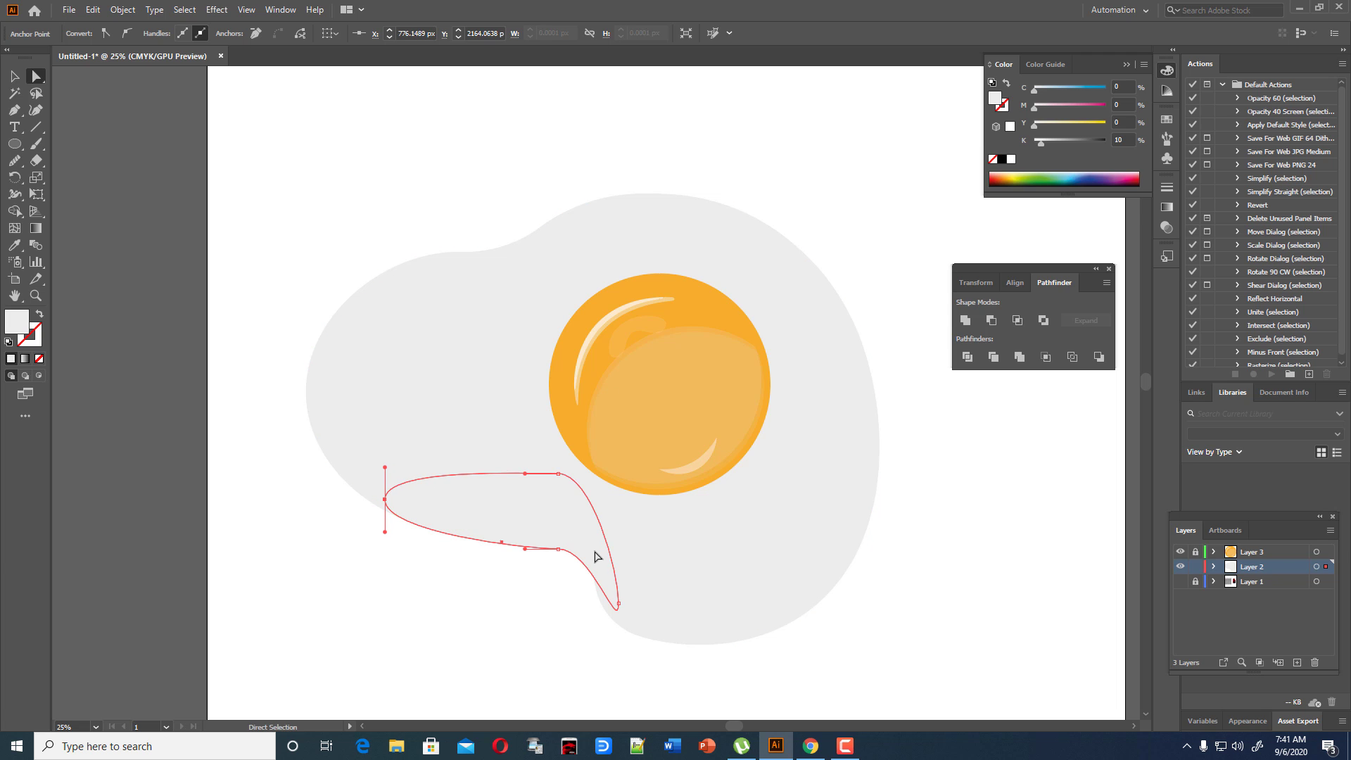
drag(560, 480, 579, 478)
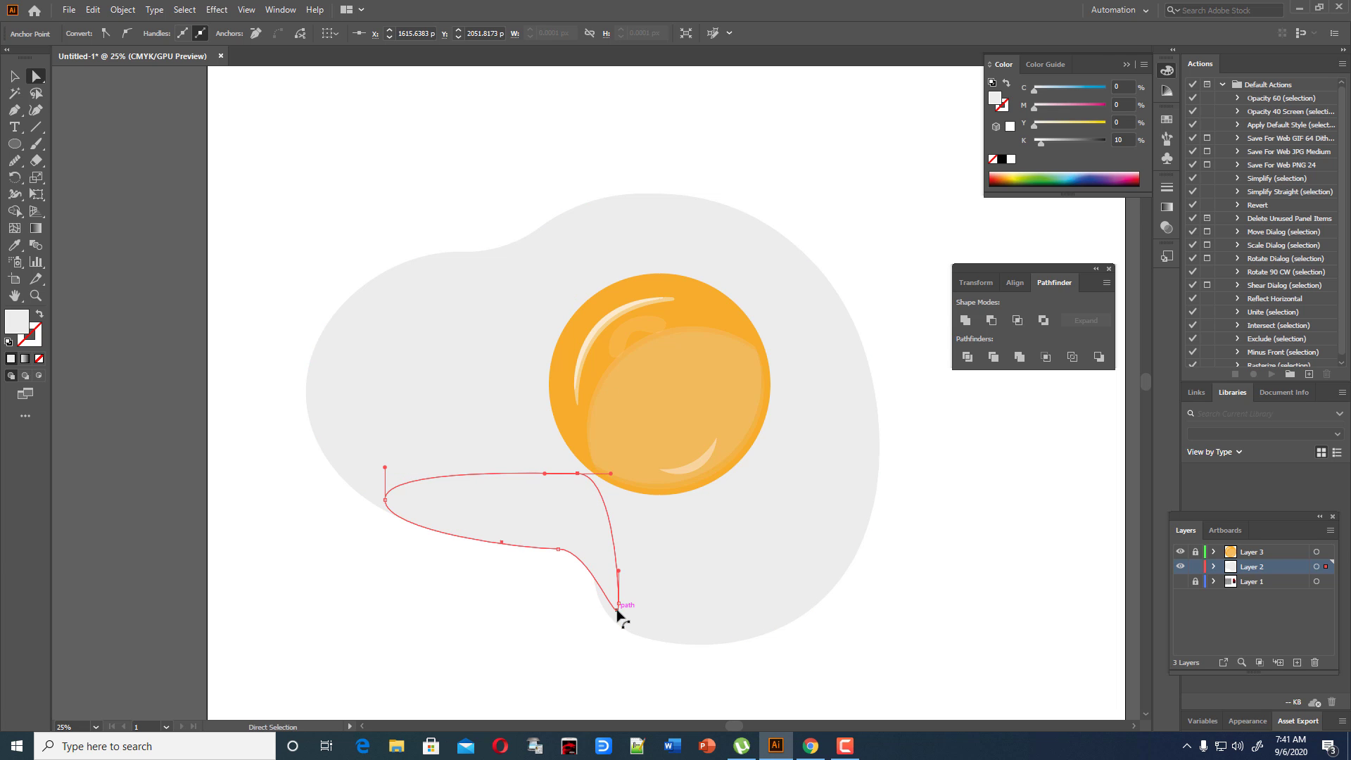
drag(617, 605, 620, 624)
click(577, 553)
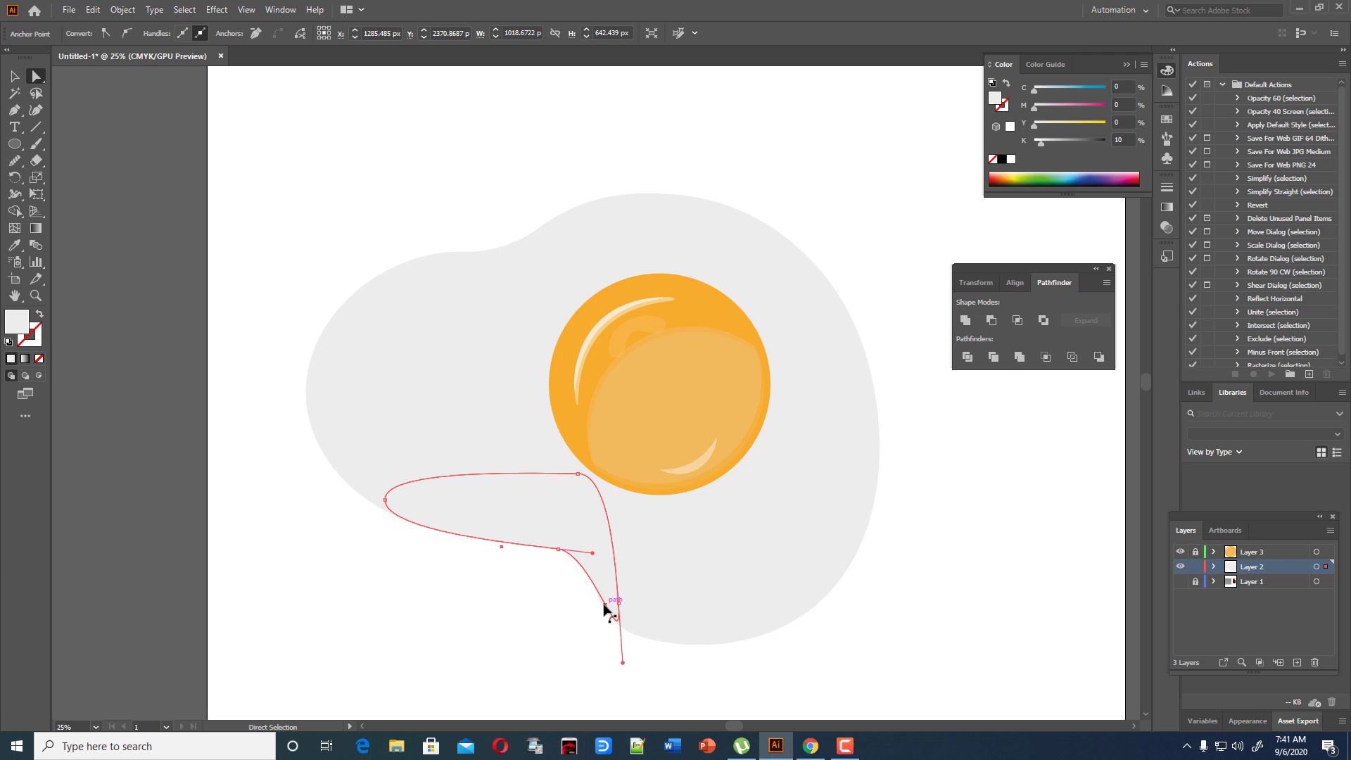
drag(605, 611, 663, 618)
click(563, 568)
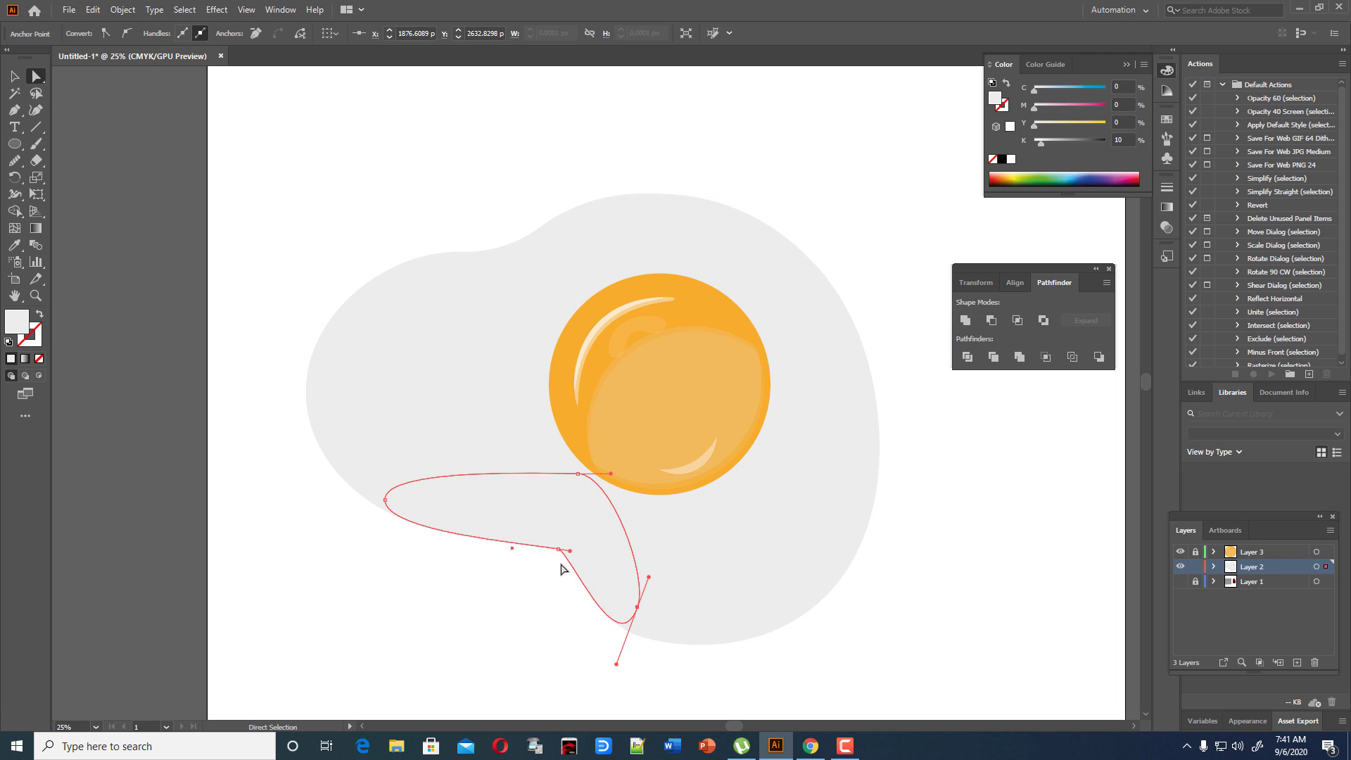
drag(562, 552, 552, 582)
click(546, 557)
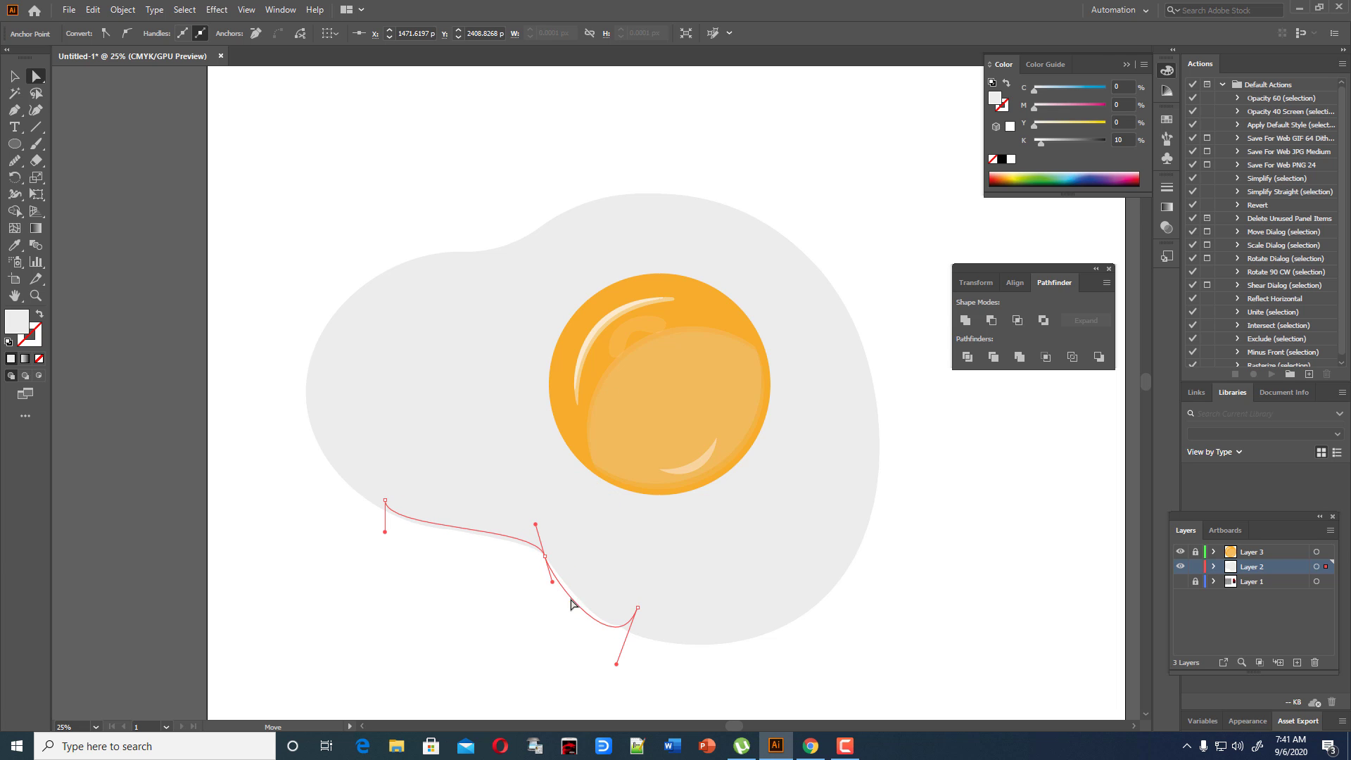
Unite the curved patch with the large egg white shape into one path and deselect it.
click(15, 75)
click(467, 289)
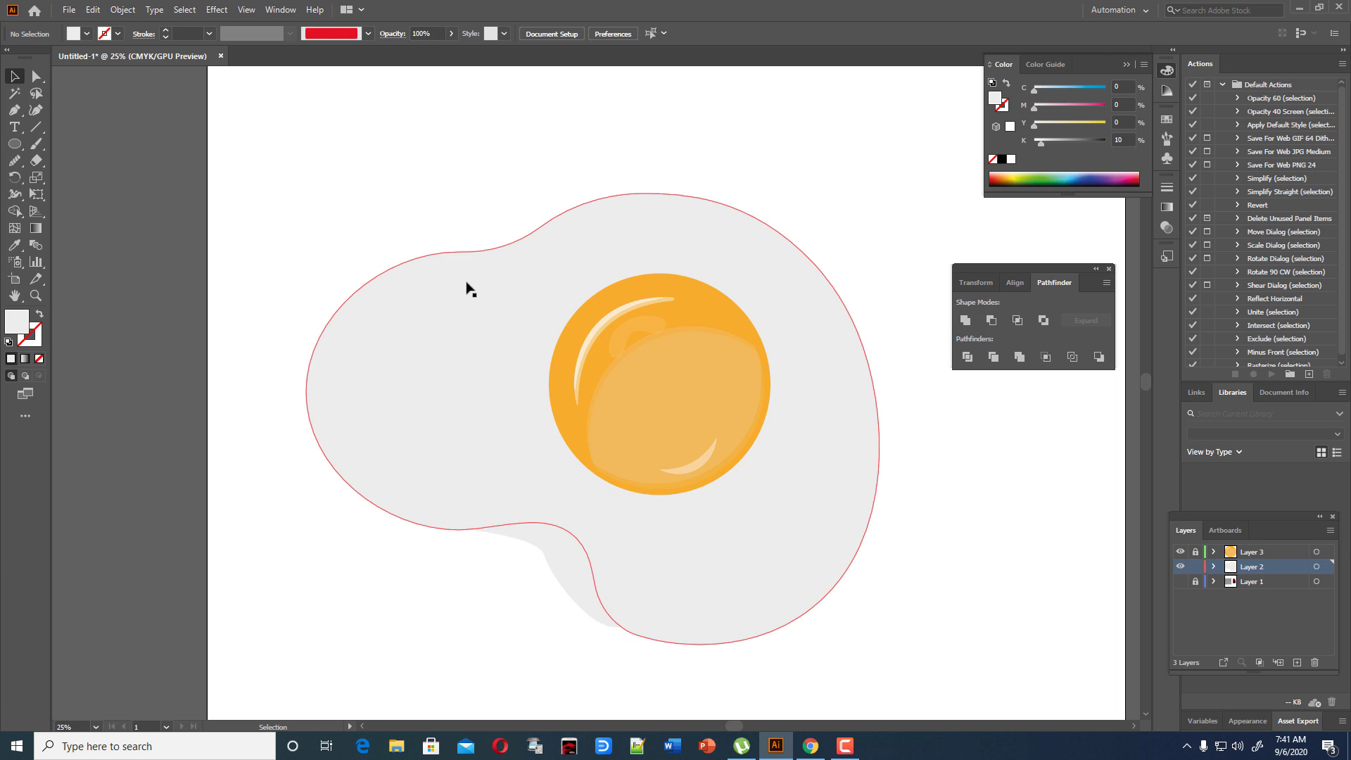
shift+click(561, 577)
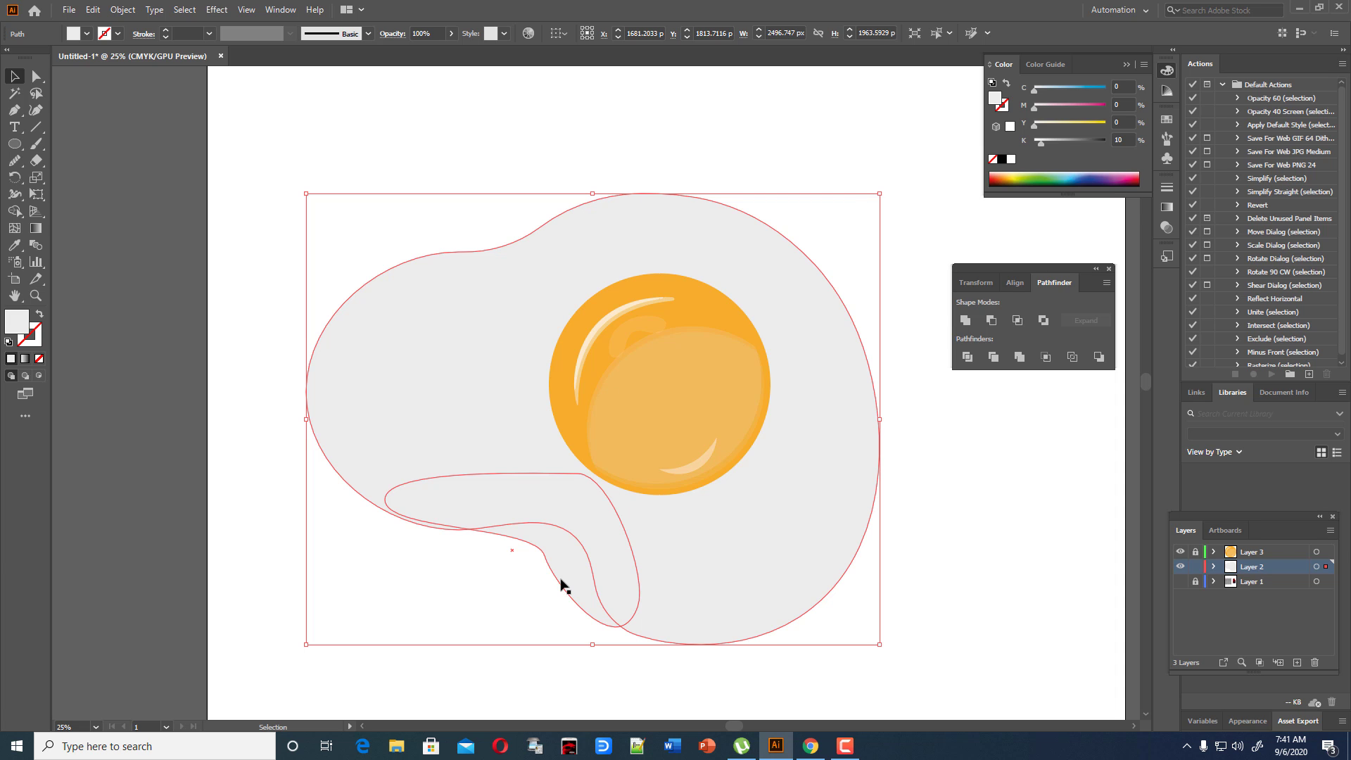
click(561, 582)
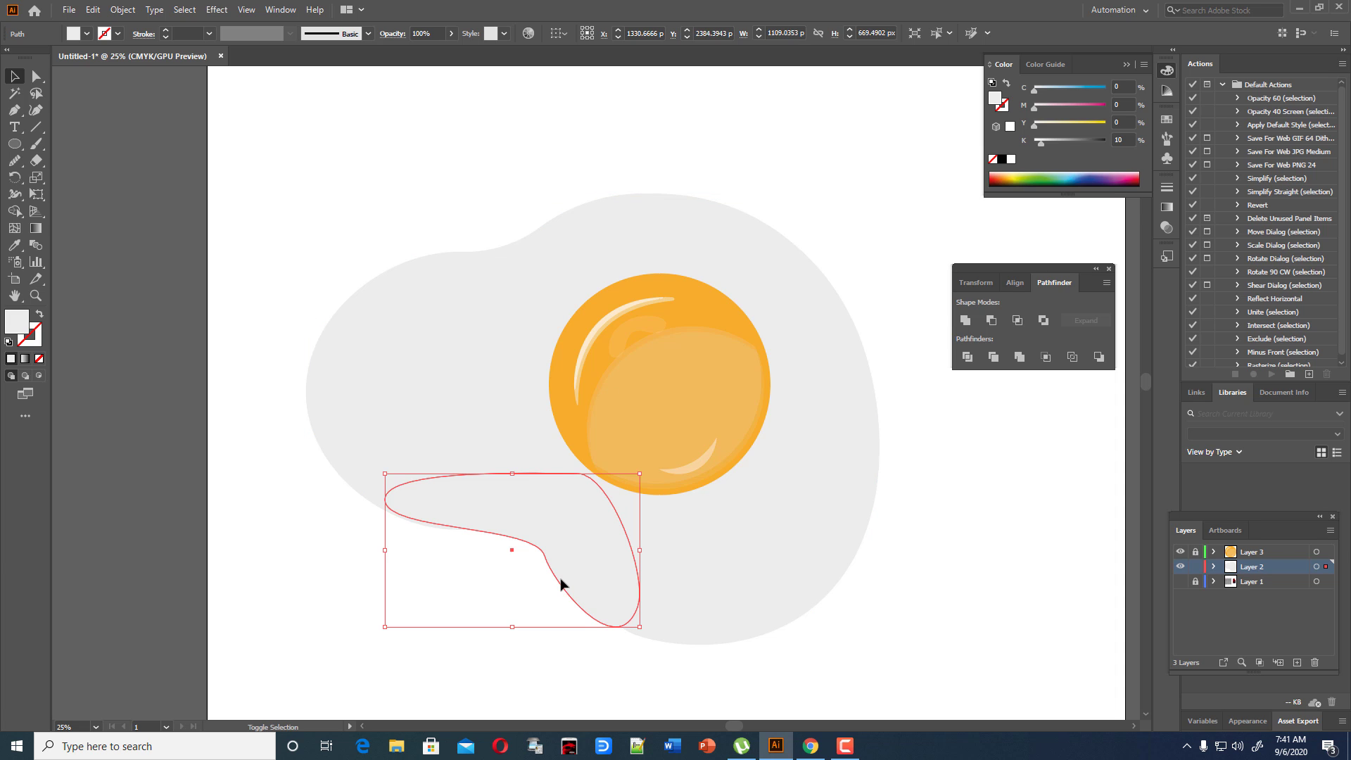
shift+click(710, 574)
click(964, 320)
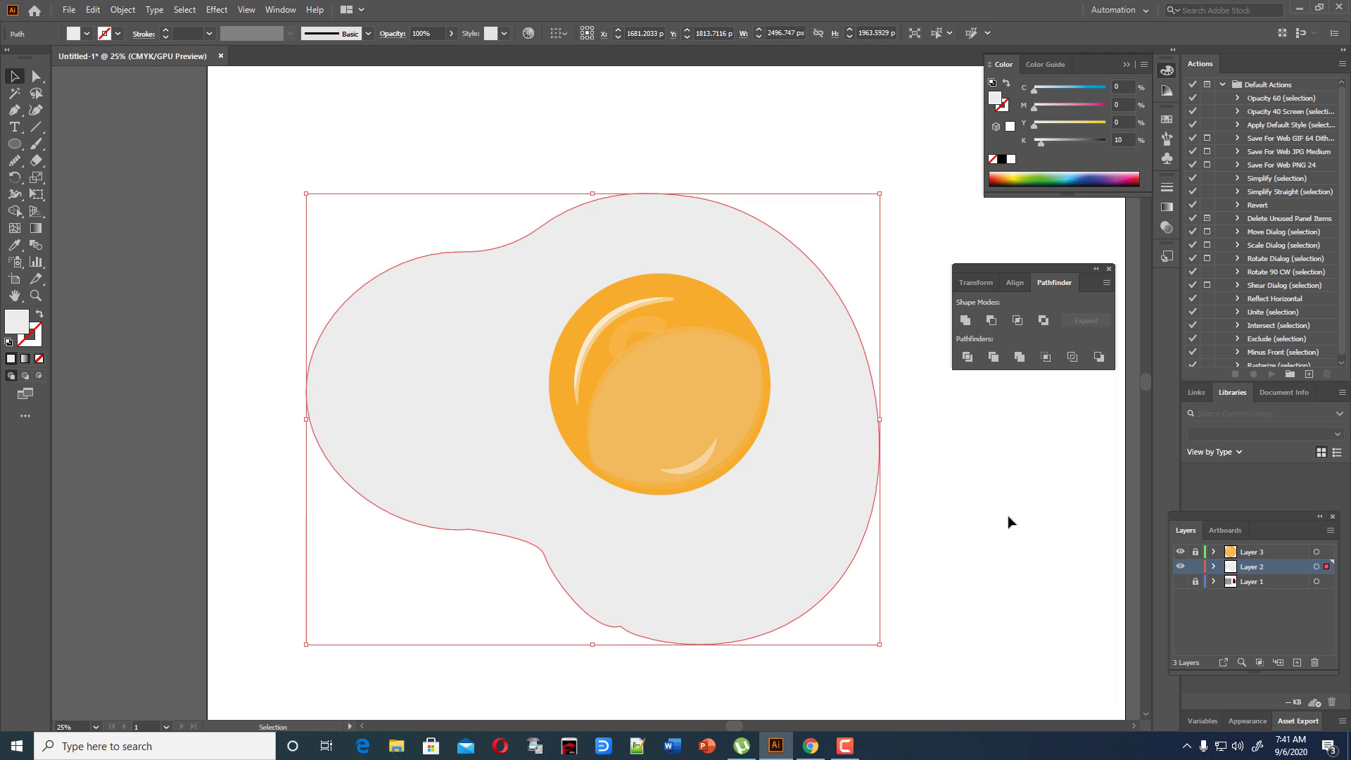
click(1007, 519)
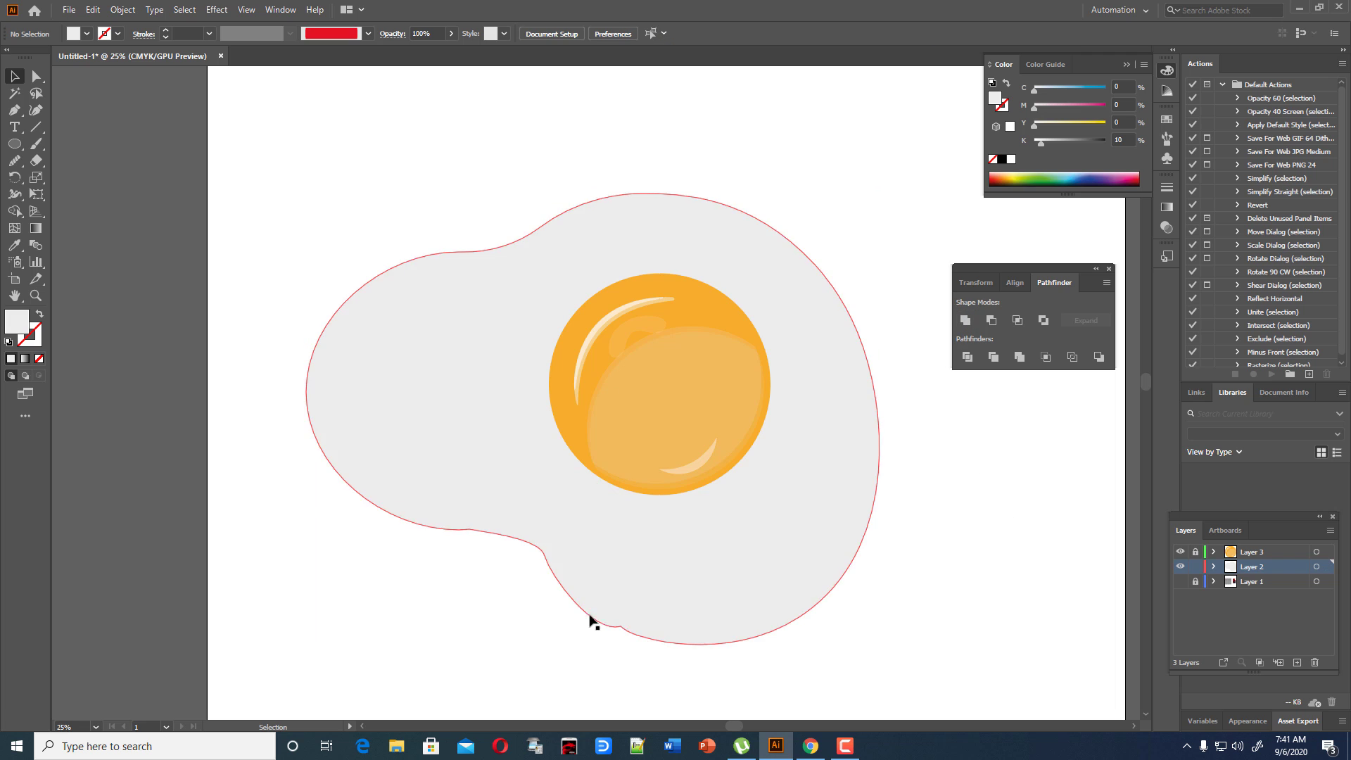
Delete the extra anchor point at the small bump on the egg white's lower edge.
click(629, 637)
click(11, 114)
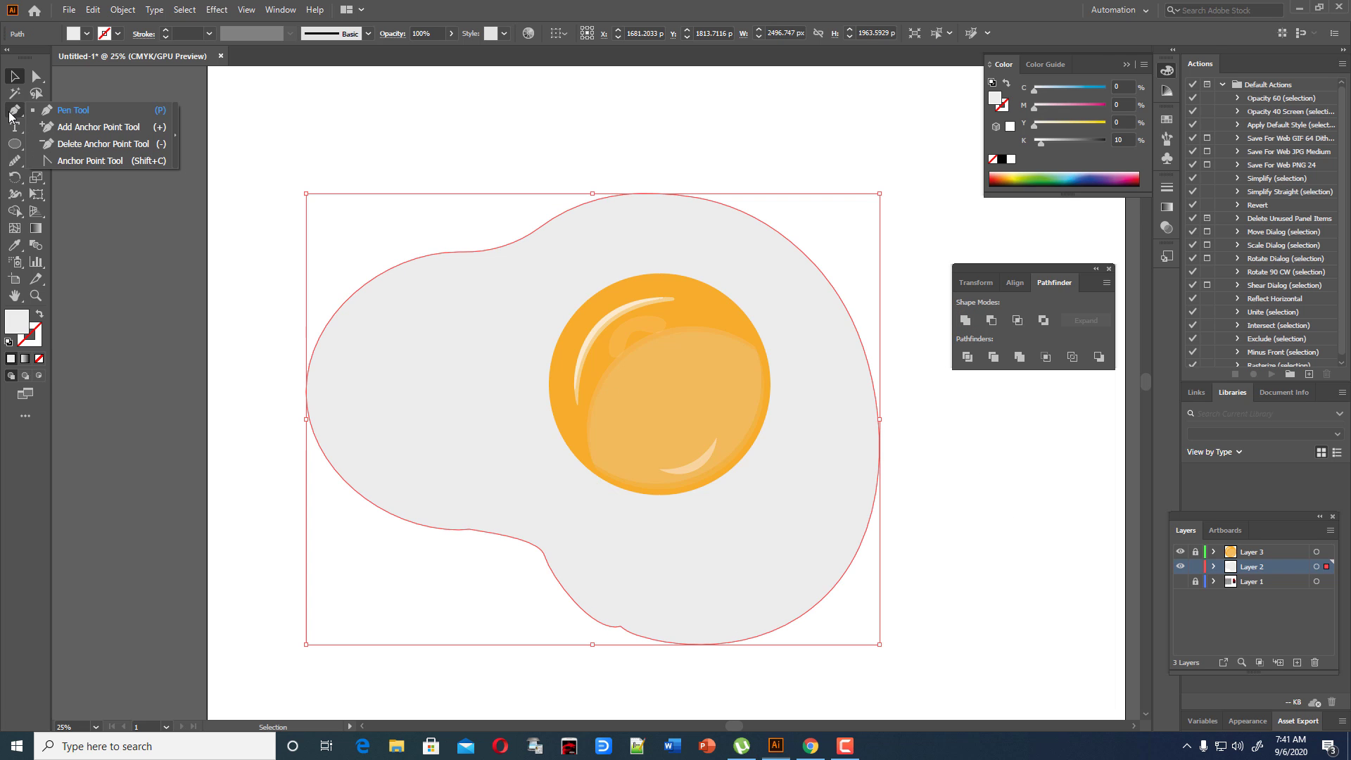
click(70, 145)
click(621, 626)
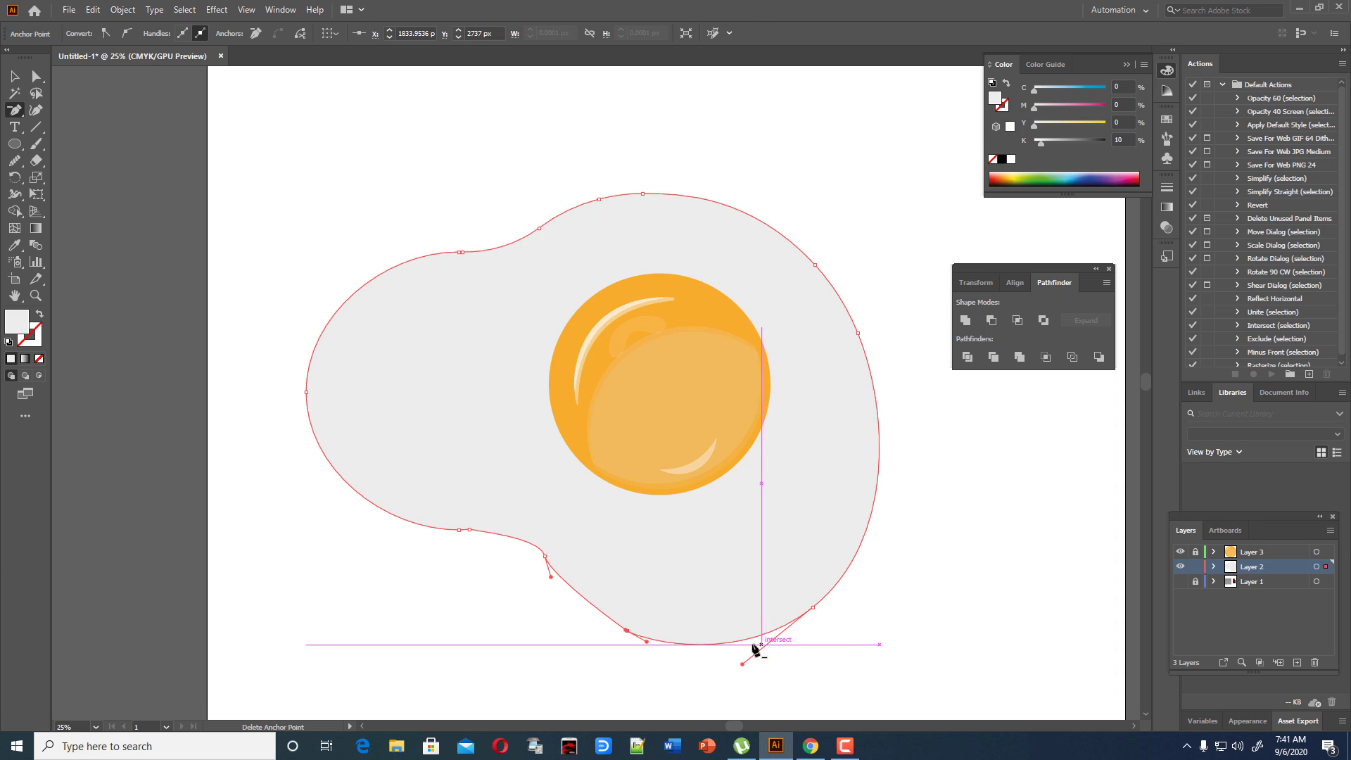
Reshape the egg white's lower notch and bottom edge with the Curvature tool, rounding the notch and bulging the lower-right side outward.
click(36, 77)
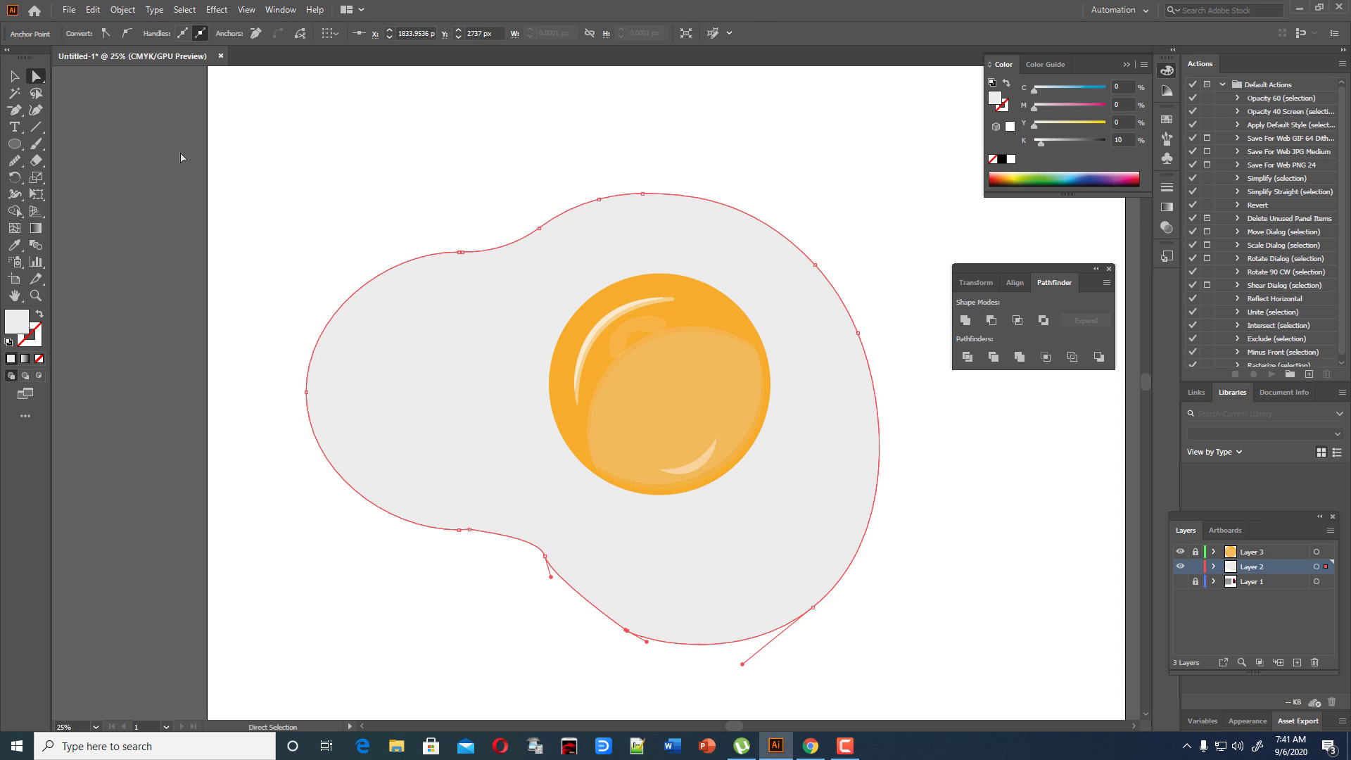
key(shift+grave)
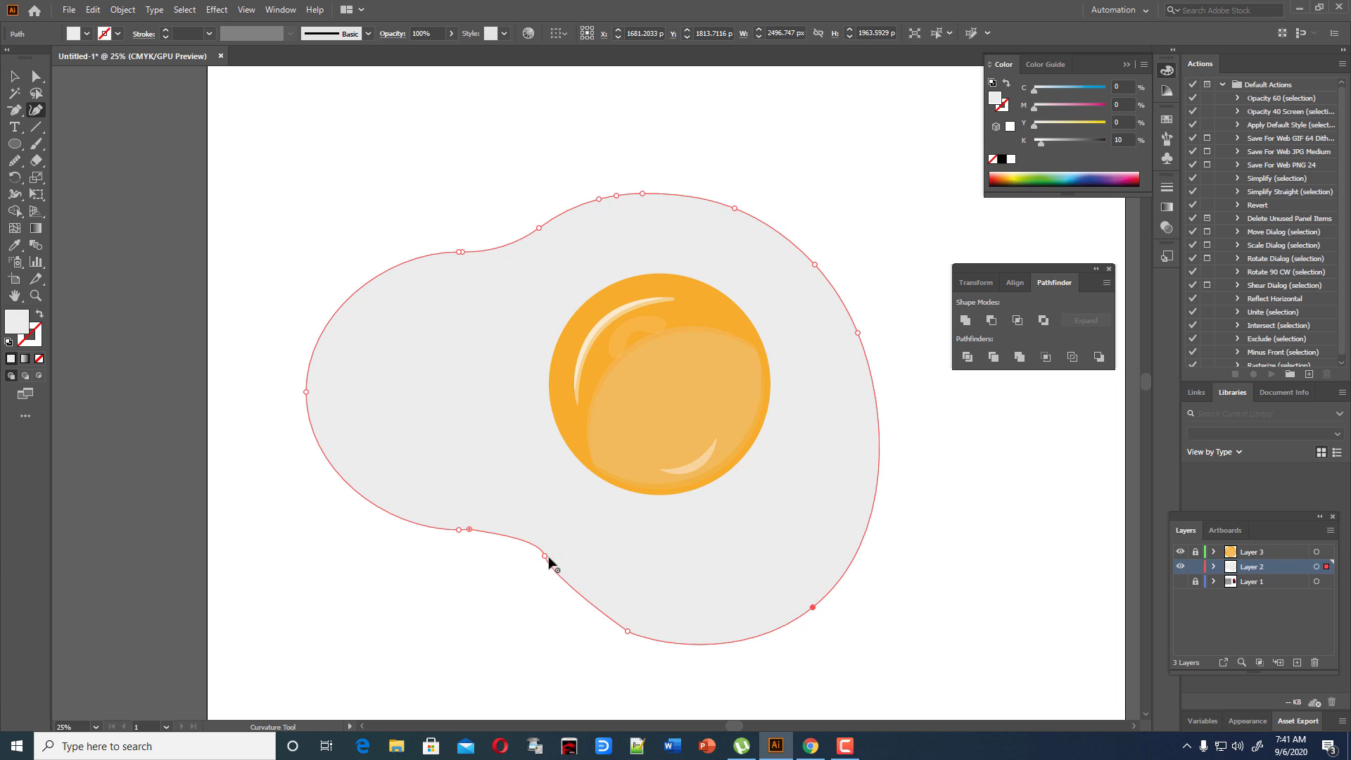
mouse_move(546, 557)
mouse_down()
mouse_move(543, 576)
mouse_move(551, 555)
mouse_up()
drag(629, 632, 604, 644)
drag(813, 608, 845, 597)
drag(551, 555, 556, 550)
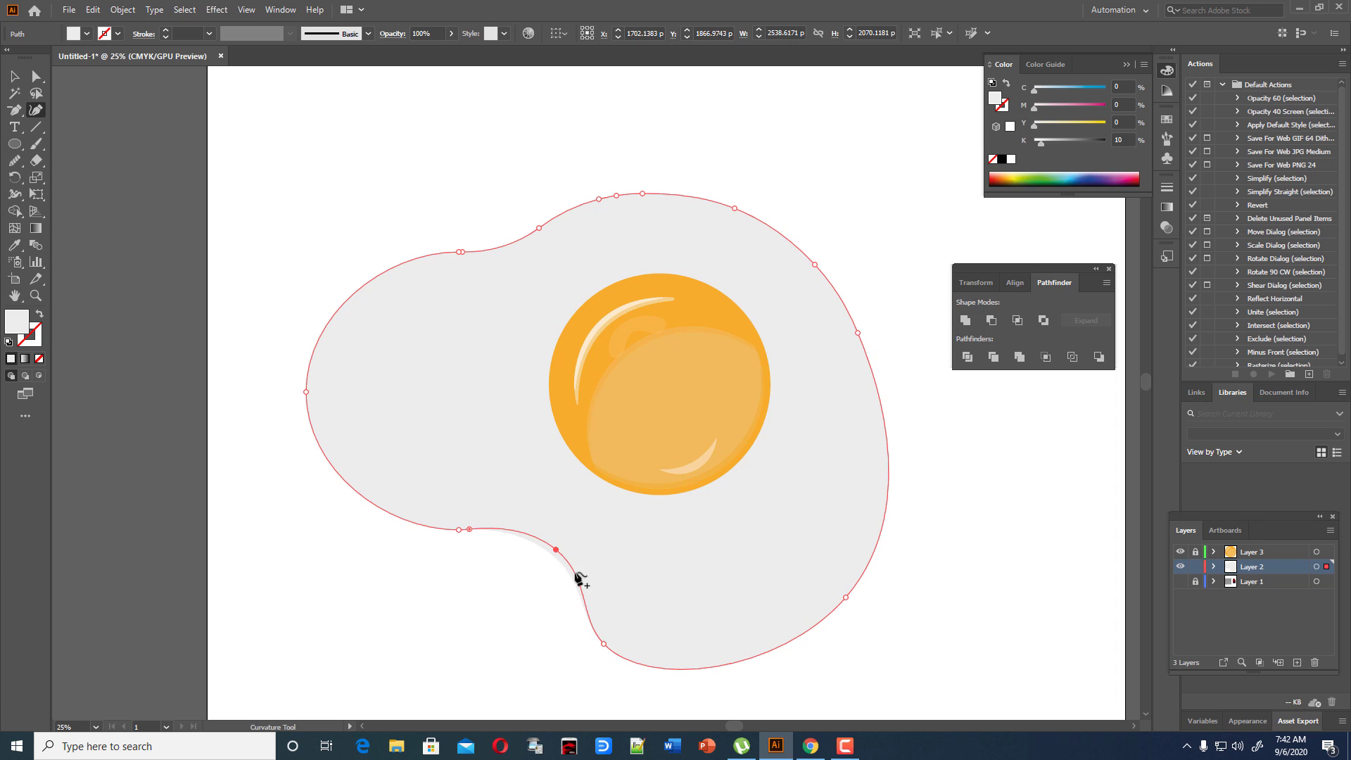
drag(604, 644, 594, 632)
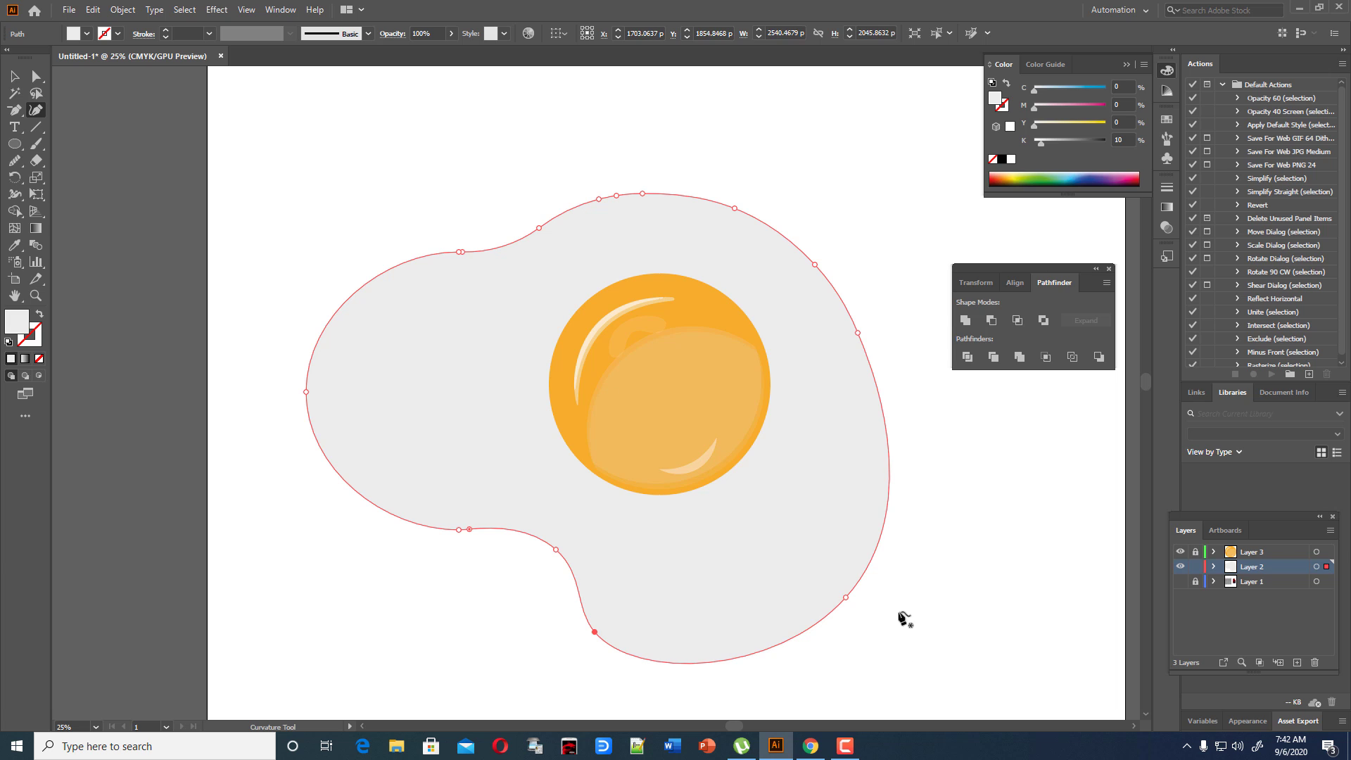
drag(845, 598, 853, 588)
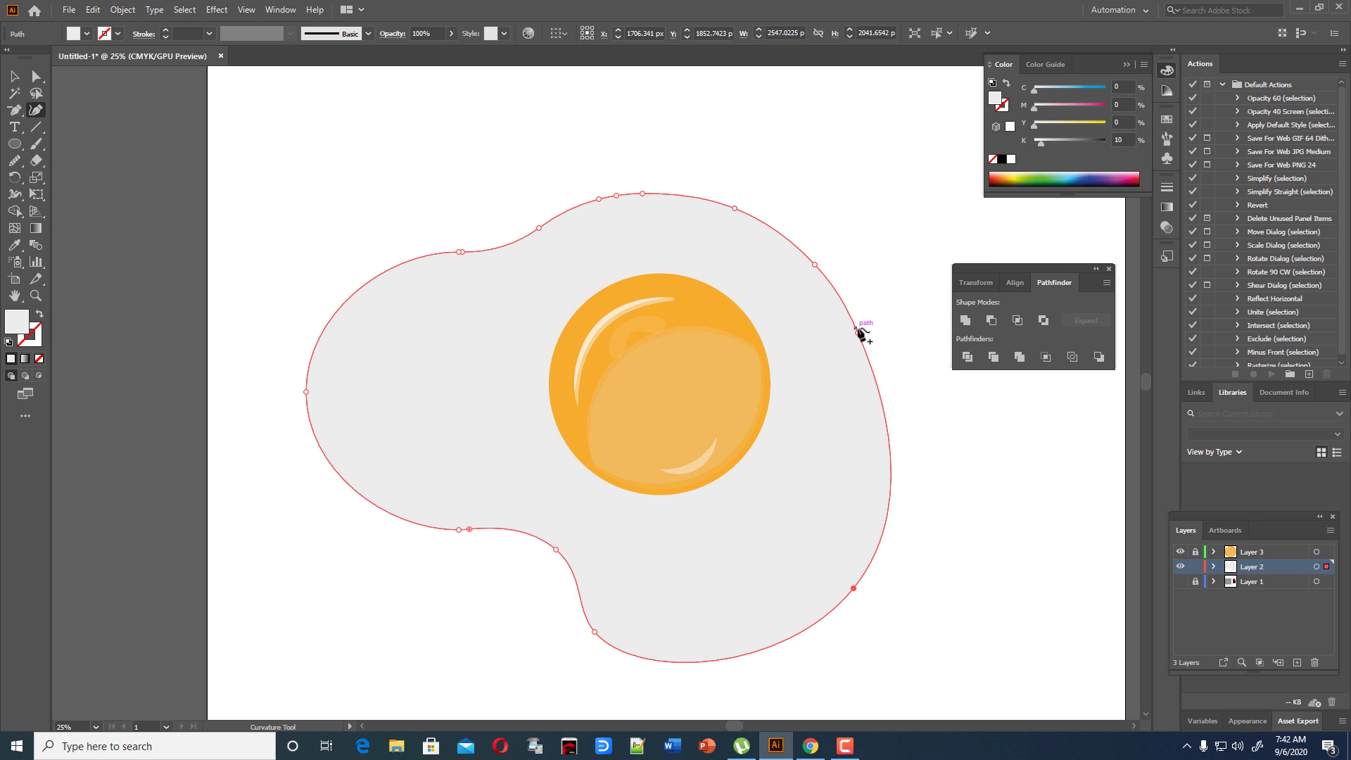
Push the egg white's upper-right and right edge outward into a fuller curve with the Curvature tool.
mouse_move(858, 332)
mouse_down()
mouse_move(878, 358)
mouse_move(870, 319)
mouse_up()
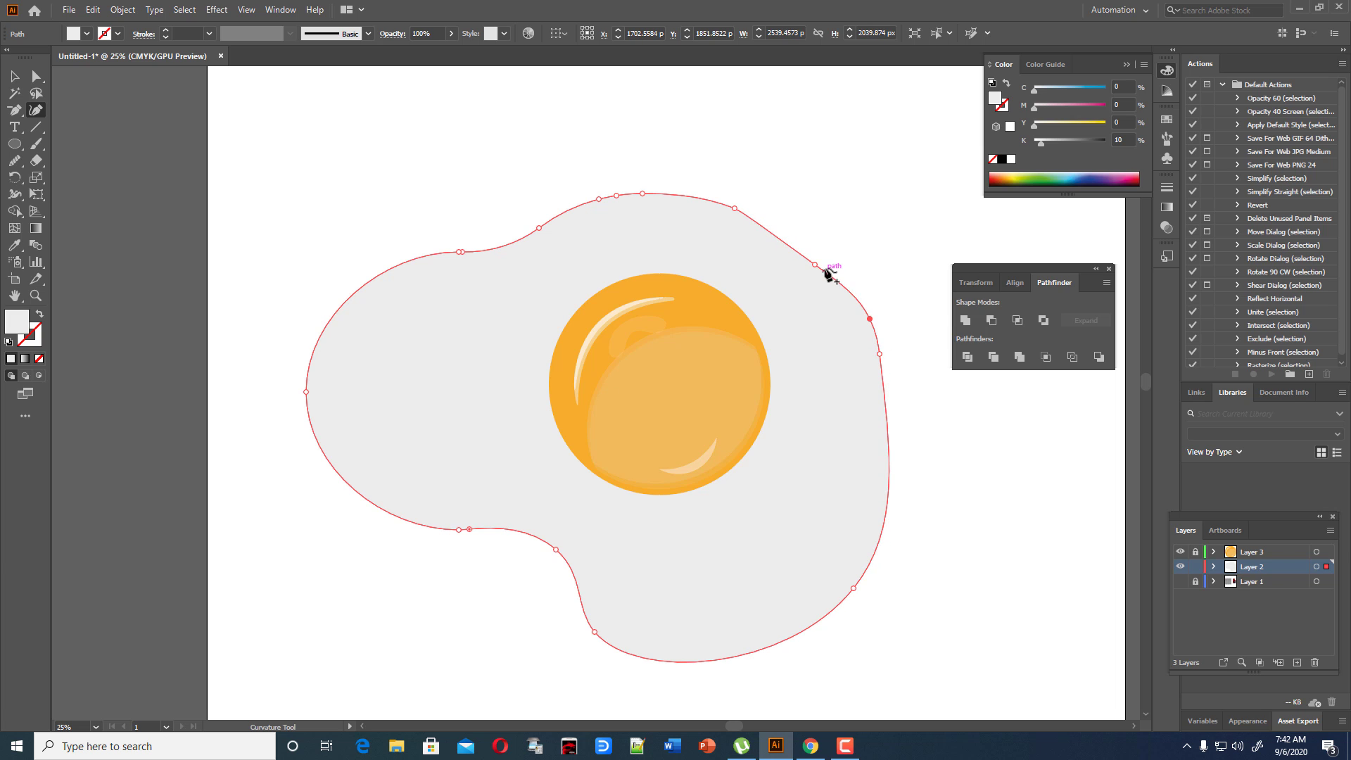
drag(819, 267, 735, 200)
mouse_move(879, 354)
mouse_down()
mouse_move(874, 318)
mouse_move(887, 366)
mouse_up()
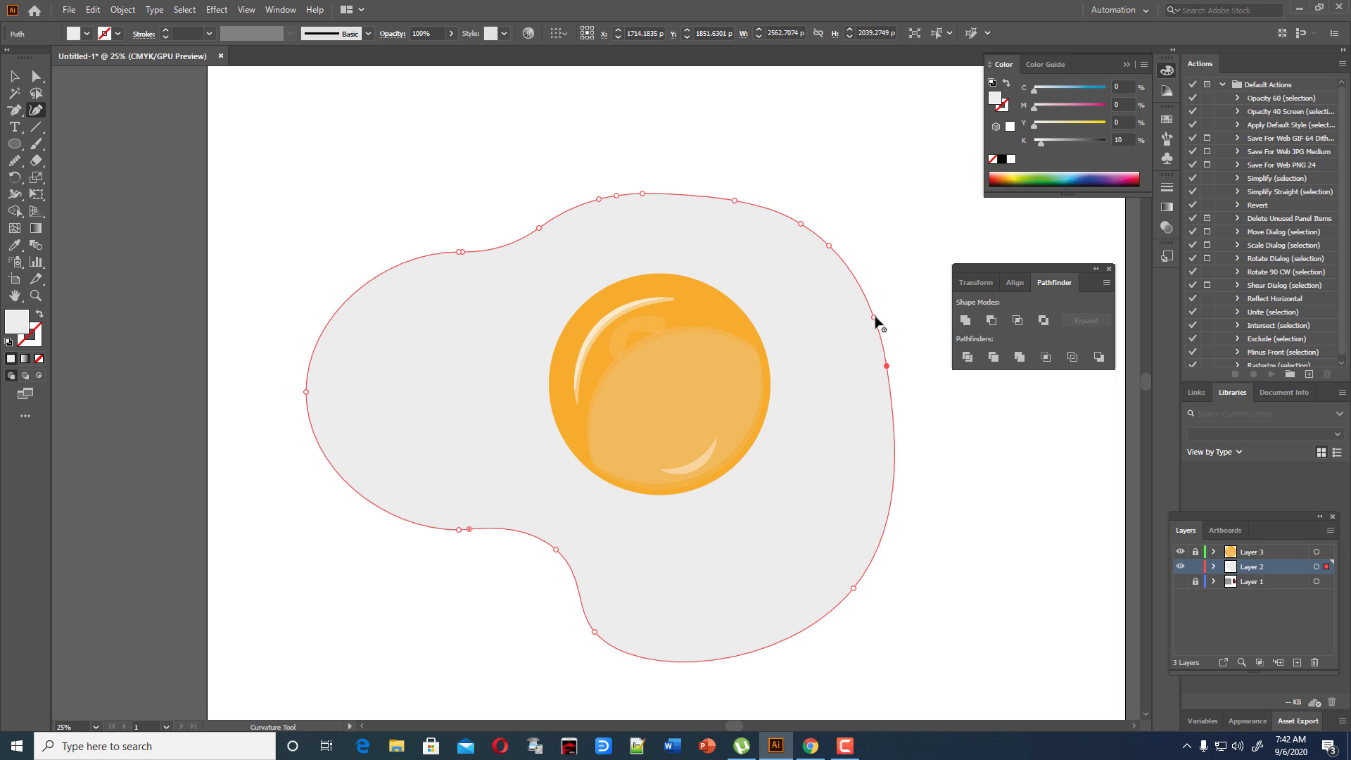
drag(875, 318, 878, 315)
drag(886, 366, 890, 373)
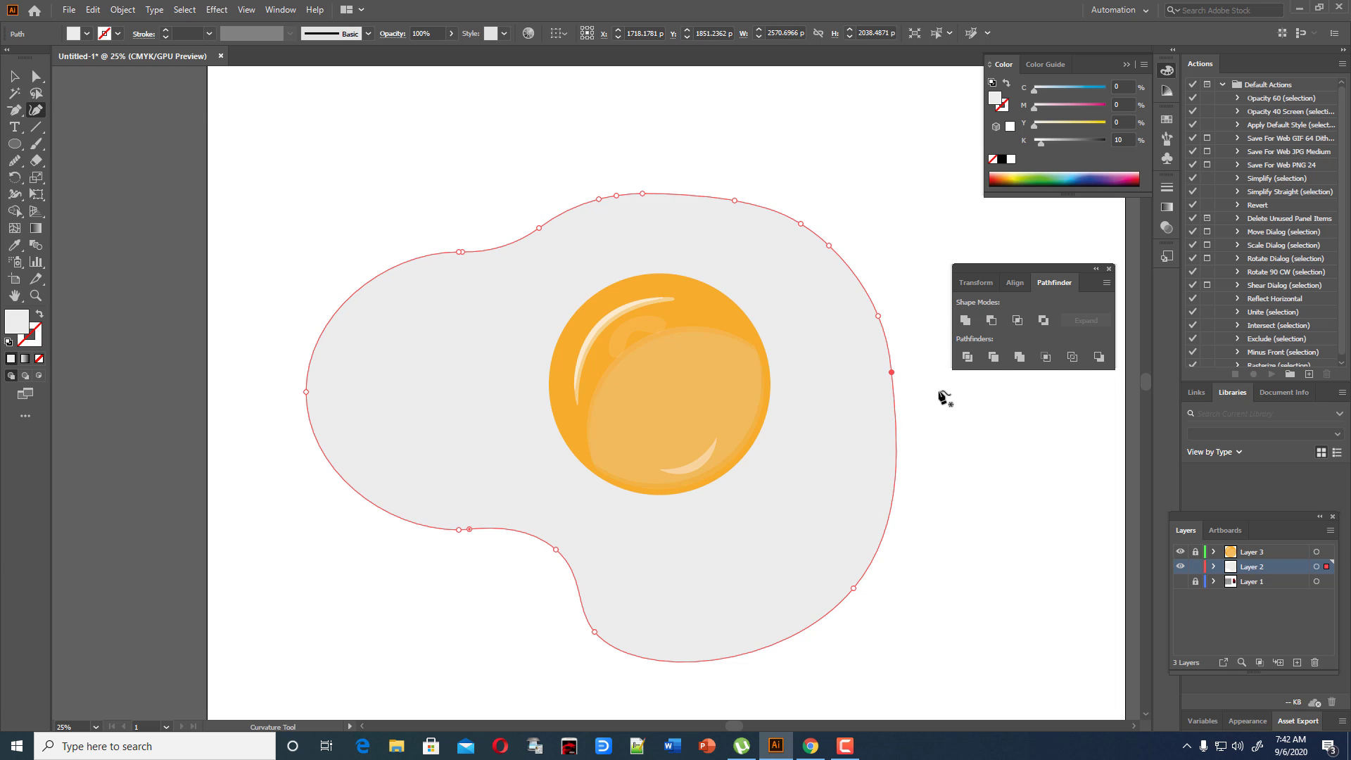
Smooth the egg white's right side and upper inward curve with the Smooth tool, and deselect the shape.
click(14, 160)
mouse_move(596, 200)
mouse_down()
mouse_move(799, 247)
mouse_move(693, 220)
mouse_move(893, 530)
mouse_move(892, 488)
mouse_move(760, 644)
mouse_up()
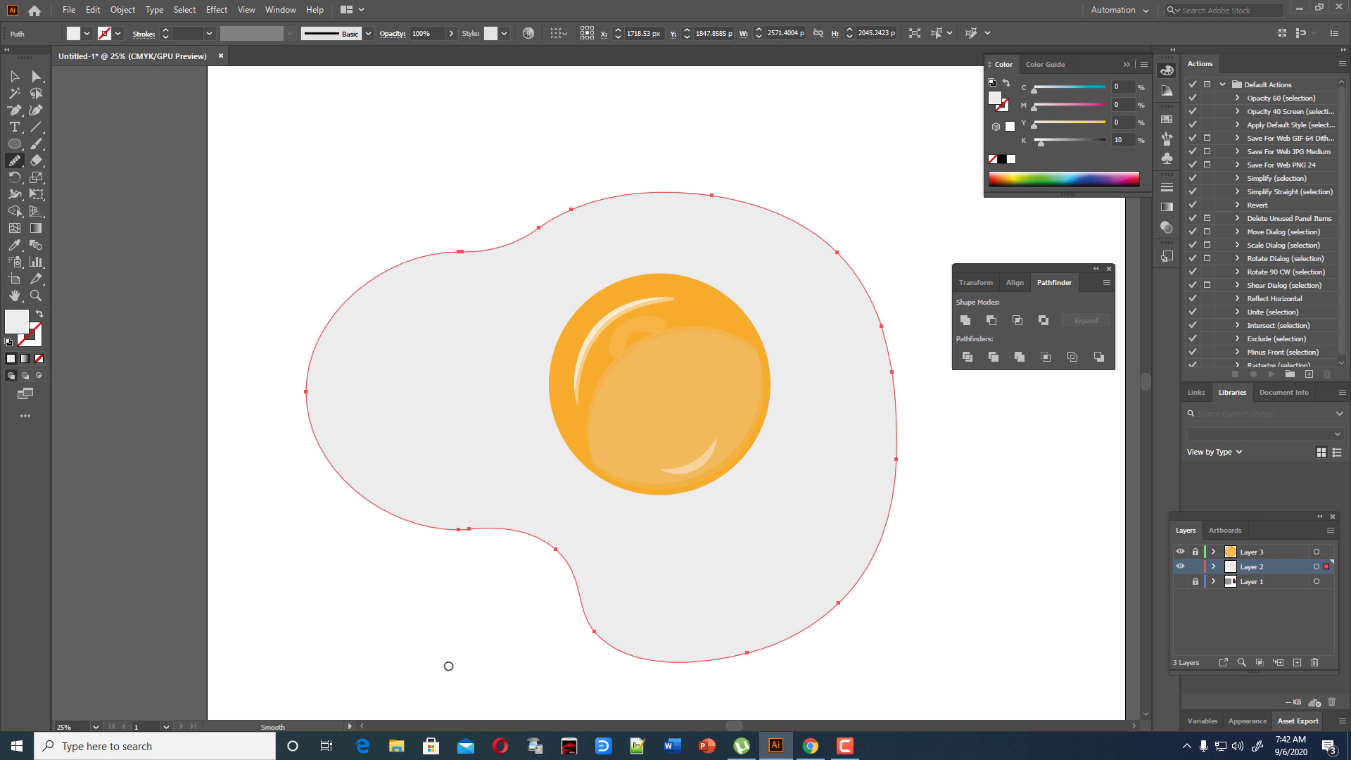
drag(454, 257, 543, 251)
drag(604, 202, 559, 216)
click(14, 76)
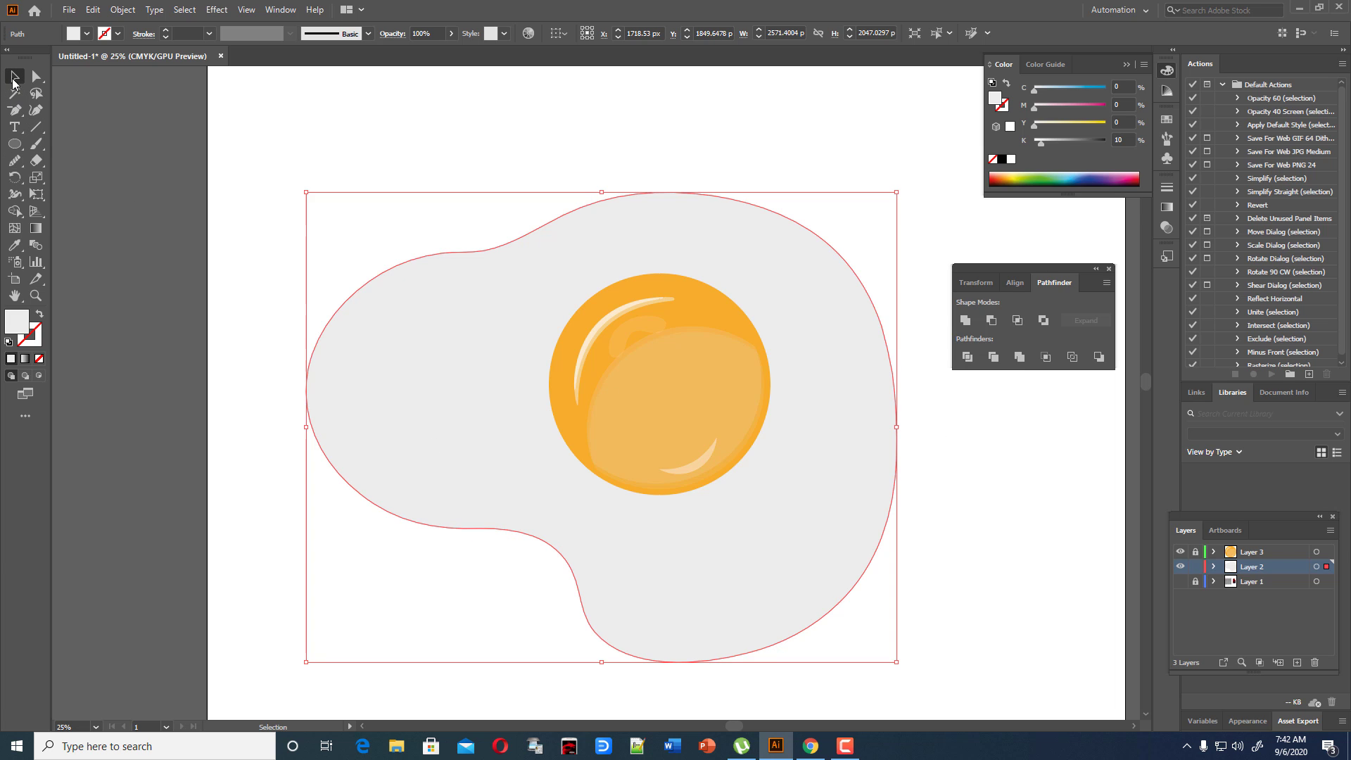
click(594, 187)
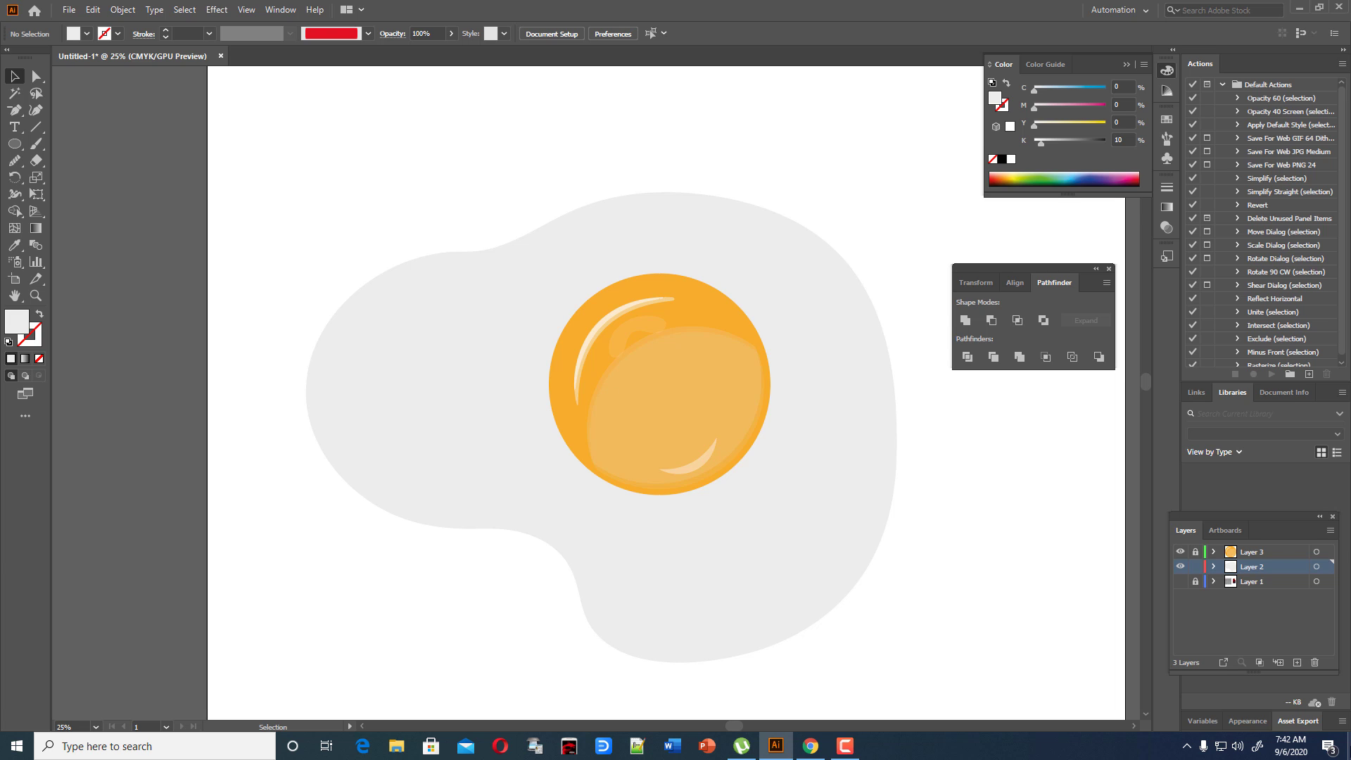
Paint a near-black, unfilled crescent outline about 716 by 843 px inside the egg white's upper-left edge with the Paintbrush.
click(36, 143)
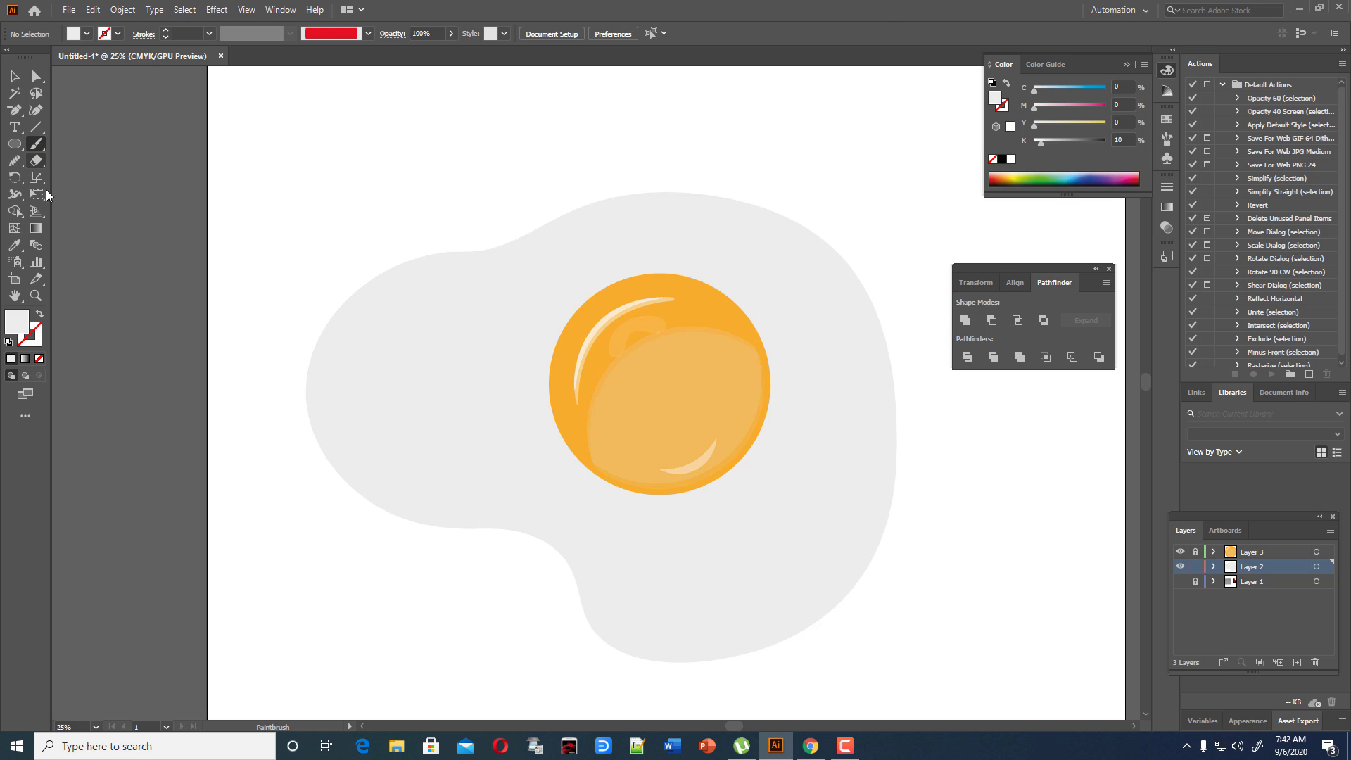
click(40, 315)
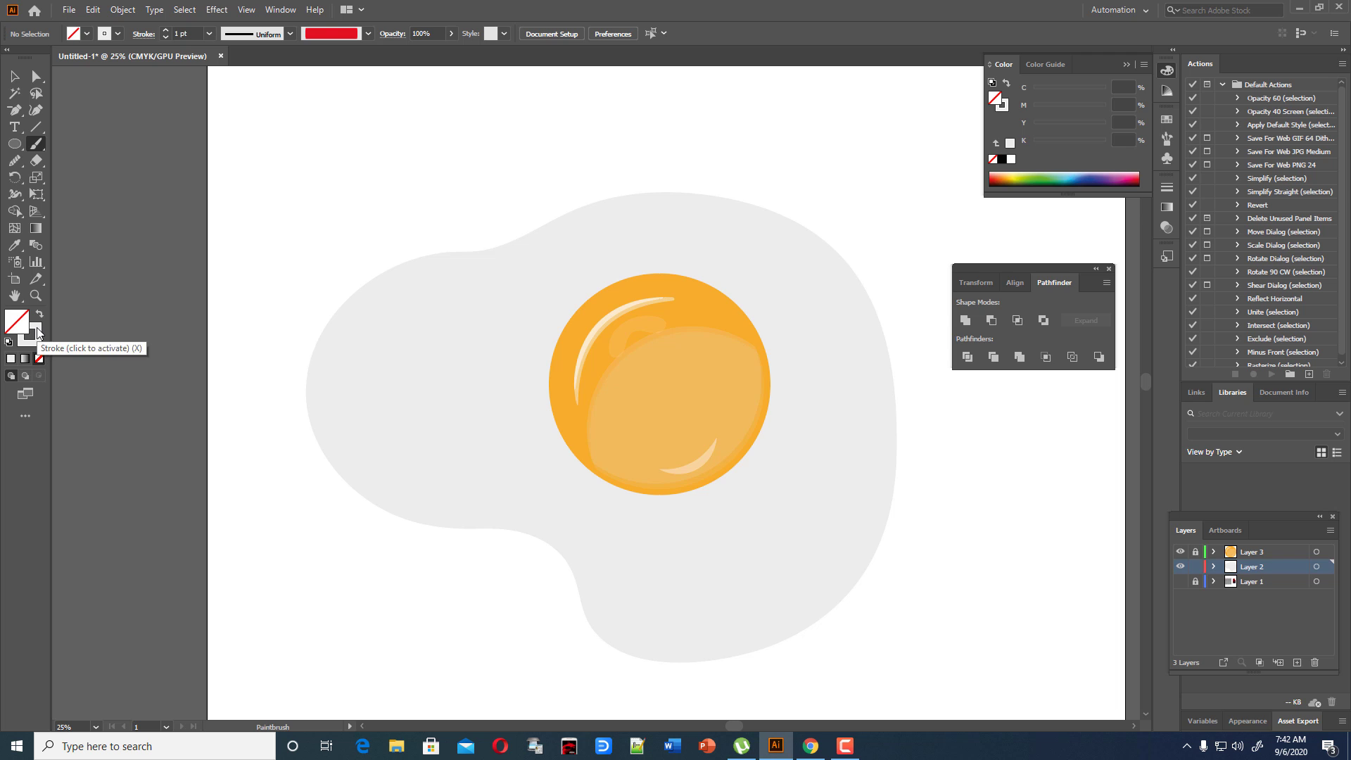
double_click(38, 333)
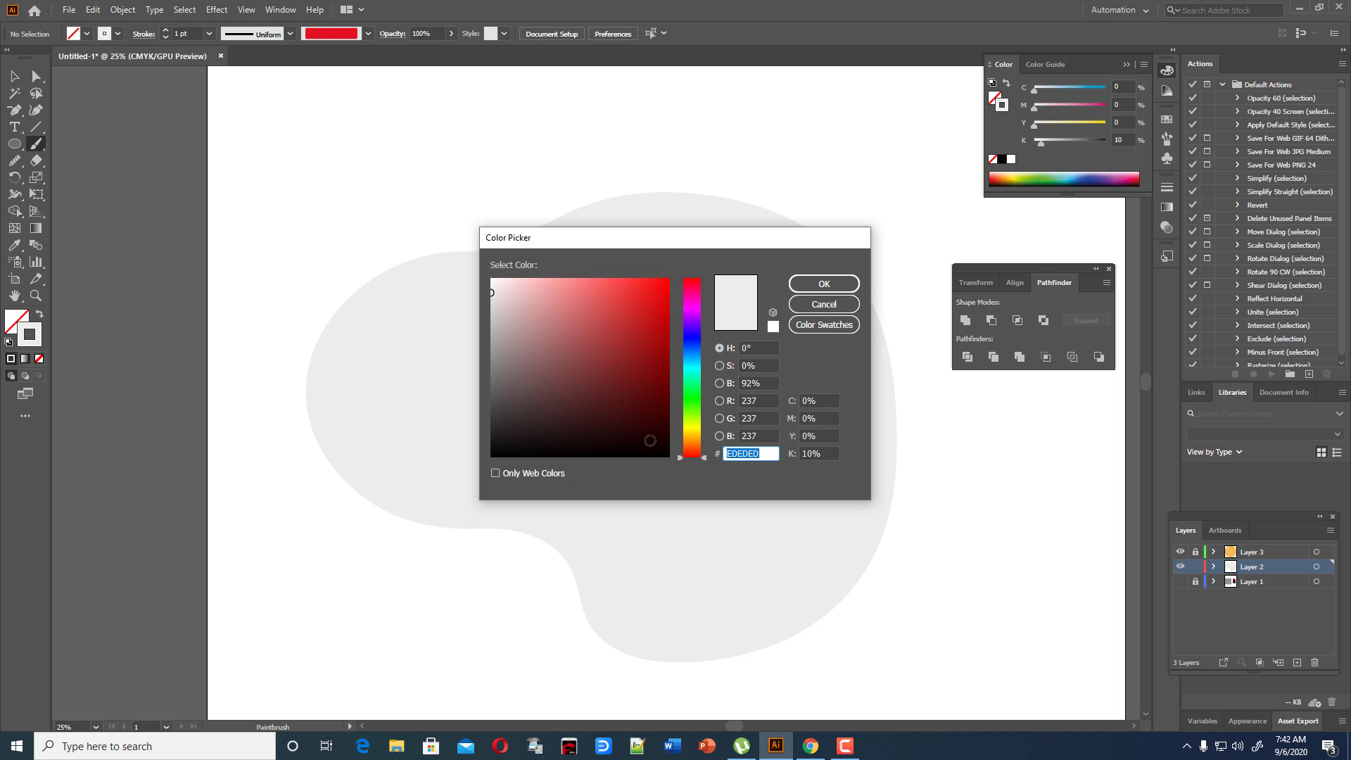
click(653, 435)
click(819, 285)
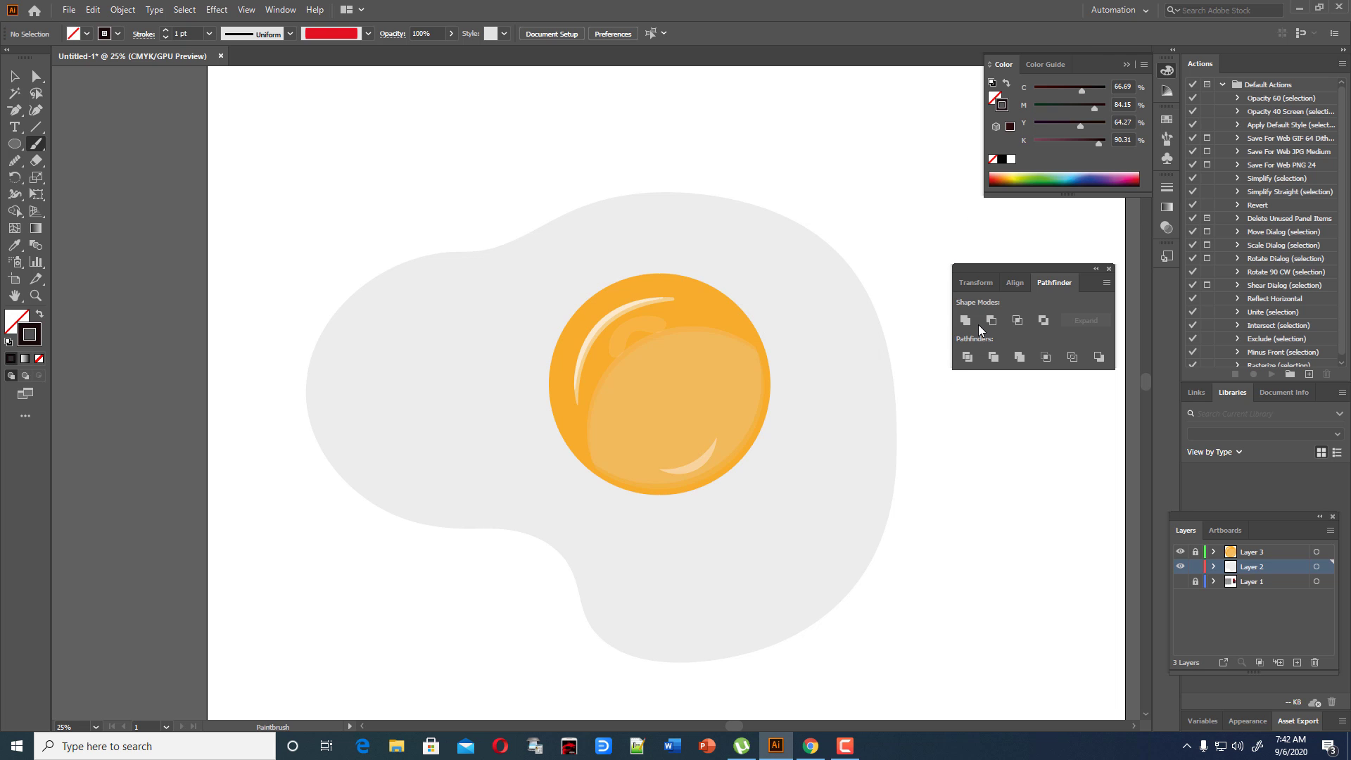
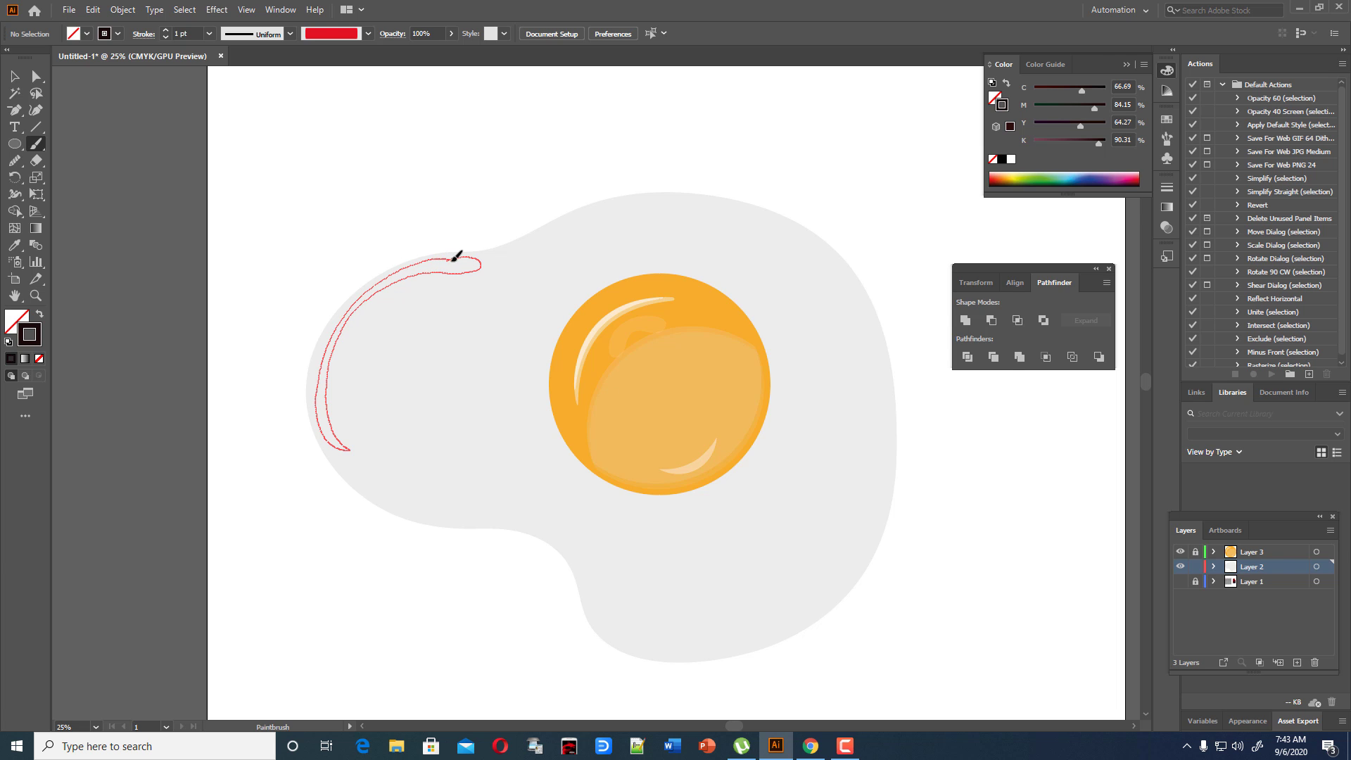
drag(456, 256, 457, 255)
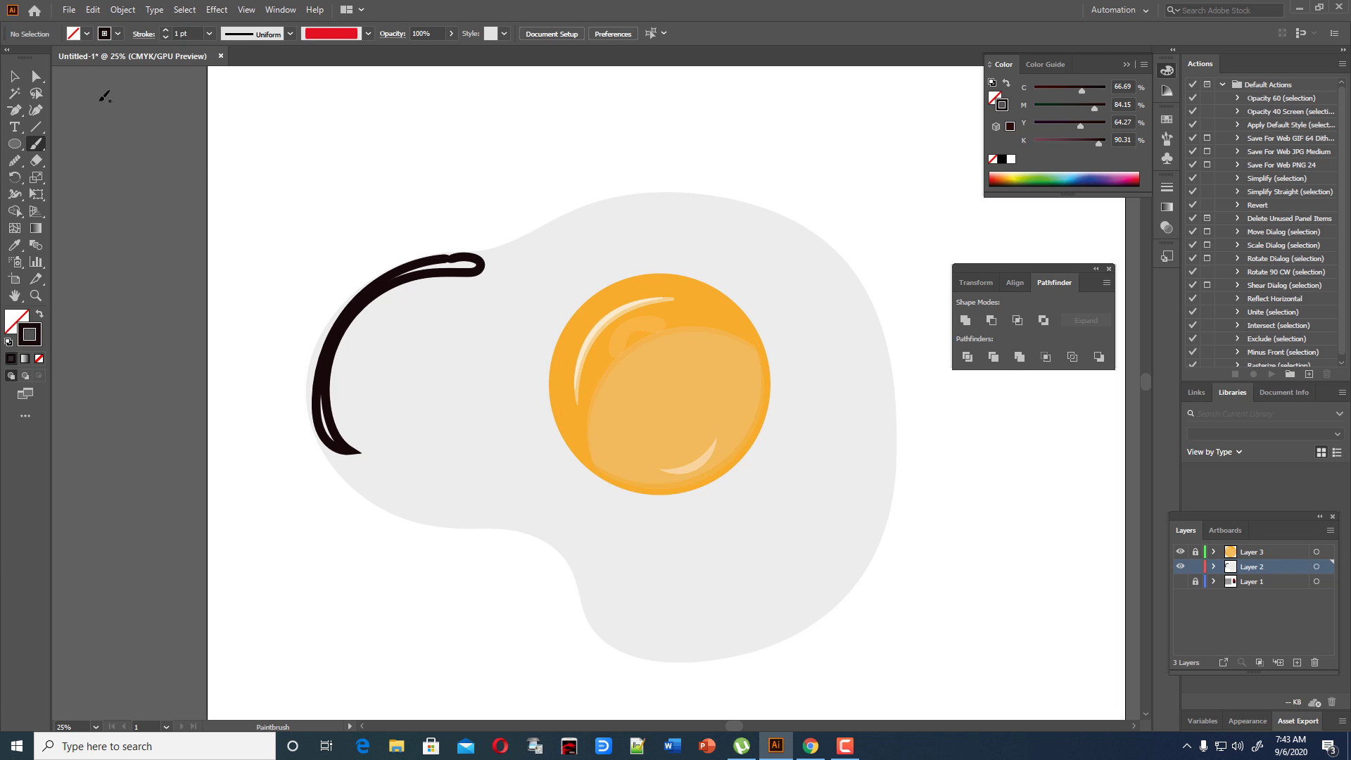
Join the crescent outline's open ends and recolor it with the artboard's white as fill and no stroke.
click(14, 76)
right_click(472, 273)
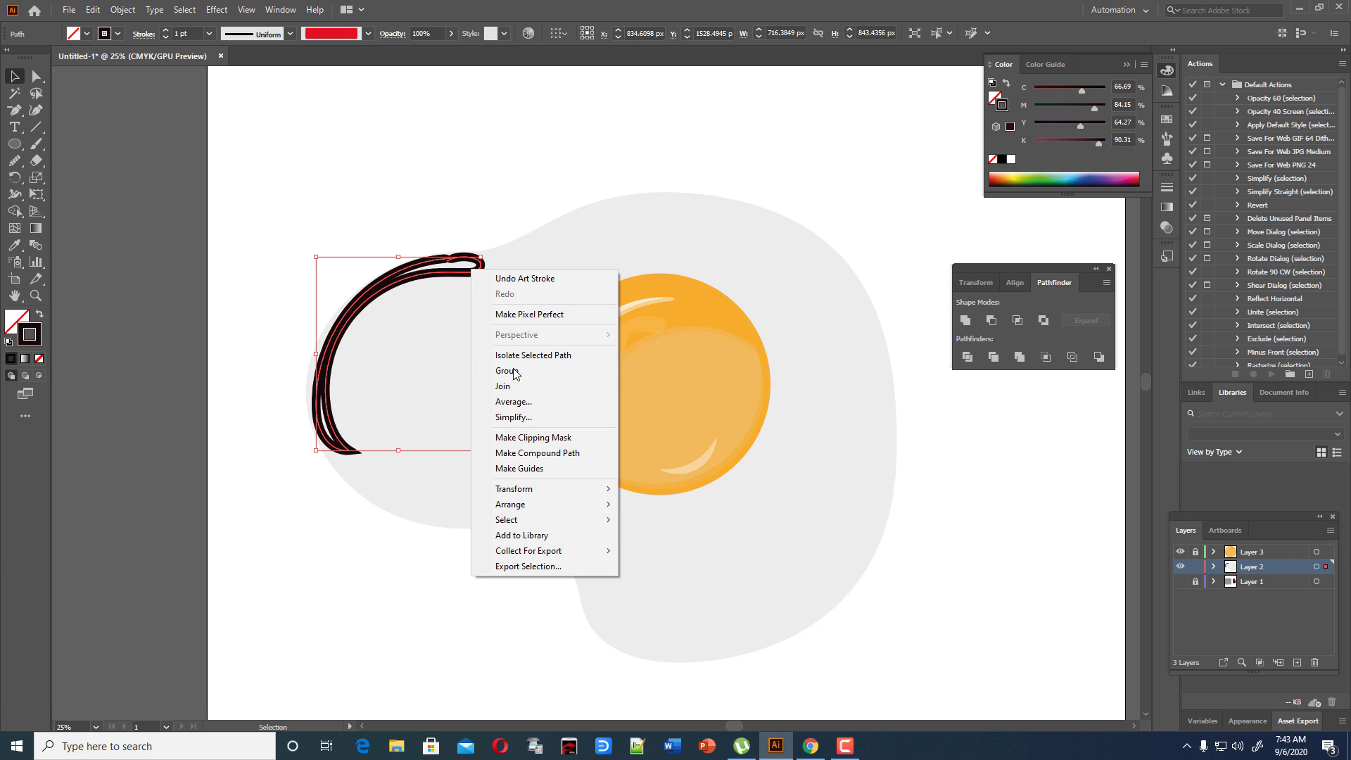
click(502, 386)
click(15, 245)
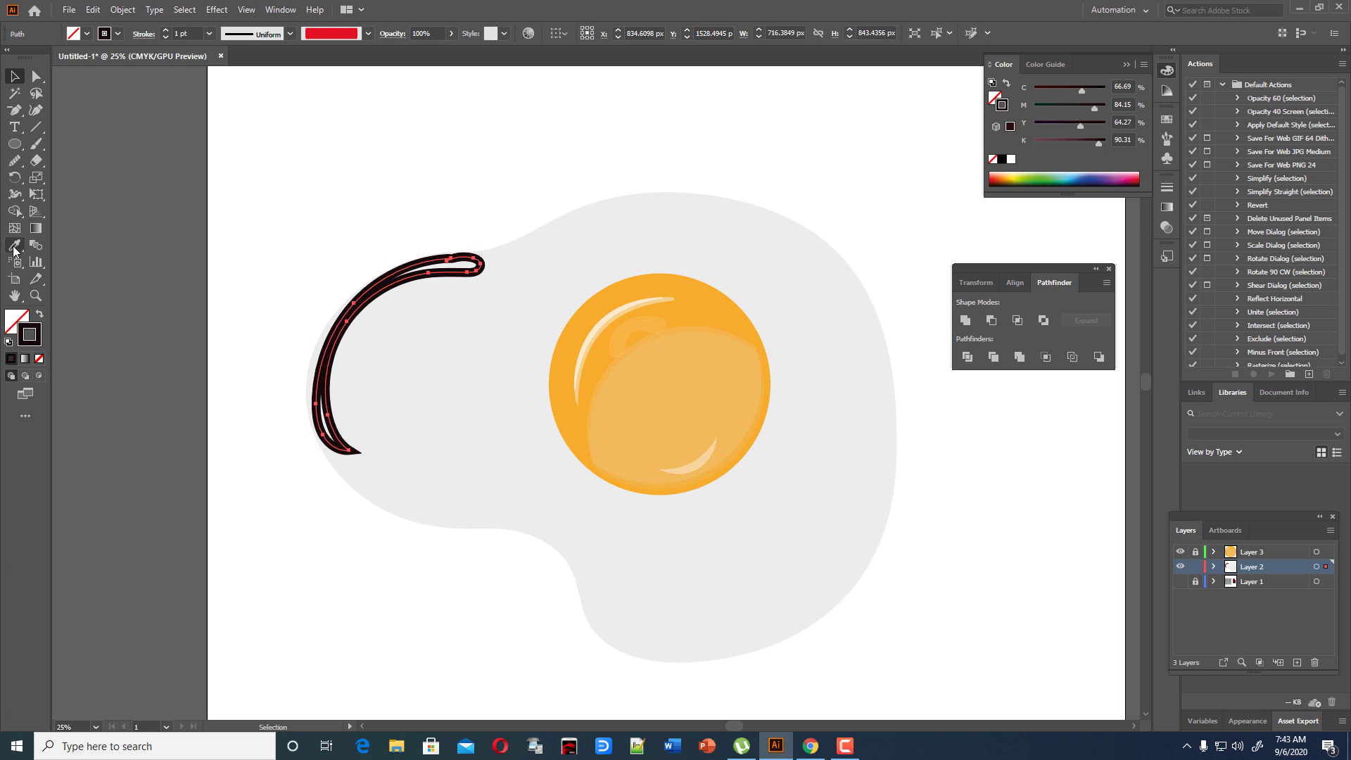
click(343, 191)
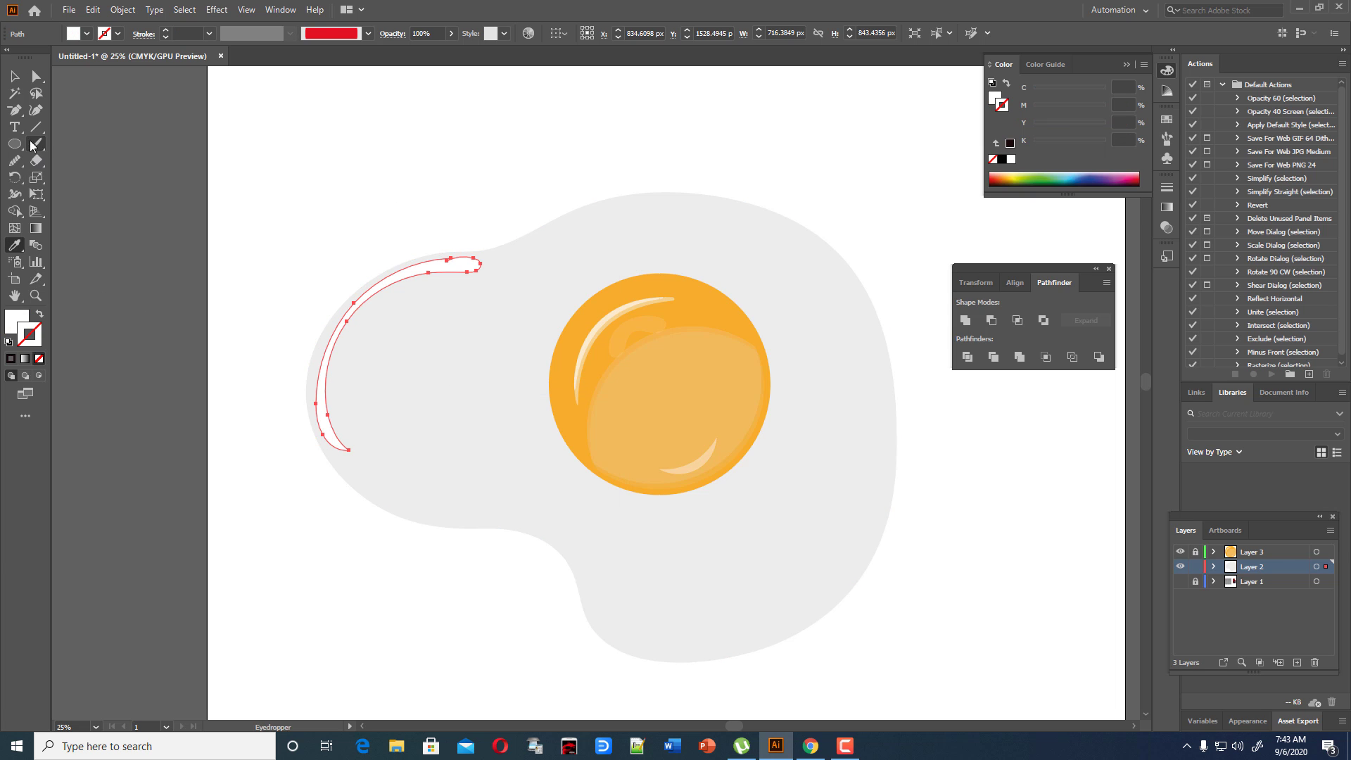
Even out the white crescent's outline near its upper tip by moving an anchor with the Curvature tool.
click(35, 110)
drag(445, 263, 451, 259)
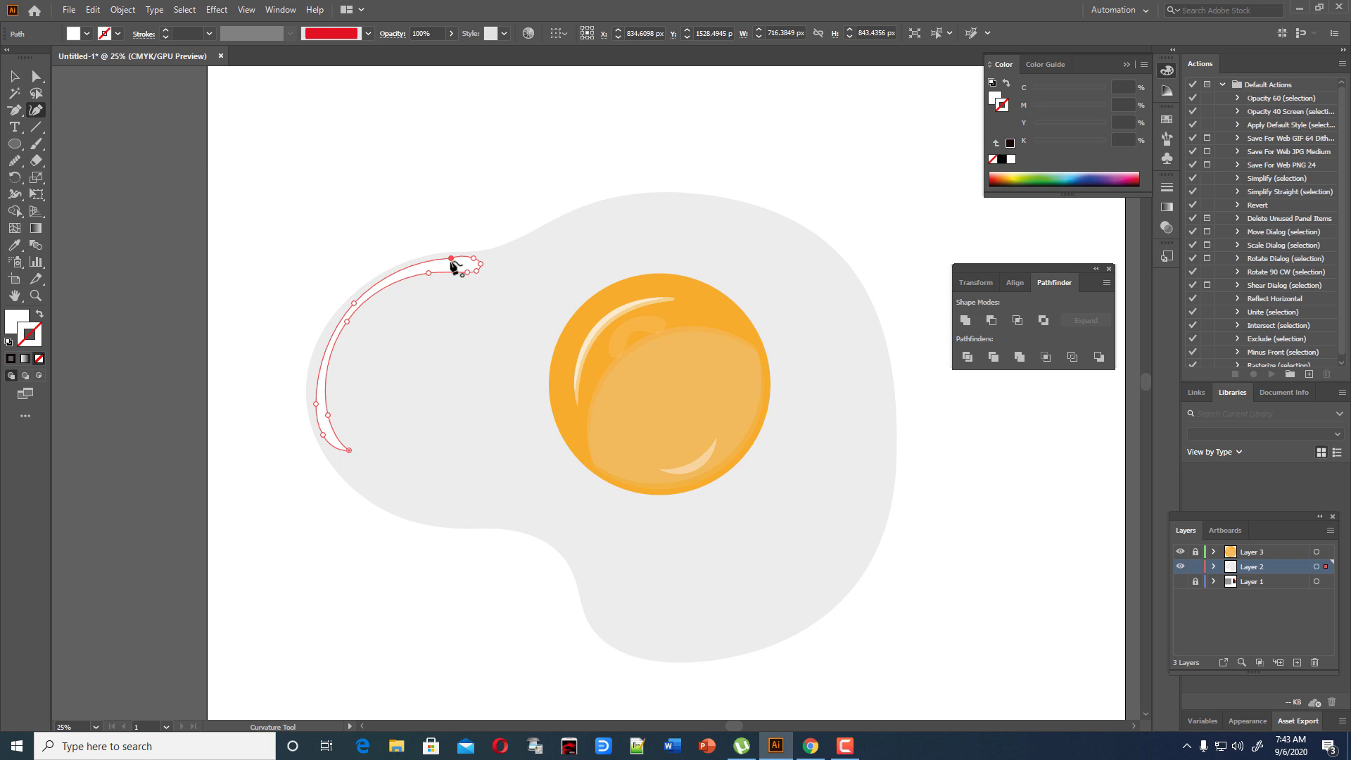
key(v)
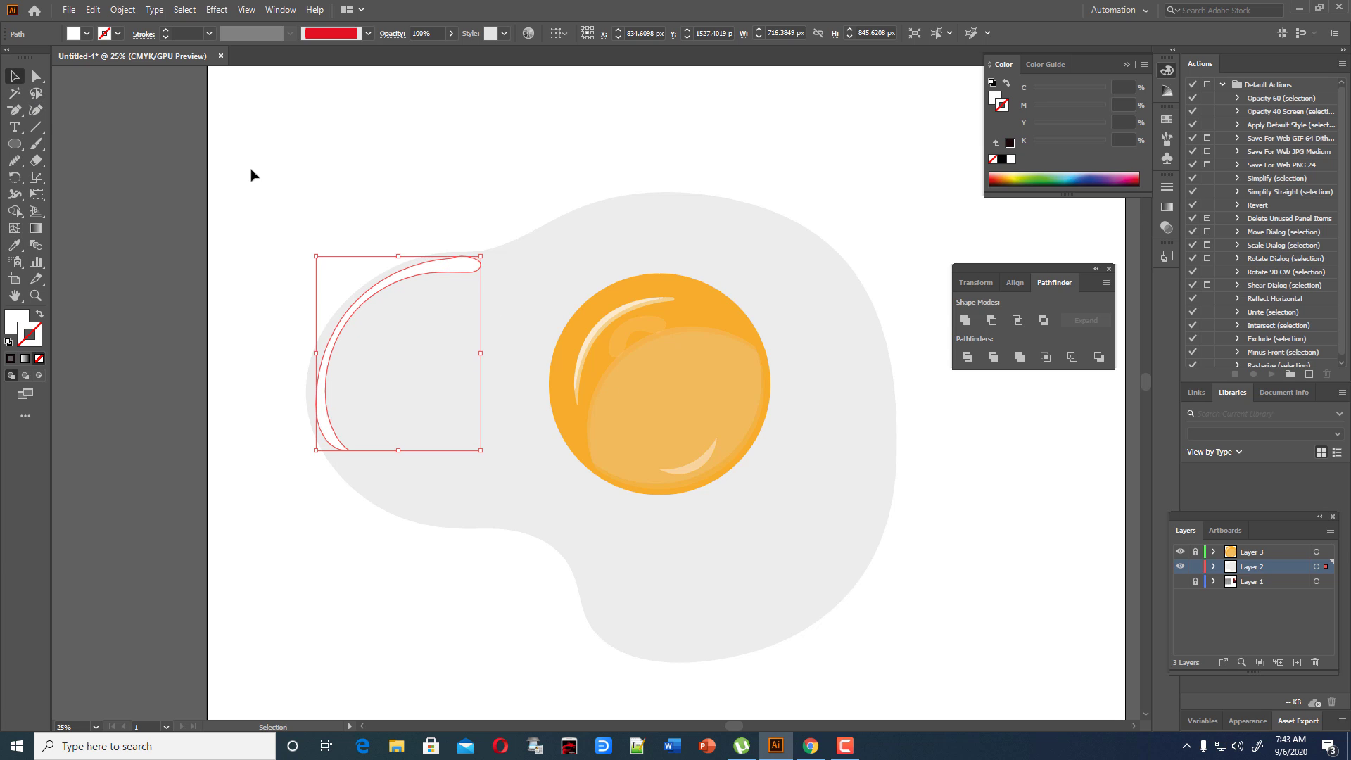
Reshape the lower end of the white crescent at the egg white's left edge with the Curvature tool, and deselect it.
click(251, 172)
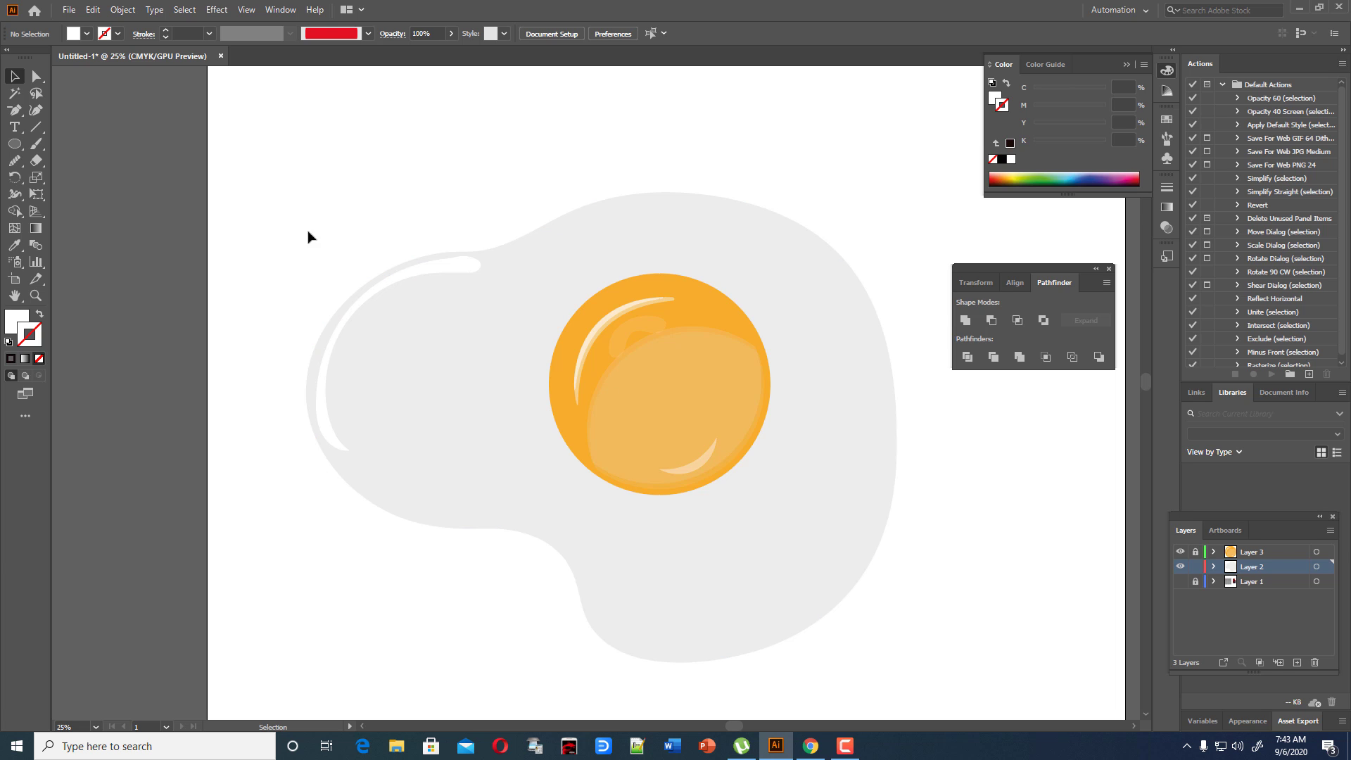
click(334, 351)
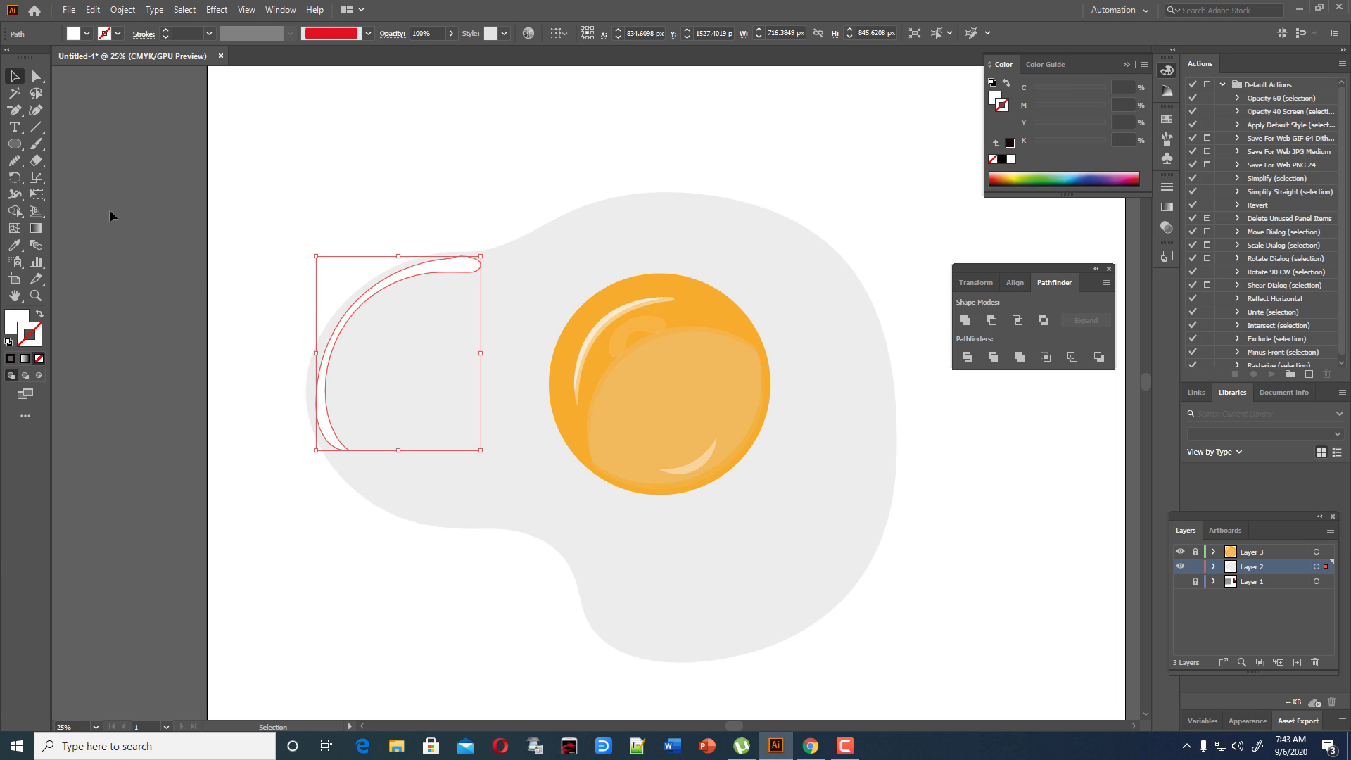
click(36, 114)
click(324, 431)
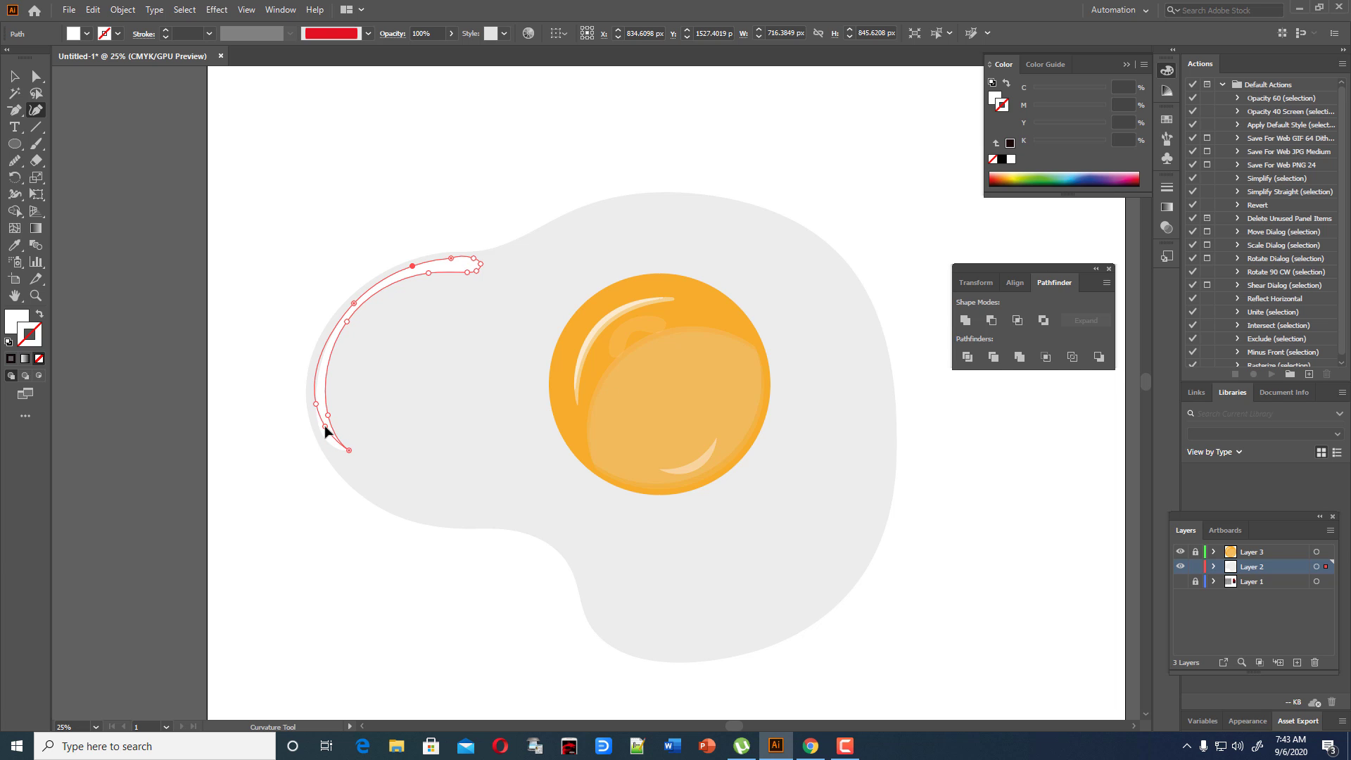
mouse_move(316, 403)
mouse_down()
mouse_move(315, 384)
mouse_move(320, 422)
mouse_move(331, 413)
mouse_up()
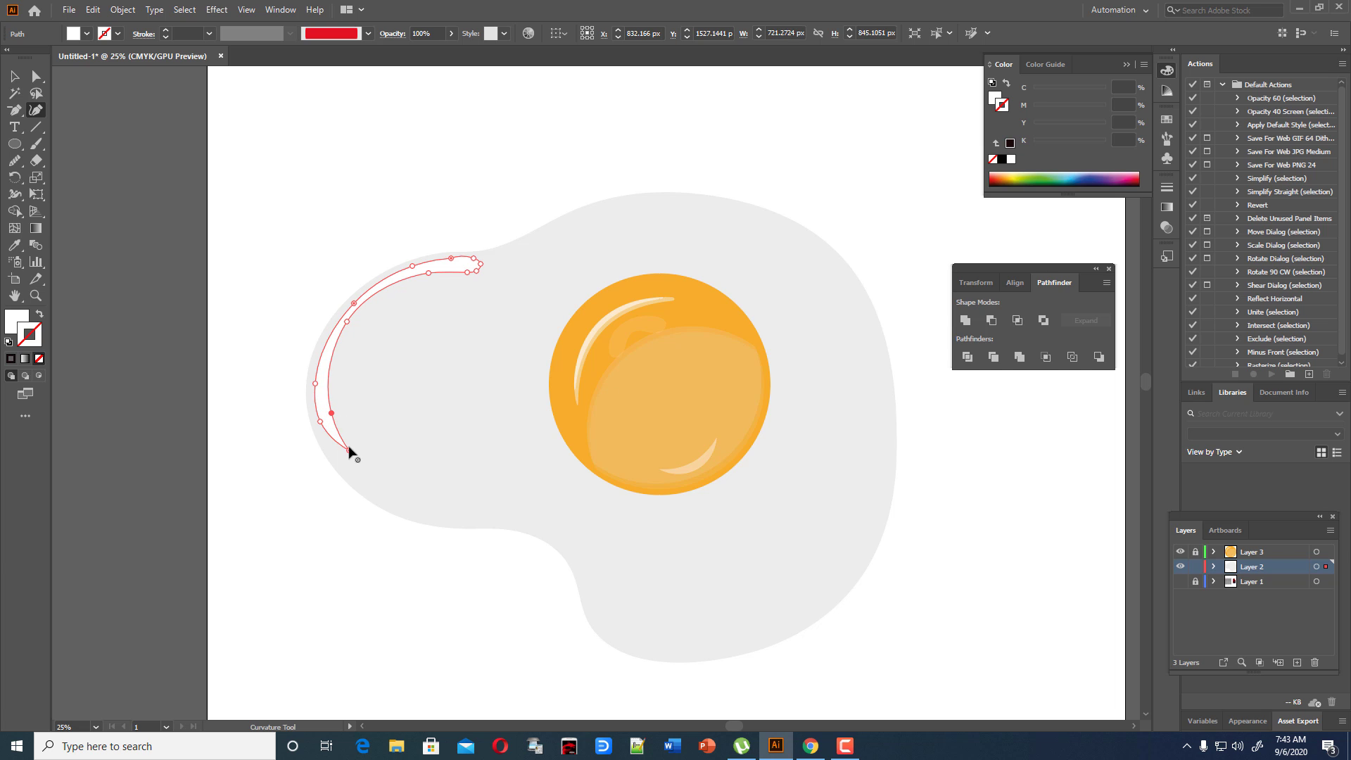
click(323, 417)
click(15, 75)
click(310, 151)
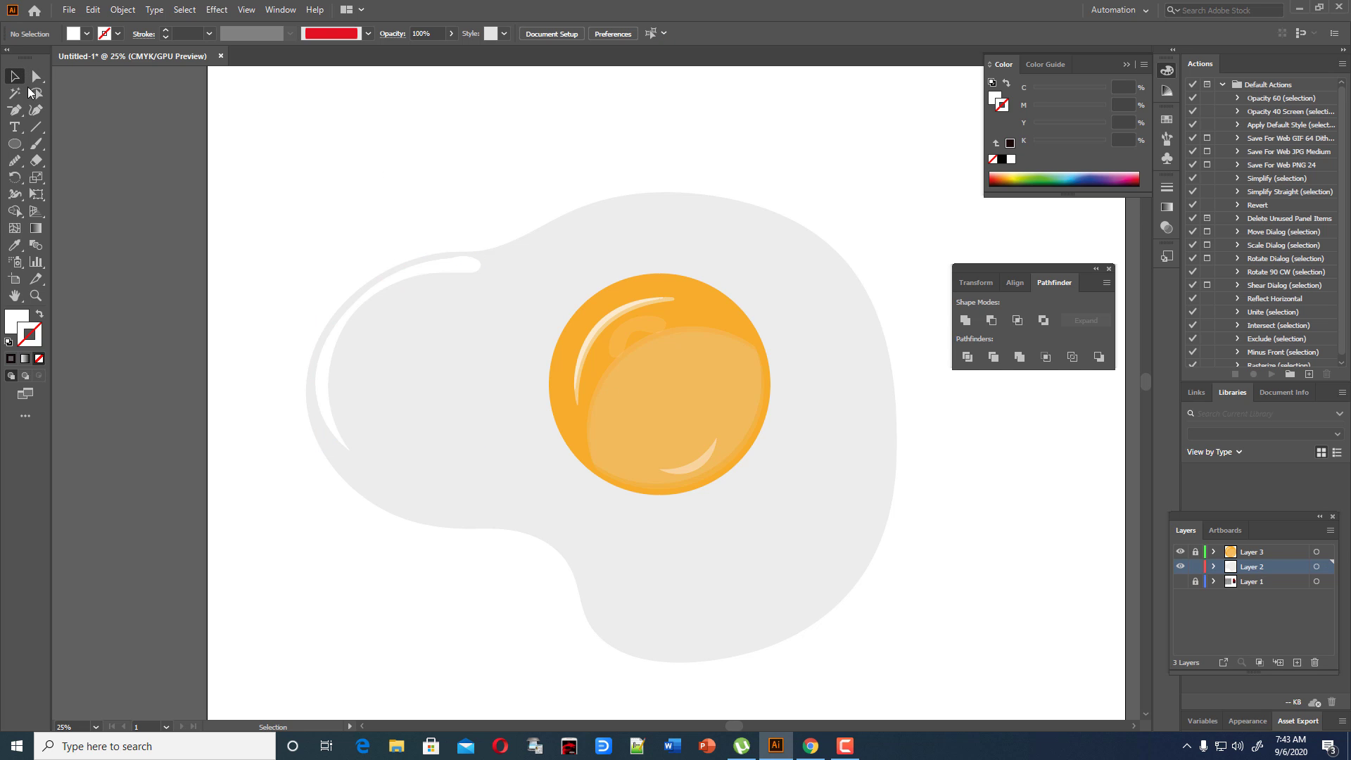
Draw a slim white ellipse above the egg white and bend it into an arched crescent about 1403 by 264 px with the Curvature tool.
click(14, 144)
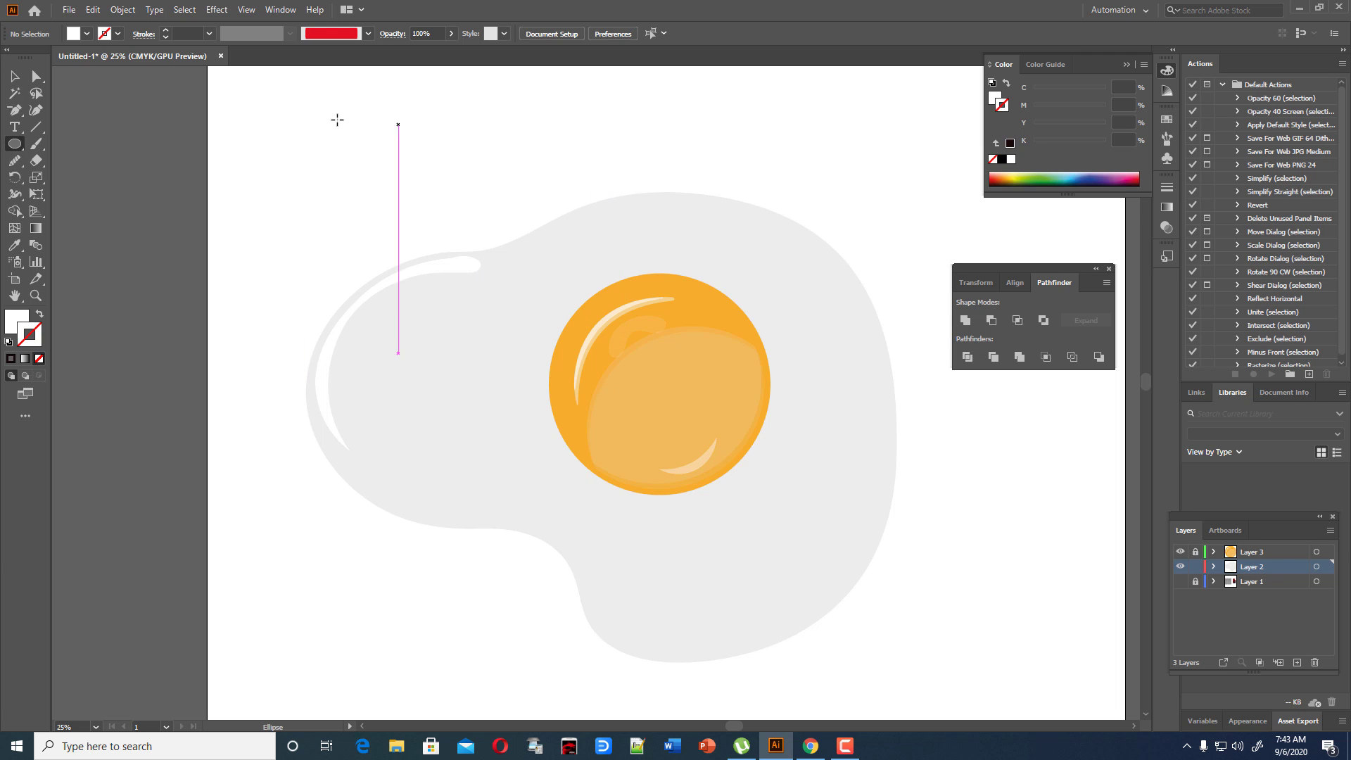
drag(338, 144, 677, 188)
click(35, 110)
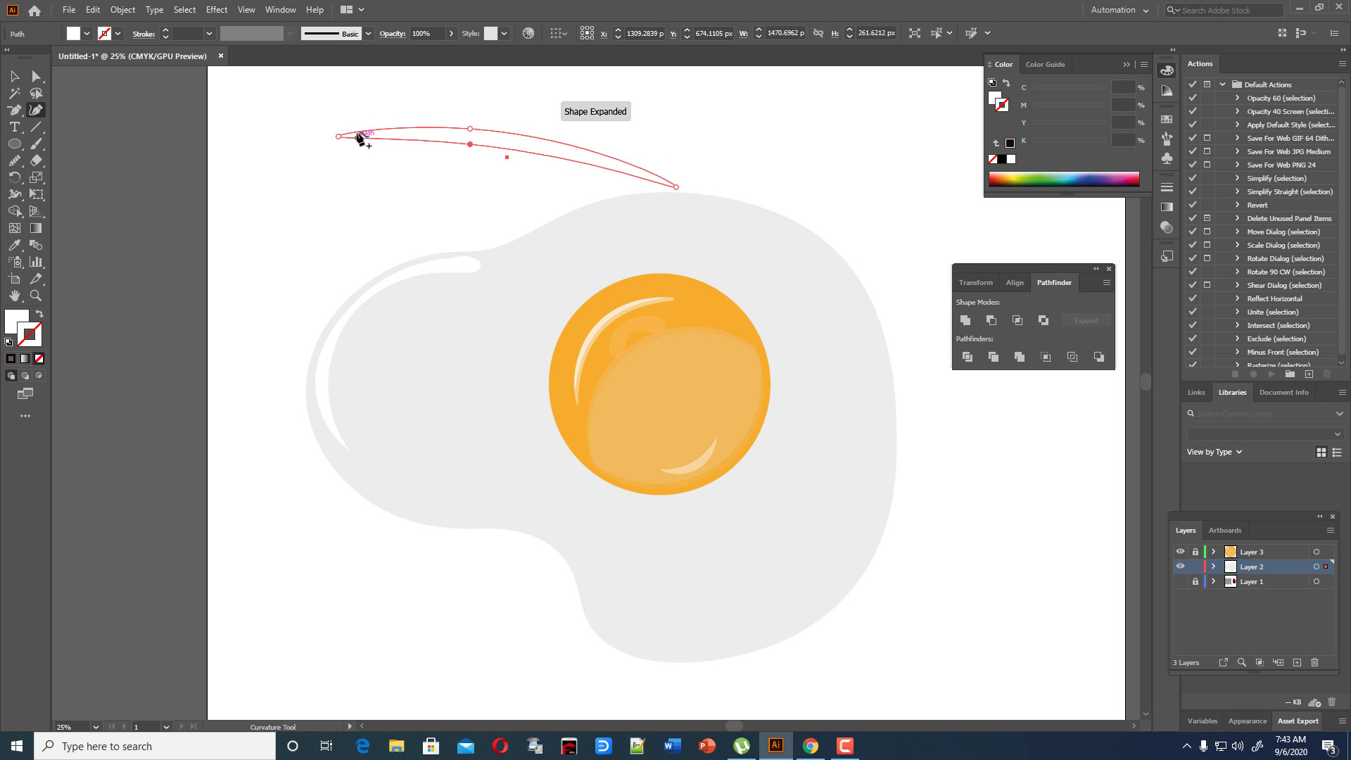
drag(339, 137, 353, 174)
key(v)
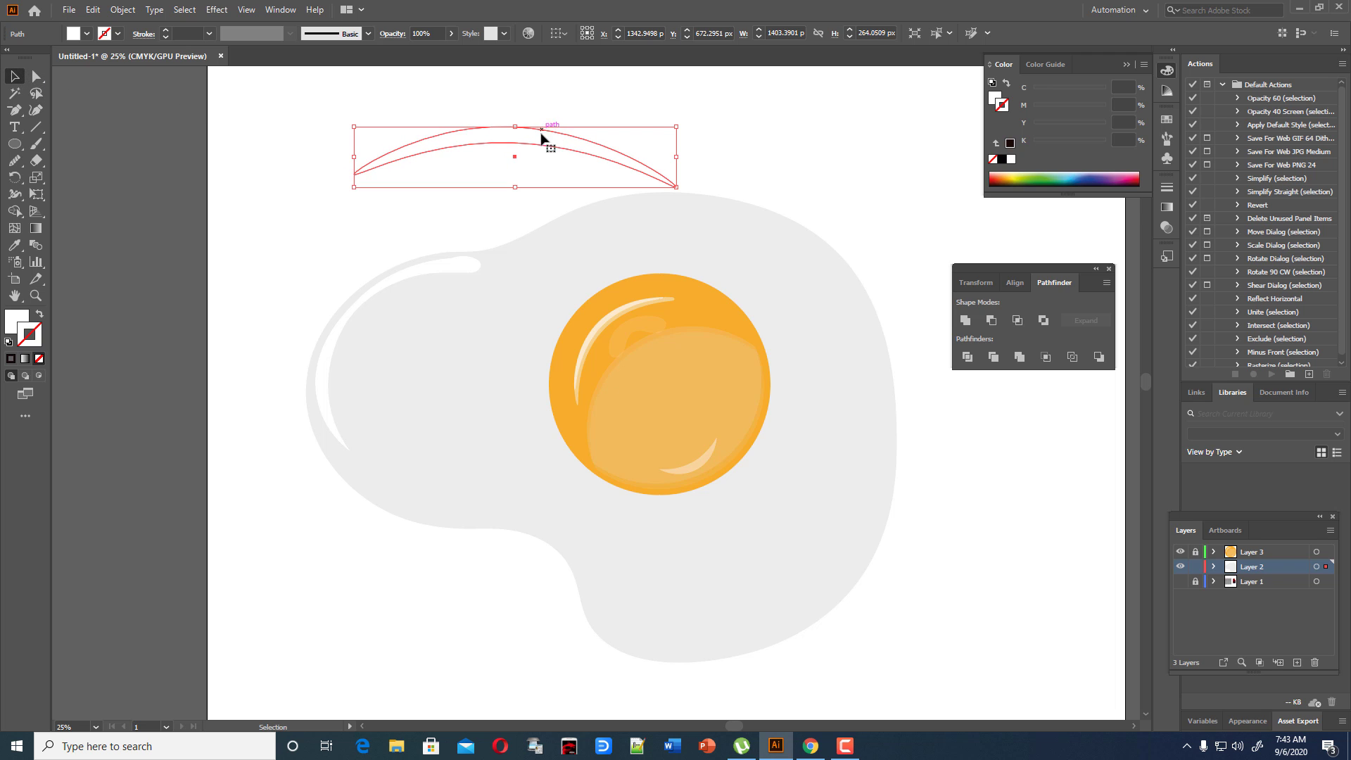
Move the arched crescent onto the egg white above the yolk and bend it around the upper-right edge with the Curvature tool.
drag(568, 146, 762, 235)
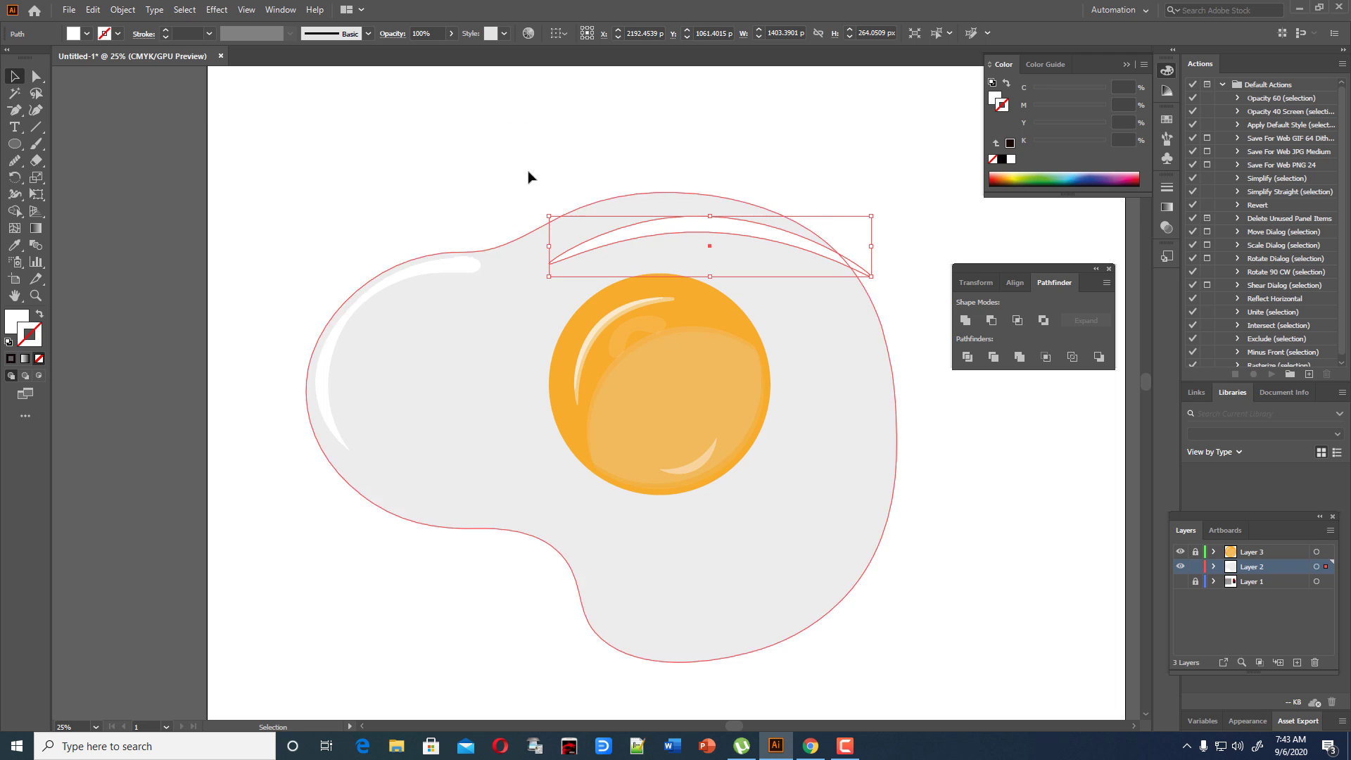
click(36, 110)
drag(871, 275, 870, 385)
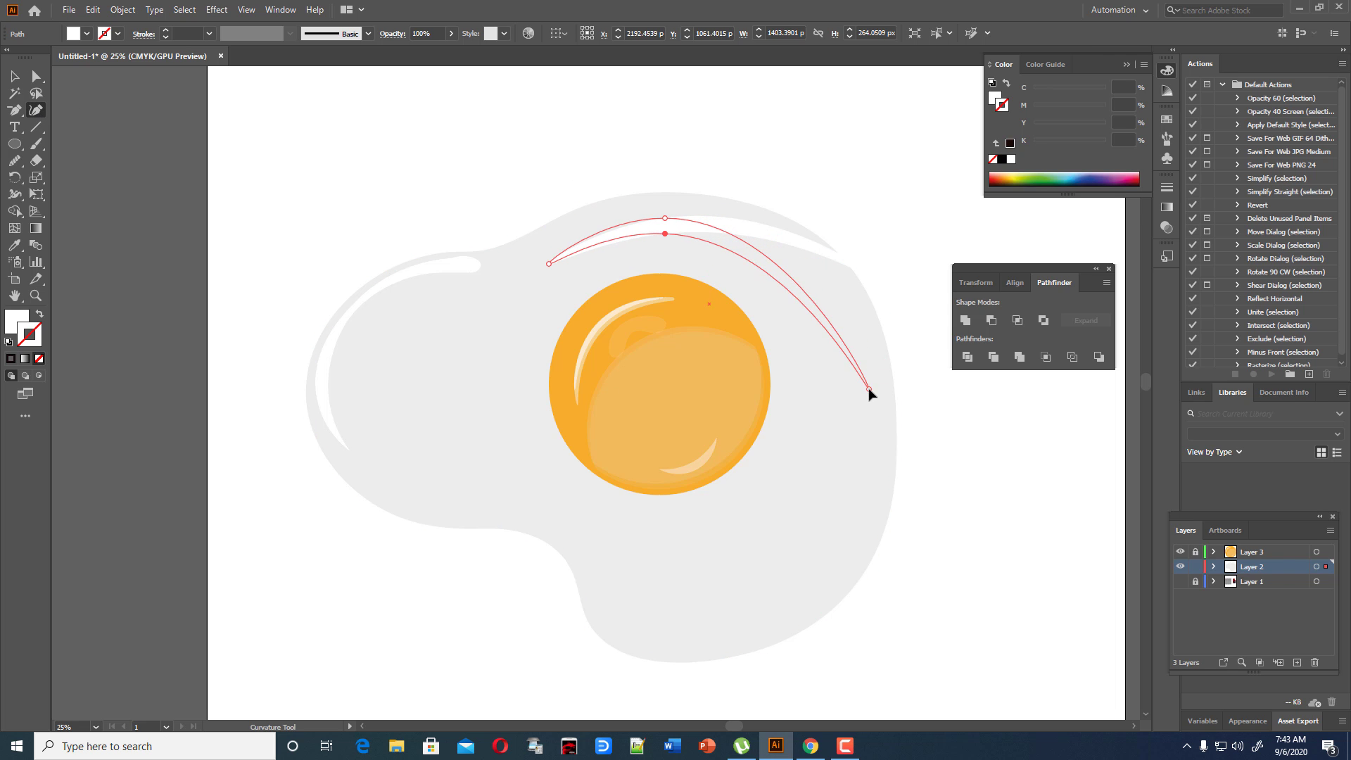
mouse_move(665, 218)
mouse_down()
mouse_move(757, 219)
mouse_move(734, 243)
mouse_move(683, 233)
mouse_up()
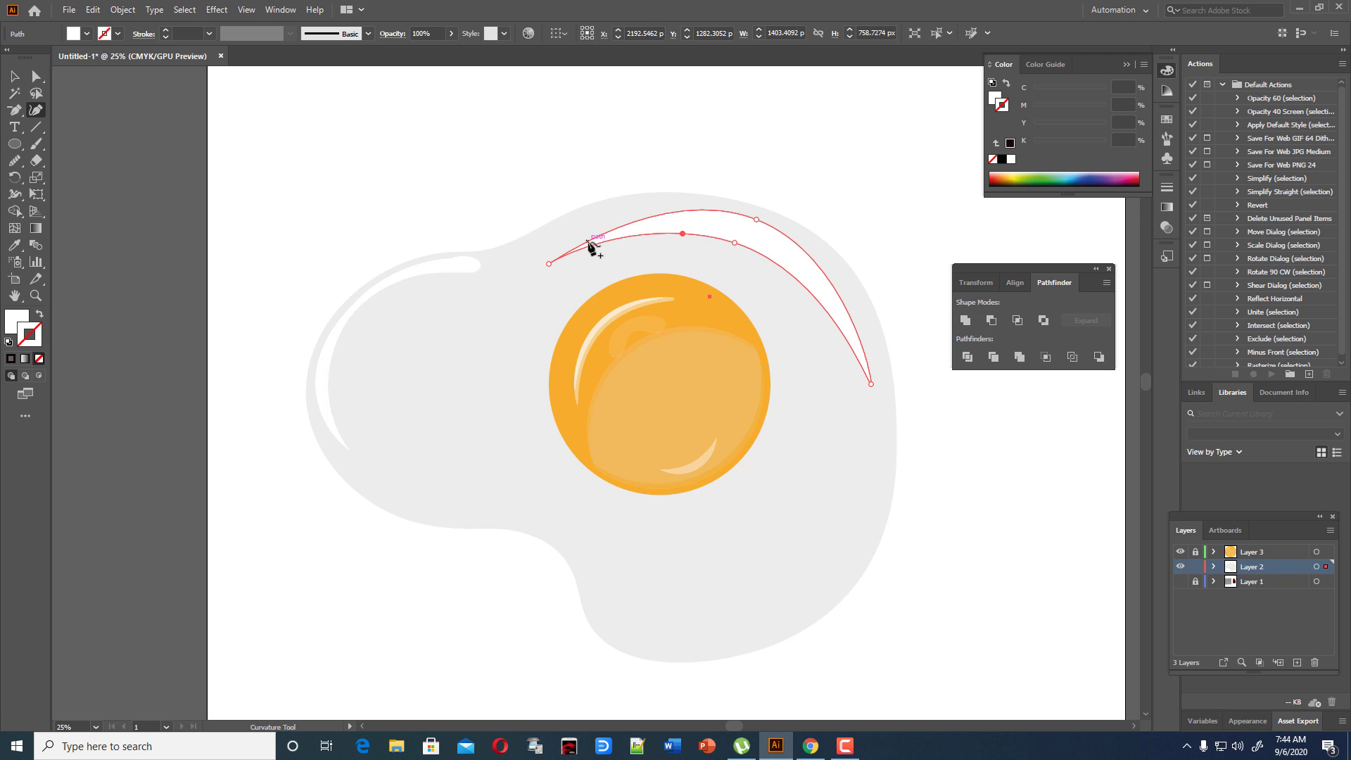
Blunt and round the upper-right crescent's left end, refine its inner edge and lower tip to about 1275 by 846 px, and deselect it.
drag(588, 241, 582, 230)
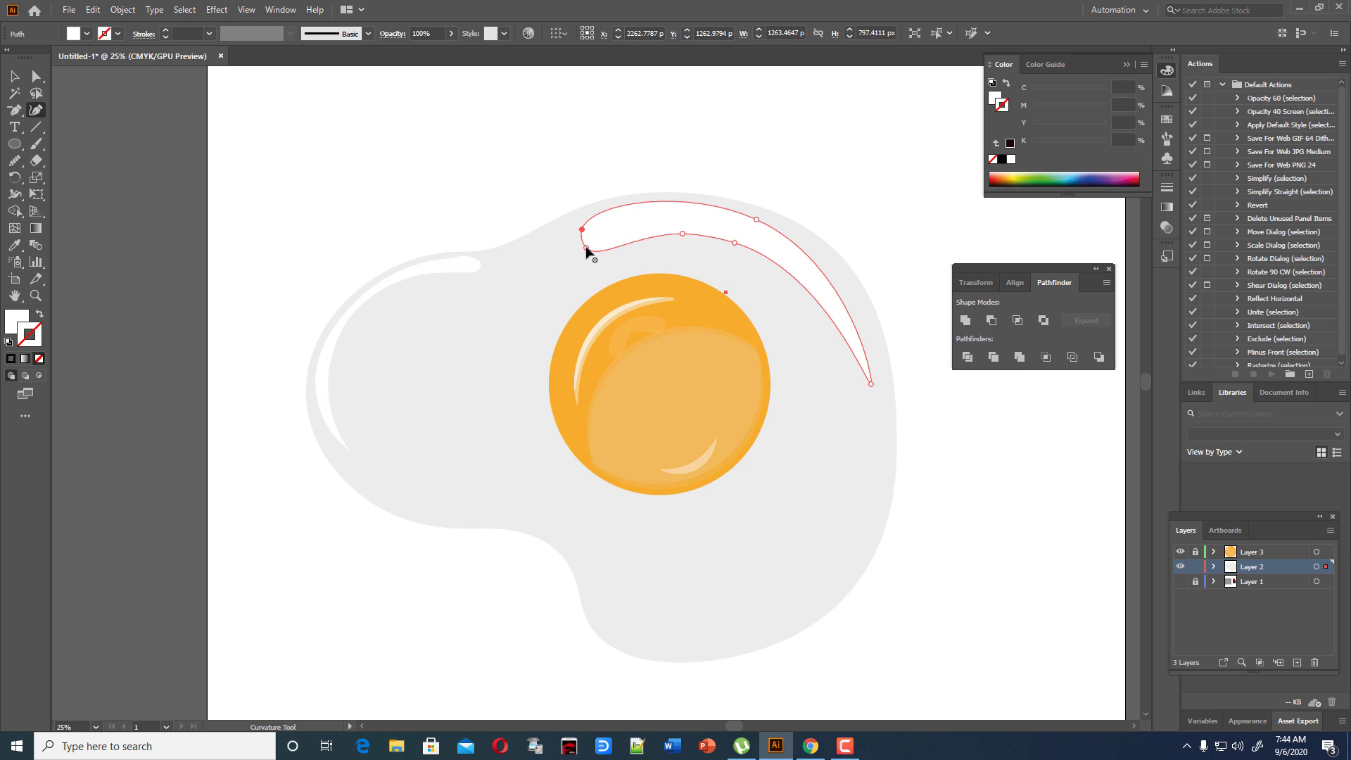
click(586, 246)
mouse_move(689, 235)
mouse_down()
mouse_move(739, 239)
mouse_move(696, 230)
mouse_up()
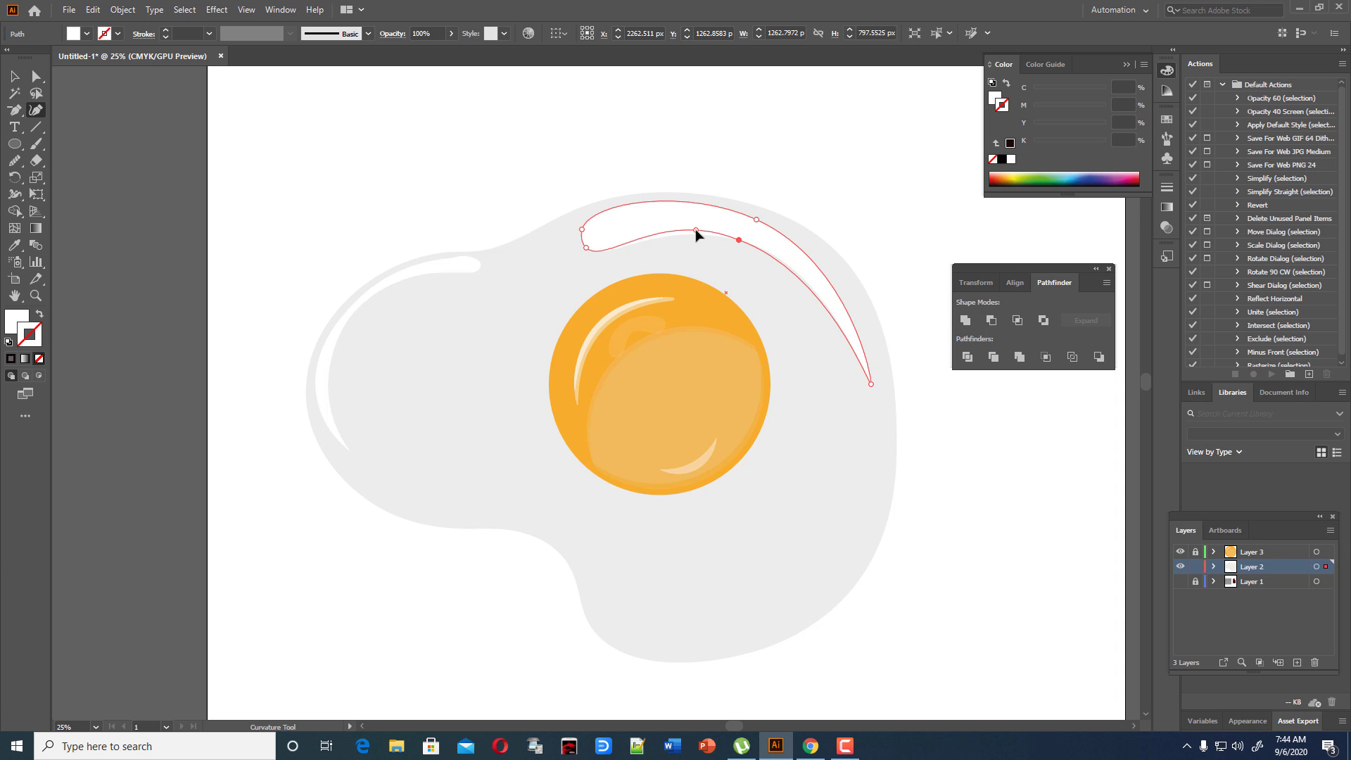
click(698, 230)
drag(874, 389, 876, 399)
drag(744, 237, 745, 238)
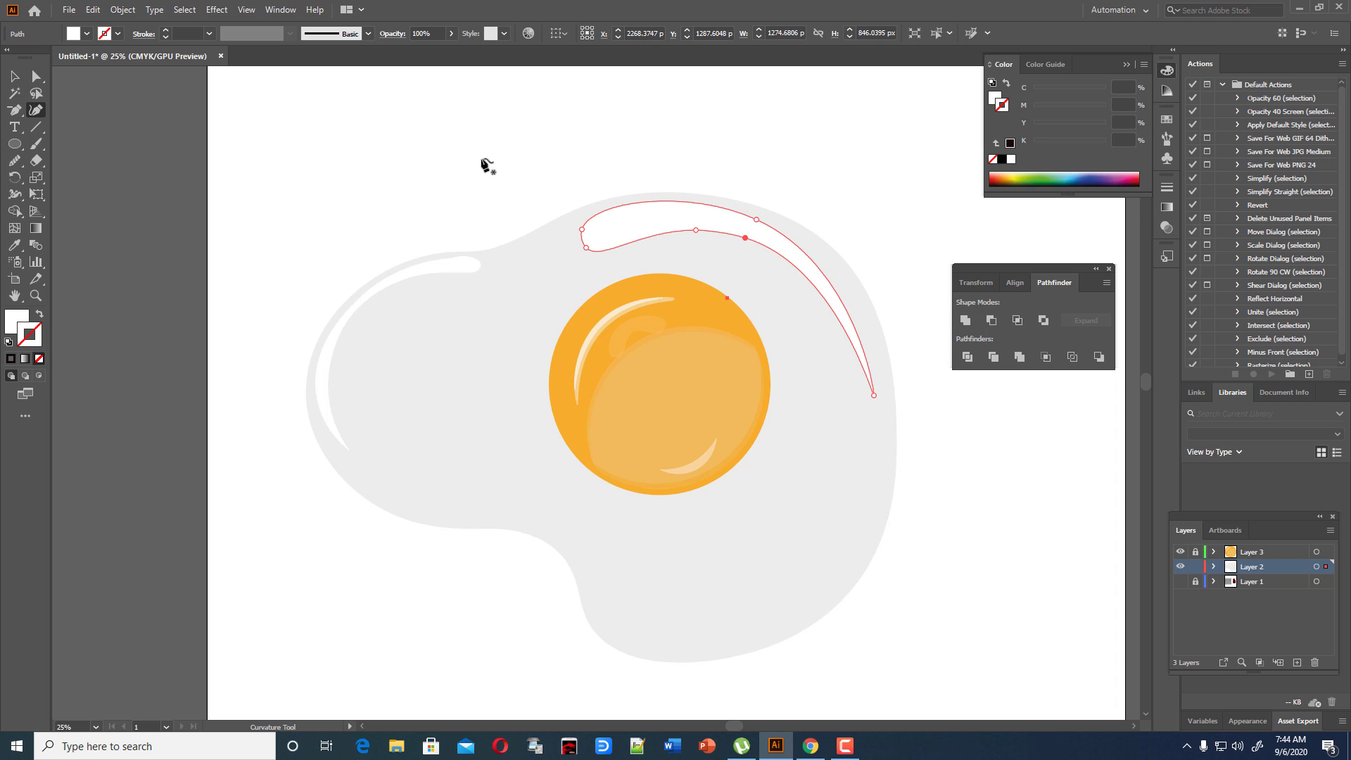
click(14, 76)
click(265, 139)
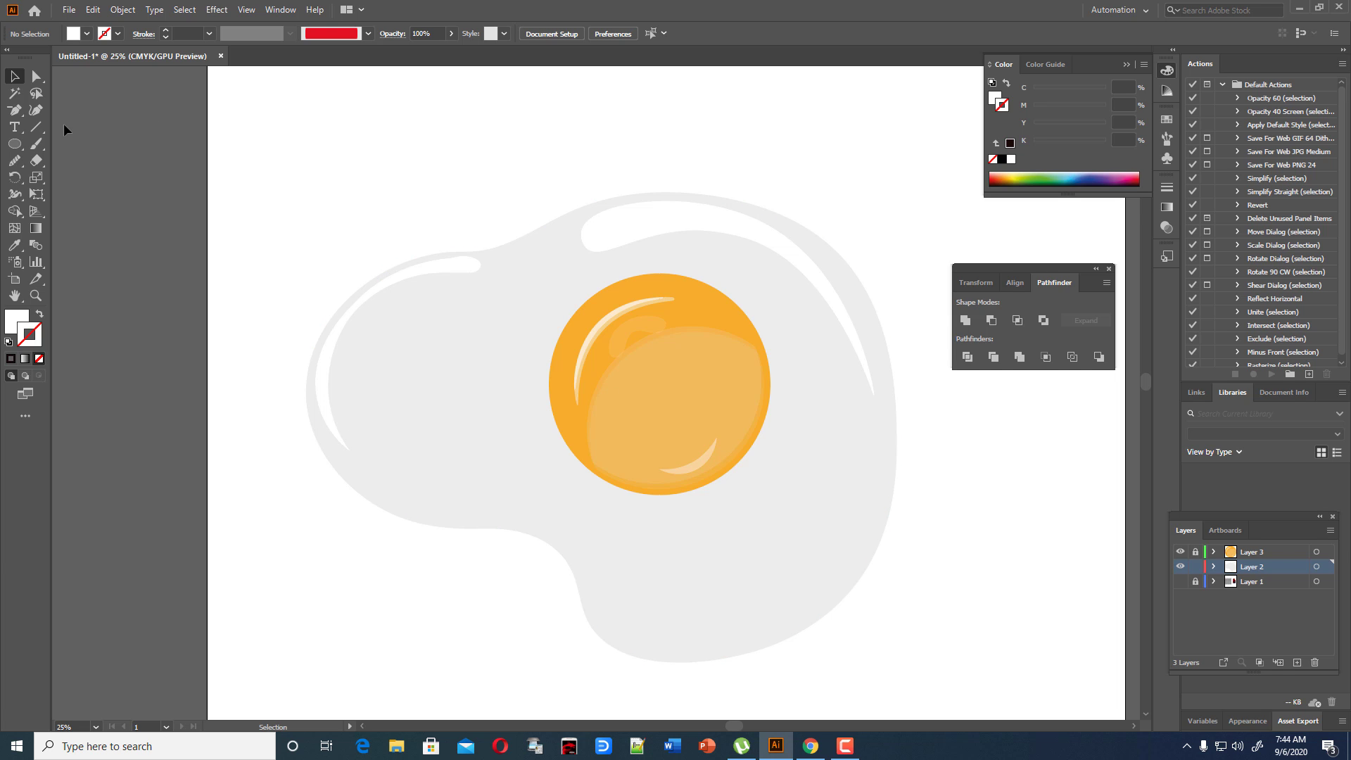
Draw a small closed white teardrop about 341 by 172 px between the two edge highlights with the Pen tool.
key(minus)
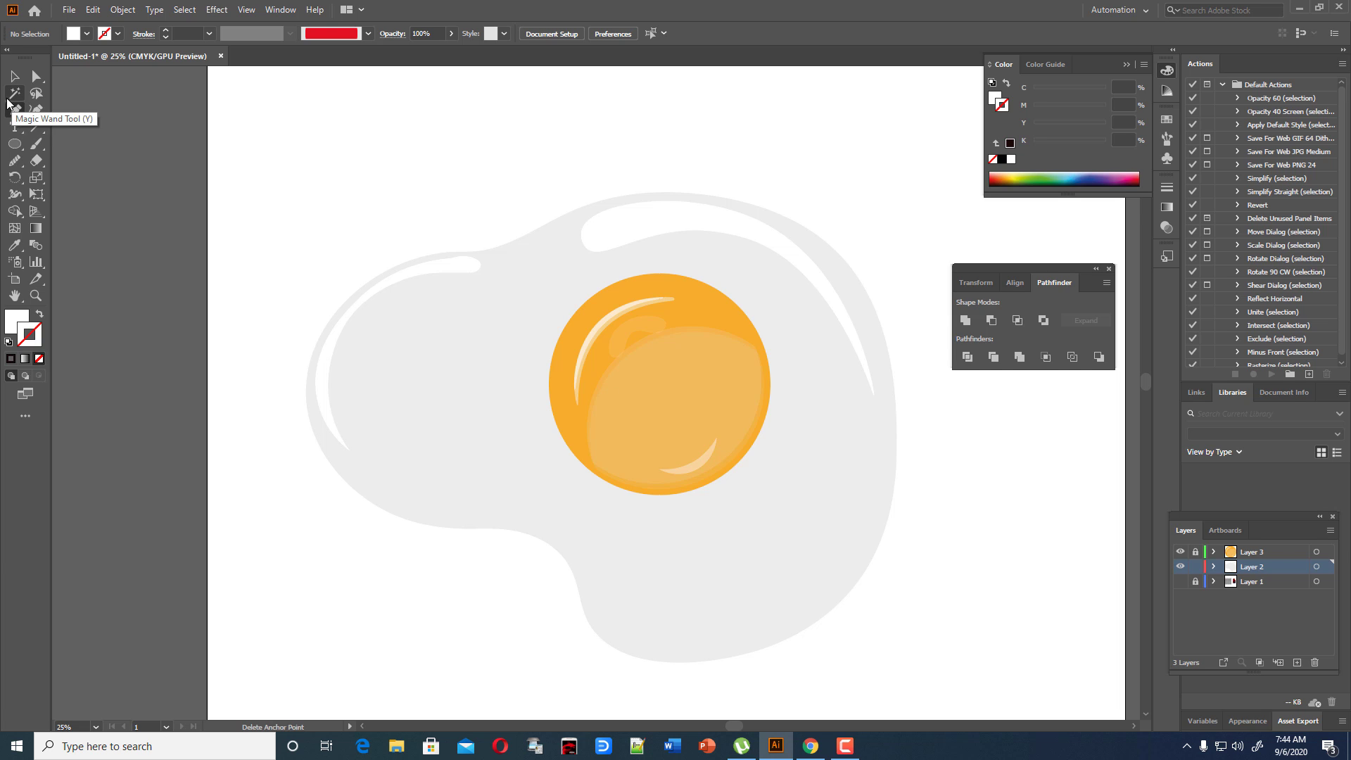
click(15, 110)
drag(16, 110, 52, 109)
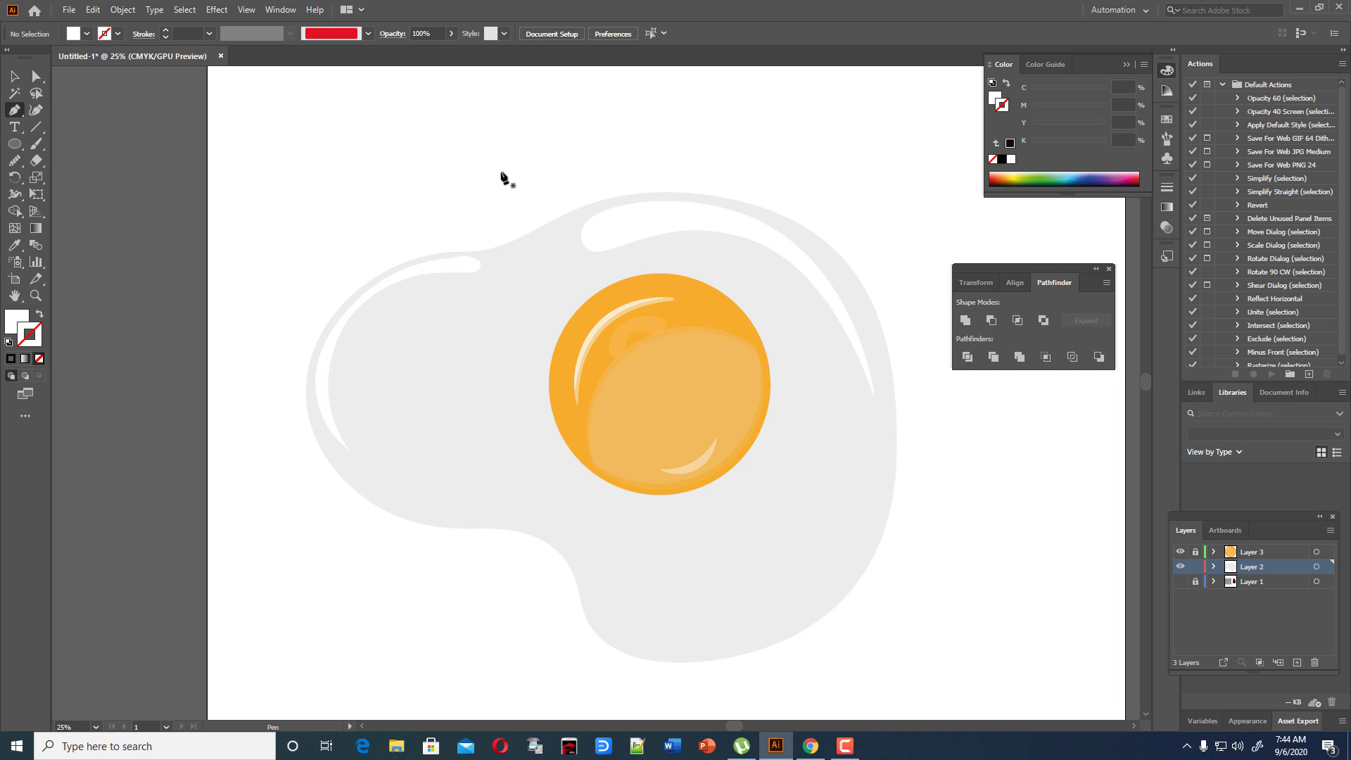
click(501, 257)
drag(554, 235, 502, 262)
click(501, 257)
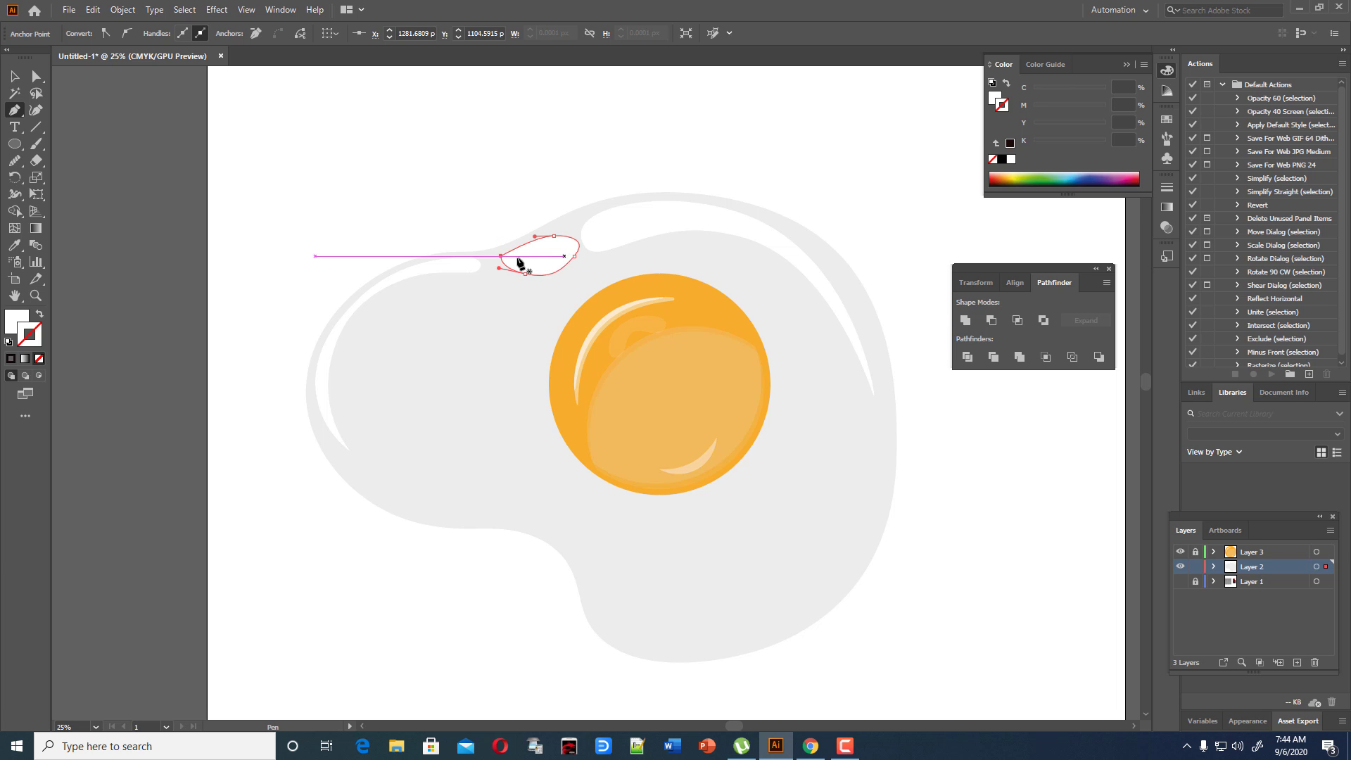
Reshape the teardrop into a slimmer curved drop about 356 by 131 px with the Curvature tool, and deselect it.
click(36, 109)
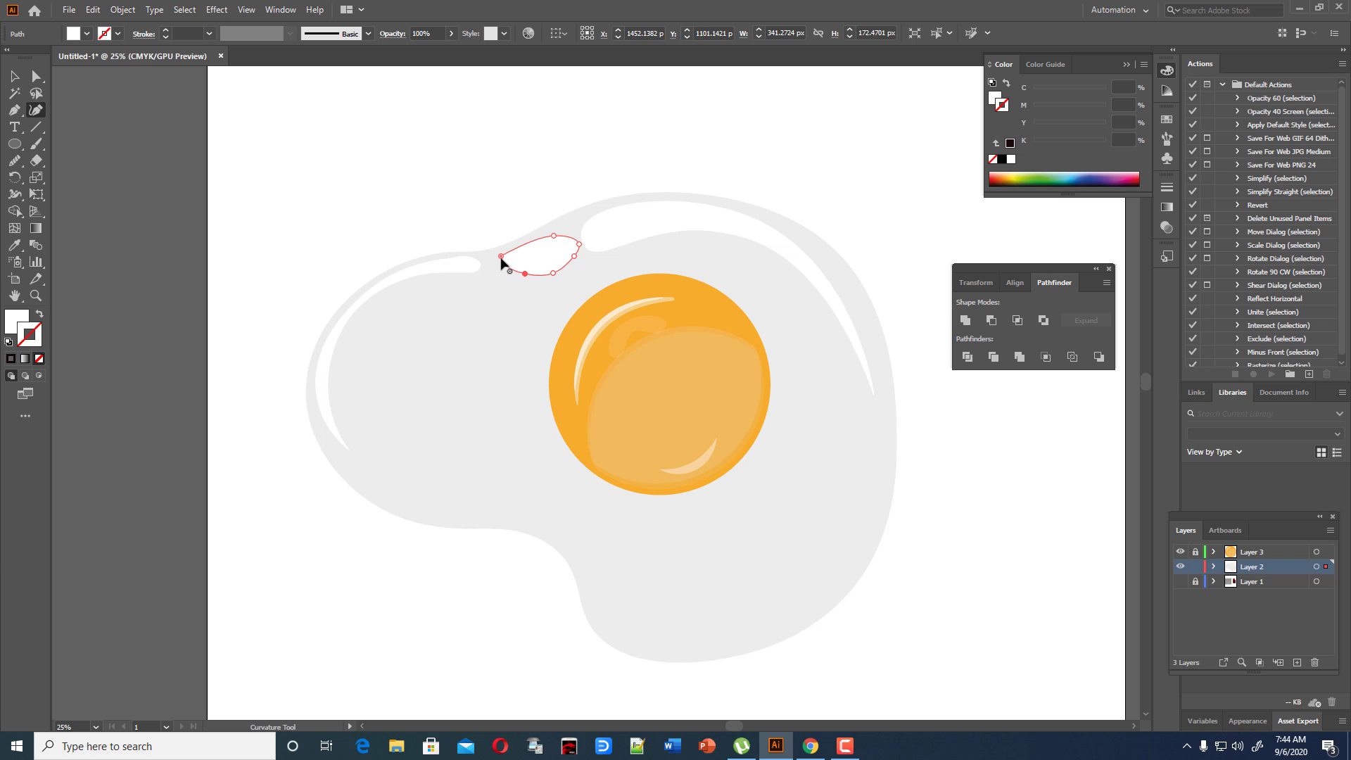
drag(500, 259, 571, 252)
click(574, 256)
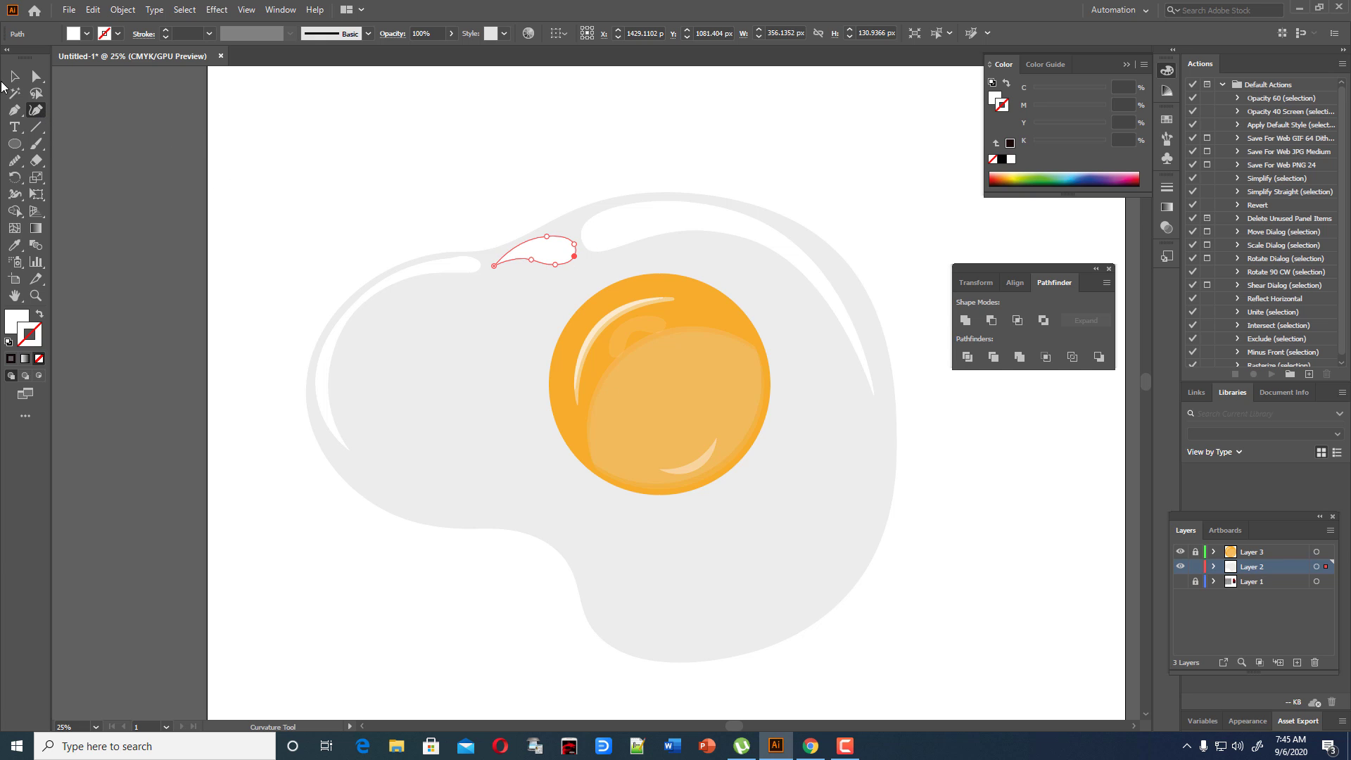
key(v)
click(318, 125)
Draw a closed, curved white highlight on the egg white along the yolk's left side with the Pen tool.
scroll(779, 337, down, 2)
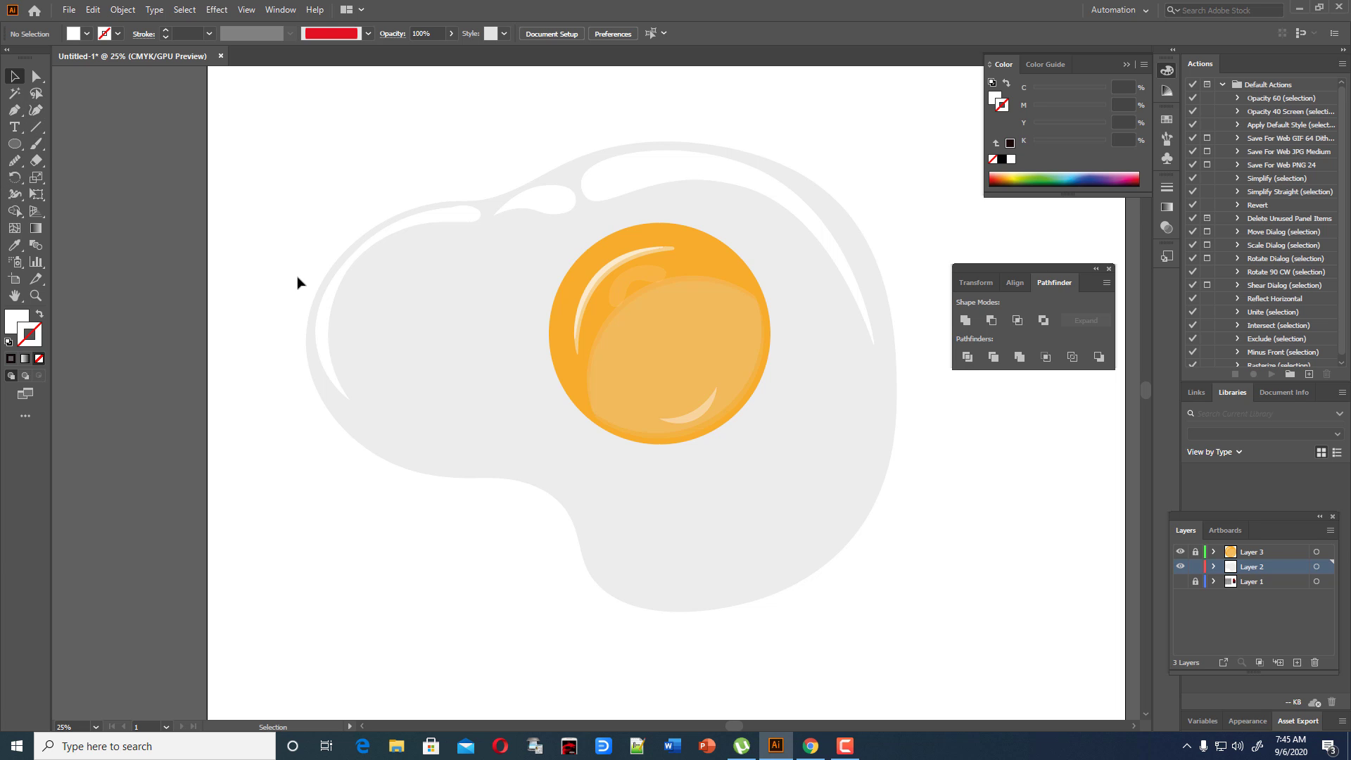
click(15, 110)
click(544, 246)
drag(561, 245, 525, 302)
drag(515, 348, 518, 371)
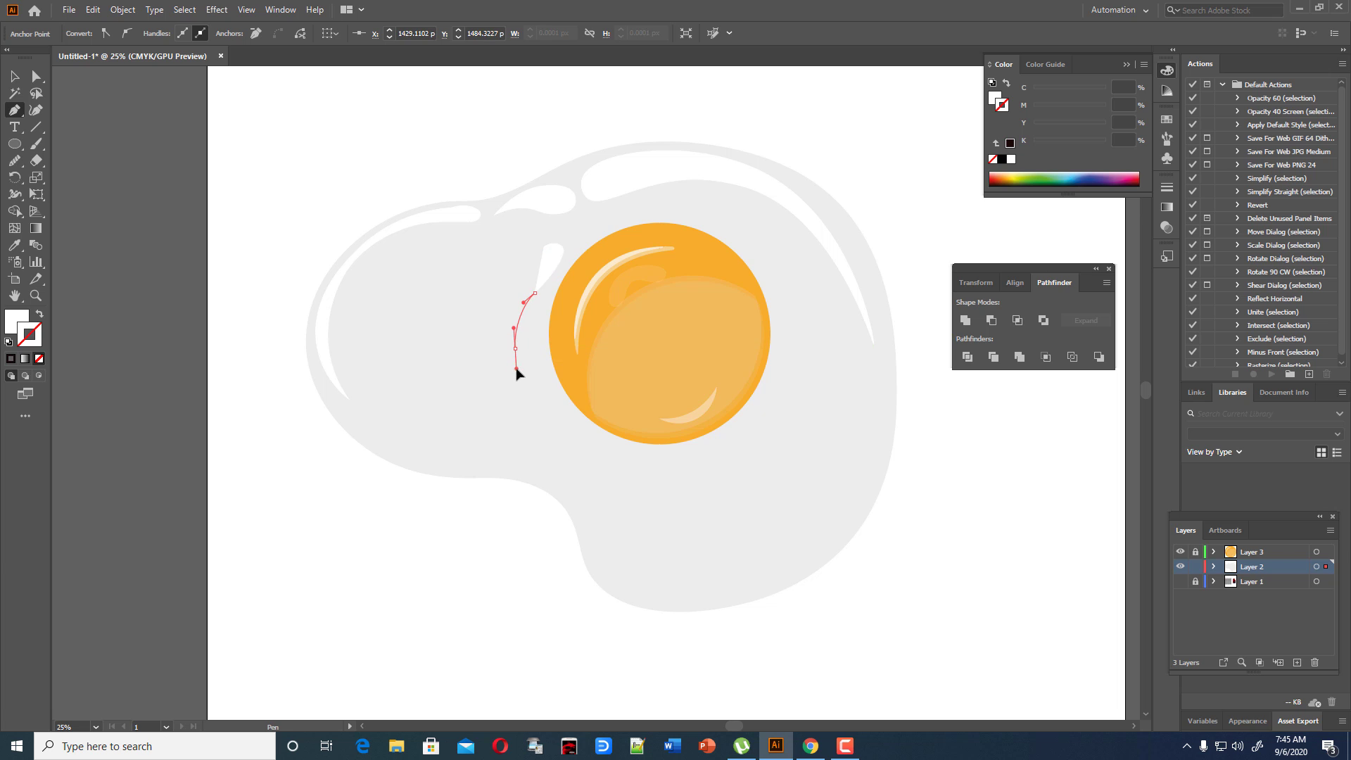
drag(575, 433, 481, 399)
mouse_move(494, 302)
mouse_down()
mouse_move(498, 184)
mouse_move(498, 290)
mouse_up()
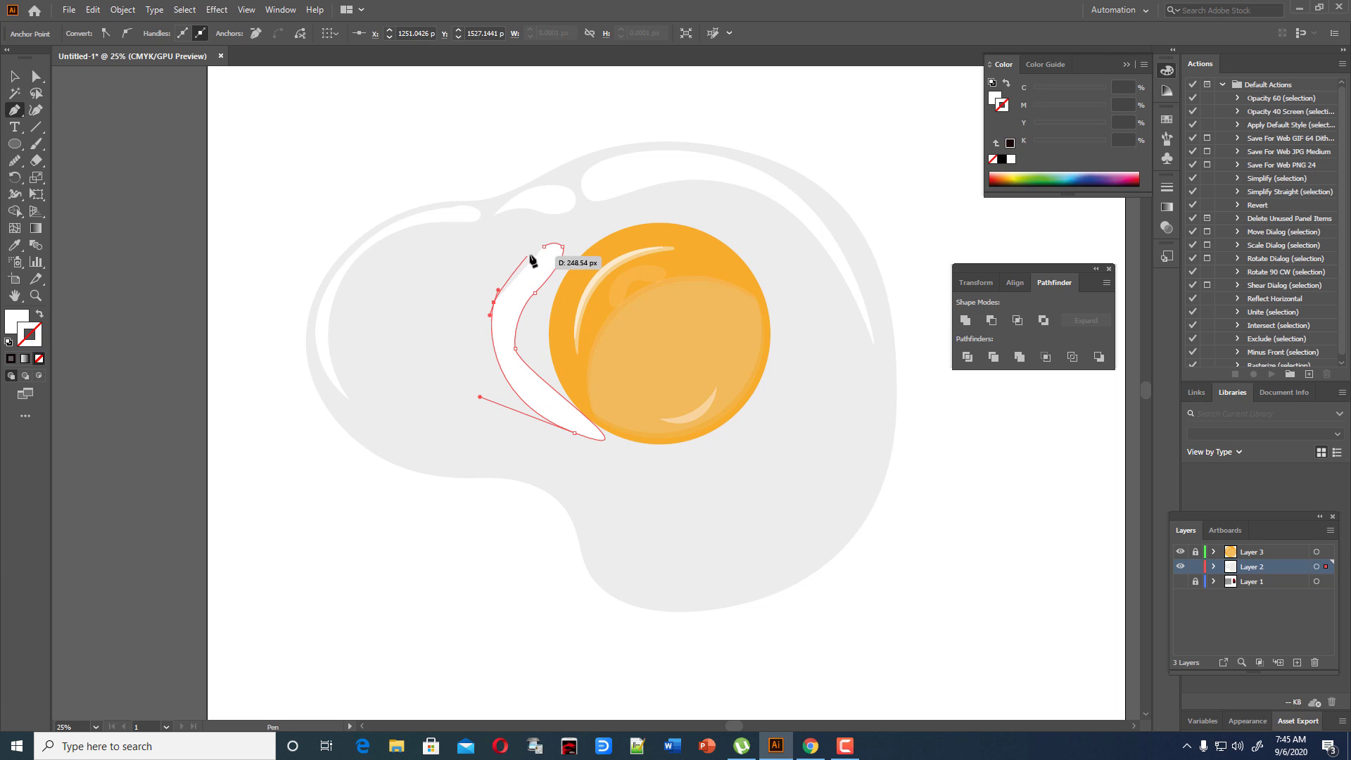
click(543, 247)
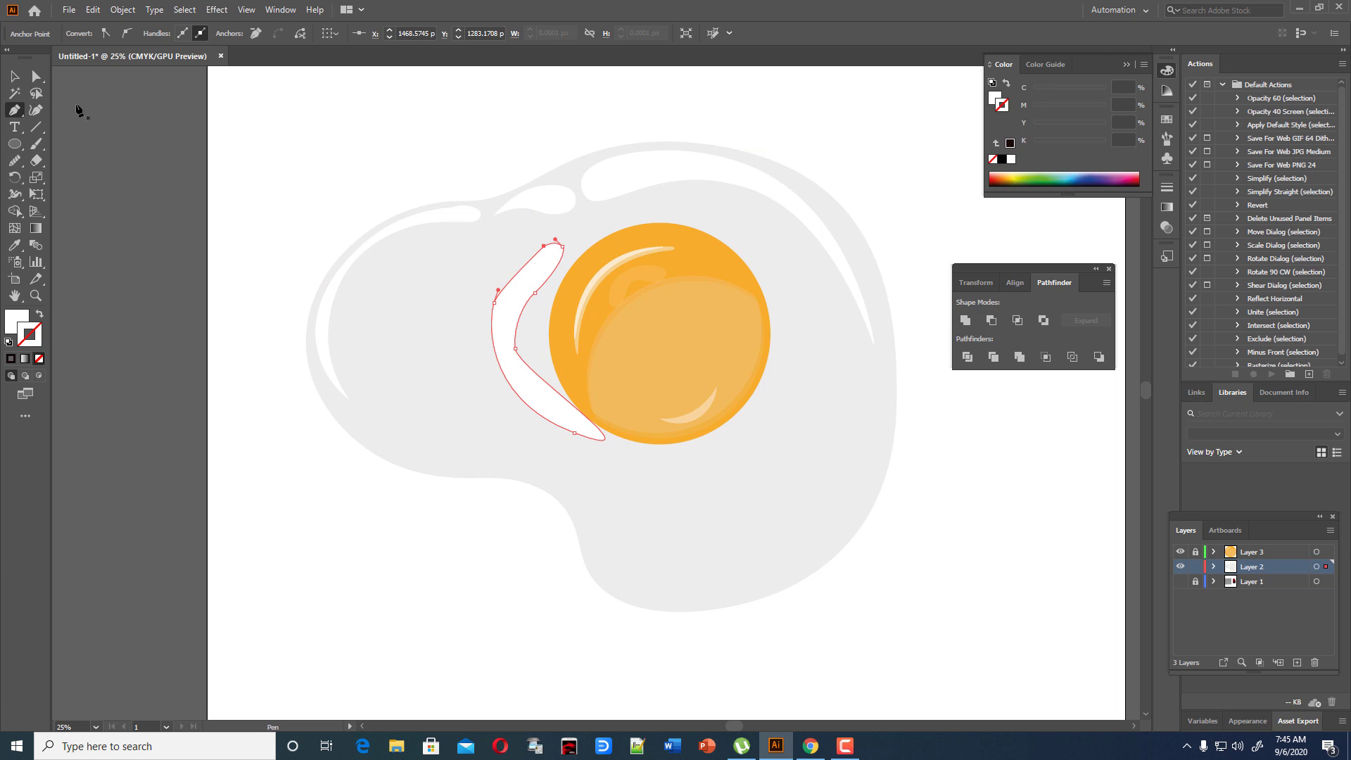
Slim the highlight beside the yolk into a crescent with the Curvature tool, adjusting its lower tip, inner curve and upper end.
click(36, 110)
drag(607, 441, 547, 418)
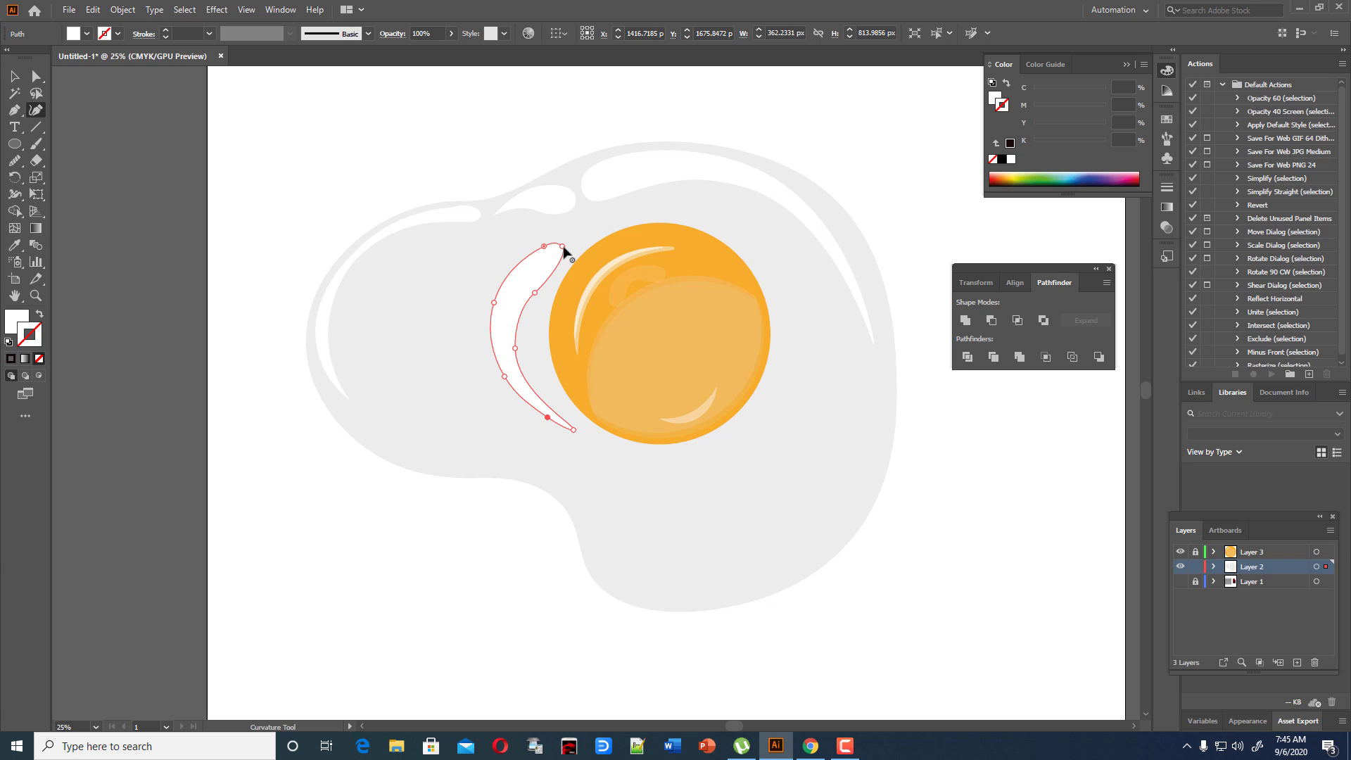
drag(562, 245, 572, 242)
drag(574, 431, 573, 430)
drag(515, 349, 508, 344)
click(528, 286)
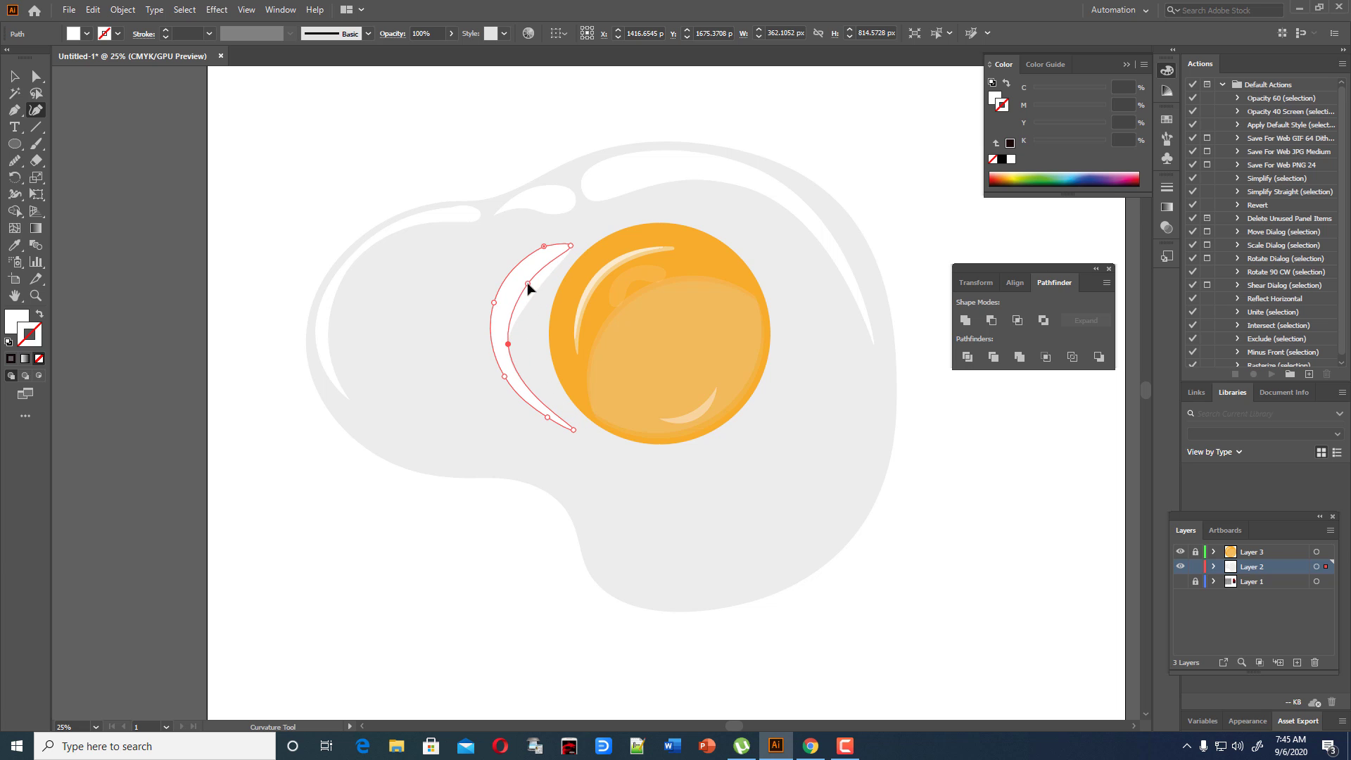
click(541, 245)
drag(529, 286, 532, 277)
Smooth the upper end and inner edge of the crescent beside the yolk with the Smooth tool.
click(17, 160)
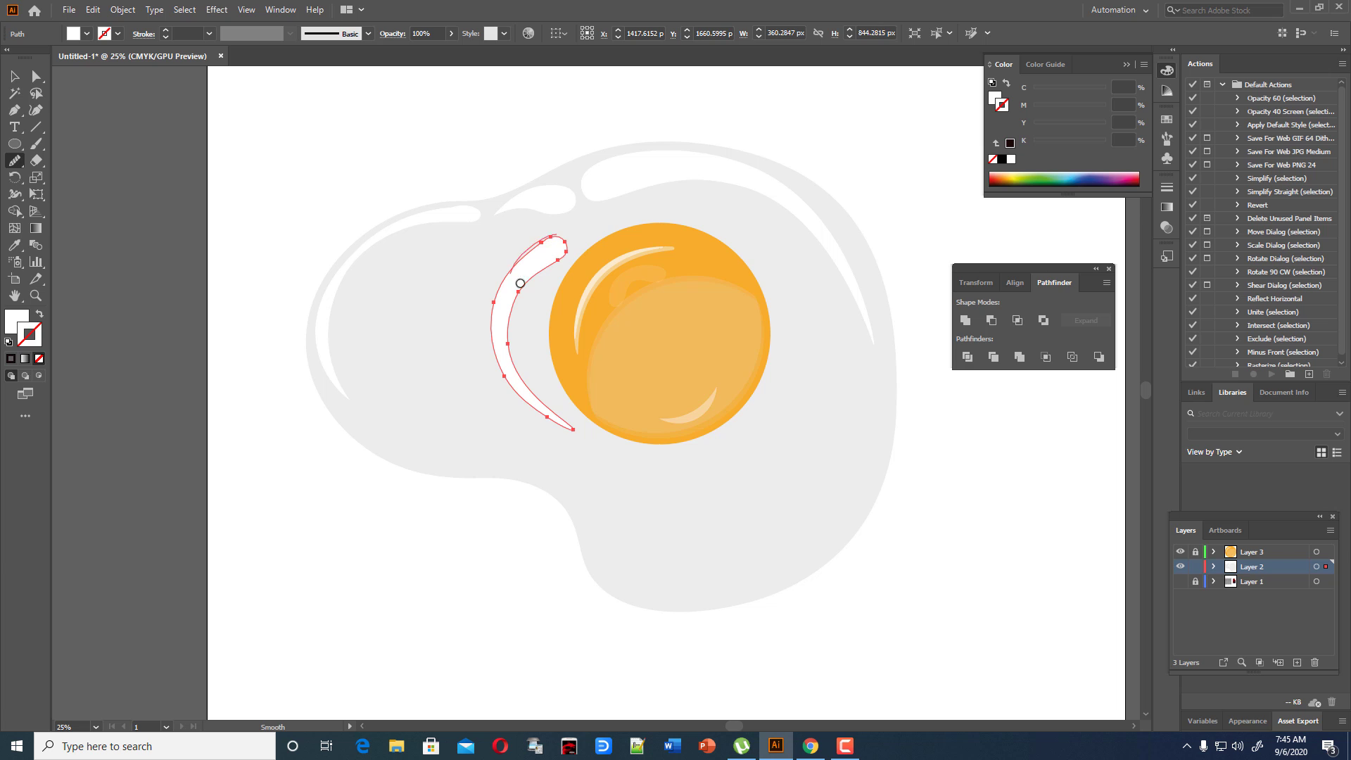
mouse_move(526, 278)
mouse_down()
mouse_move(554, 239)
mouse_move(533, 275)
mouse_up()
drag(522, 285, 518, 330)
drag(558, 257, 558, 266)
Extend the lower tip of the crescent beside the yolk and refine its inner curve with the Curvature tool, to about 382 by 858 px.
click(35, 110)
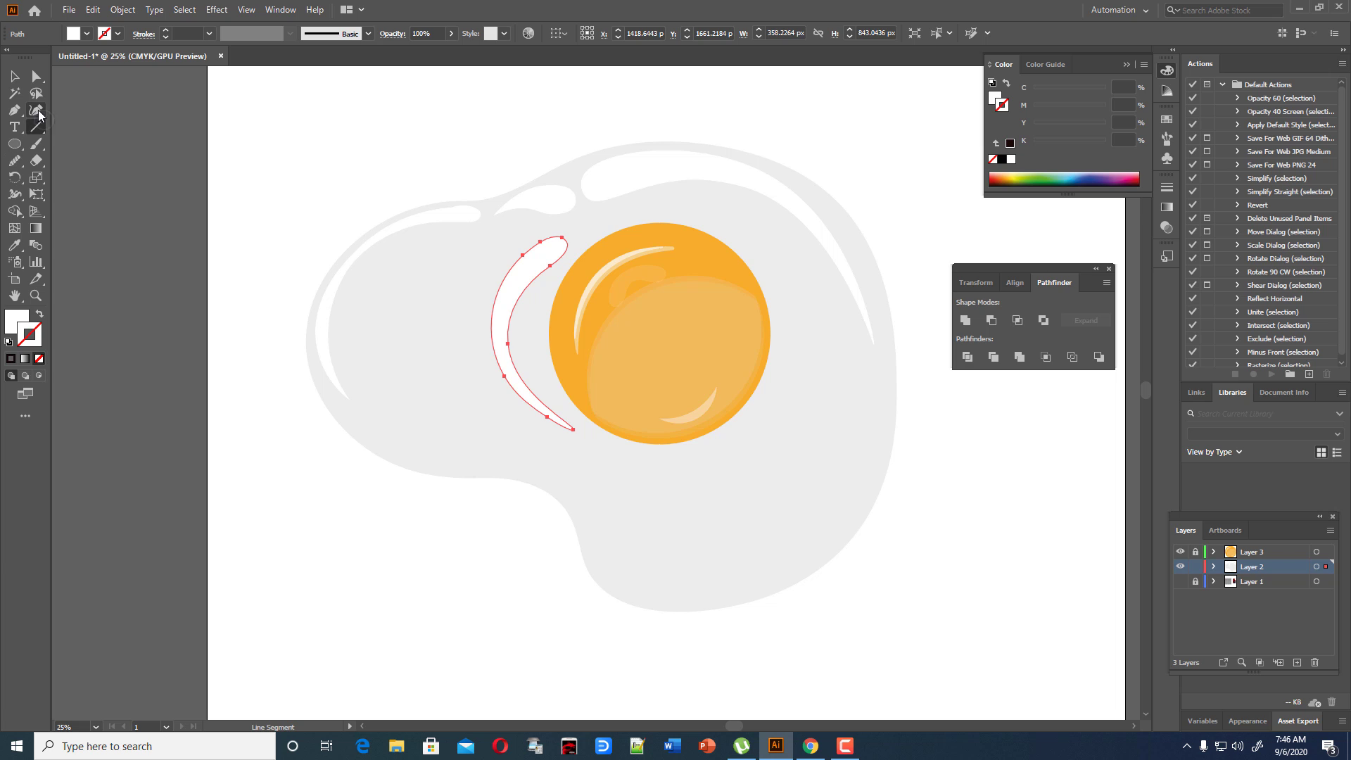
drag(585, 428, 590, 433)
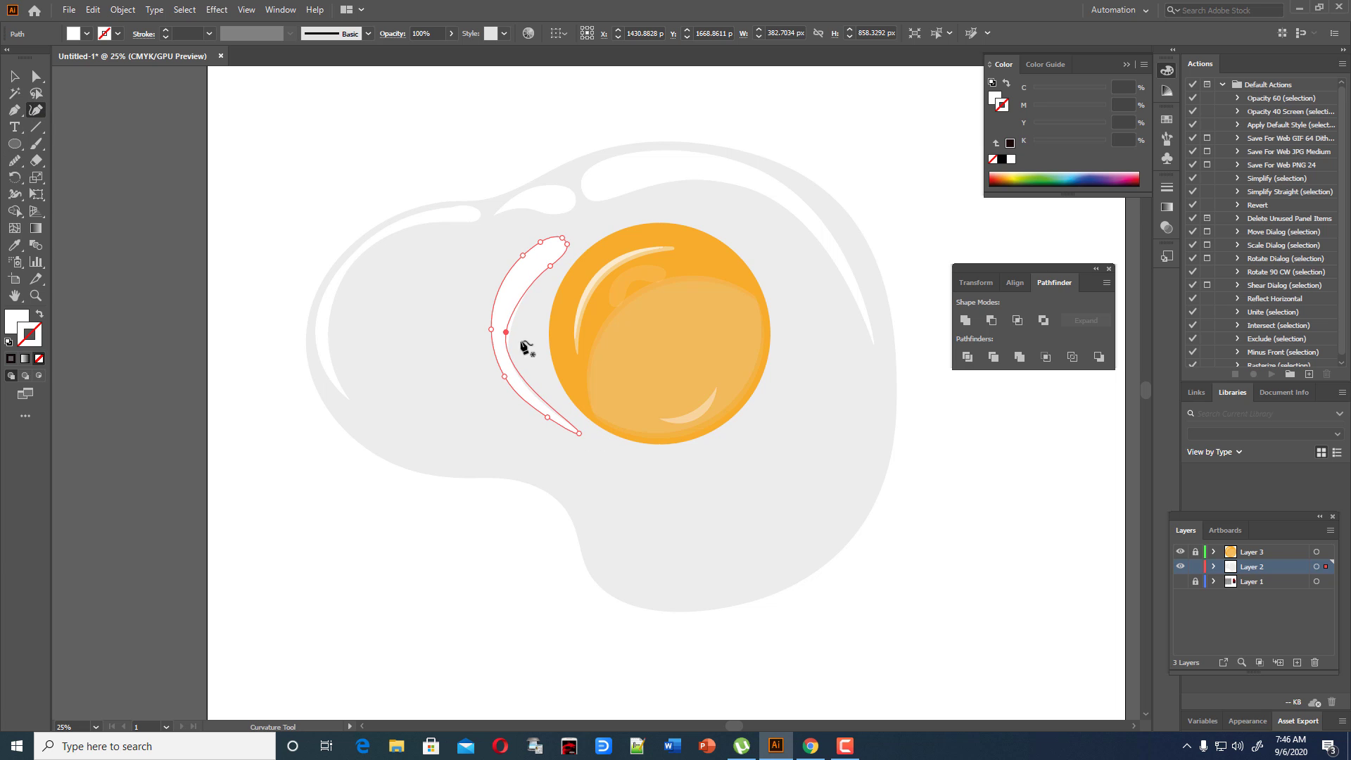
click(552, 413)
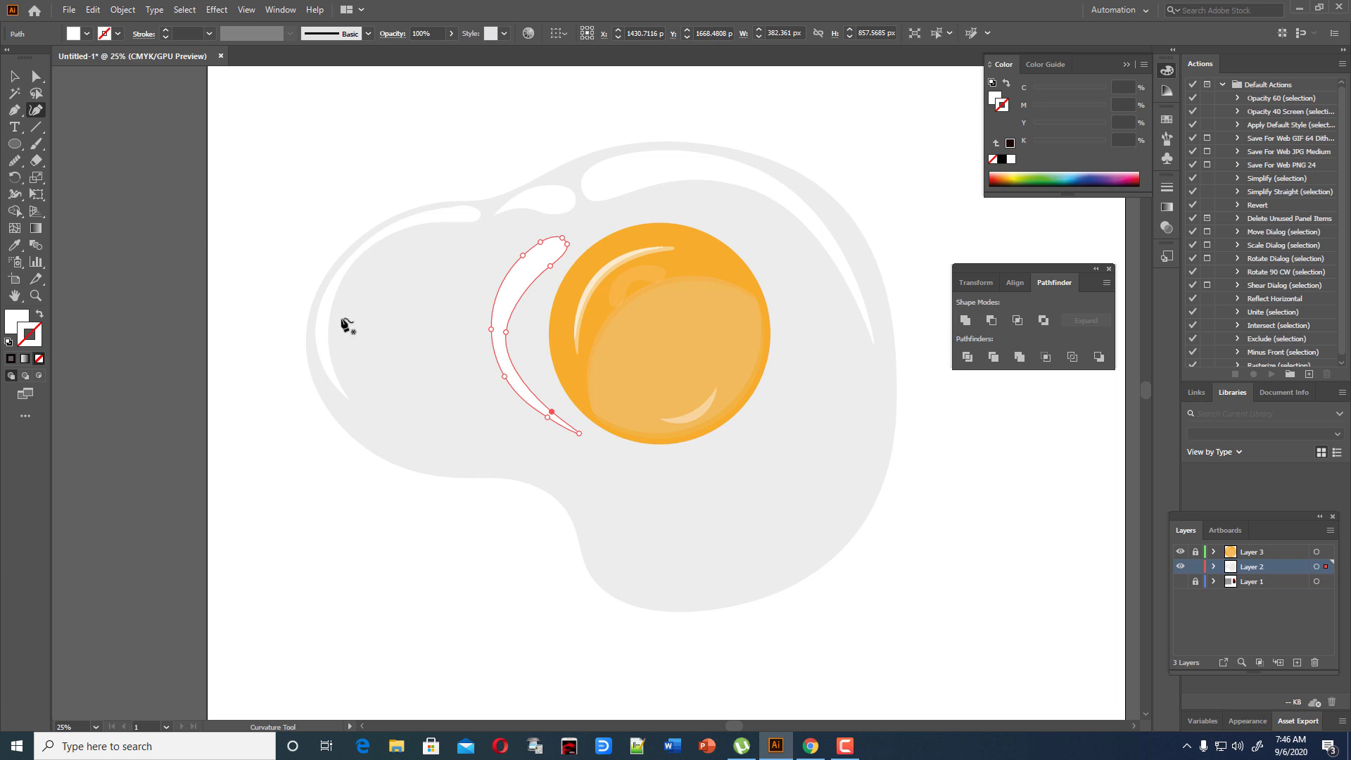
Convert the anchor at the lower tip of the crescent beside the yolk to a corner with the Anchor Point tool.
click(20, 115)
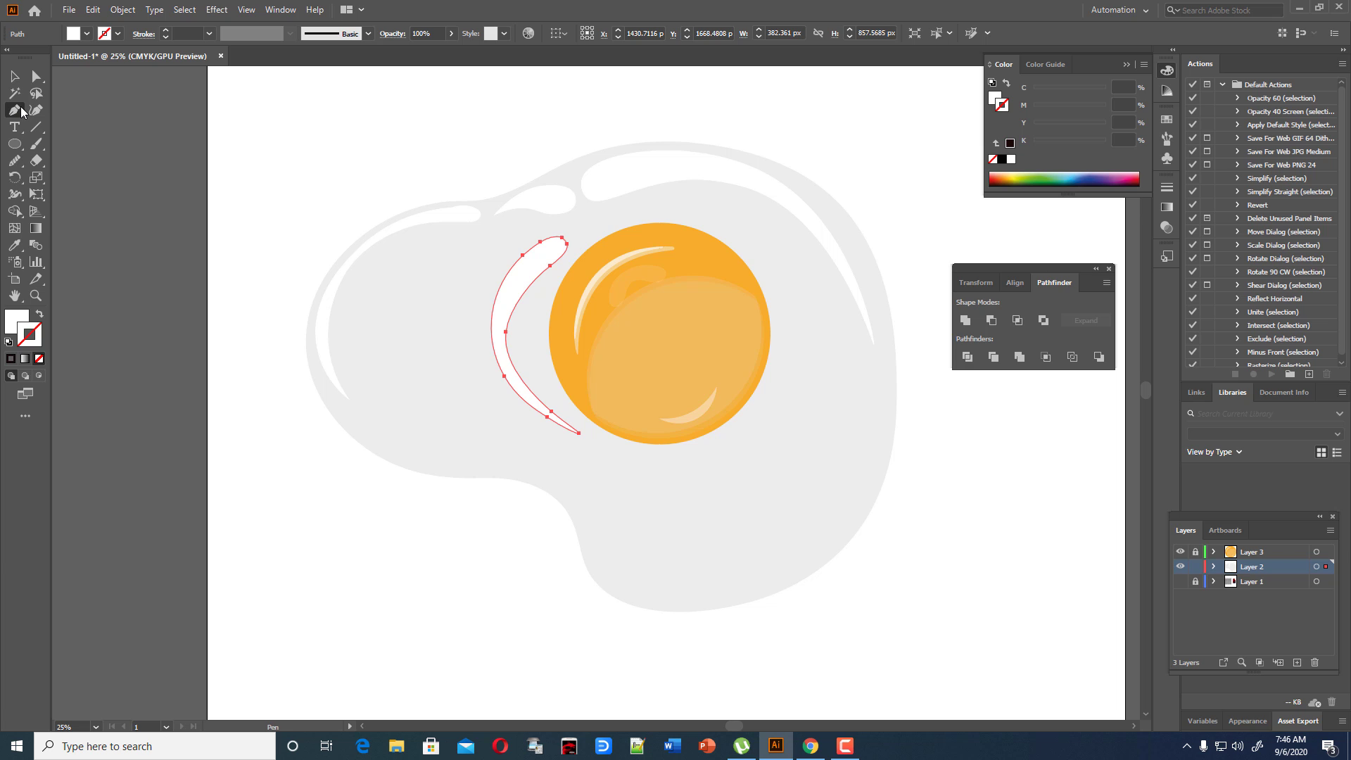
click(22, 113)
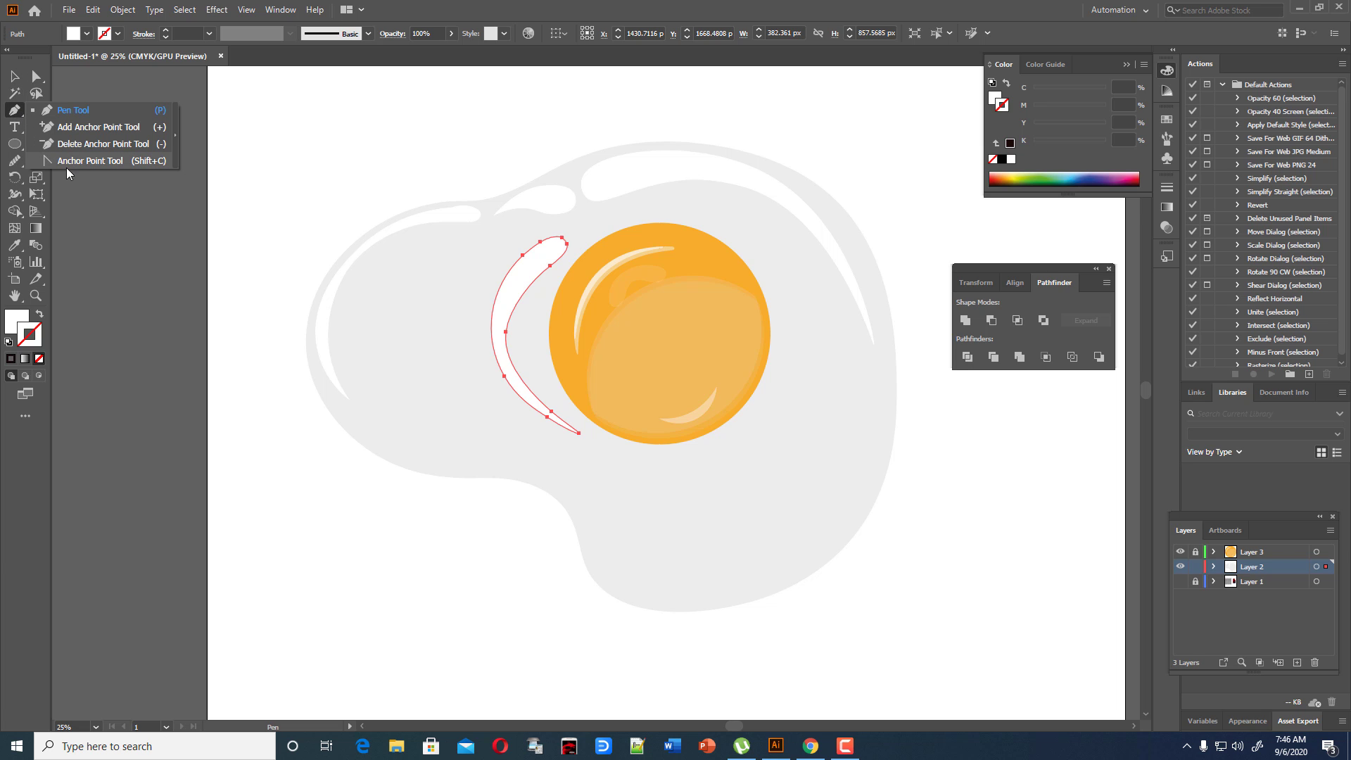
click(68, 163)
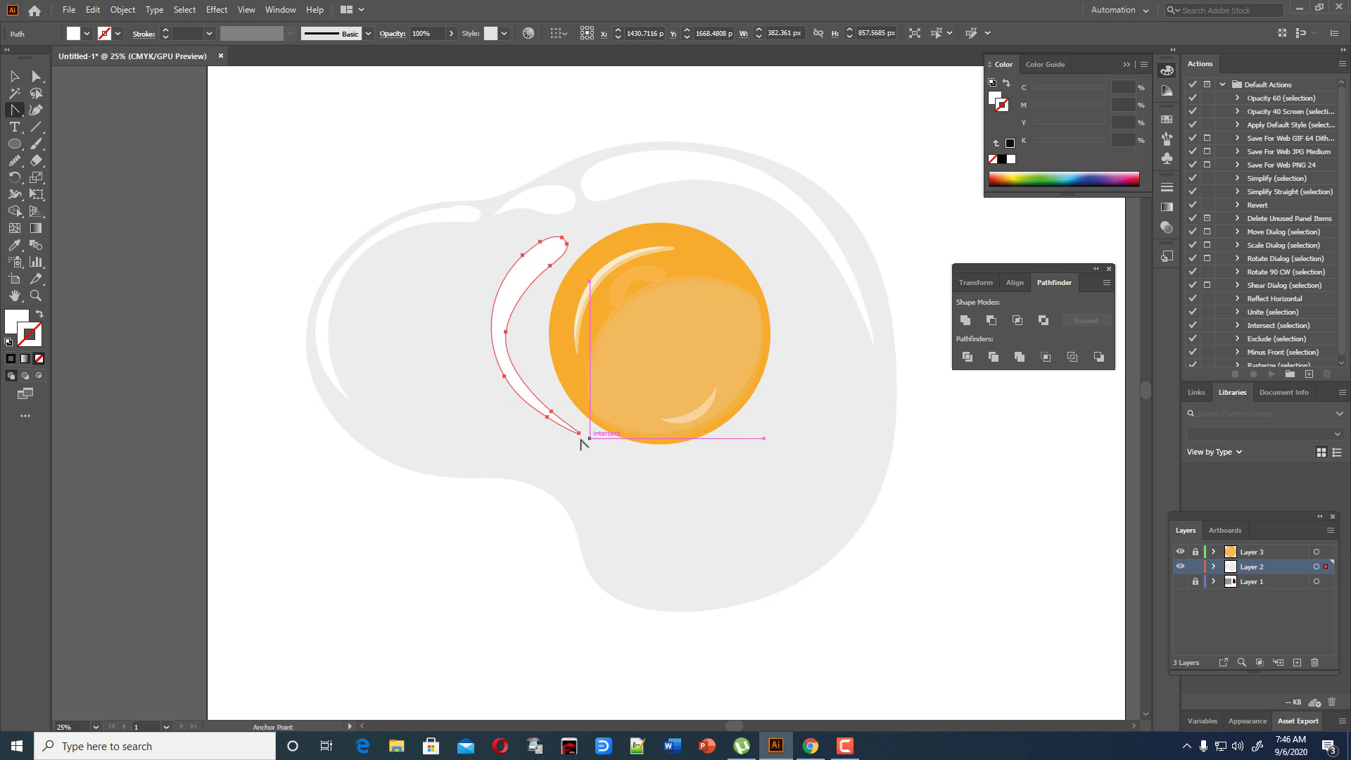
click(579, 433)
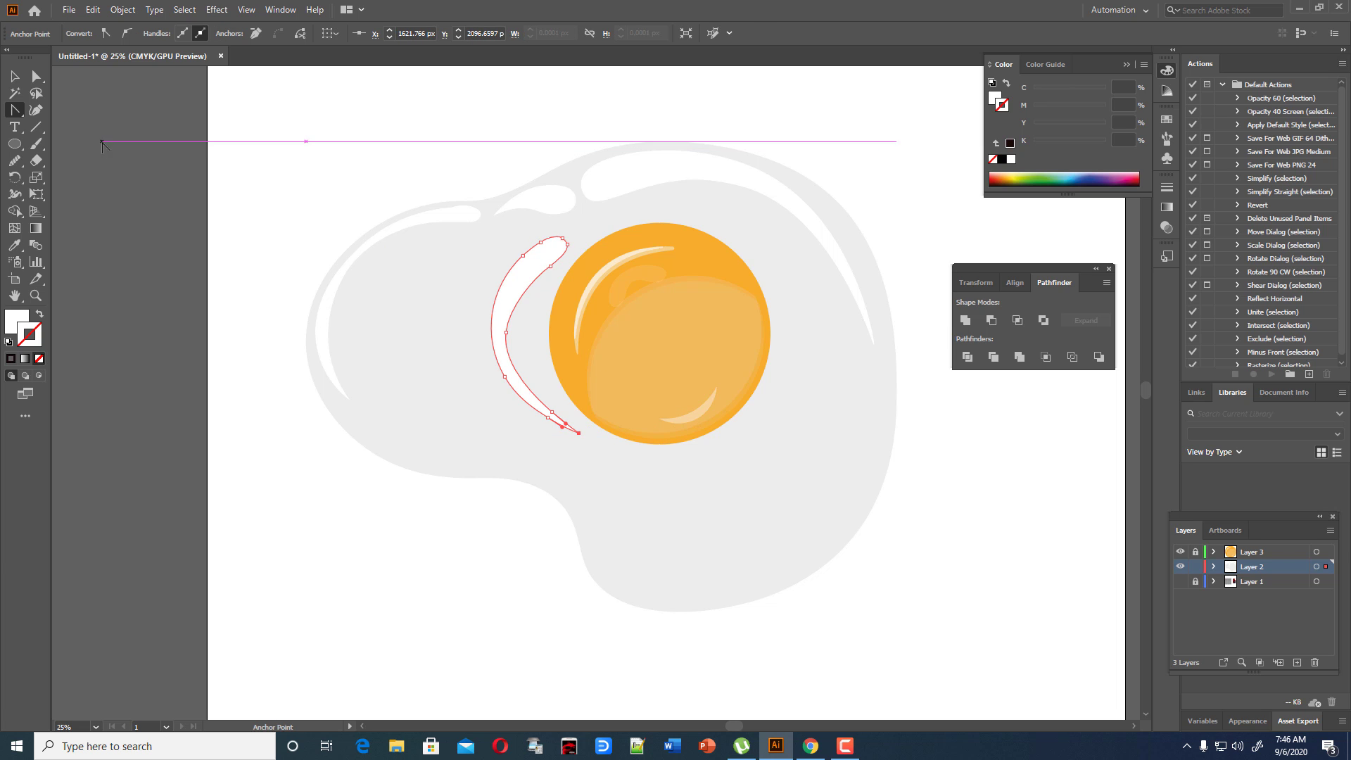
key(shift+grave)
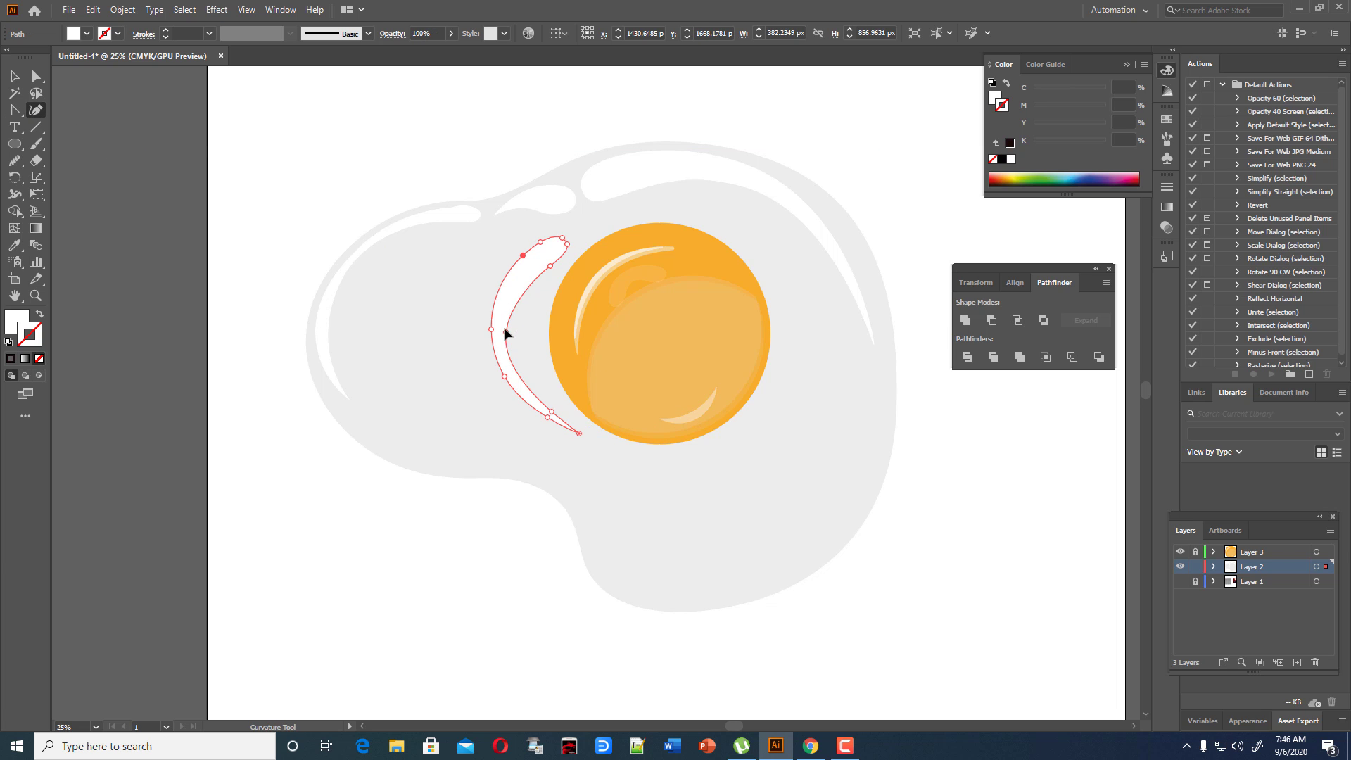
Refine the middle of the inner curve of the crescent beside the yolk with the Curvature tool, making the crescent slightly thicker, and deselect it.
click(502, 333)
key(v)
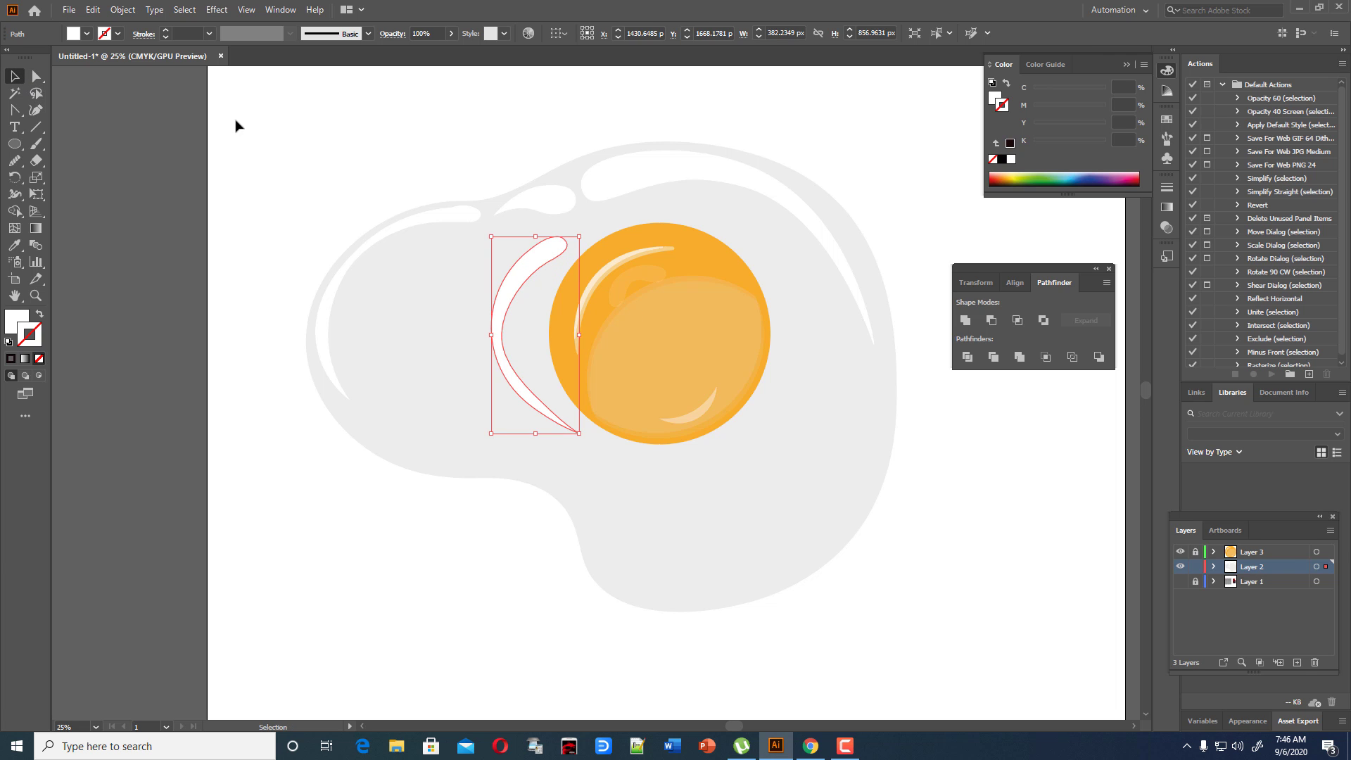
click(236, 126)
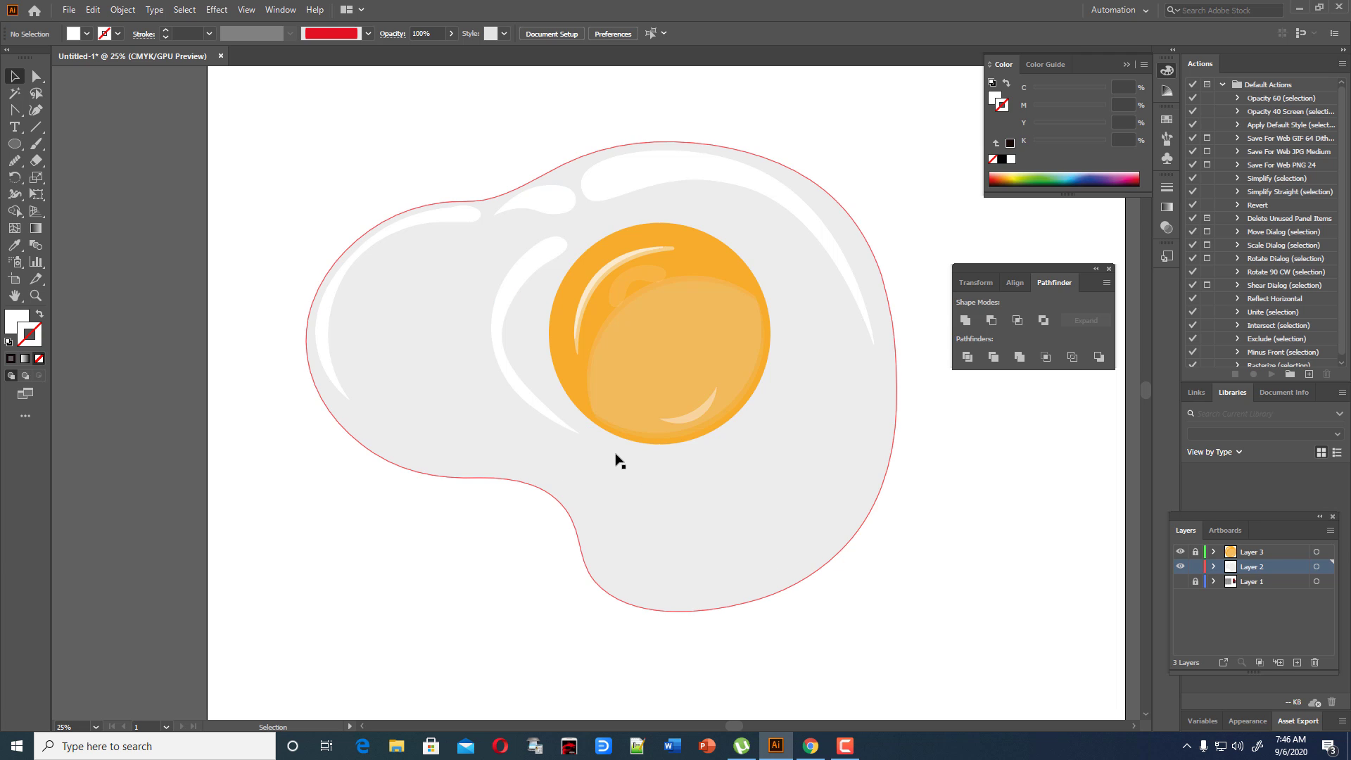
click(506, 328)
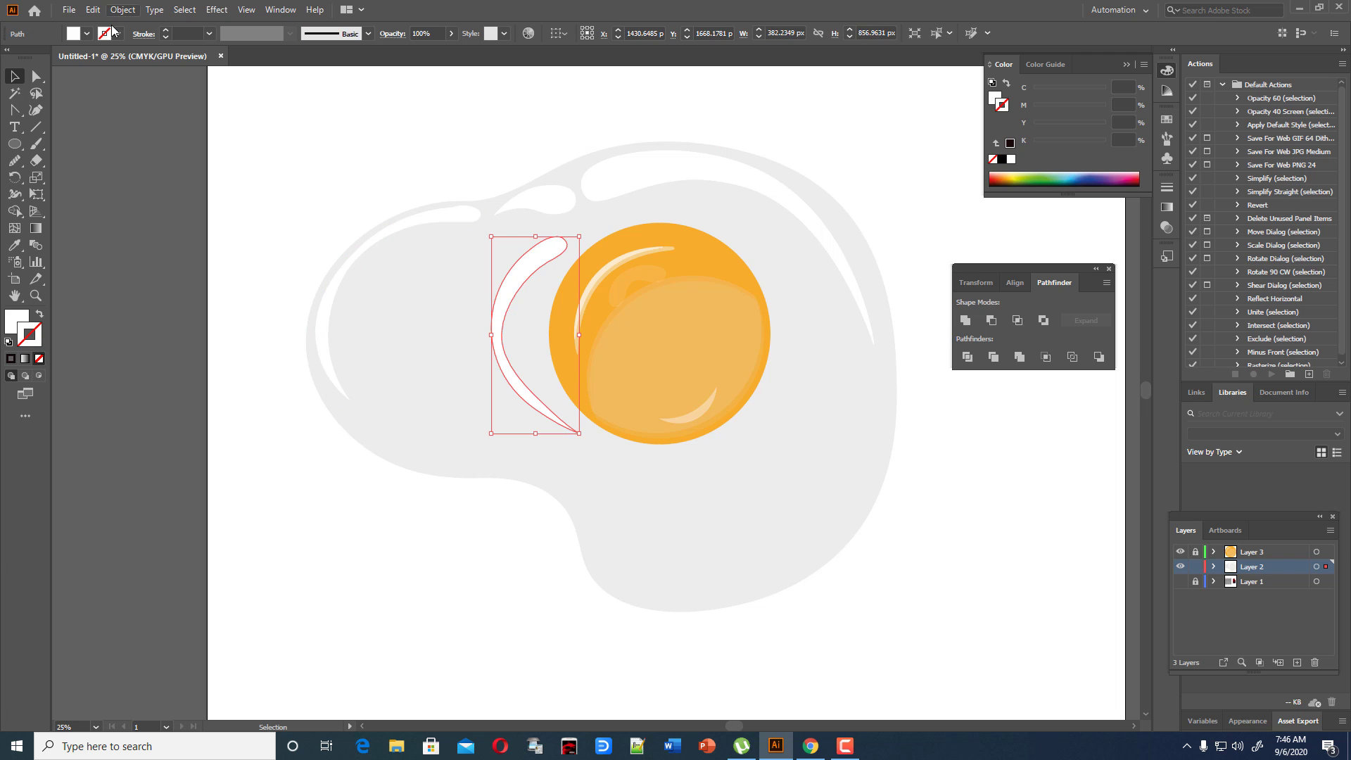
click(37, 110)
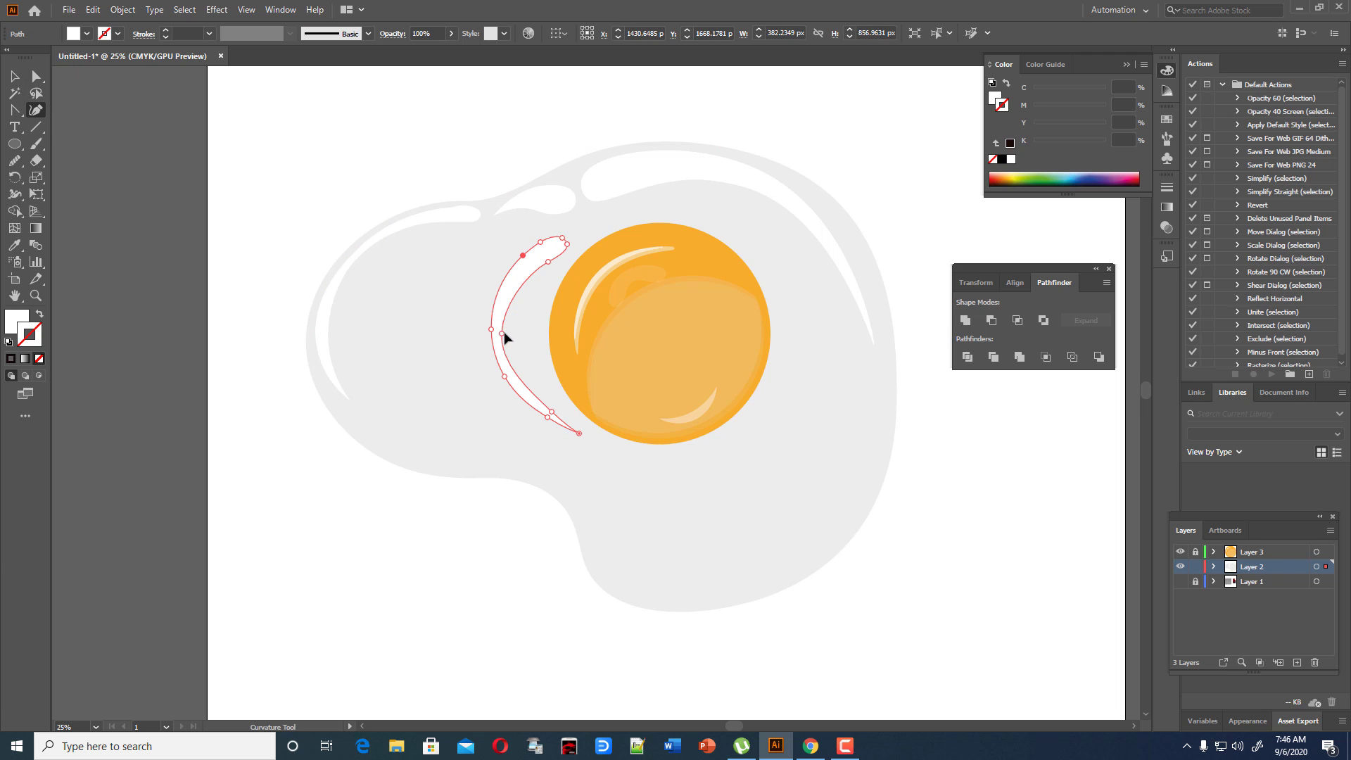
key(v)
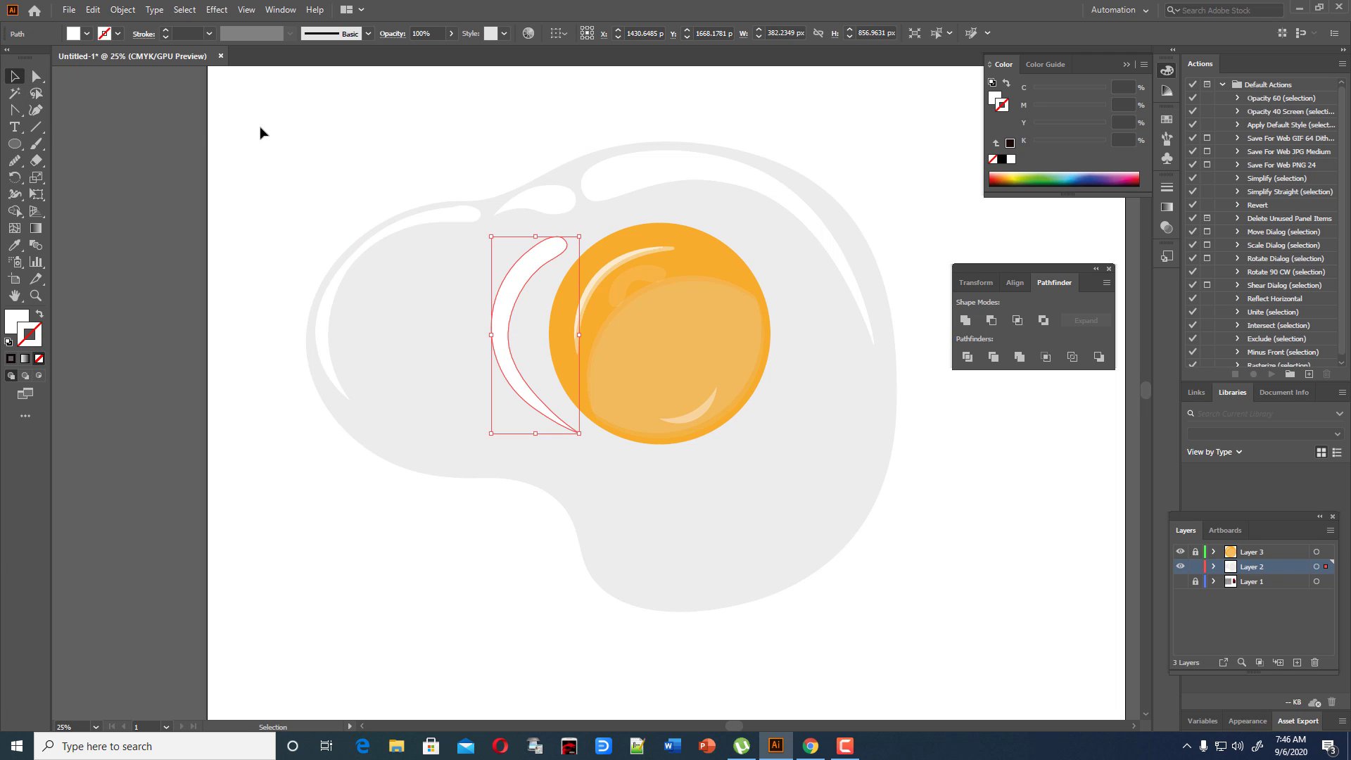
click(261, 133)
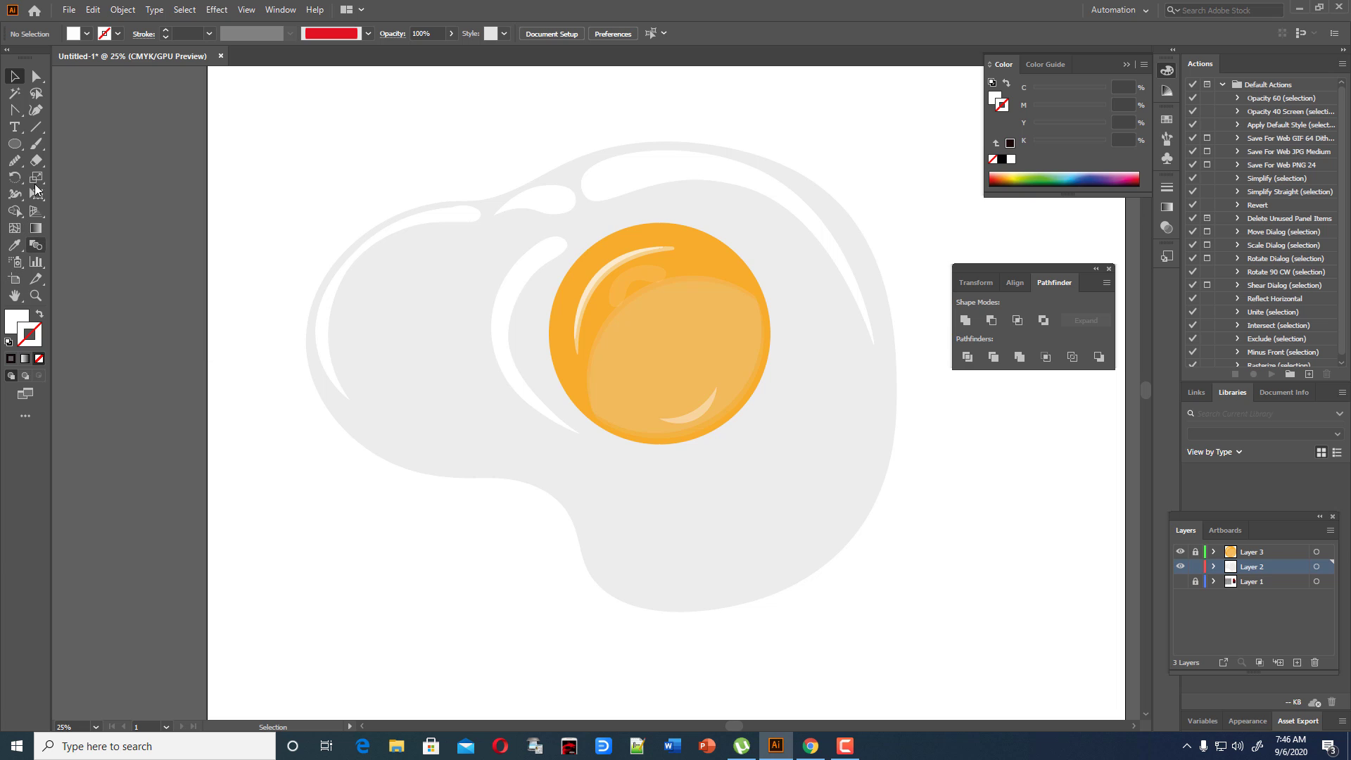
Start a white highlight with the Pen tool, curving its outer edge along the lower-left edge of the egg white below the long left highlight.
click(17, 111)
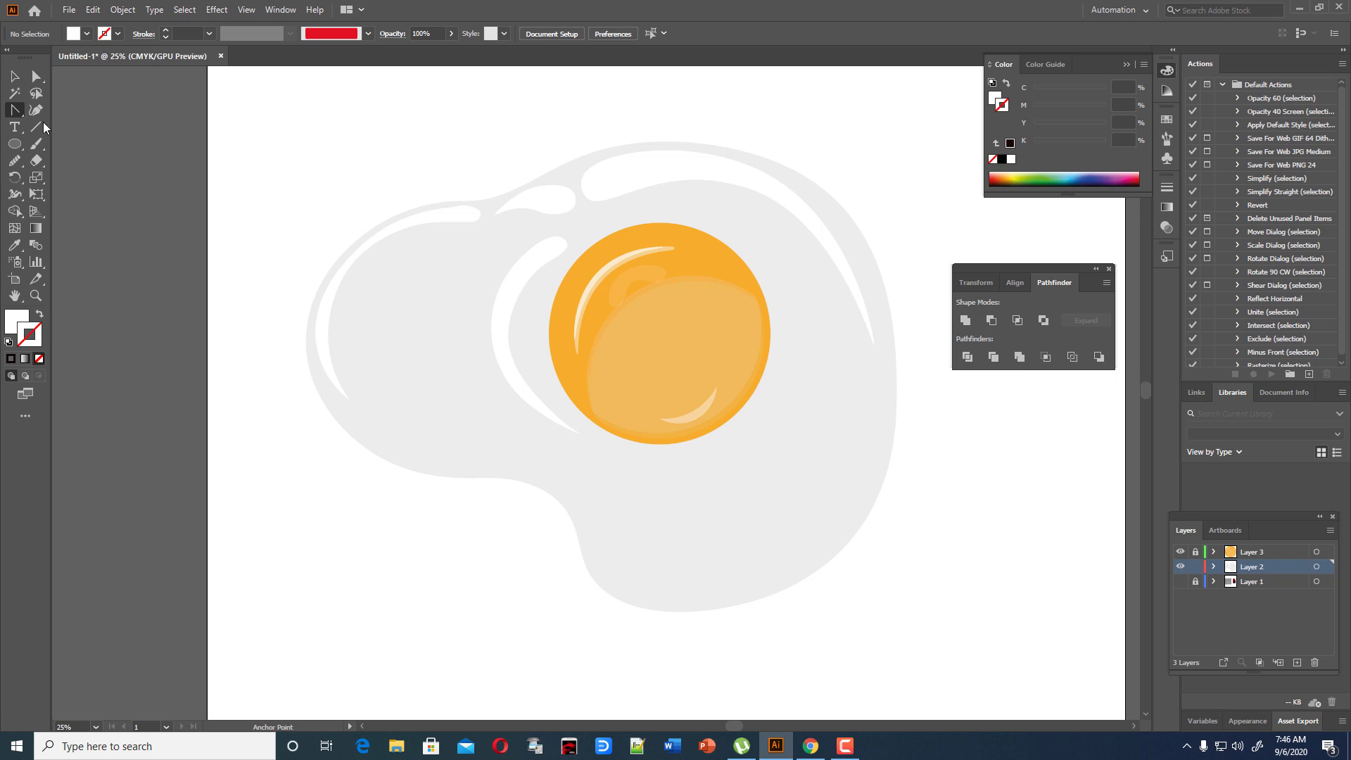
drag(20, 118, 43, 110)
scroll(408, 380, down, 1)
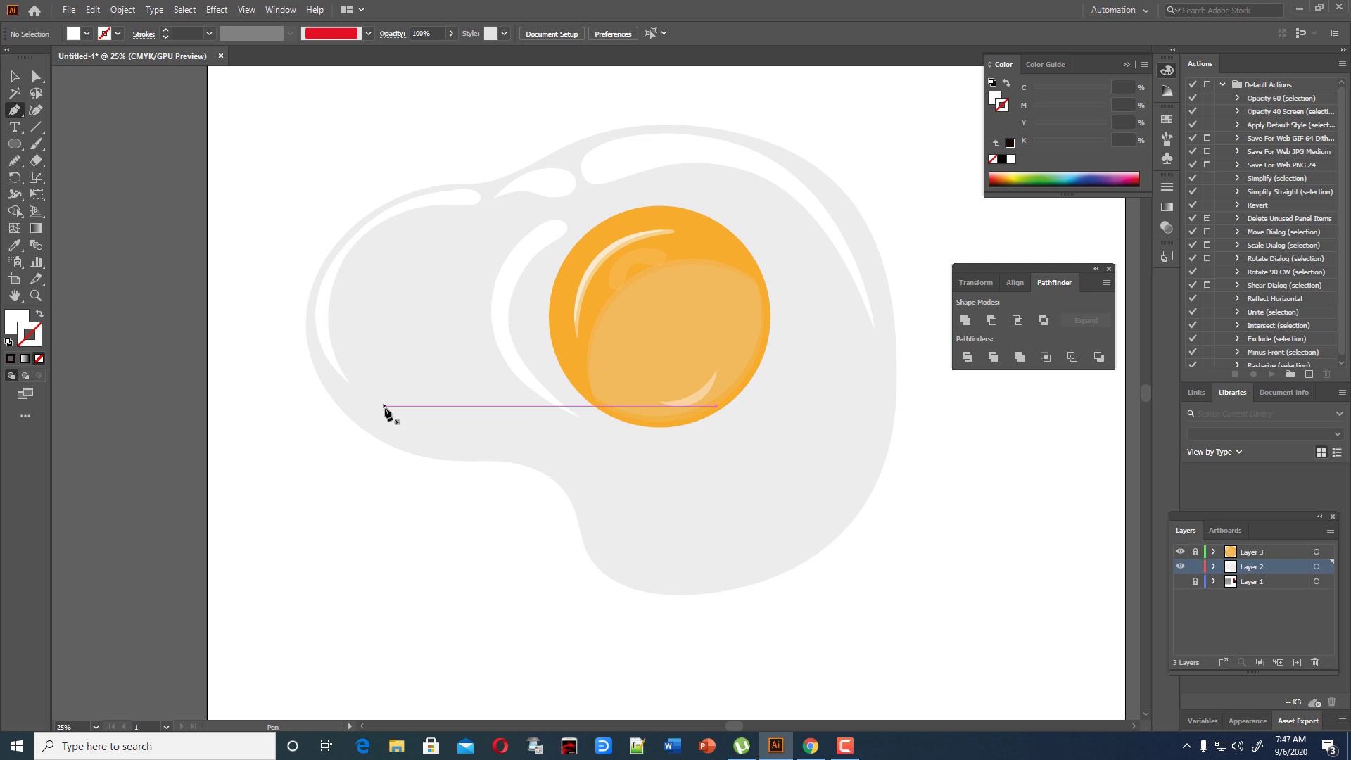
click(364, 401)
click(412, 427)
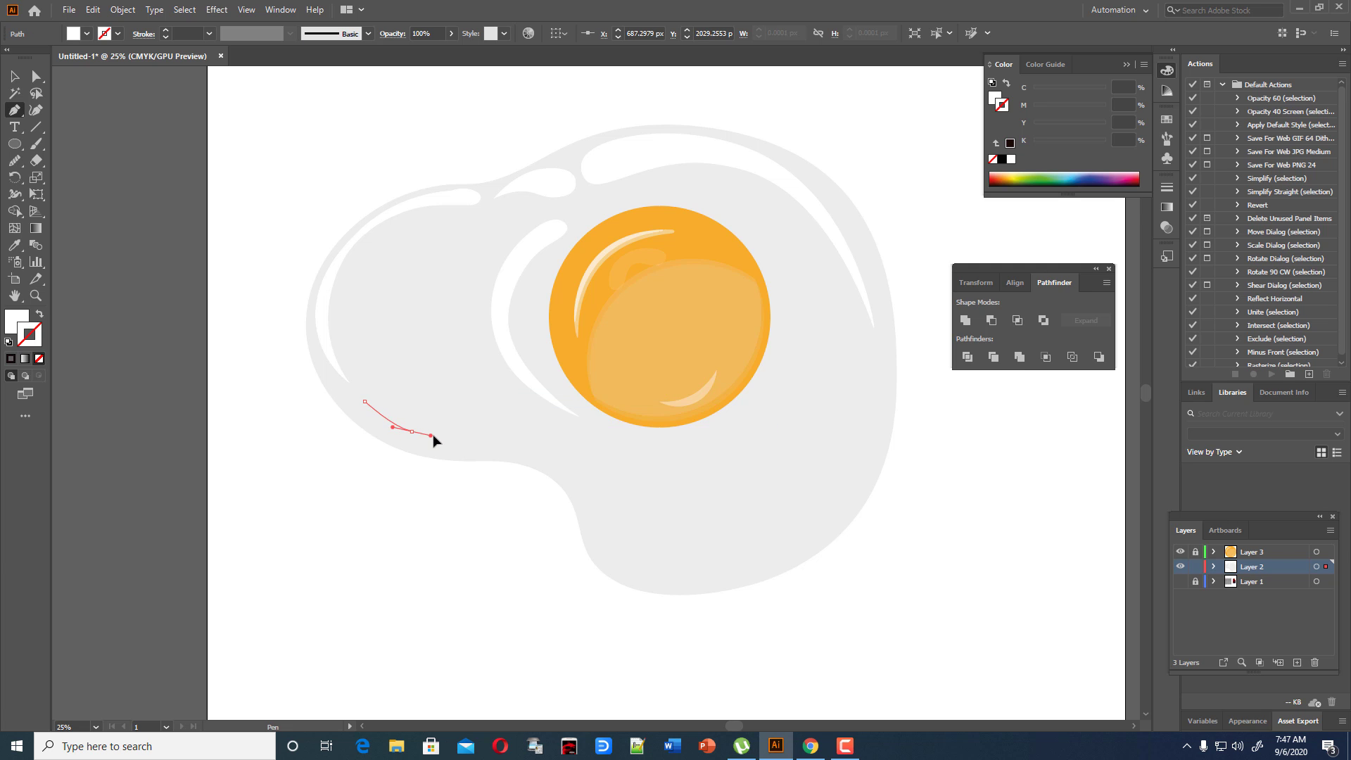
click(438, 437)
click(499, 442)
click(513, 439)
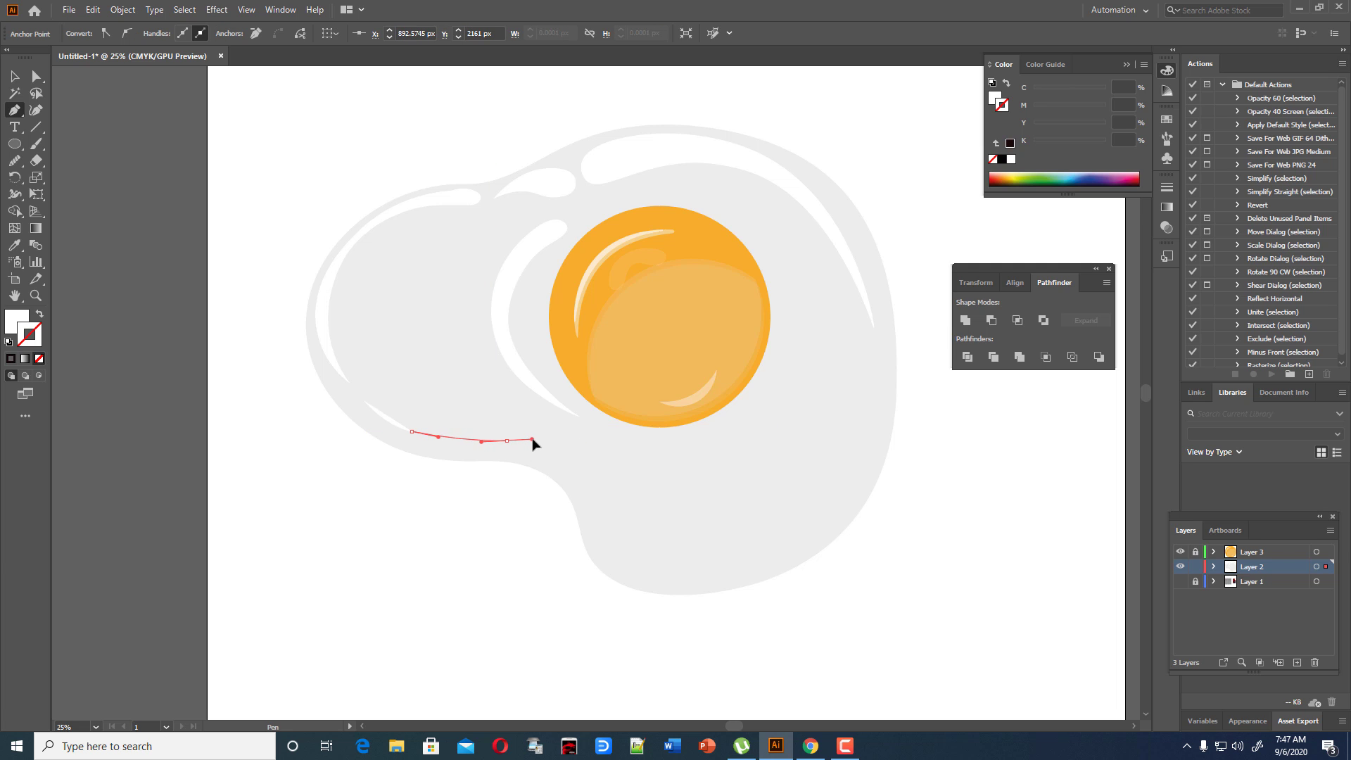
Draw the rest of the curved white highlight along the egg white's lower-left edge with the Pen tool, closing it at about 1125 × 677 px.
drag(590, 475, 598, 501)
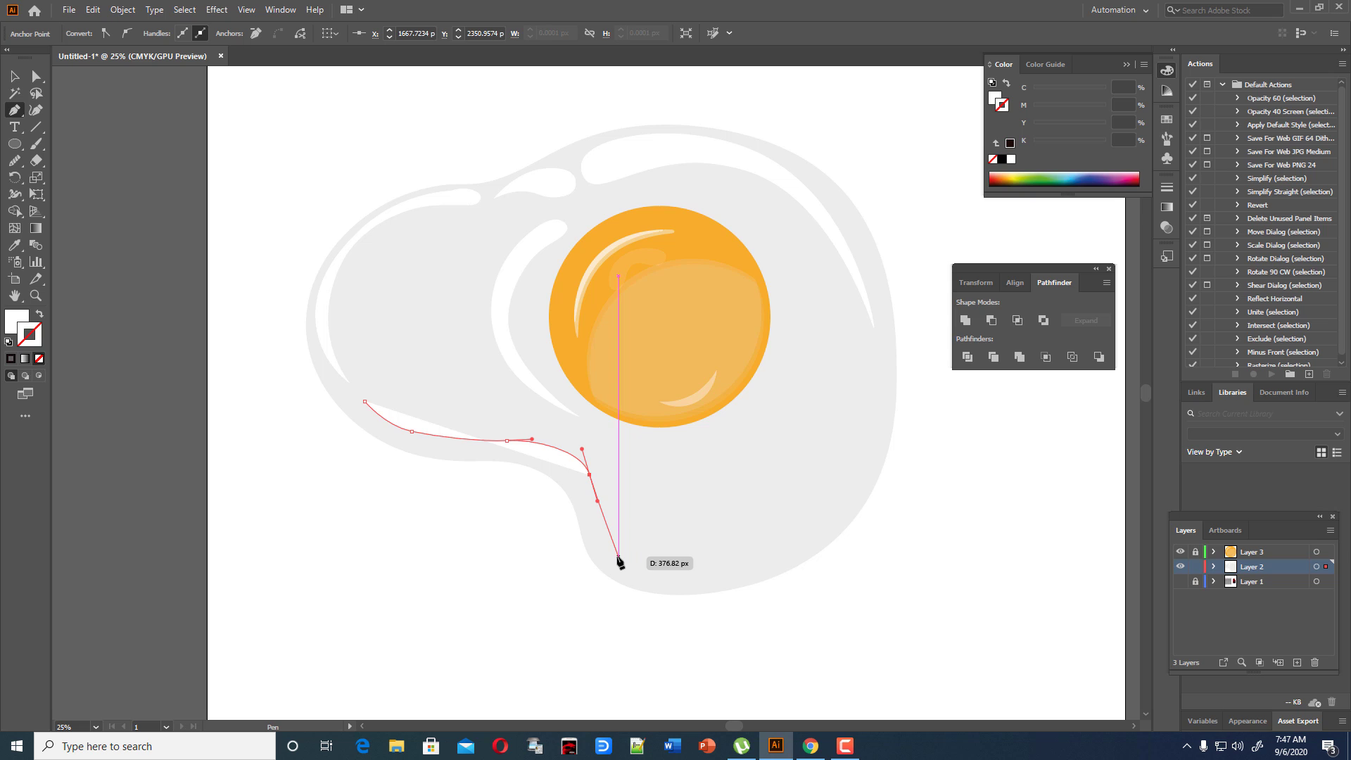
drag(619, 558, 641, 567)
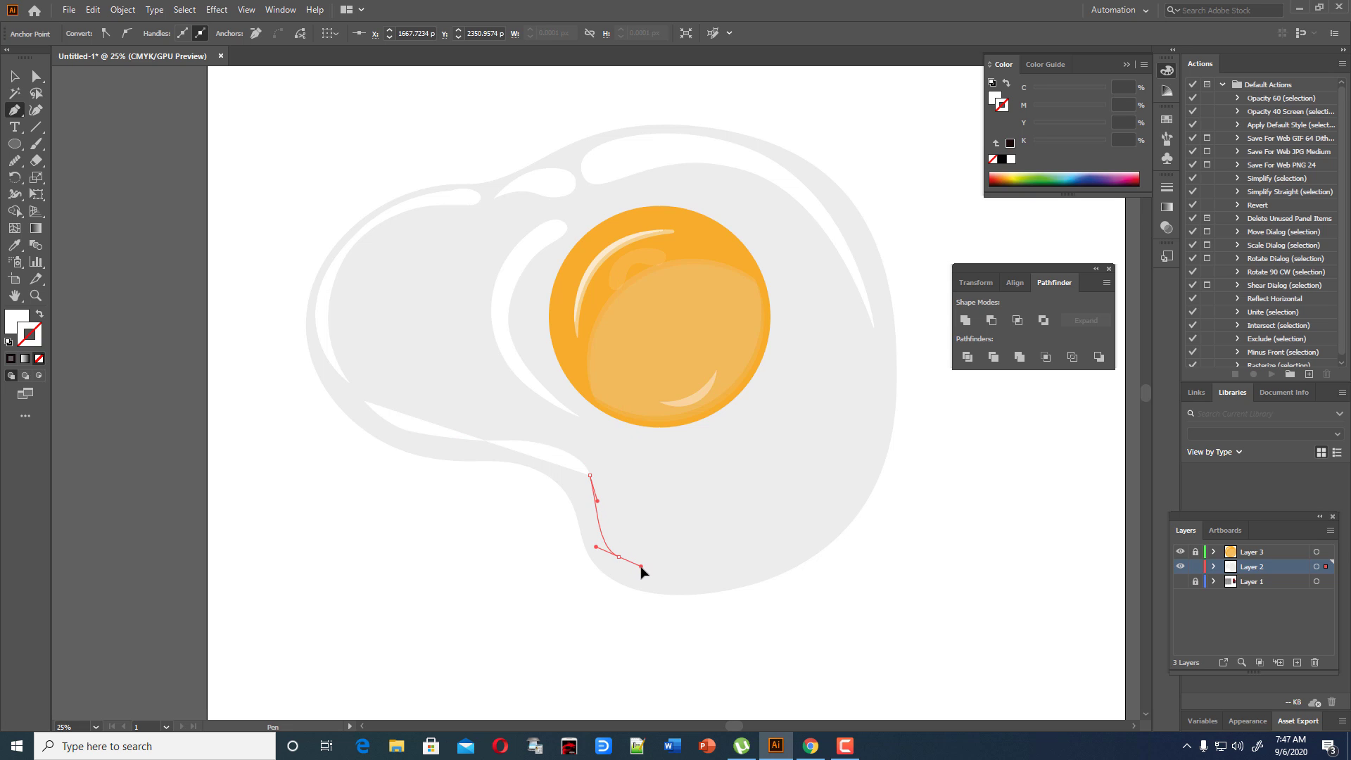
drag(641, 569, 373, 427)
drag(370, 424, 361, 413)
click(364, 402)
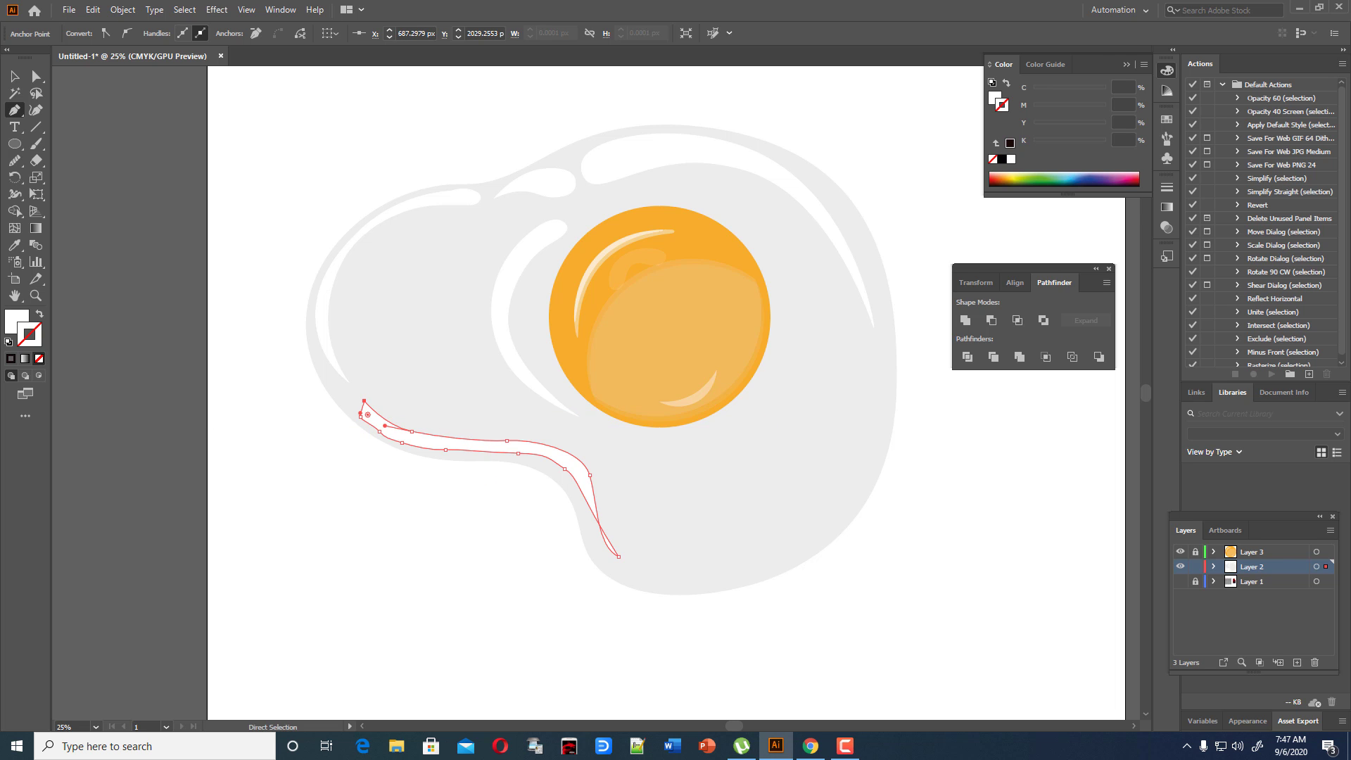
Smooth the lower edge of the new highlight near its upper-left end by moving its anchor points with the Curvature tool.
key(ctrl+equal)
key(ctrl+equal)
key(ctrl+equal)
key(ctrl+equal)
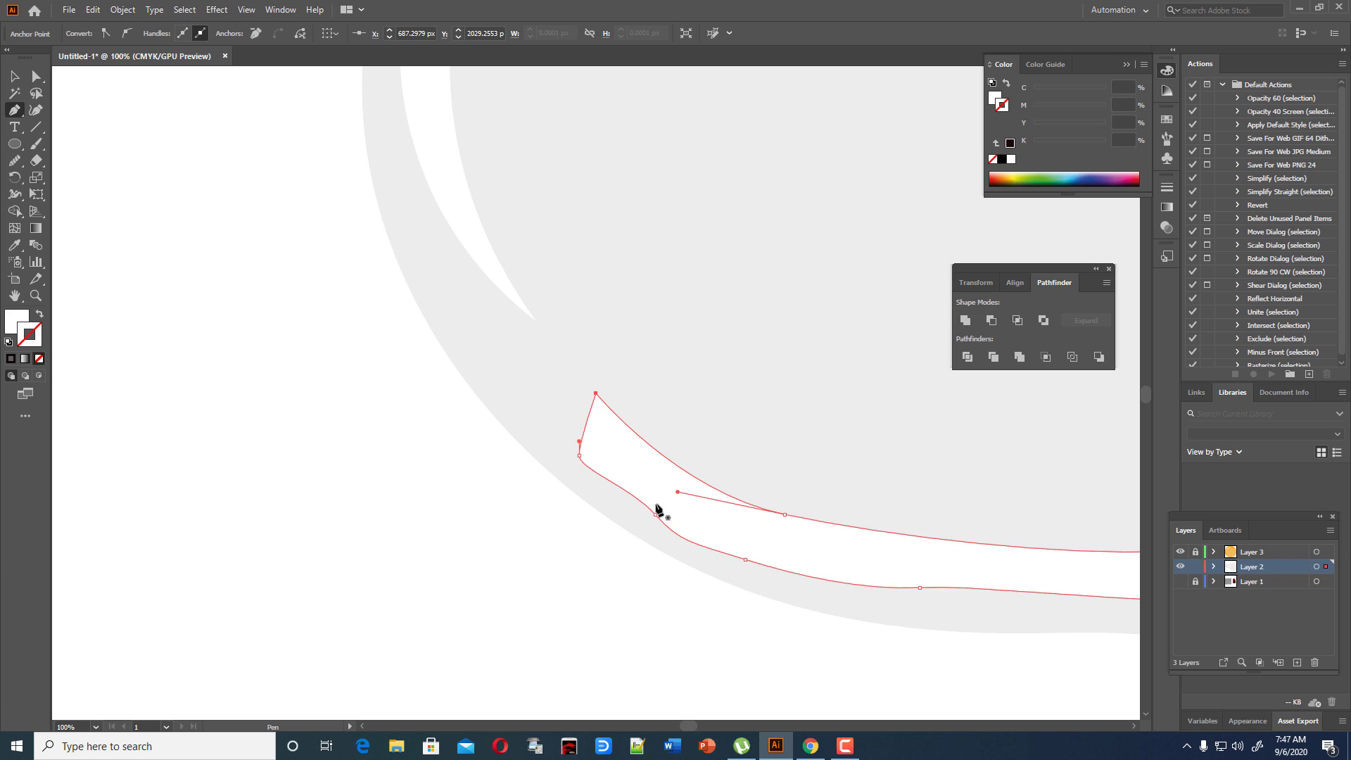
click(35, 110)
drag(653, 519, 685, 546)
drag(921, 587, 932, 588)
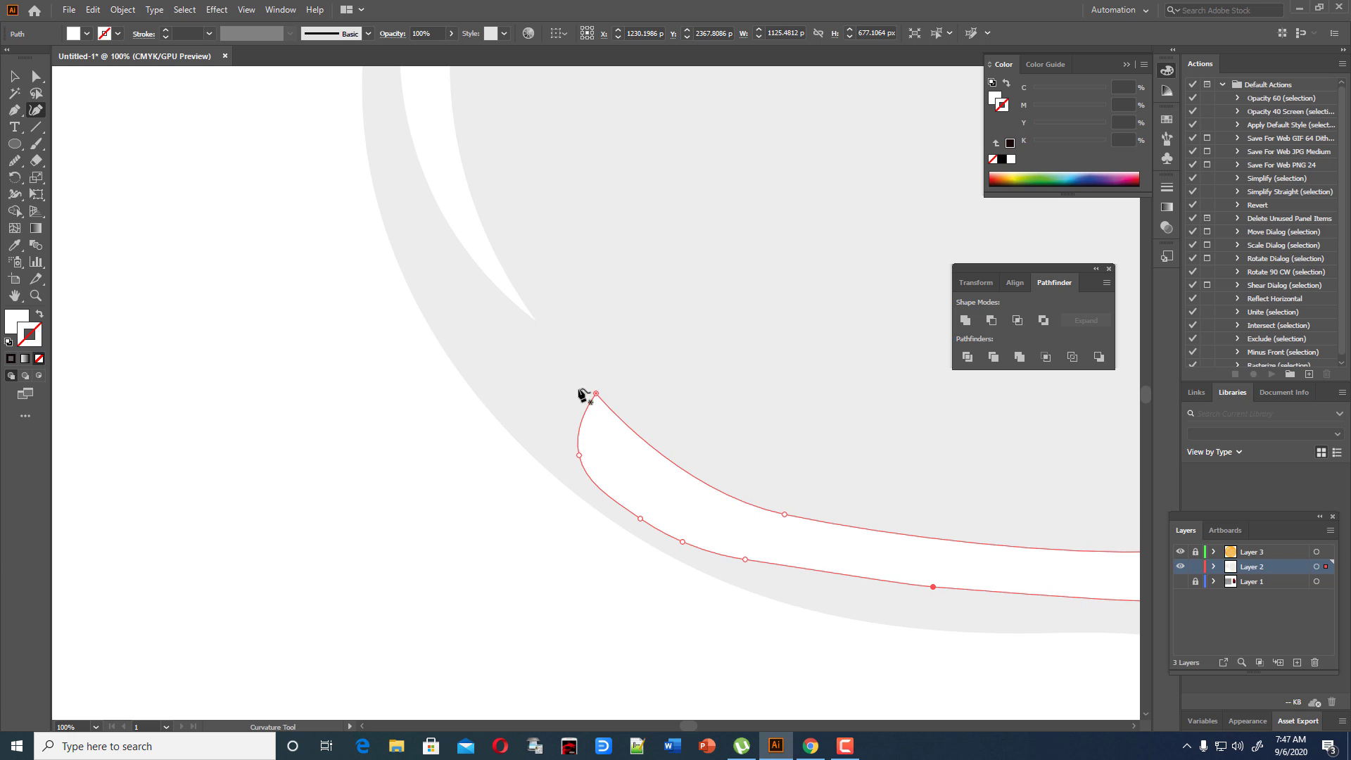
Round off the highlight's upper-left tip and even out the curves of both edges beside it.
drag(598, 395, 627, 429)
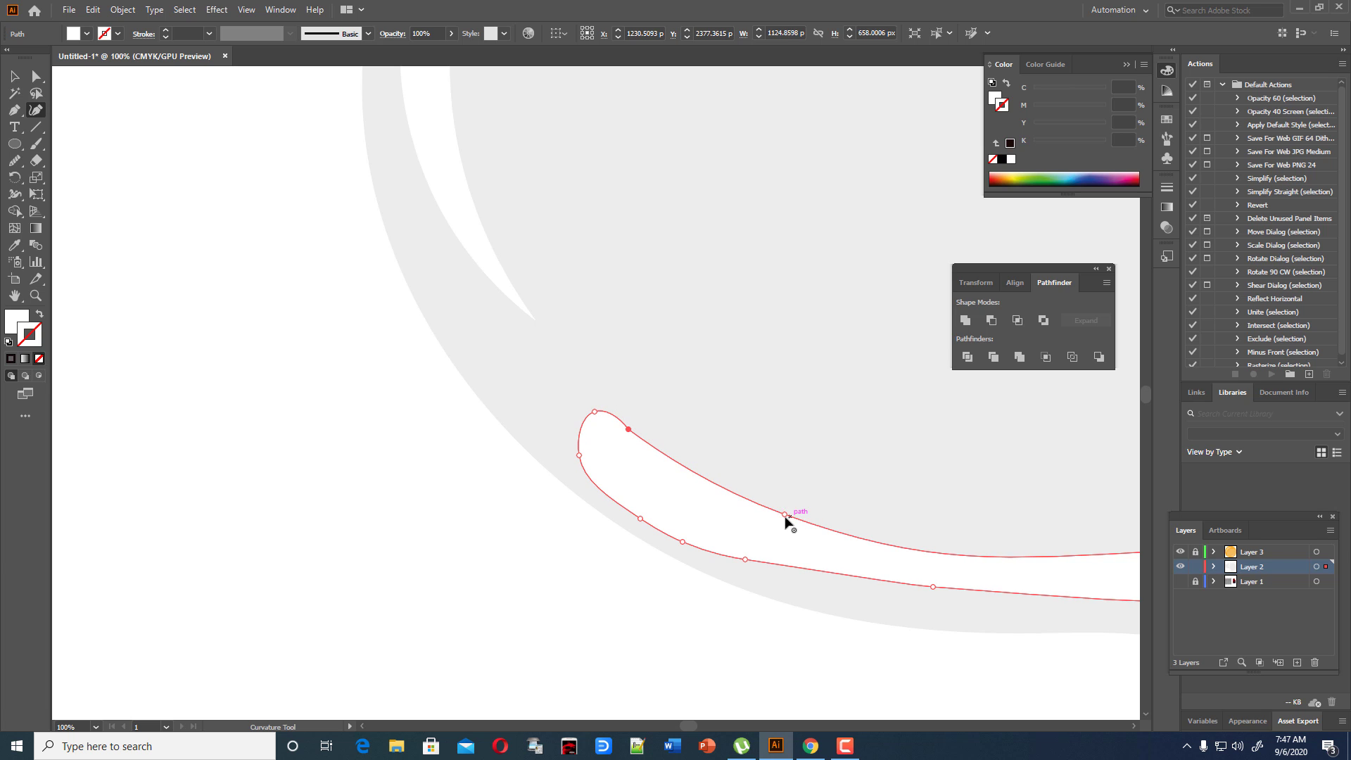
drag(786, 516, 793, 519)
drag(933, 587, 930, 592)
drag(745, 561, 748, 567)
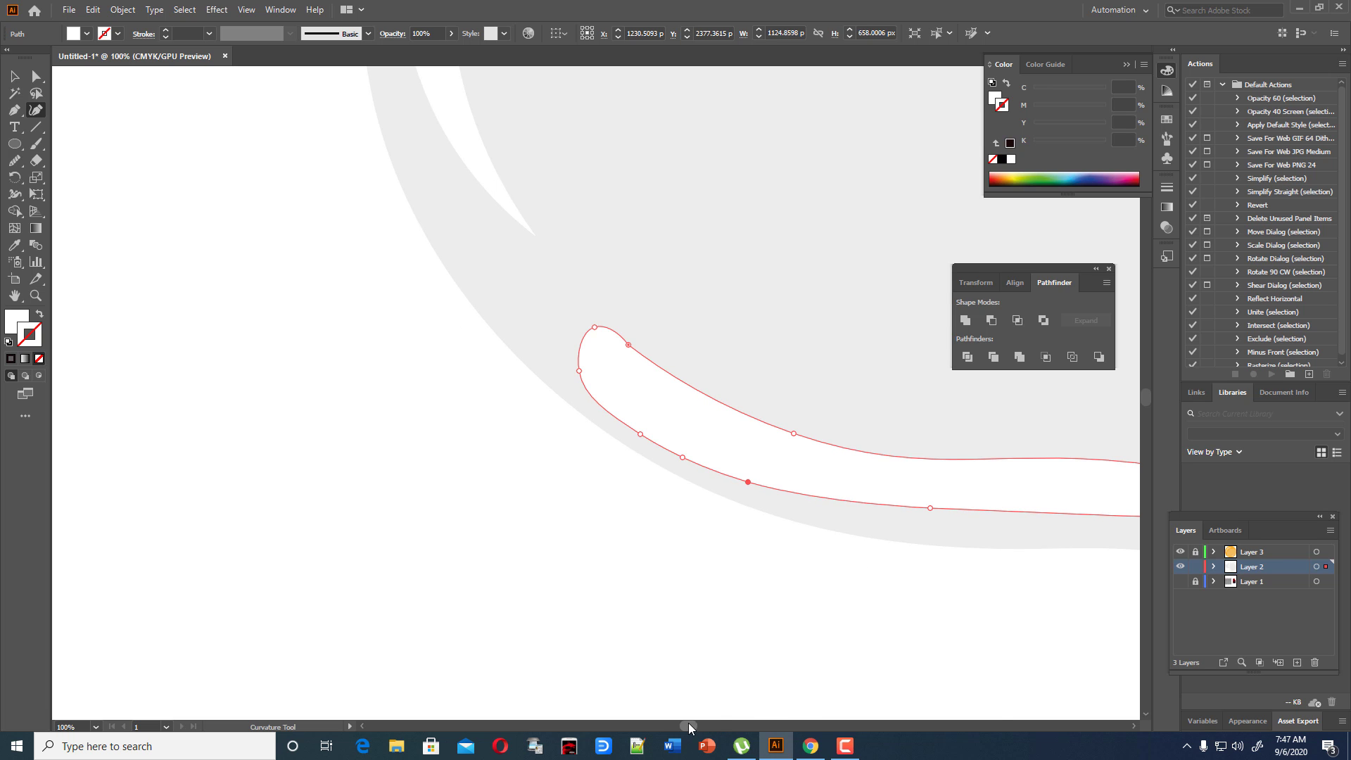
Smooth the middle bend of the highlight by adjusting the anchor points on its upper and lower edges.
drag(689, 726, 719, 723)
drag(537, 466, 546, 463)
scroll(796, 546, down, 4)
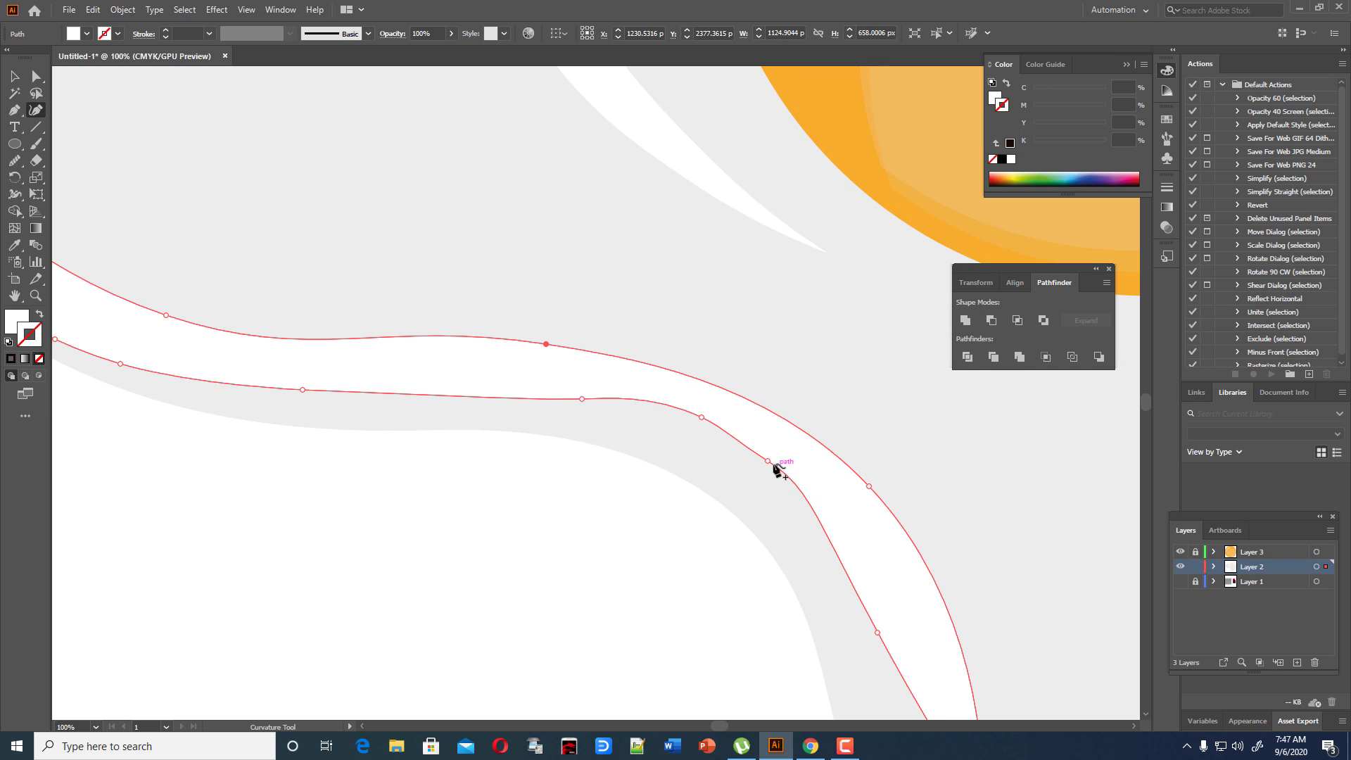
drag(768, 462, 773, 465)
drag(702, 418, 708, 417)
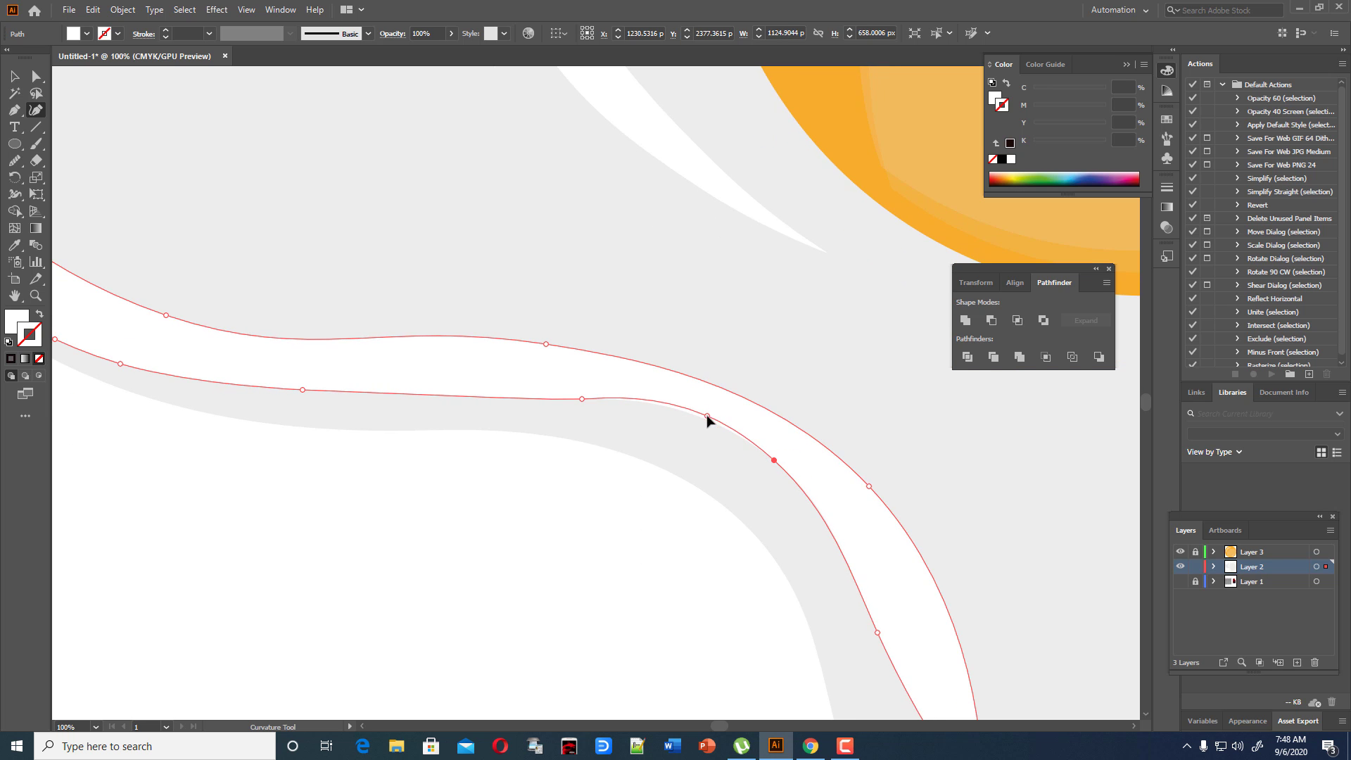
drag(774, 462, 780, 460)
scroll(880, 513, down, 3)
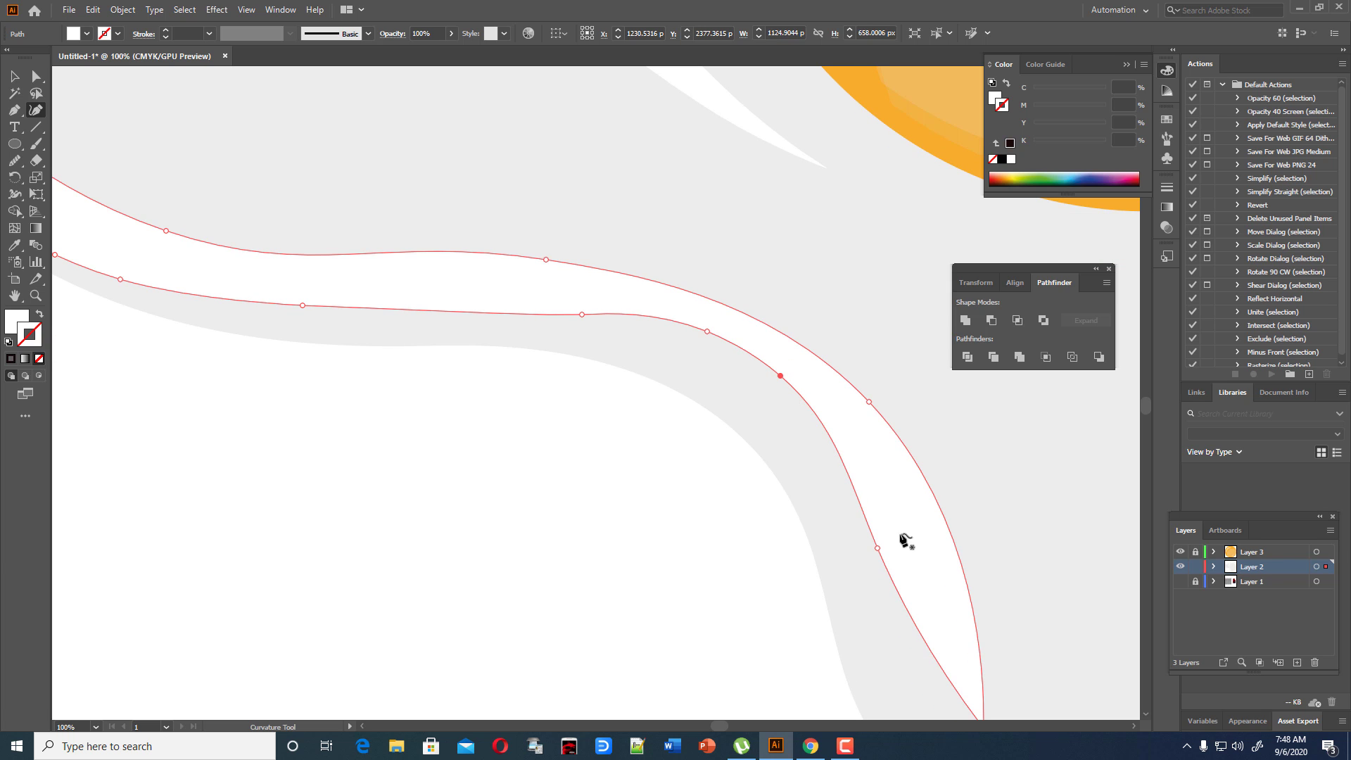
Extend and taper the highlight's lower tip into a point, refine the curve points at mid-length and deselect the path.
drag(877, 548, 900, 529)
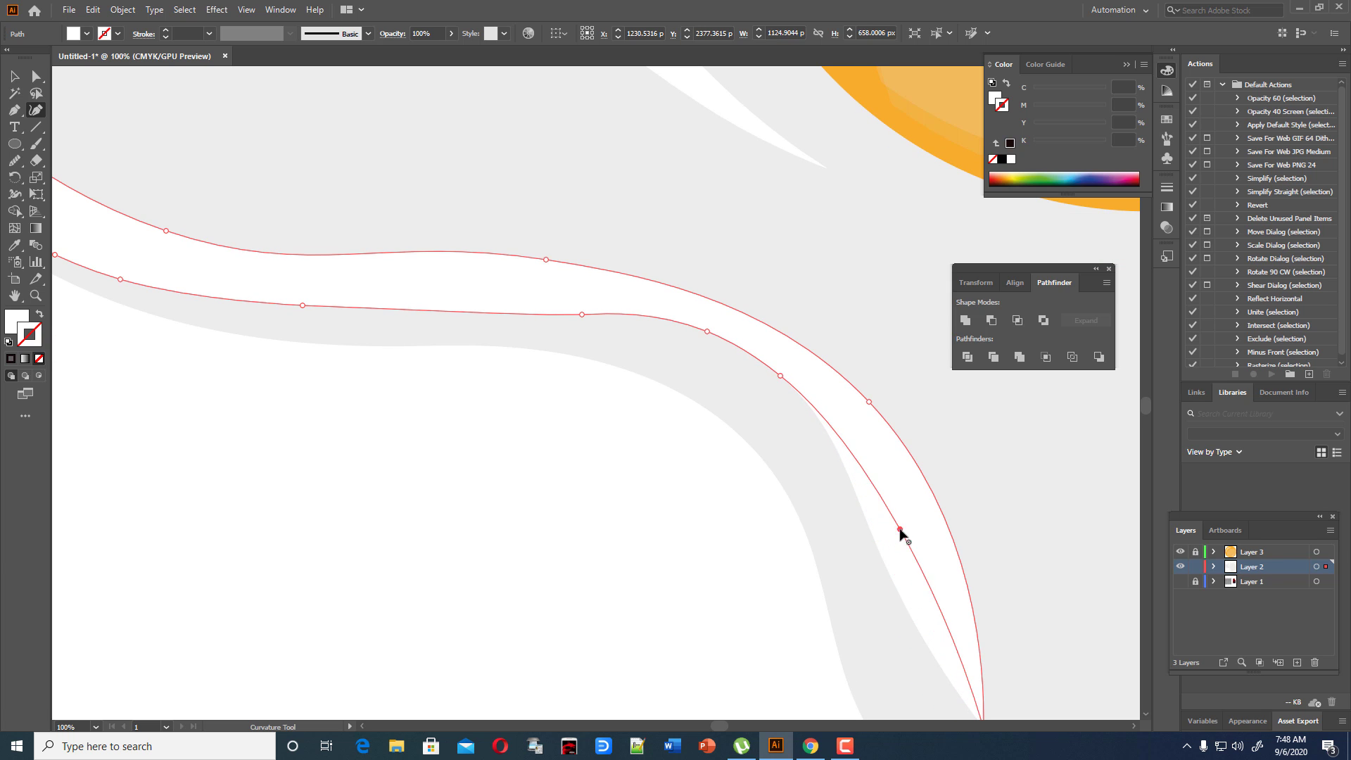
scroll(914, 531, down, 3)
drag(983, 642, 978, 668)
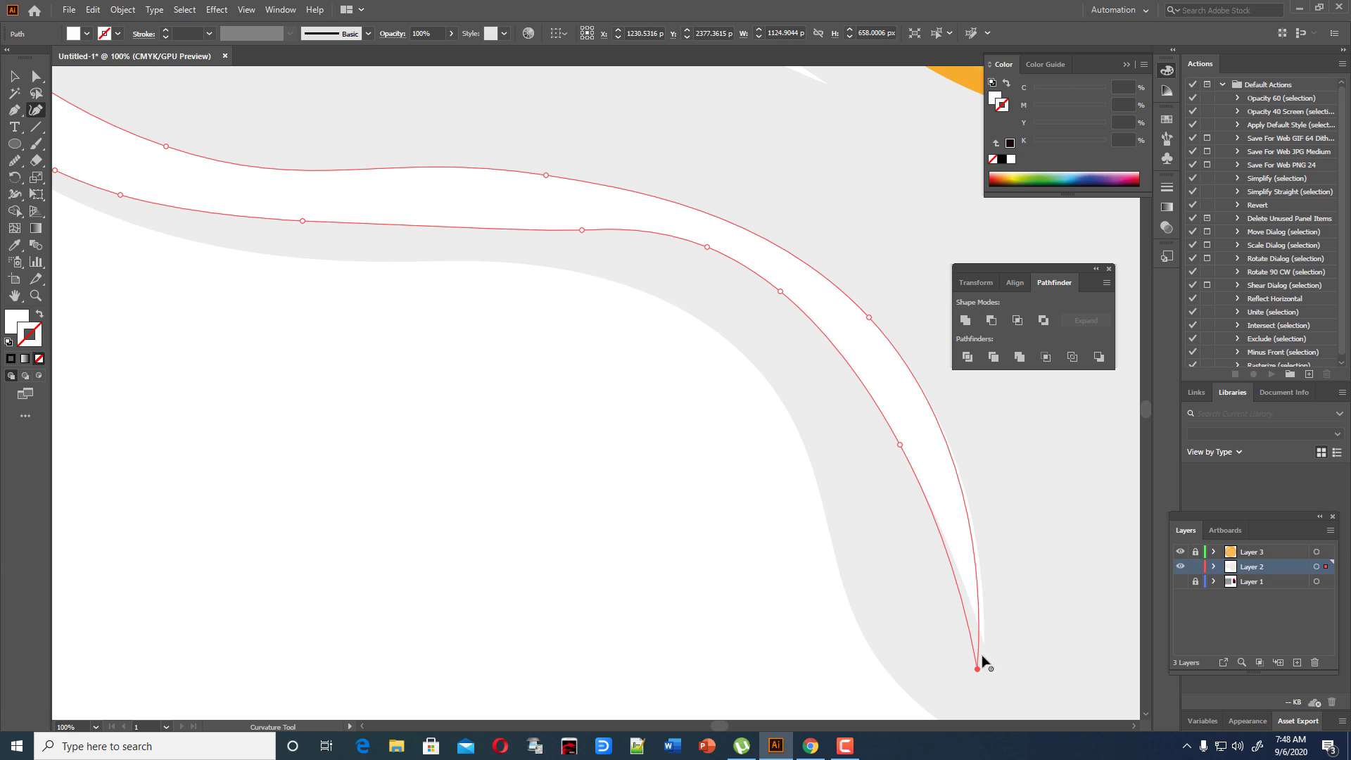
drag(901, 446, 902, 442)
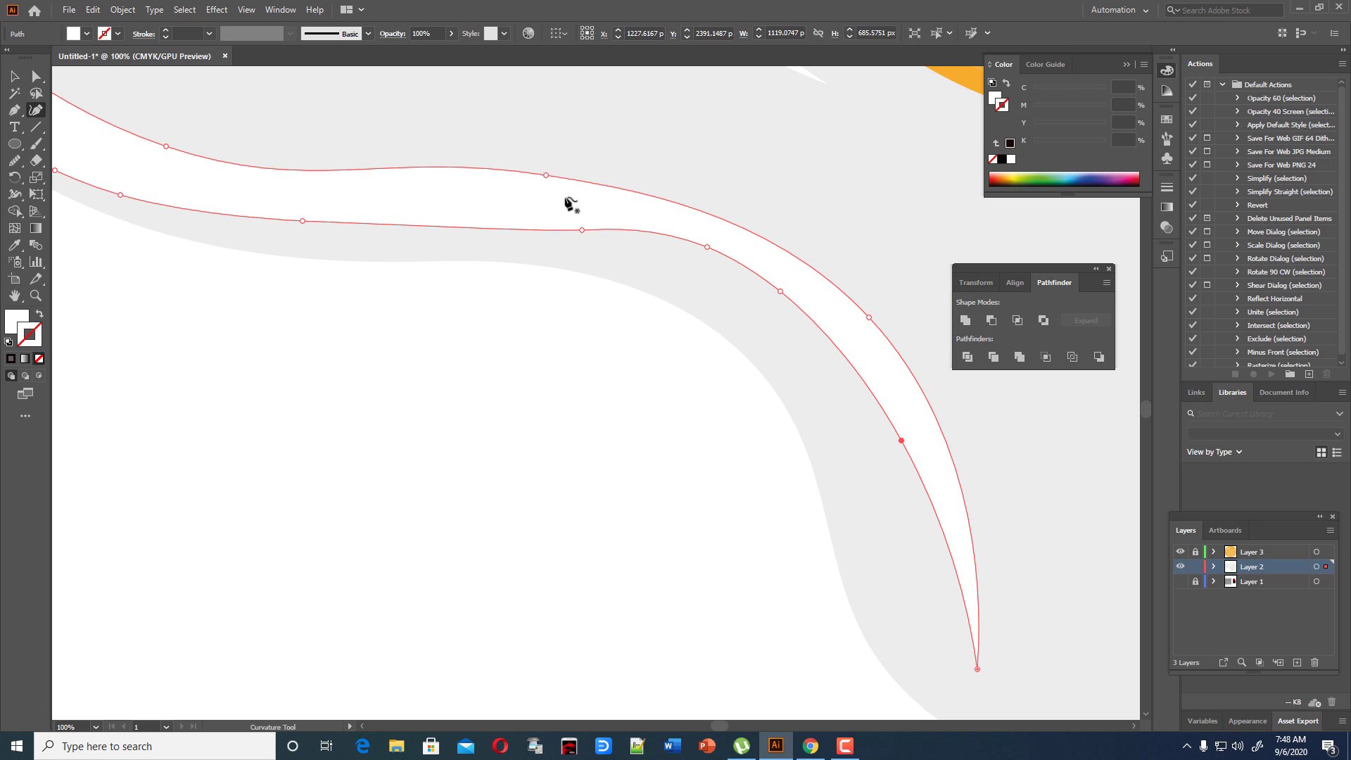
drag(582, 231, 582, 221)
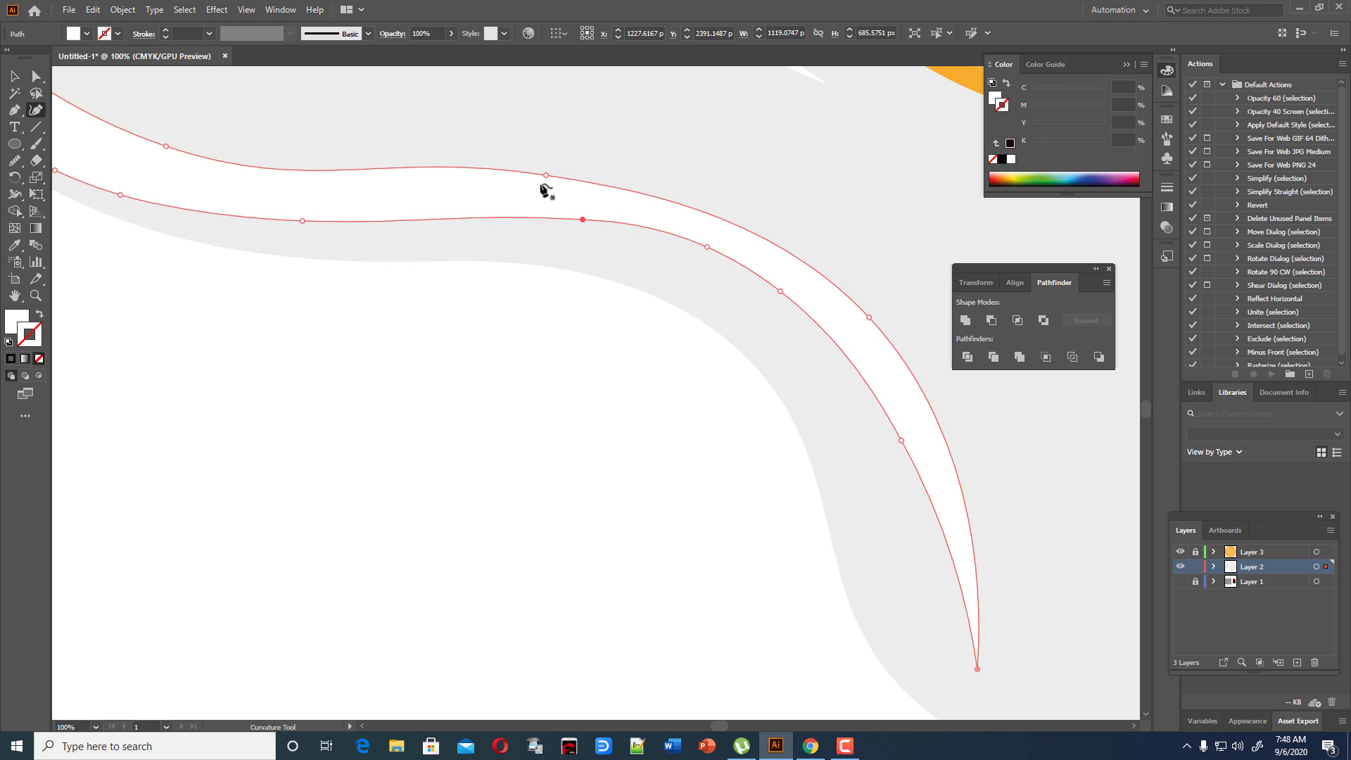
drag(546, 176, 541, 181)
key(v)
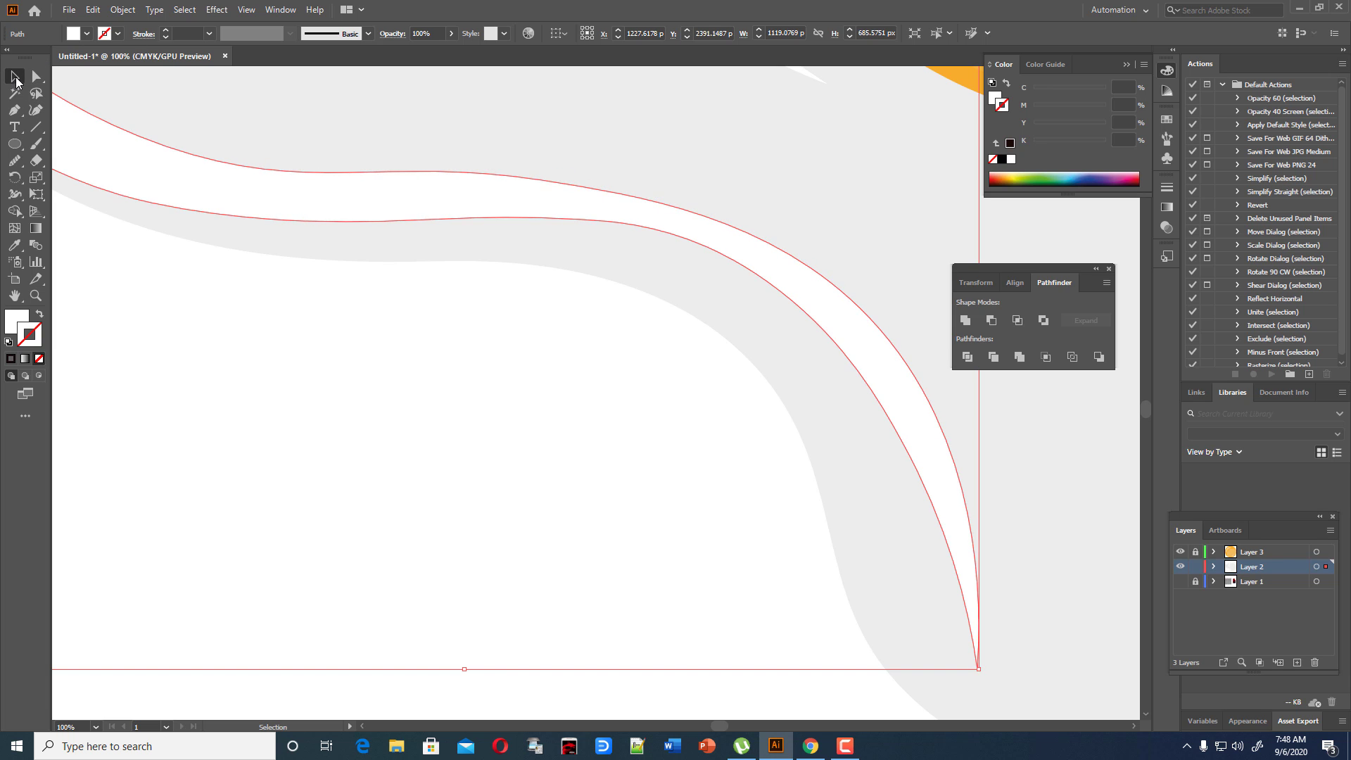
click(204, 486)
Set the opacity of the lower-left highlight to 65%.
key(ctrl+minus)
key(ctrl+minus)
key(ctrl+minus)
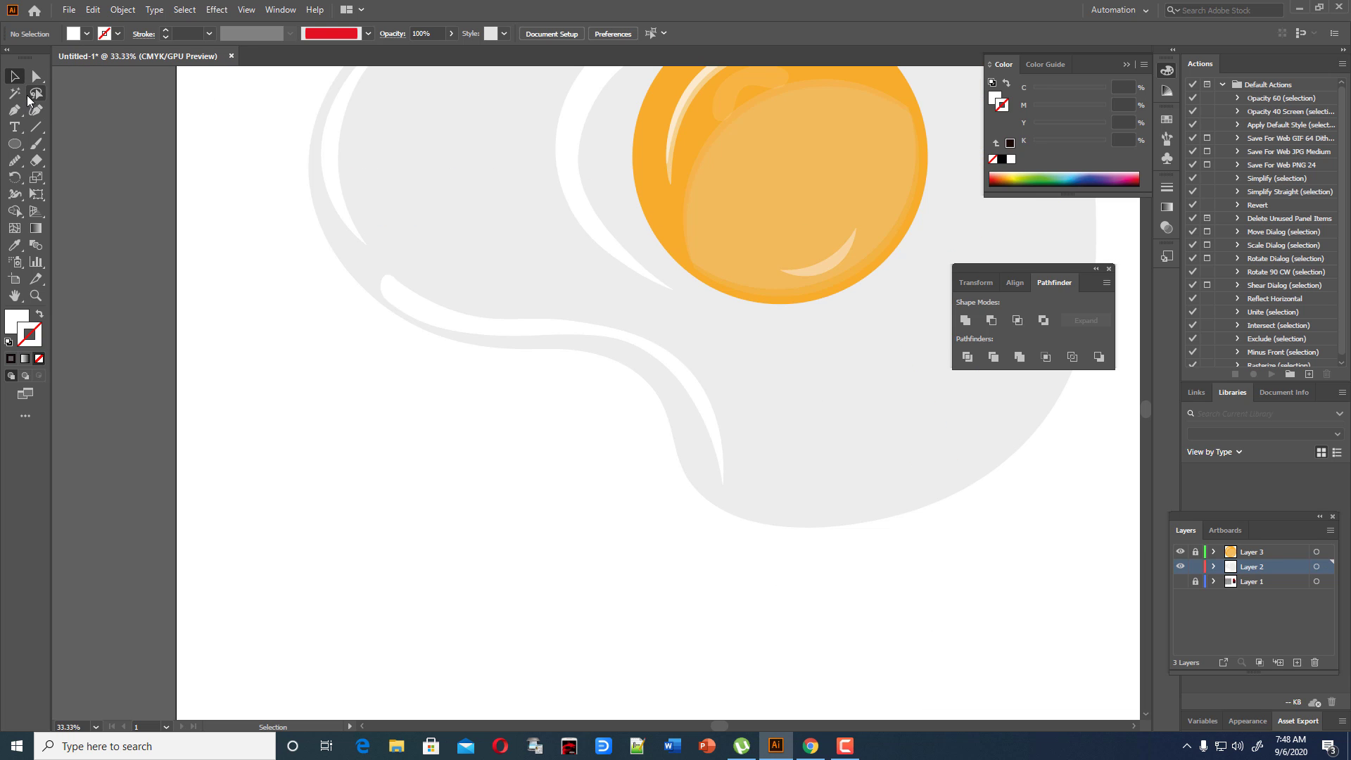
click(555, 331)
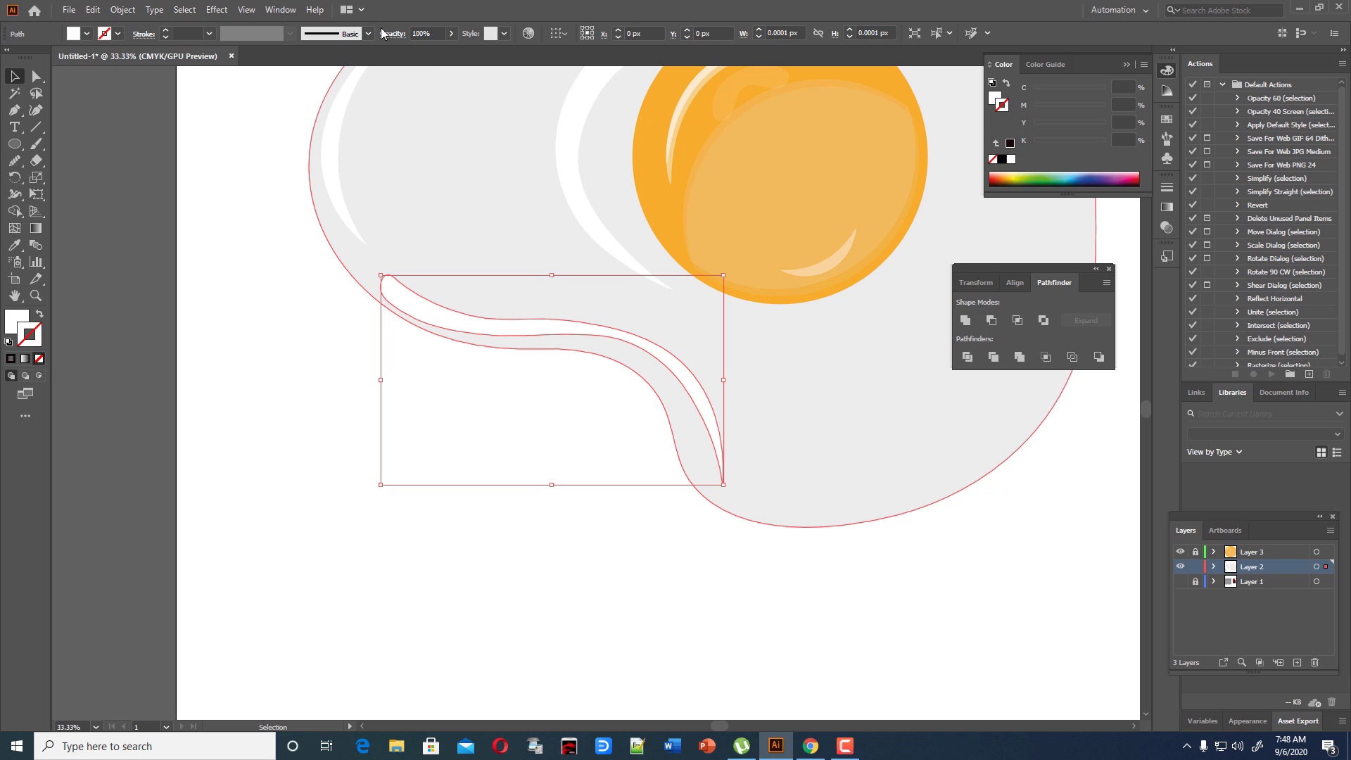
click(451, 33)
drag(451, 52, 430, 56)
click(235, 286)
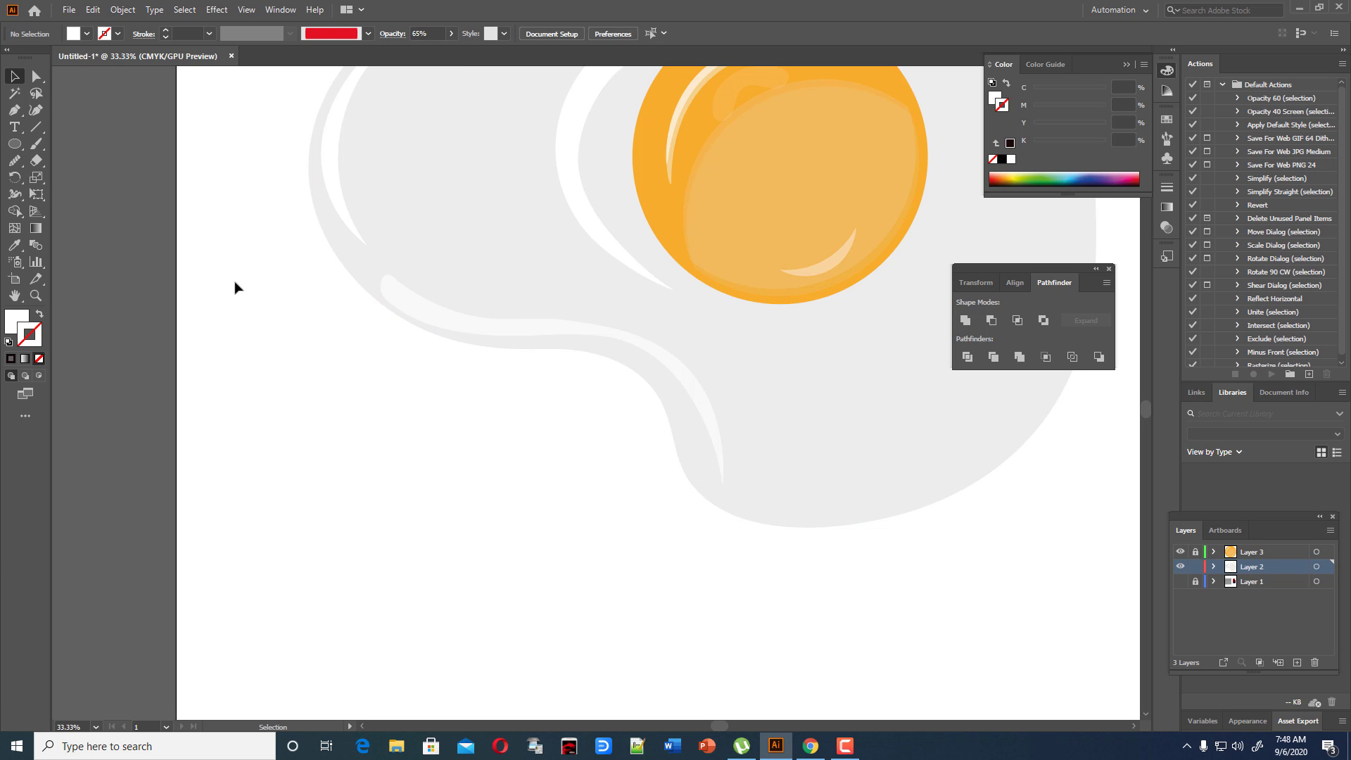
Enlarge the lower-left highlight slightly from its upper-left corner and deselect it.
scroll(282, 338, up, 3)
click(485, 475)
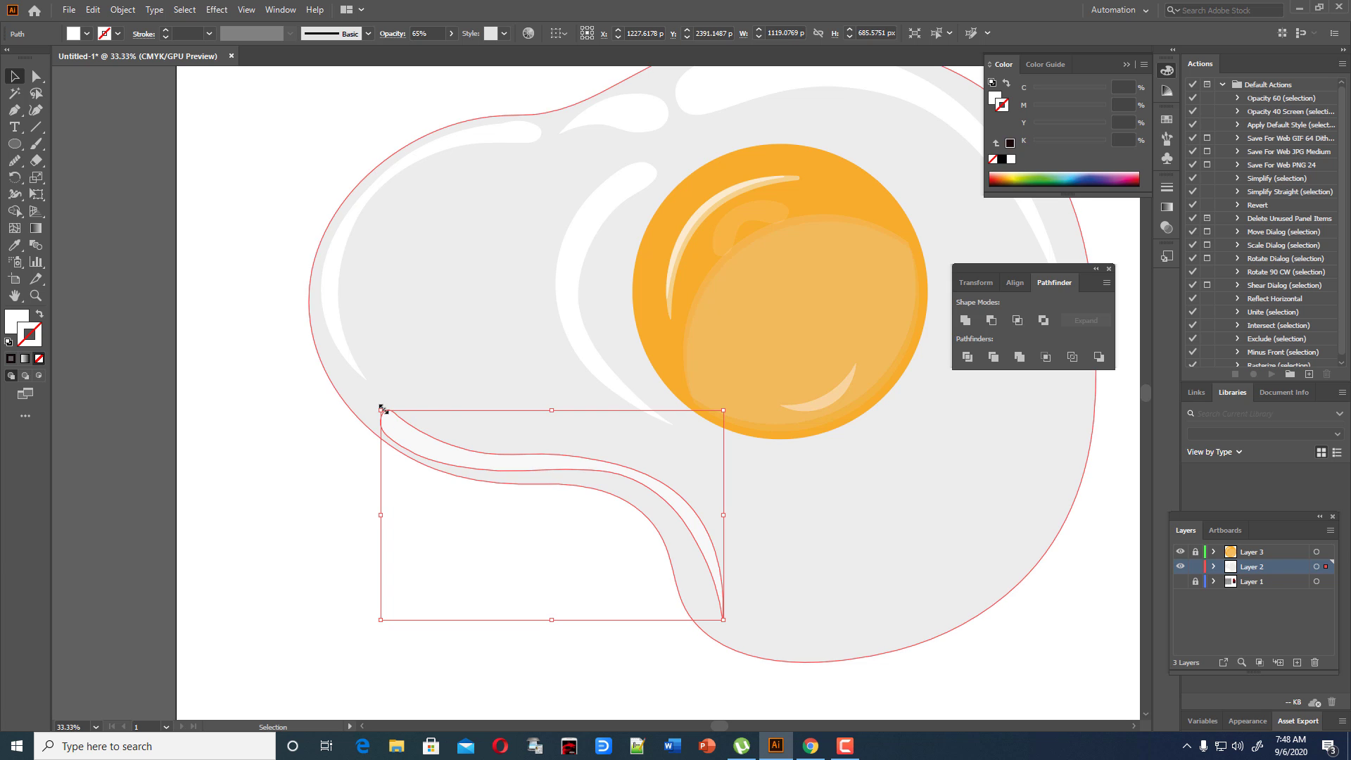
drag(384, 409, 383, 404)
click(568, 574)
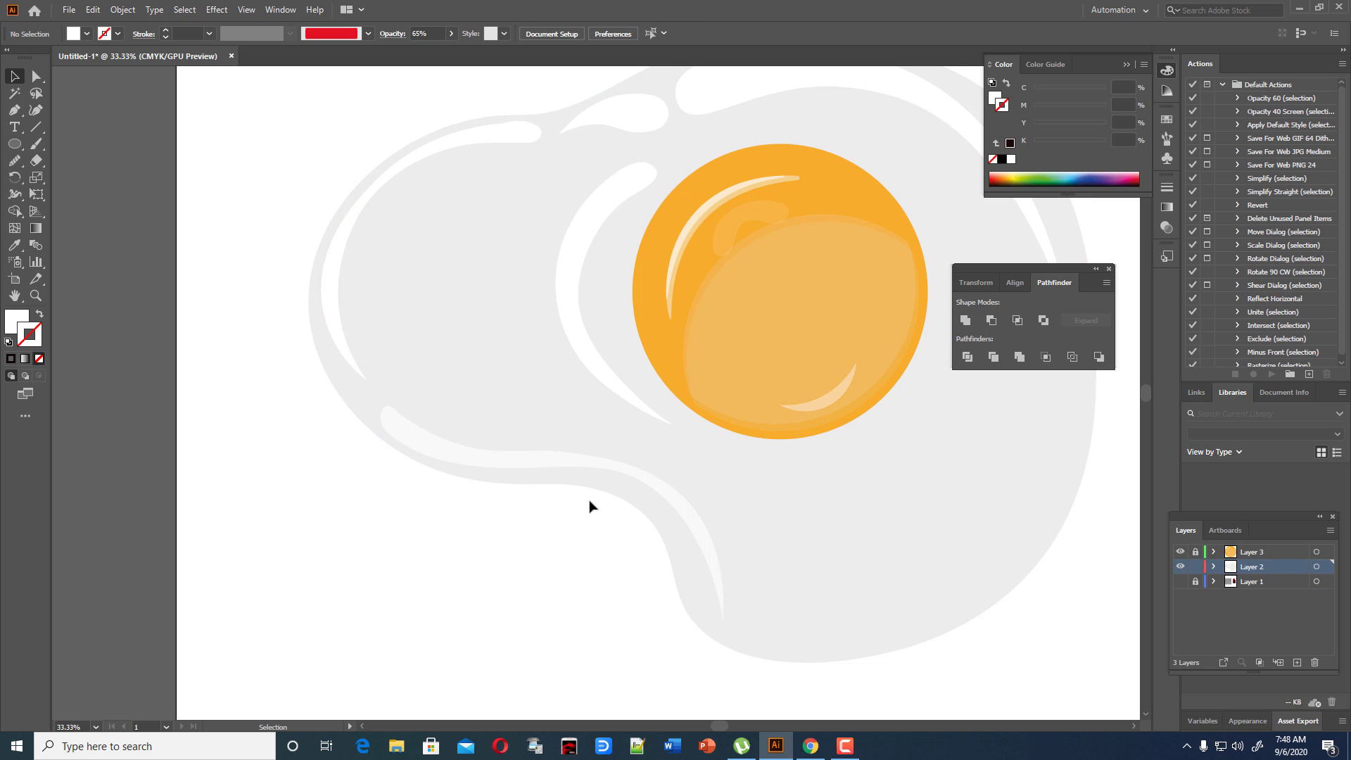
scroll(530, 563, down, 2)
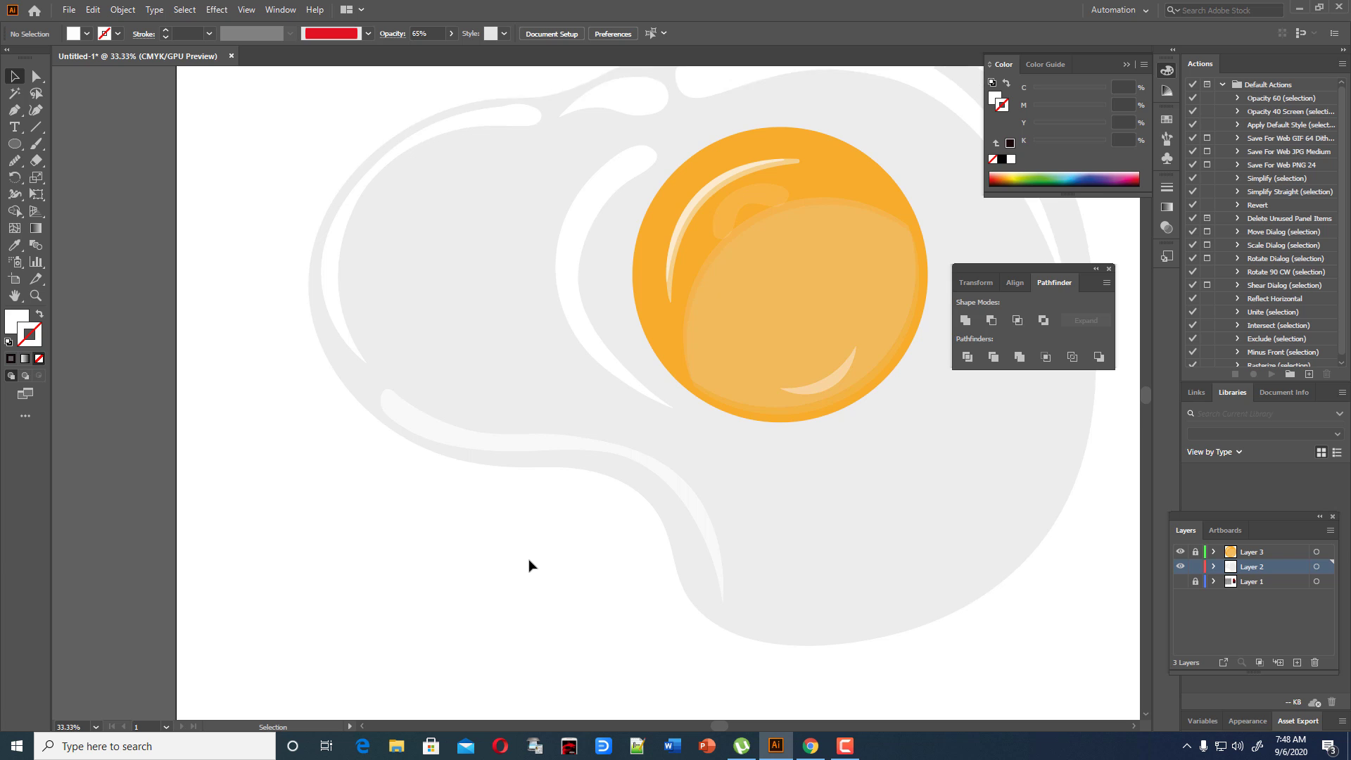
scroll(532, 545, up, 3)
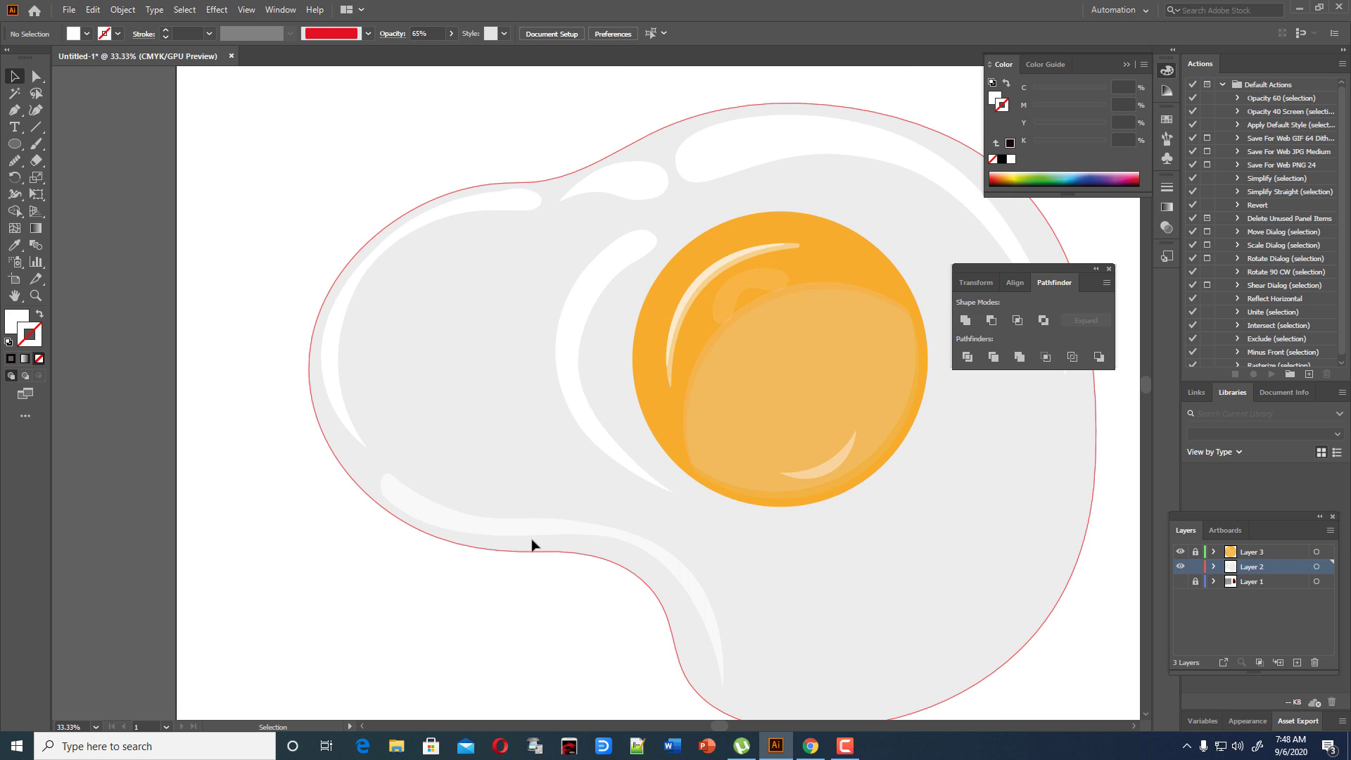
scroll(532, 544, down, 2)
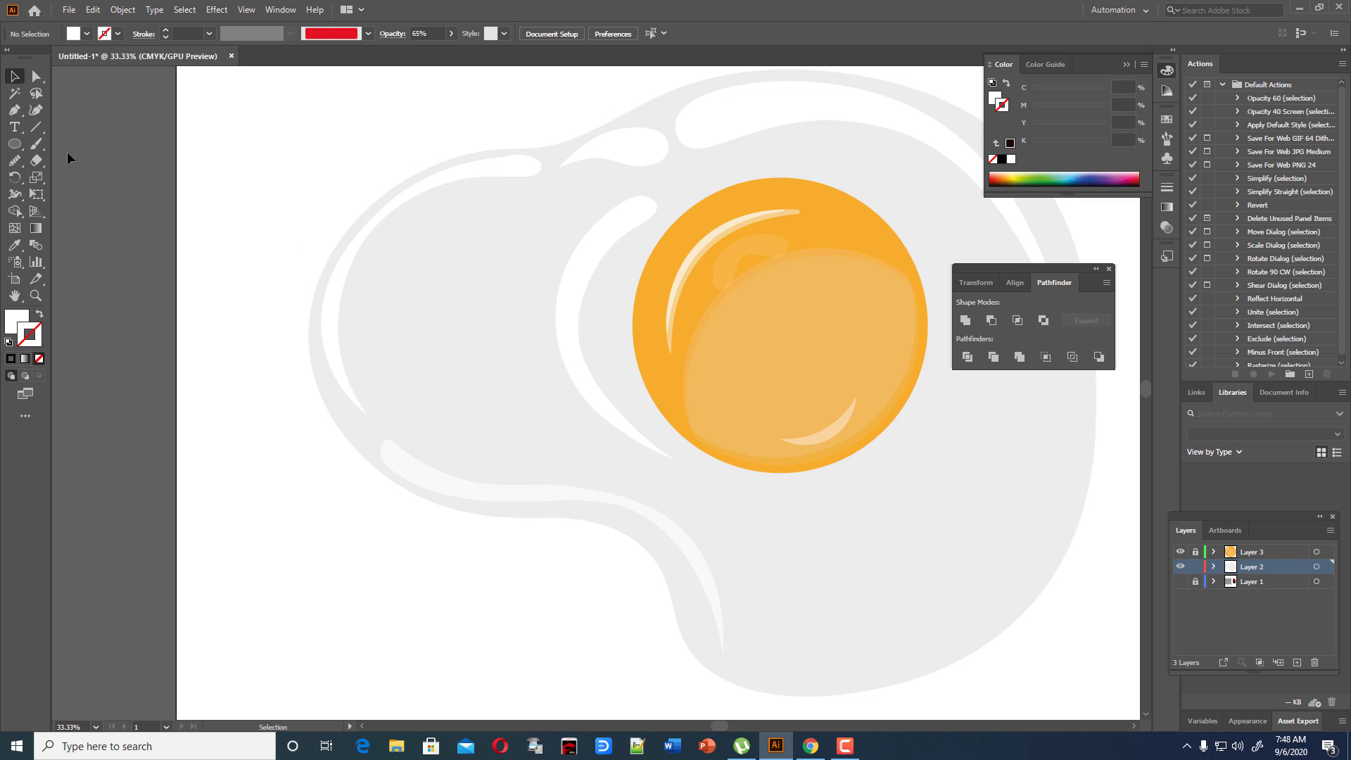
Set up the Paintbrush with a white stroke and no fill, and switch to the Essentials Classic workspace.
click(36, 143)
click(40, 316)
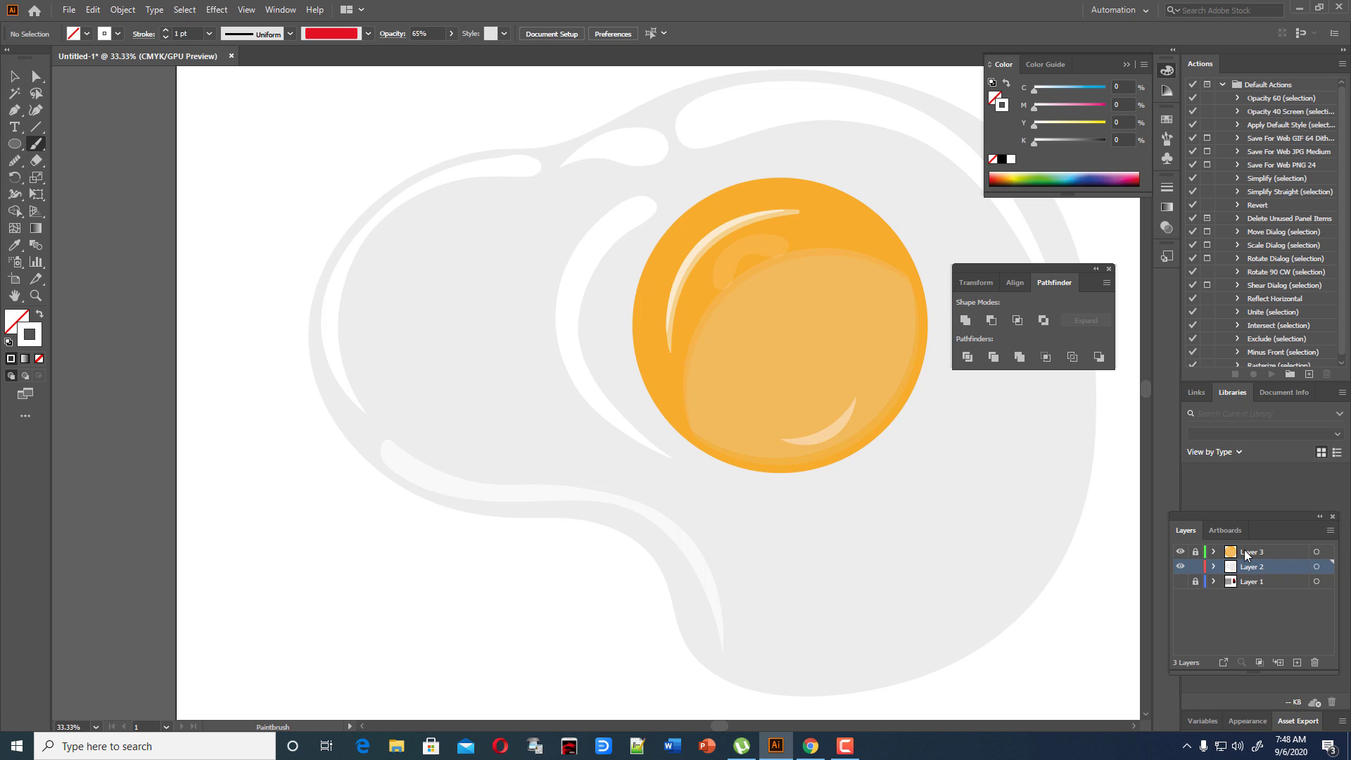
key(Tab)
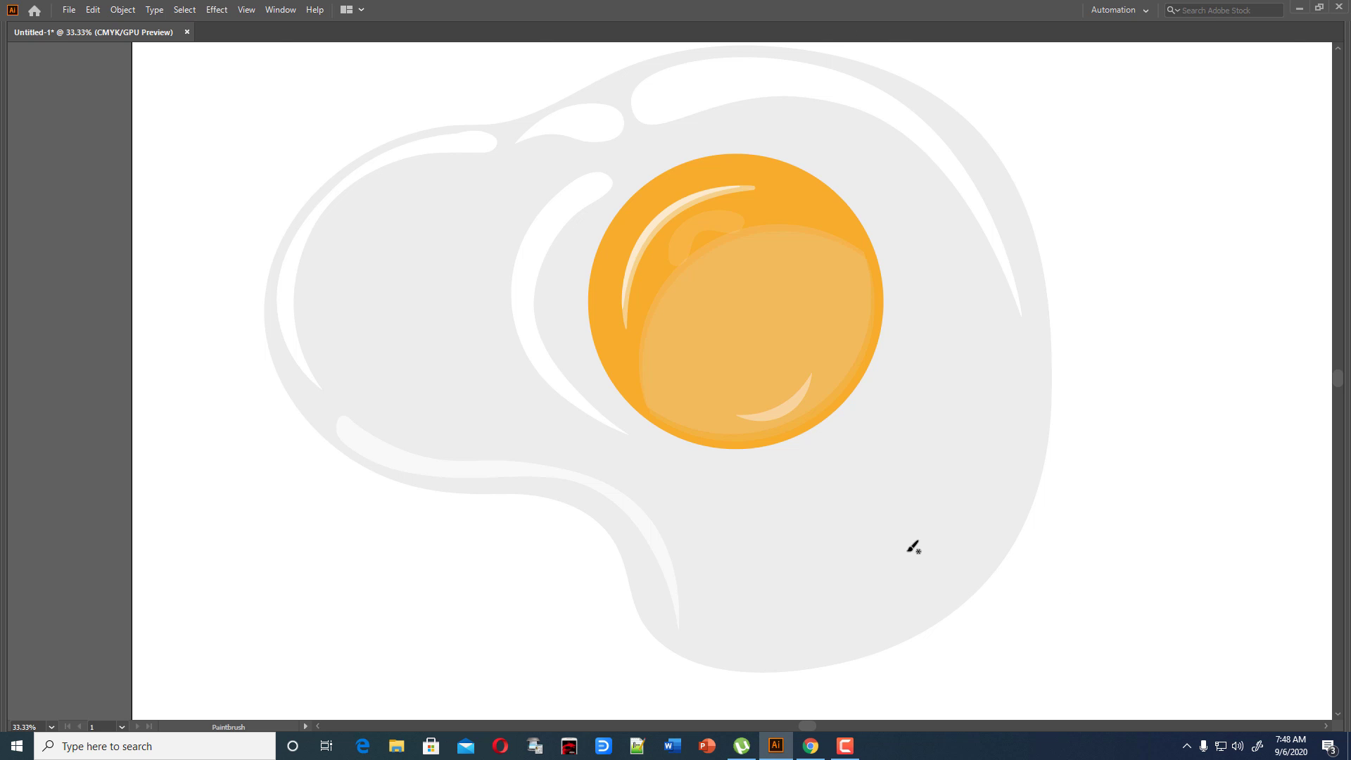
click(274, 11)
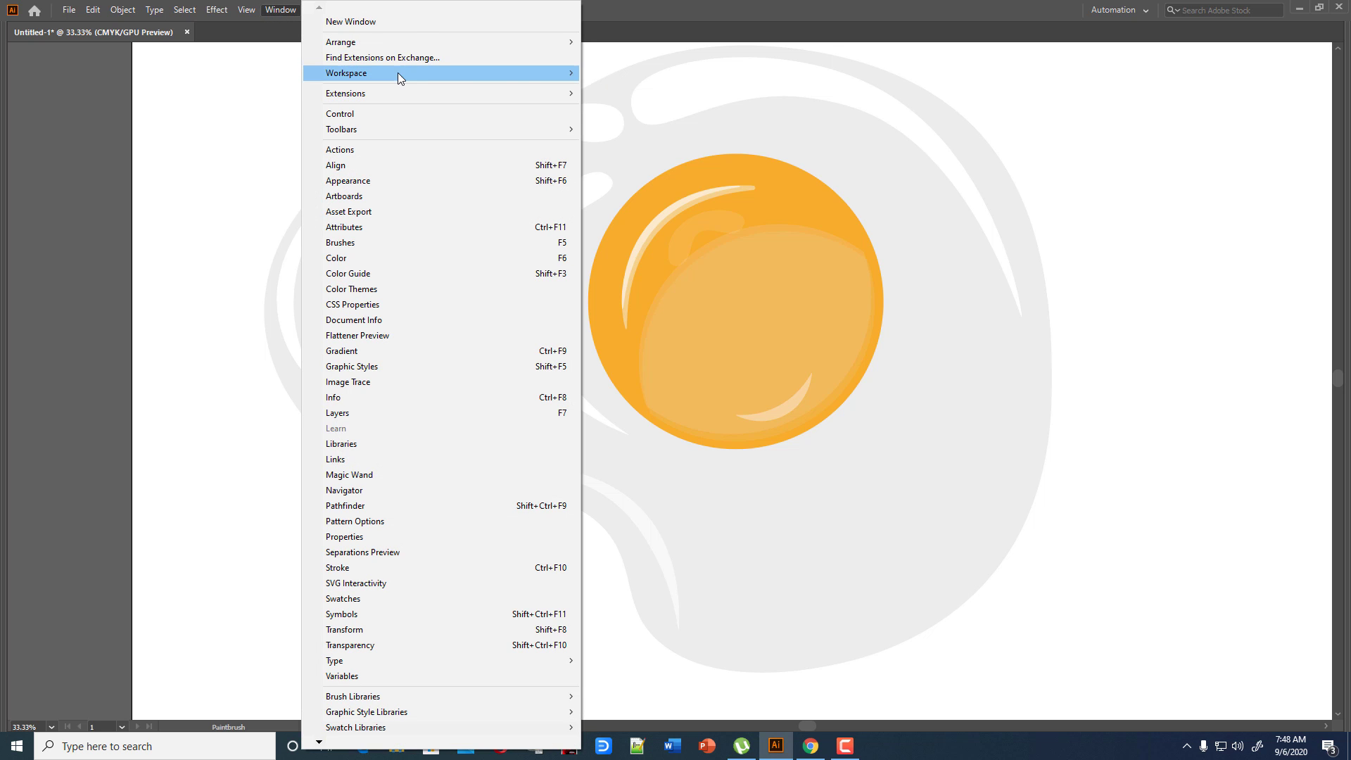
mouse_move(539, 77)
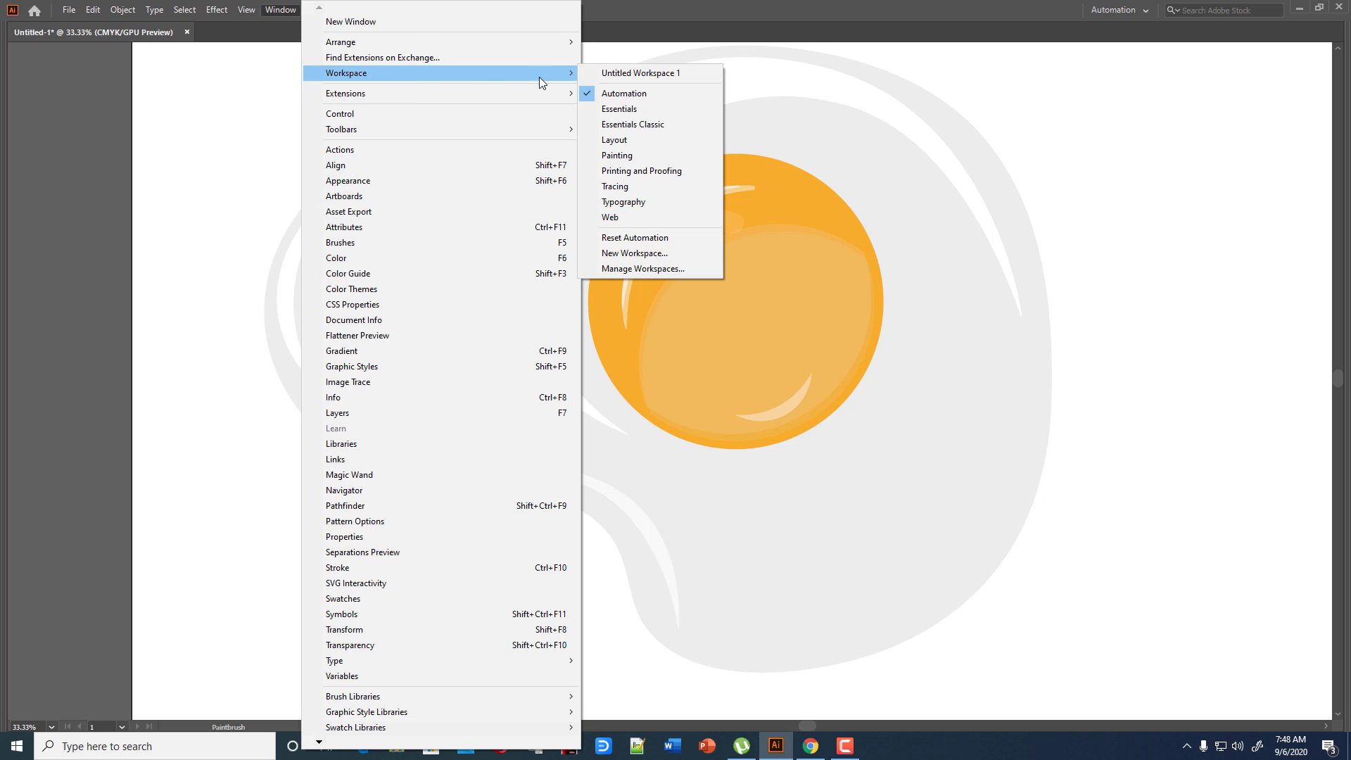
click(636, 124)
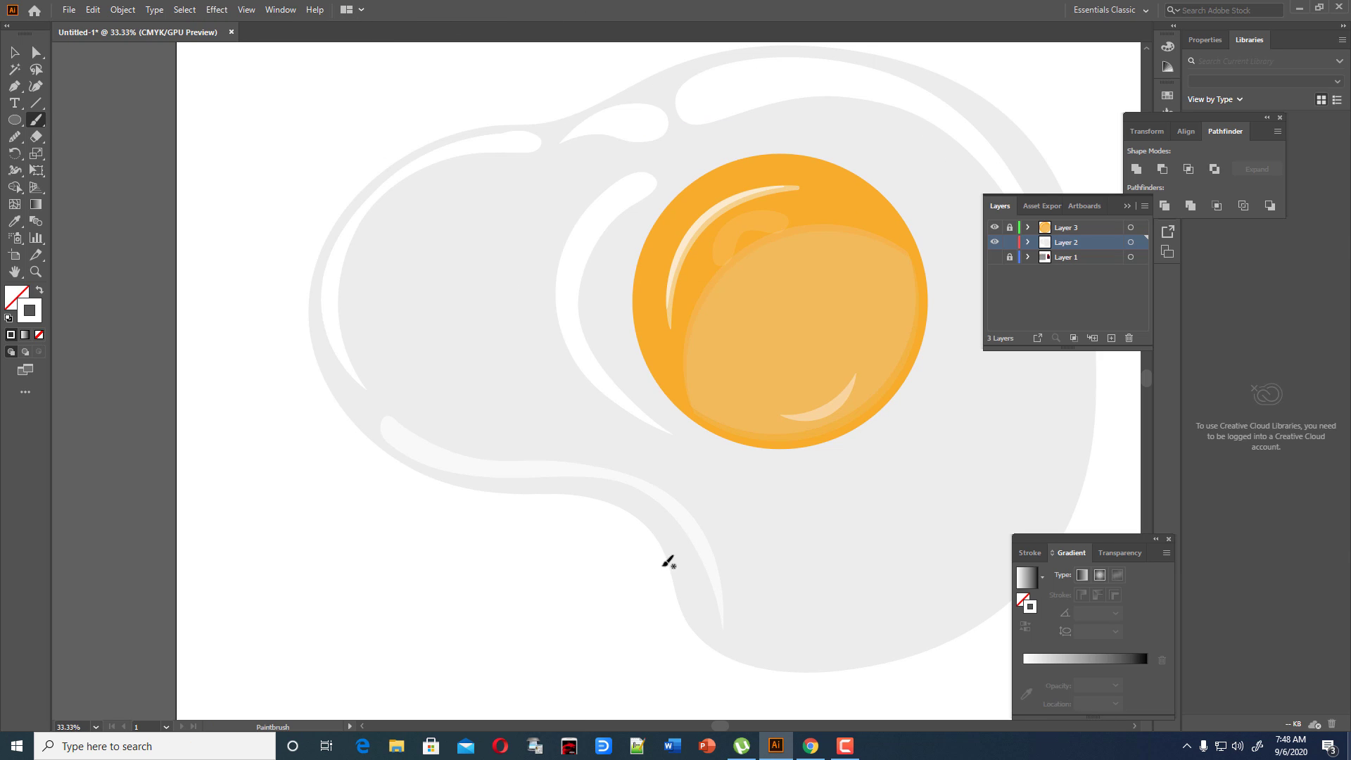
Paint a curved white stroke about 929 × 964 px inside the egg white's lower-right edge, ending near the bottom.
drag(723, 725, 748, 726)
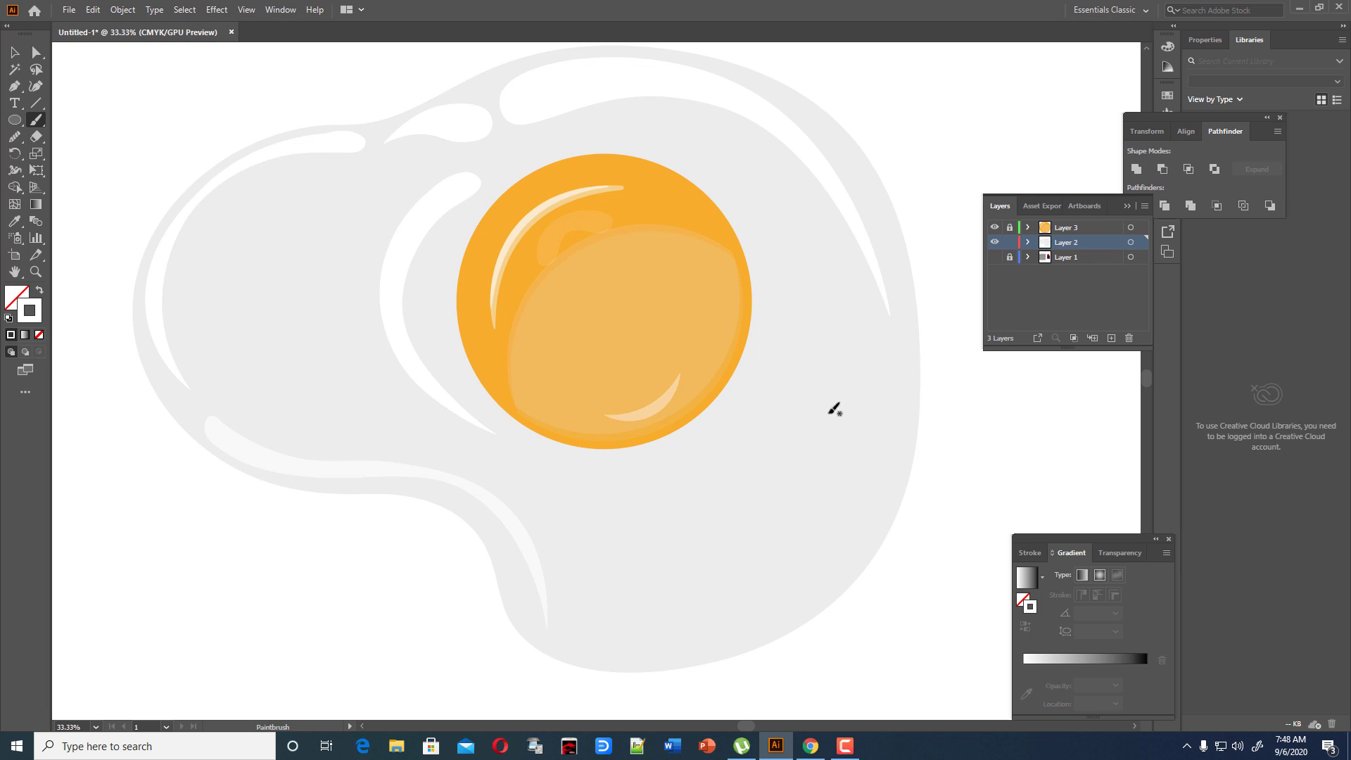
mouse_move(891, 353)
mouse_down()
mouse_move(851, 504)
mouse_move(806, 568)
mouse_move(691, 629)
mouse_move(607, 625)
mouse_up()
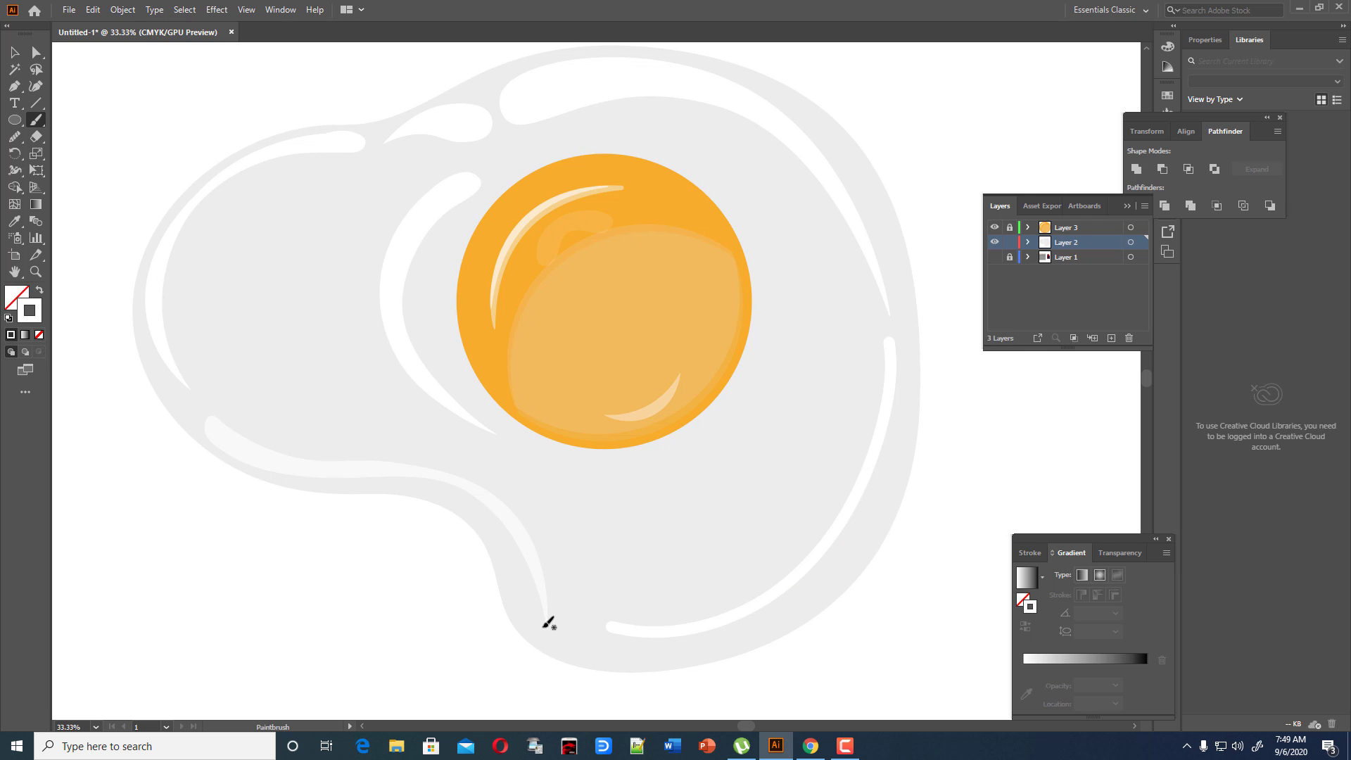
Return to the Automation workspace and apply the elliptical variable width profile to the painted lower-right stroke.
click(14, 52)
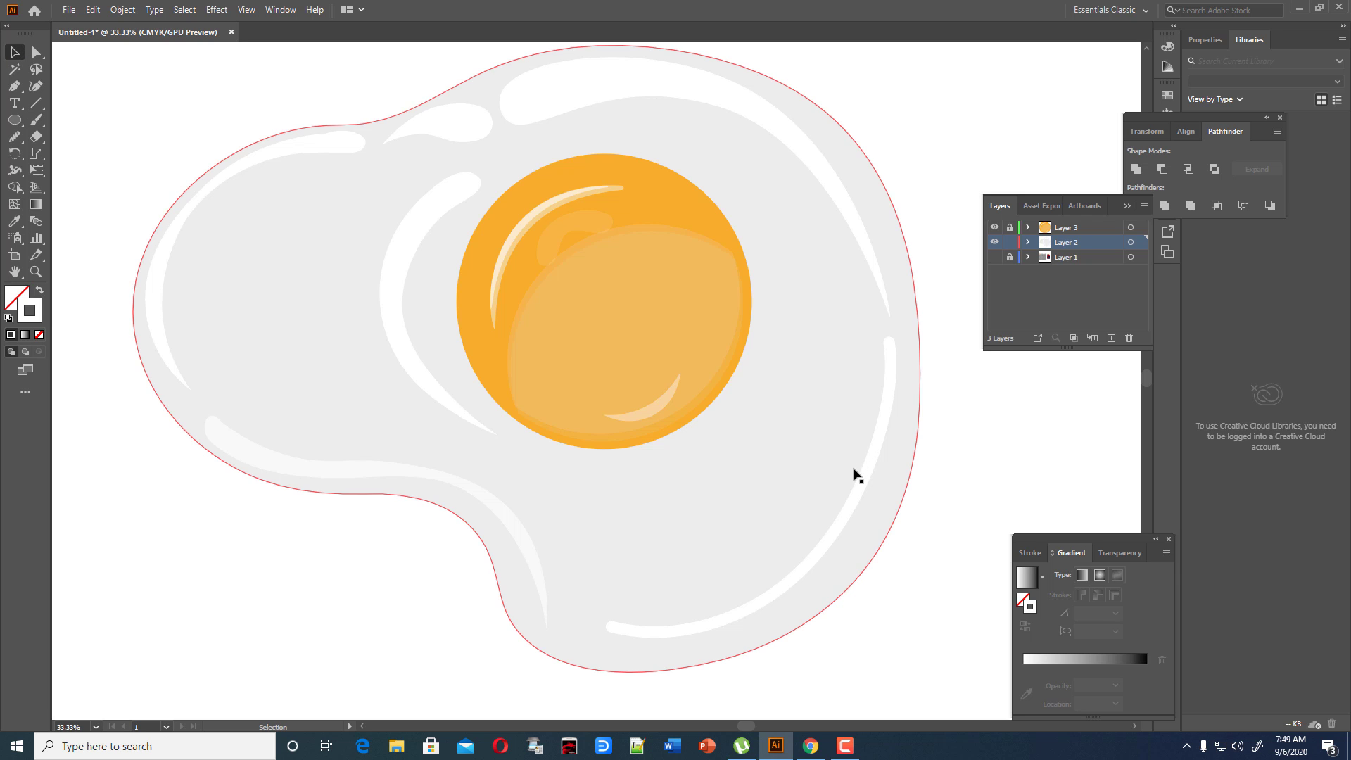
click(859, 484)
click(858, 484)
click(280, 9)
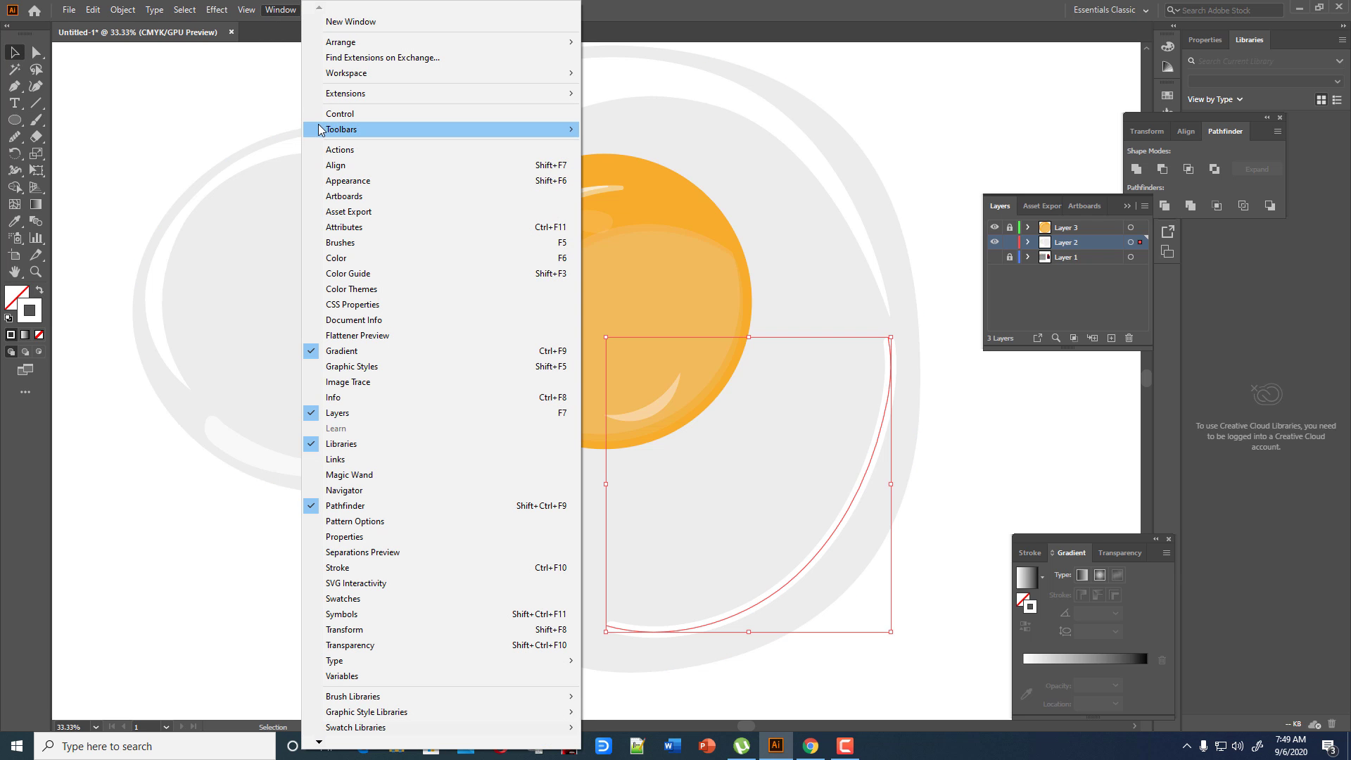
mouse_move(416, 72)
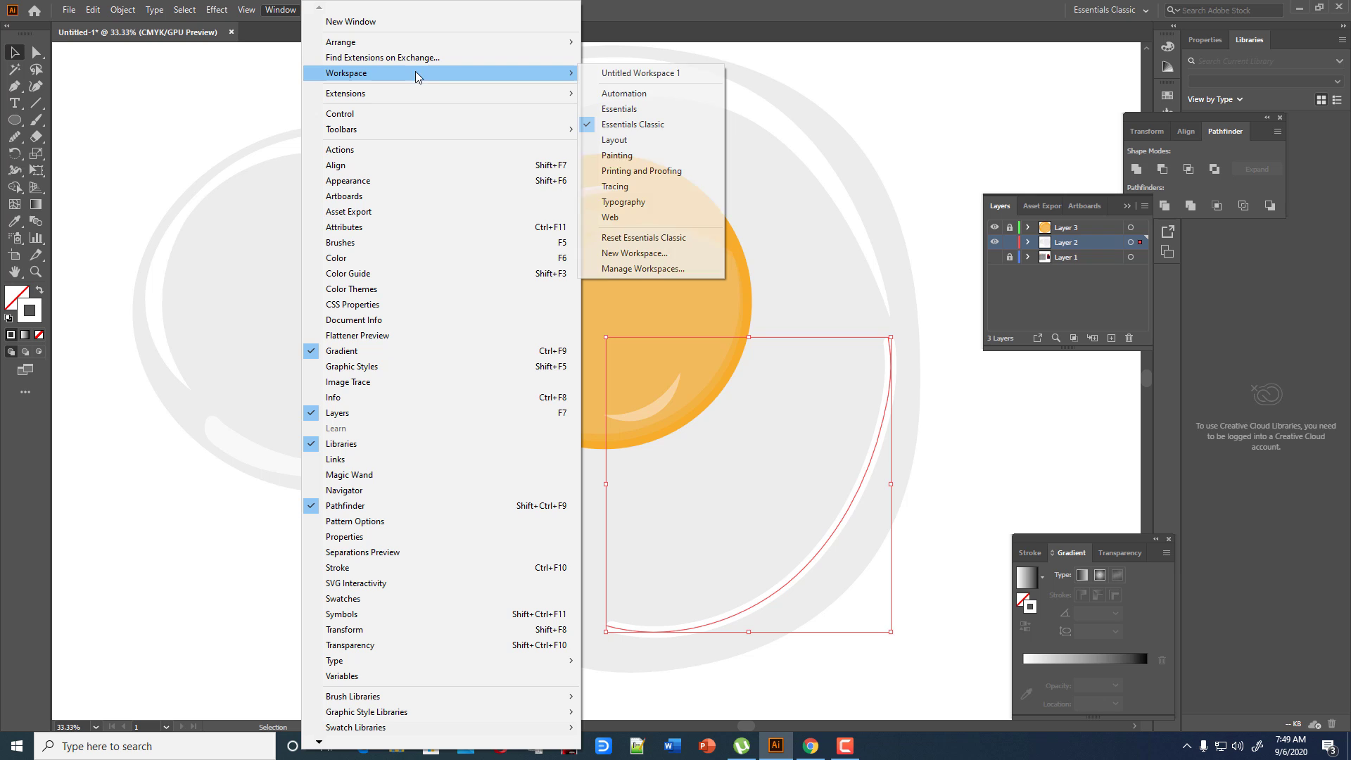
click(624, 95)
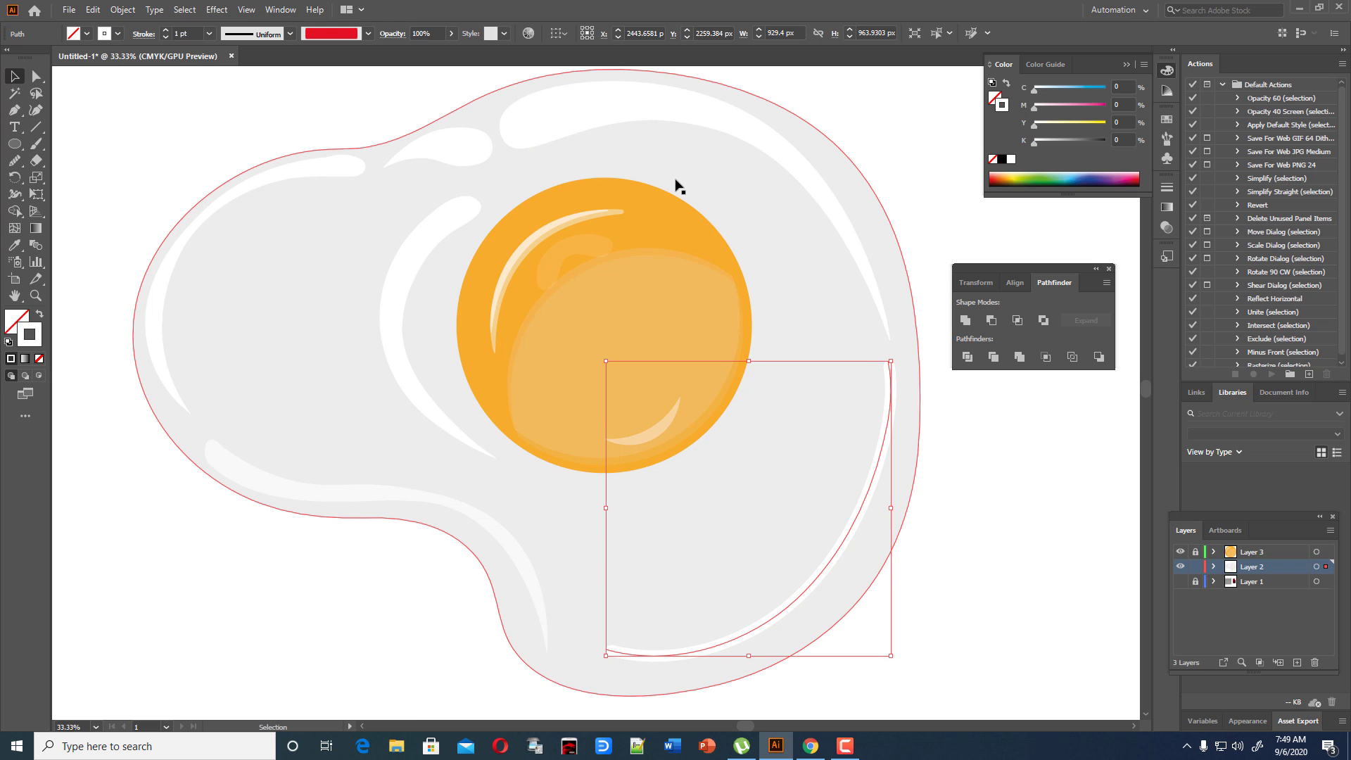
click(290, 34)
click(255, 88)
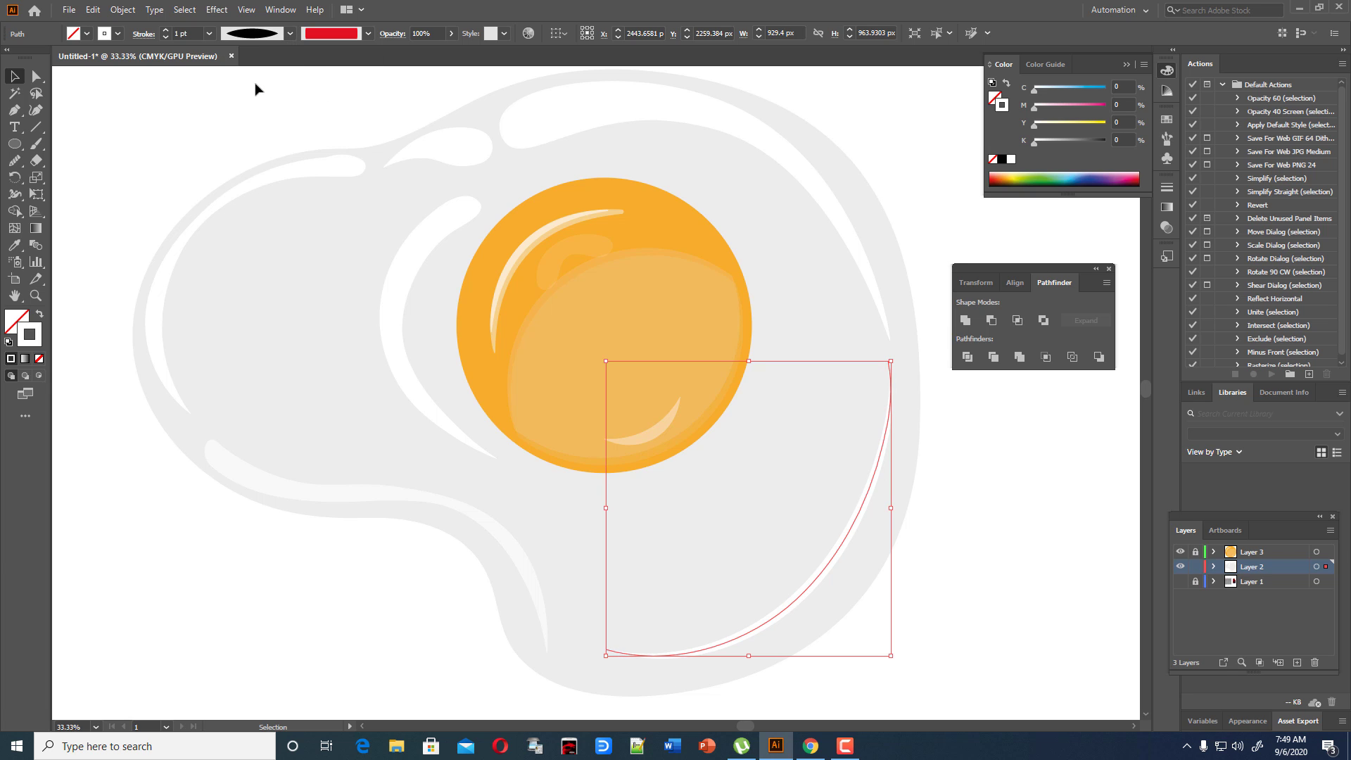
Set the lower-right highlight's stroke weight to 3 pt and deselect it.
scroll(190, 33, up, 4)
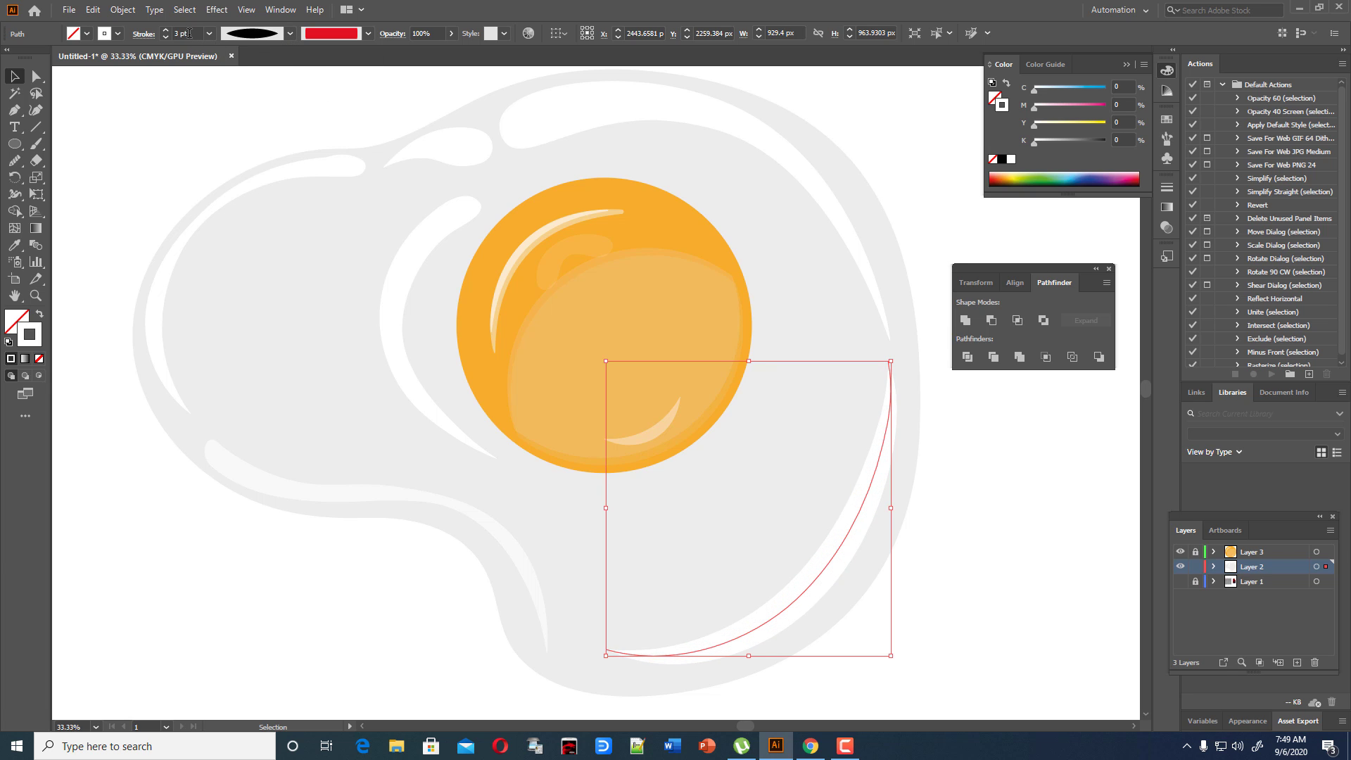
scroll(189, 33, down, 2)
scroll(189, 34, down, 1)
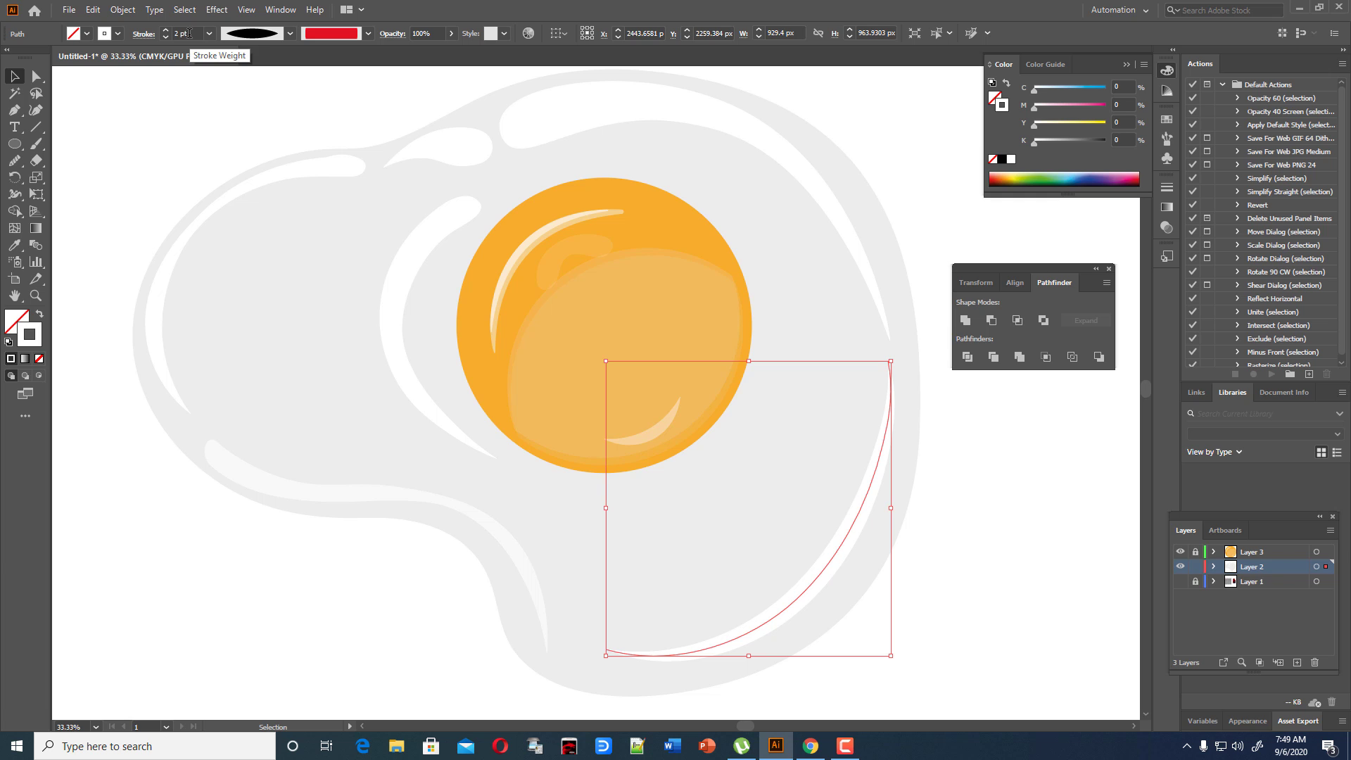
scroll(189, 33, up, 1)
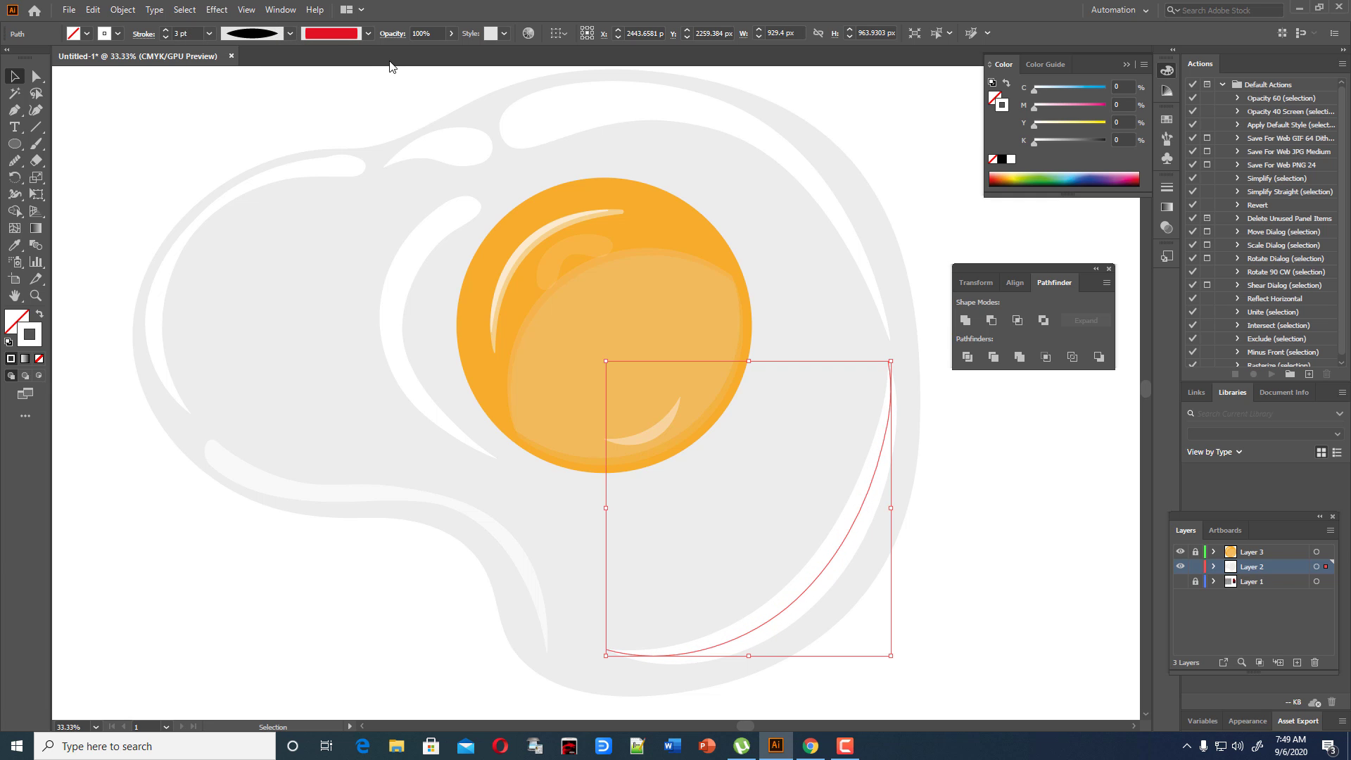
click(218, 114)
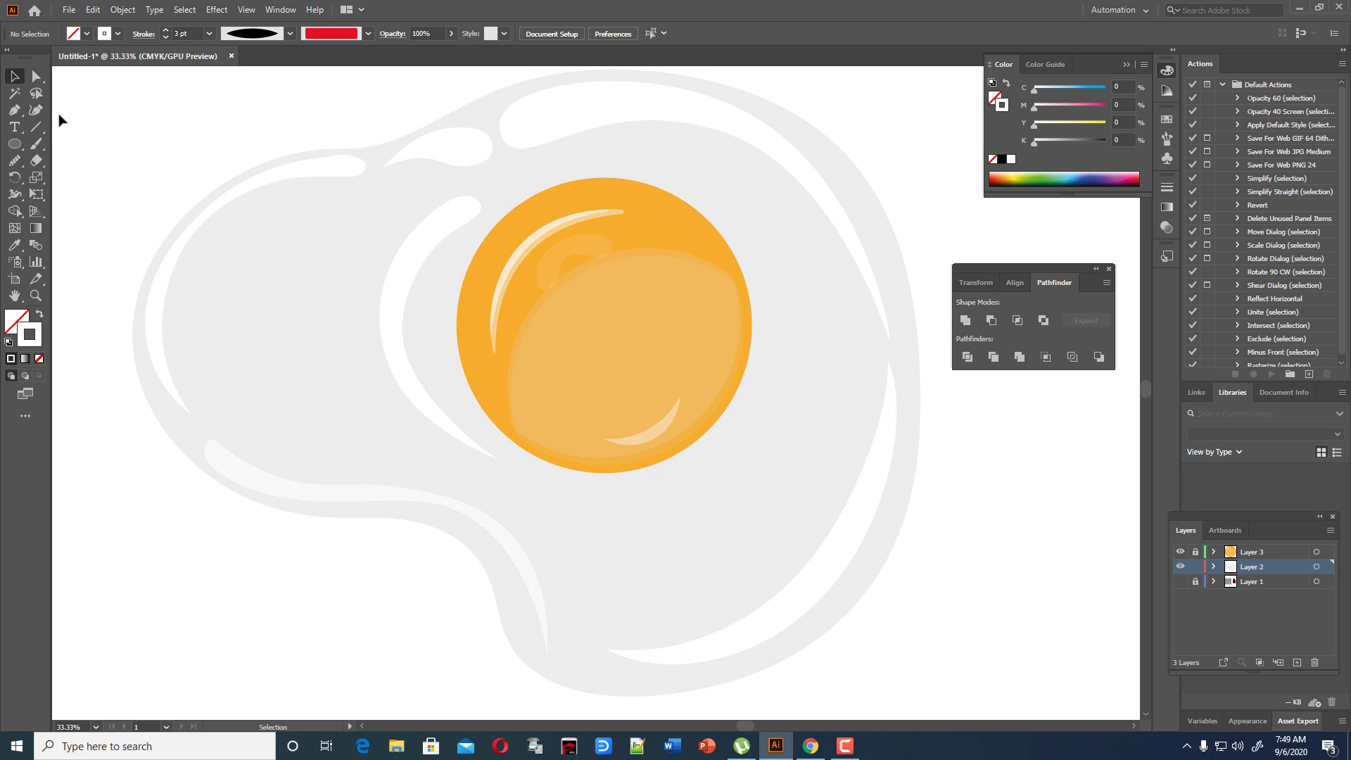
Paint three thin curved white strokes with the Paintbrush at 1 pt: two to the yolk's lower right and one inside the egg white's left lobe.
click(36, 147)
click(209, 33)
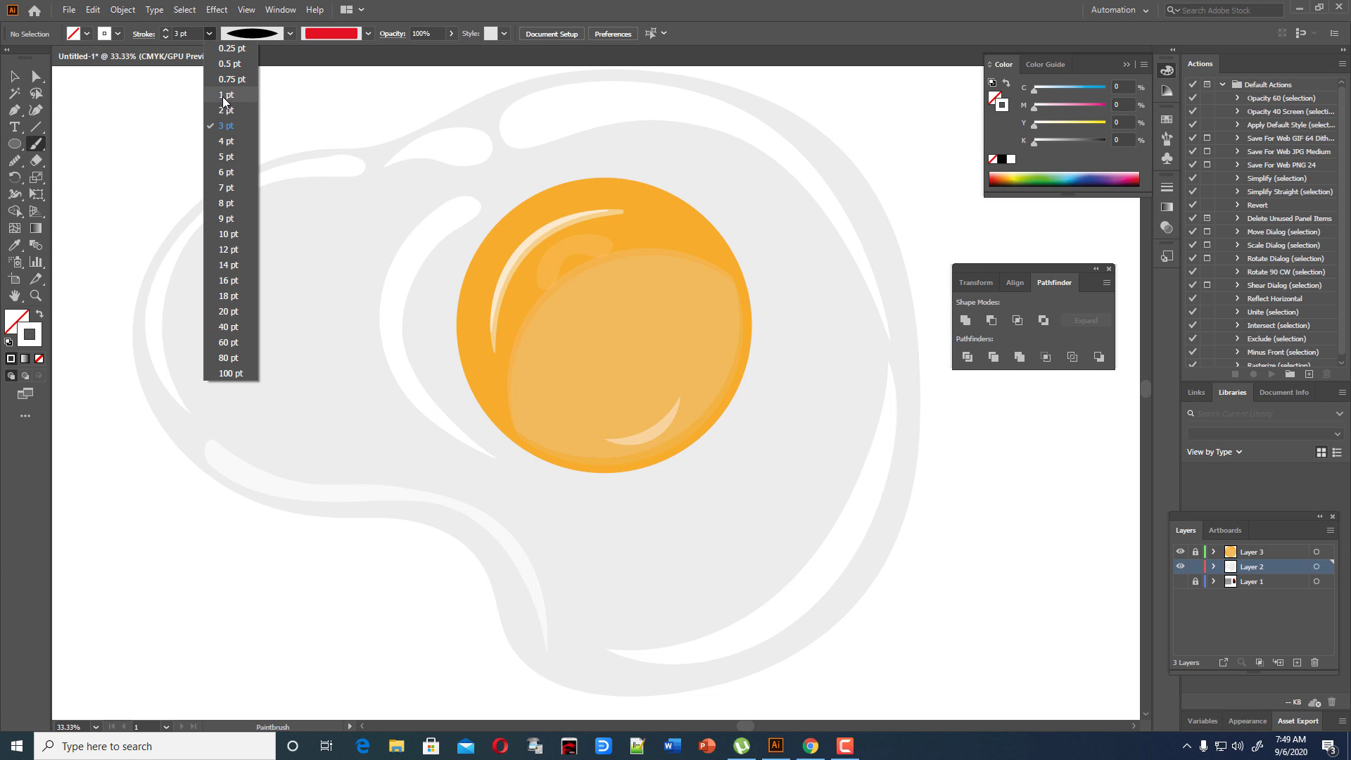
click(225, 95)
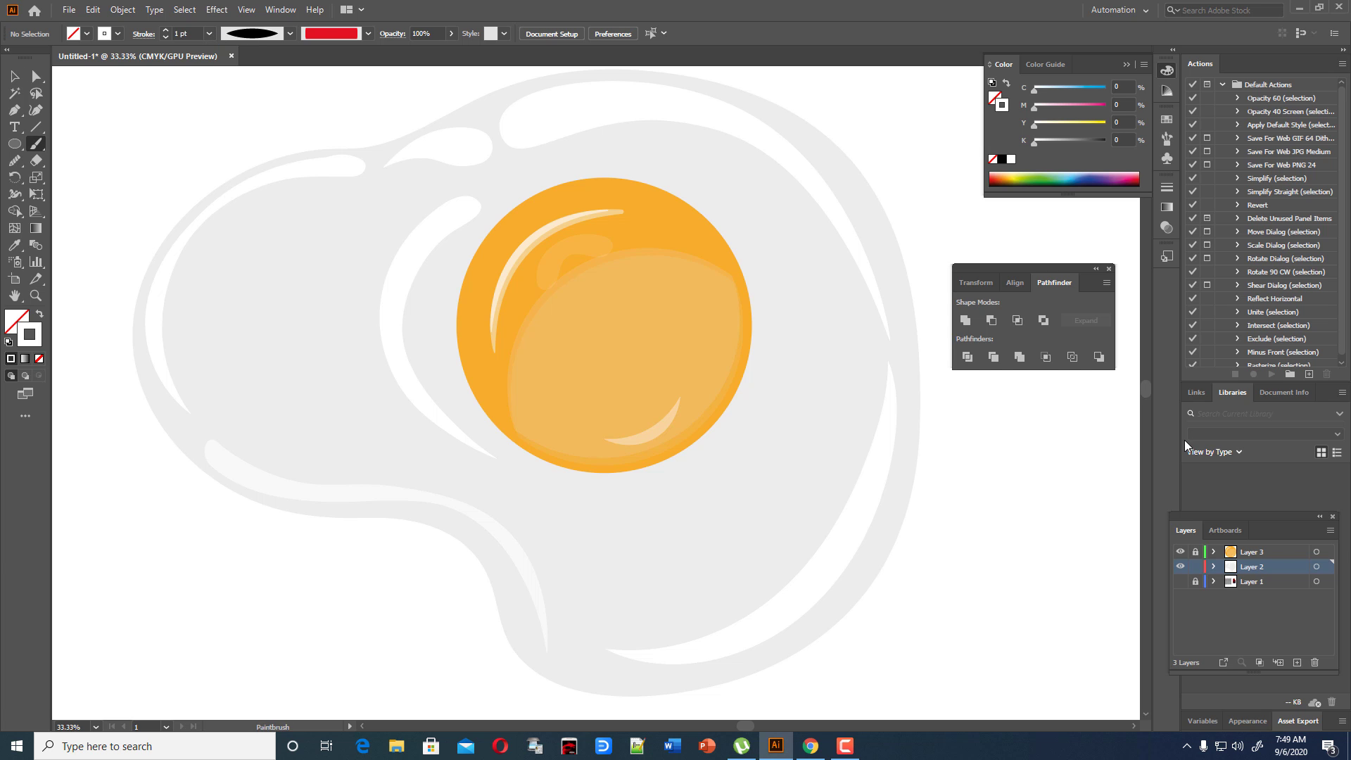
mouse_move(836, 343)
mouse_down()
mouse_move(842, 411)
mouse_move(778, 528)
mouse_move(616, 589)
mouse_up()
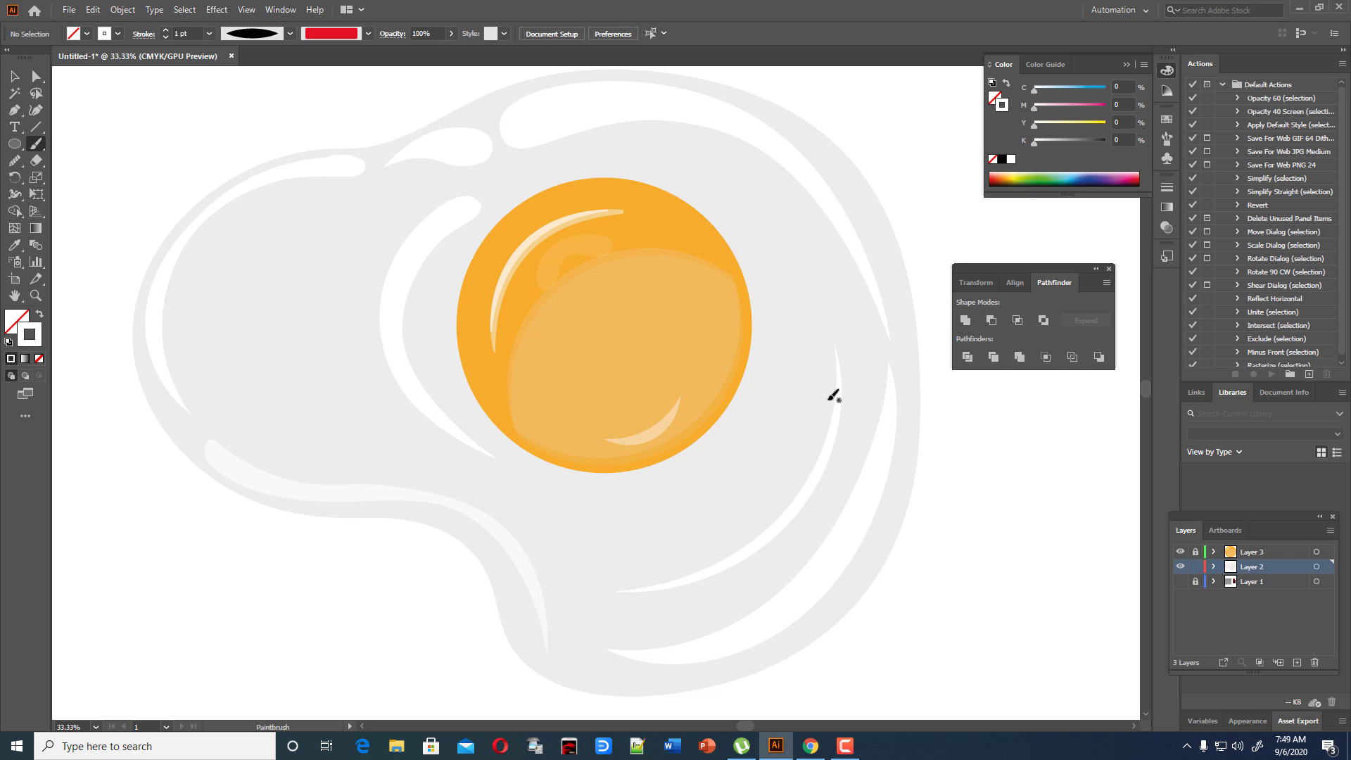
mouse_move(723, 209)
mouse_down()
mouse_move(748, 223)
mouse_move(779, 301)
mouse_move(773, 404)
mouse_move(529, 546)
mouse_up()
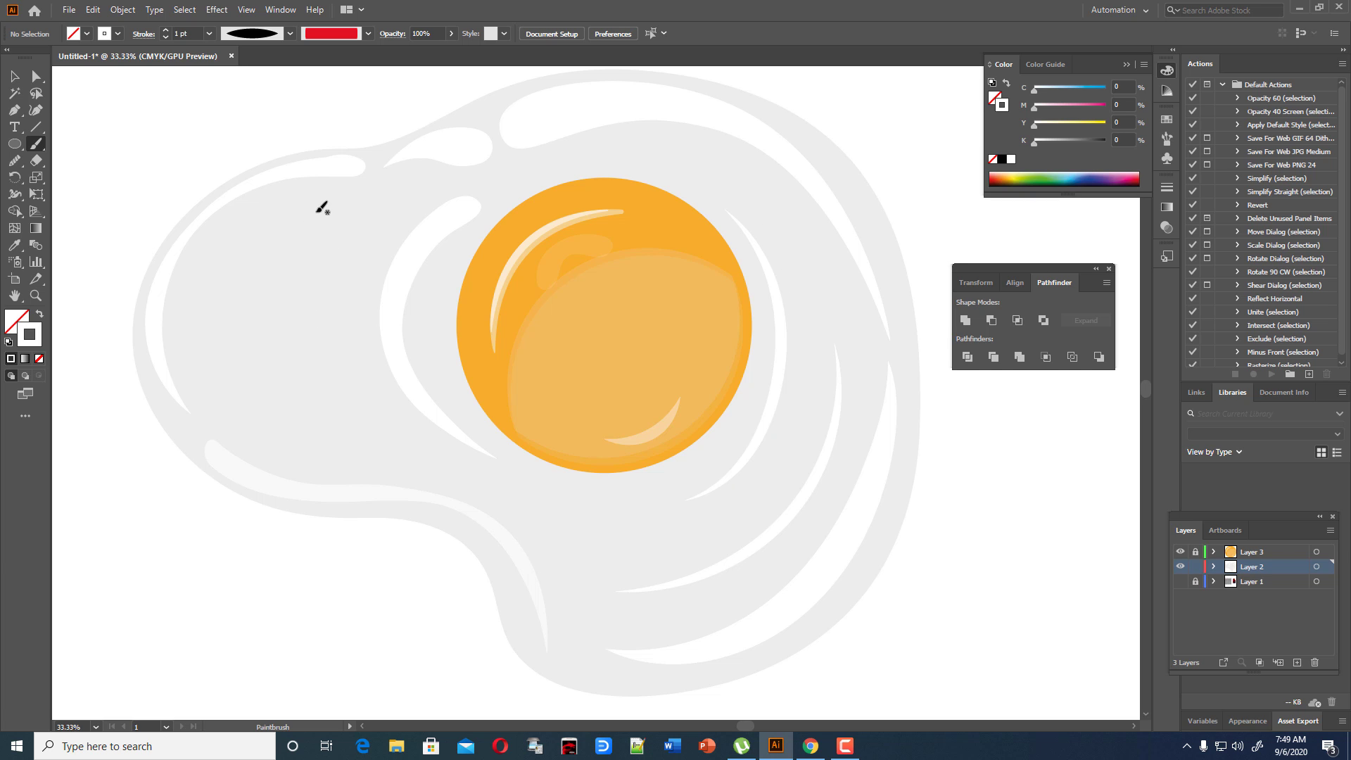
mouse_move(305, 211)
mouse_down()
mouse_move(266, 235)
mouse_move(238, 341)
mouse_move(258, 407)
mouse_up()
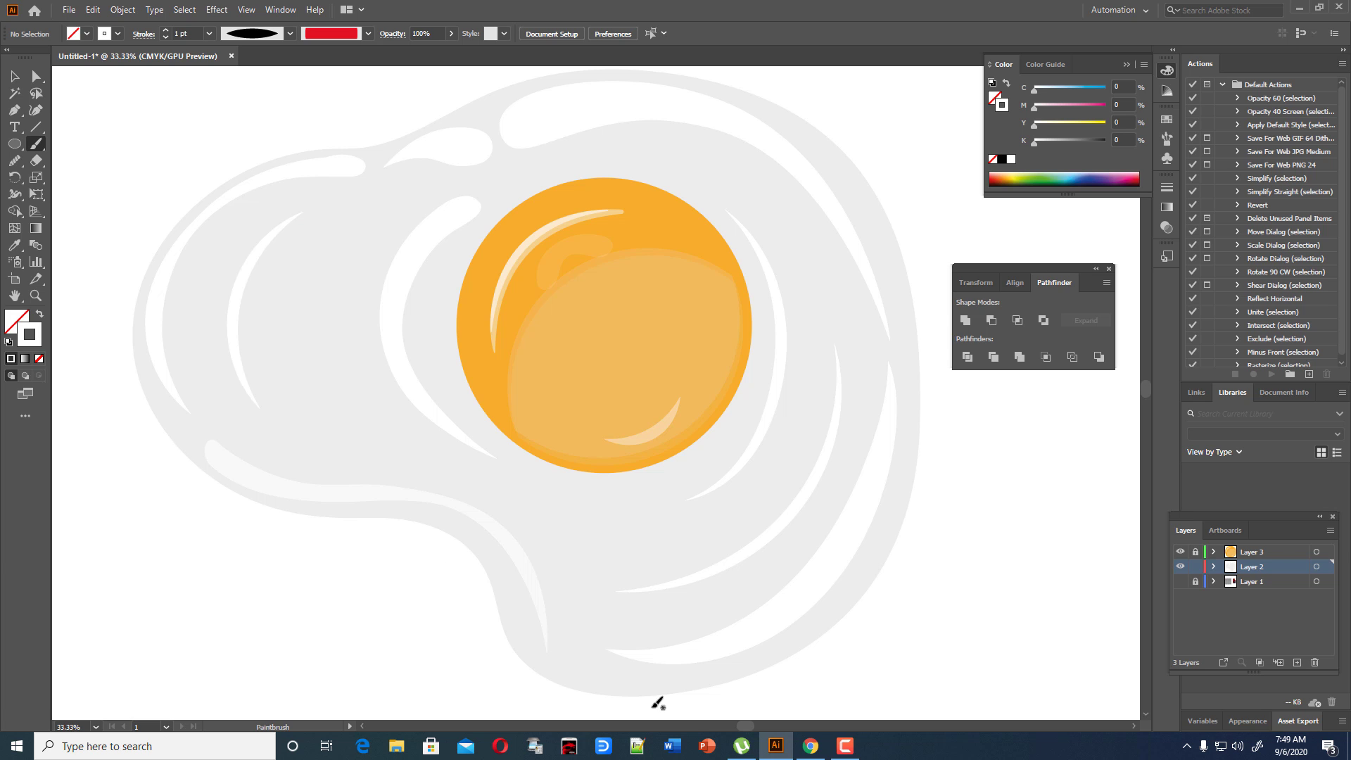
key(ctrl+minus)
key(ctrl+minus)
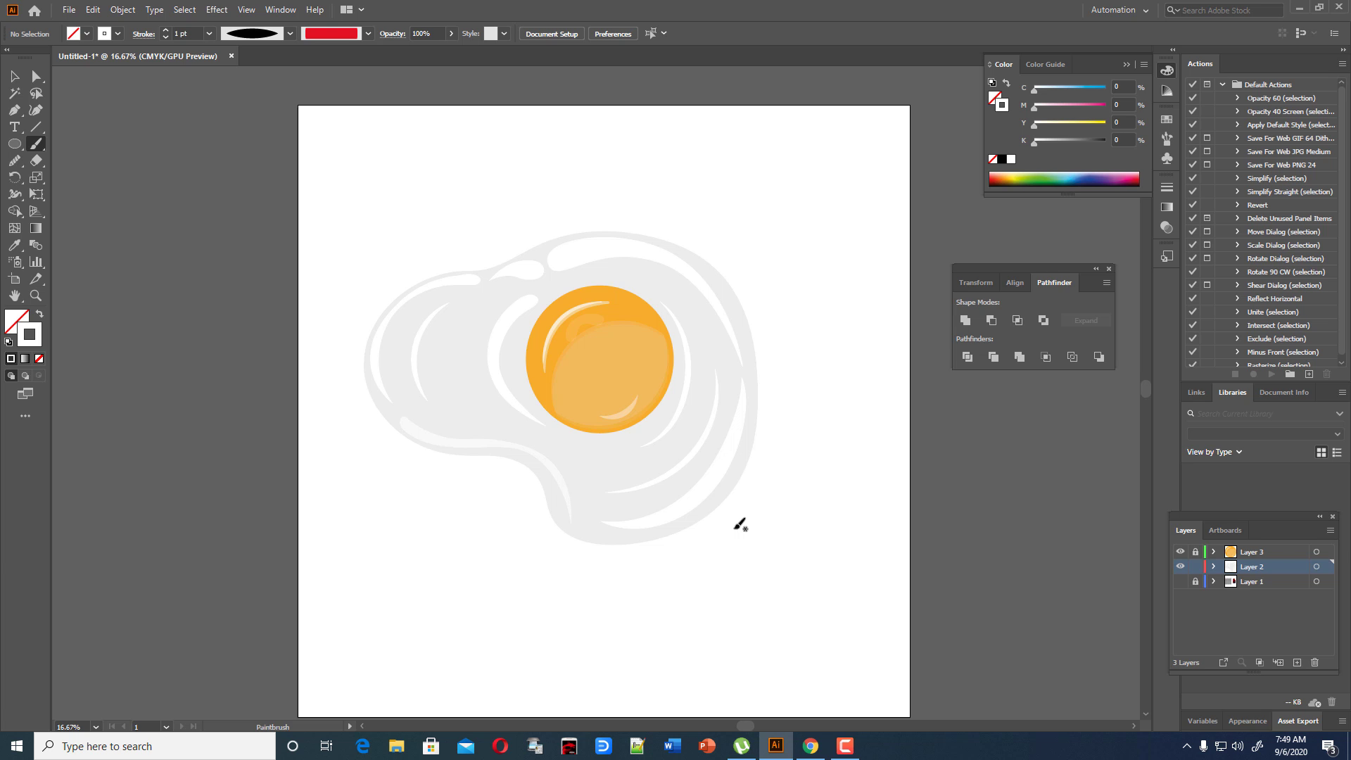
Unlock Layer 3 and duplicate the yolk circle with an offset of about 20 px right and 7 px down.
click(11, 72)
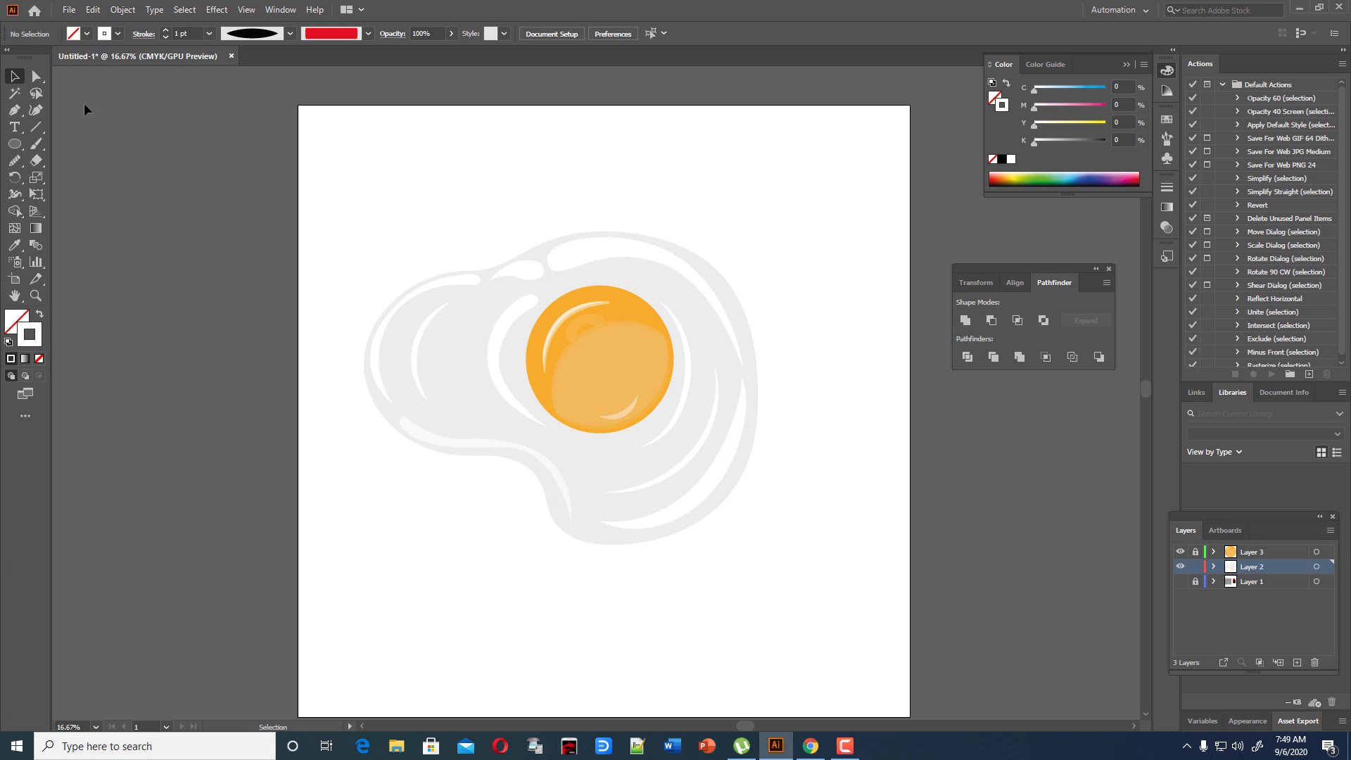
click(643, 307)
click(810, 227)
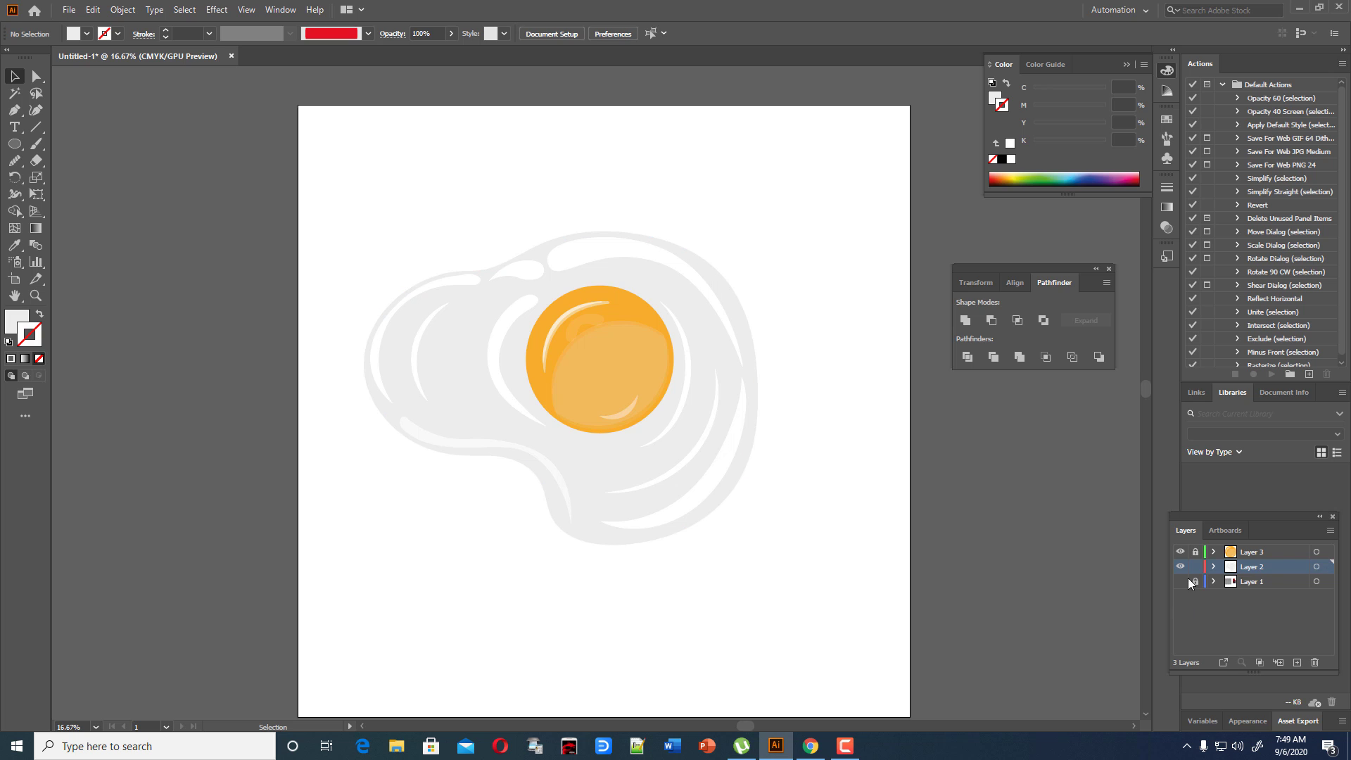
click(1196, 553)
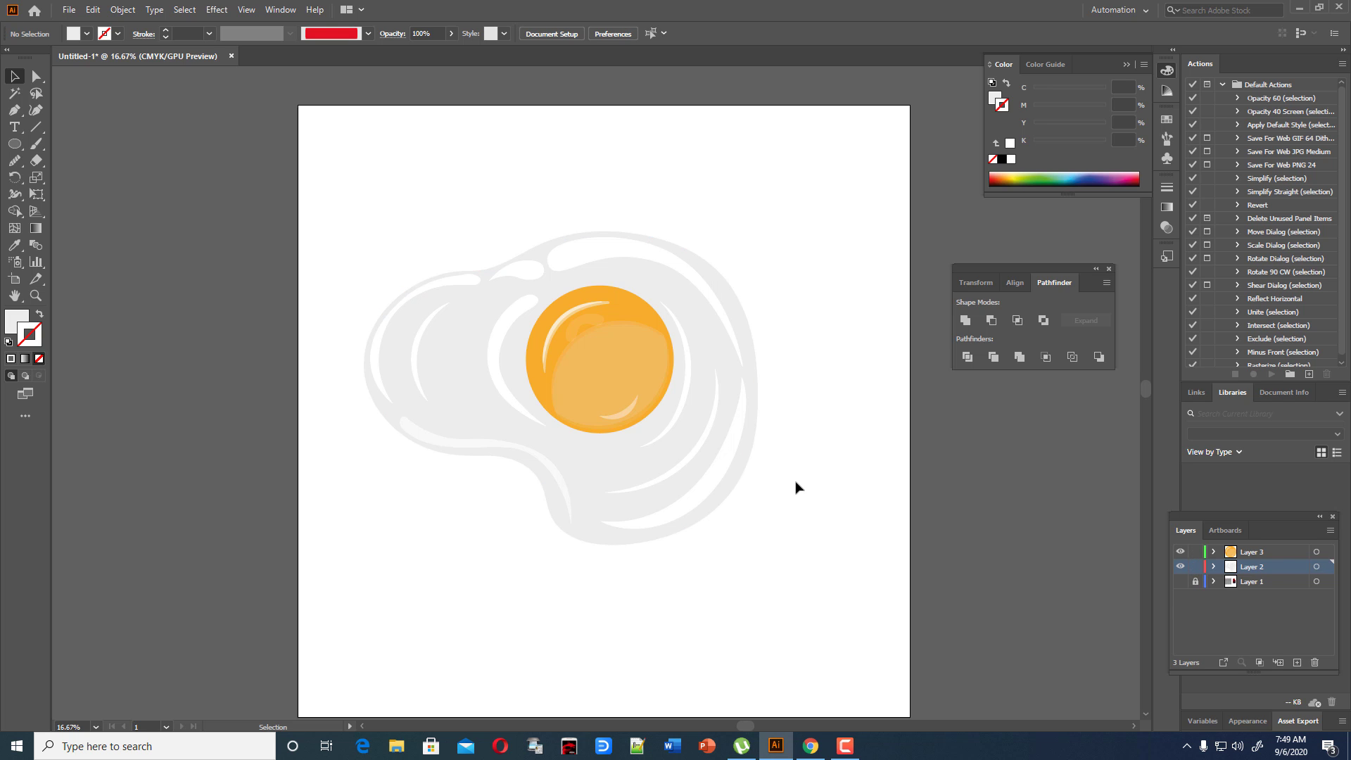
click(630, 304)
key(ctrl+equal)
key(ctrl+equal)
key(ctrl+equal)
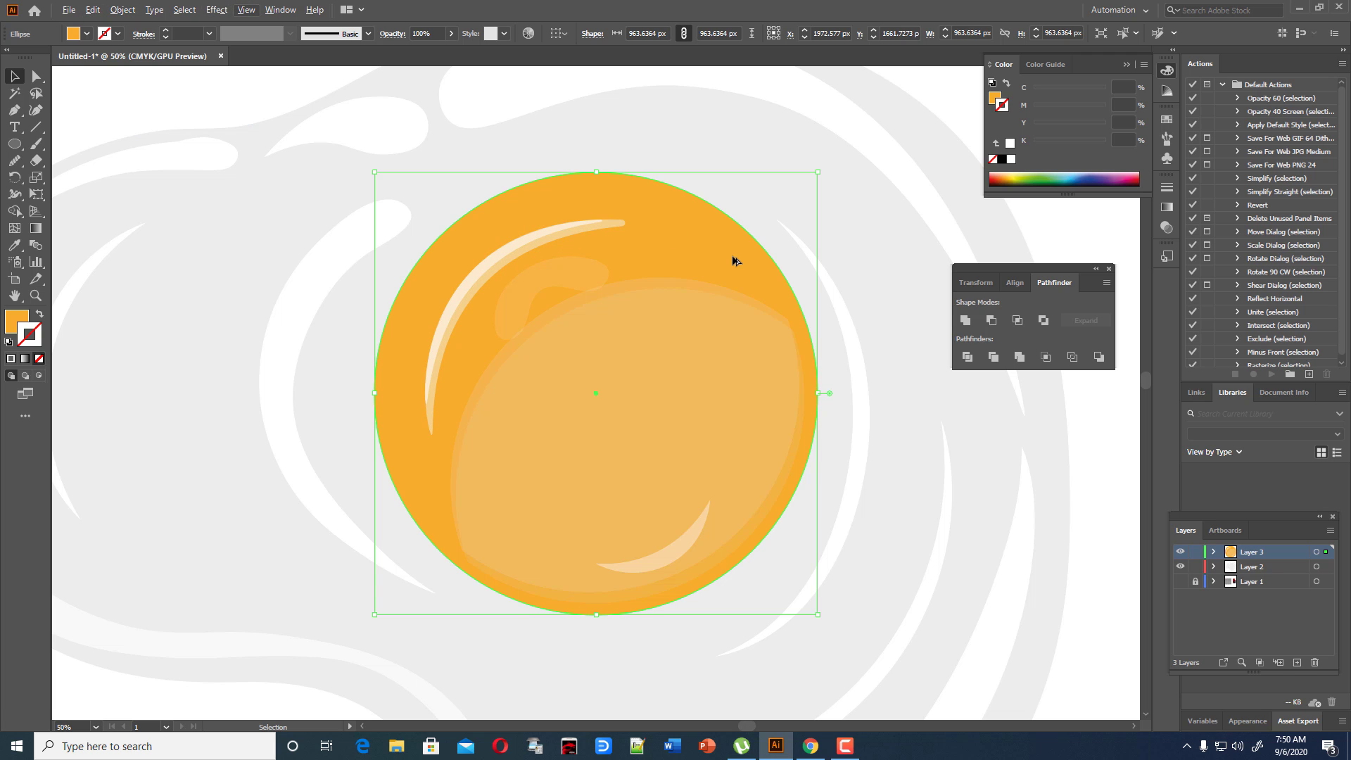
drag(734, 262, 744, 268)
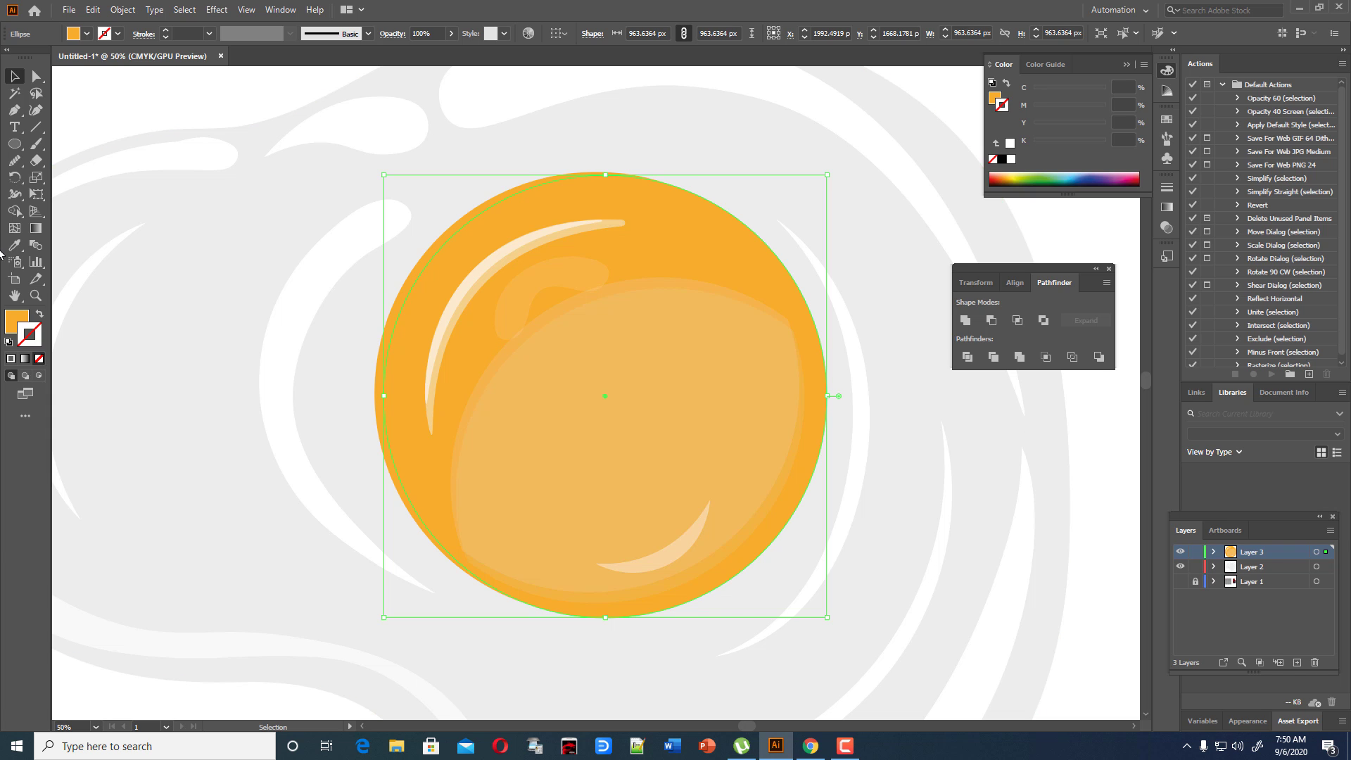
Create a new layer directly above Layer 2, keeping the offset yolk copy selected.
scroll(344, 485, down, 3)
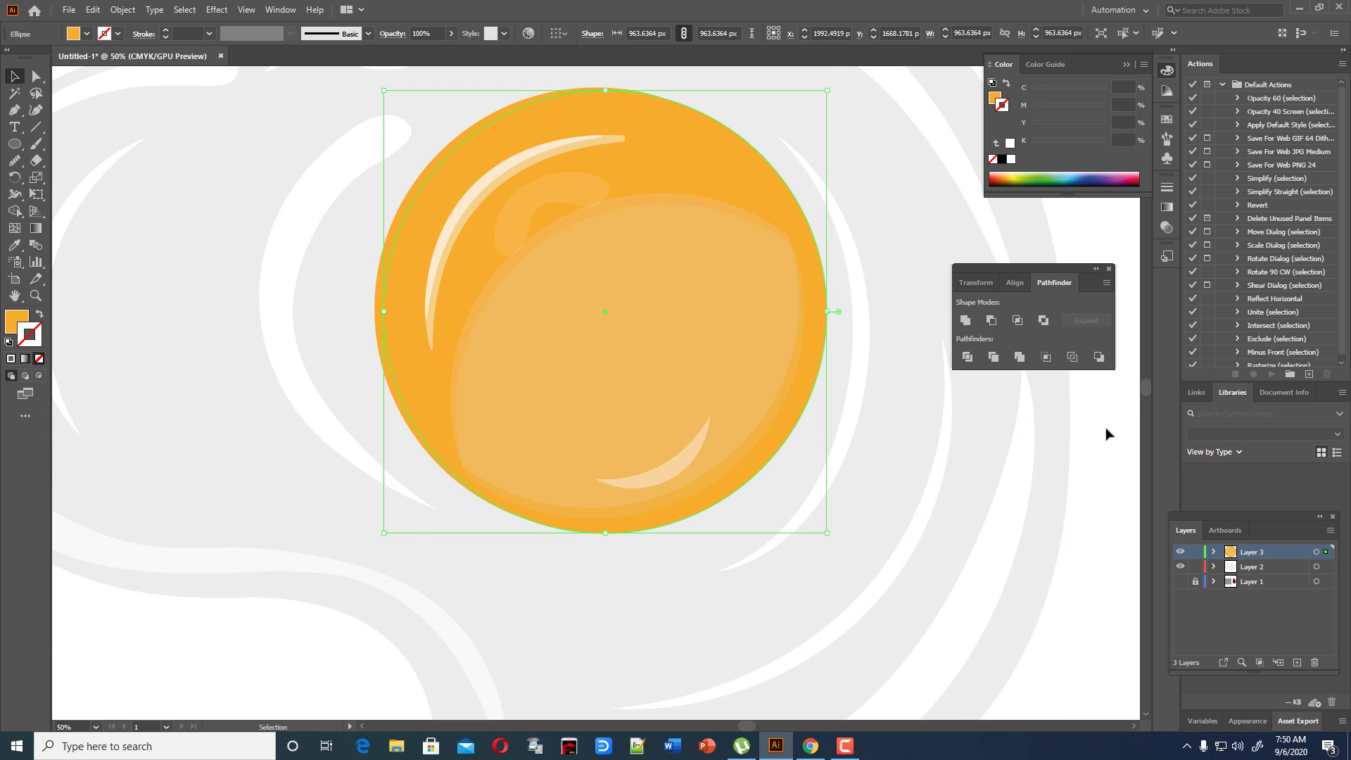
click(901, 386)
click(793, 413)
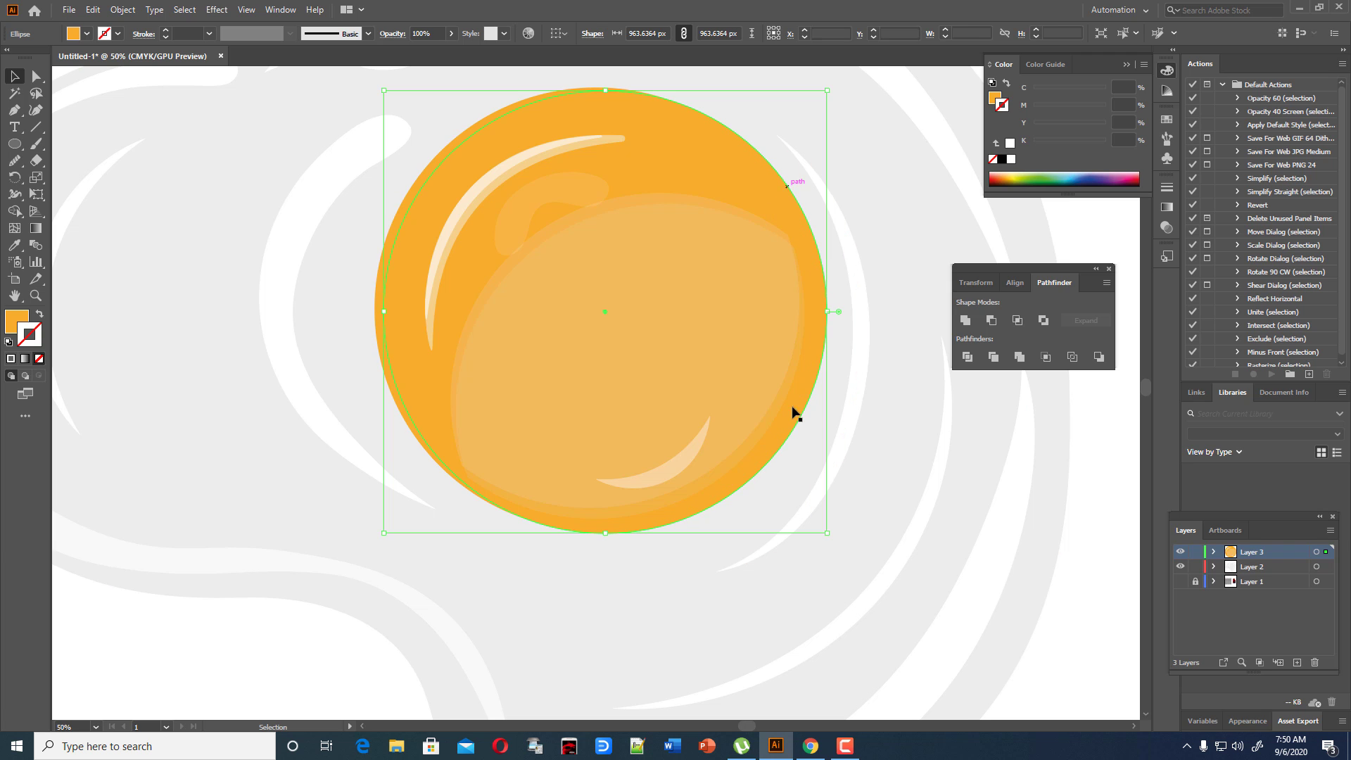
key(a)
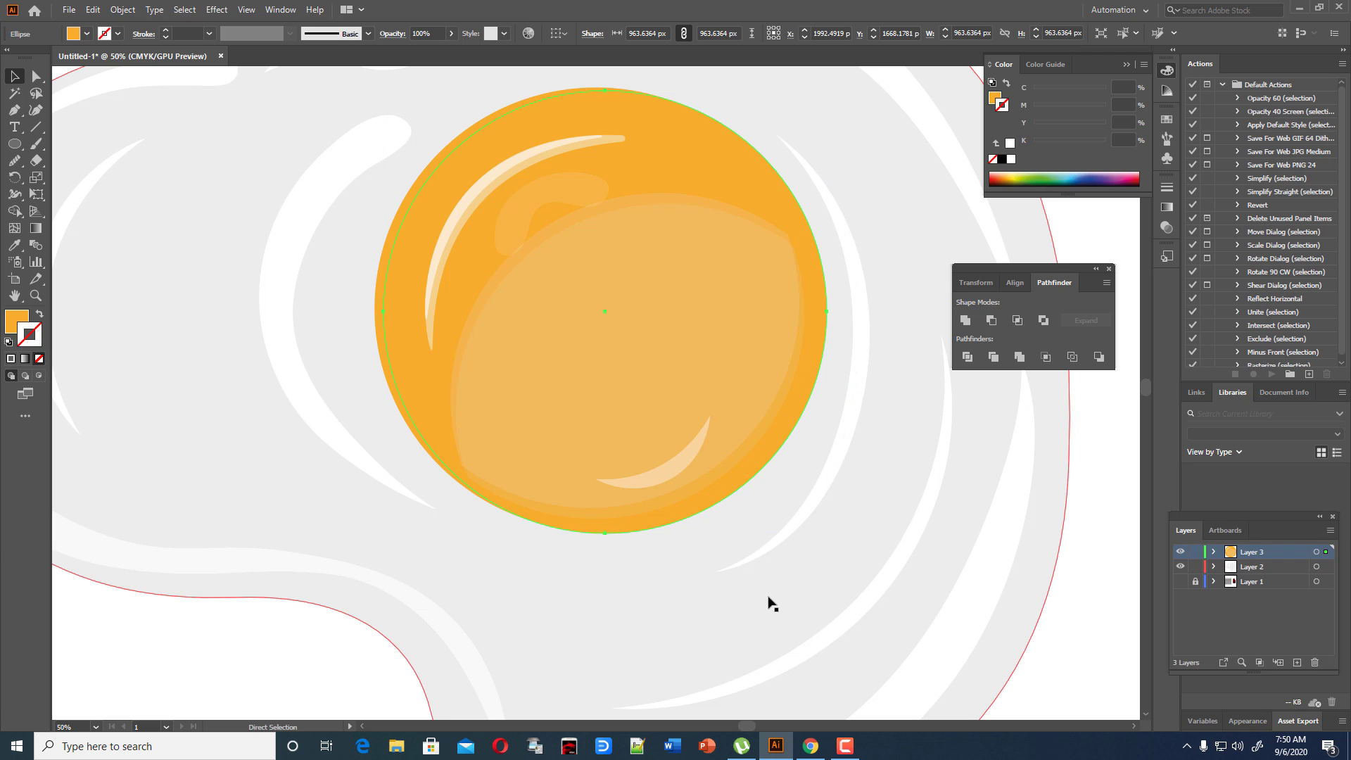
key(v)
click(1249, 567)
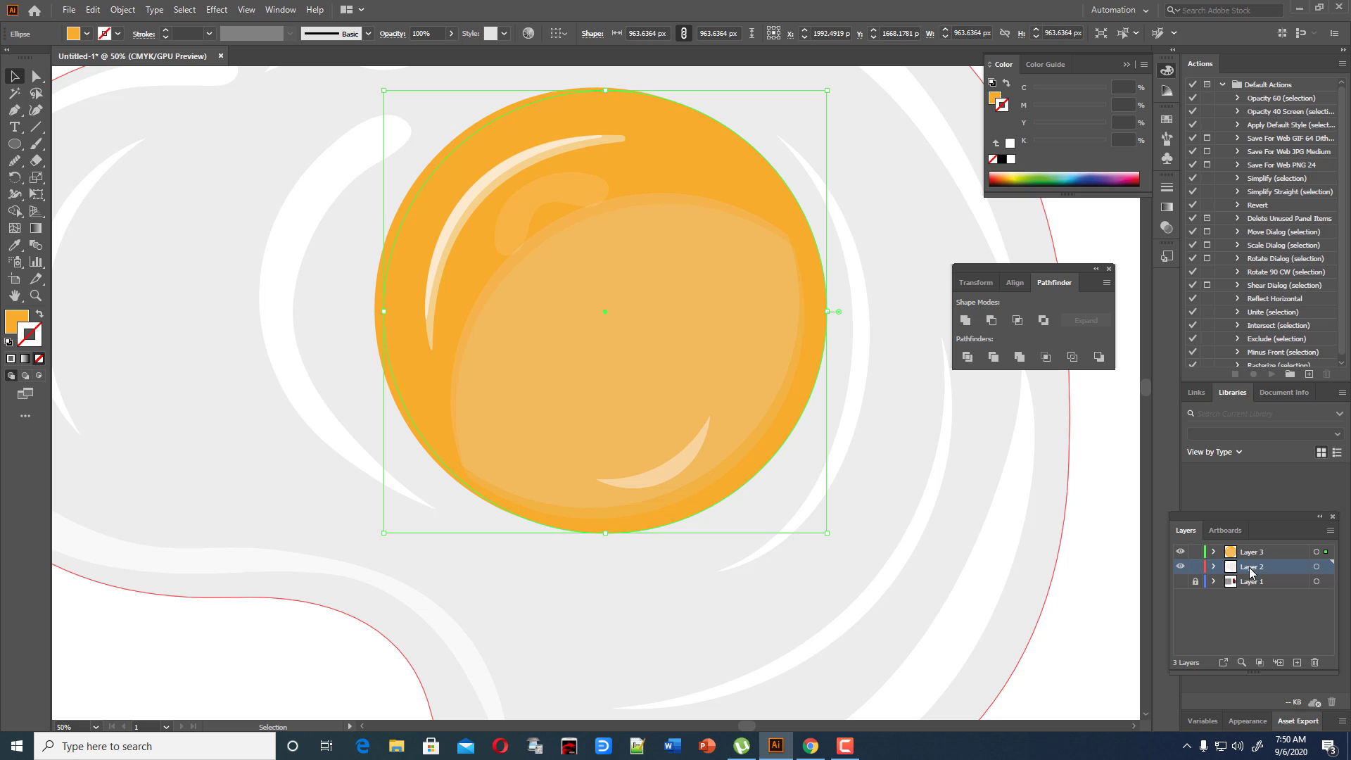
click(1297, 663)
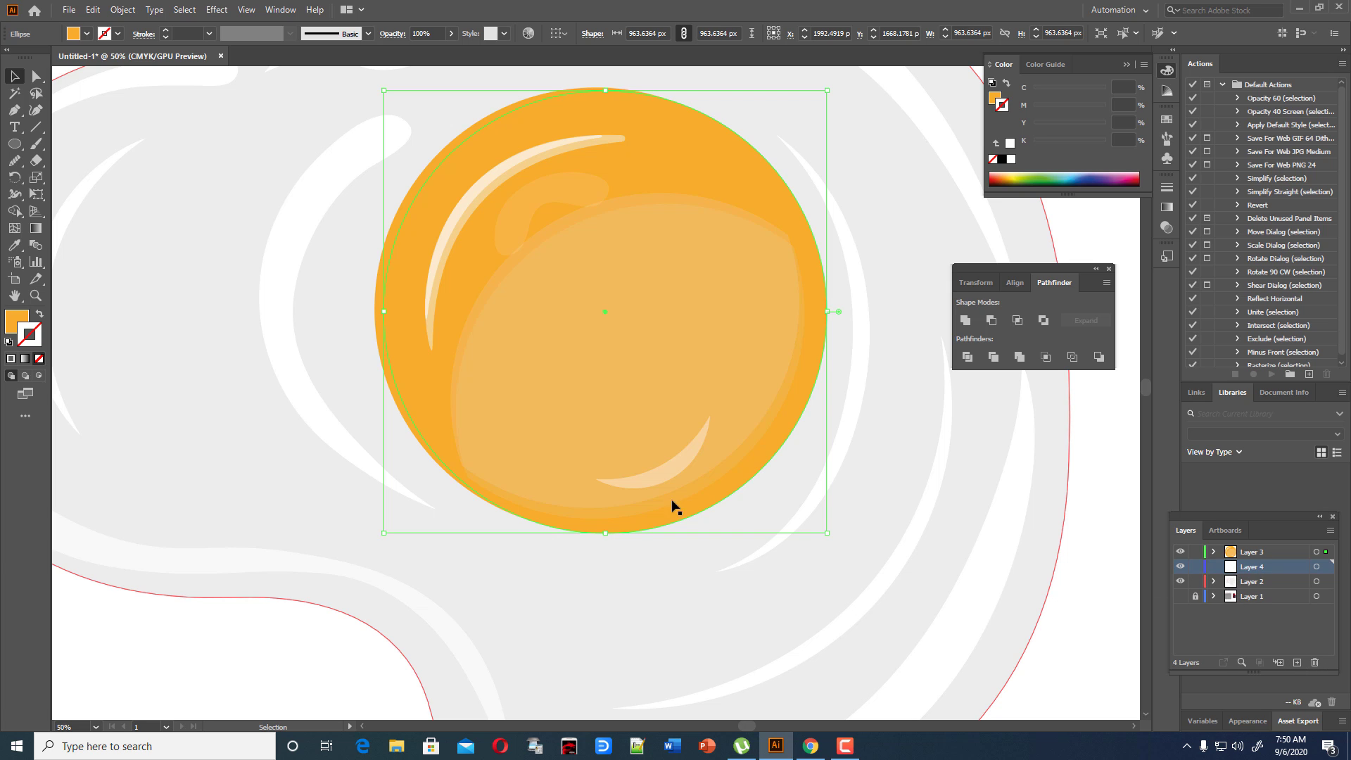
Cut the offset yolk copy and paste it in front on Layer 4, beneath the original yolk.
scroll(859, 301, up, 2)
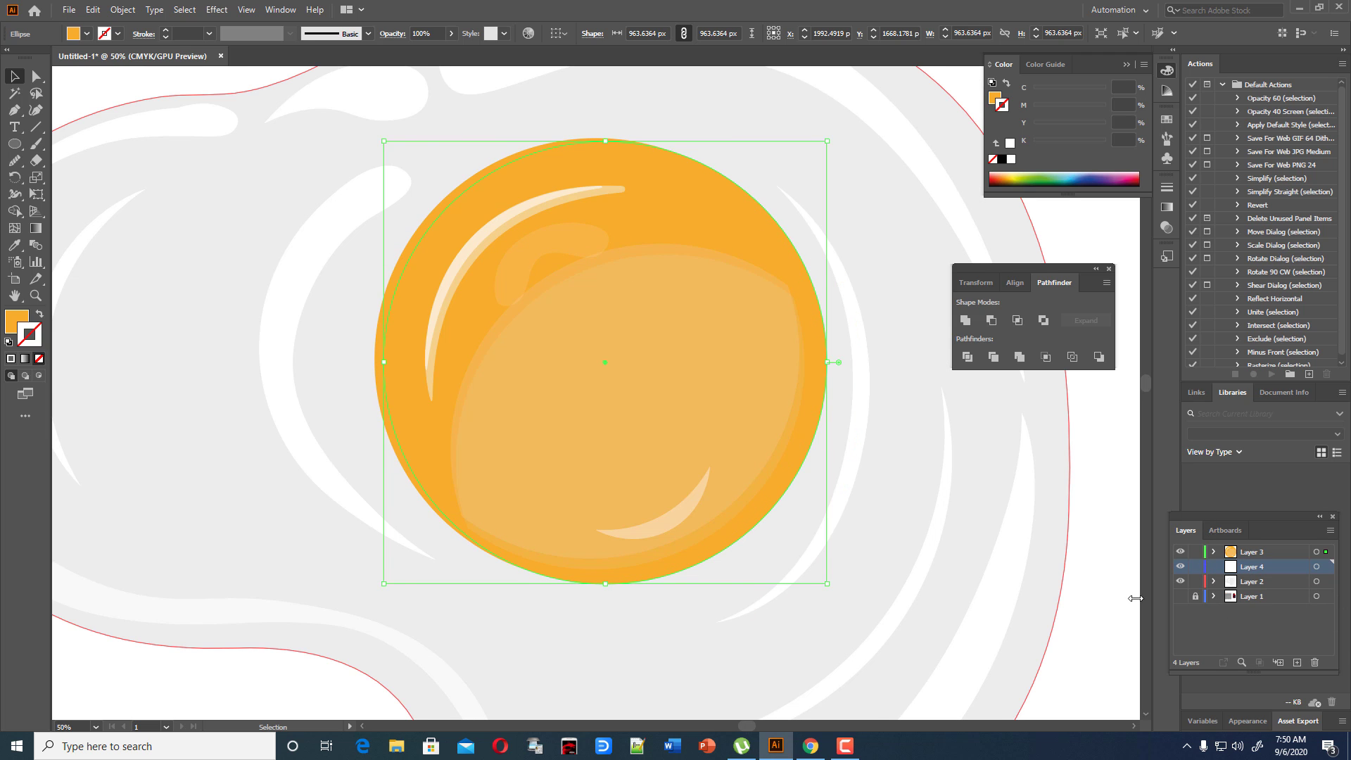
scroll(1067, 540, down, 2)
scroll(1073, 563, up, 2)
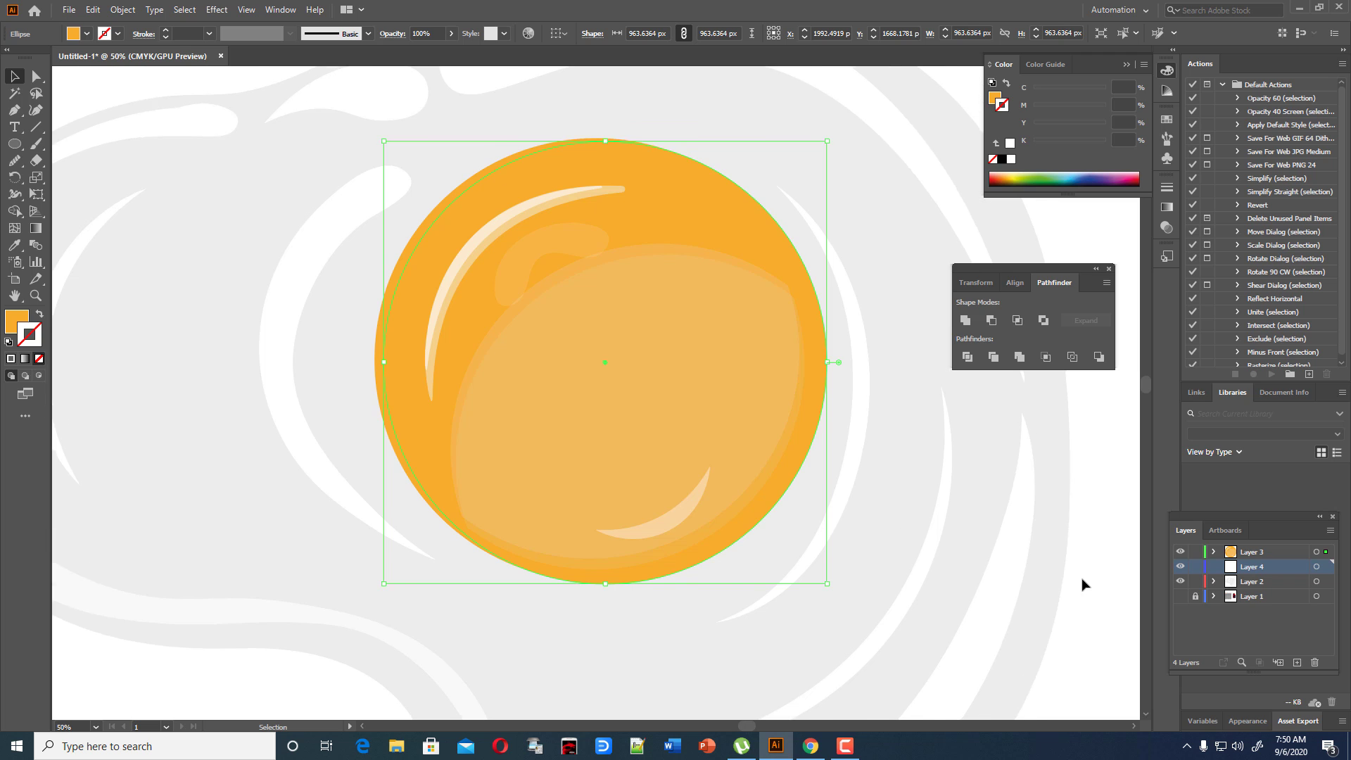
scroll(1084, 584, up, 2)
scroll(1080, 571, up, 1)
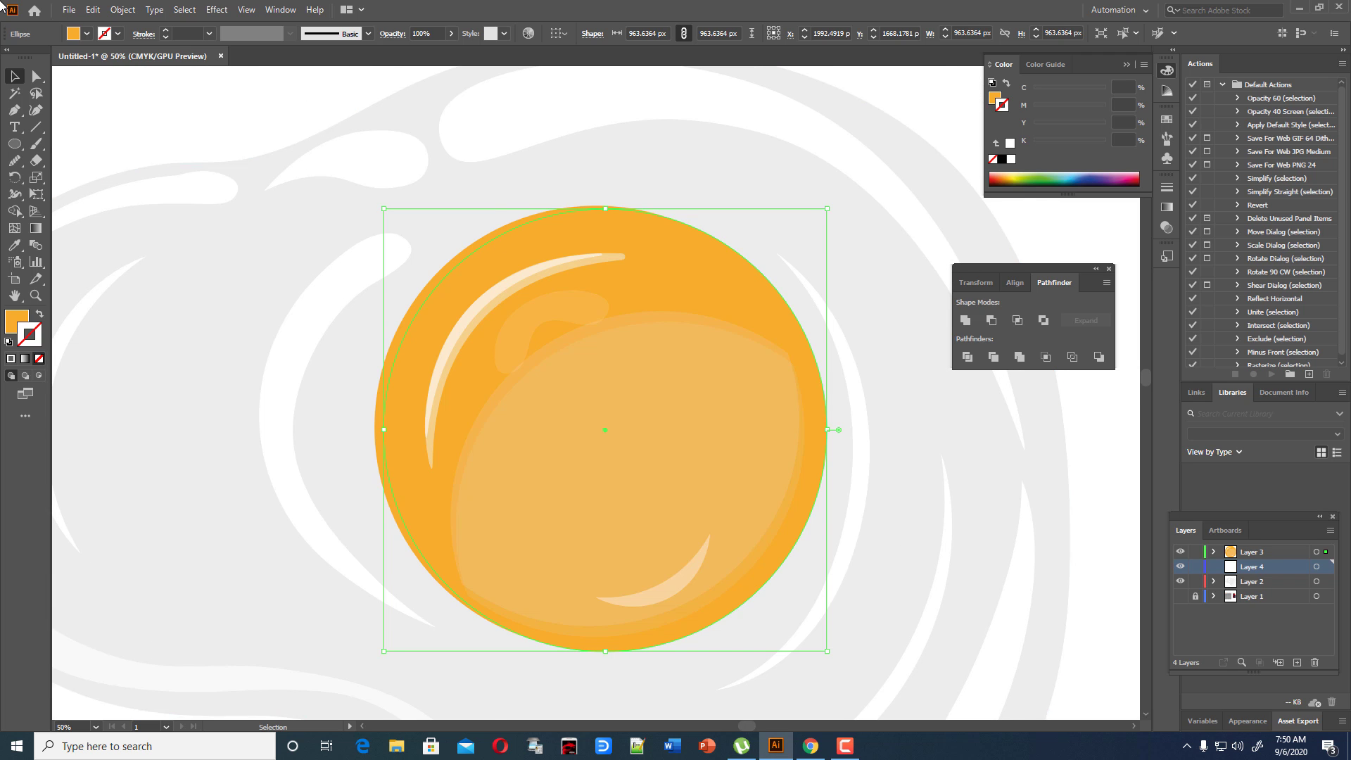
key(ctrl+minus)
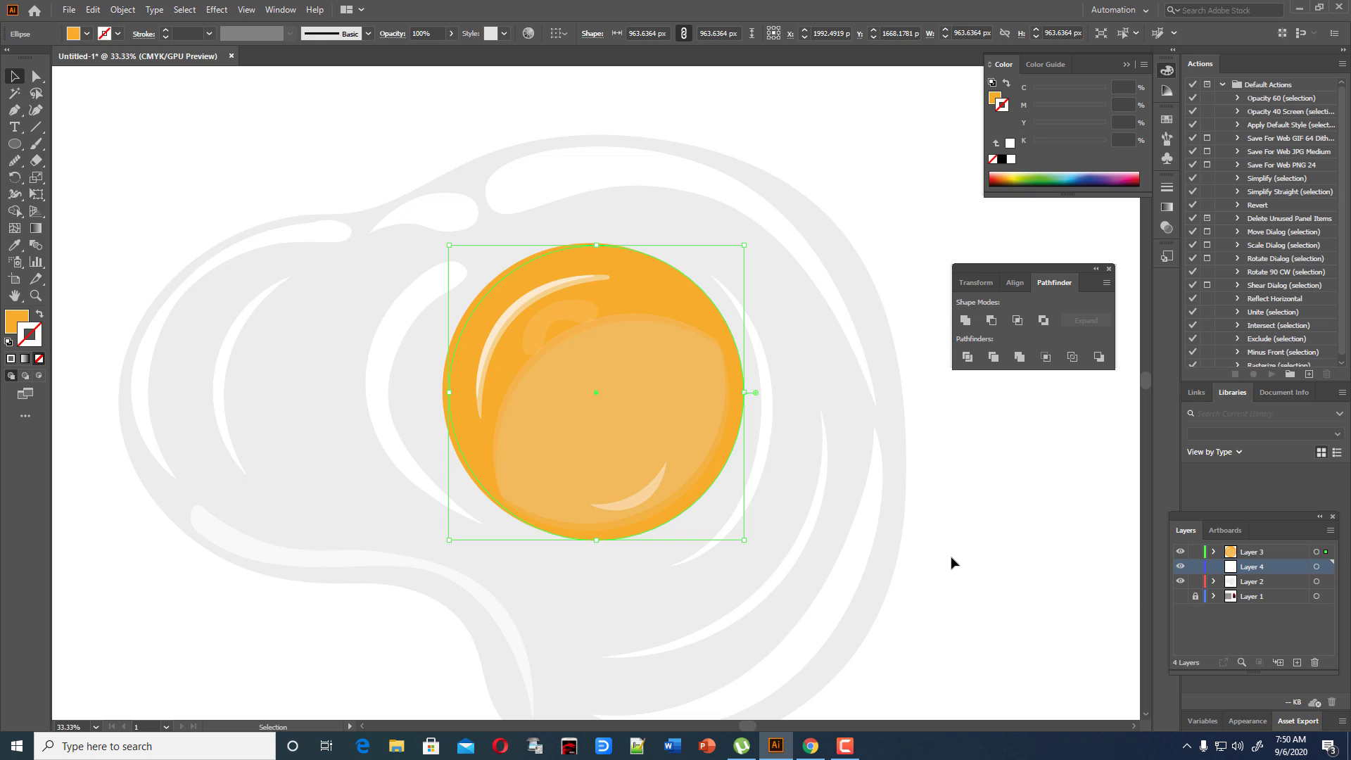
key(a)
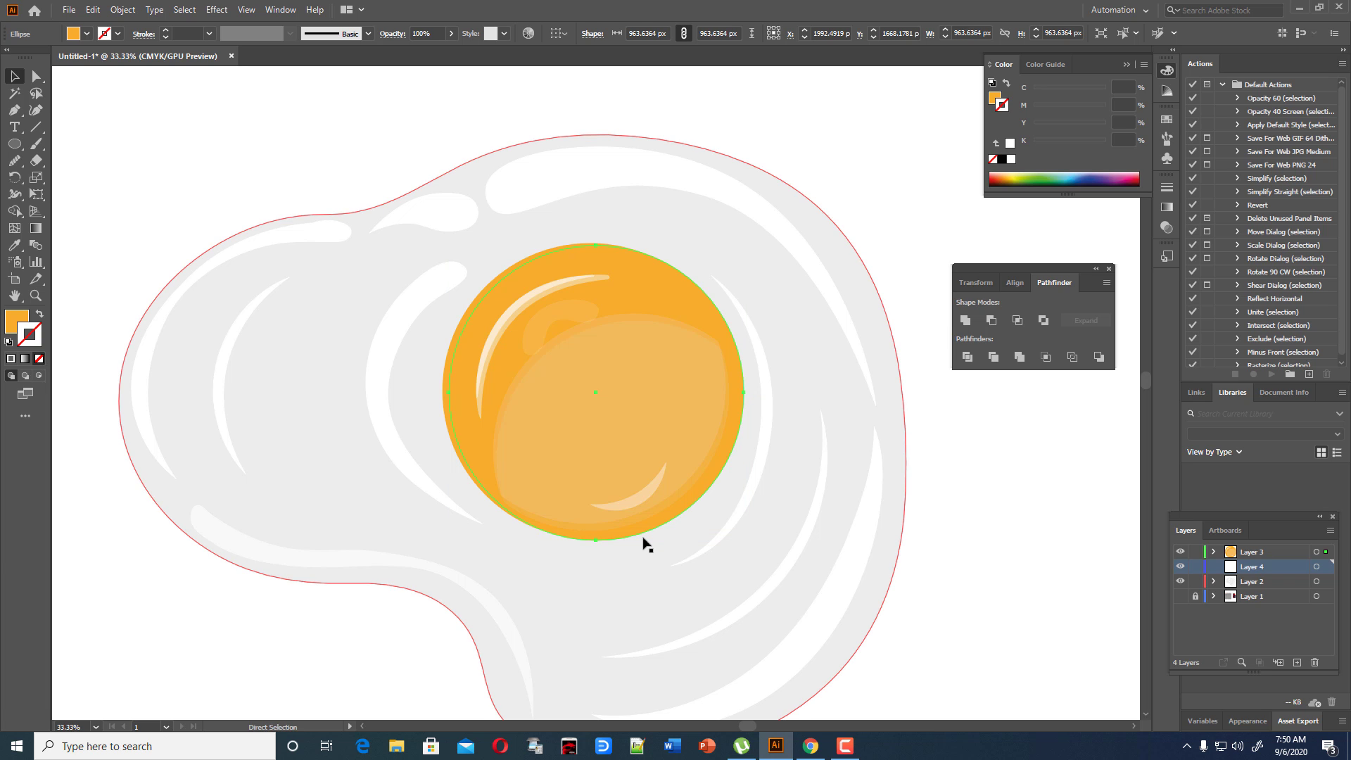
key(ctrl+x)
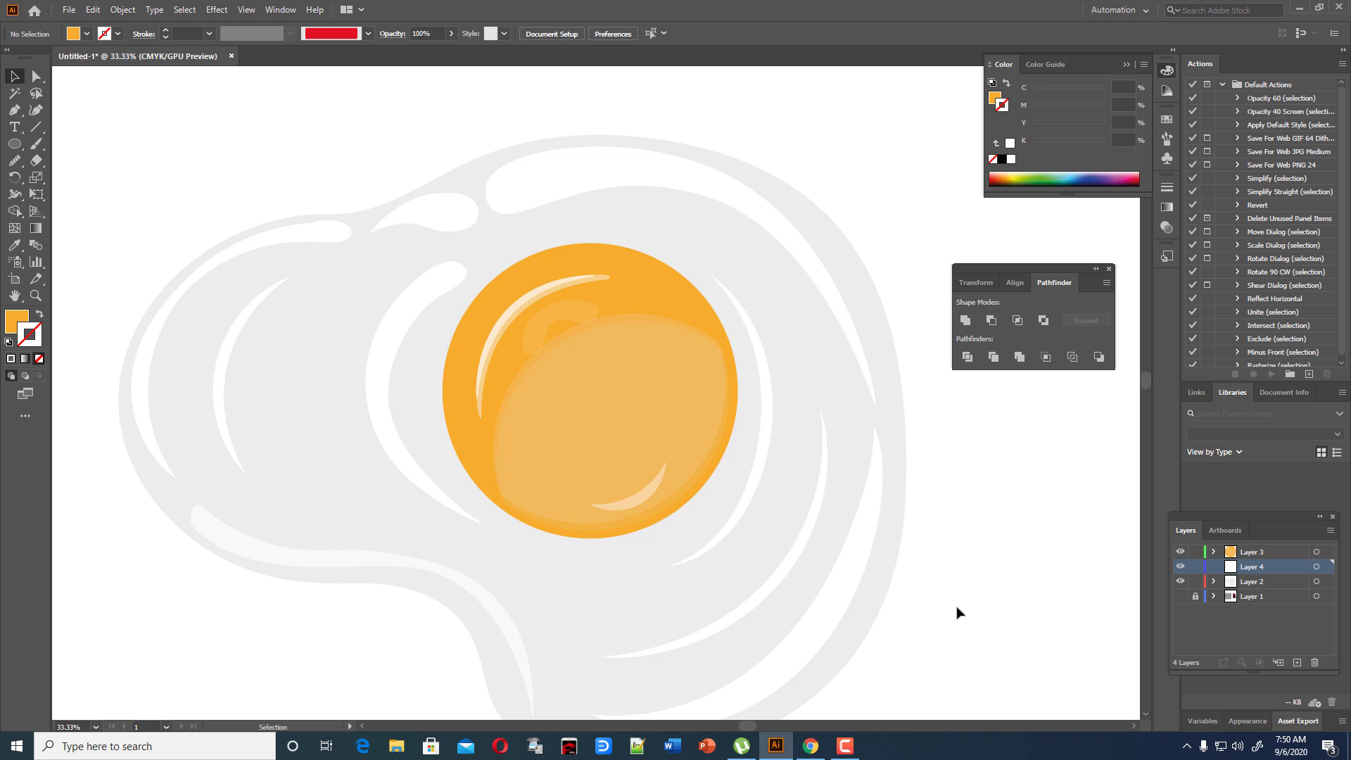
key(a)
key(ctrl+f)
key(v)
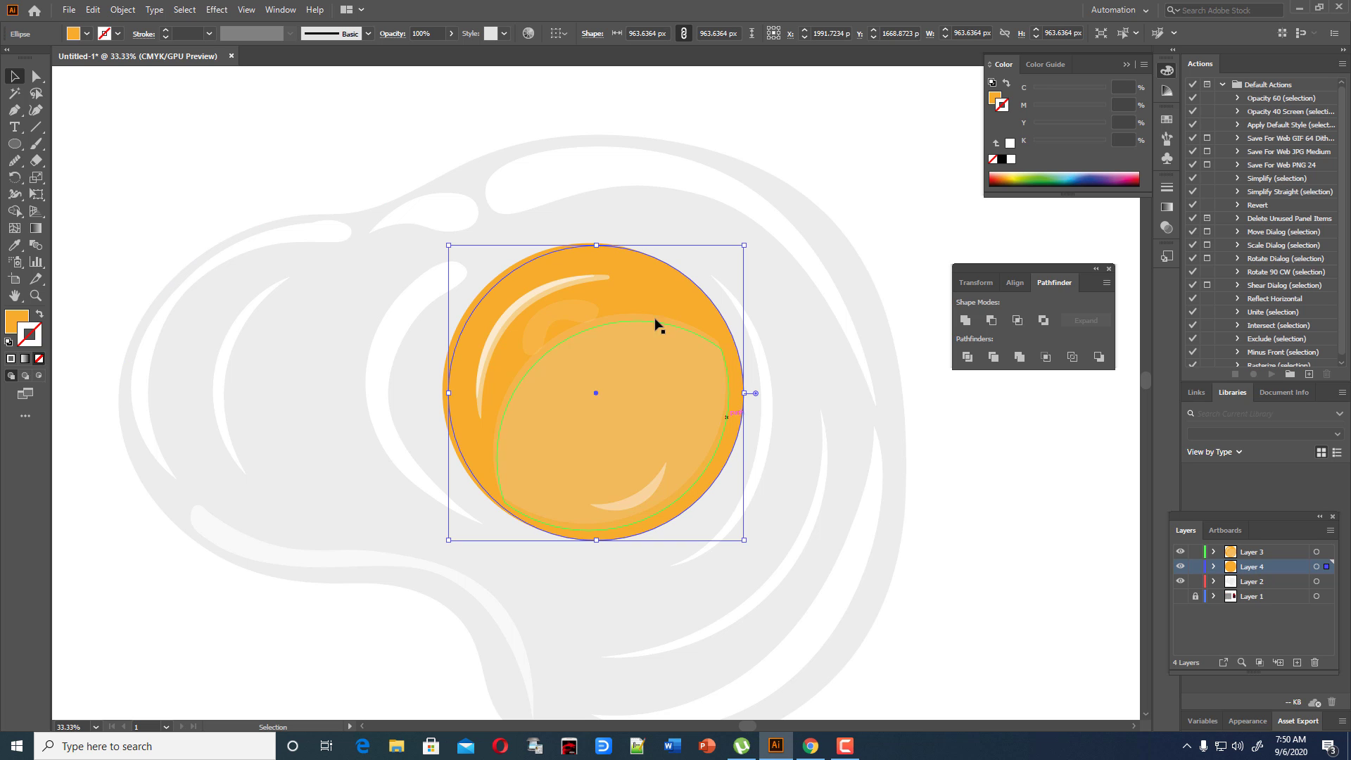
Darken the yolk copy's fill by setting its black (K) value to 11%, and deselect it.
double_click(17, 321)
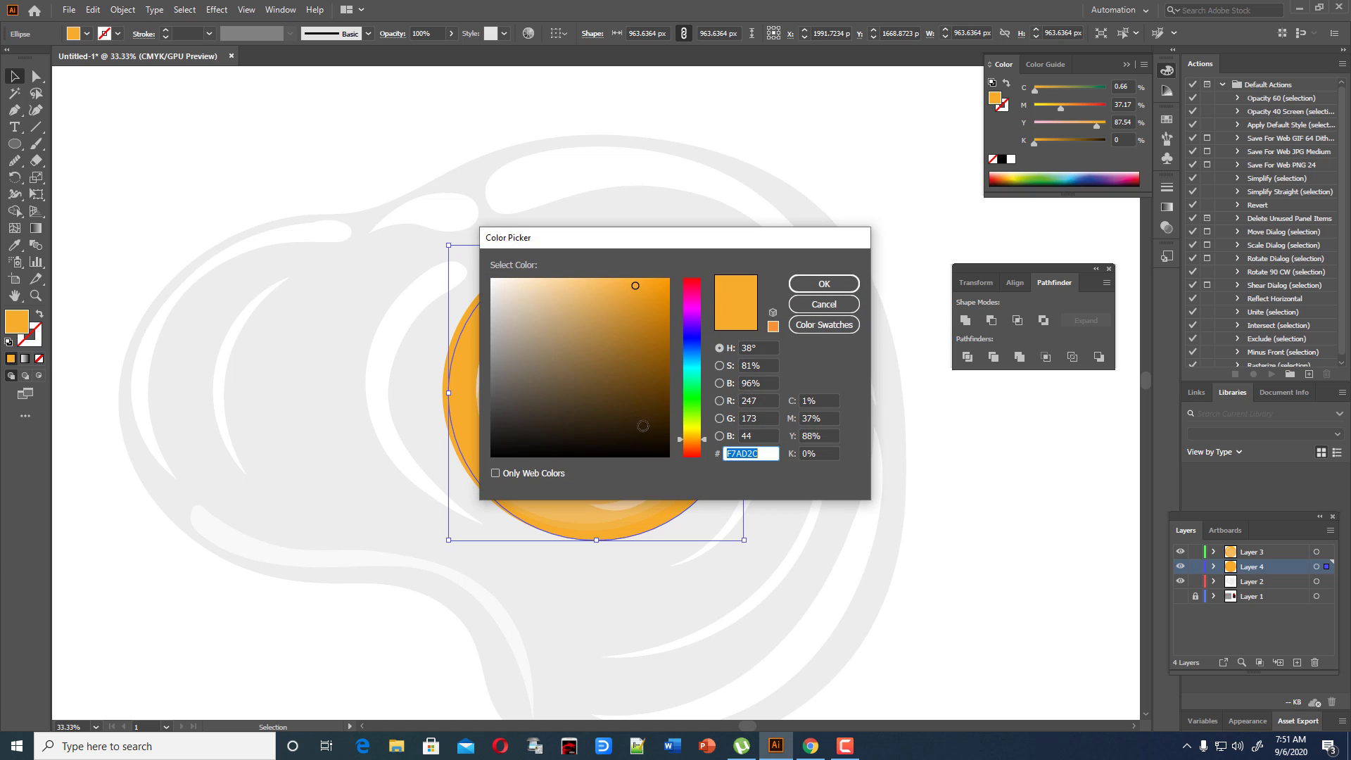
click(812, 456)
key(Up)
key(Up)
key(Up)
key(Up)
key(Up)
key(Up)
key(Up)
key(Up)
key(Up)
key(Up)
key(Up)
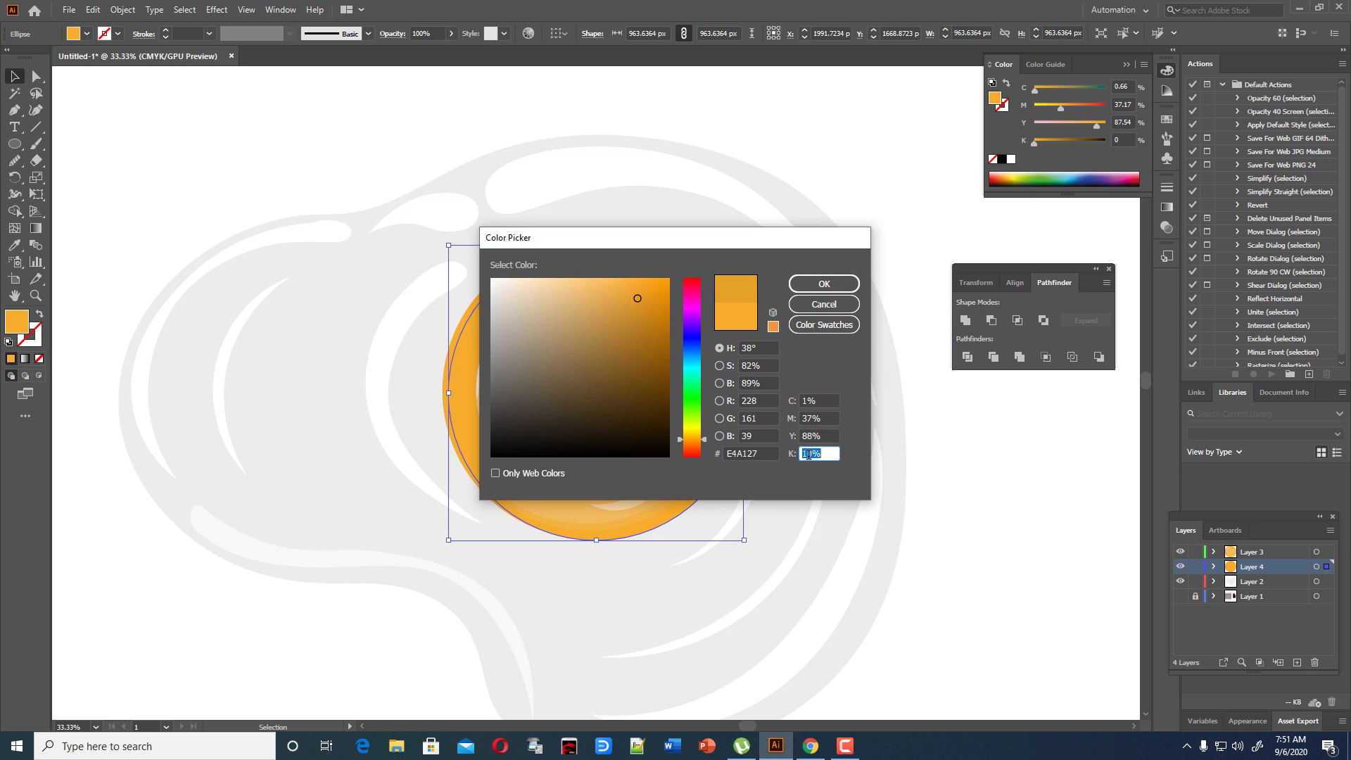
click(824, 283)
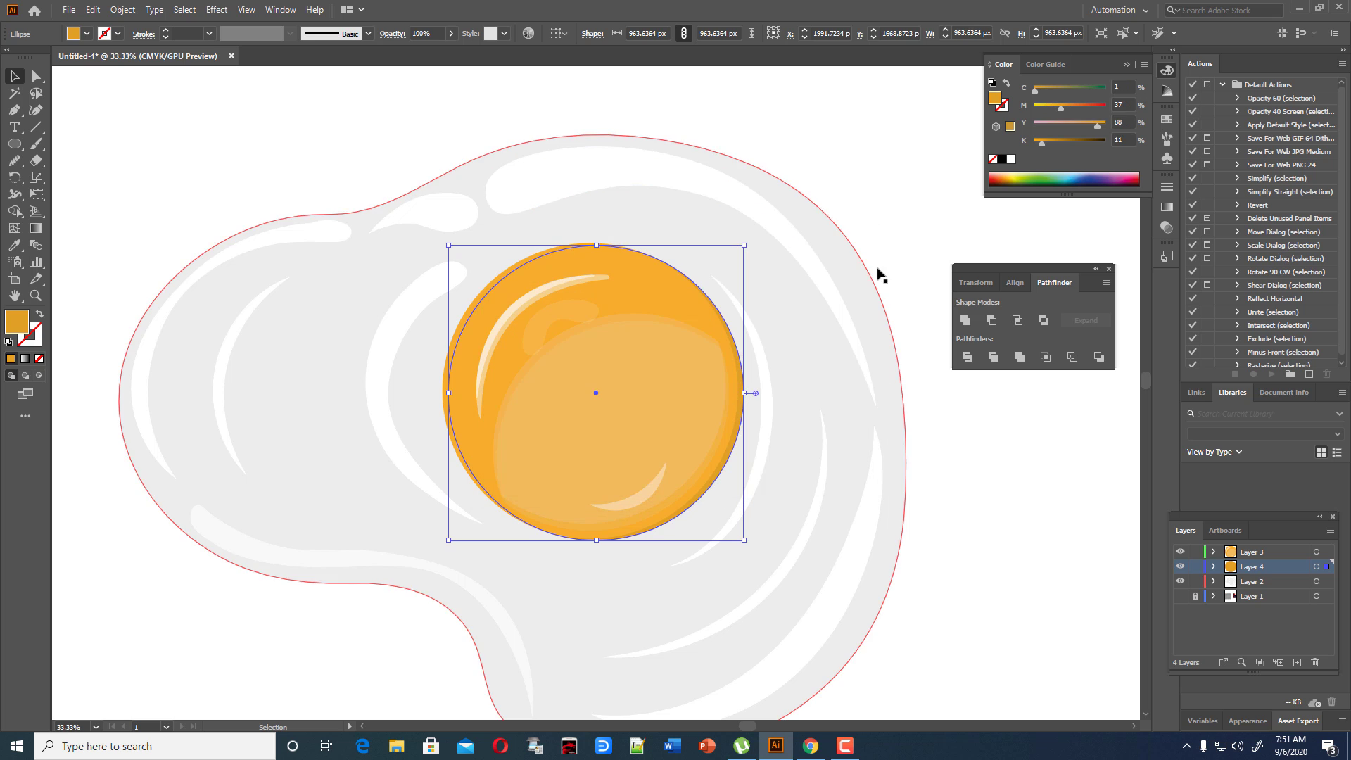
click(928, 345)
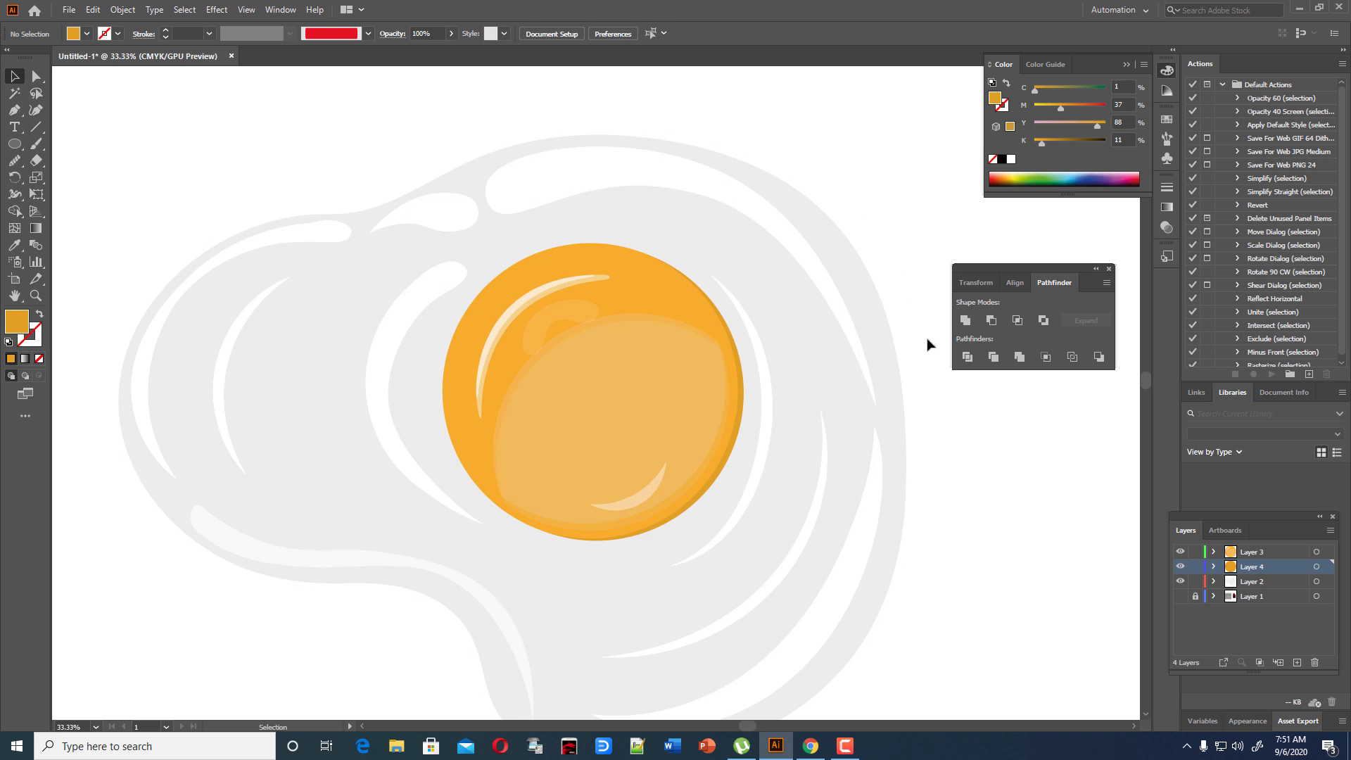
Stretch the darker yolk copy to about 983 px wide and extend it slightly downward.
click(693, 508)
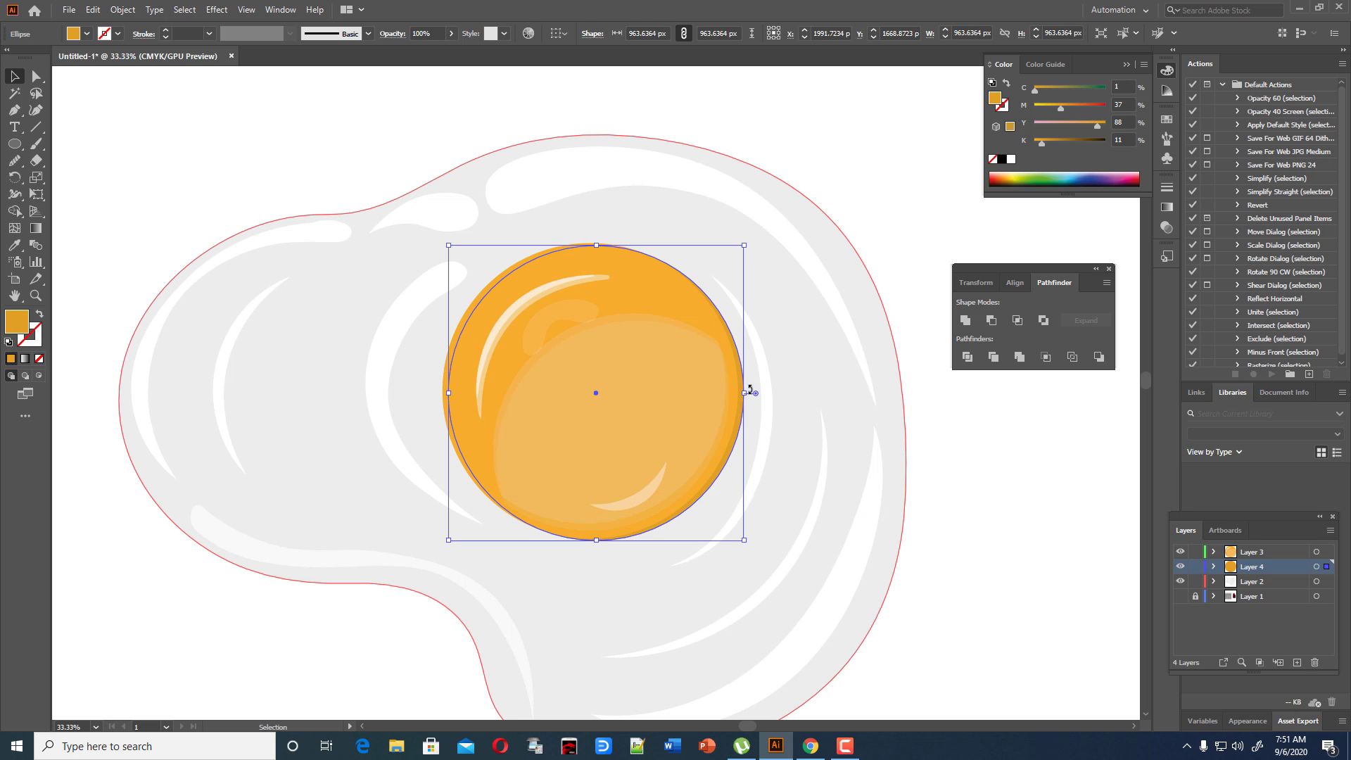
drag(744, 394, 750, 401)
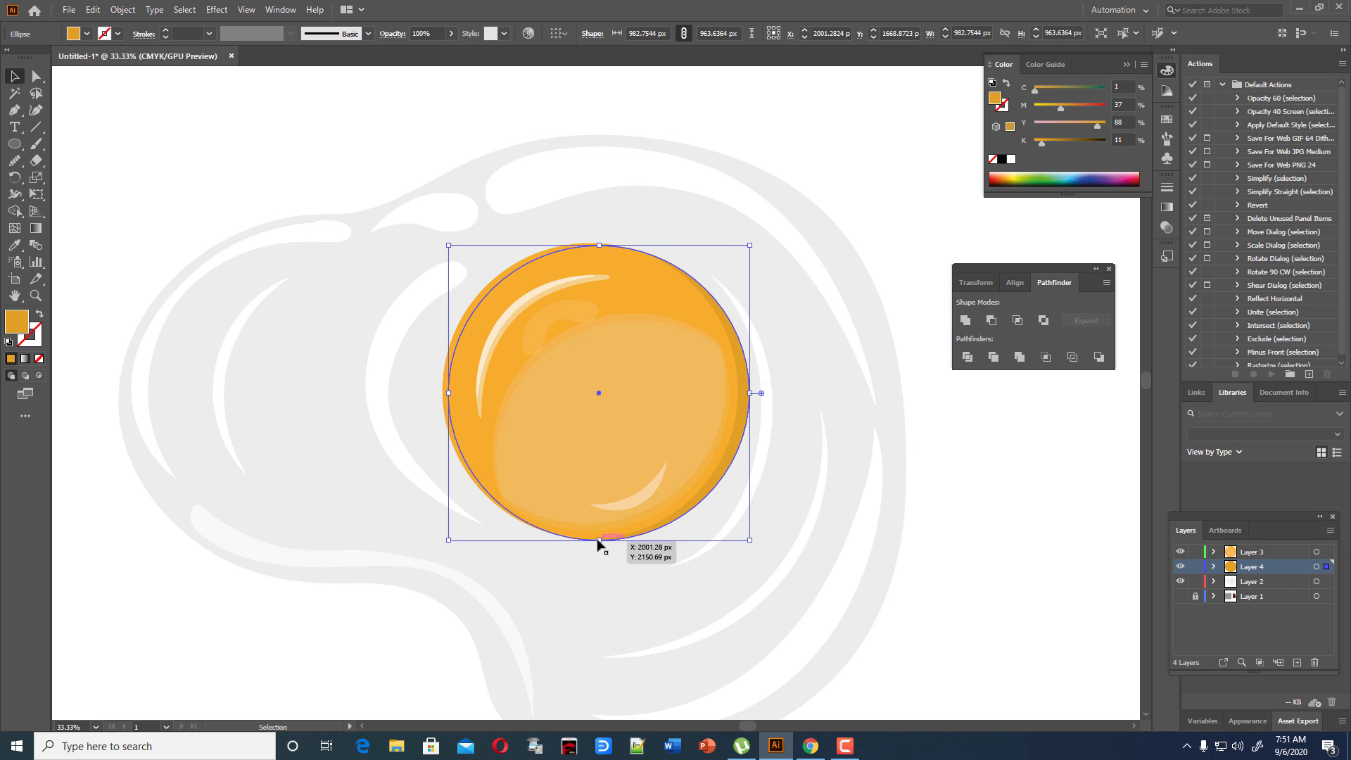
drag(598, 540, 602, 552)
Set the yolk shadow's opacity to 41% and deselect it.
click(451, 33)
drag(451, 51, 419, 51)
click(835, 174)
scroll(849, 203, down, 3)
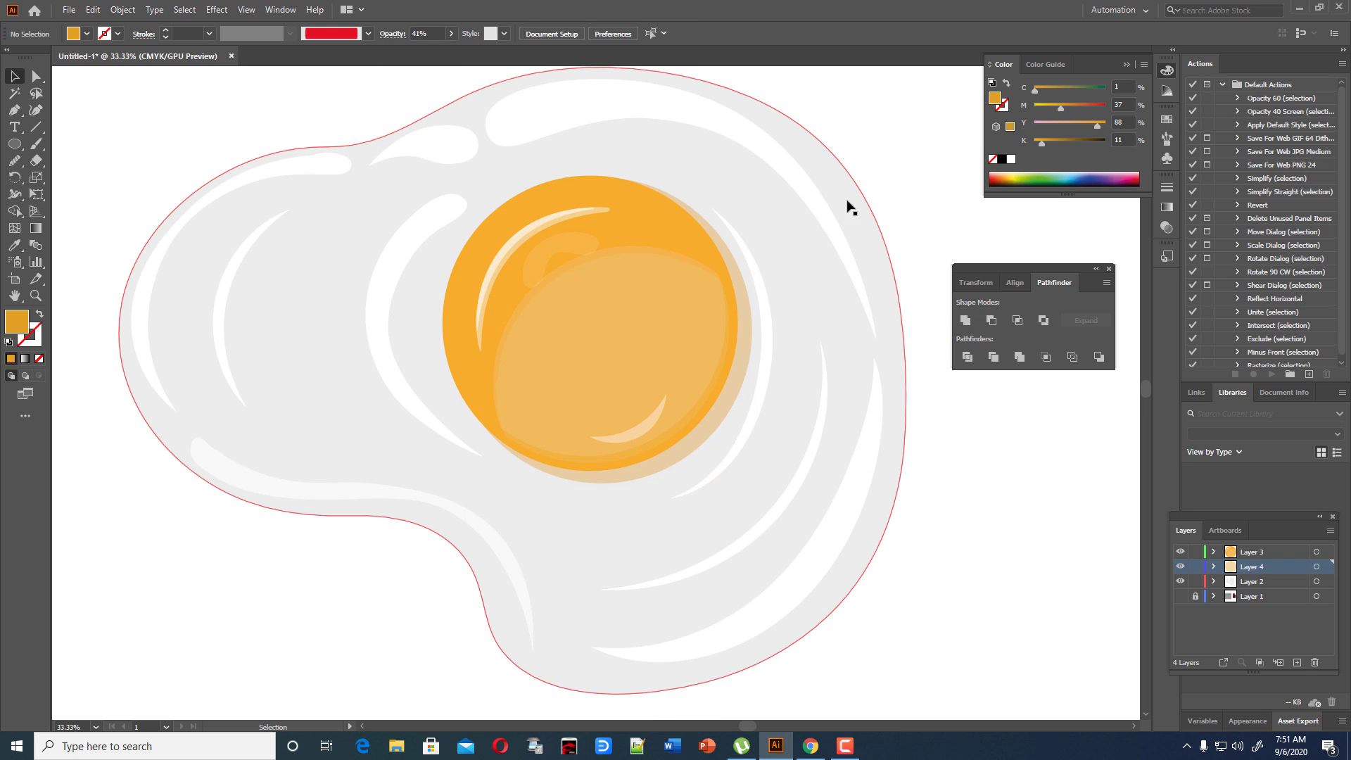
key(ctrl+minus)
key(ctrl+minus)
key(ctrl+minus)
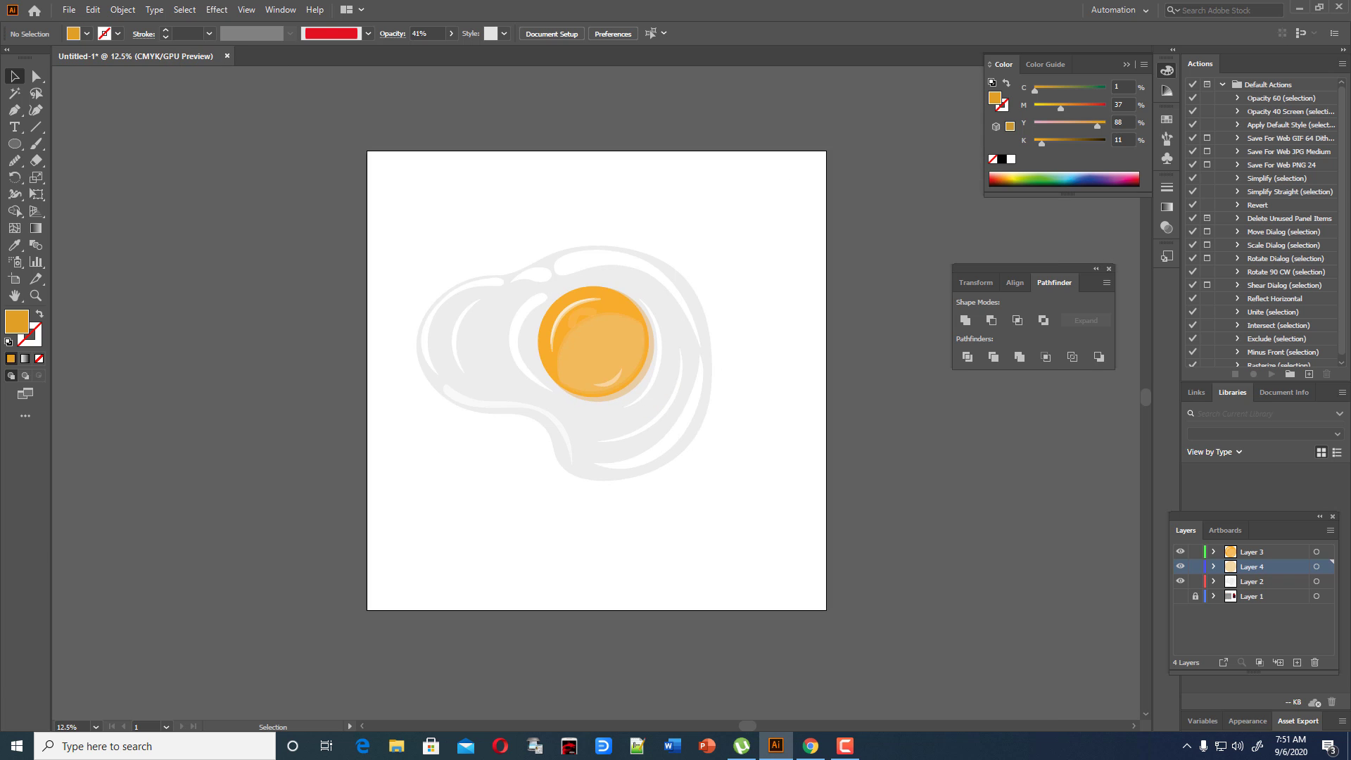
Select all the fried egg artwork, including the egg white, yolk and shadow, and group it.
click(672, 407)
drag(425, 214, 927, 640)
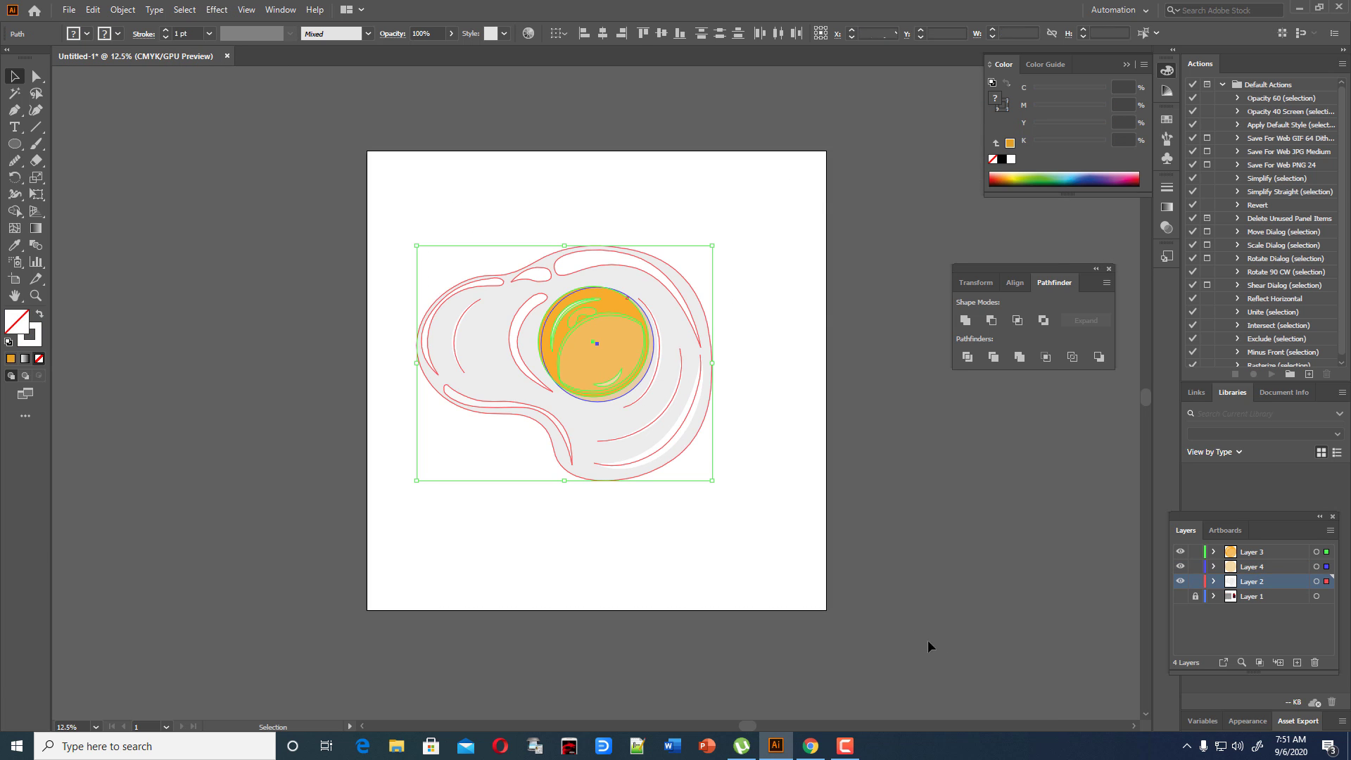
click(746, 558)
drag(417, 218, 1095, 671)
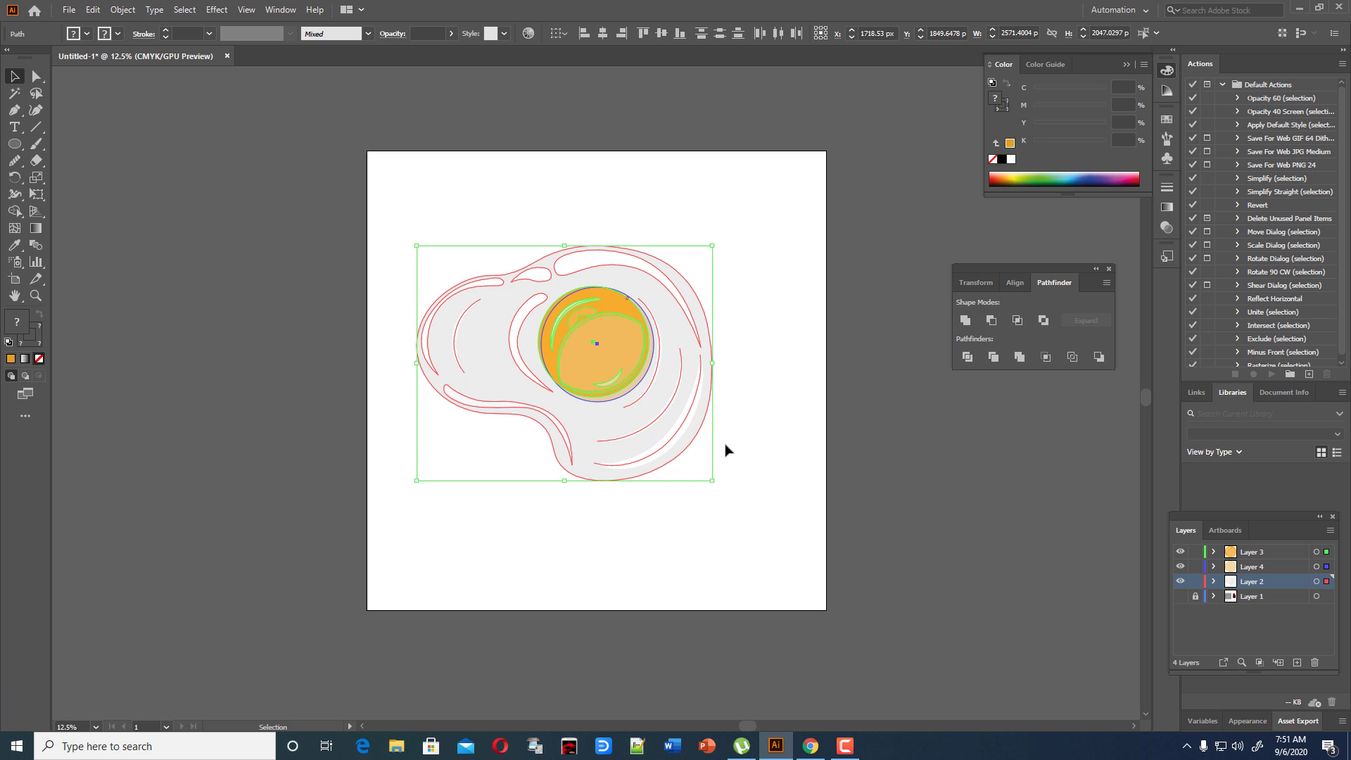
click(754, 437)
drag(379, 166, 806, 489)
key(a)
key(v)
key(ctrl+g)
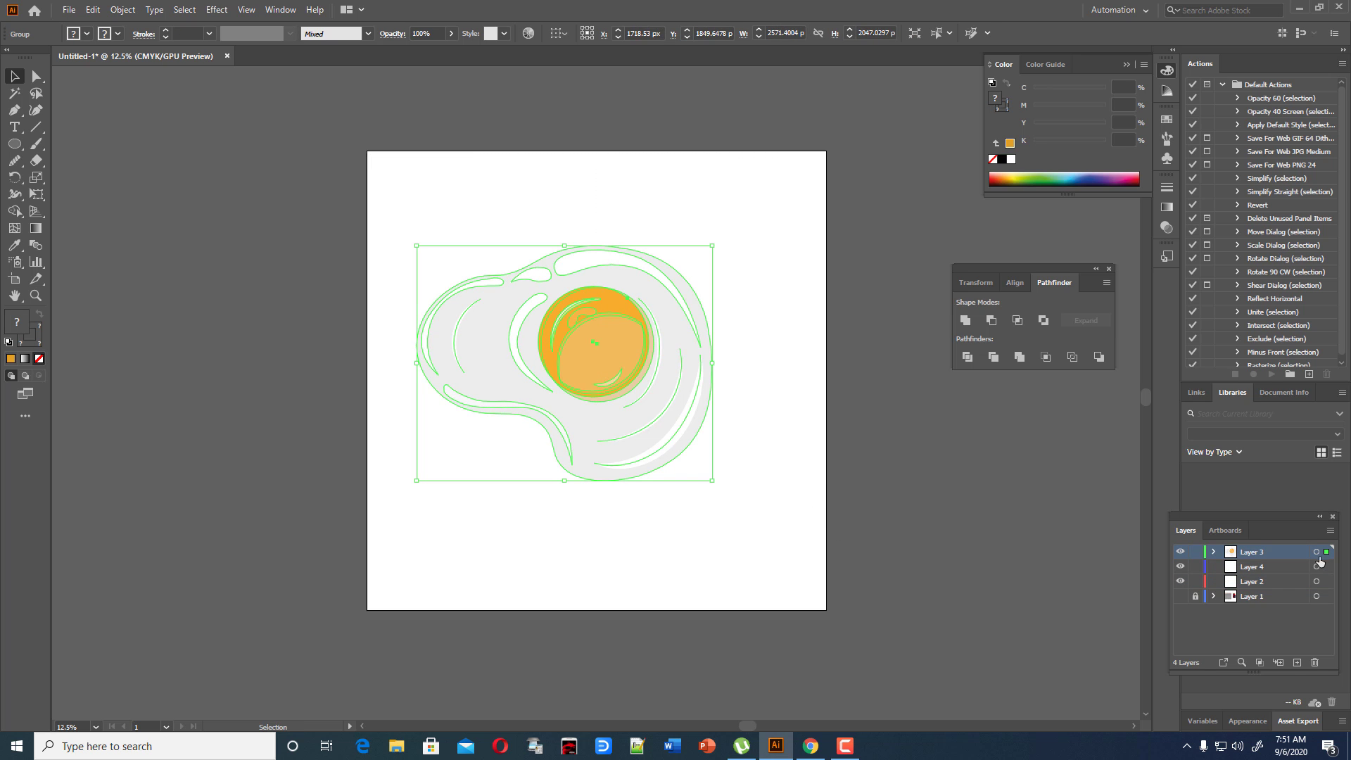
Delete the empty Layer 4 and Layer 2, and deselect the artwork.
click(1261, 567)
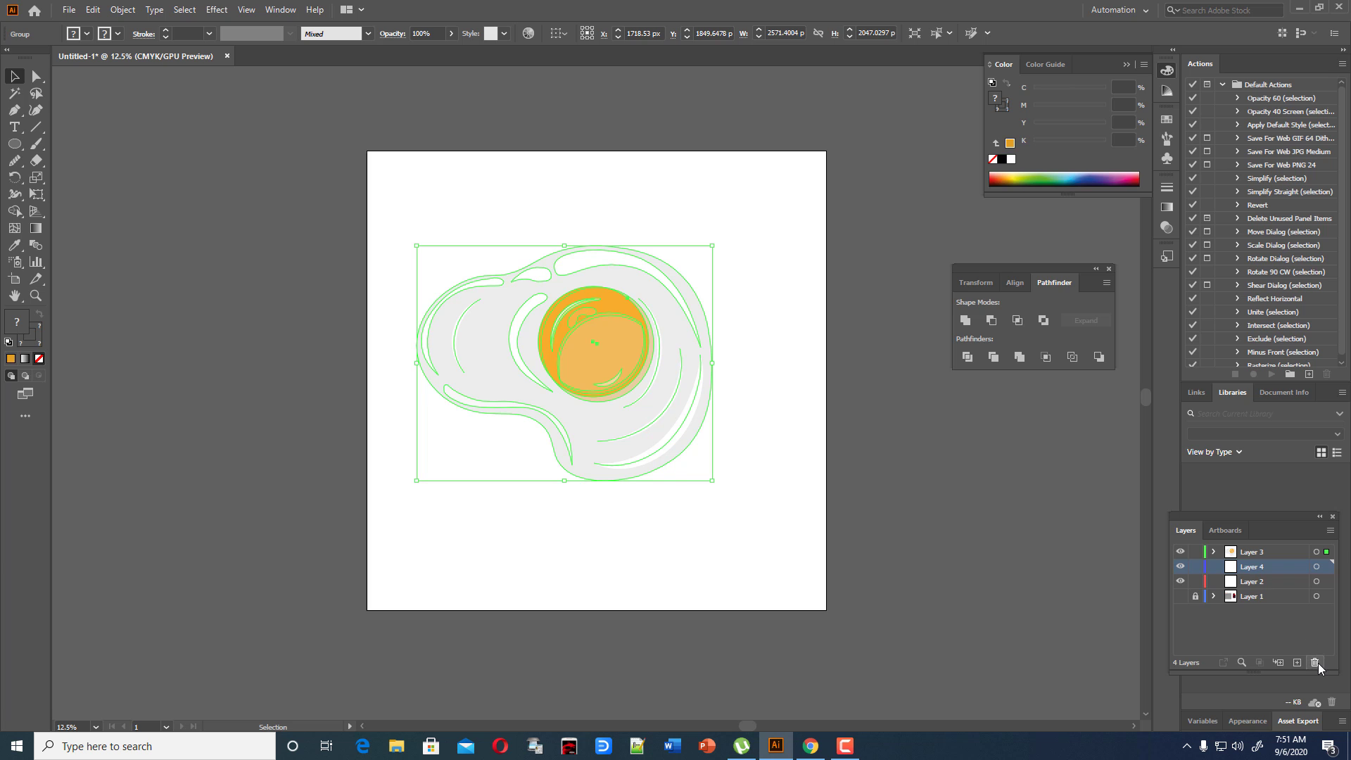
click(1315, 662)
click(1316, 663)
click(972, 544)
Expand the appearance of the whole fried egg group.
key(ctrl+a)
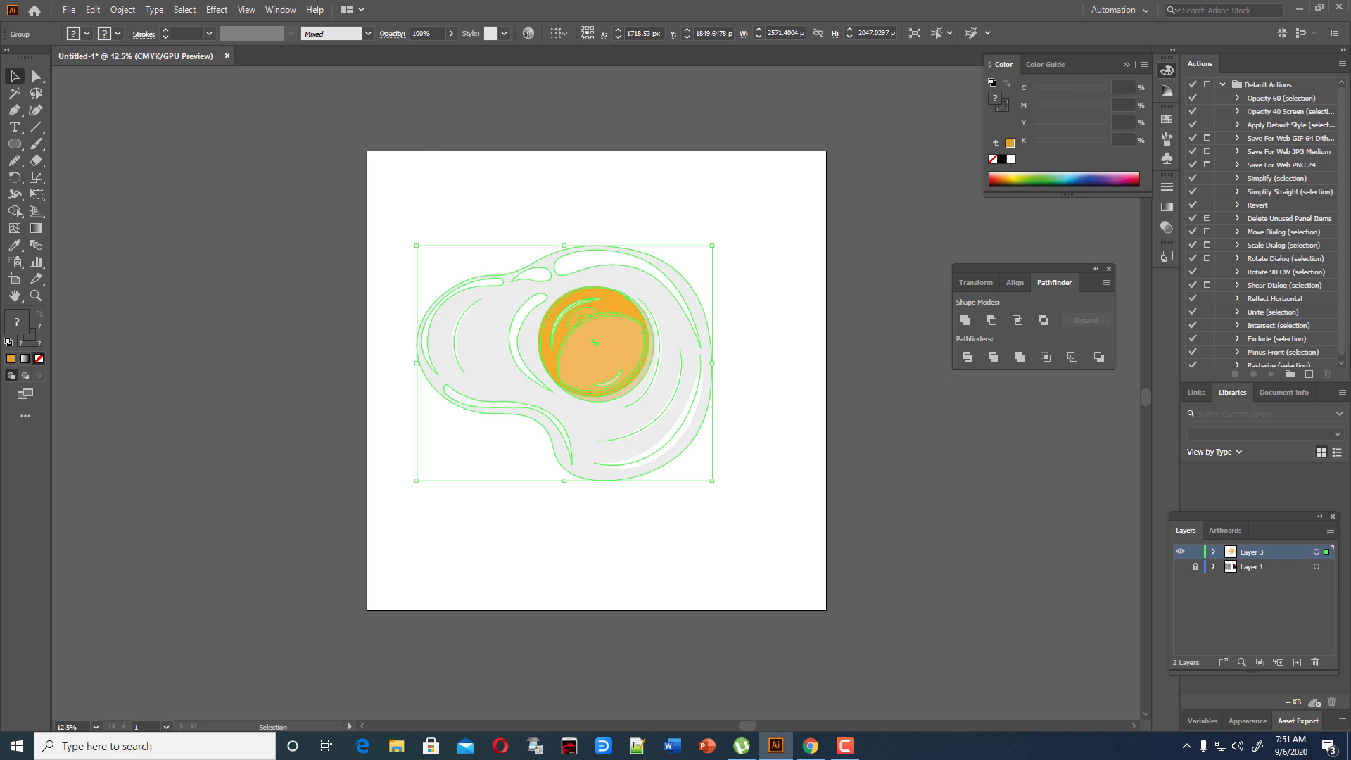
click(122, 9)
click(179, 194)
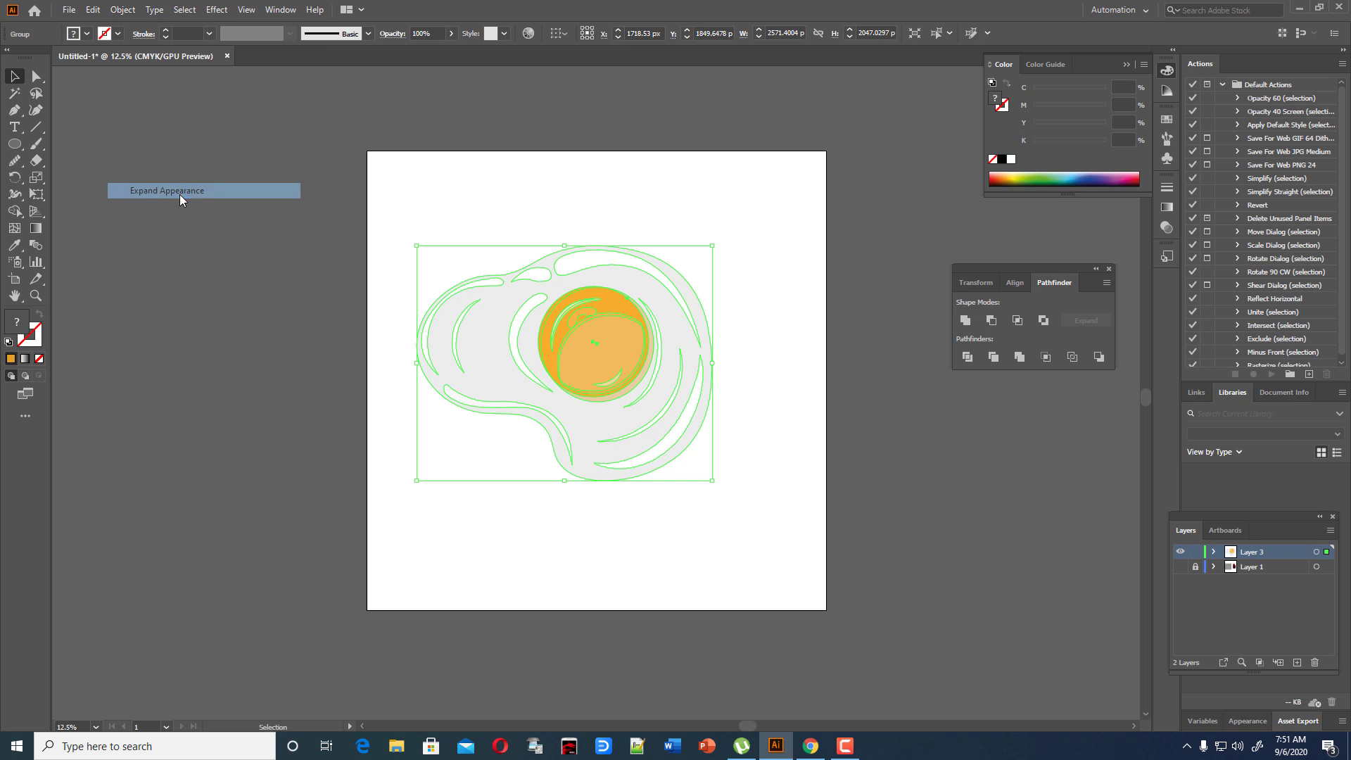
click(310, 241)
key(ctrl+a)
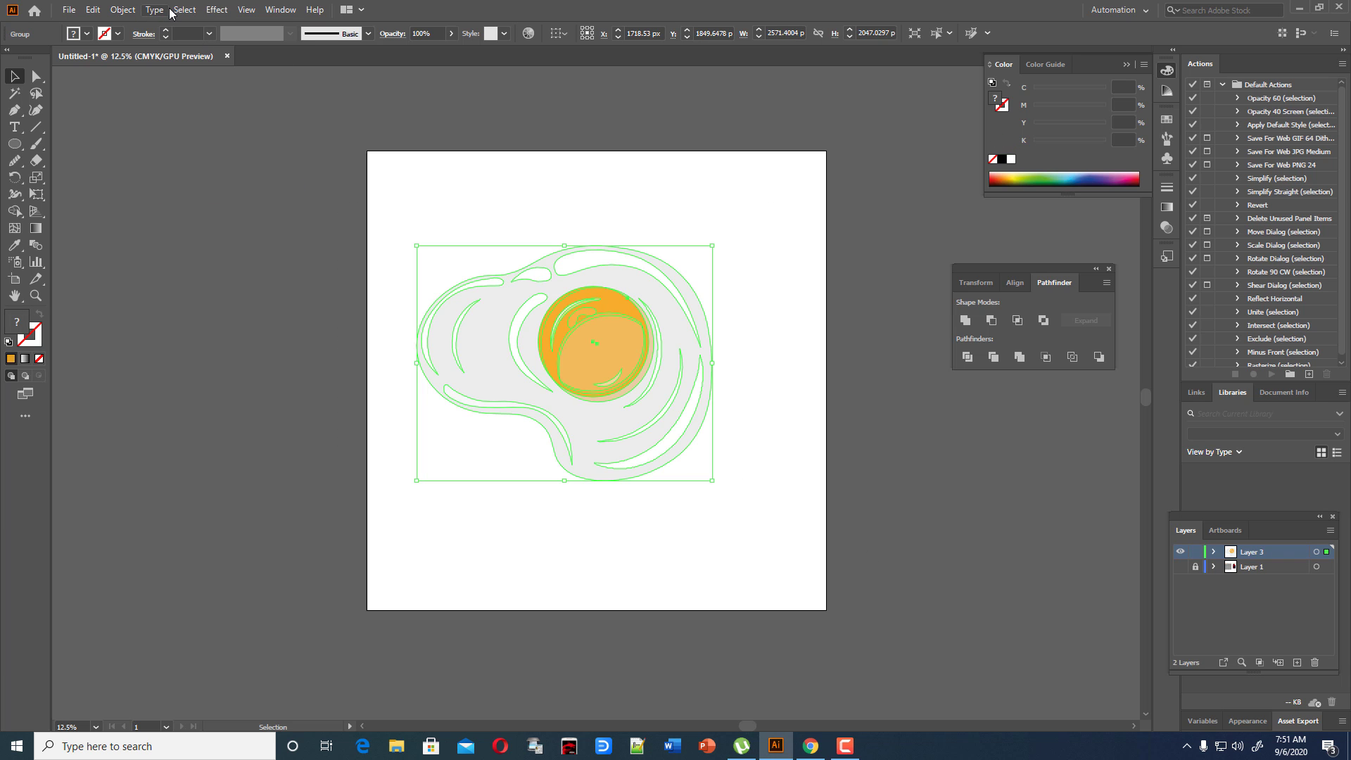
click(123, 10)
click(170, 178)
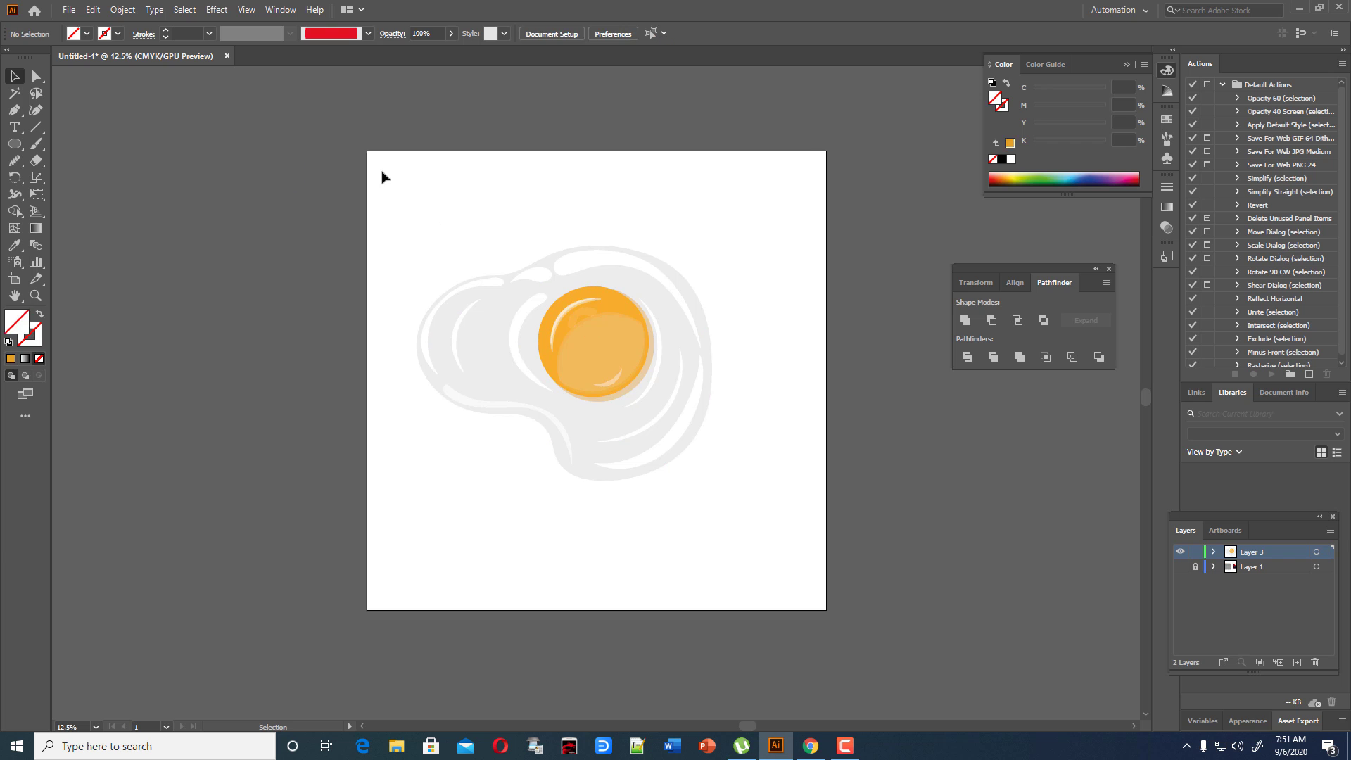
Scale the egg group down to about 1872 px wide and move it to the artboard's upper-right corner.
drag(381, 172, 858, 592)
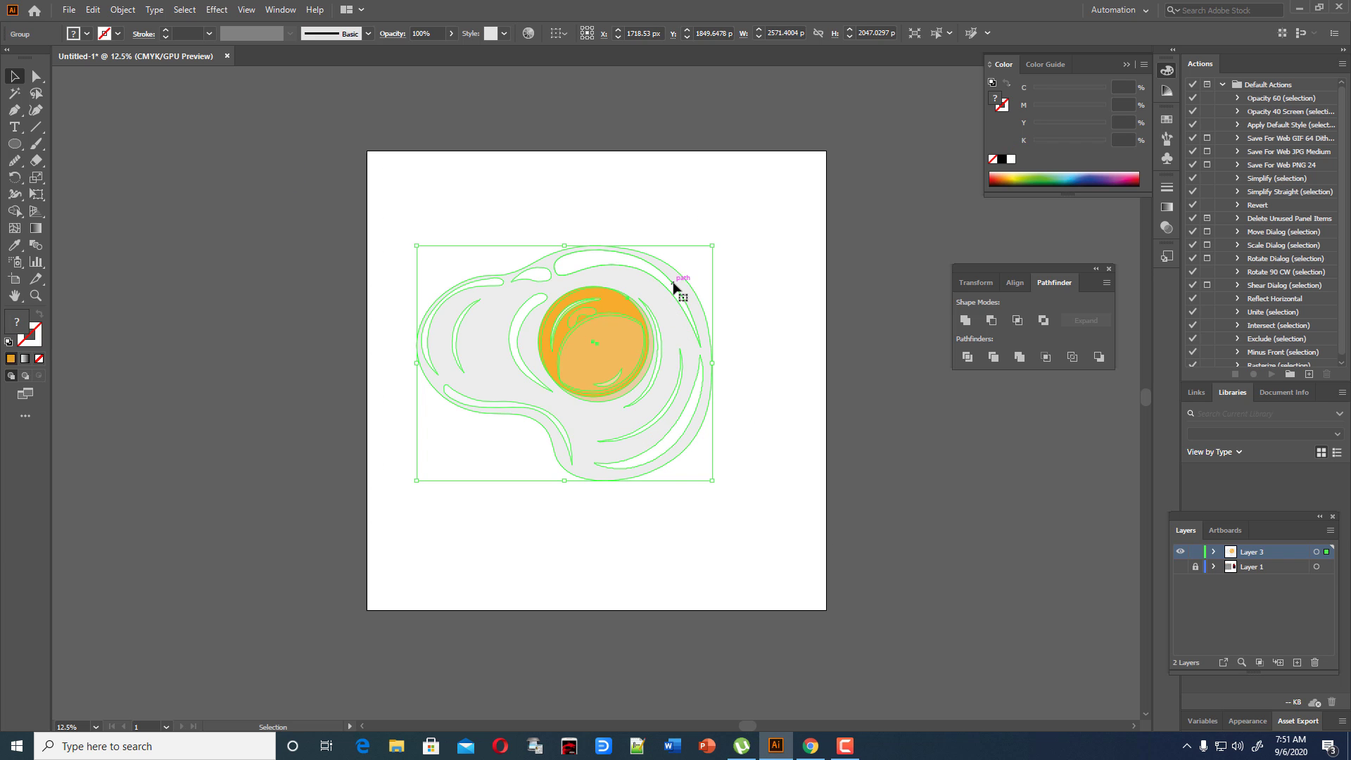
drag(712, 246, 679, 279)
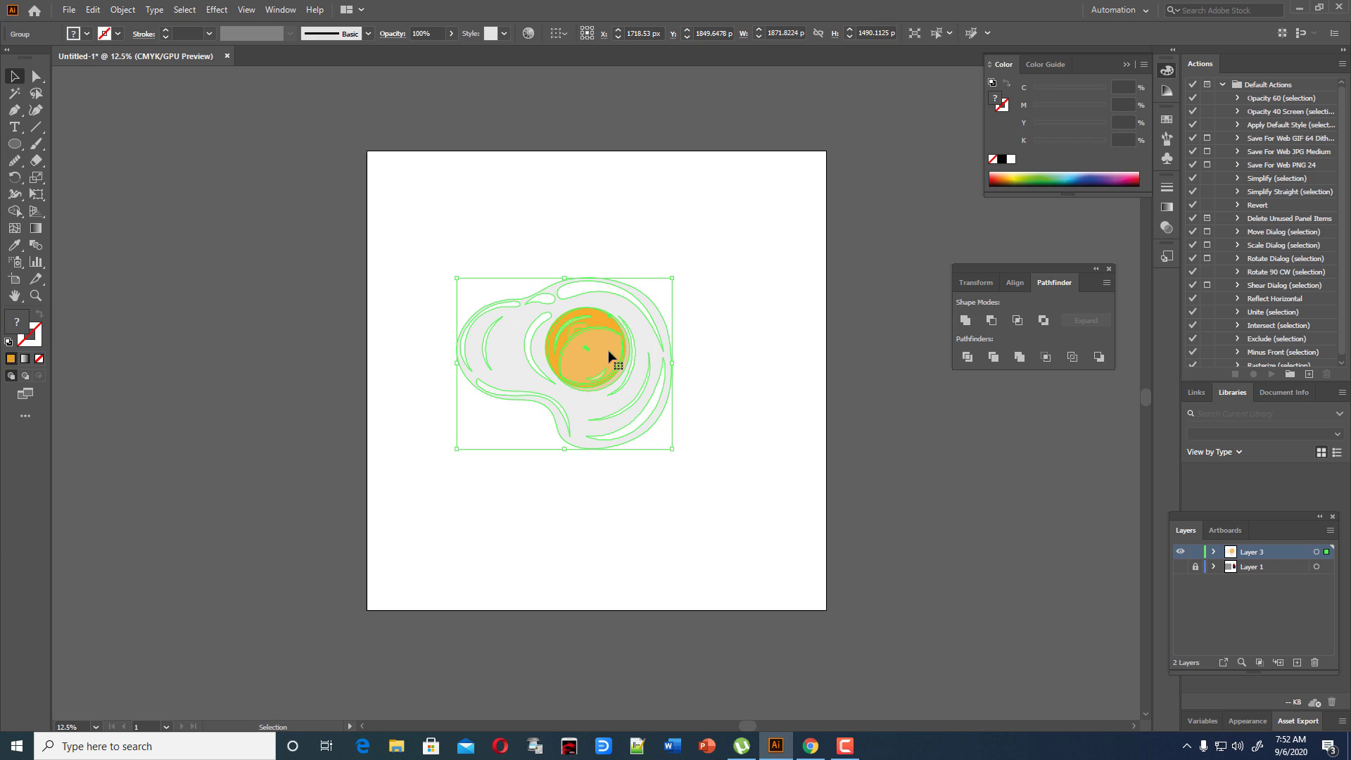
drag(612, 356, 747, 240)
click(895, 427)
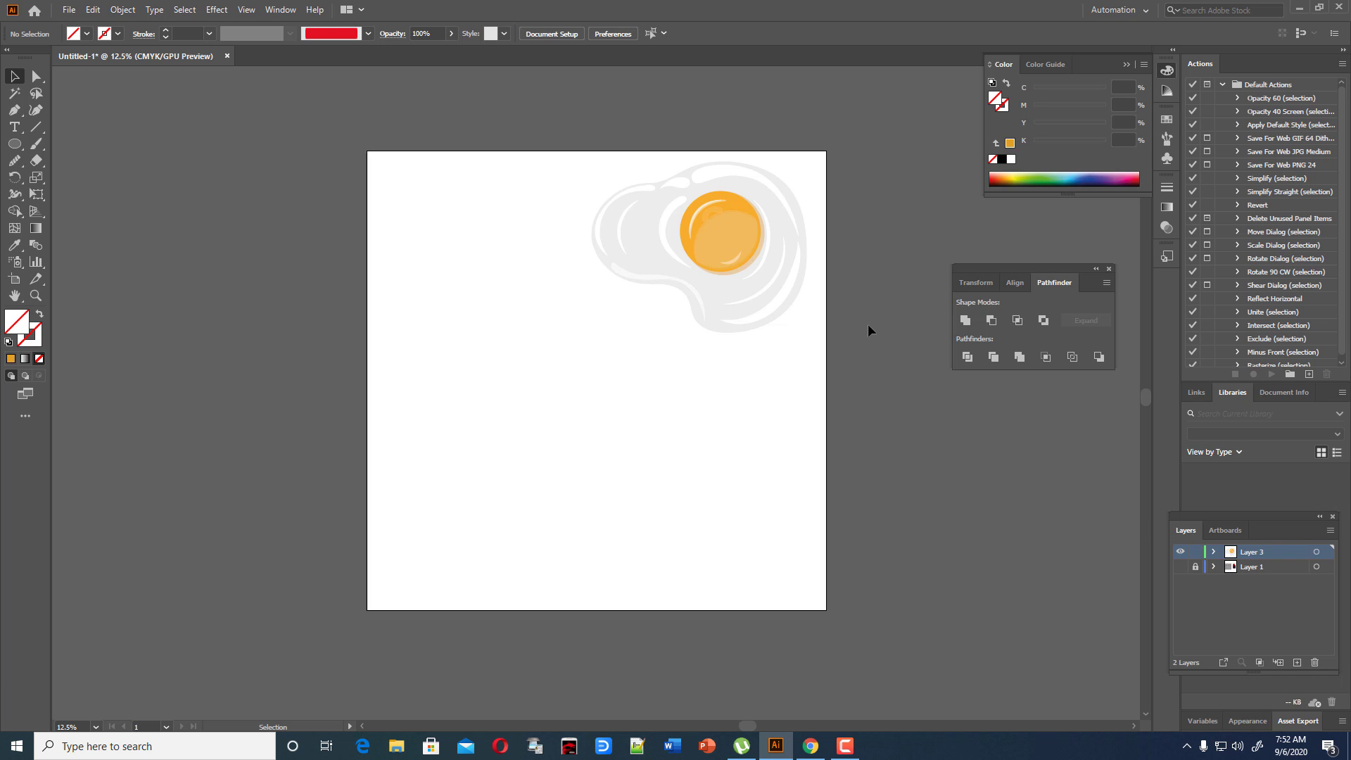
Draw a circle about 1268 px wide in the artboard's lower left and fill it with the egg white's light gray.
click(16, 145)
drag(442, 376, 588, 521)
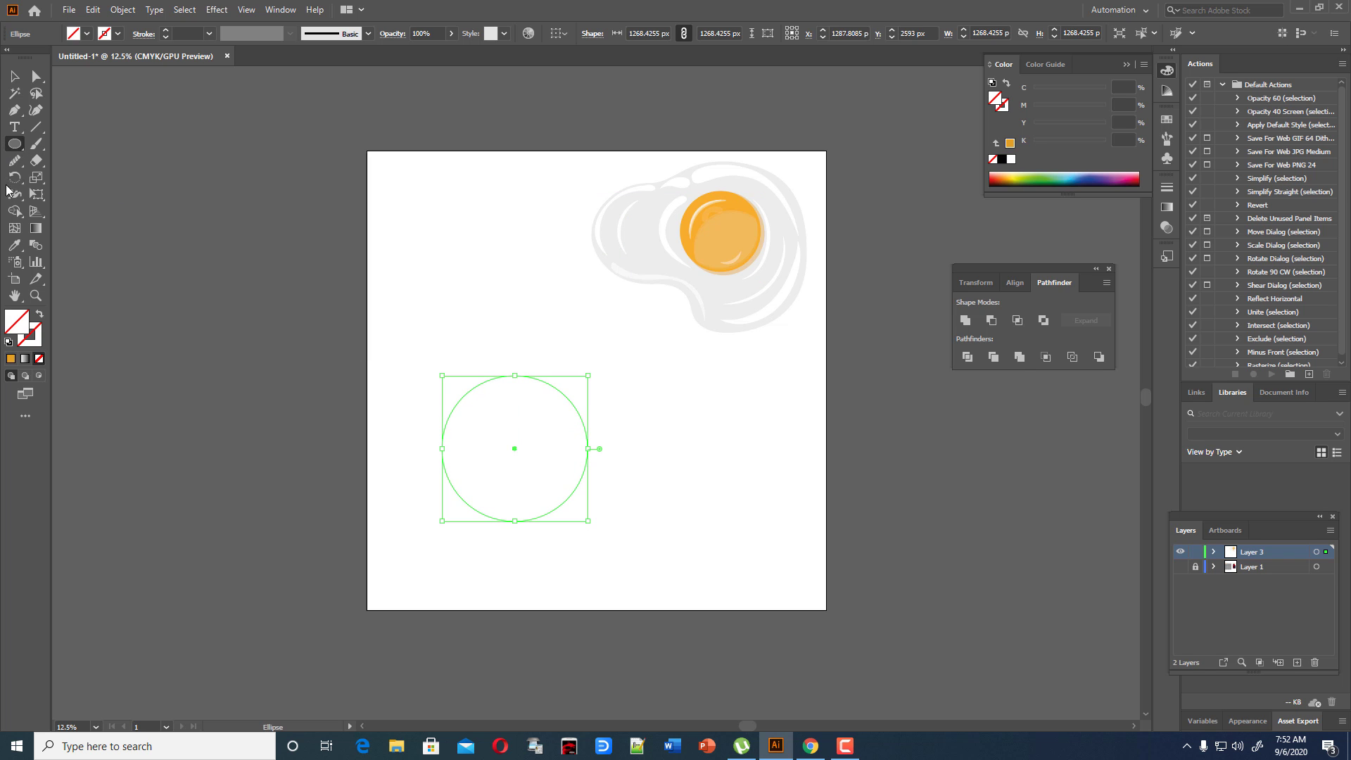
click(14, 245)
click(722, 290)
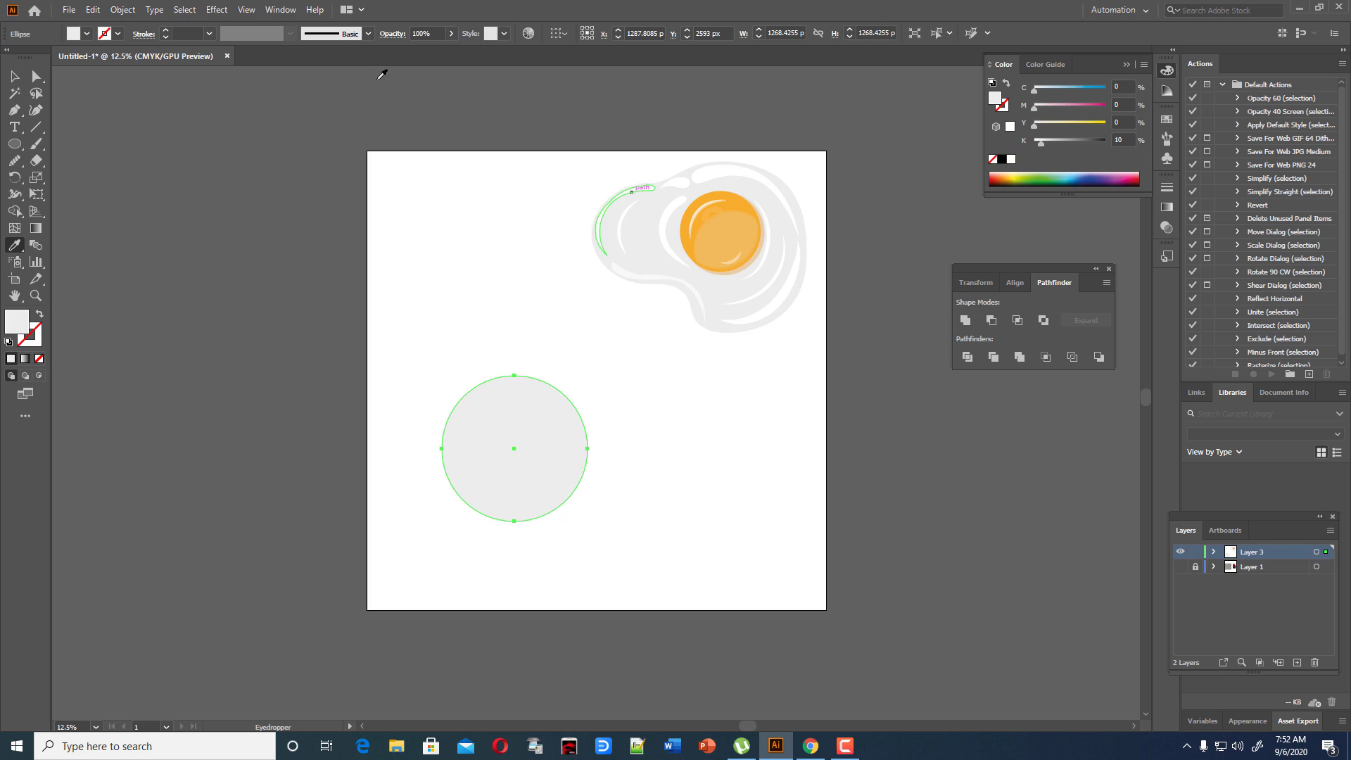
click(14, 76)
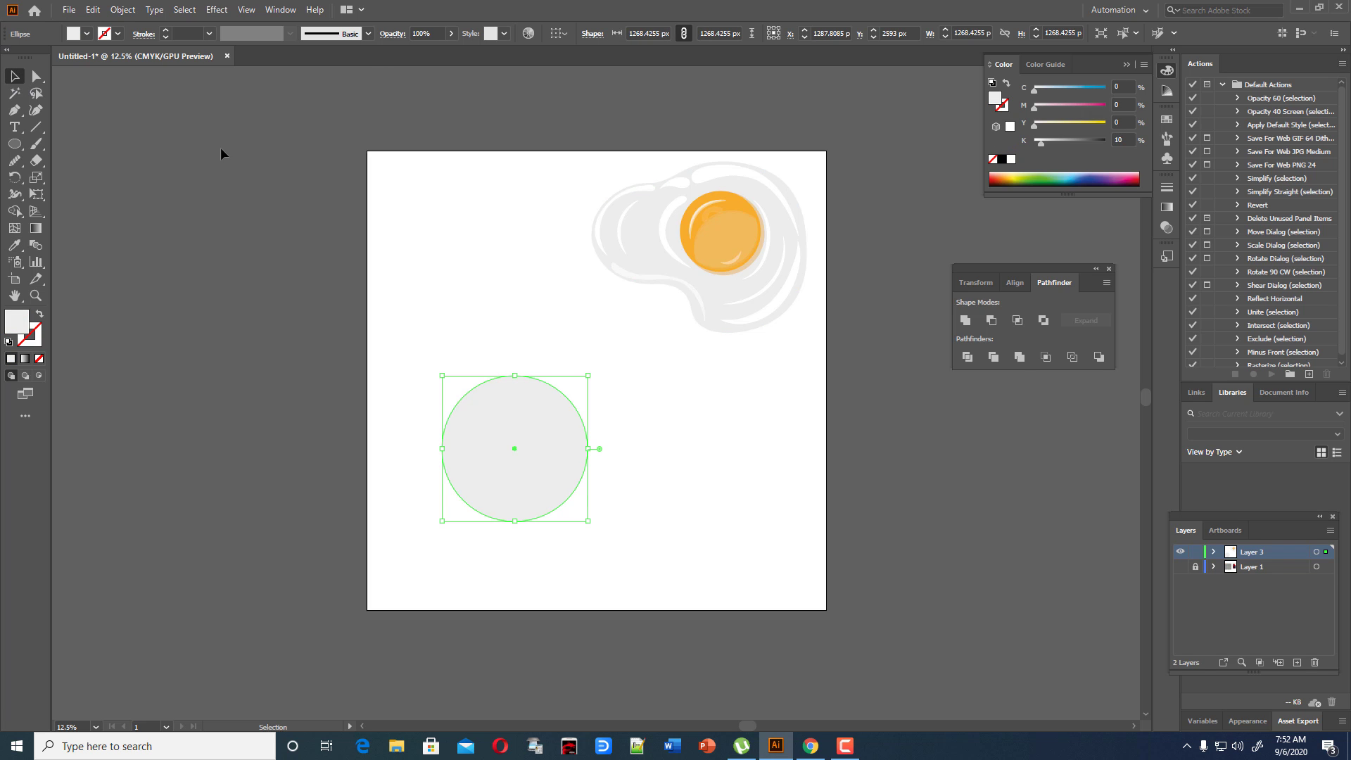
Shift the gray circle slightly up and left, and reshape its edge with the Curvature tool into a slightly larger, uneven round.
click(441, 298)
drag(497, 429, 473, 406)
click(36, 110)
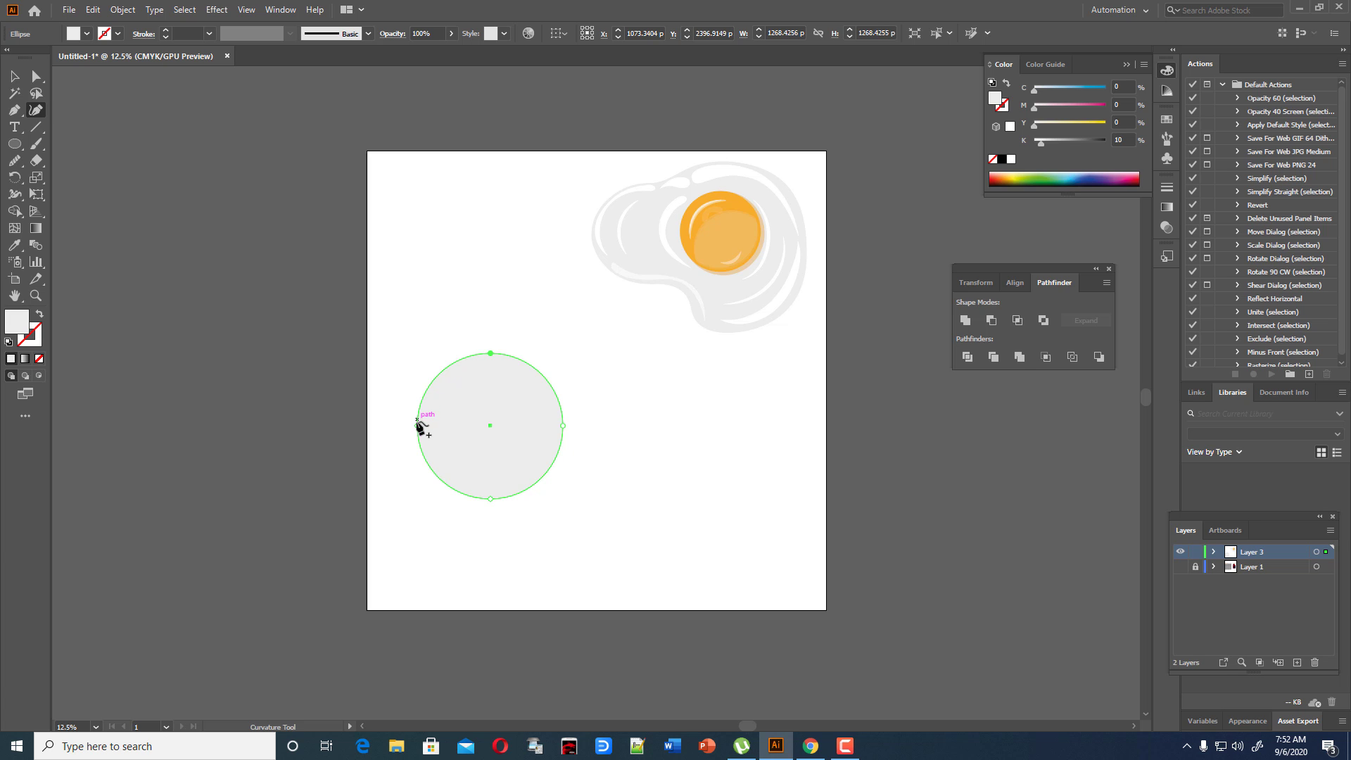
drag(418, 425, 410, 401)
drag(490, 353, 497, 344)
drag(491, 500, 471, 499)
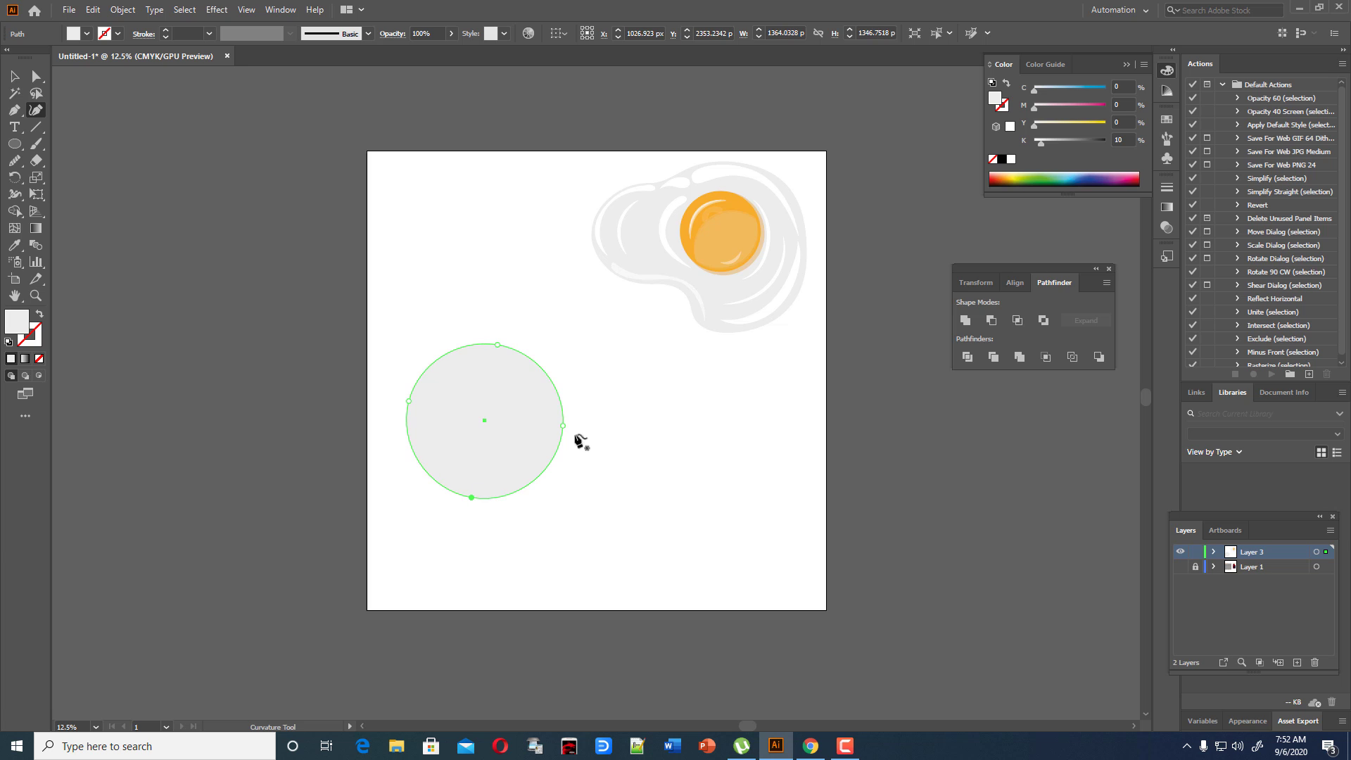
drag(563, 425, 570, 427)
Set up the Pen tool with no fill and a near-black 8 pt stroke.
click(14, 75)
click(110, 161)
drag(21, 115, 61, 113)
click(41, 314)
double_click(29, 335)
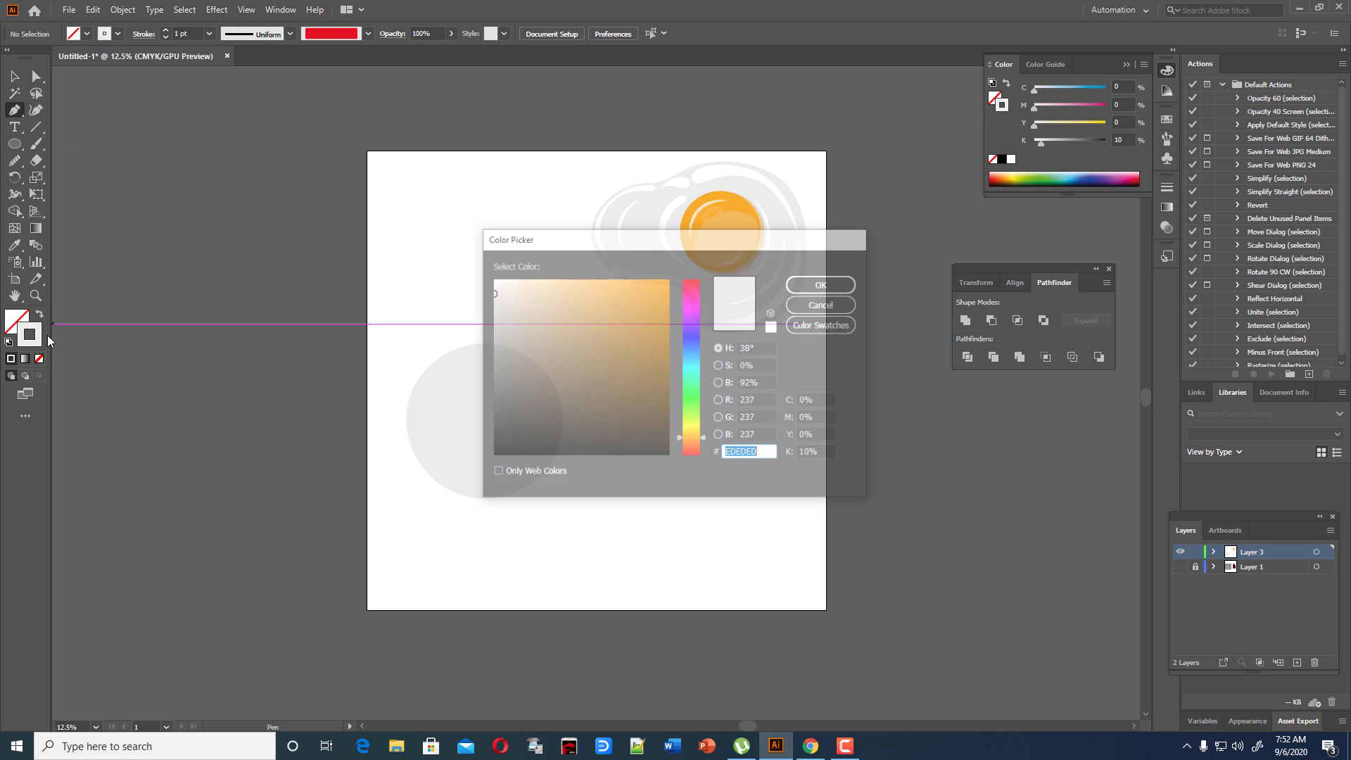
click(654, 445)
click(841, 288)
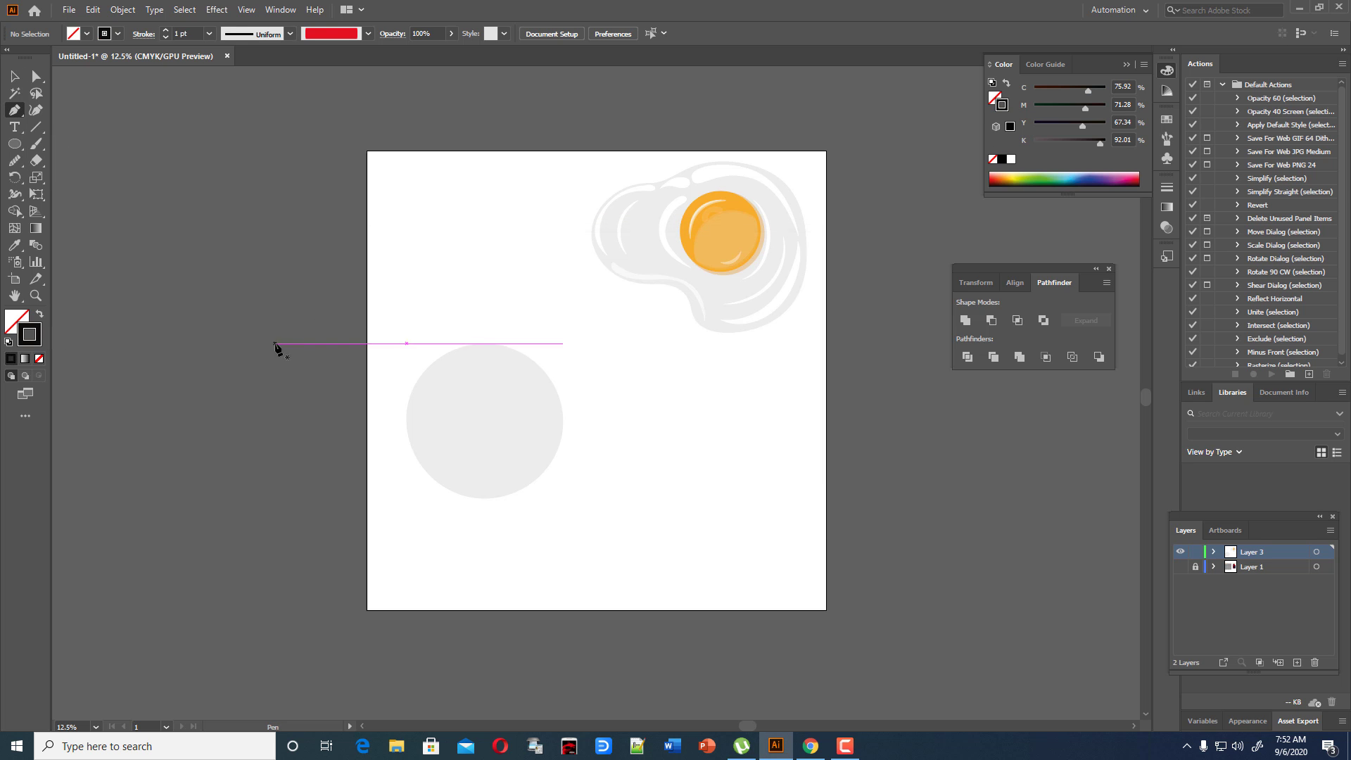
scroll(181, 32, up, 4)
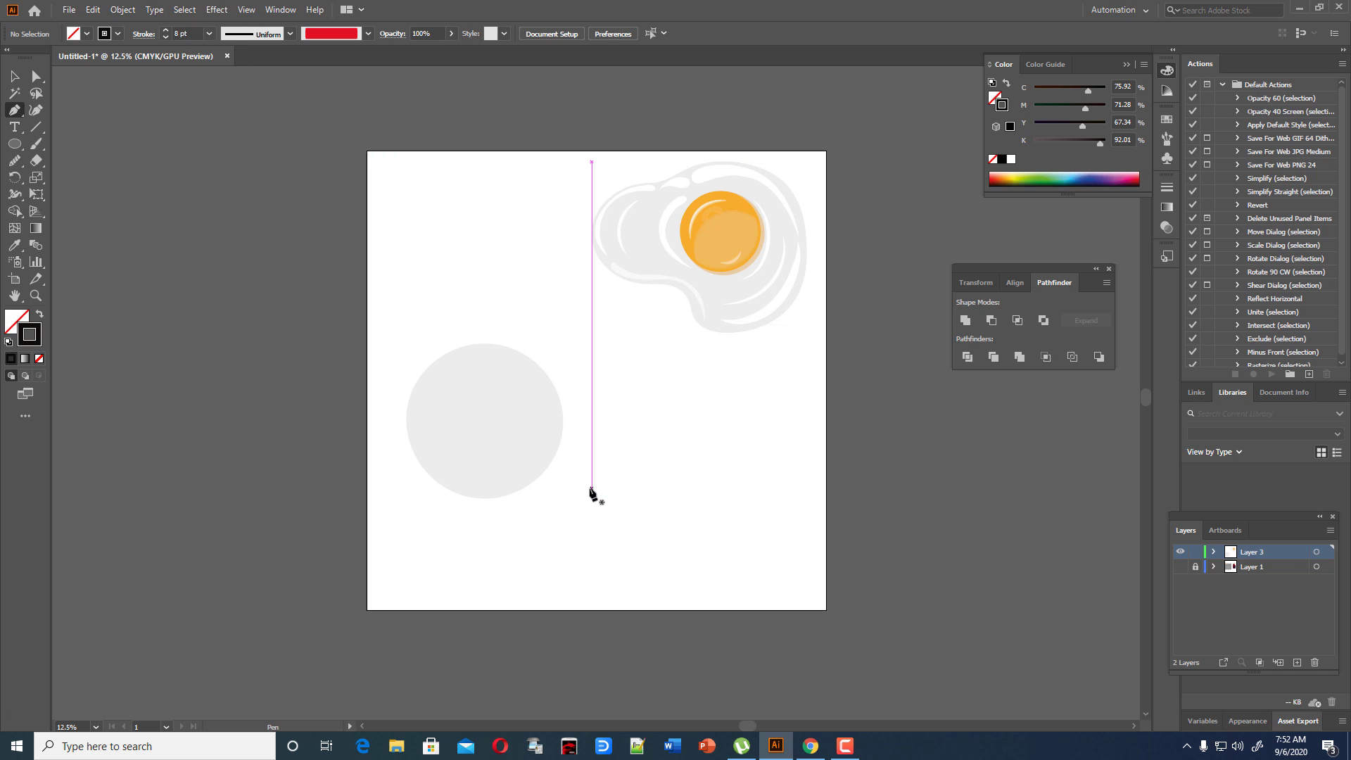
Draw a closed curved outline reaching from the gray circle's center past its lower-right edge, and swap its stroke color to the fill.
click(571, 408)
drag(563, 438, 496, 415)
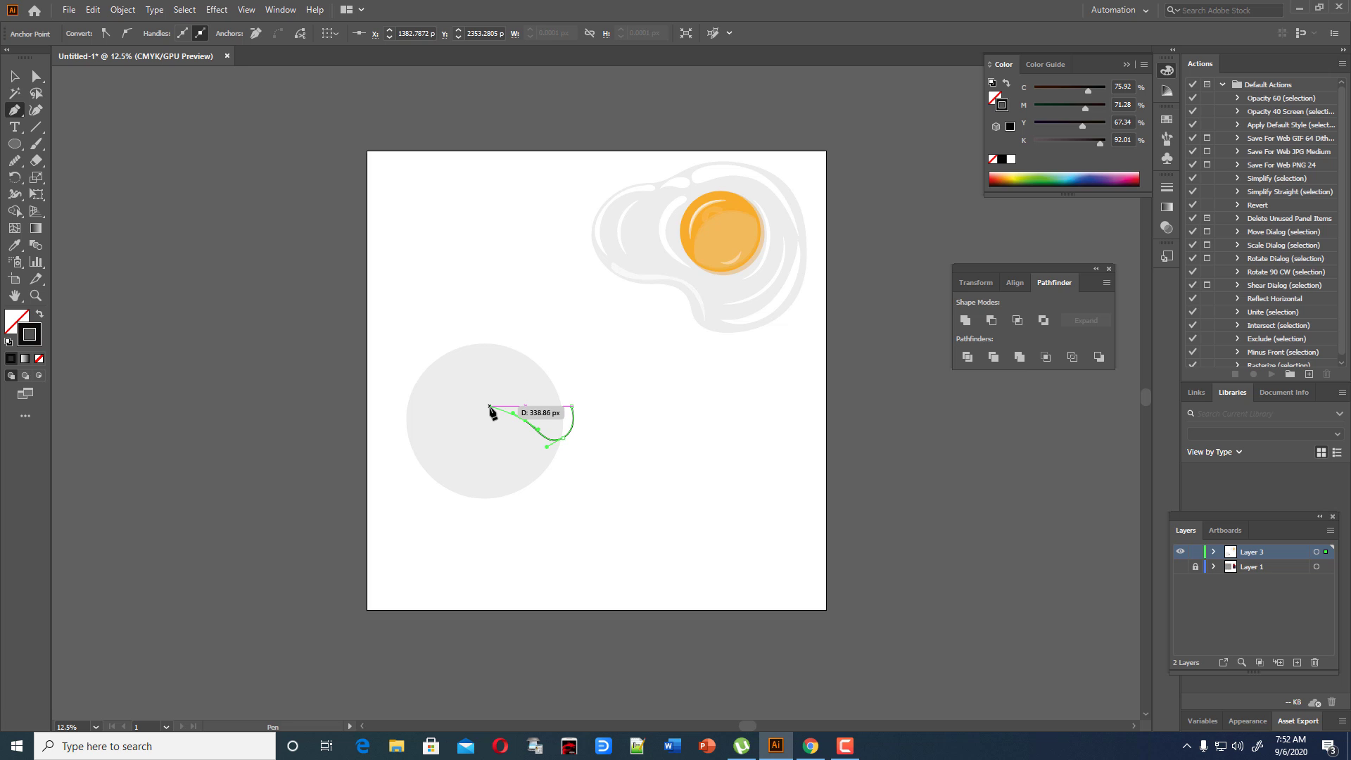
drag(490, 406, 631, 571)
drag(668, 564, 669, 541)
drag(671, 519, 660, 501)
click(652, 437)
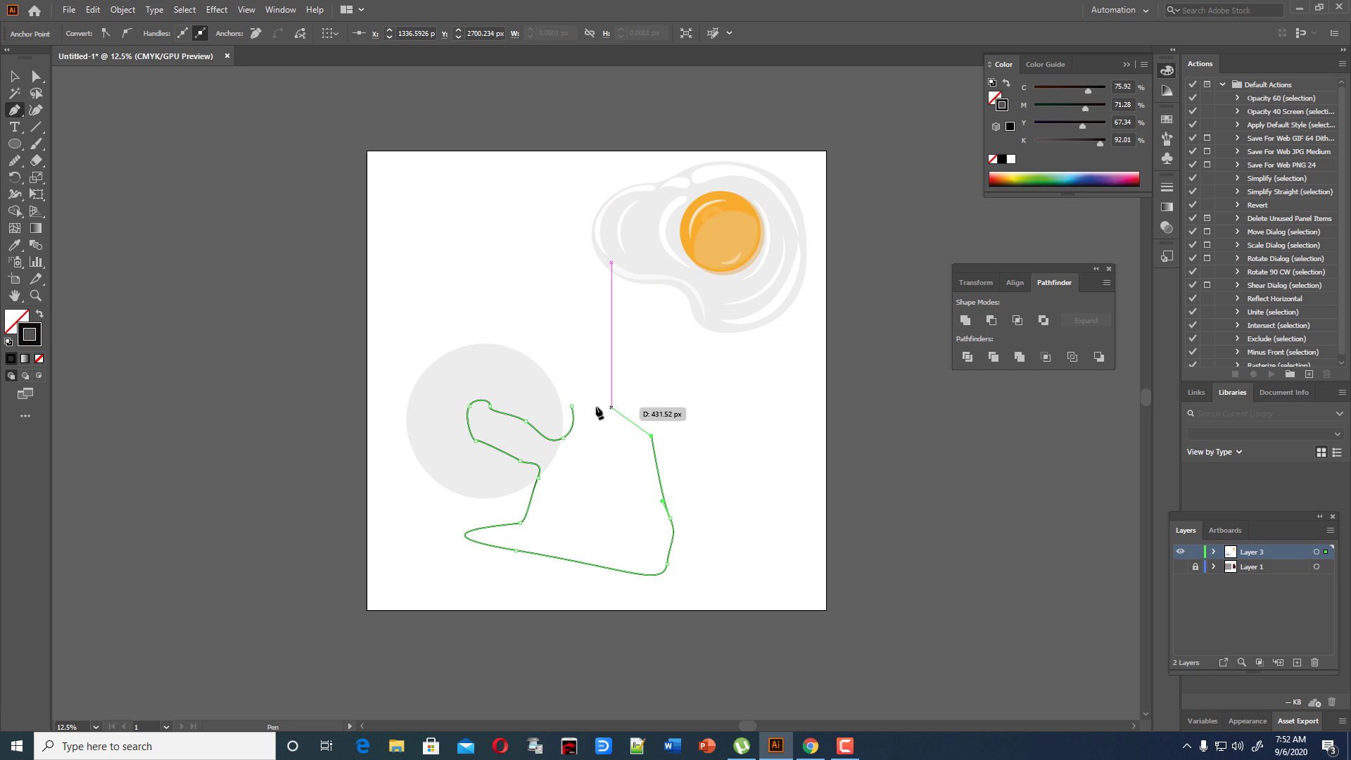
click(571, 406)
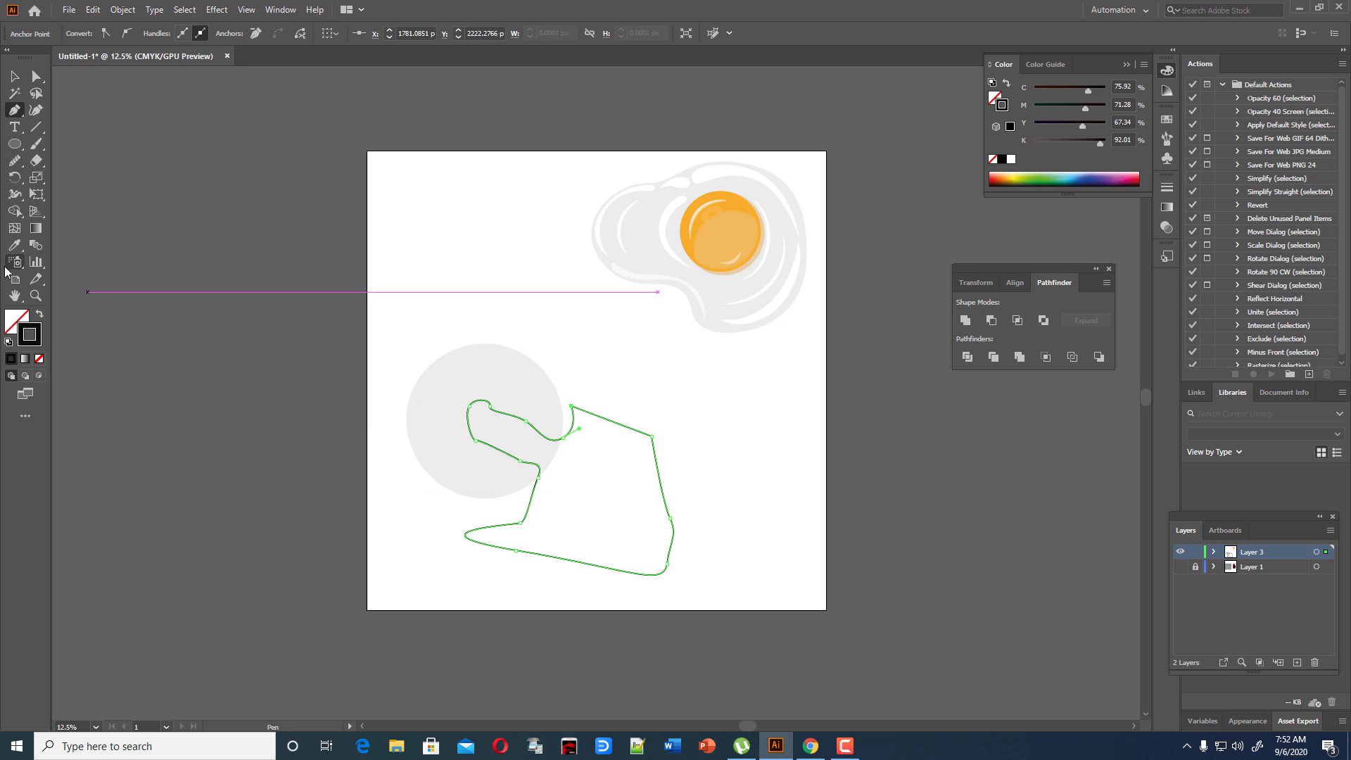
click(39, 314)
key(v)
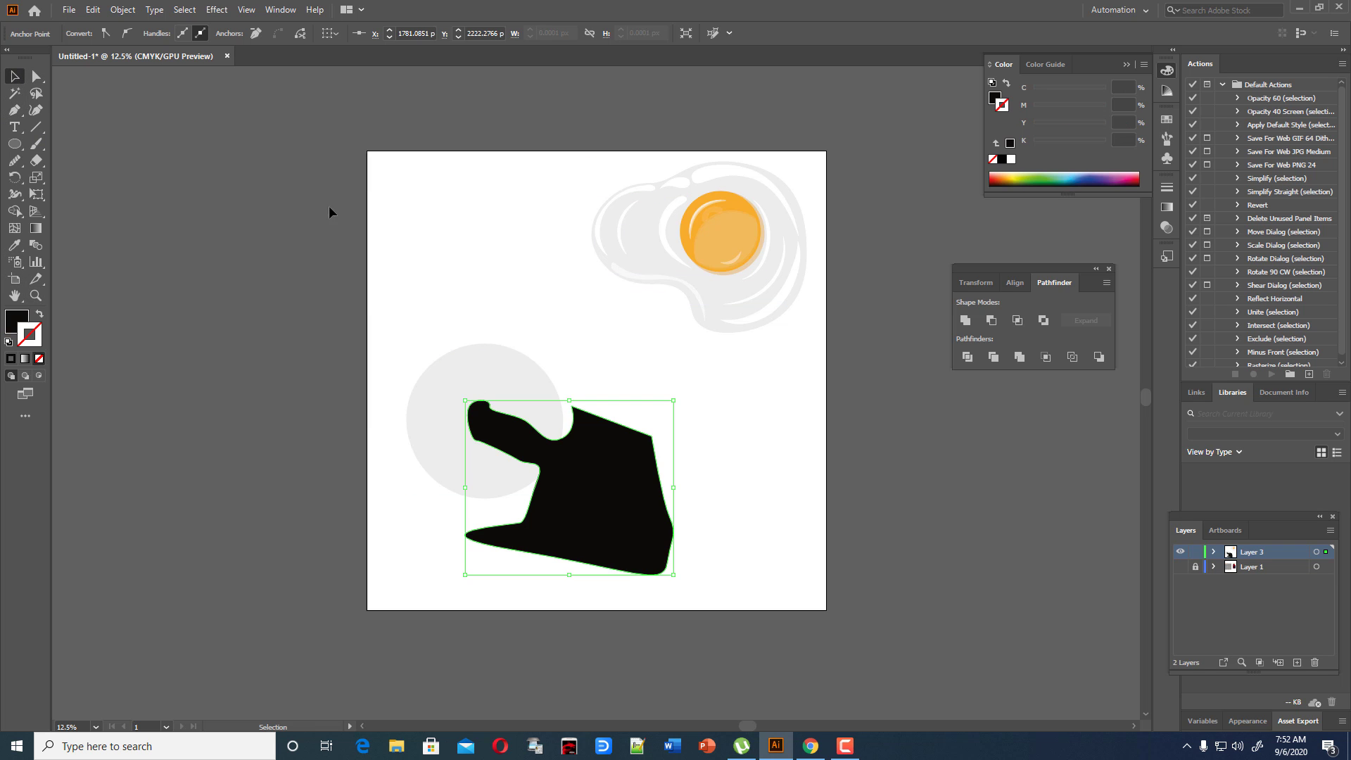
Cut the black shape out of the gray circle with the Shape Builder tool, removing both black regions, and deselect.
click(331, 211)
drag(392, 326, 728, 645)
click(366, 427)
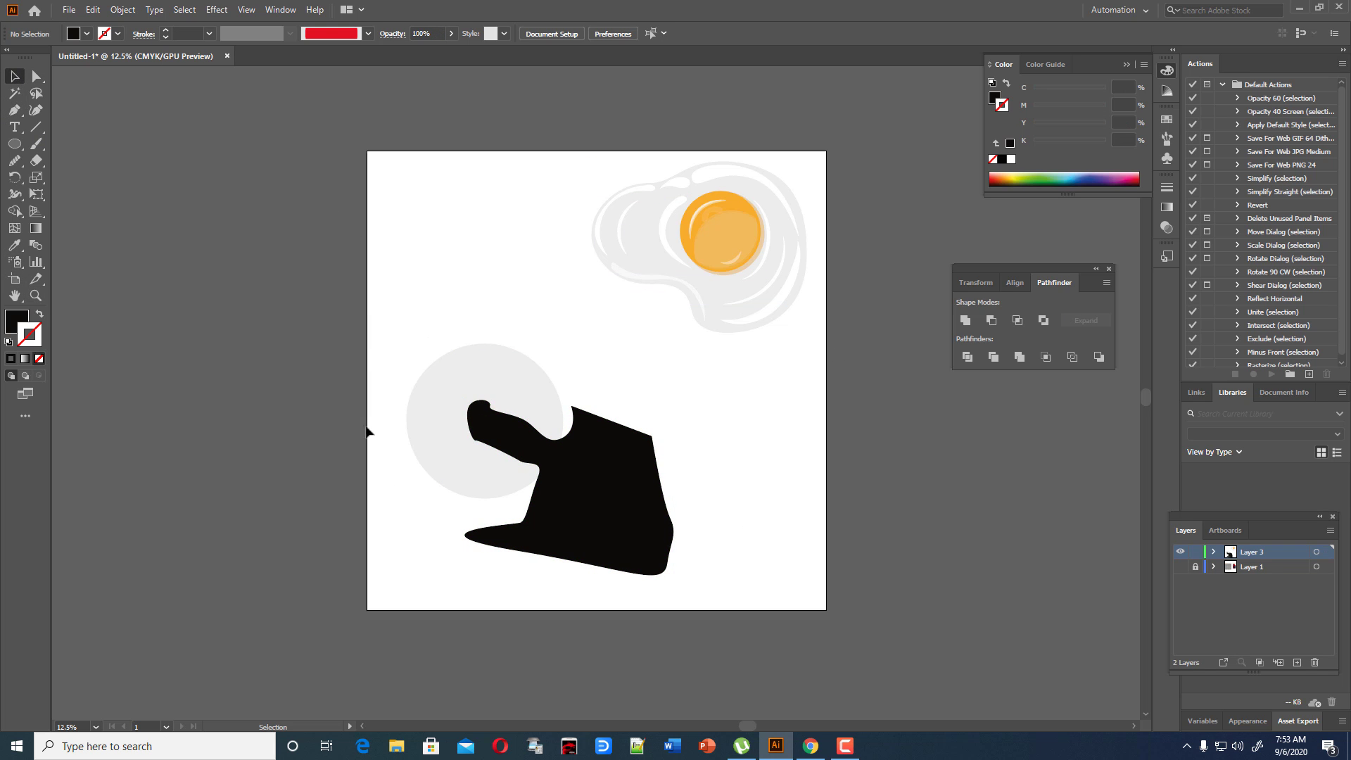
drag(373, 350, 743, 612)
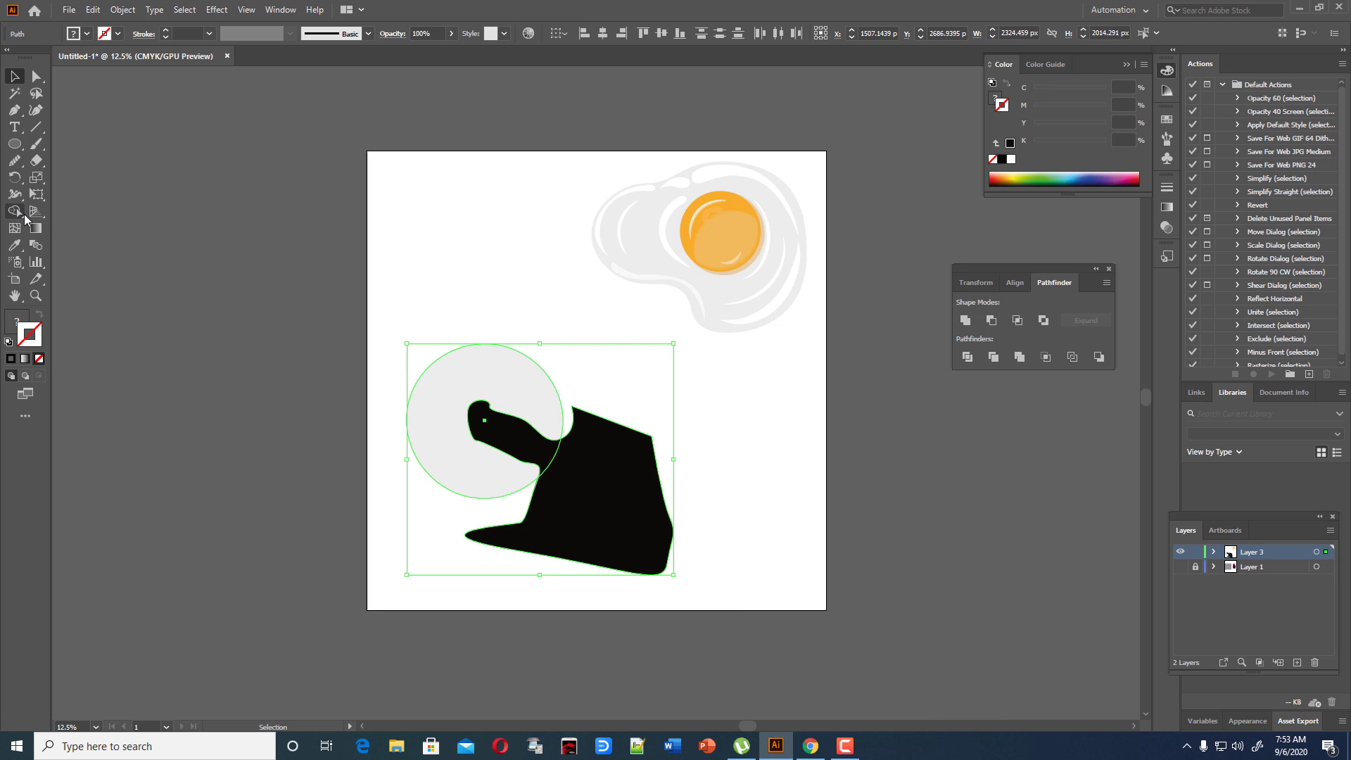
click(14, 212)
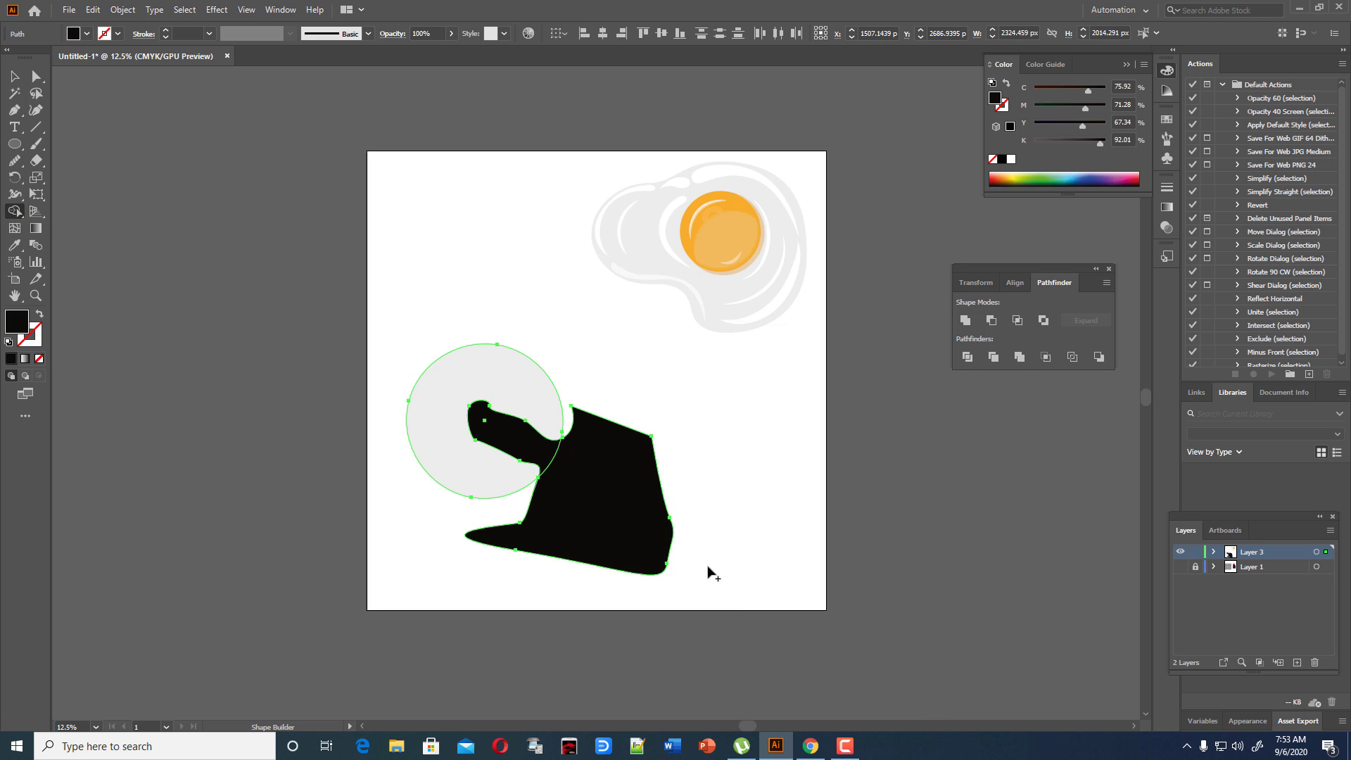
alt+click(577, 502)
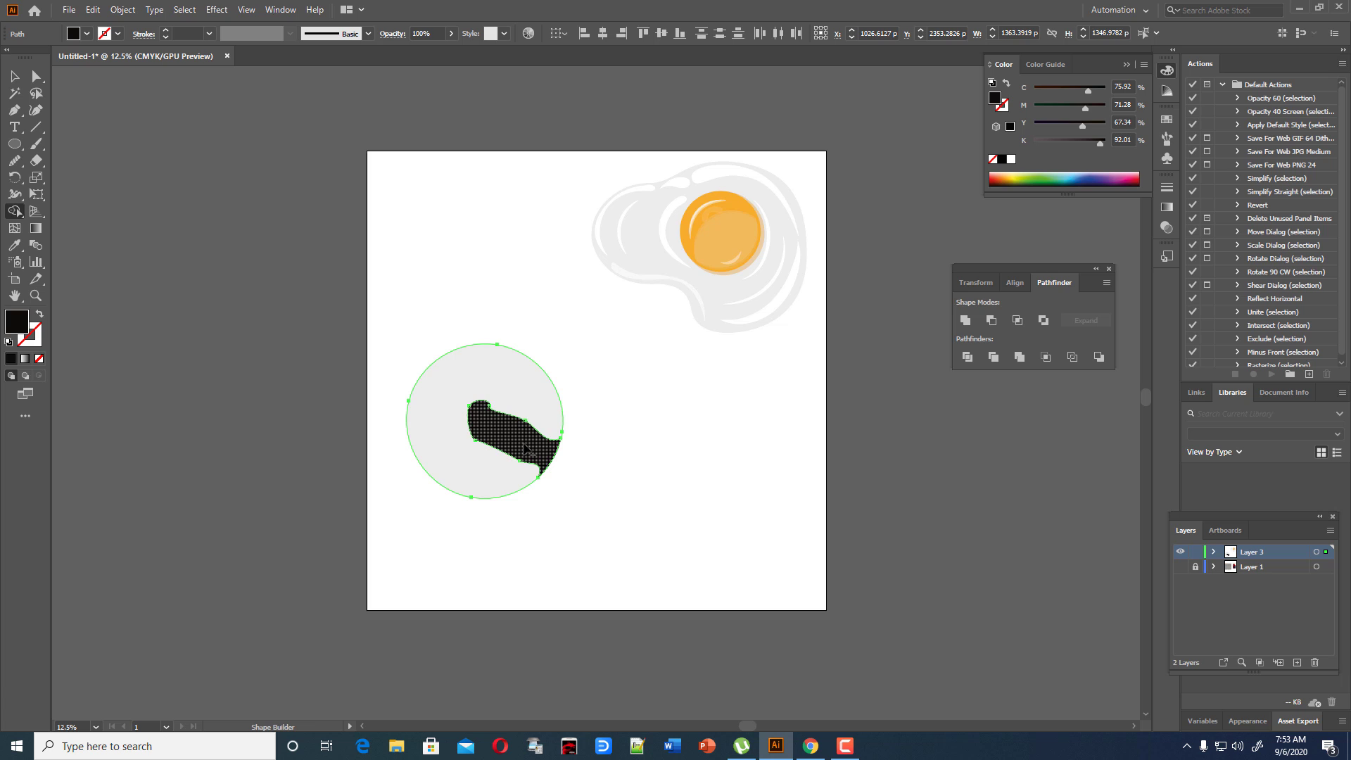
alt+click(524, 447)
click(16, 76)
click(801, 598)
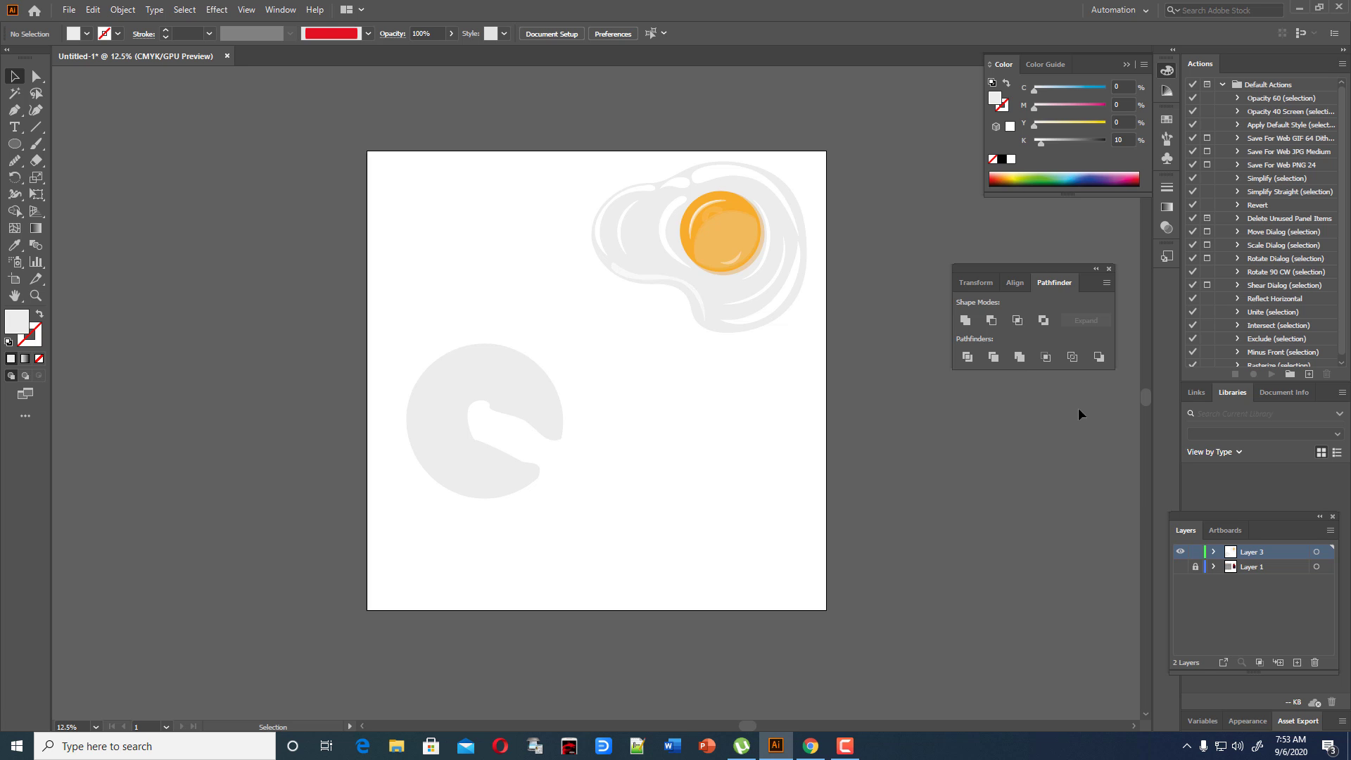
click(14, 109)
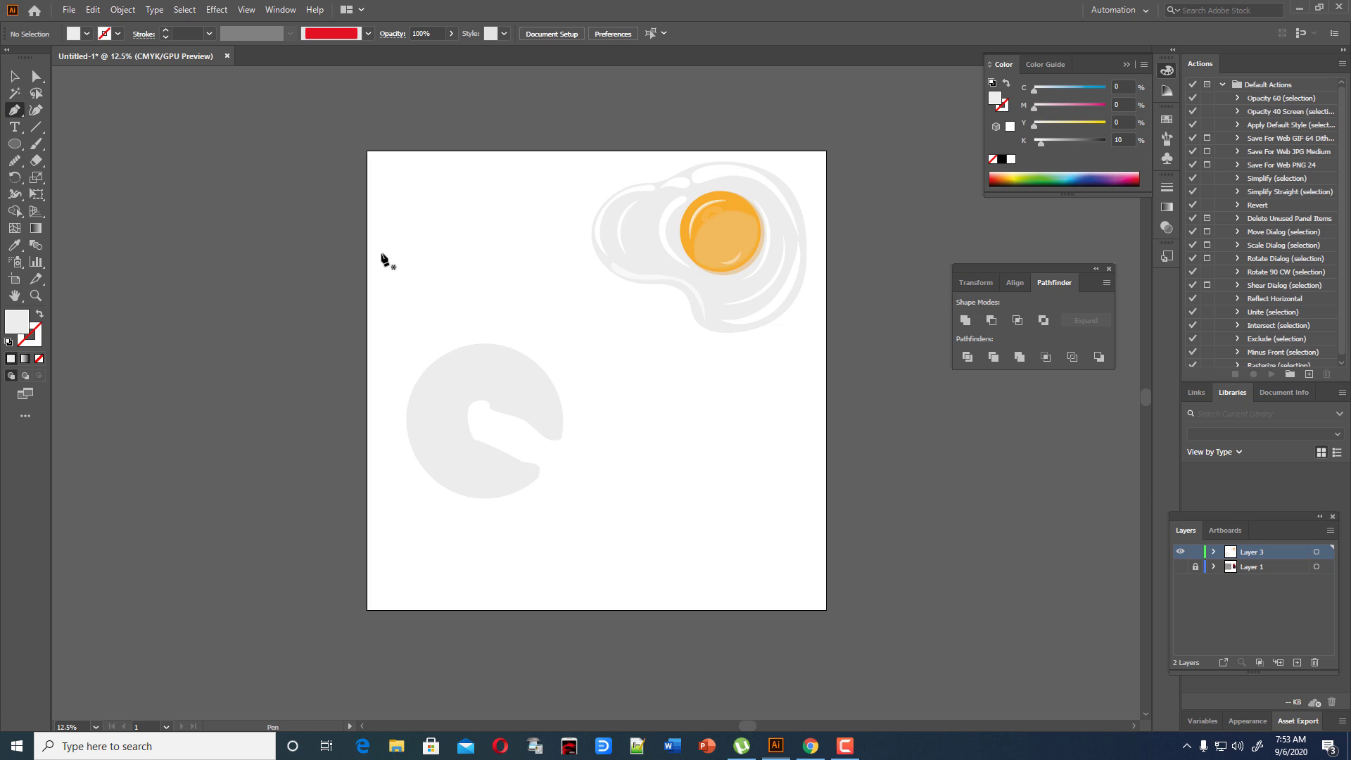
click(451, 380)
drag(517, 361, 534, 363)
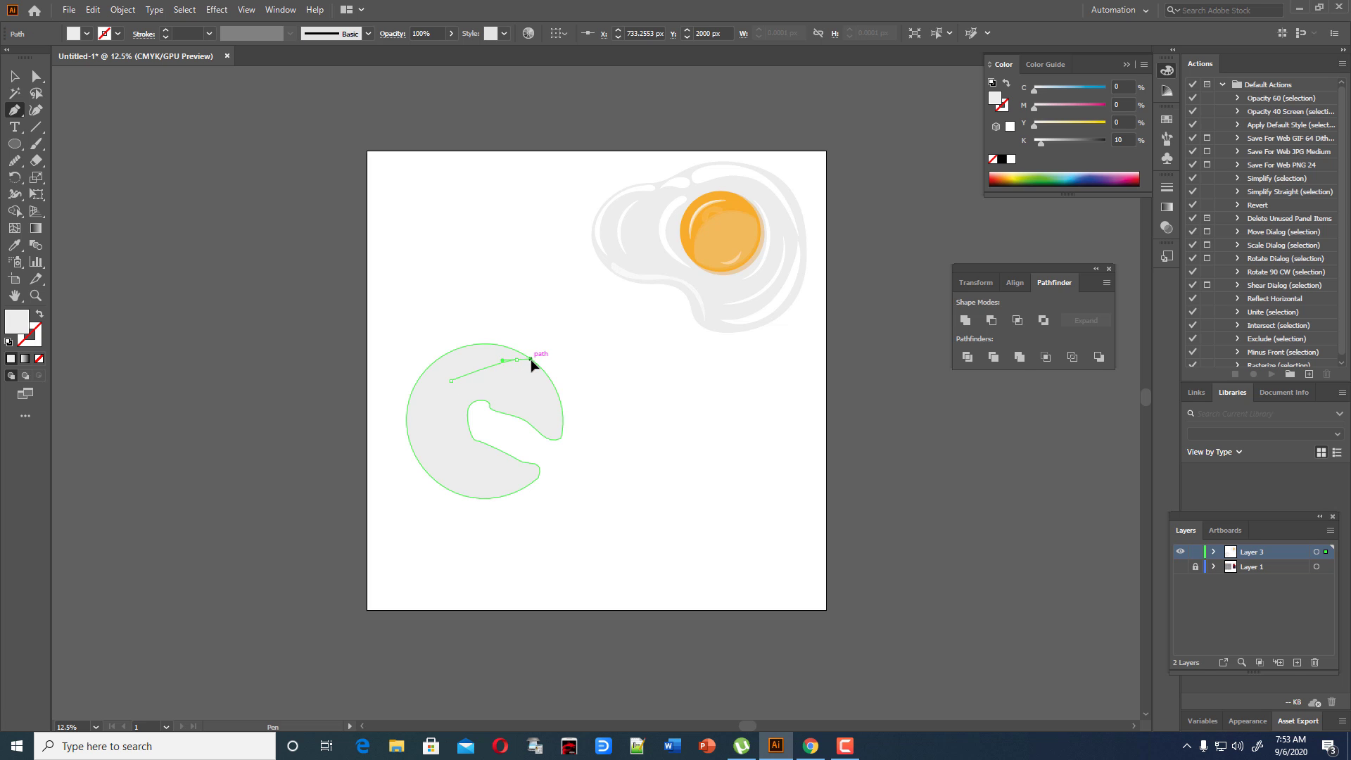
click(600, 397)
drag(600, 399, 551, 507)
click(531, 511)
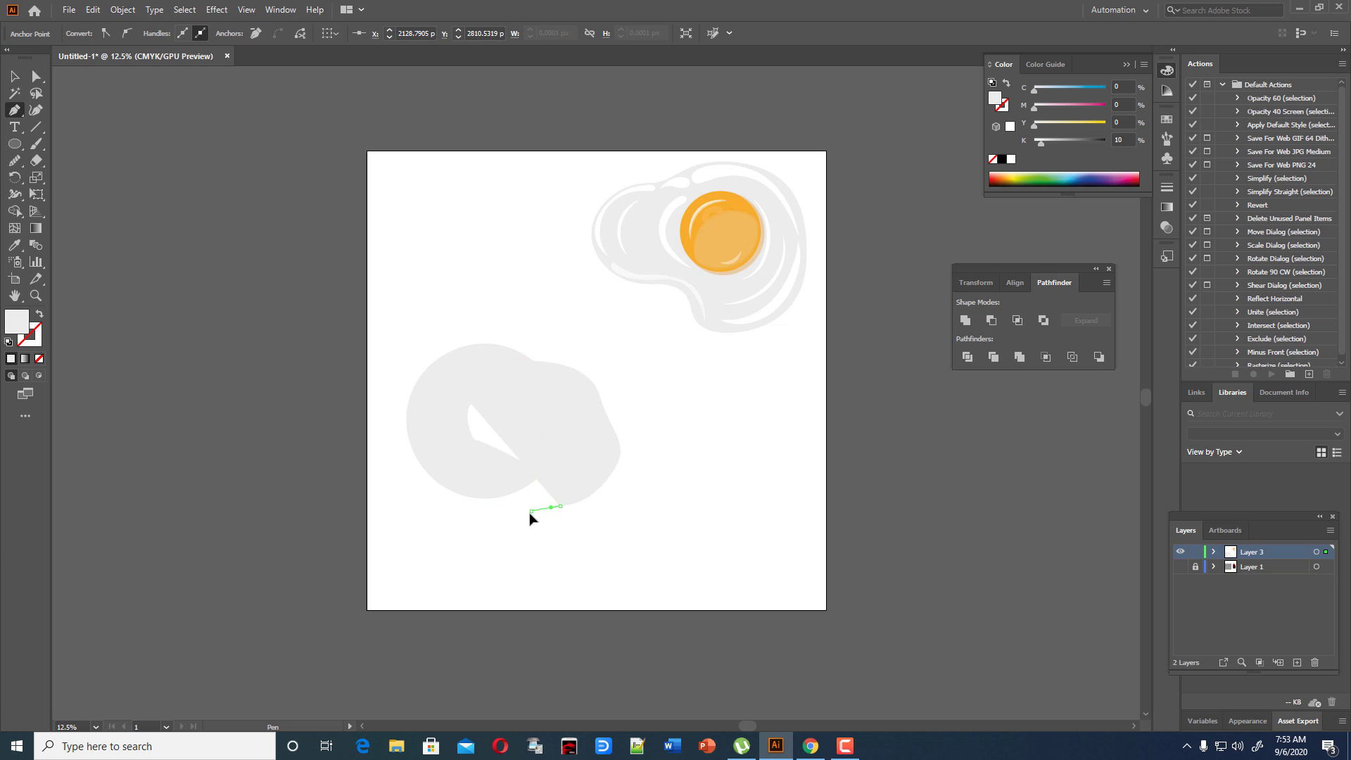
drag(458, 532, 461, 405)
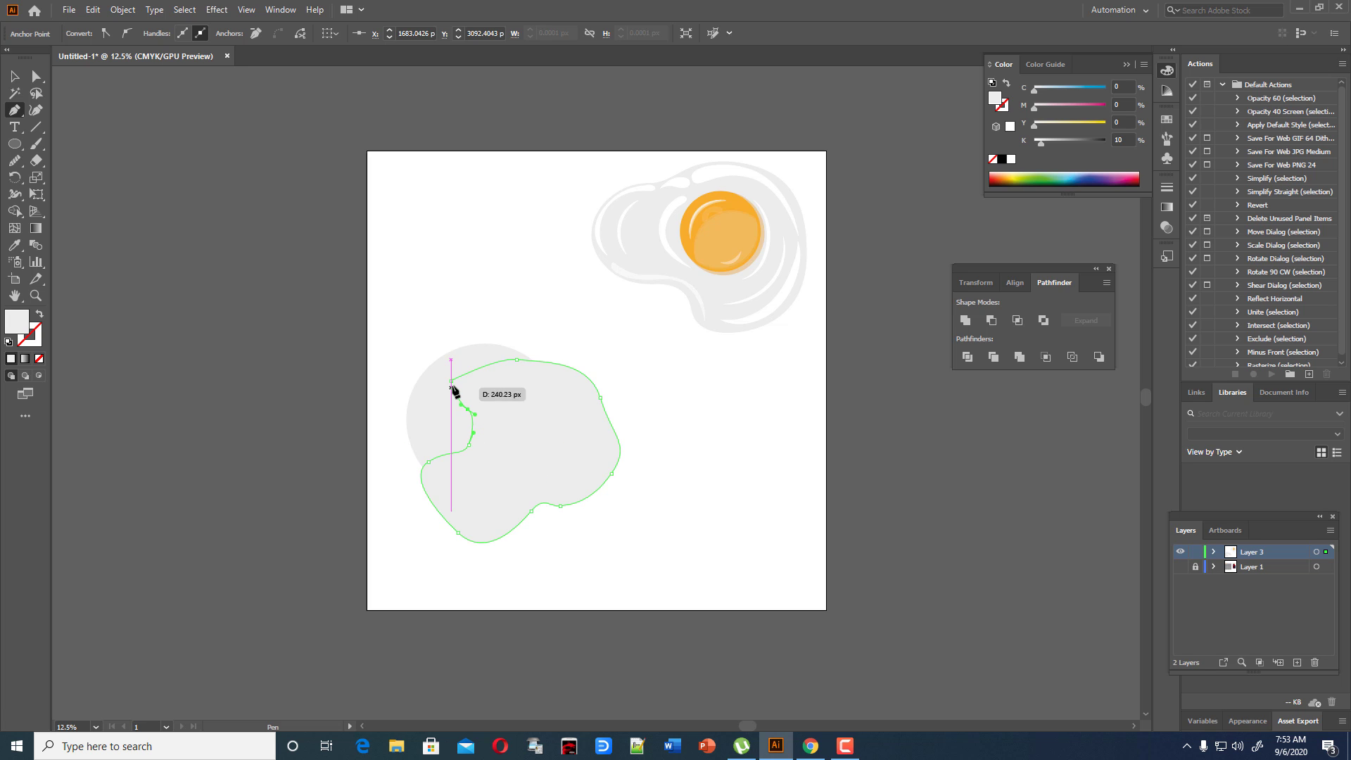
click(451, 381)
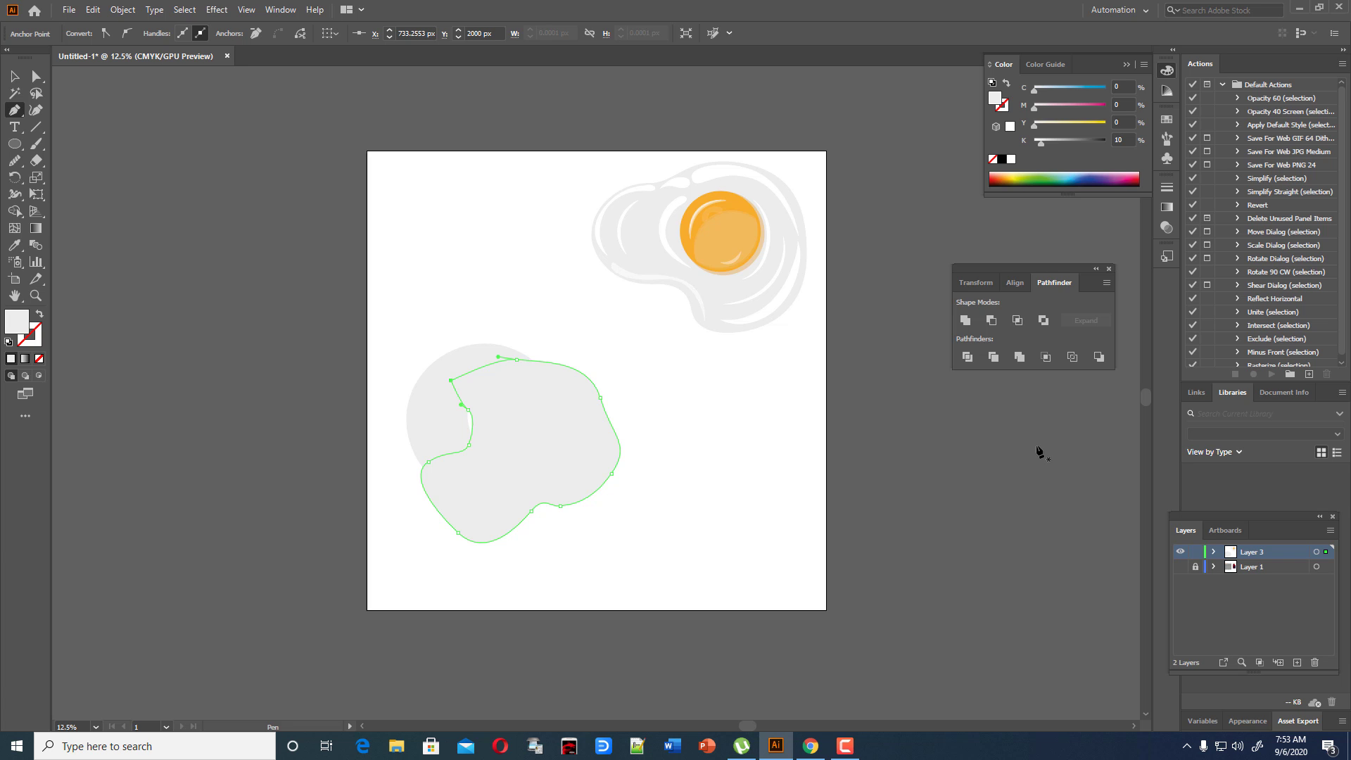
click(14, 76)
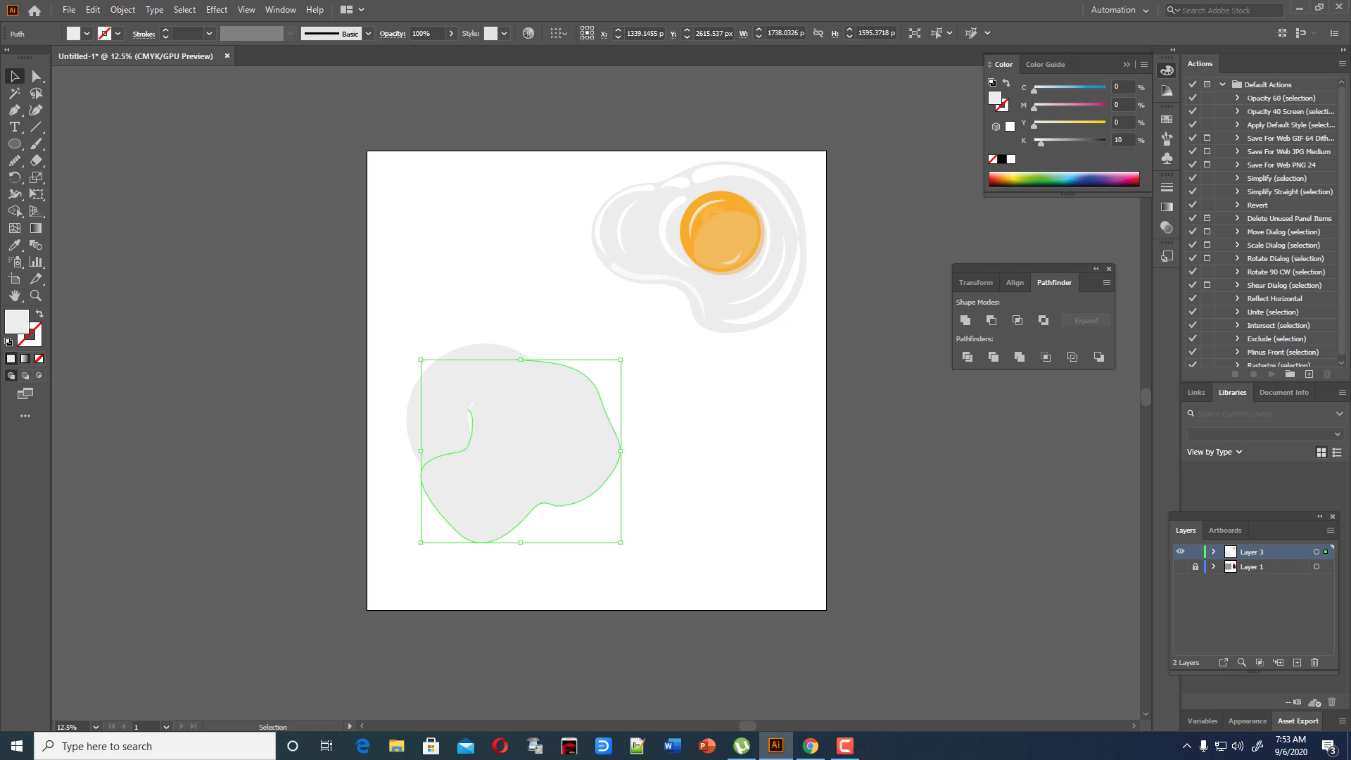
key(Delete)
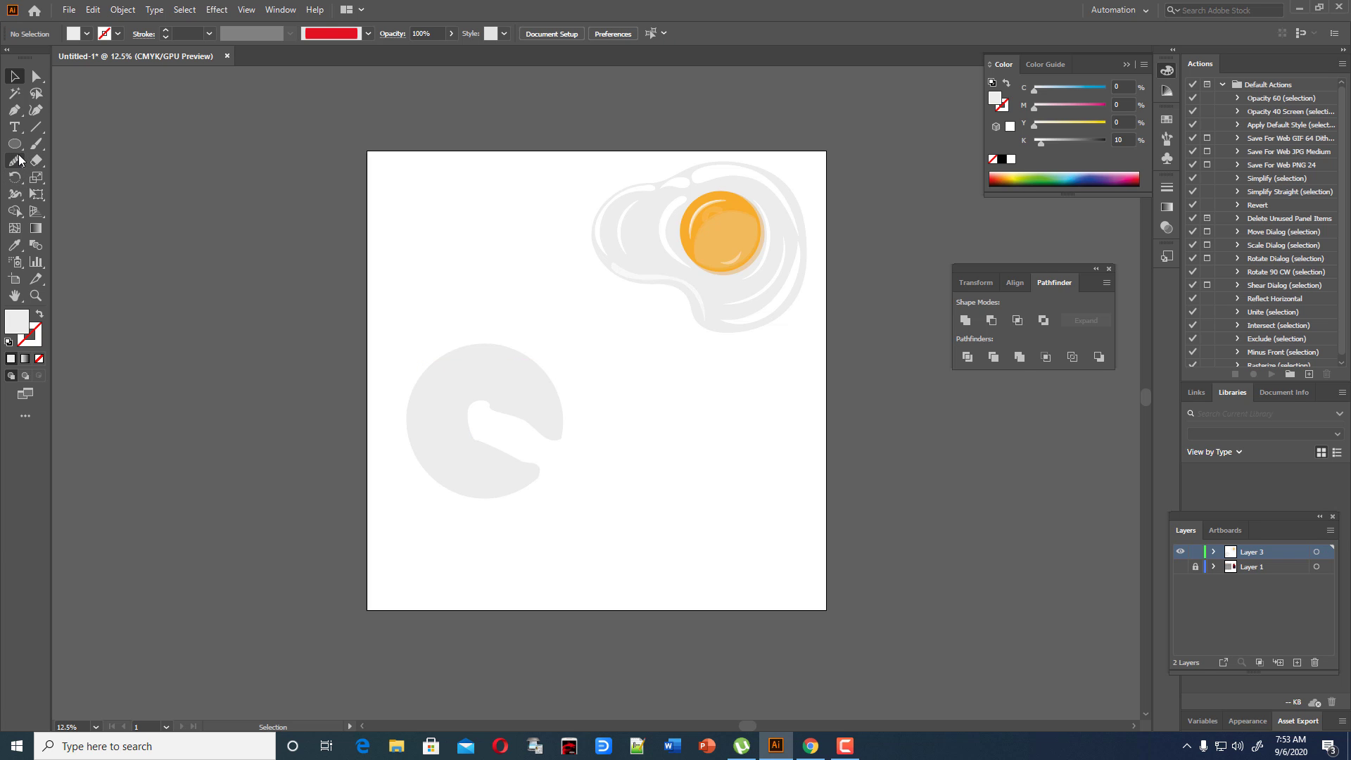
Draw a circle about 1029 px in diameter over the gray cut-out shape's inner opening and right edge.
drag(14, 144, 78, 176)
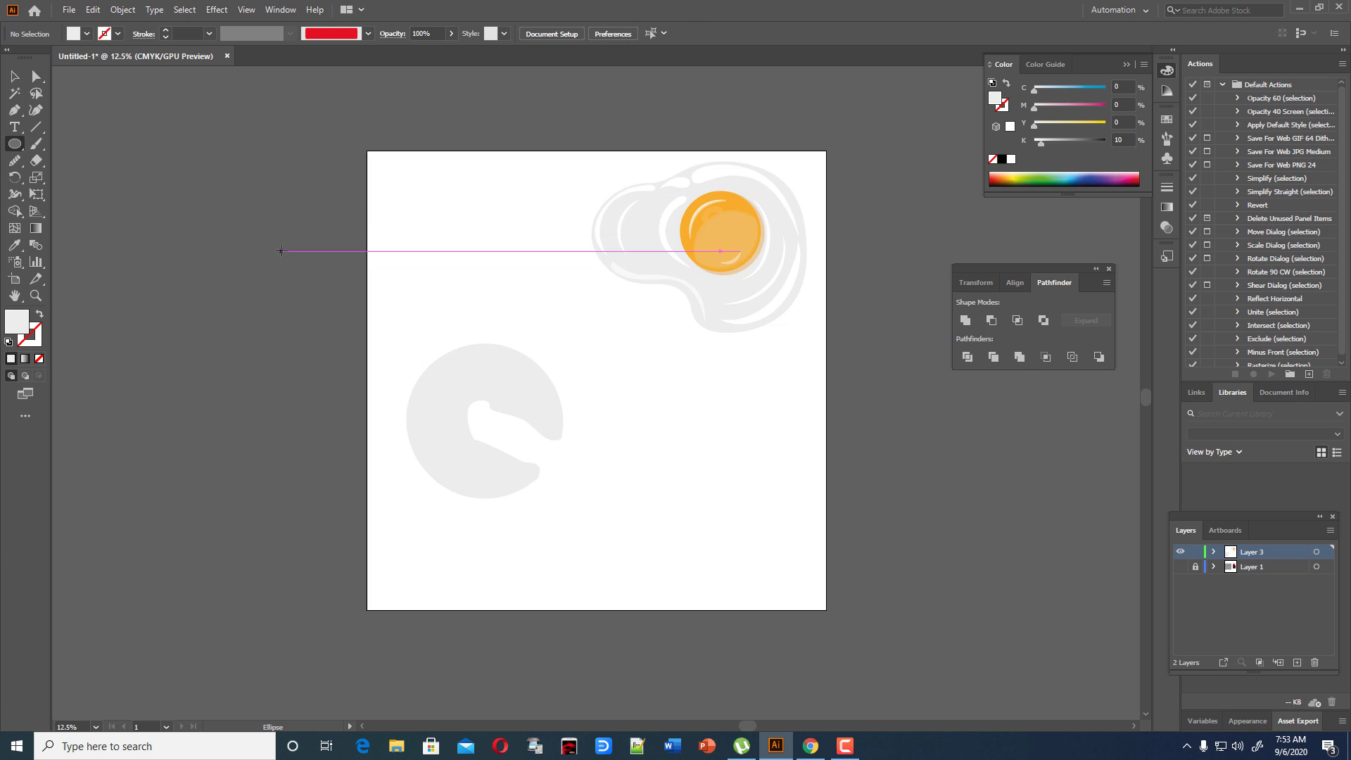
drag(283, 247, 550, 437)
key(v)
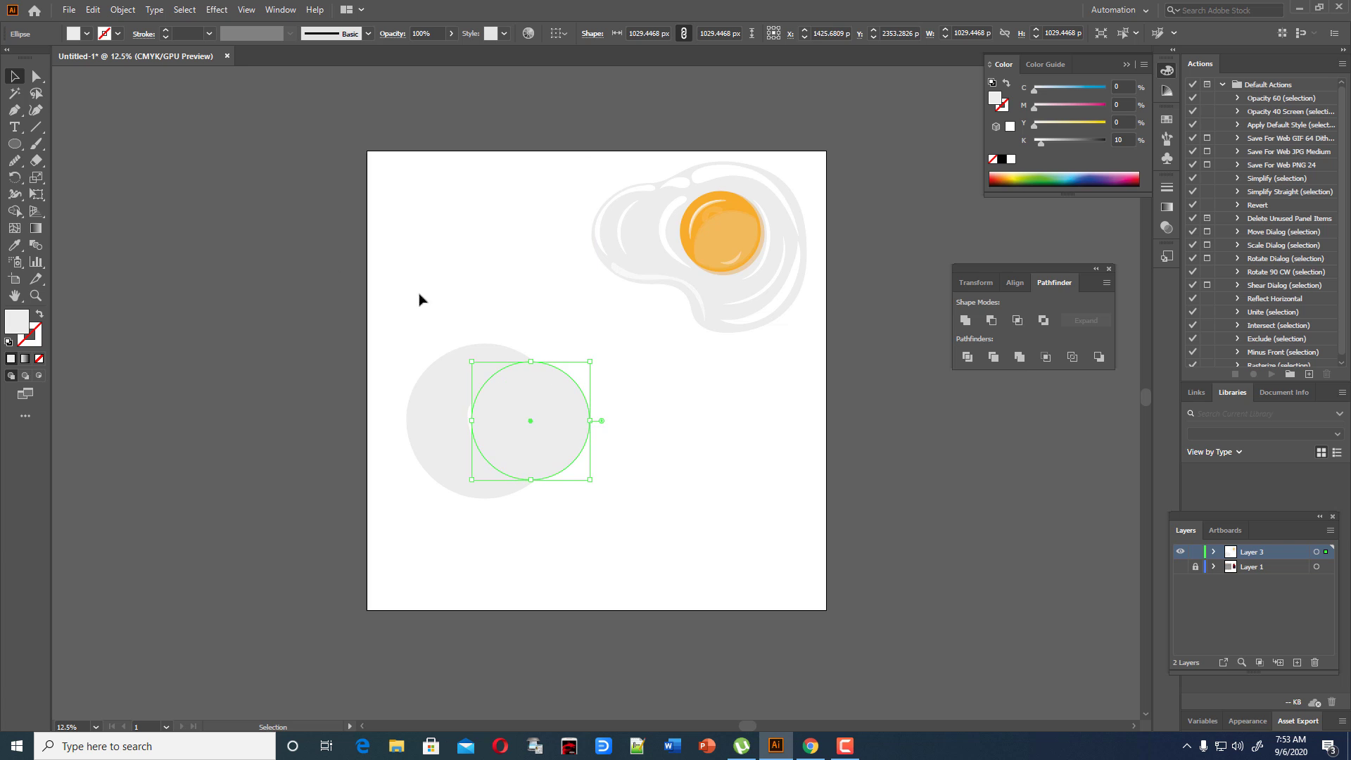
Sample the yolk highlight's pale tan color onto the new circle and raise the circle's opacity to 100%.
click(16, 244)
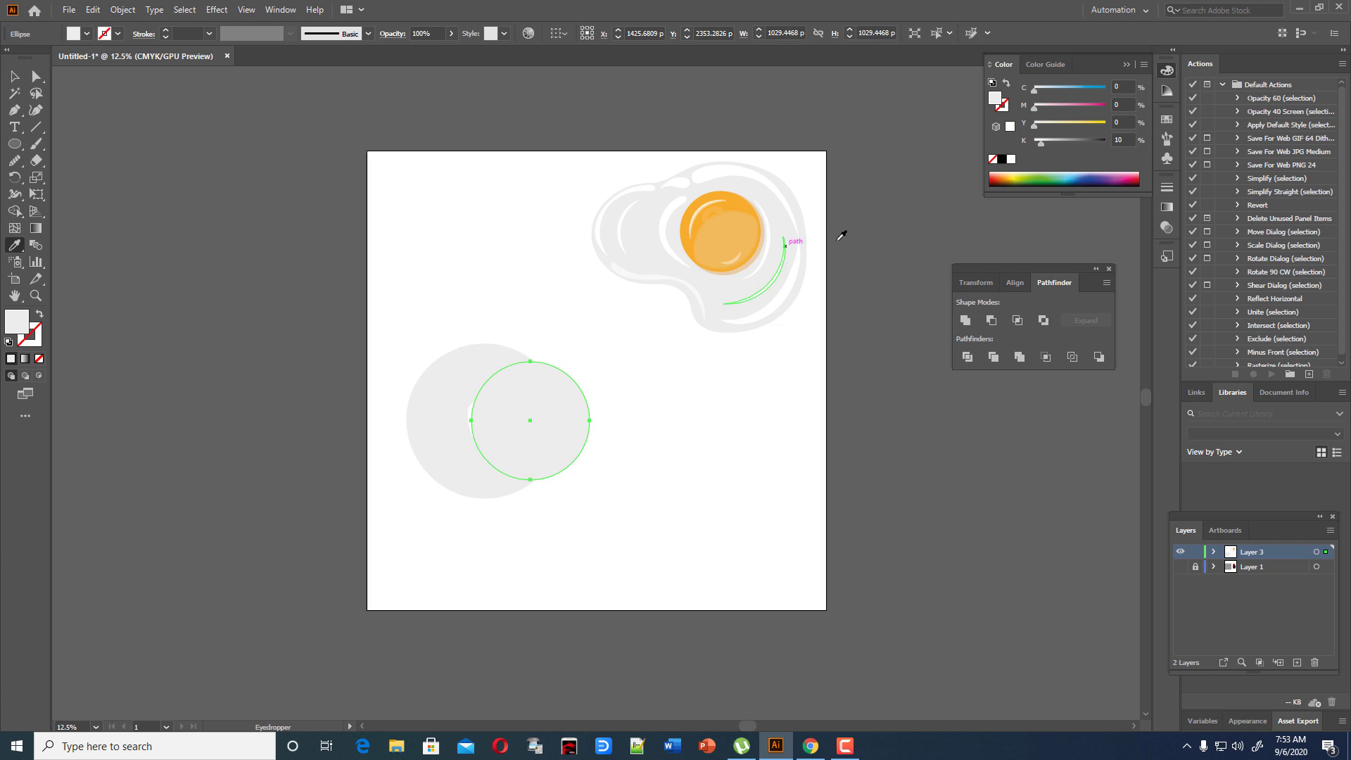
click(744, 213)
scroll(127, 207, down, 1)
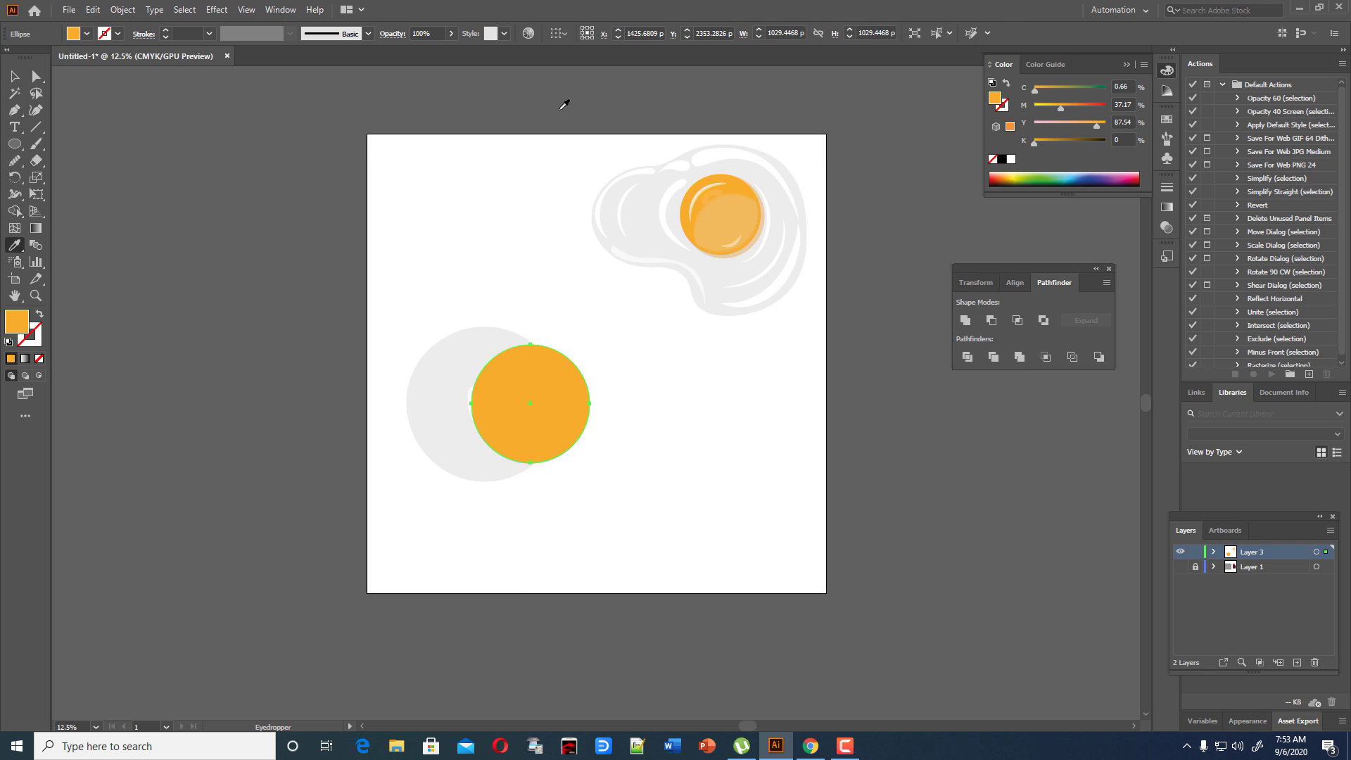
click(750, 213)
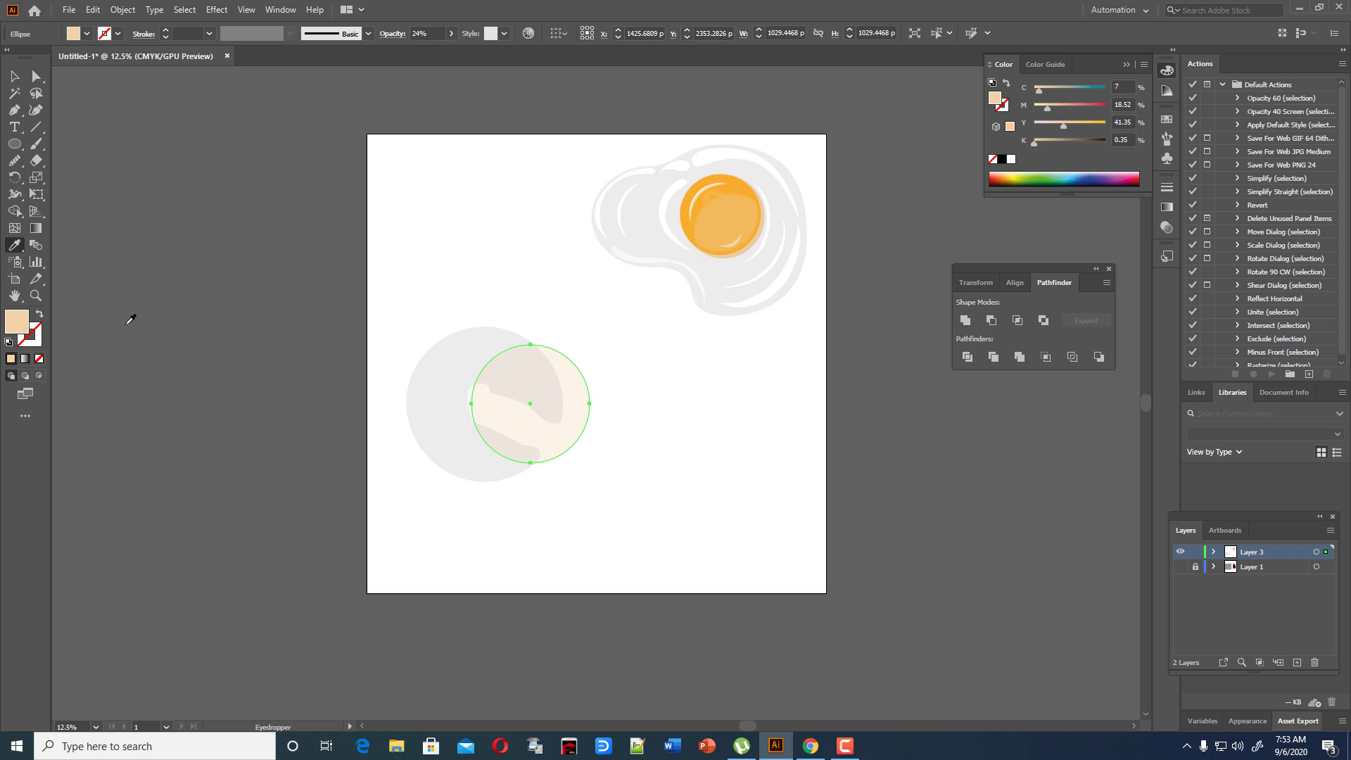
click(453, 33)
drag(413, 50, 454, 52)
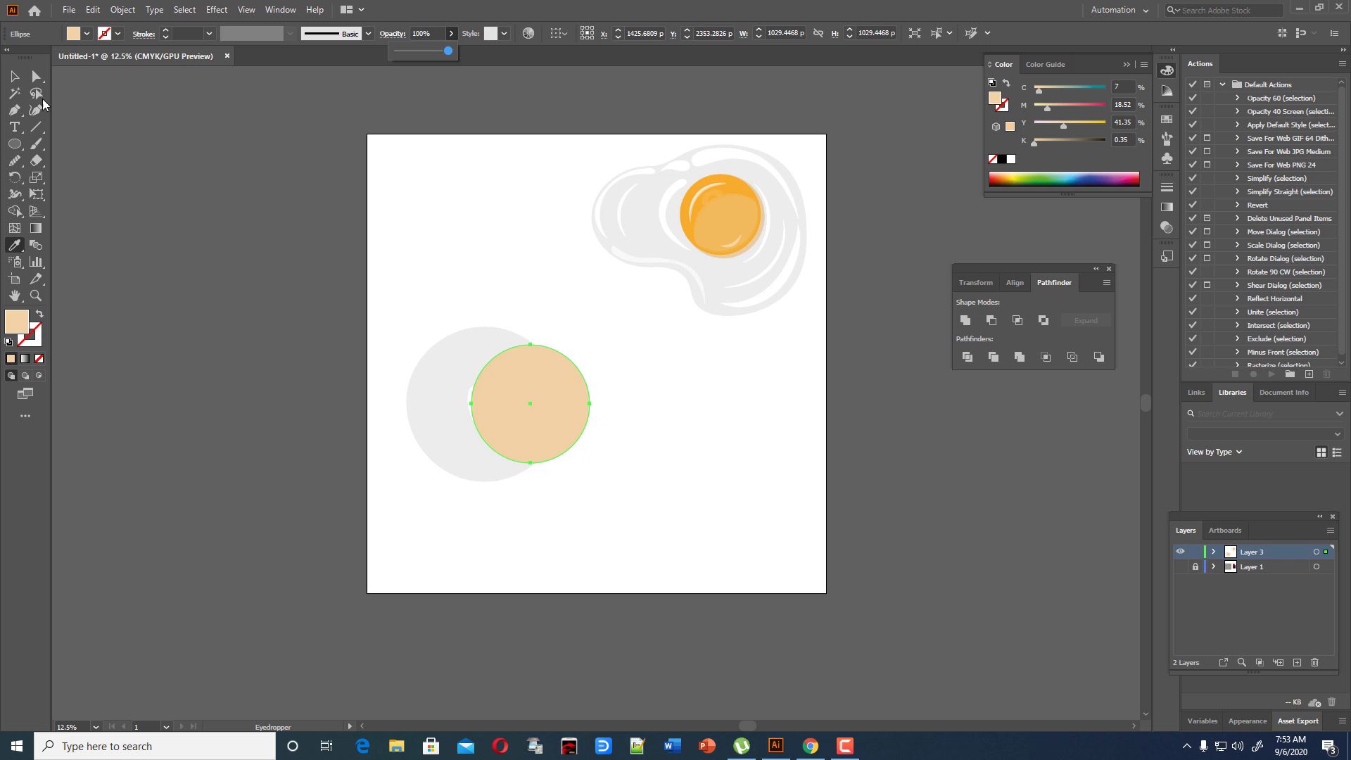
Deepen the circle's fill to a richer tan of about C 10.65, M 32.19, Y 64.37, K 1.48.
double_click(20, 330)
drag(549, 289, 590, 295)
click(824, 283)
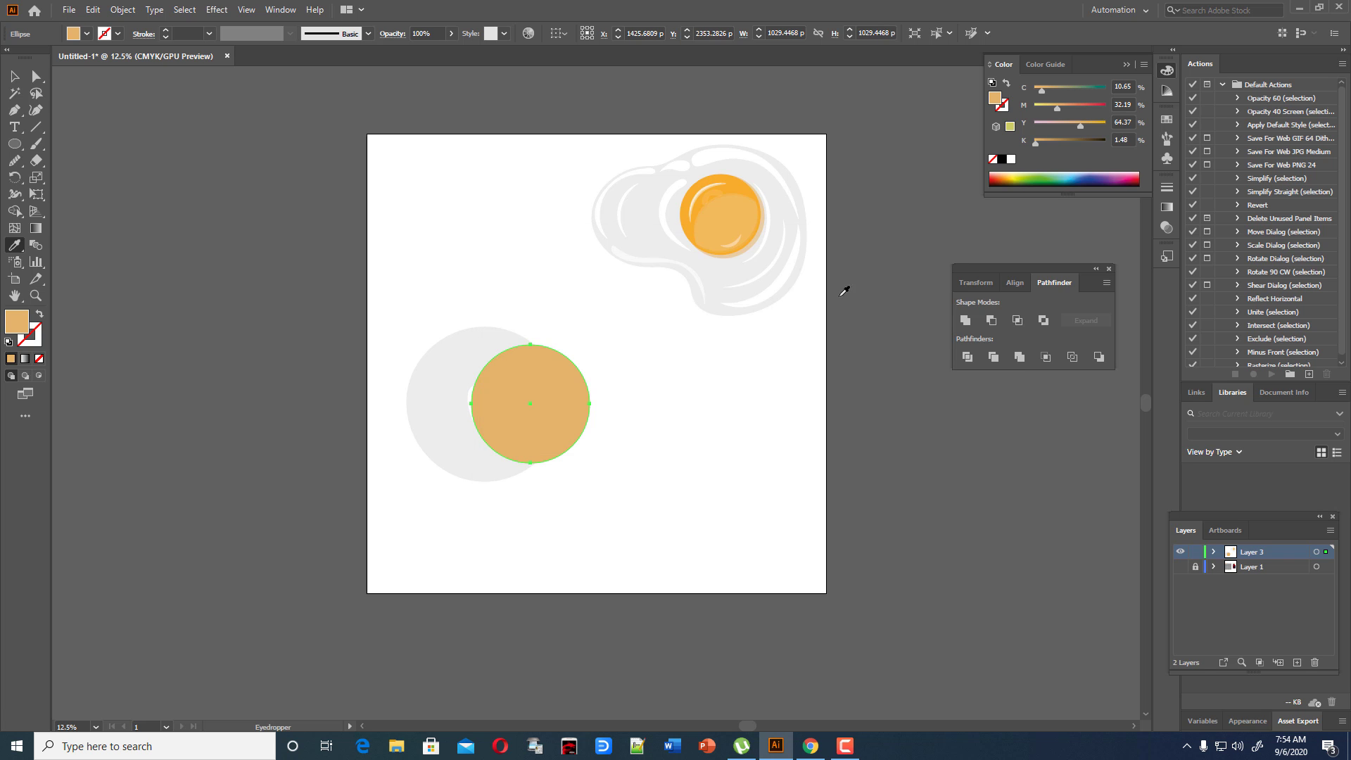
Send the tan circle behind the gray shape and place a copy of it overlapping toward the lower left.
click(17, 79)
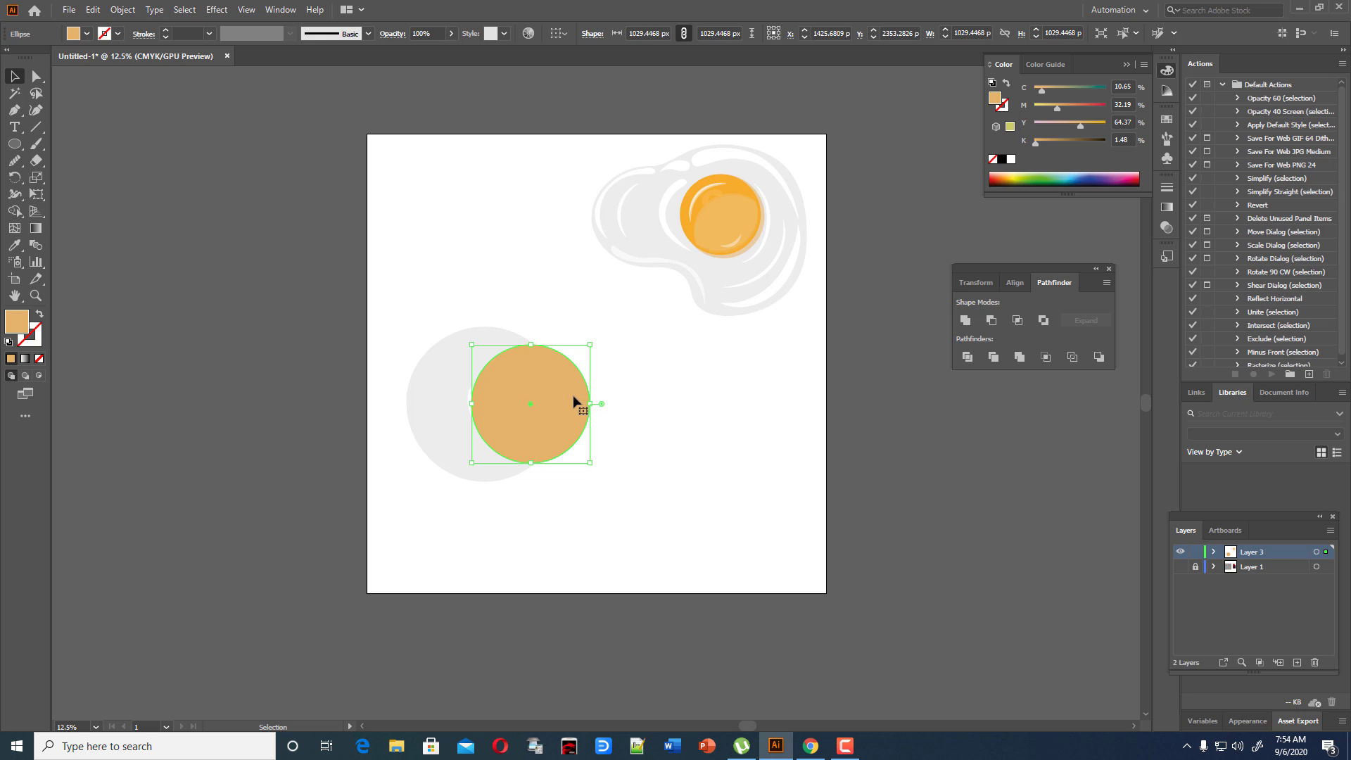
key(a)
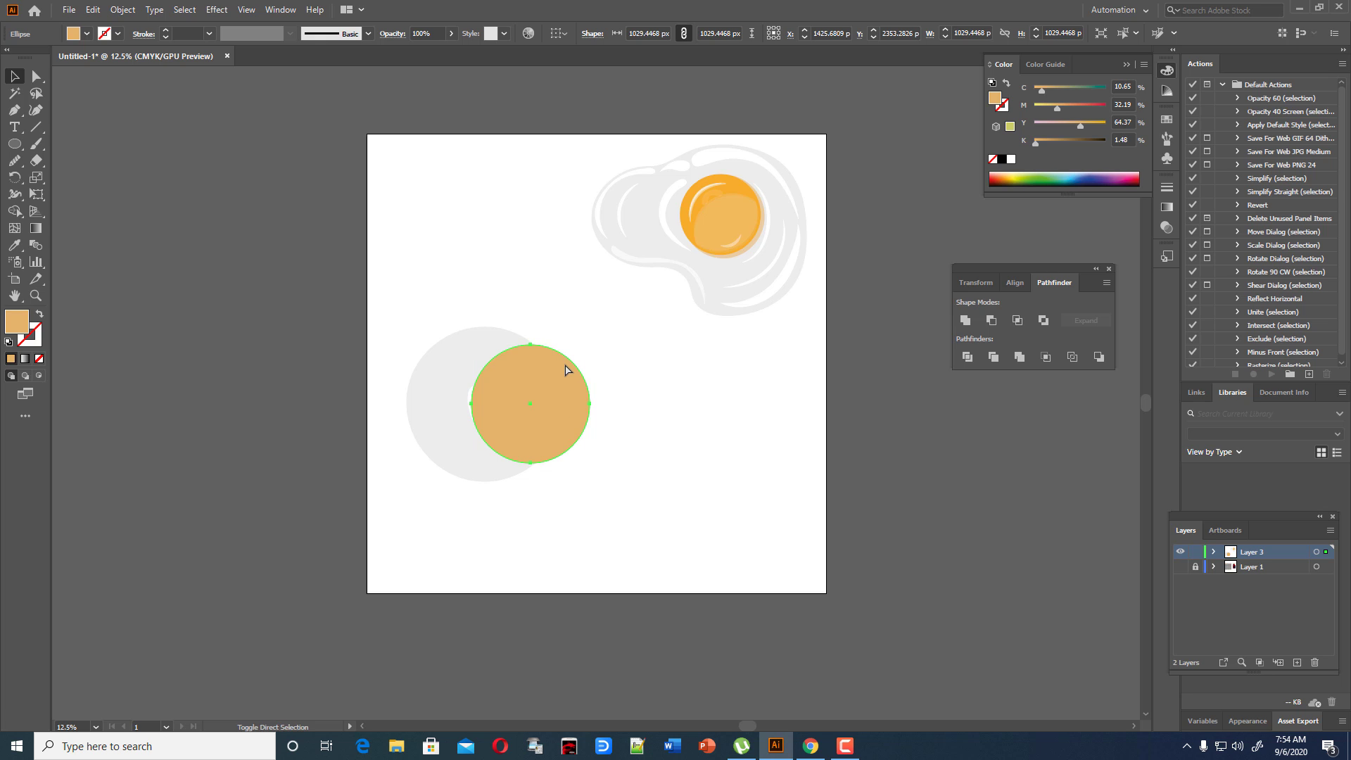
key(ctrl+bracketleft)
drag(565, 444, 518, 489)
Move the gray cut-out shape off the artboard to the blank area at its left, clear of the tan circles.
click(531, 383)
double_click(530, 383)
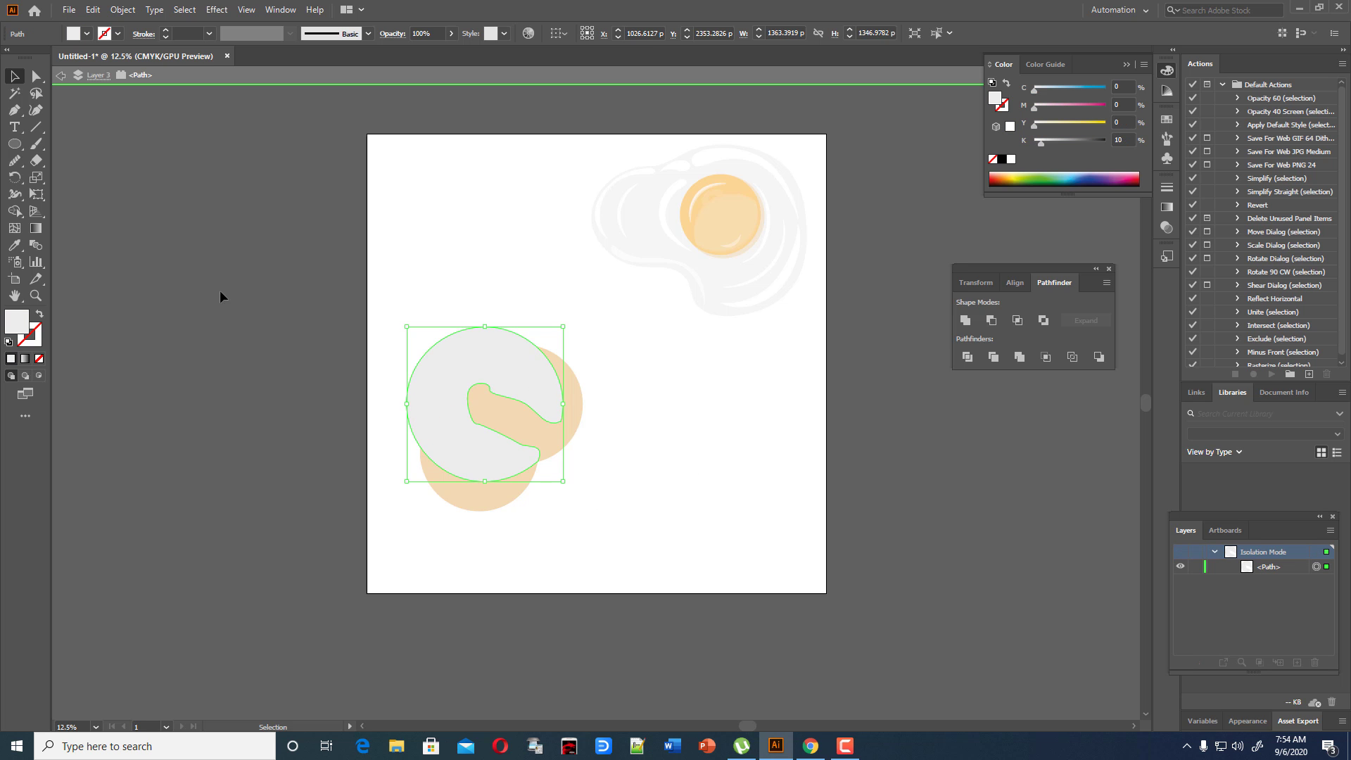
double_click(662, 410)
drag(555, 387, 265, 299)
Unite the two overlapping tan circles into one shape and deselect it.
click(695, 506)
drag(432, 331, 748, 580)
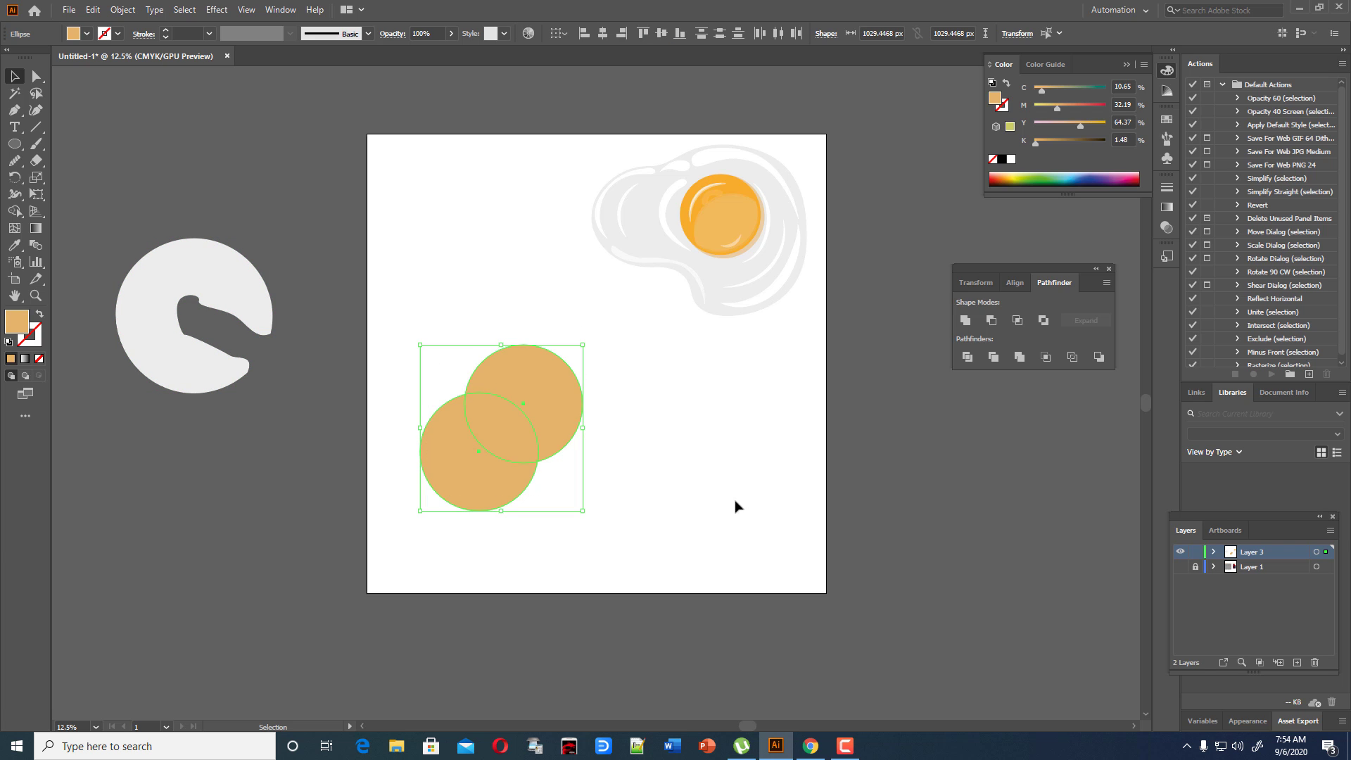
click(965, 320)
click(712, 484)
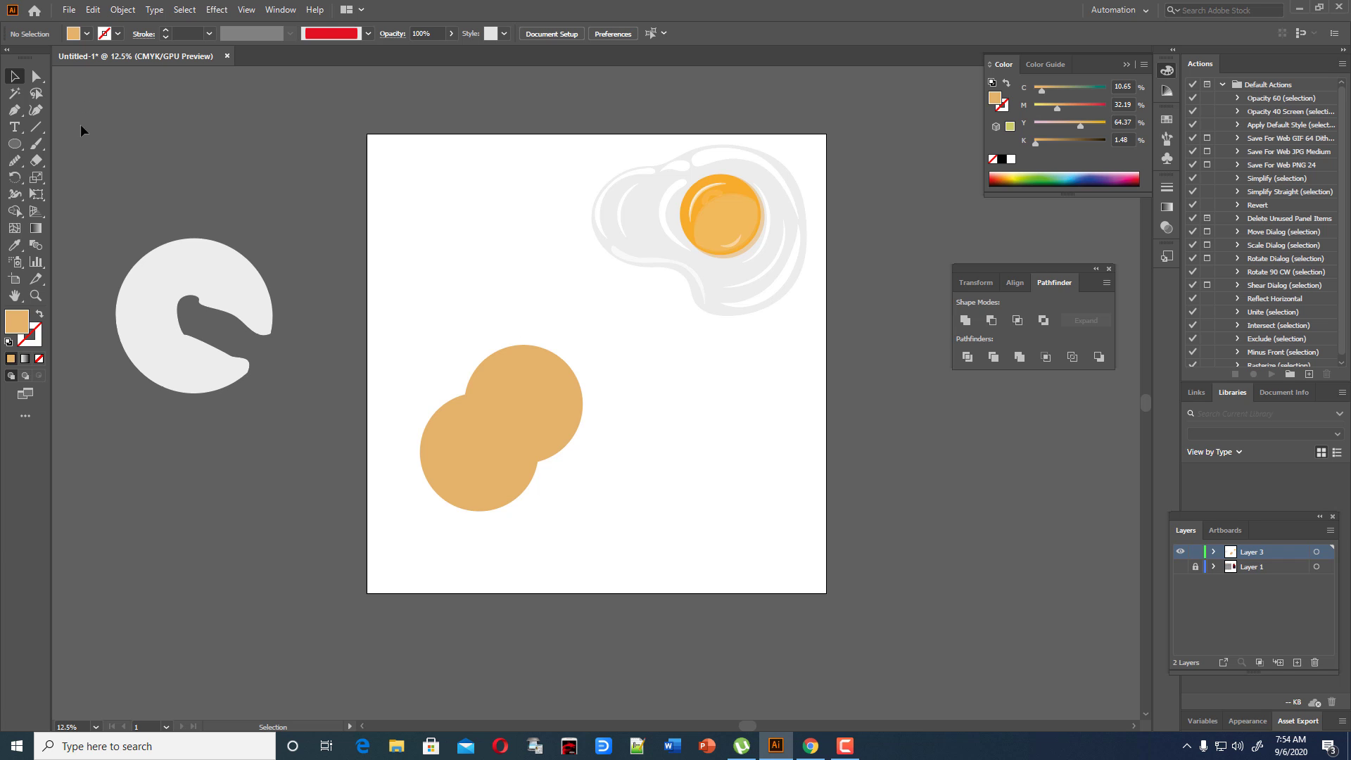
click(35, 76)
click(551, 461)
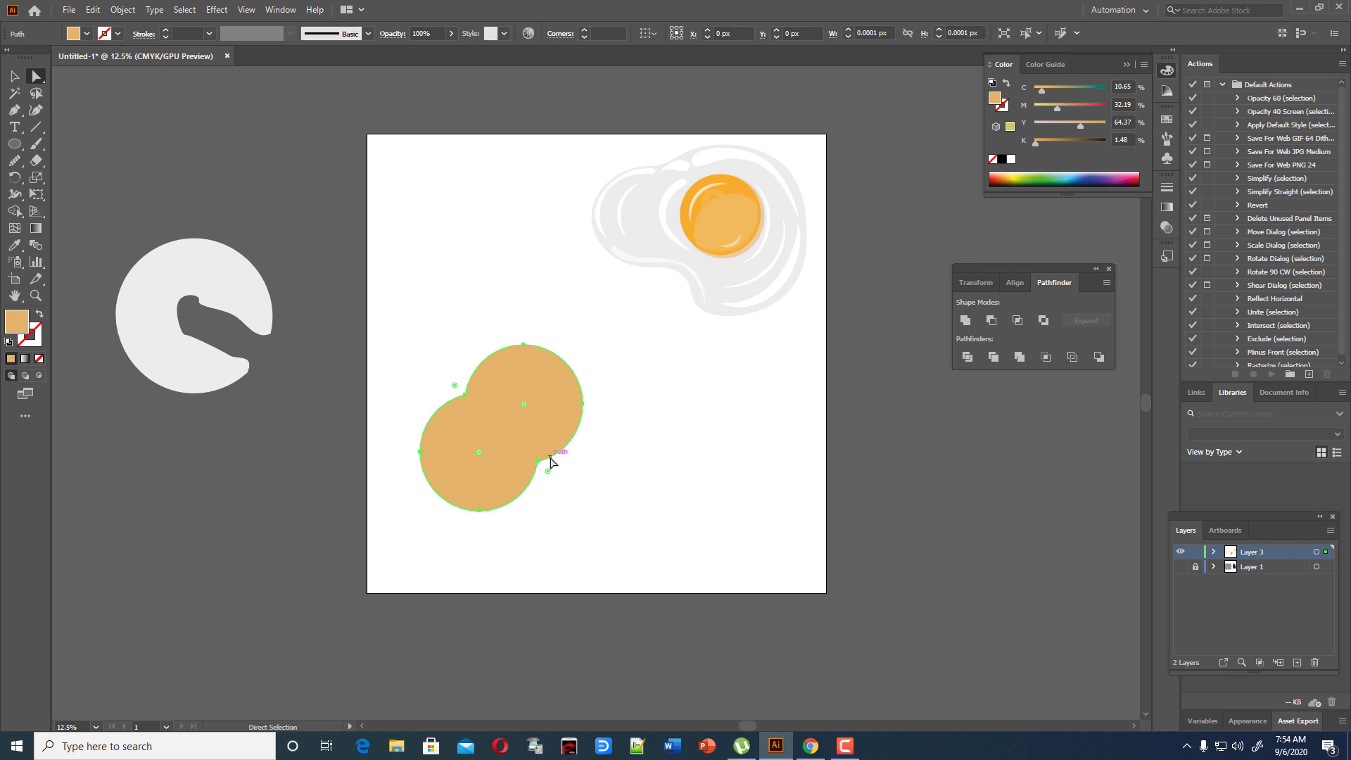
click(658, 485)
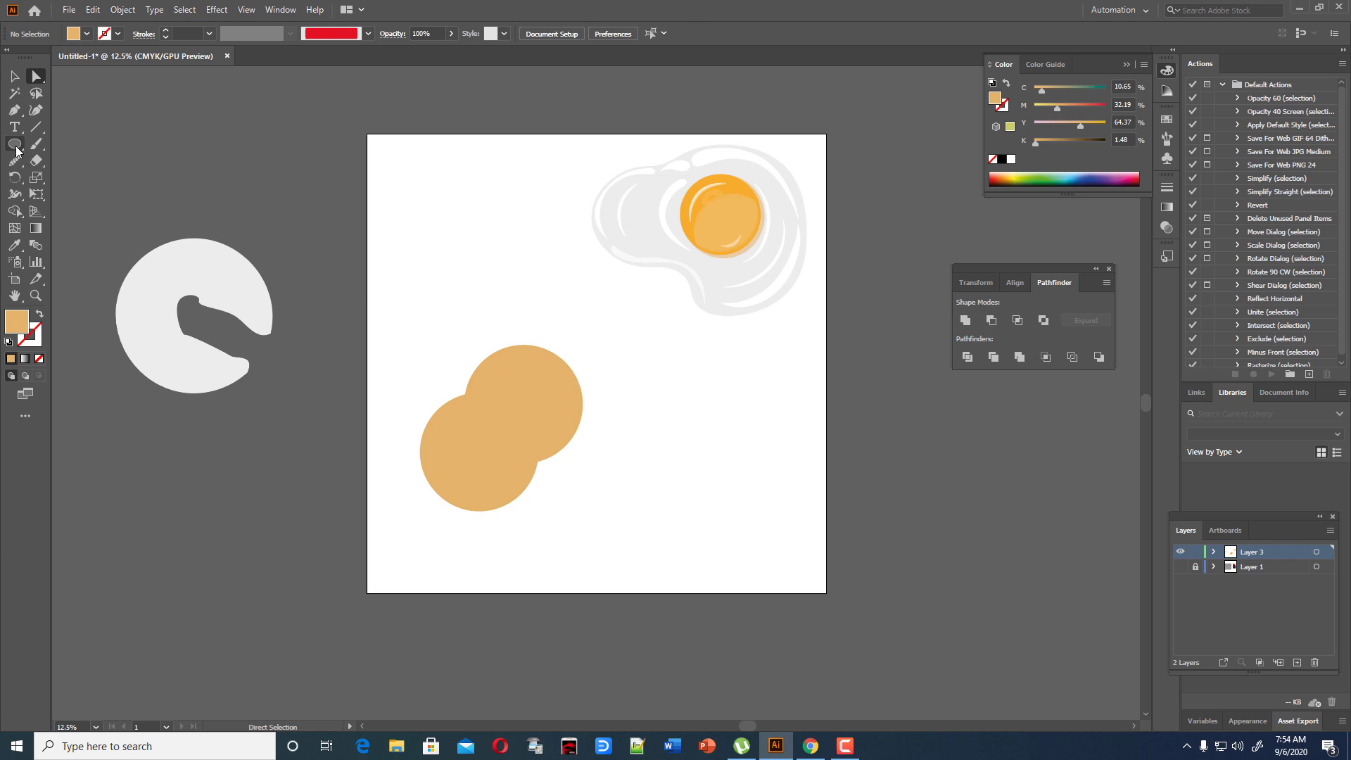
Draw a circle over the tan shape's upper lobe and enlarge it to about 1400 px in diameter.
drag(14, 144, 56, 178)
mouse_move(470, 327)
mouse_down()
mouse_move(625, 470)
mouse_move(611, 460)
mouse_up()
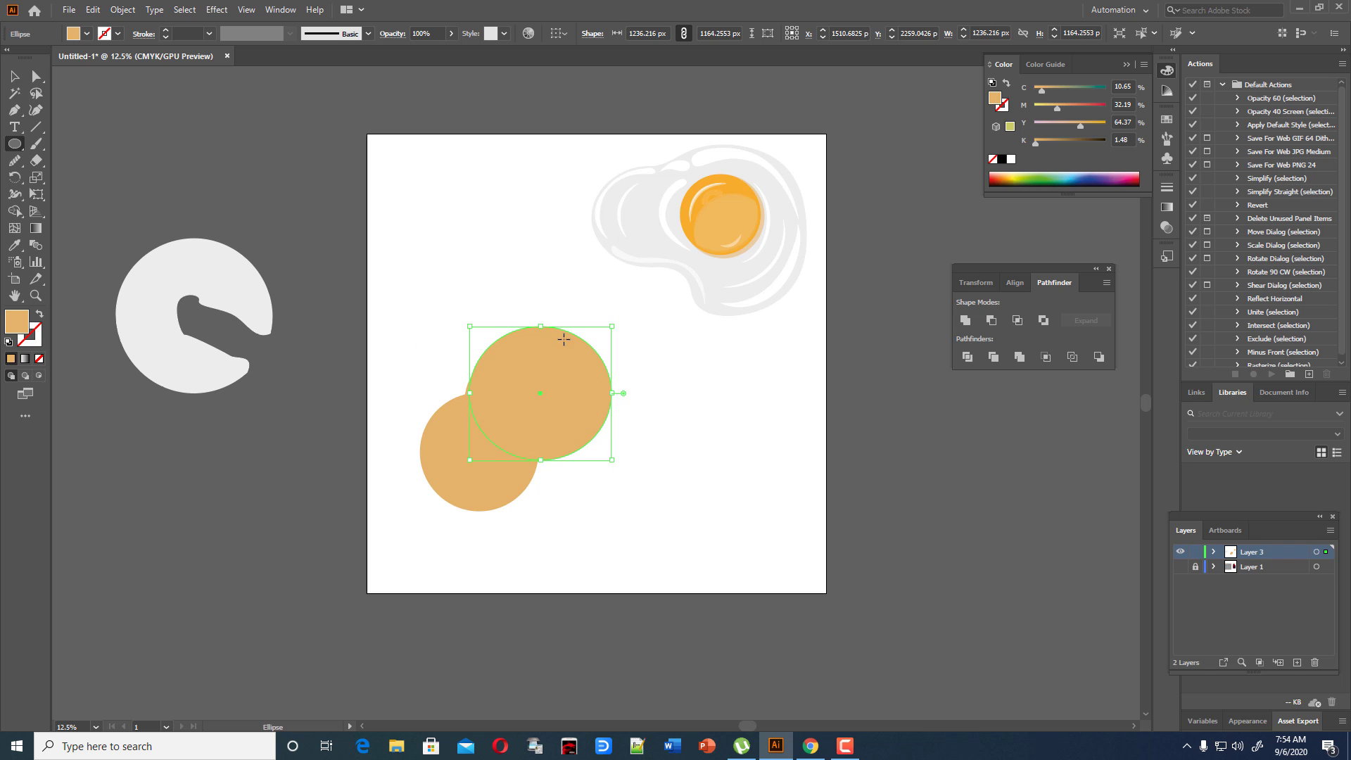
drag(612, 327, 613, 315)
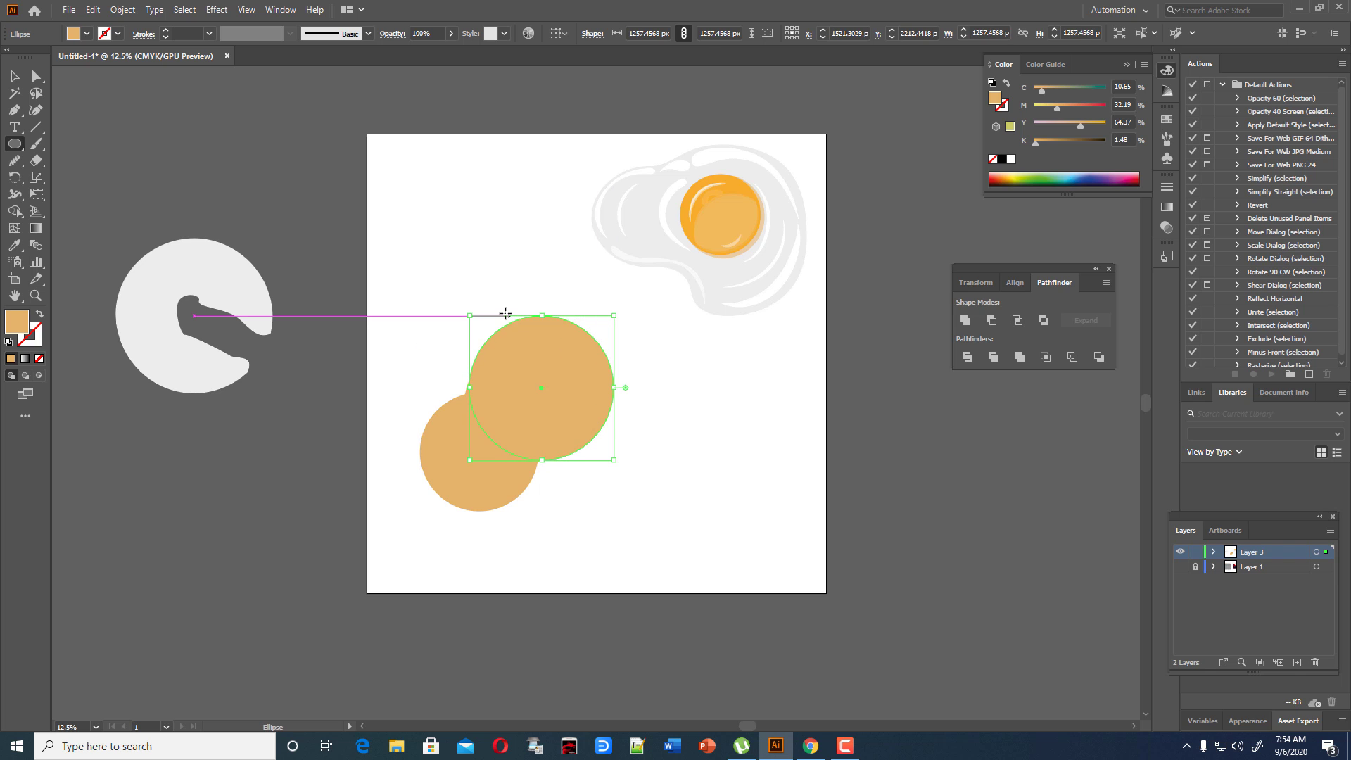
drag(469, 315, 453, 298)
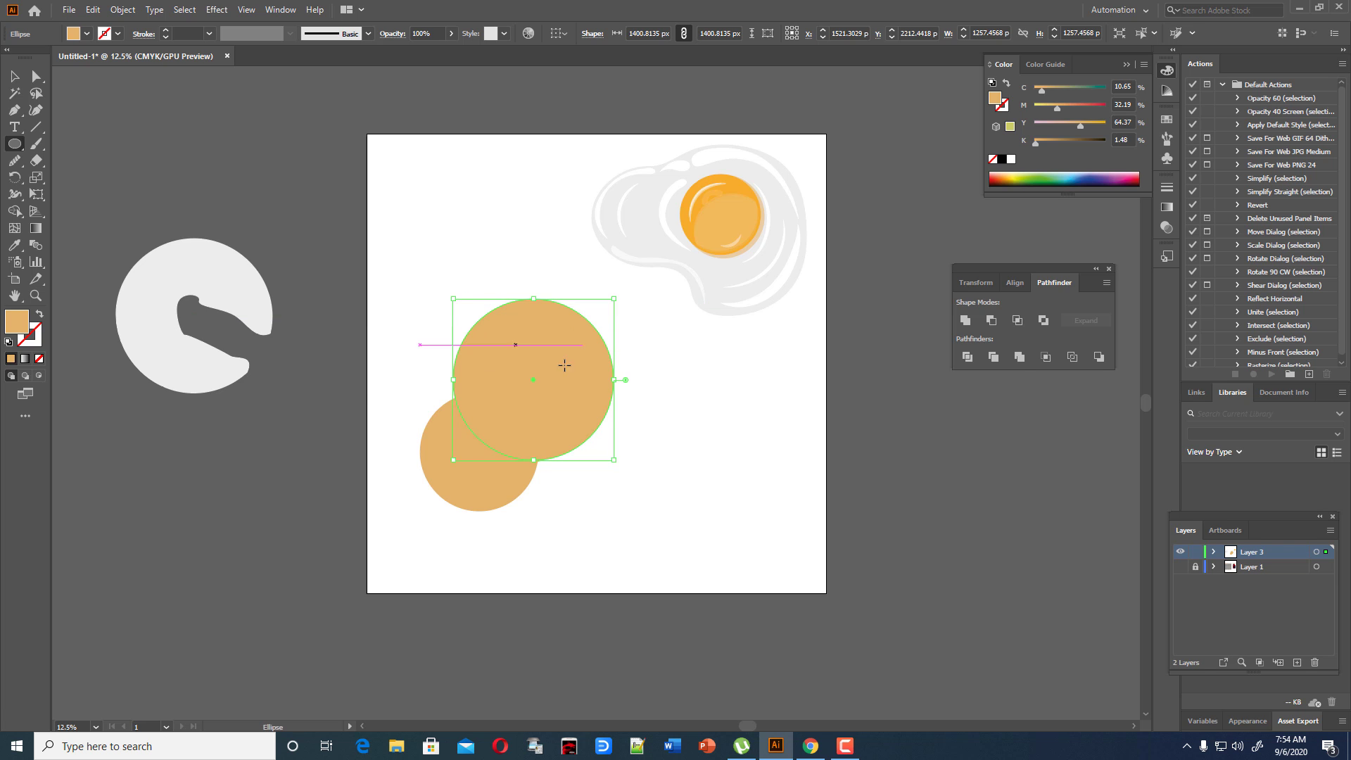
Unite the large circle with the tan shape beneath it and deselect.
click(19, 79)
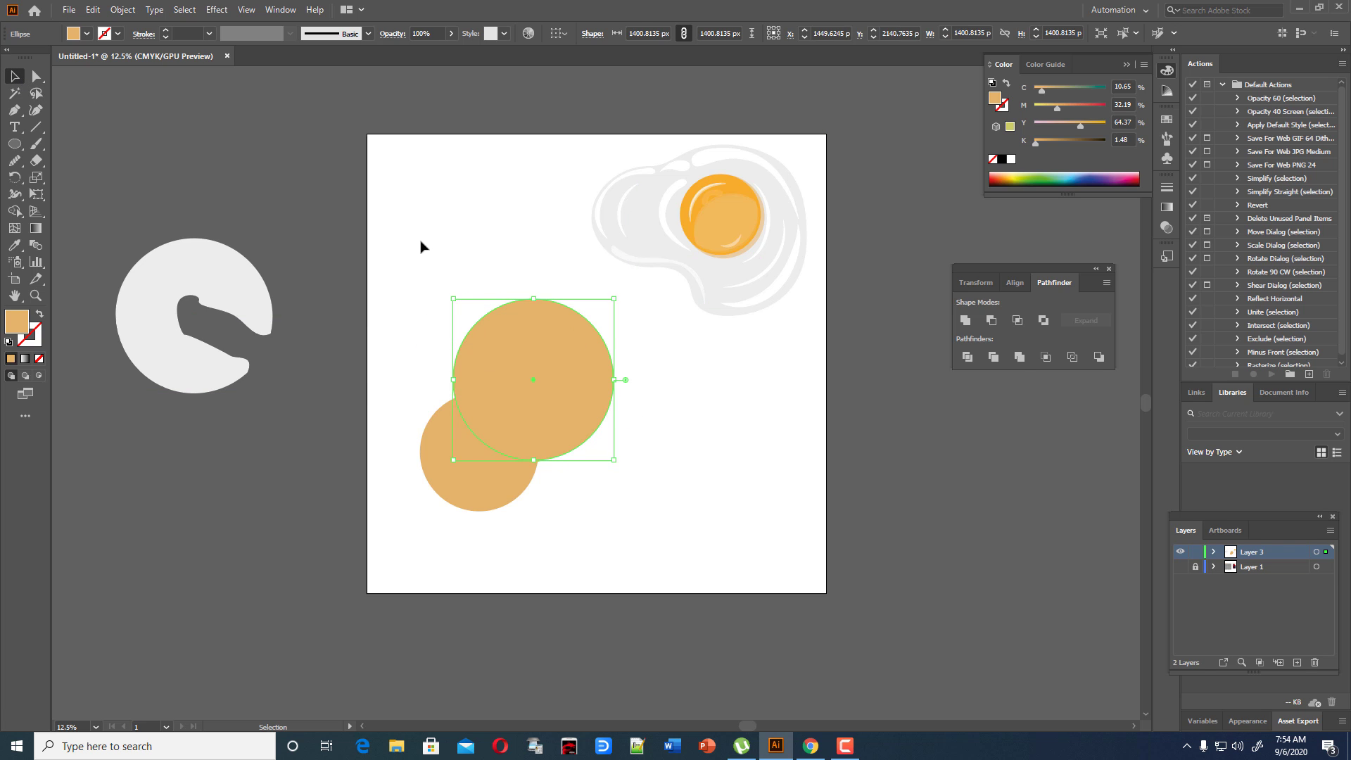
drag(398, 377, 571, 524)
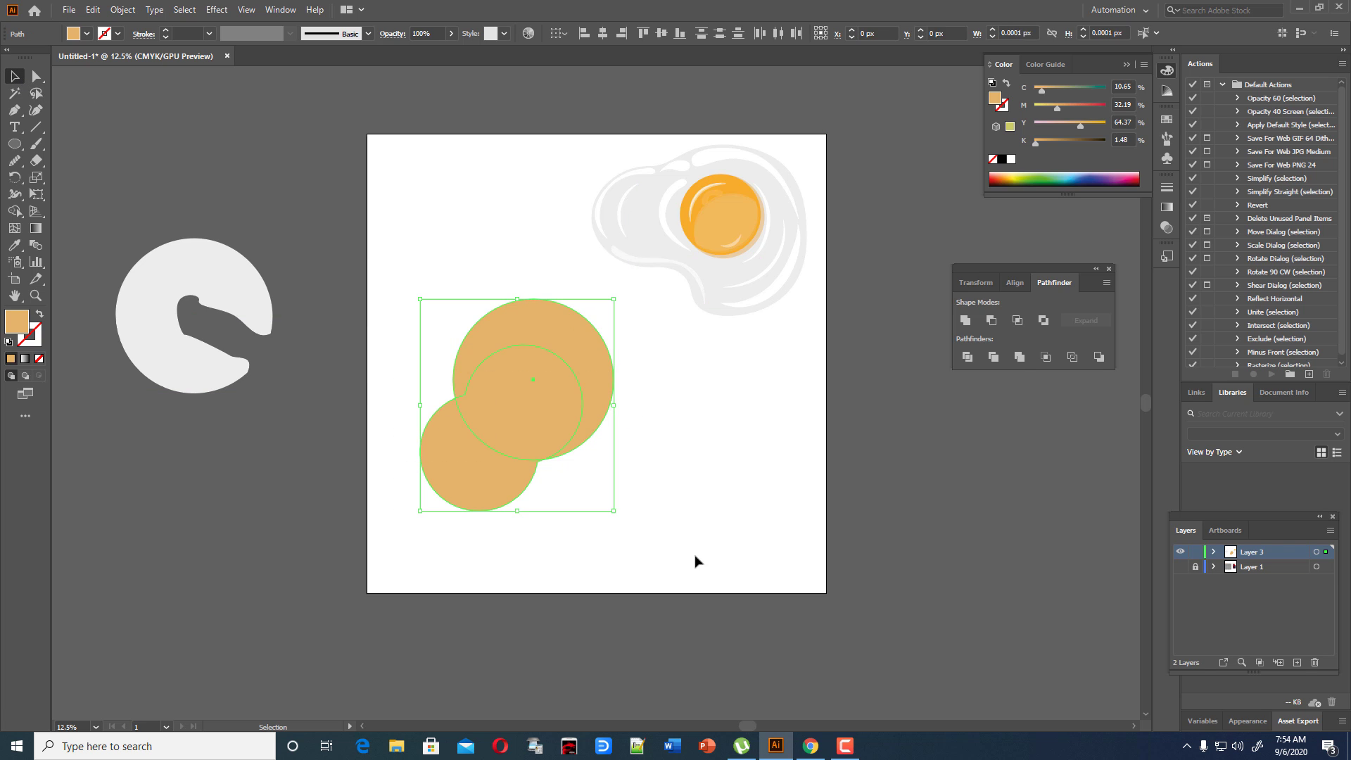
click(972, 319)
click(690, 458)
Round the inner corner on the tan shape's left side where the two lobes meet.
click(531, 453)
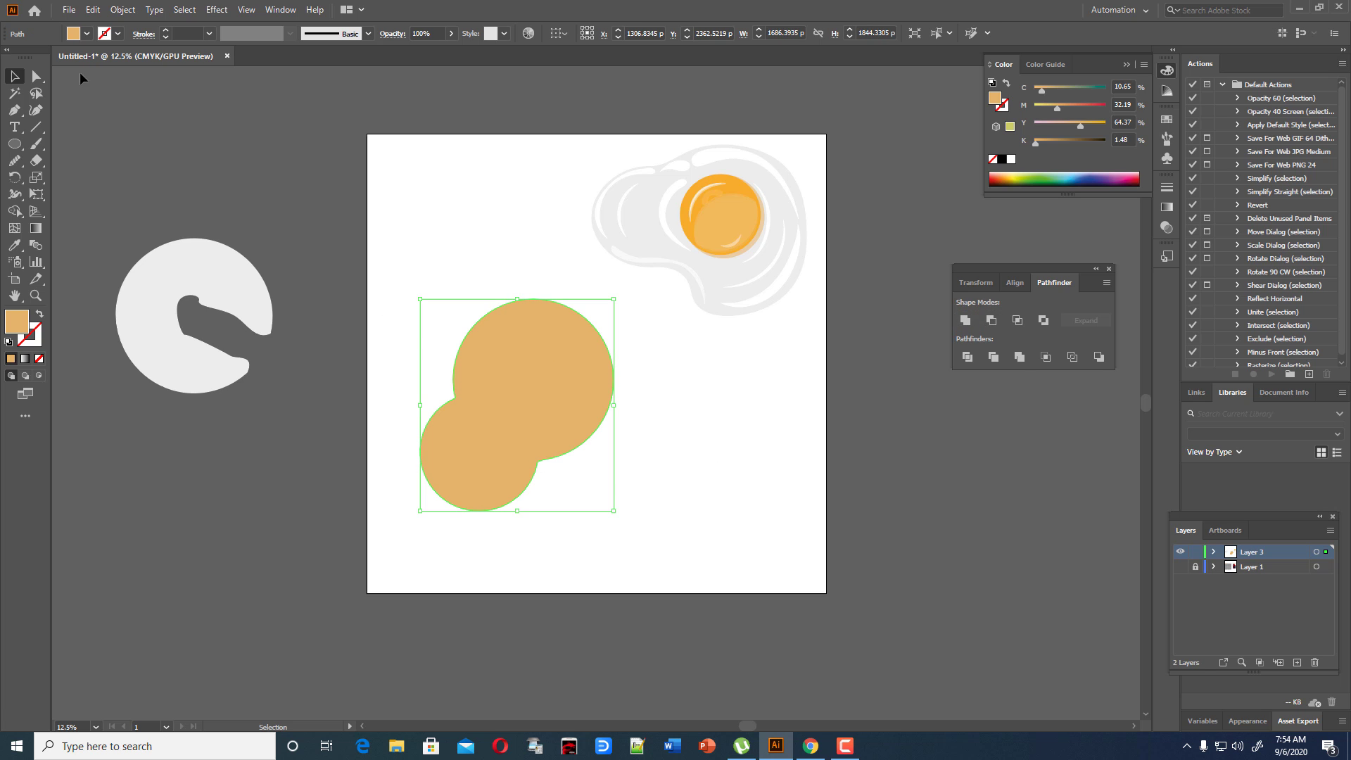
key(a)
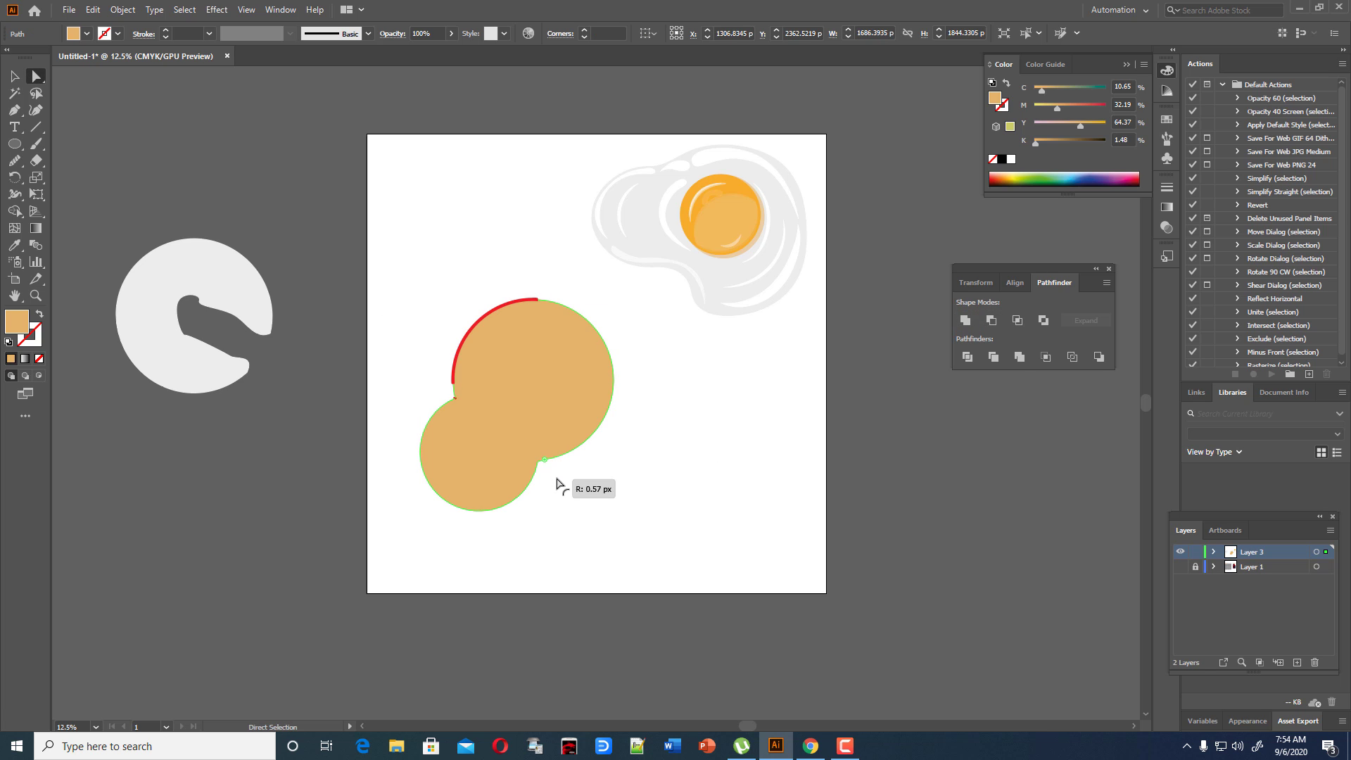
click(449, 384)
drag(442, 392, 395, 359)
click(689, 532)
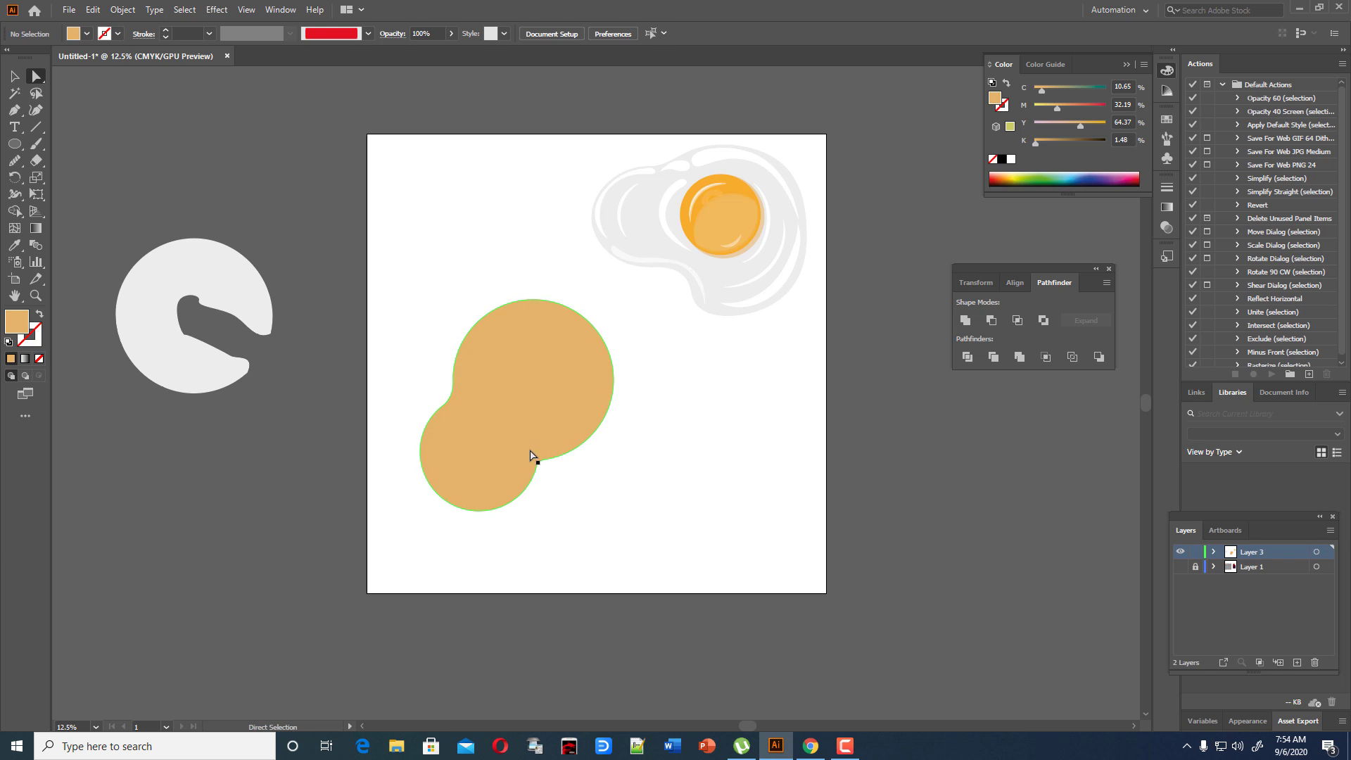
Shift the tan shape slightly up and right, and adjust the anchor points around its lower-right notch.
mouse_move(522, 438)
mouse_down()
mouse_move(601, 501)
mouse_move(532, 424)
mouse_up()
click(684, 529)
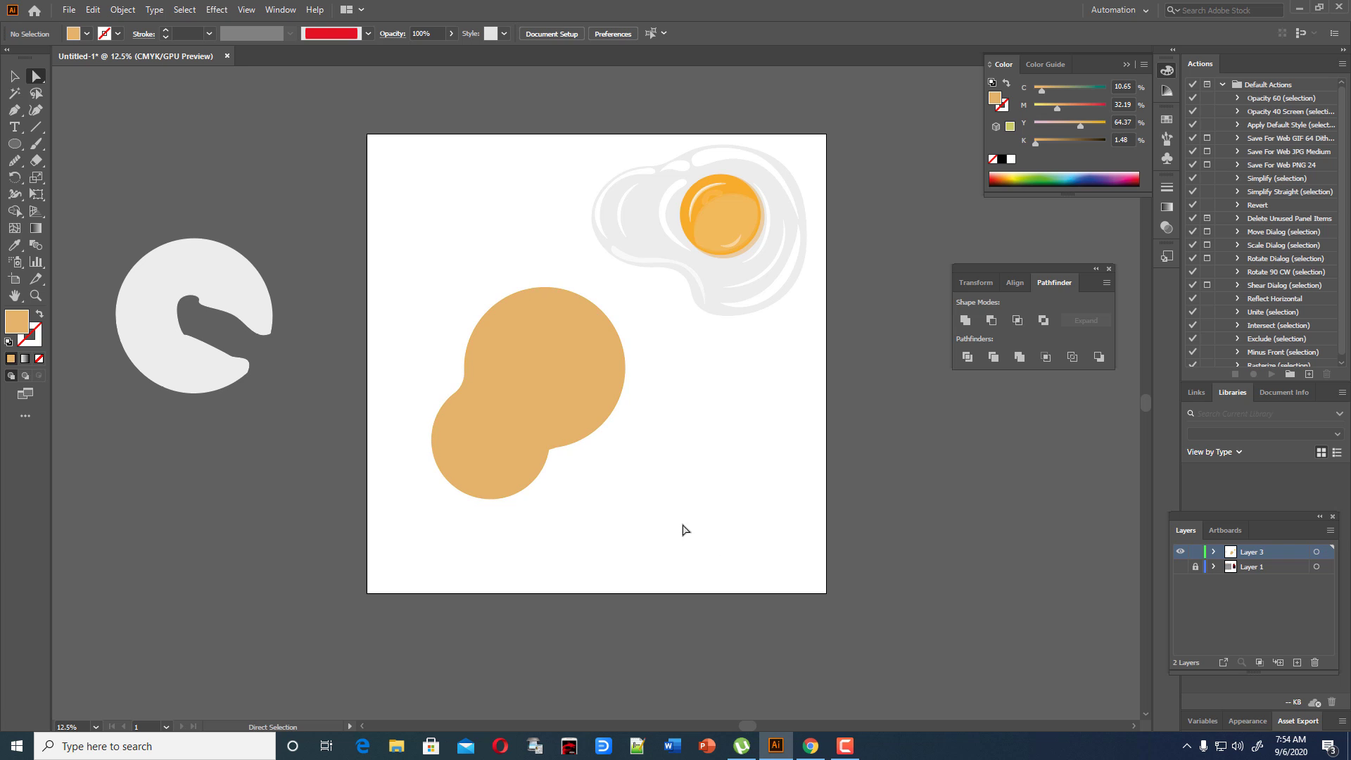
drag(618, 462, 587, 498)
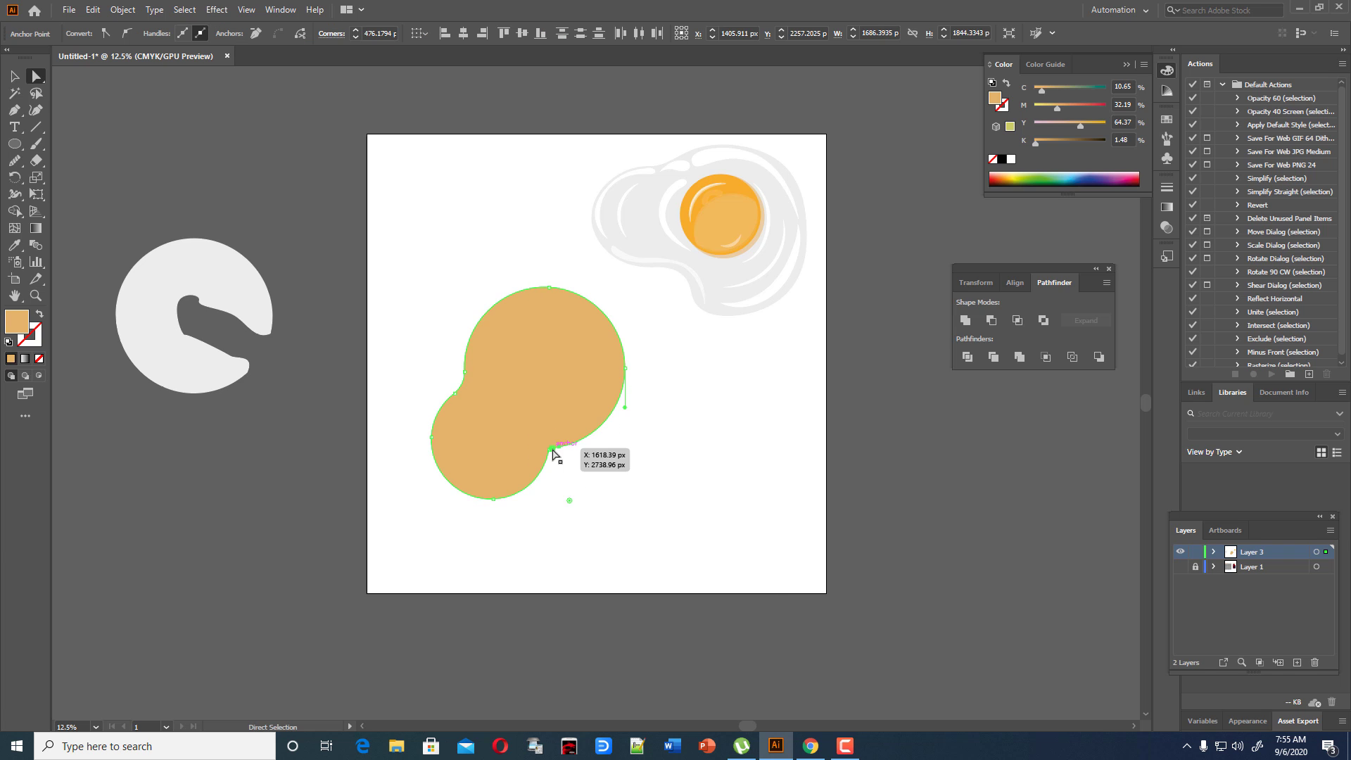
drag(554, 450, 555, 459)
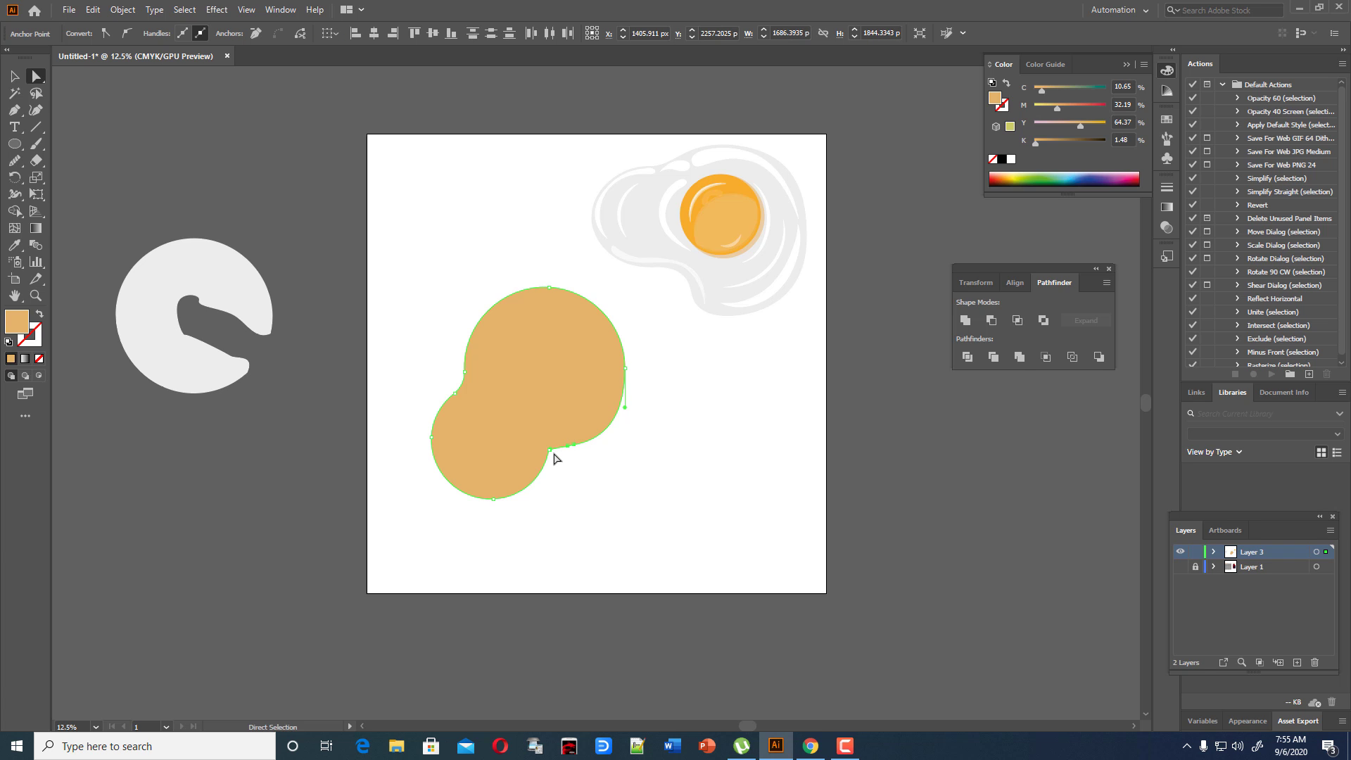
click(550, 450)
drag(550, 456, 561, 456)
Soften the tan shape's lower-right notch with the Smooth tool.
click(36, 109)
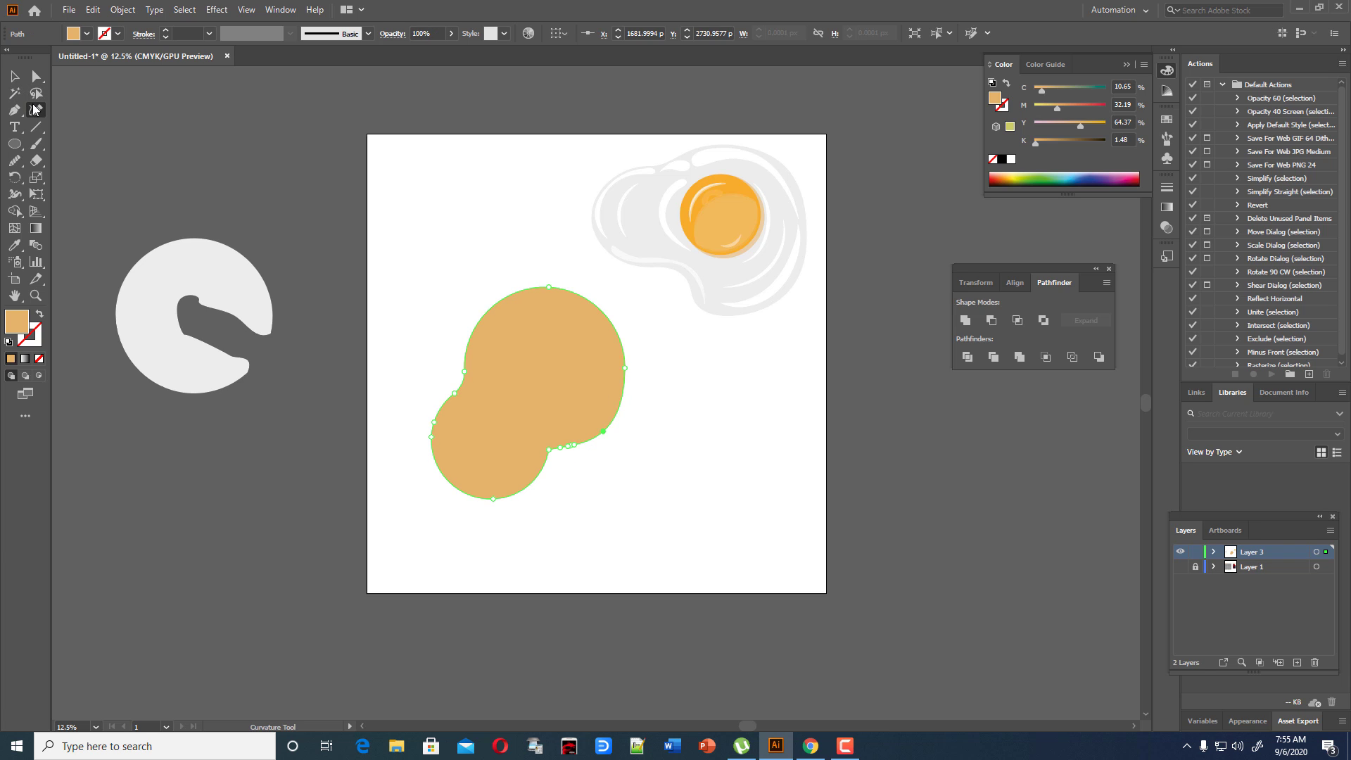
click(14, 164)
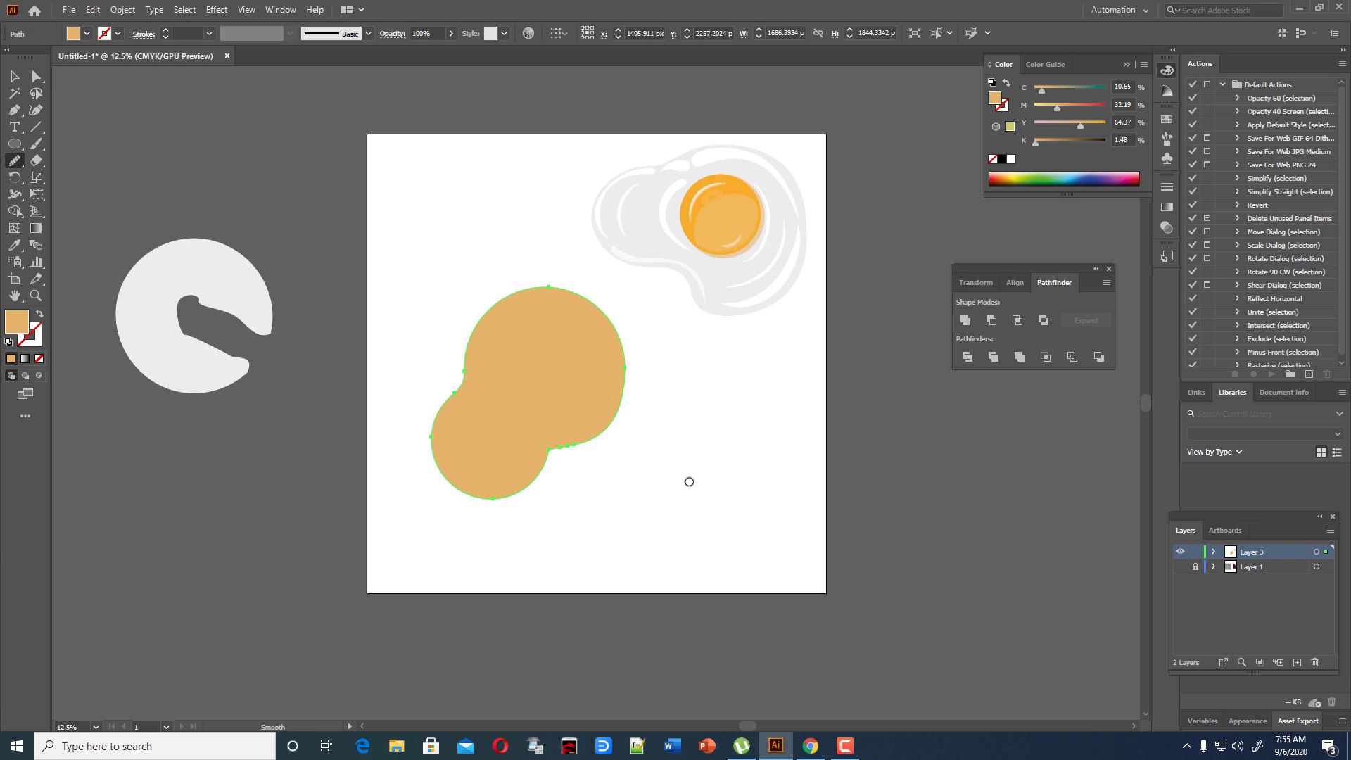
drag(546, 451, 561, 446)
Reshape the tan shape's notches and lower lobe with the Curvature tool into a slightly larger, flowing outline, and deselect.
click(36, 110)
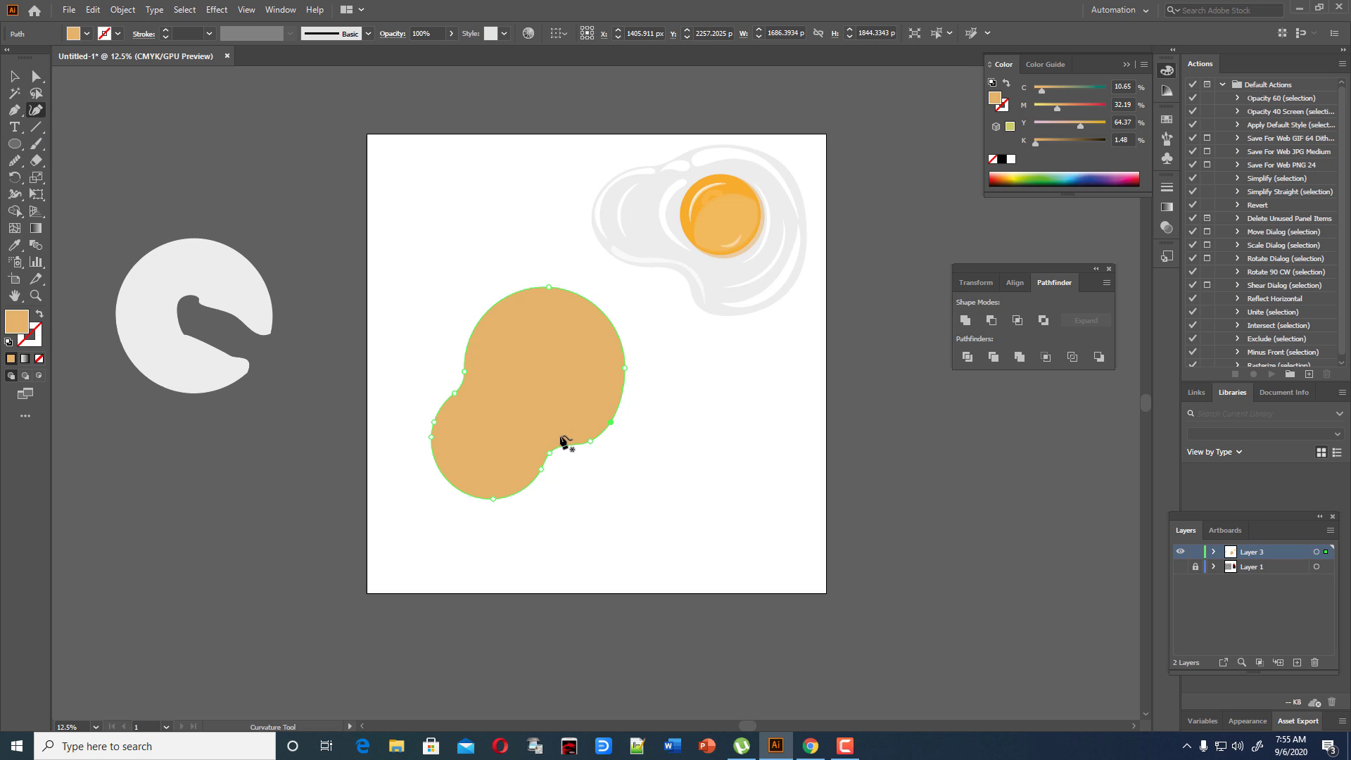
drag(550, 453, 534, 482)
click(464, 499)
drag(427, 440, 425, 443)
drag(464, 499, 460, 504)
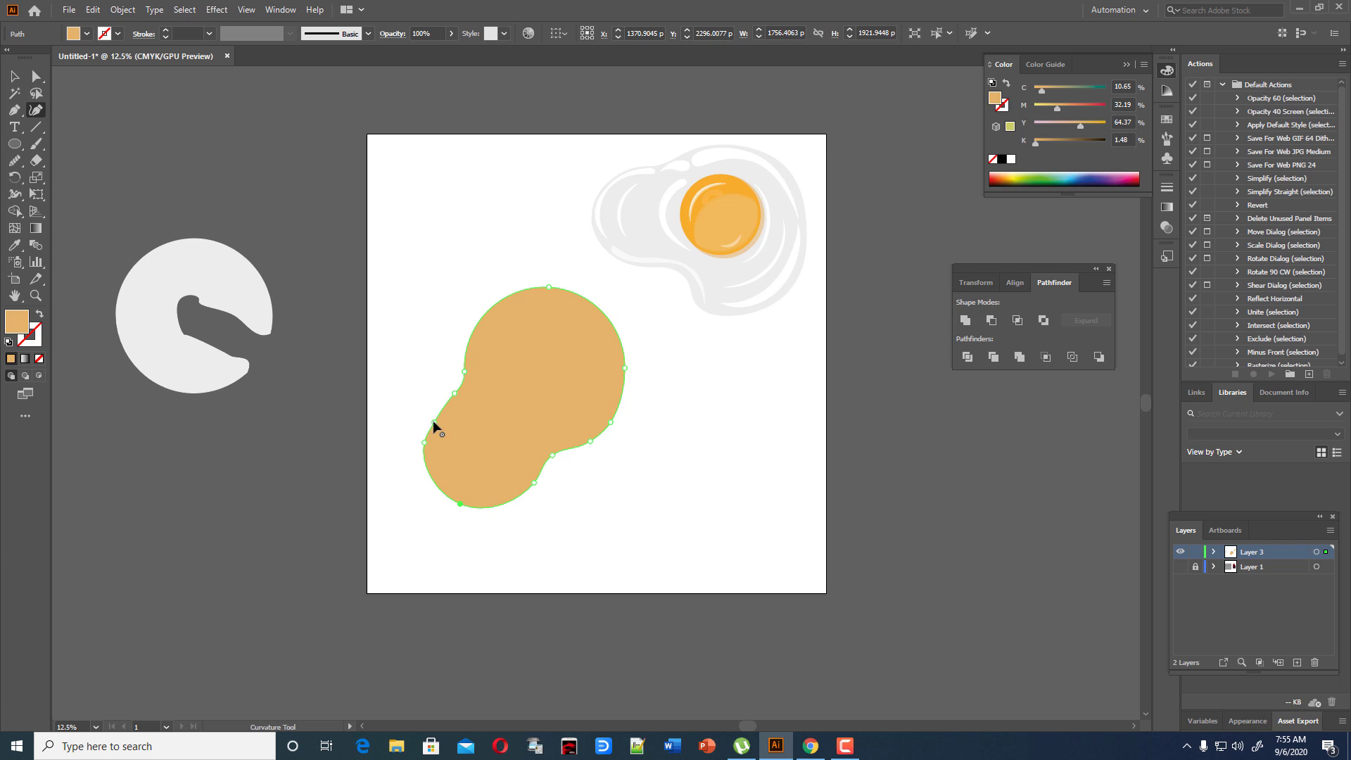
drag(434, 422, 431, 416)
click(454, 392)
drag(421, 449, 419, 447)
click(15, 77)
click(102, 95)
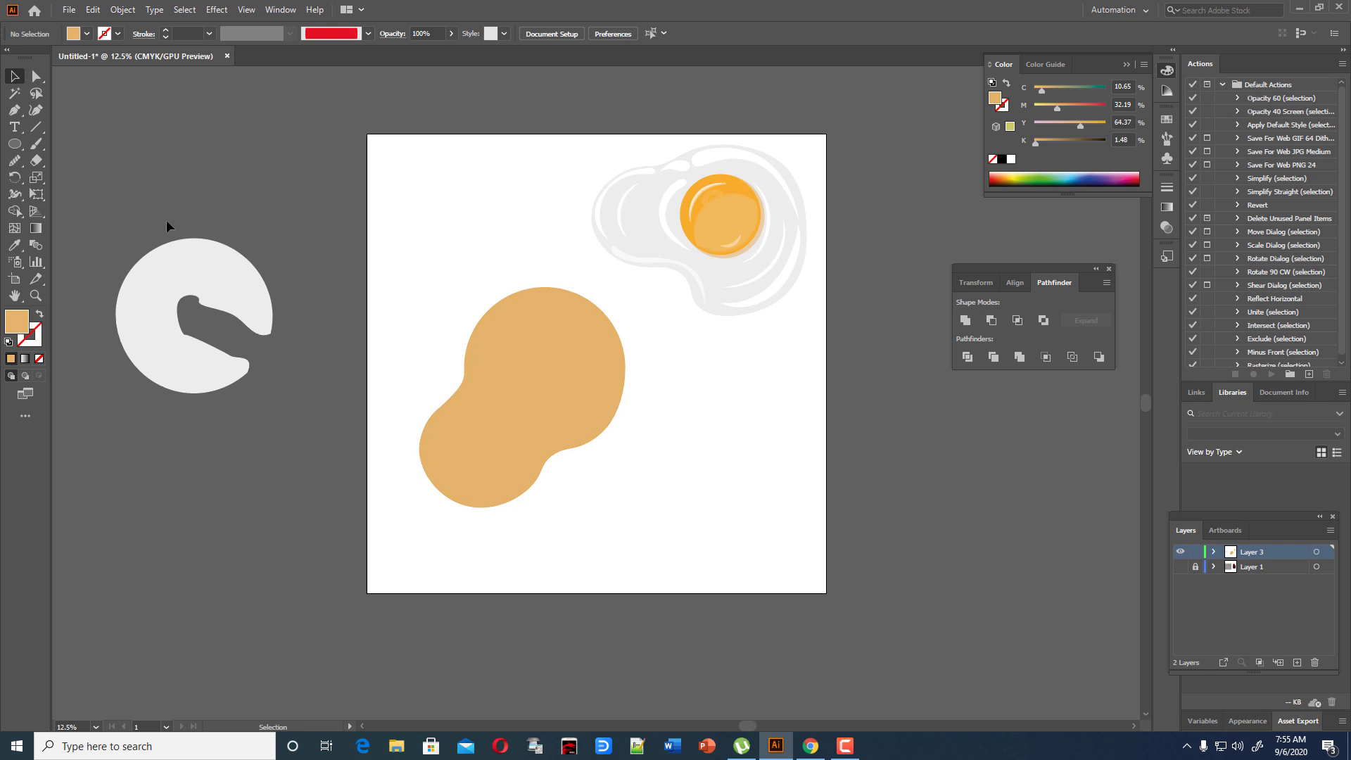
Move the gray cut-out shape back over the tan shape's left part, bring it to the front, and deselect.
drag(206, 288, 493, 339)
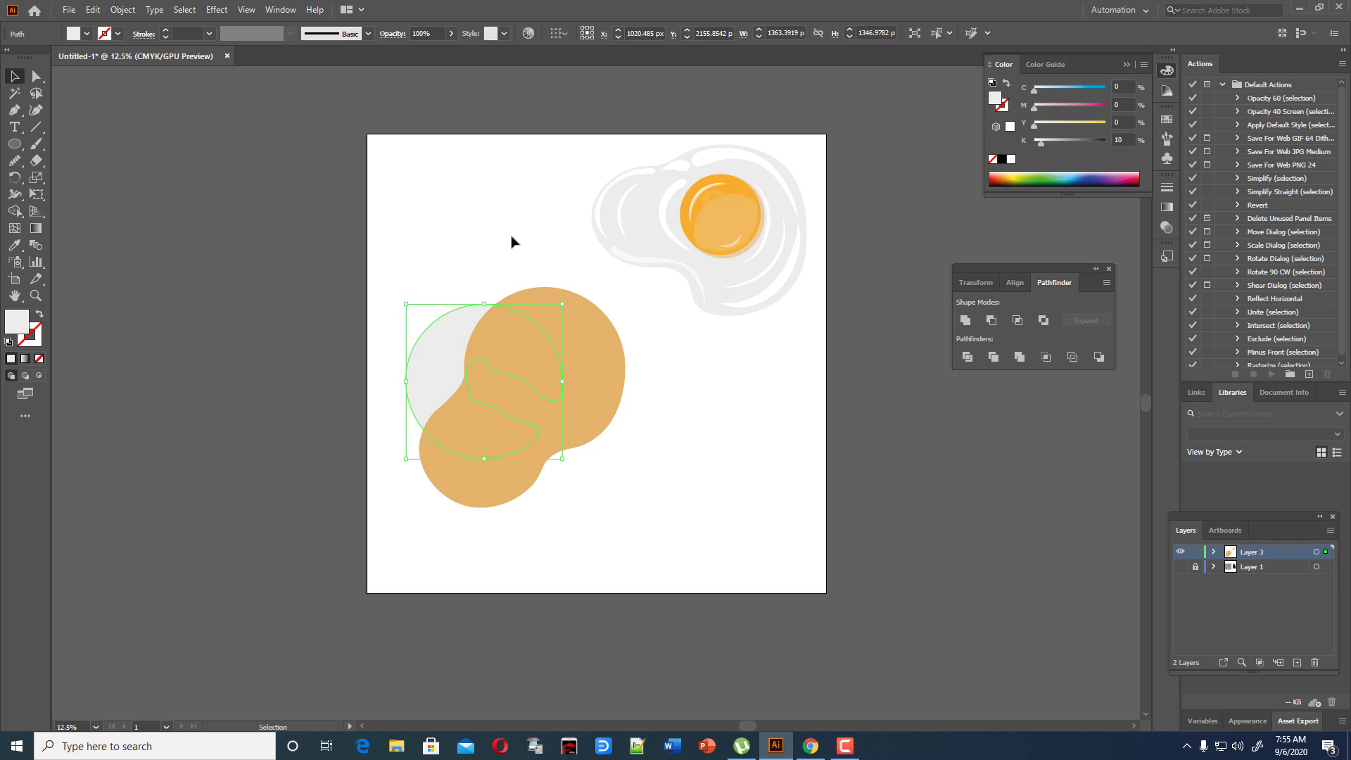
click(512, 237)
click(458, 329)
key(ctrl+shift+bracketright)
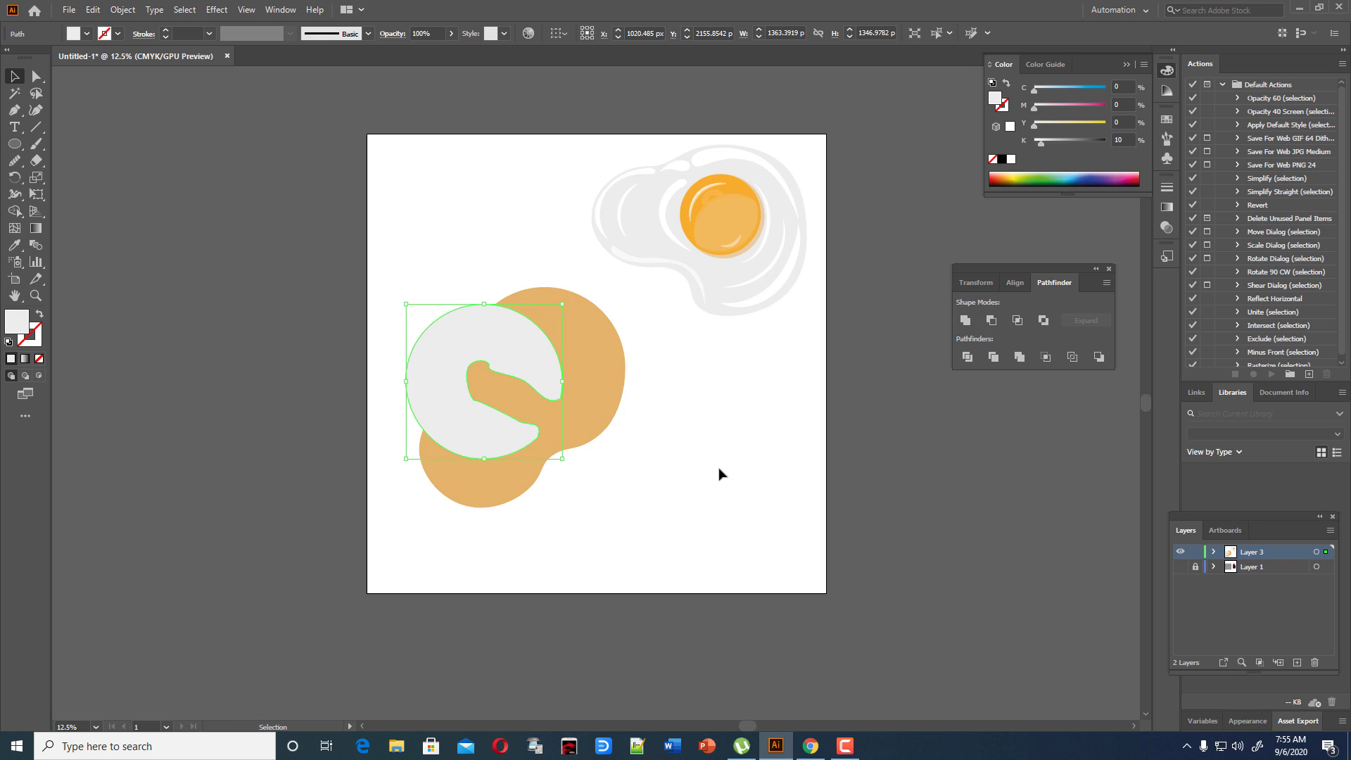
click(720, 469)
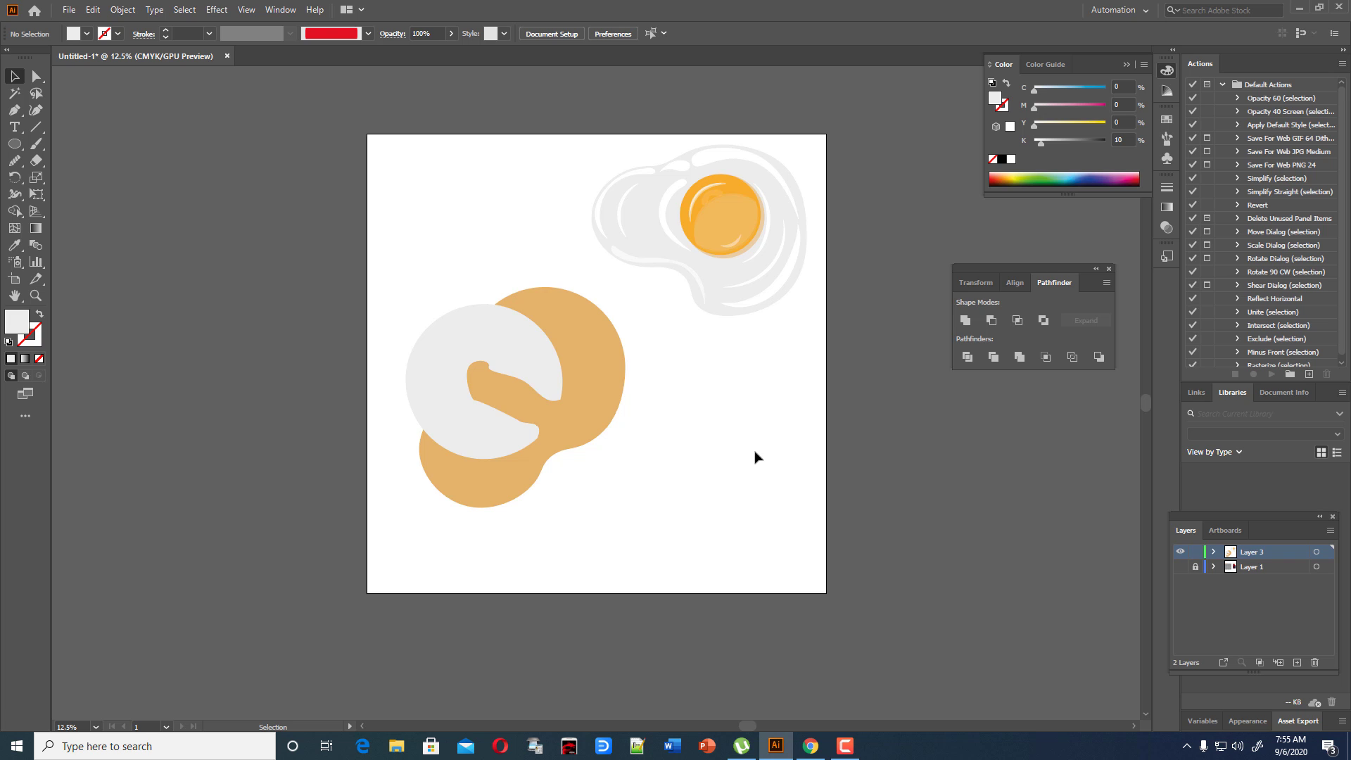
Brush a closed, arched highlight shape about 972 by 394 px across the upper part of the gray cut-out circle.
click(36, 143)
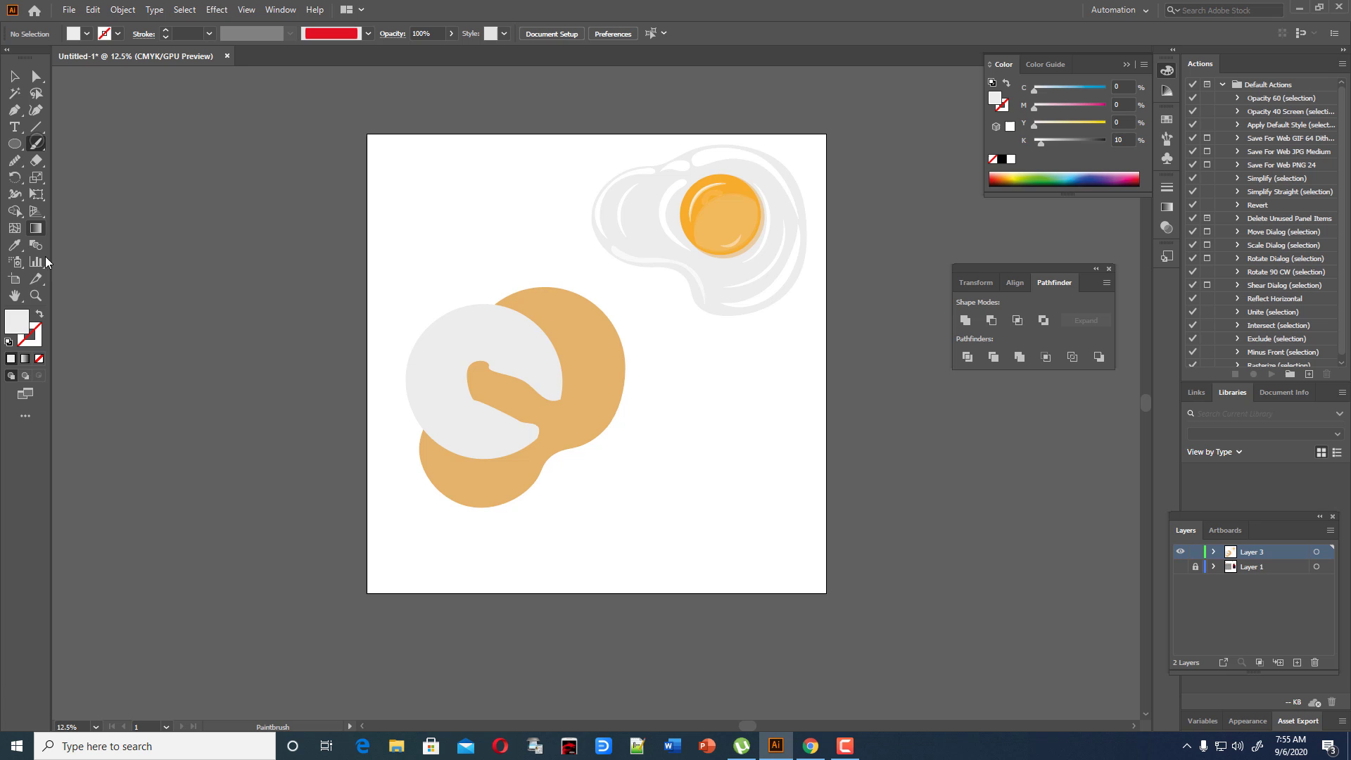
click(40, 315)
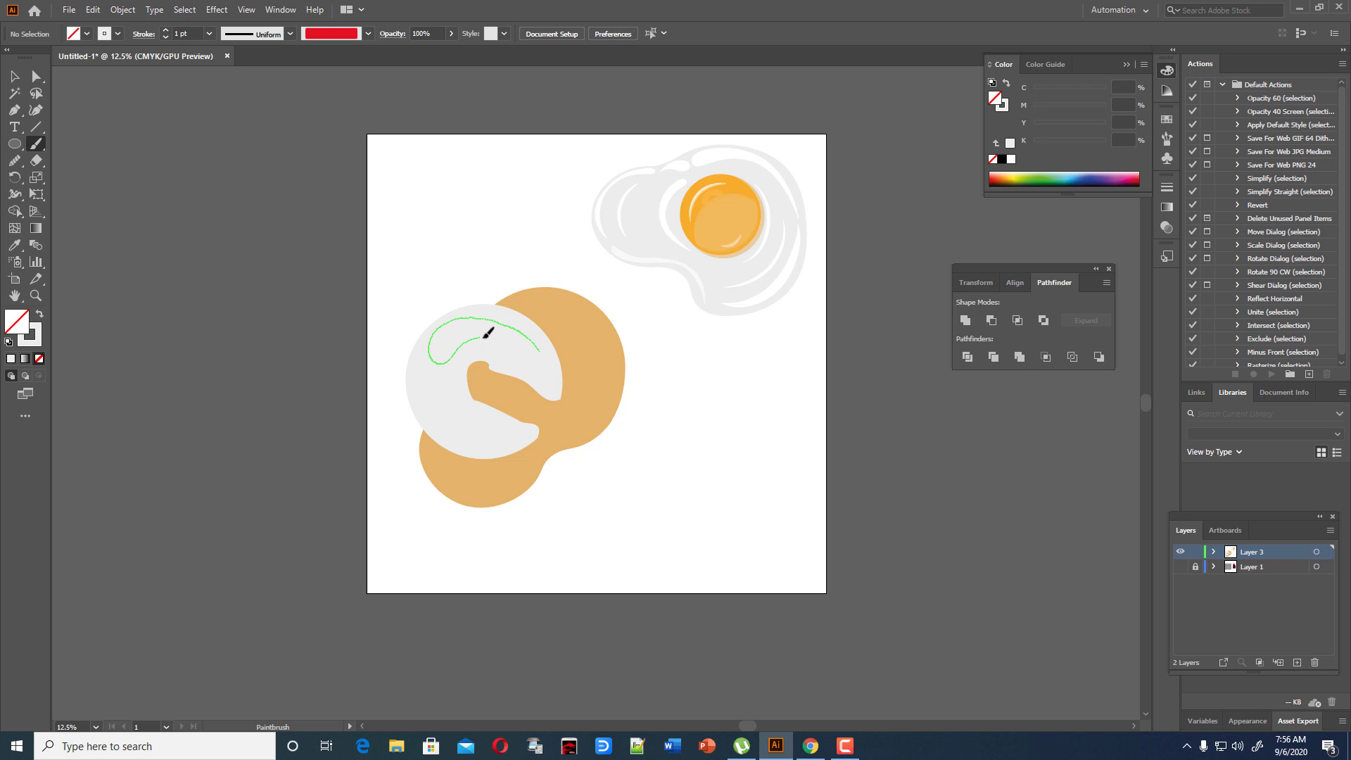
drag(539, 343, 542, 341)
click(14, 76)
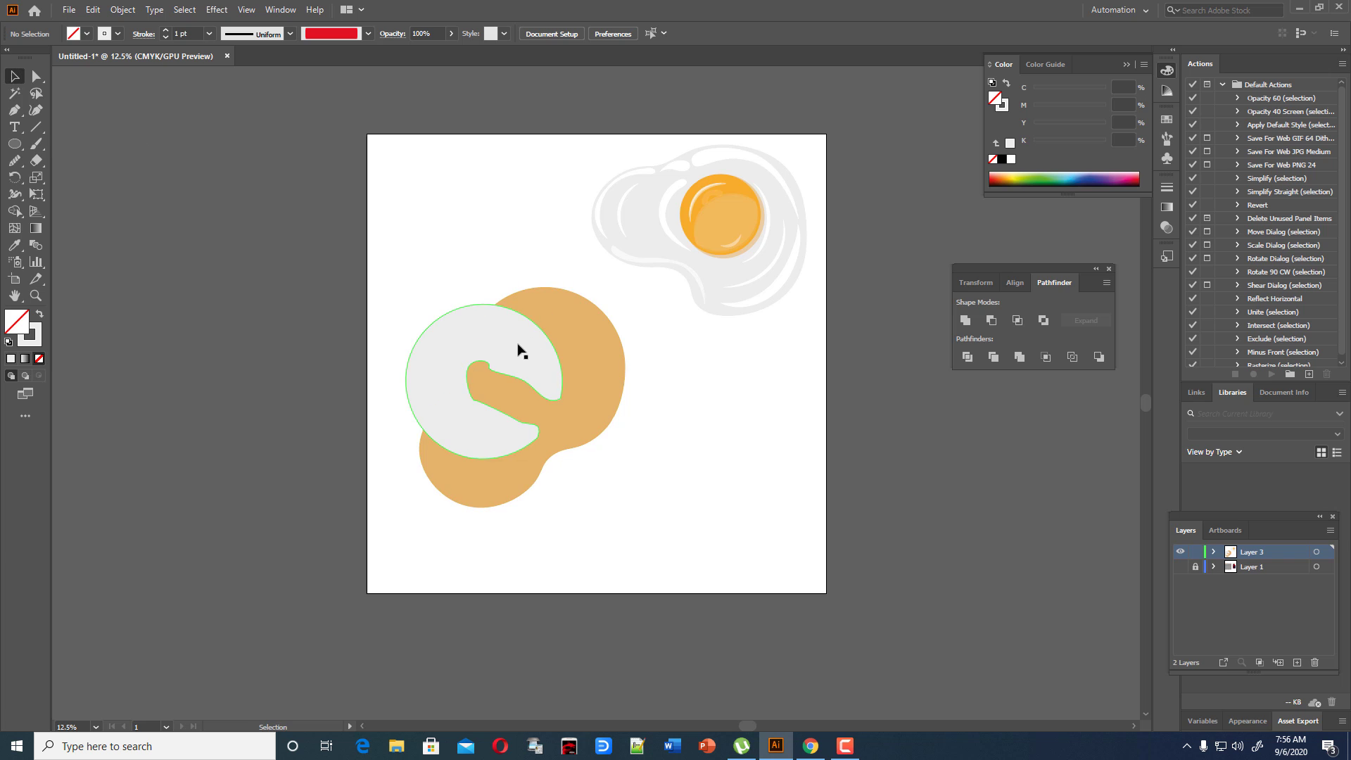
Give the arched highlight an off-white fill (#F9F6F2) with no stroke, and deselect it.
click(524, 334)
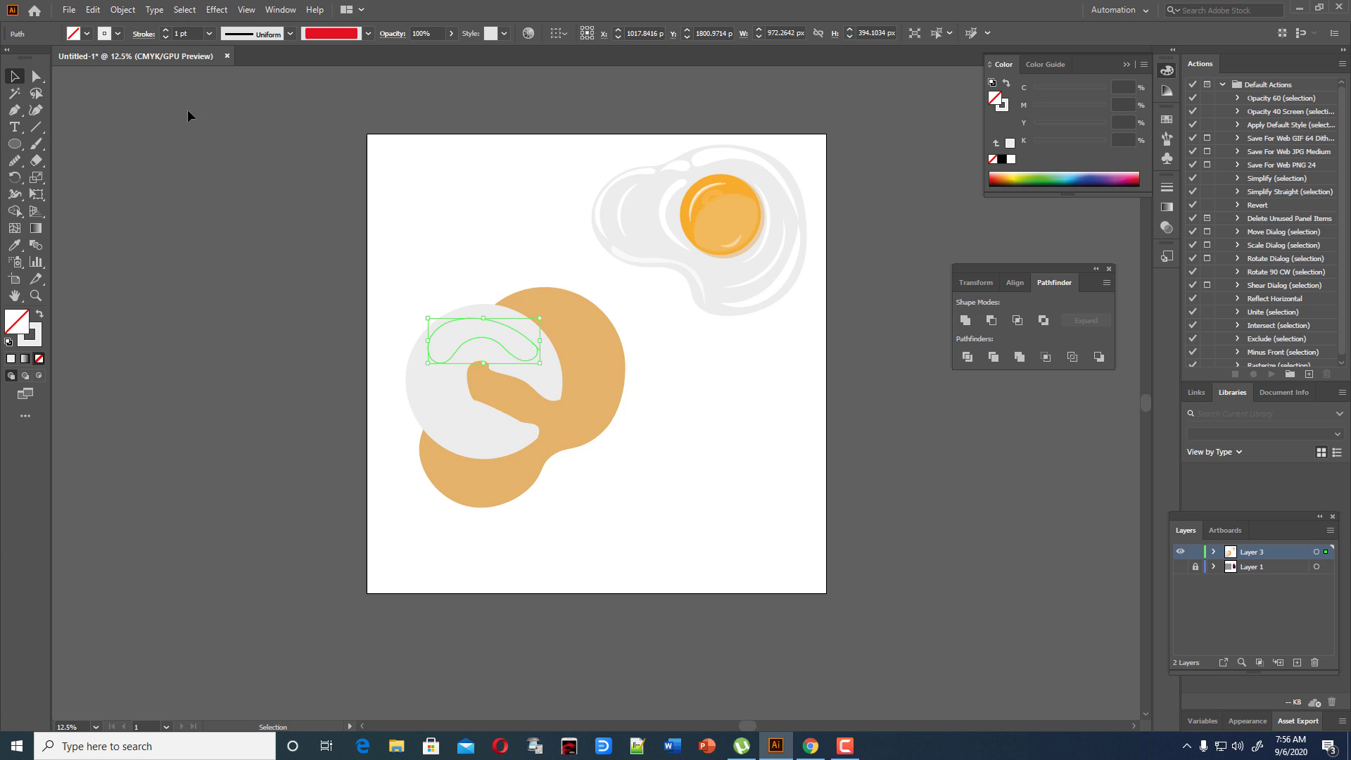
click(40, 315)
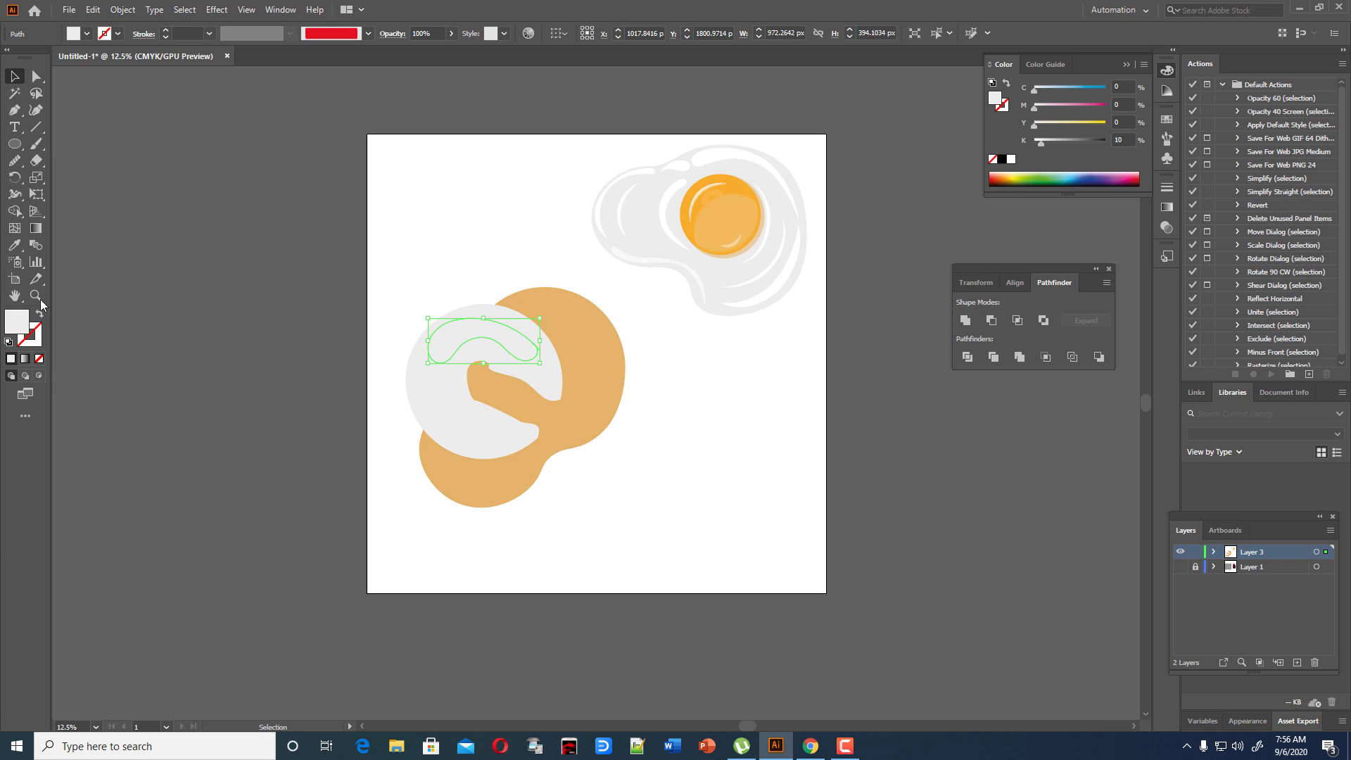
double_click(17, 321)
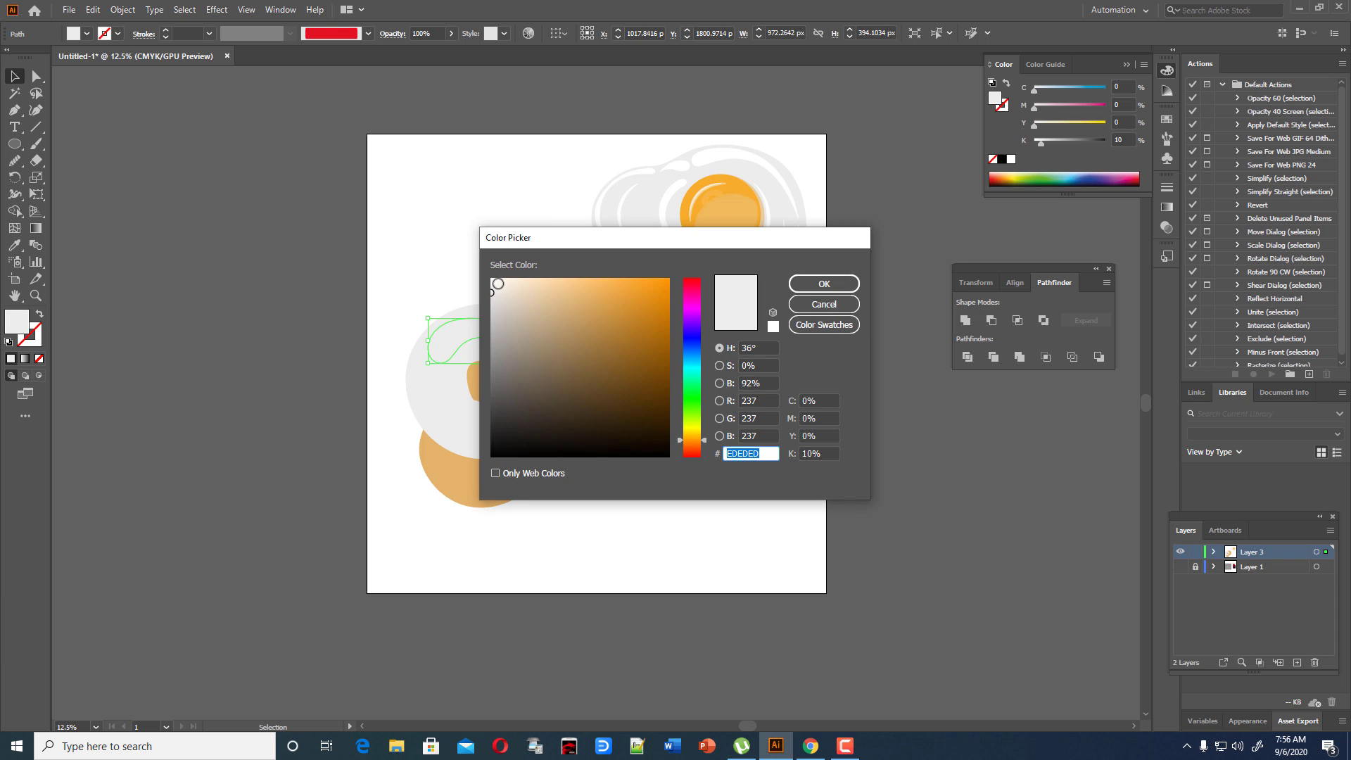
click(816, 284)
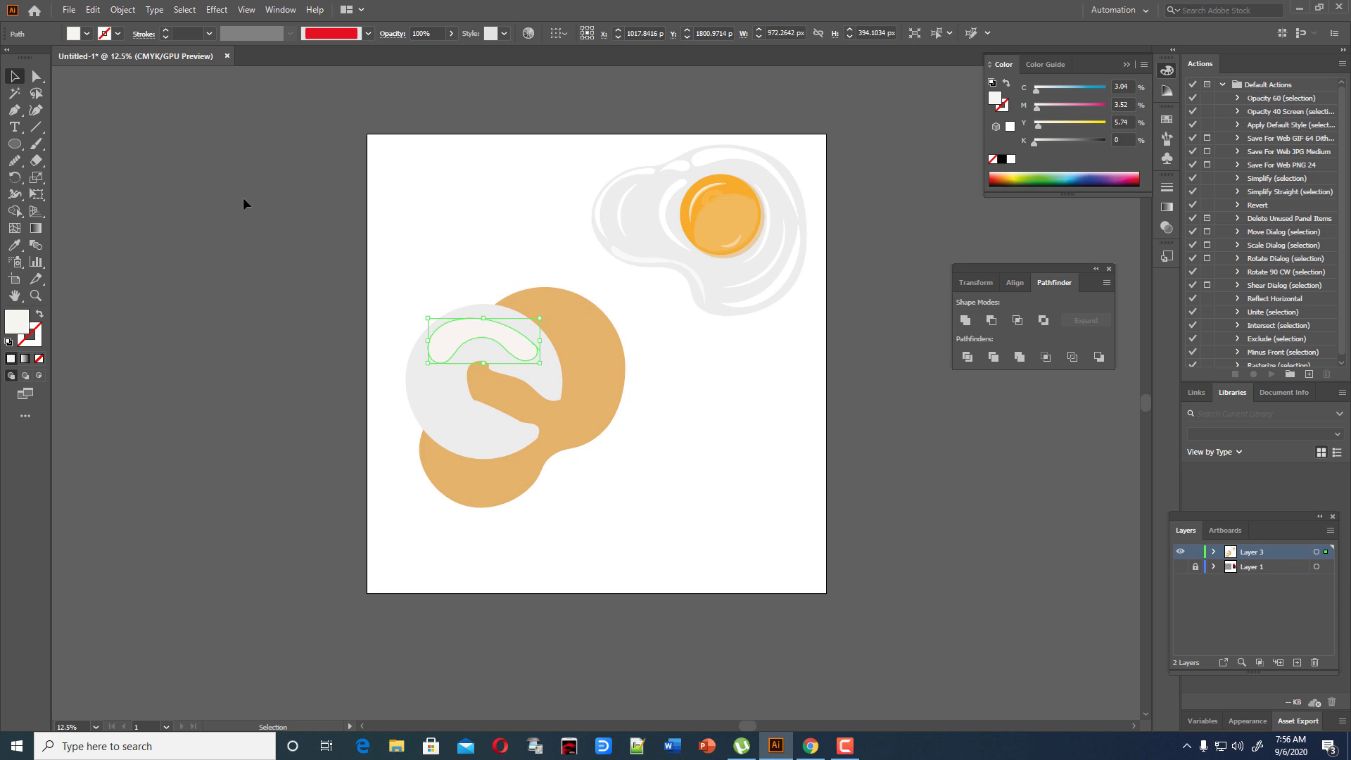
click(494, 254)
Remove the anchor at the highlight's pointed right tip with the Curvature tool, raise its top edge slightly, and deselect.
key(ctrl+equal)
key(ctrl+equal)
key(ctrl+equal)
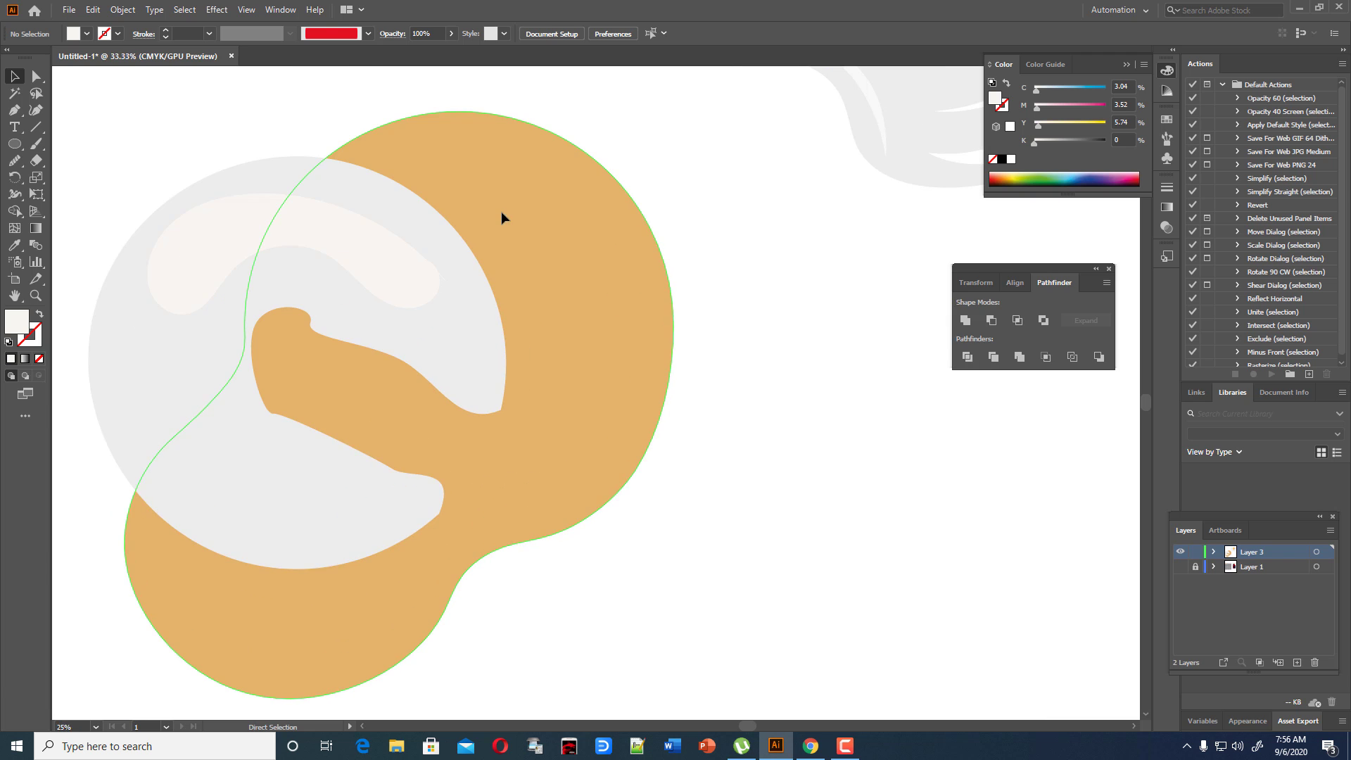
click(366, 253)
click(36, 110)
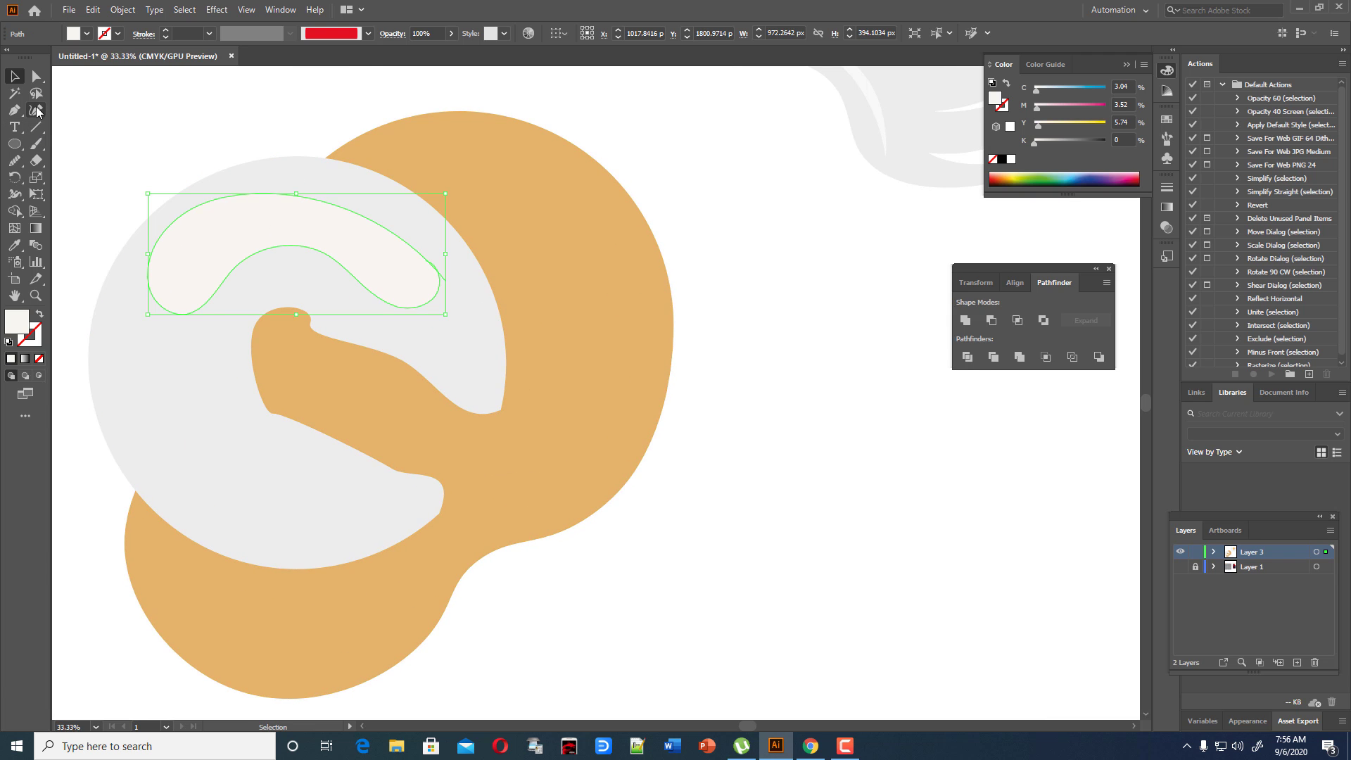
click(432, 267)
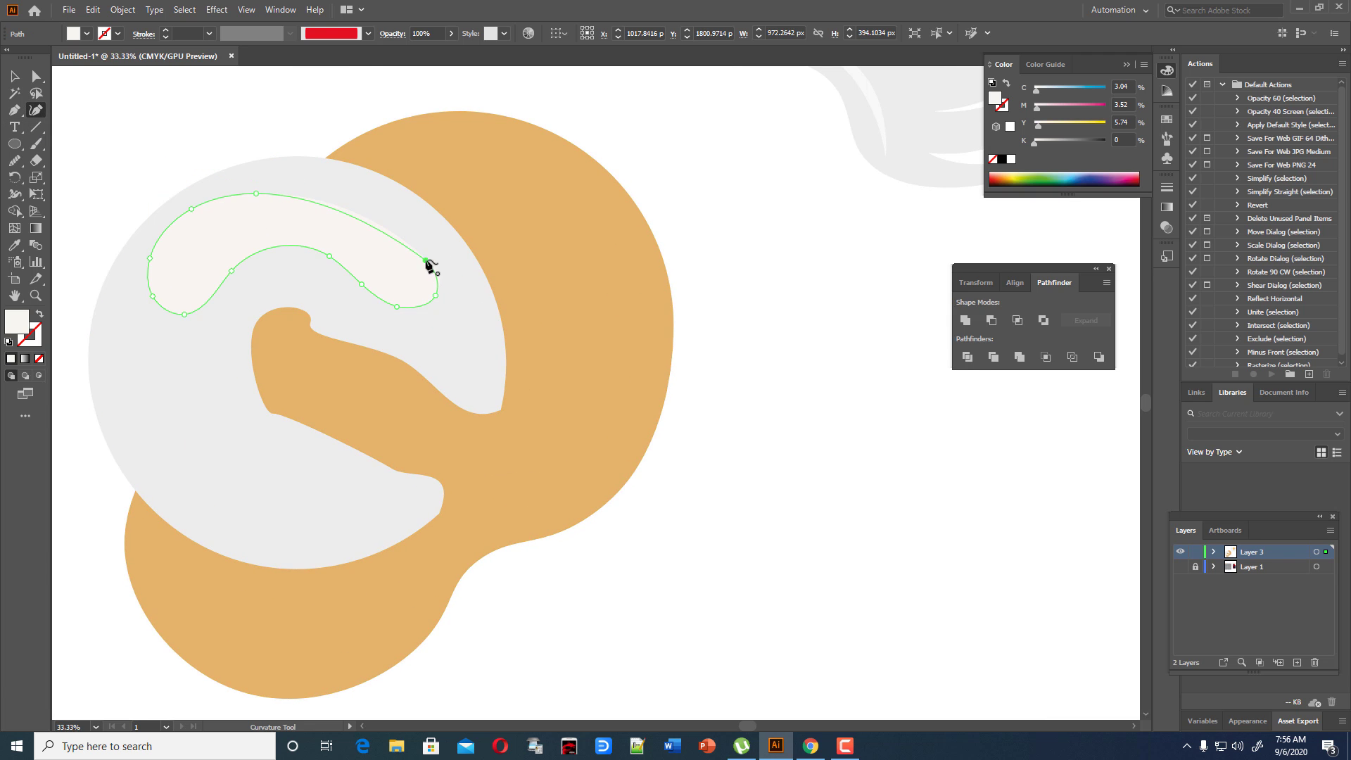
key(Delete)
drag(260, 191, 259, 186)
click(14, 76)
click(139, 91)
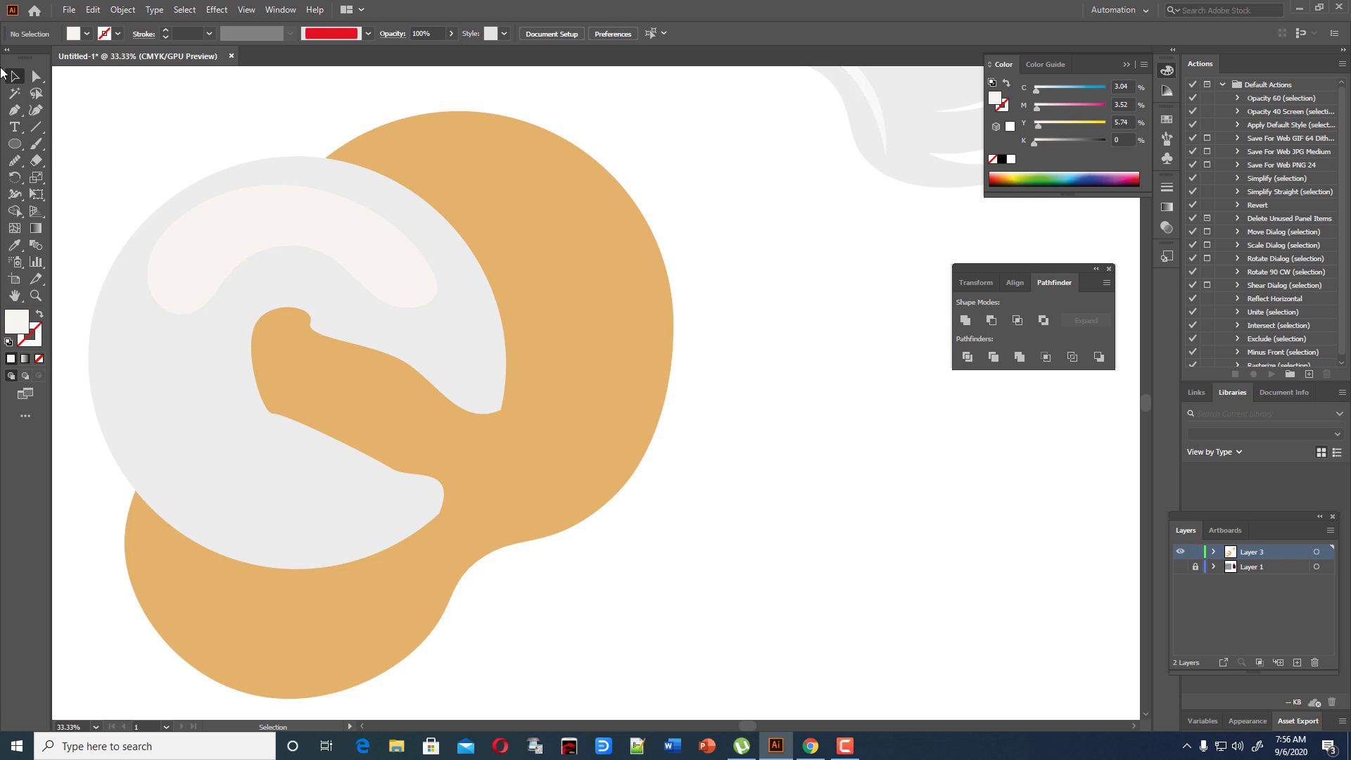
Brush a thin crescent about 740 by 401 px along the gray circle's lower-left edge, and swap its stroke color to the fill.
click(36, 144)
mouse_move(127, 416)
mouse_down()
mouse_move(201, 503)
mouse_move(249, 522)
mouse_move(343, 515)
mouse_move(340, 527)
mouse_move(237, 538)
mouse_move(199, 526)
mouse_move(138, 472)
mouse_move(127, 413)
mouse_up()
click(14, 76)
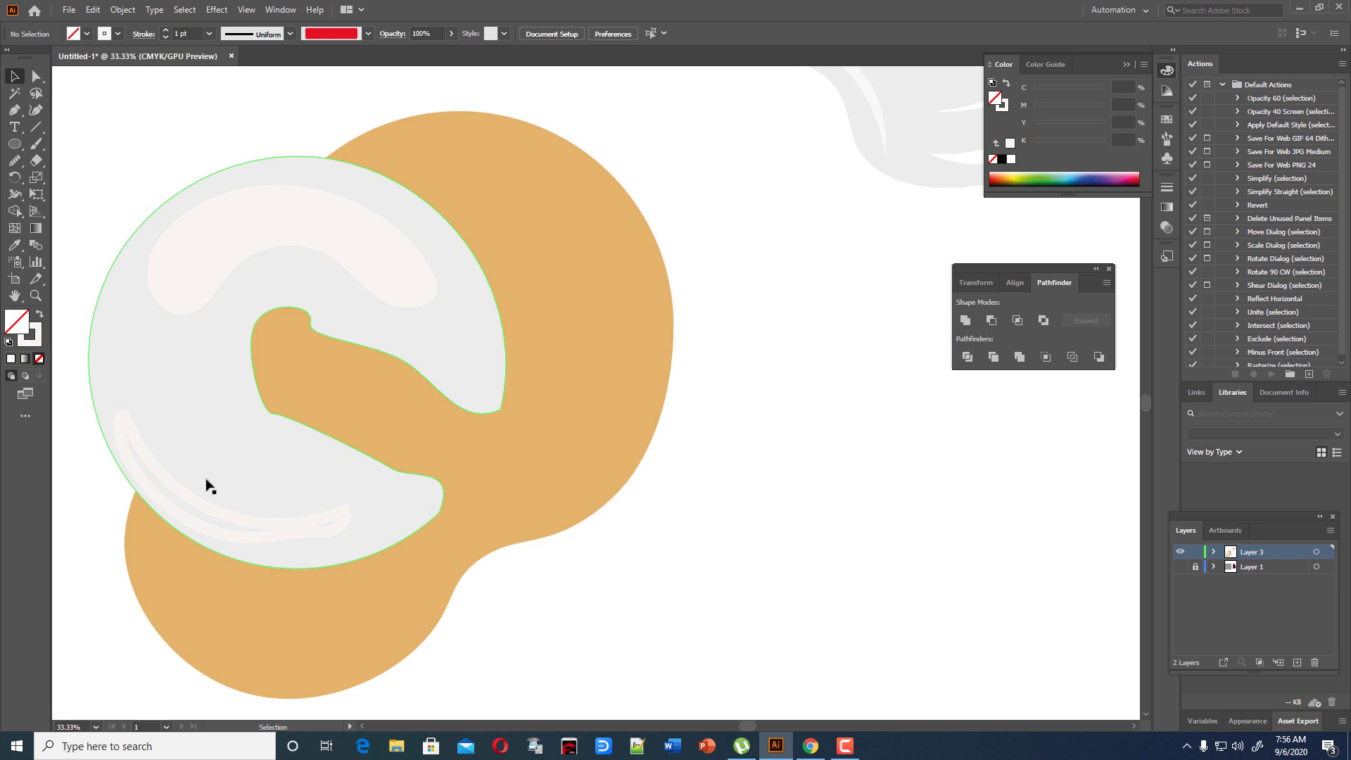
click(190, 504)
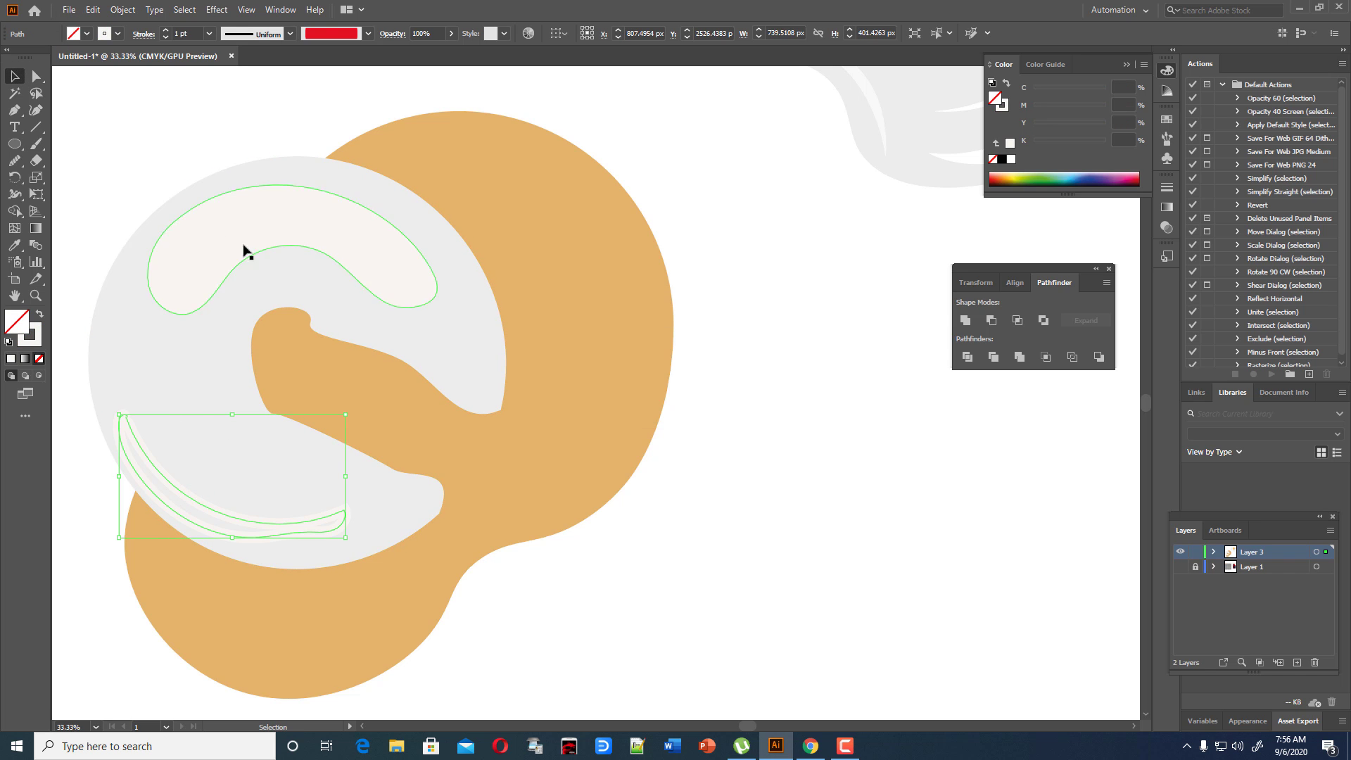
click(40, 316)
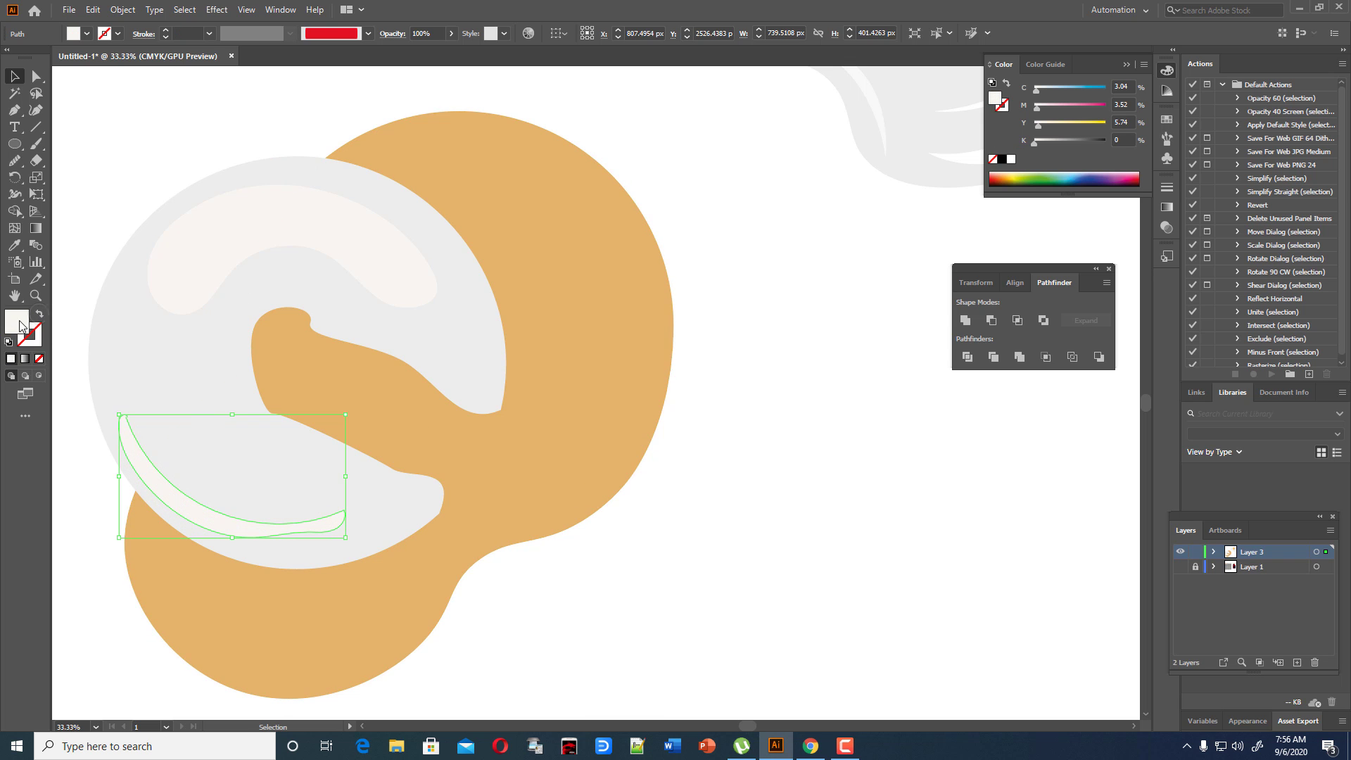
Darken the crescent's fill to light gray by setting its black component to 10%.
double_click(18, 322)
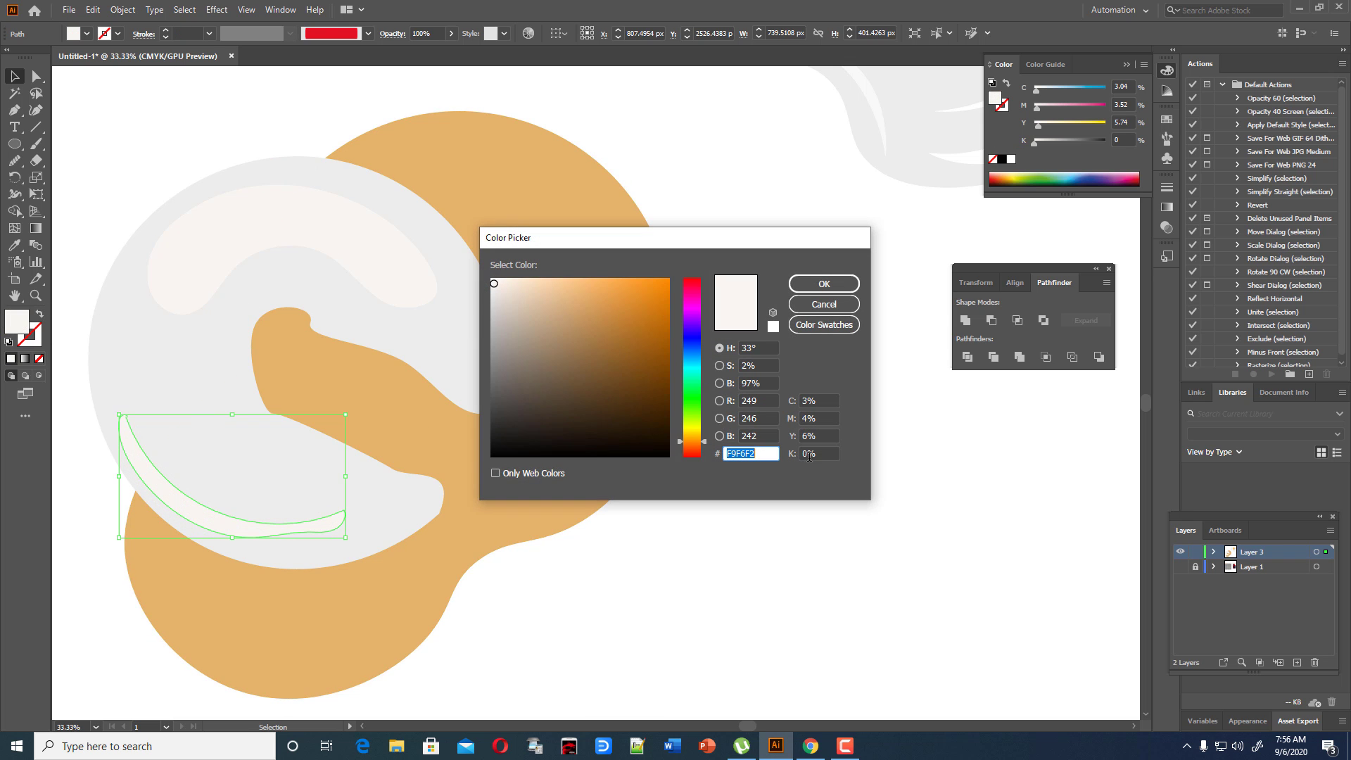
click(809, 453)
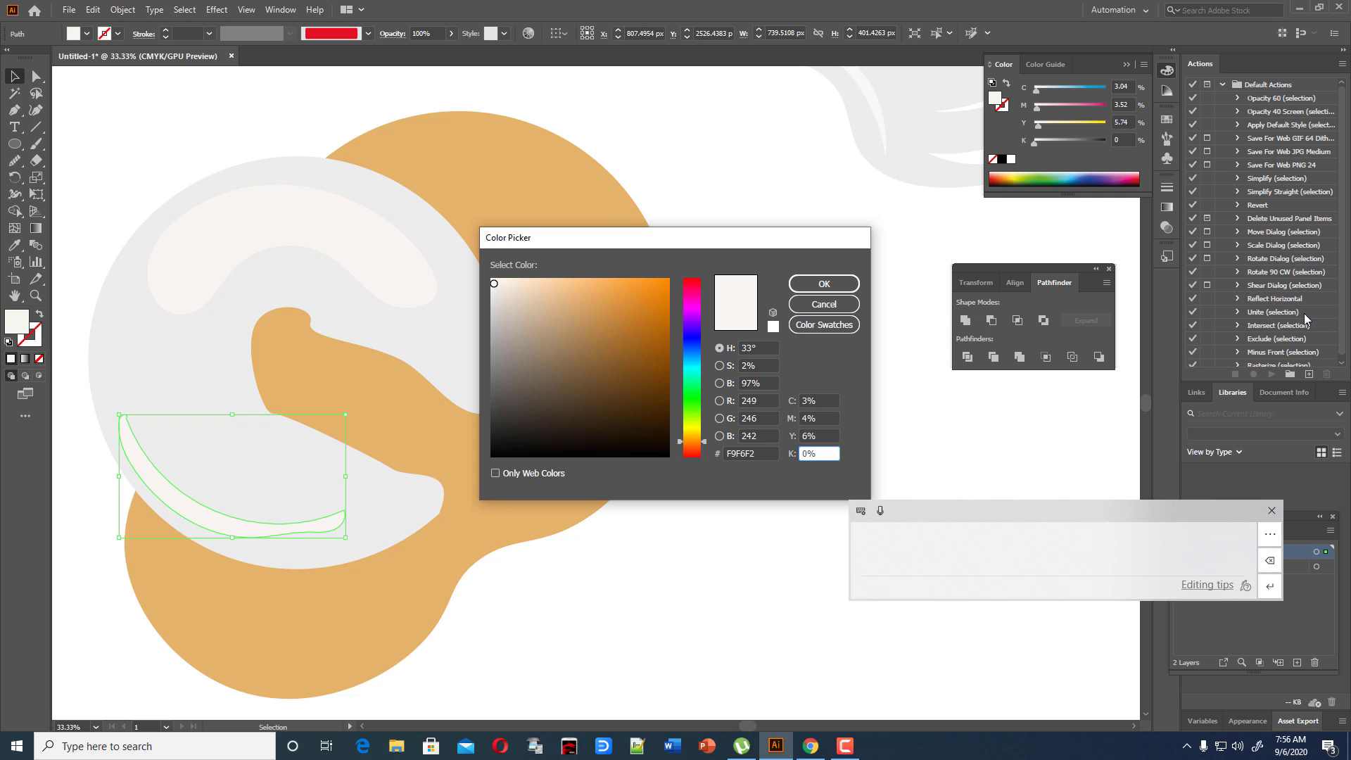
click(1272, 510)
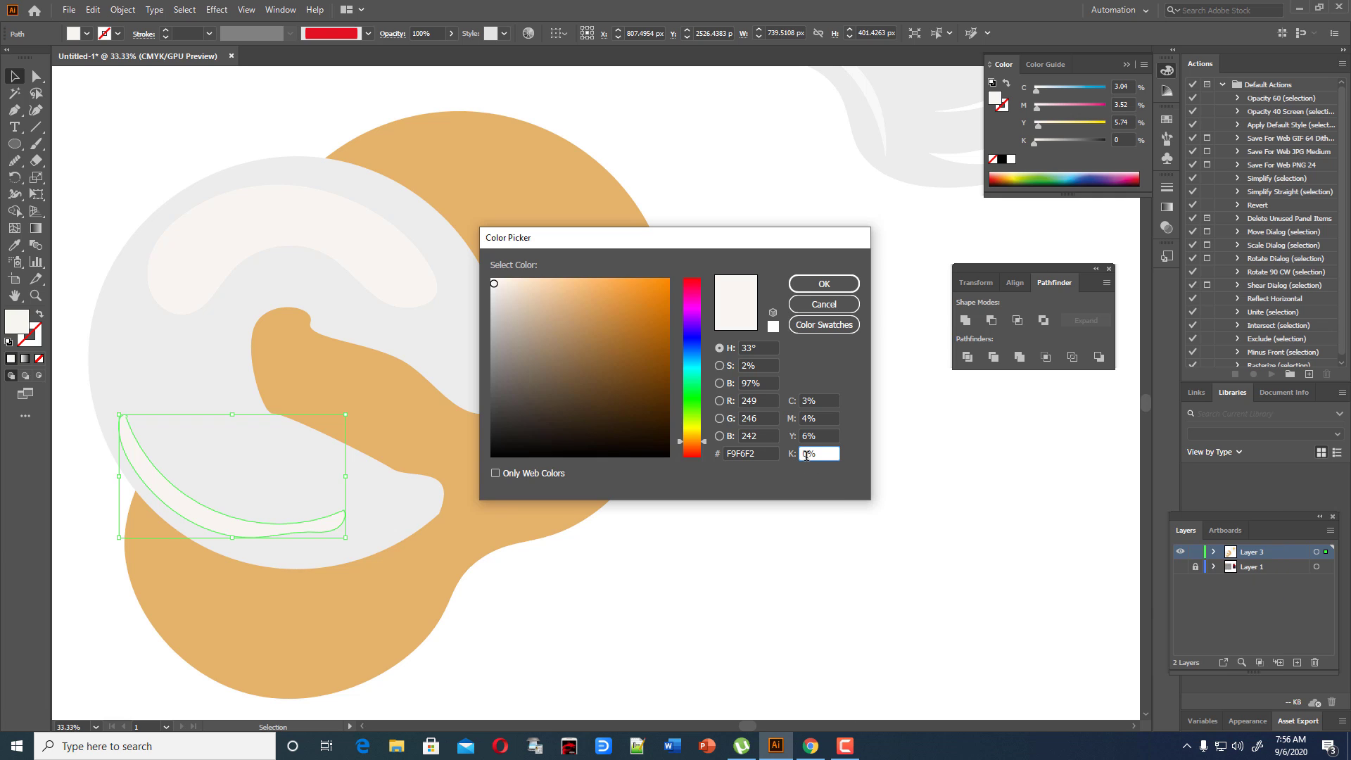
key(Up)
key(Up)
key(Up)
key(Up)
key(Up)
key(Up)
key(Up)
key(Up)
key(Up)
key(Up)
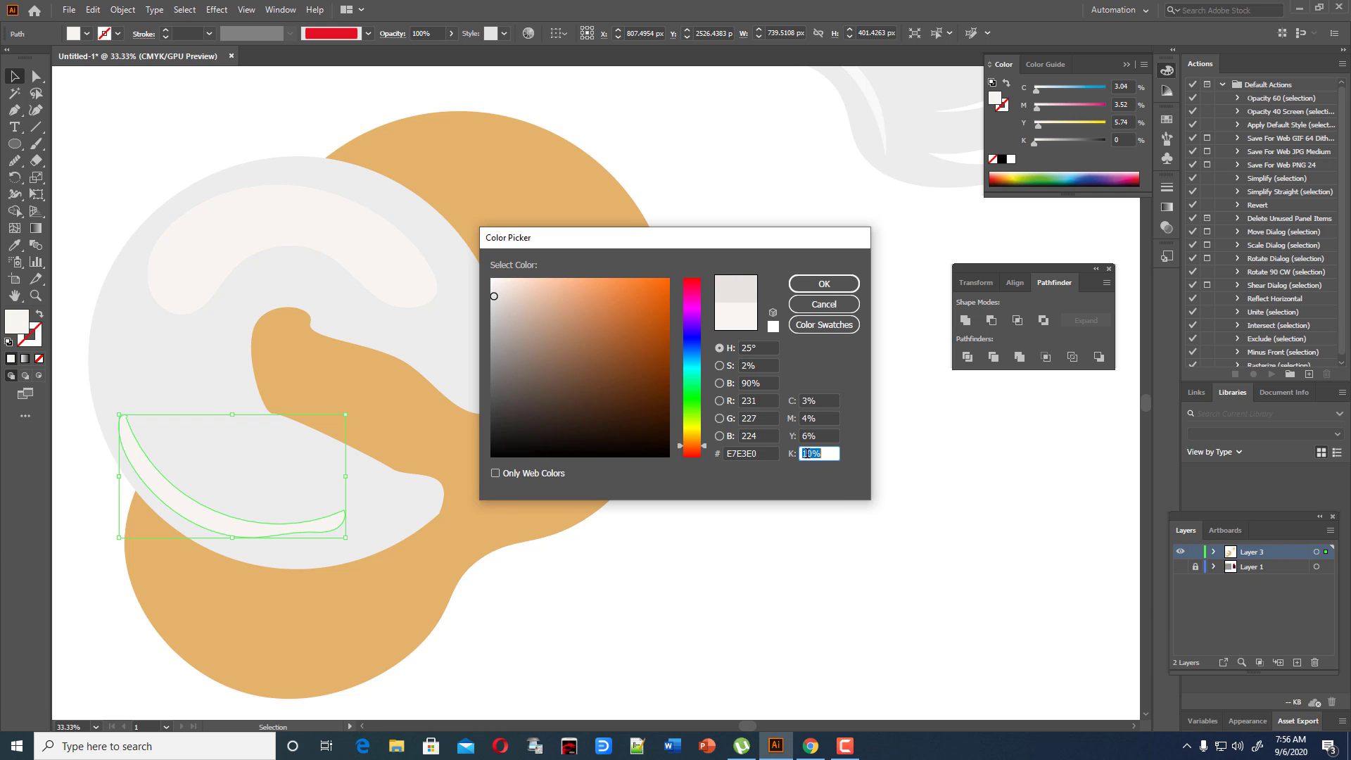
key(Up)
key(Down)
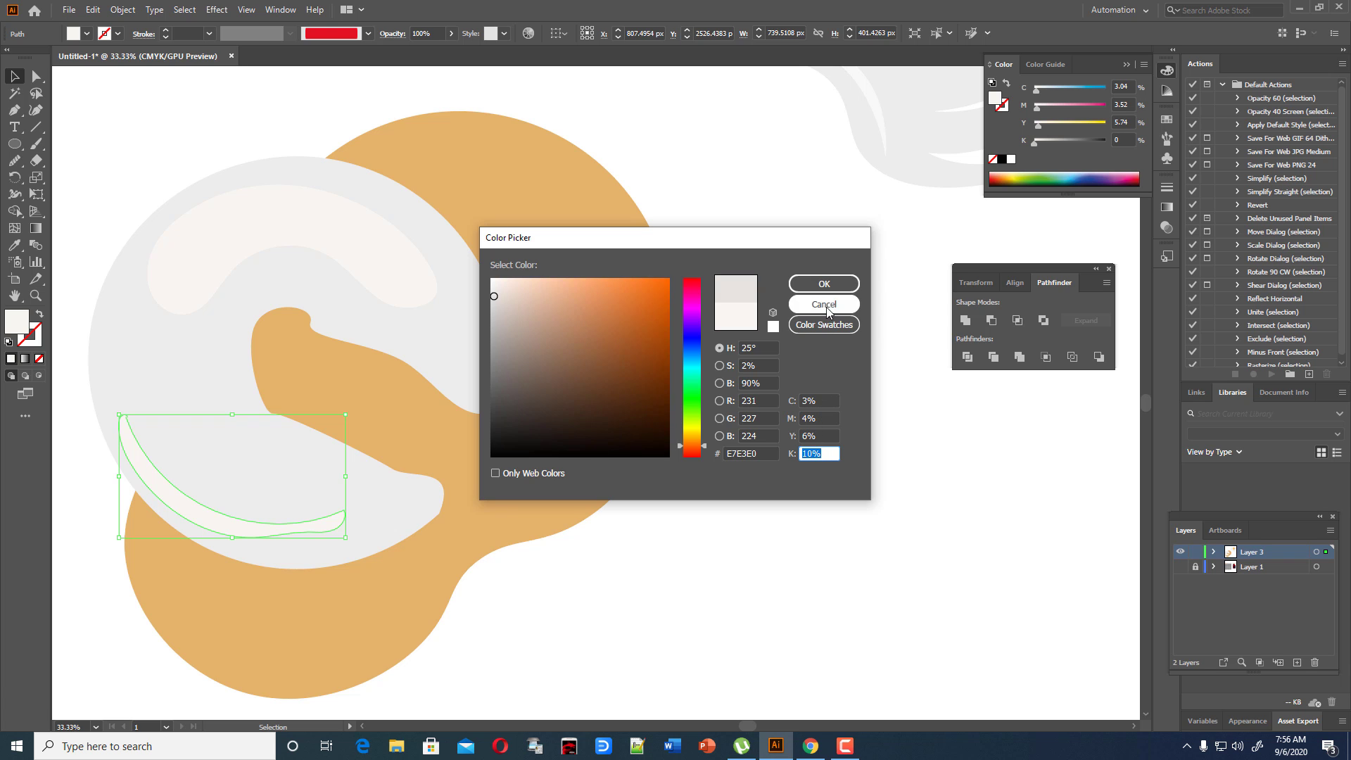
click(825, 284)
Reshape the gray crescent with the Curvature tool into a thicker, smooth band with a rounded right end, and deselect.
click(35, 110)
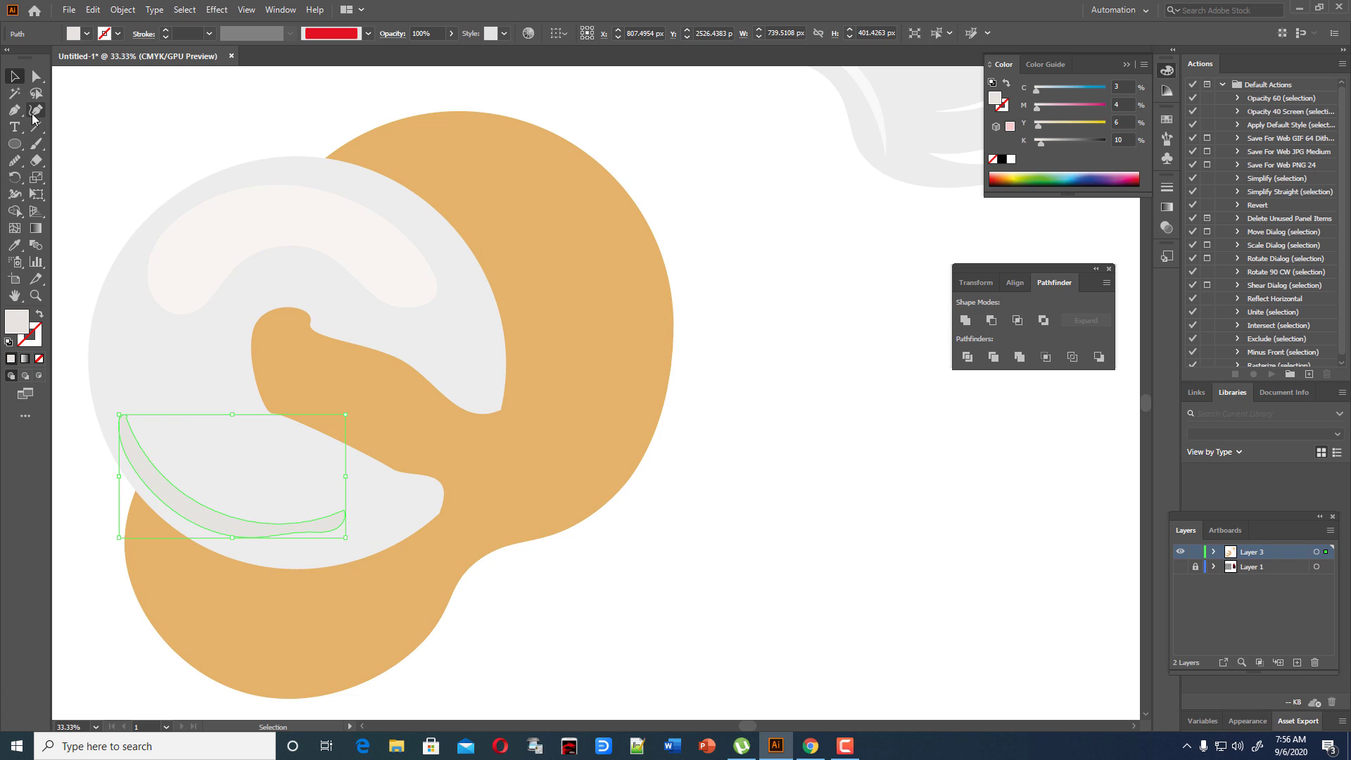
click(302, 538)
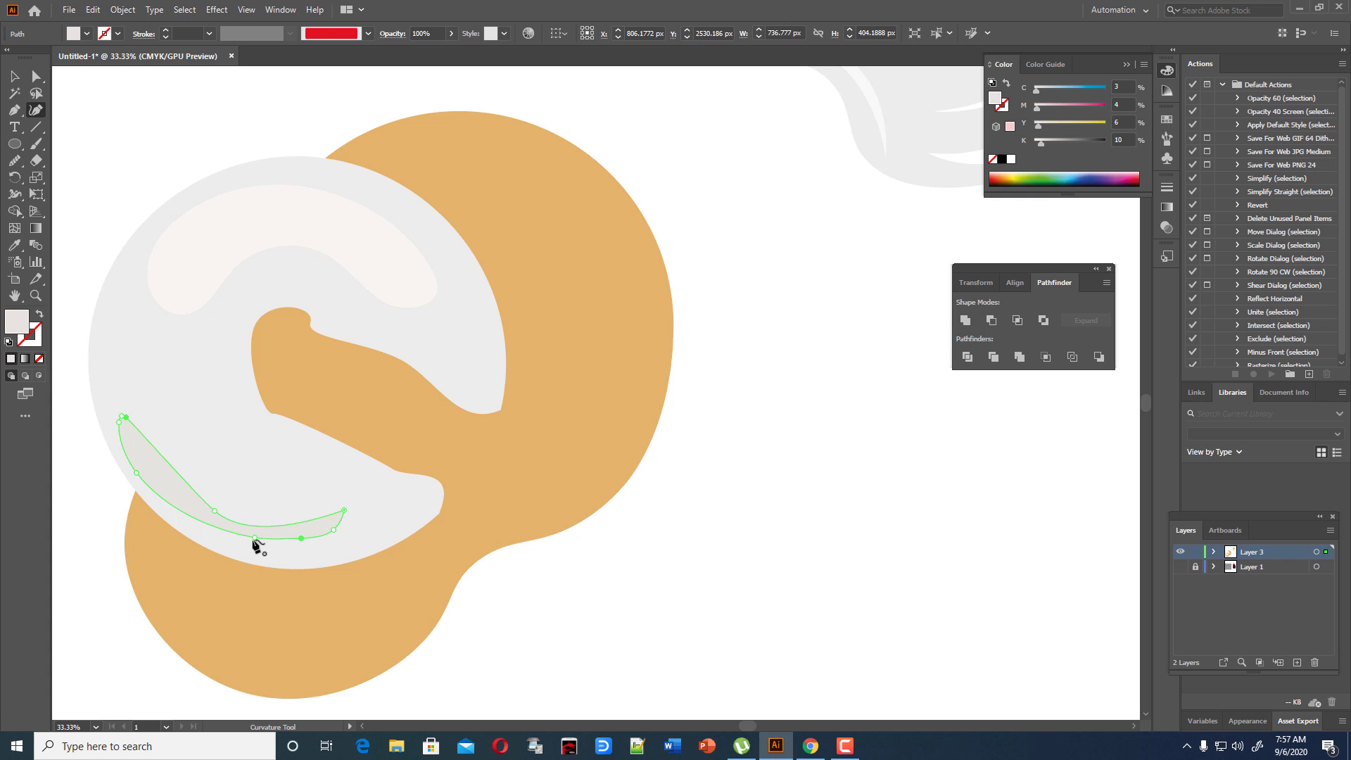
drag(254, 539, 214, 501)
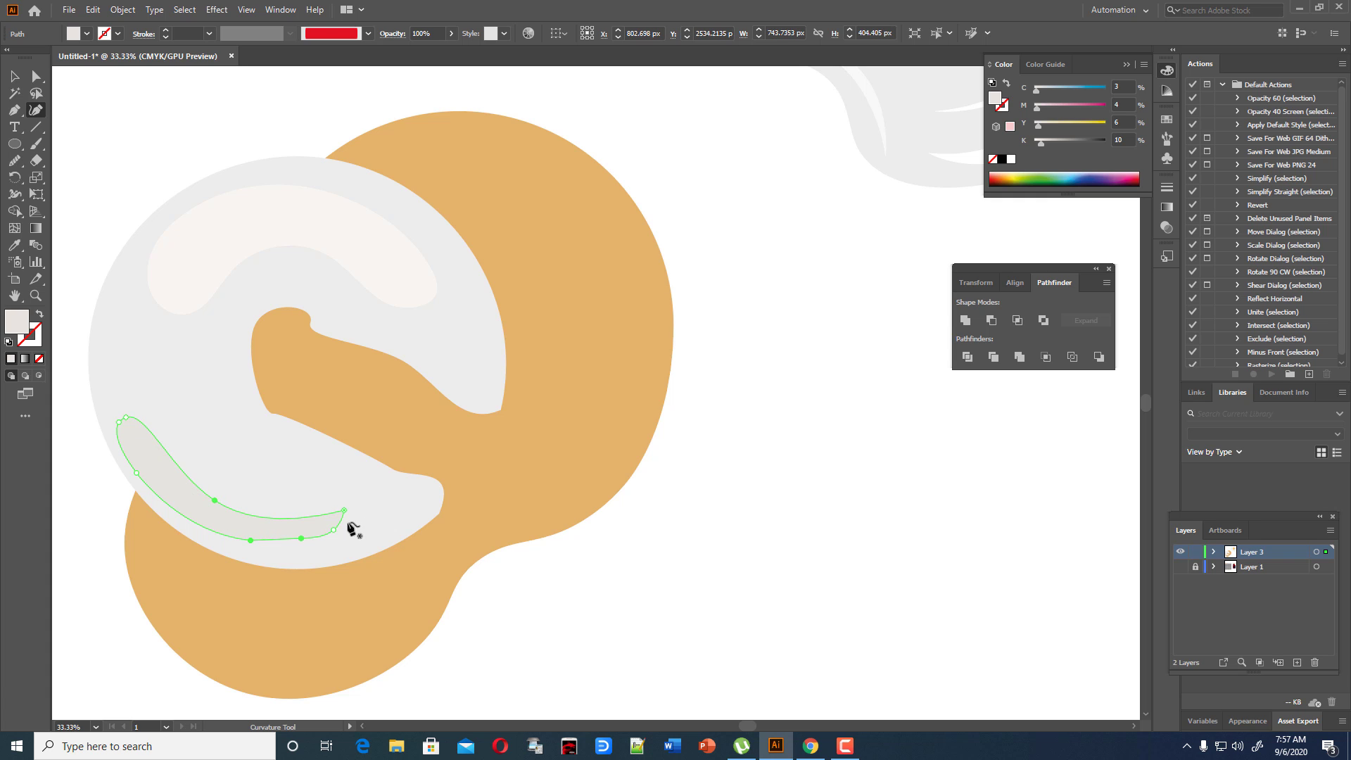
drag(302, 539, 290, 542)
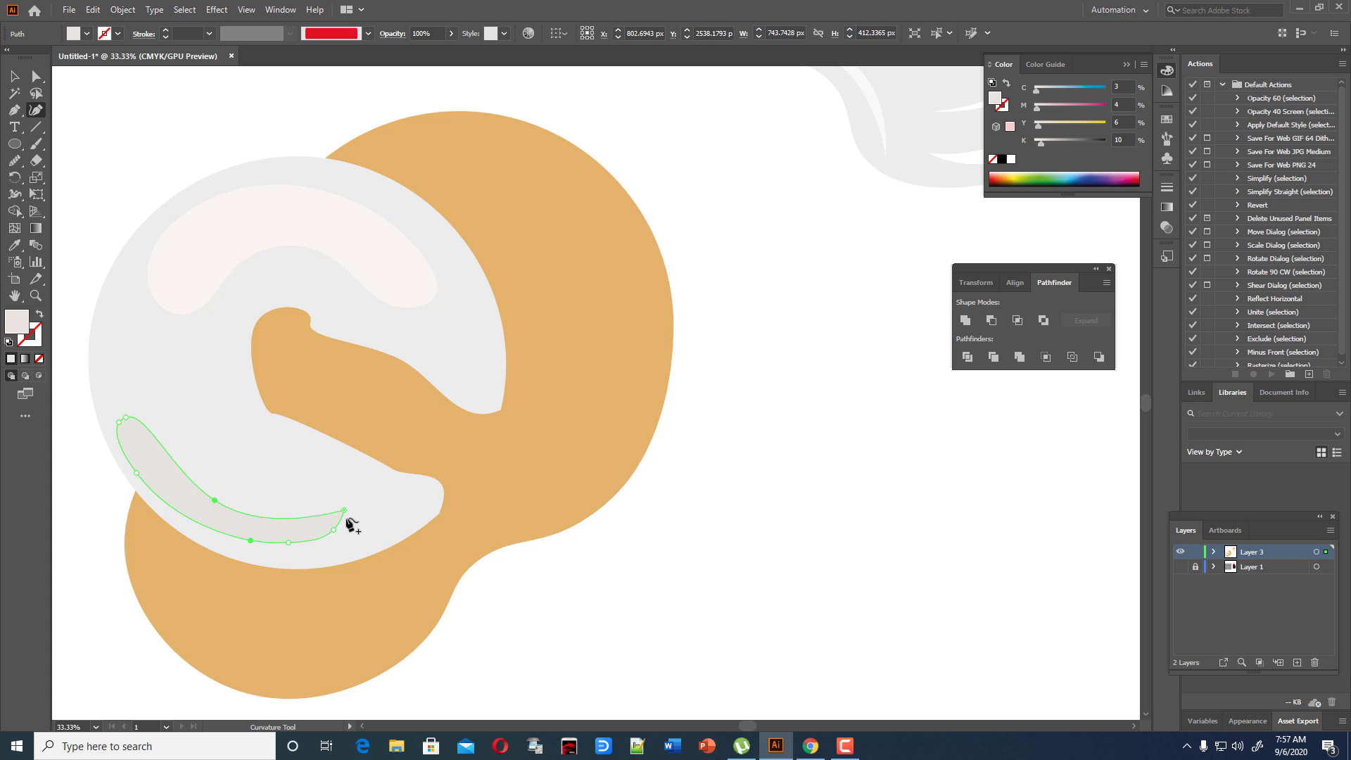
drag(347, 518, 339, 526)
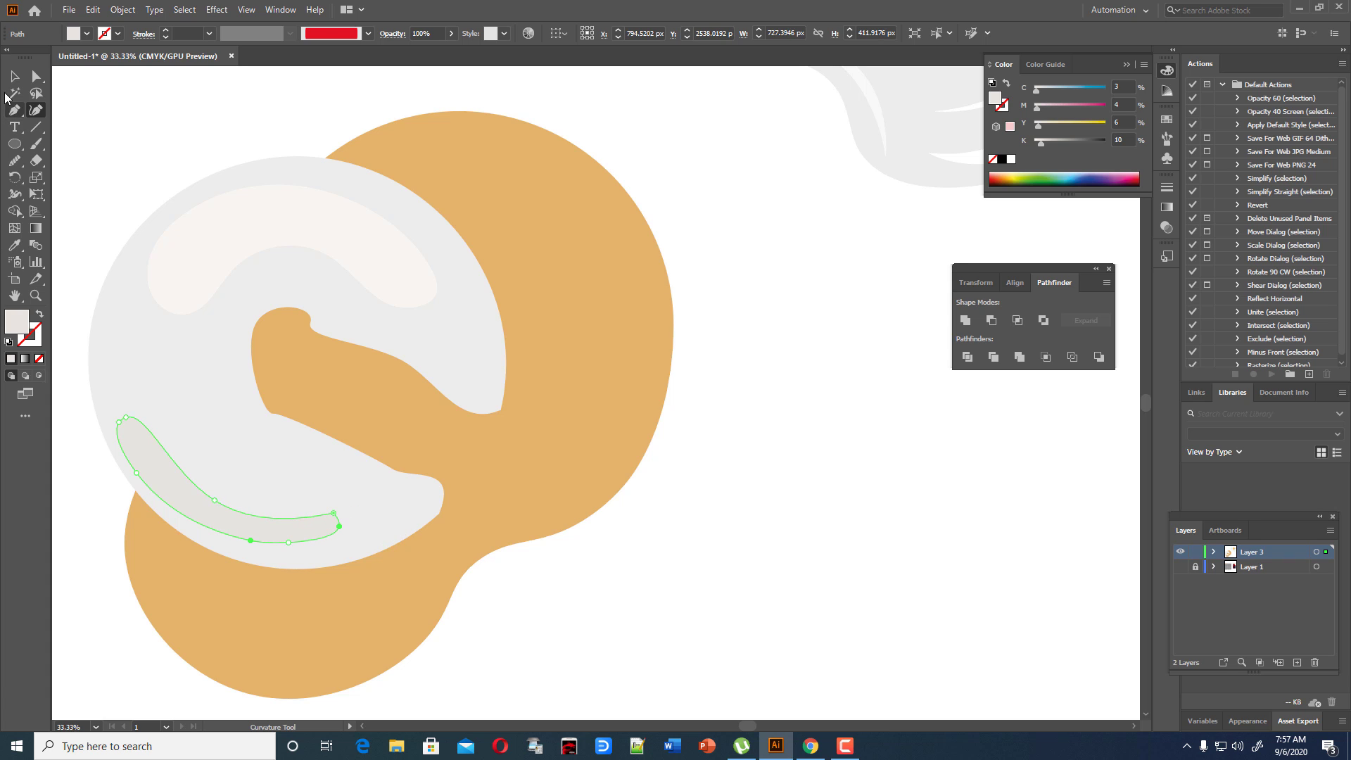
click(25, 81)
click(785, 623)
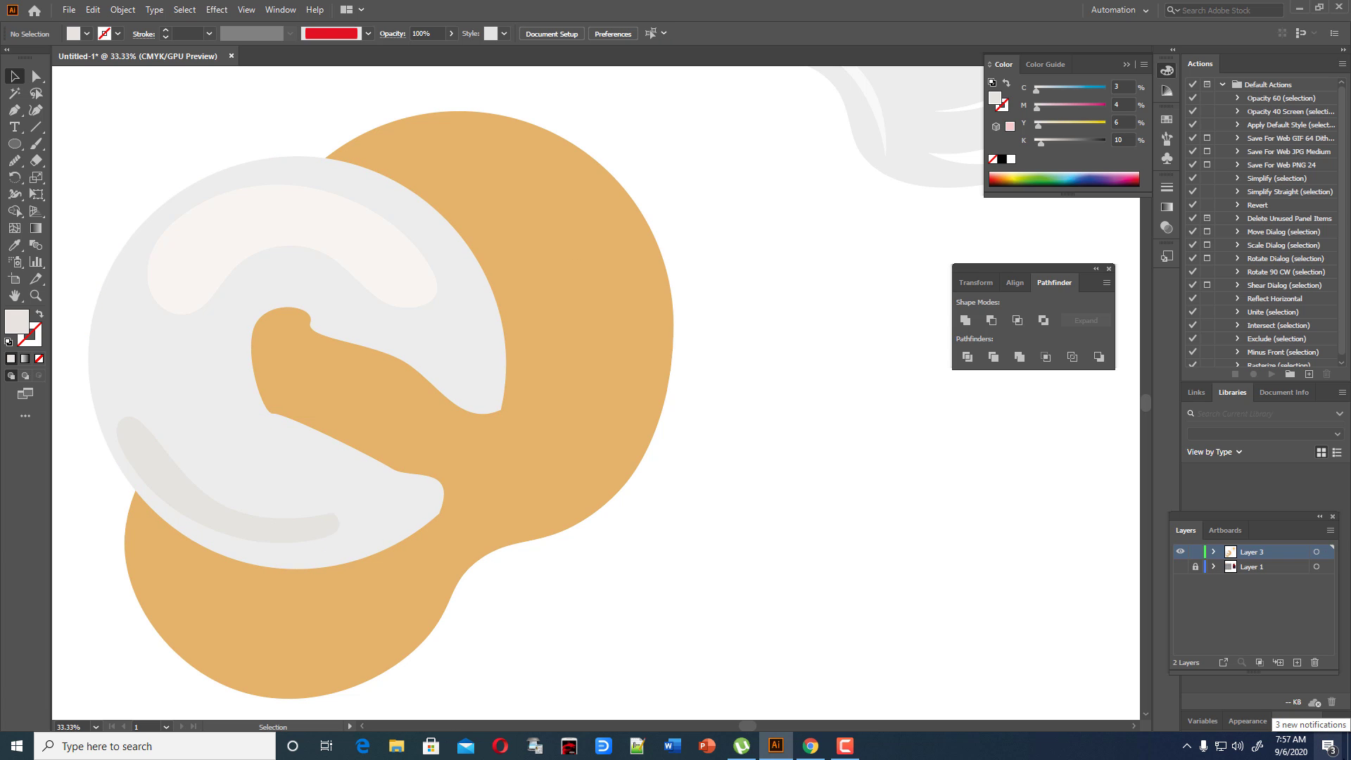
Recolor the tan two-lobed shape with the bright orange sampled from the fried egg's yolk, and deselect.
key(ctrl+minus)
key(ctrl+minus)
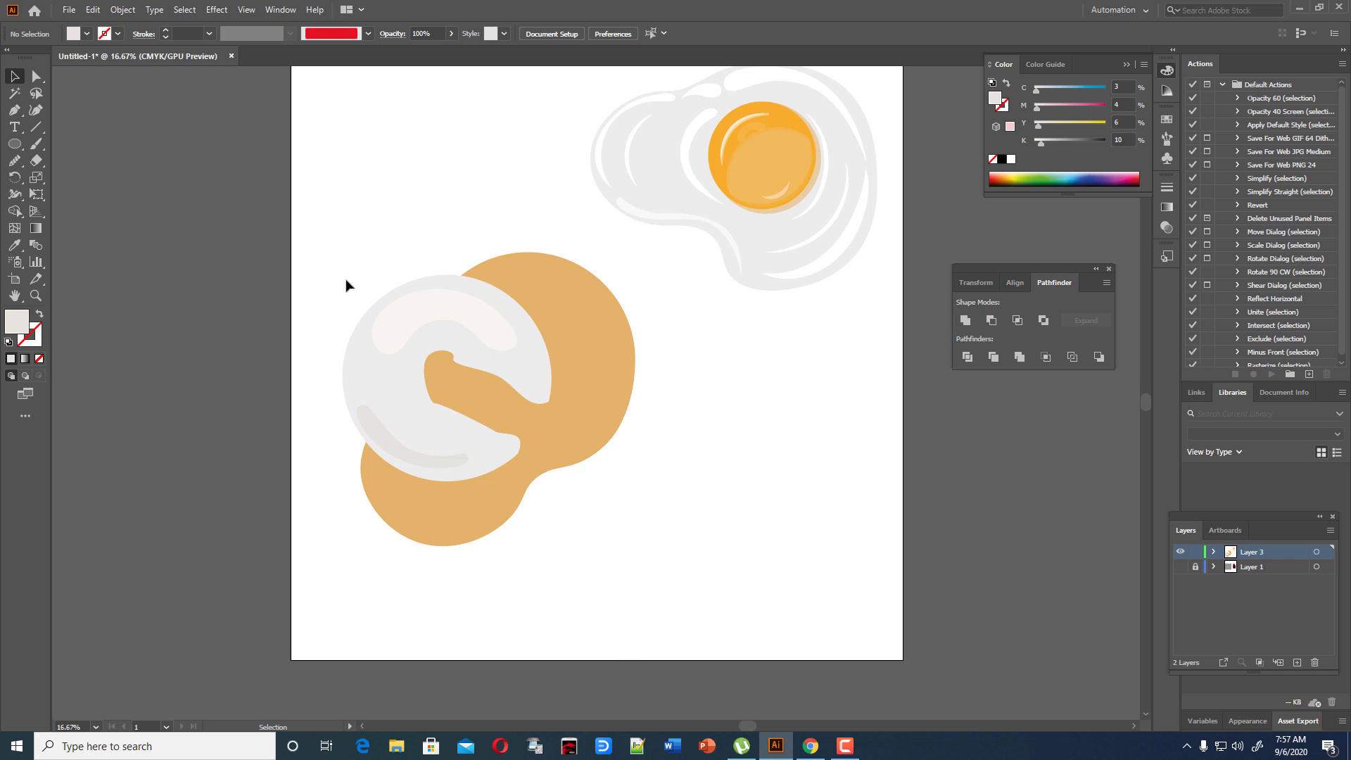
click(594, 320)
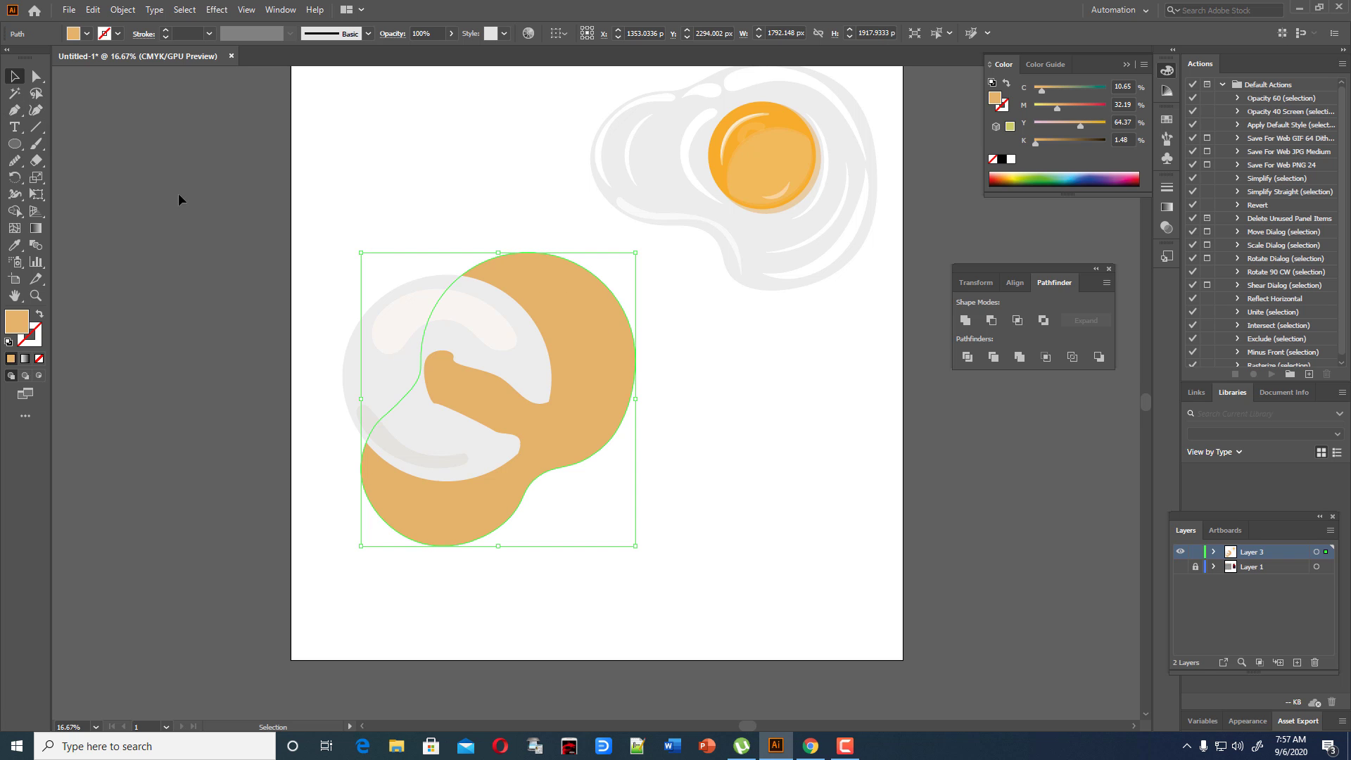
click(15, 246)
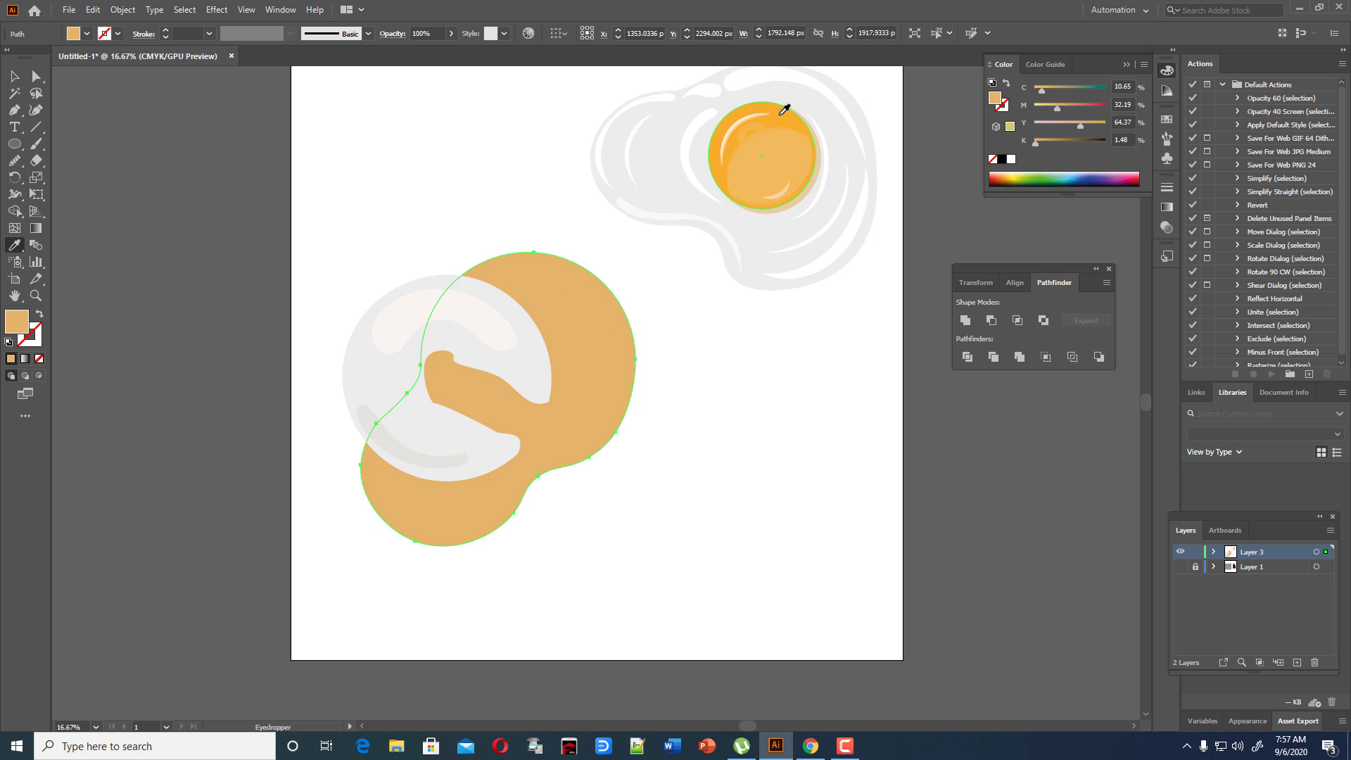
click(781, 113)
click(15, 76)
click(404, 176)
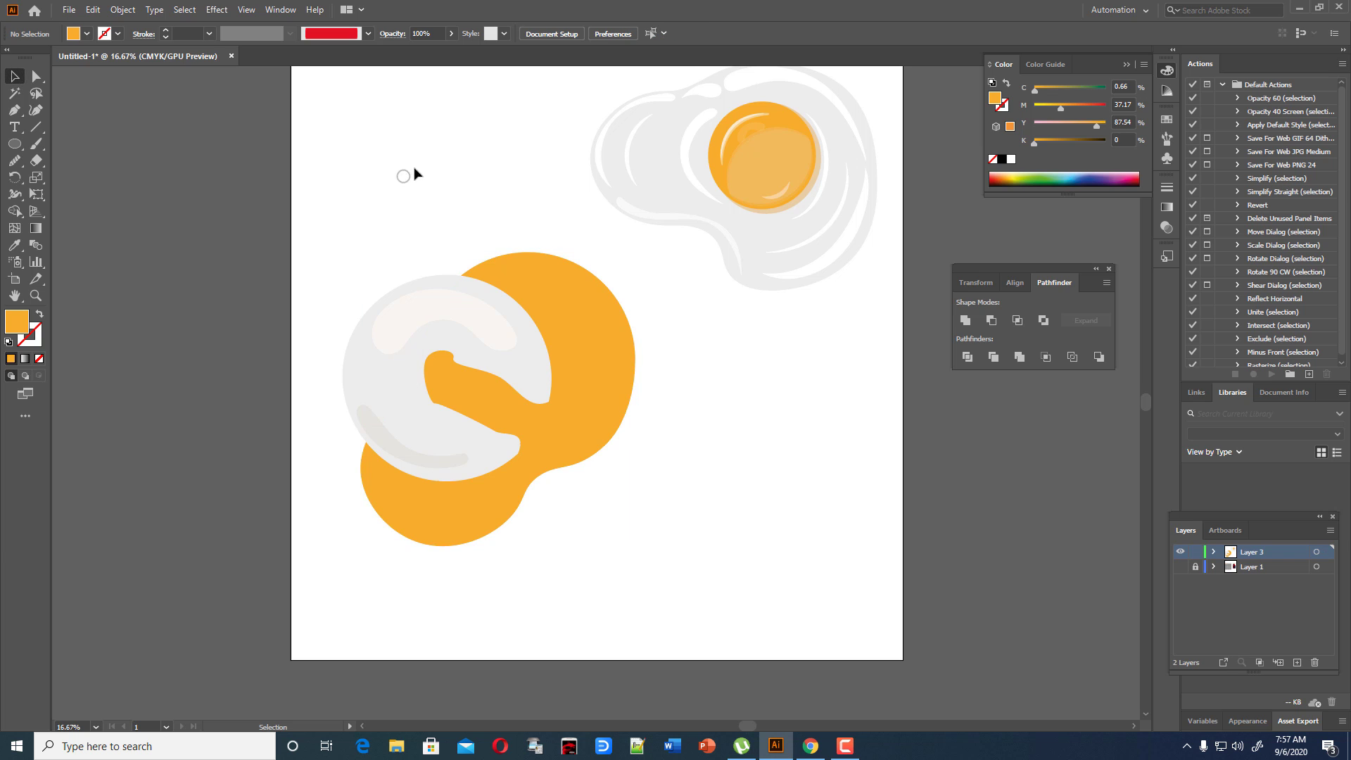
Lighten the two-lobed shape's fill to a softer orange (about C 0, M 33, Y 77, K 0), and deselect.
click(574, 348)
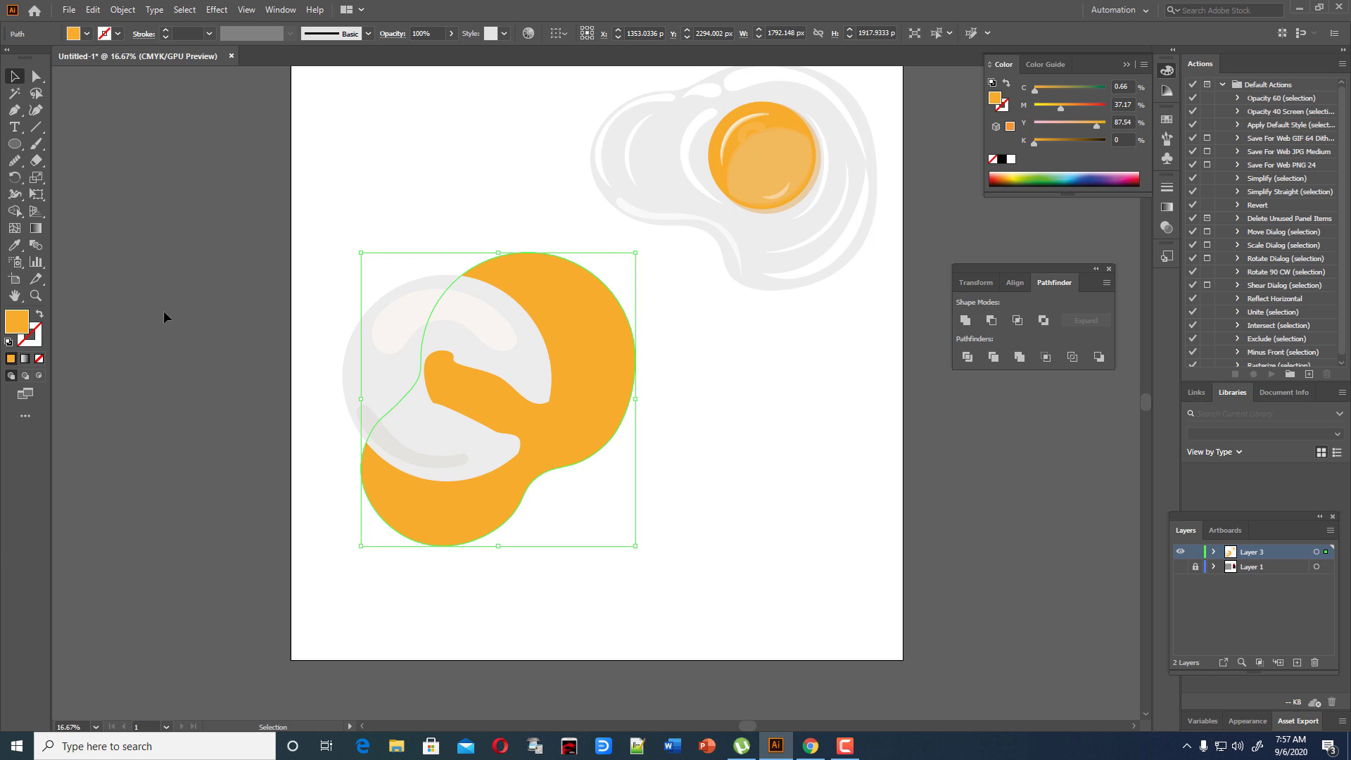
click(23, 316)
double_click(17, 322)
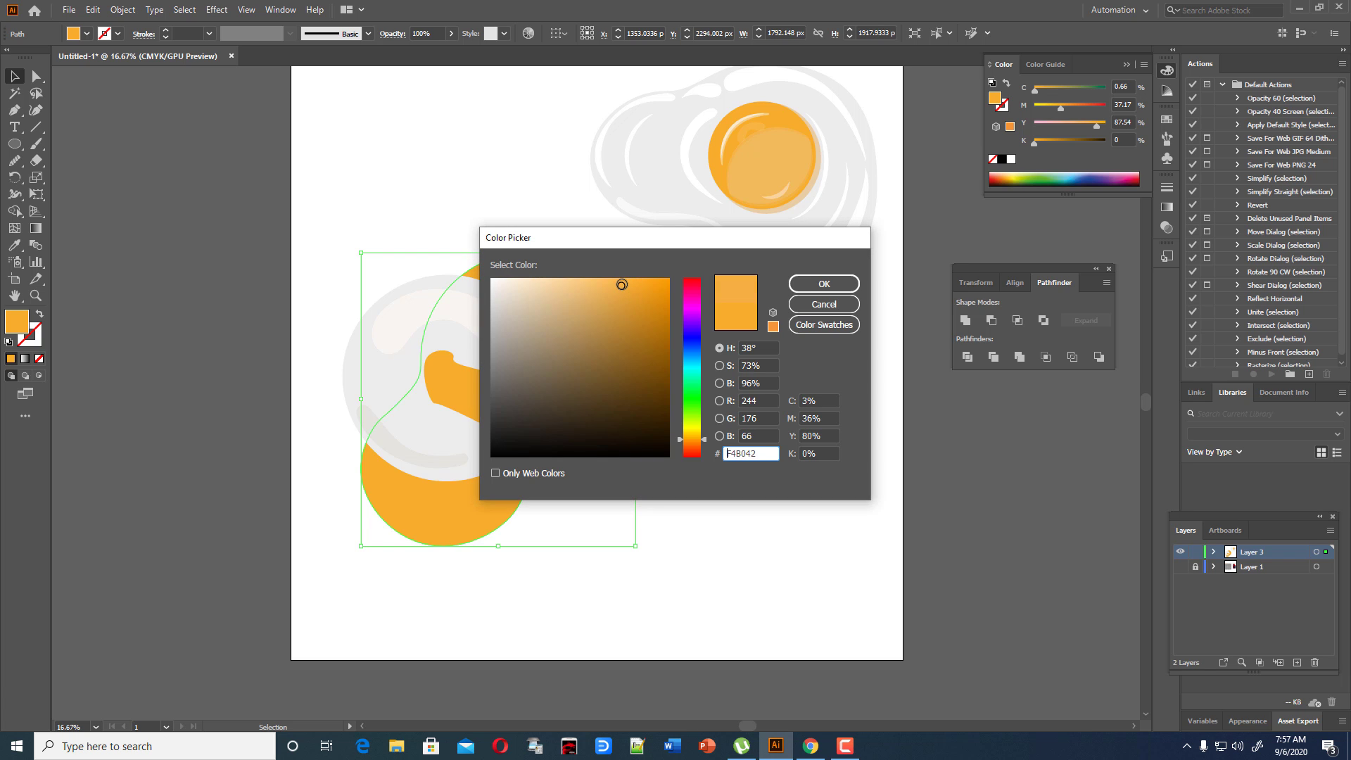
click(619, 283)
click(823, 284)
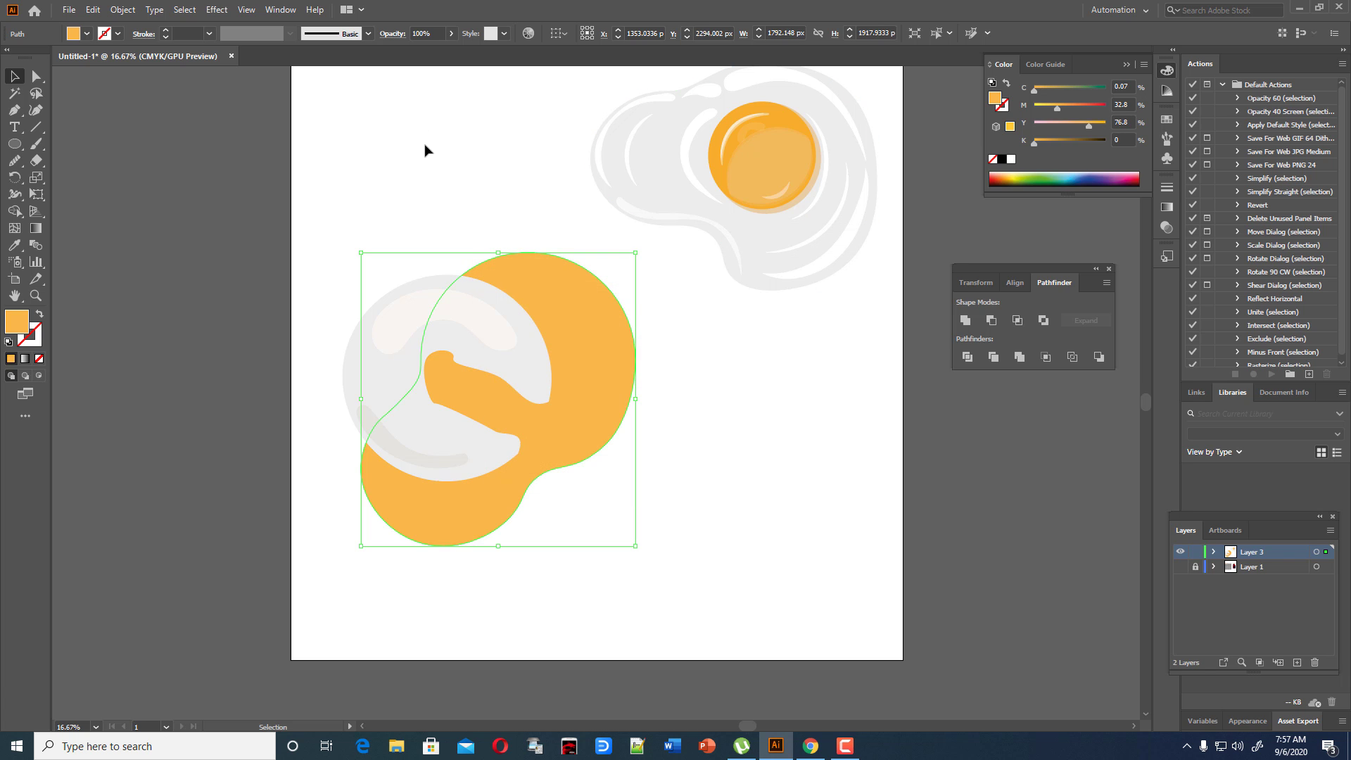
click(429, 147)
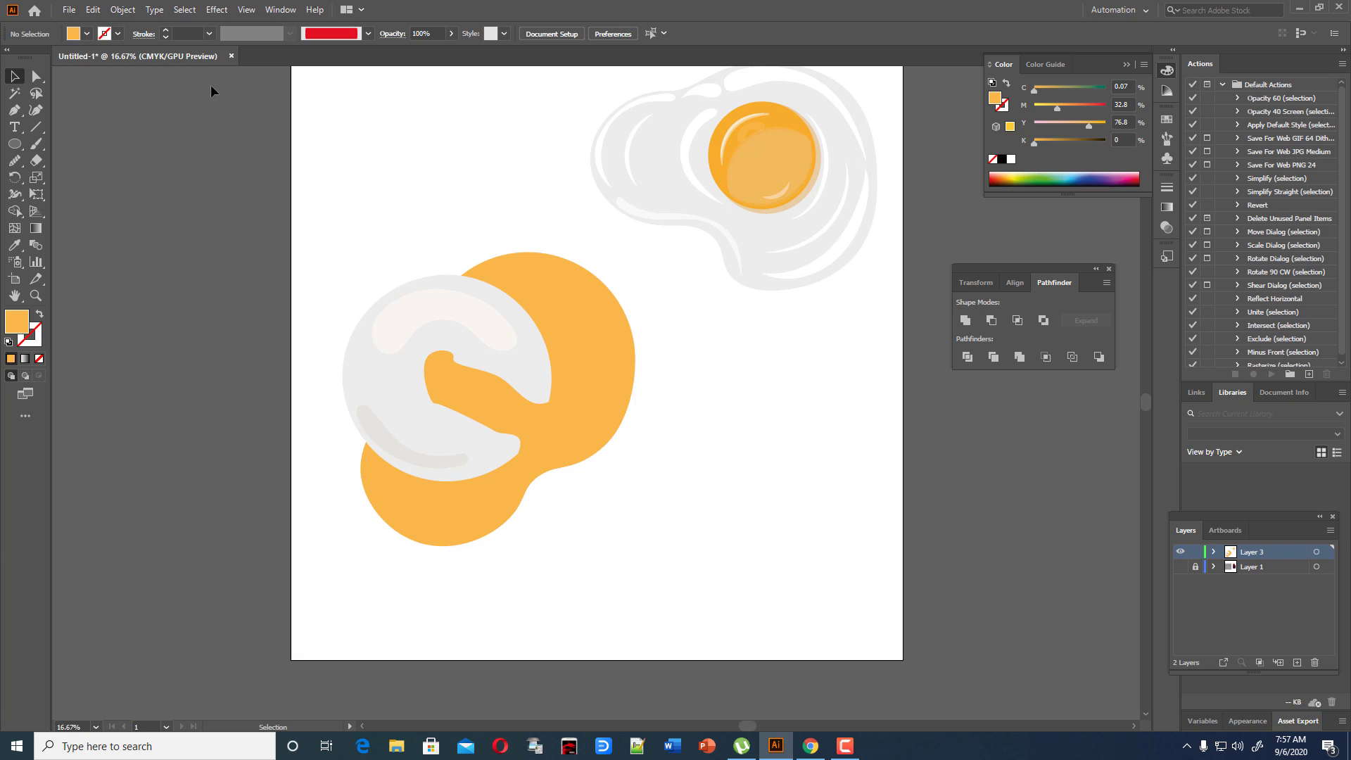
Brush an orange curved outline about 763 by 658 px around the inner end of the gray circle's cut-out, and select it.
click(37, 143)
mouse_move(453, 406)
mouse_down()
mouse_move(393, 381)
mouse_move(415, 332)
mouse_move(505, 372)
mouse_up()
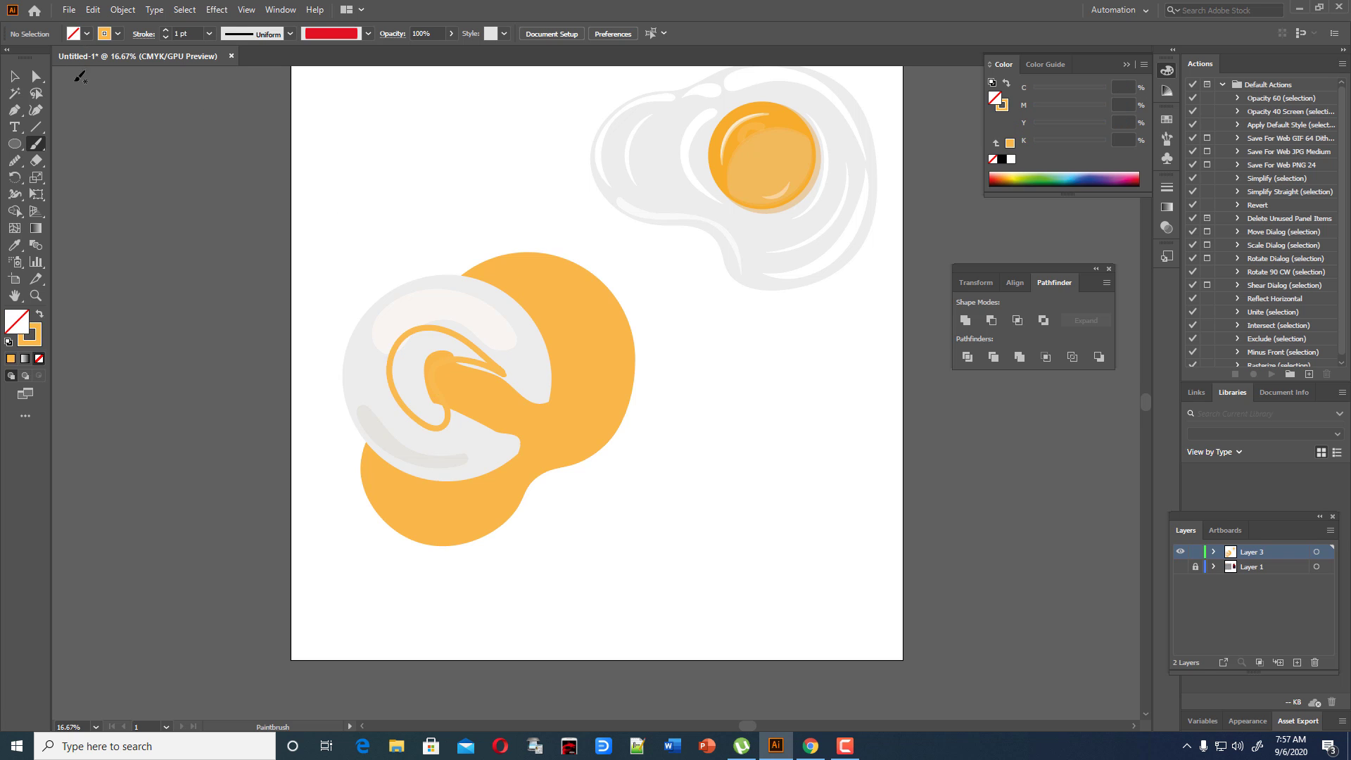
click(14, 76)
click(471, 327)
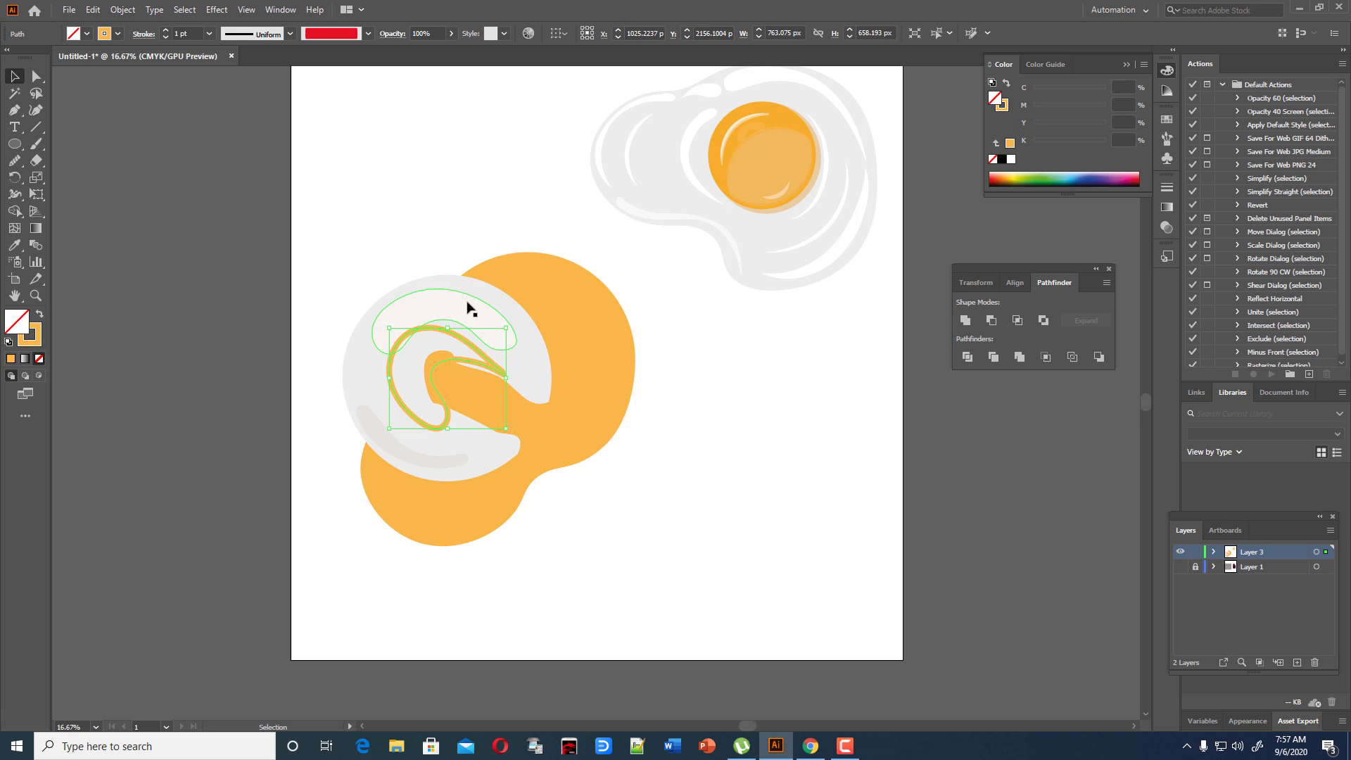
Join the curved orange outline into a closed path, turn its stroke into a fill, and darken the fill to brown C18B3E.
right_click(470, 343)
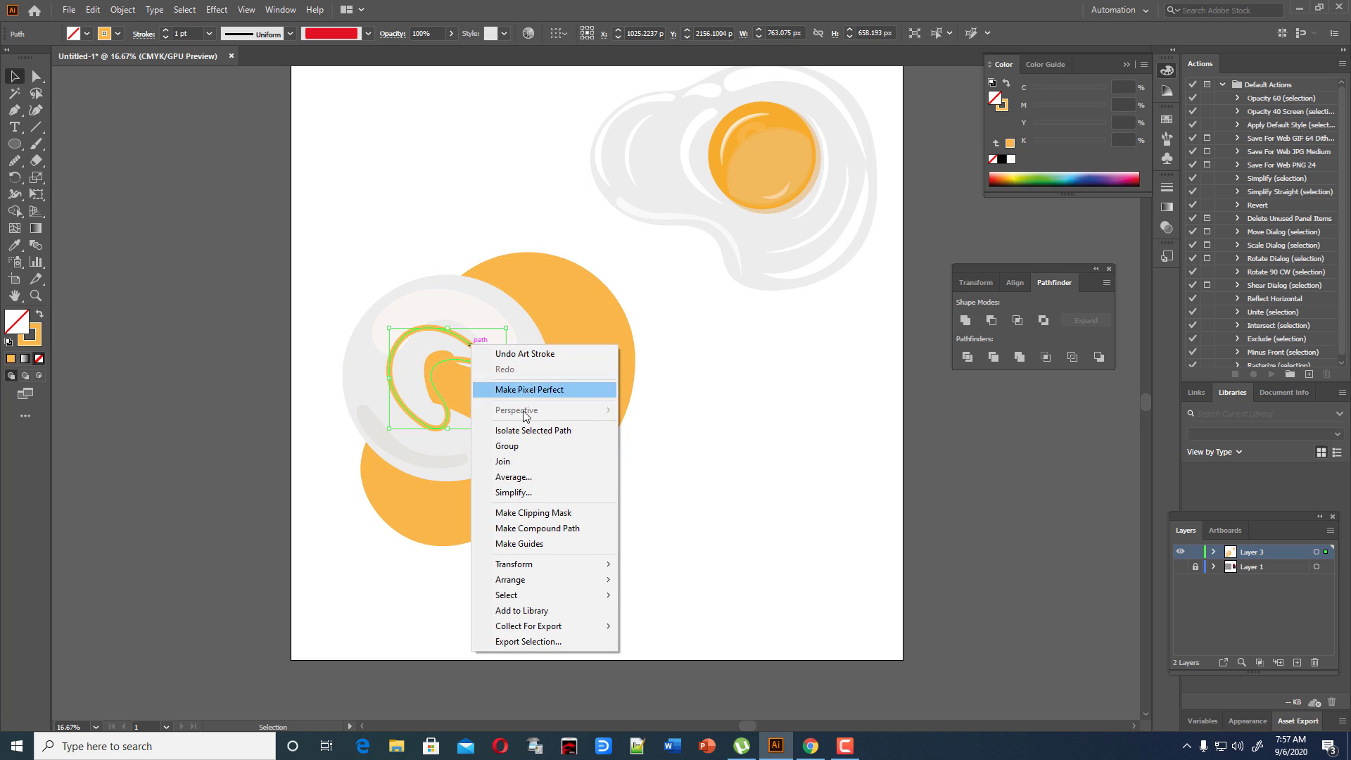
click(503, 461)
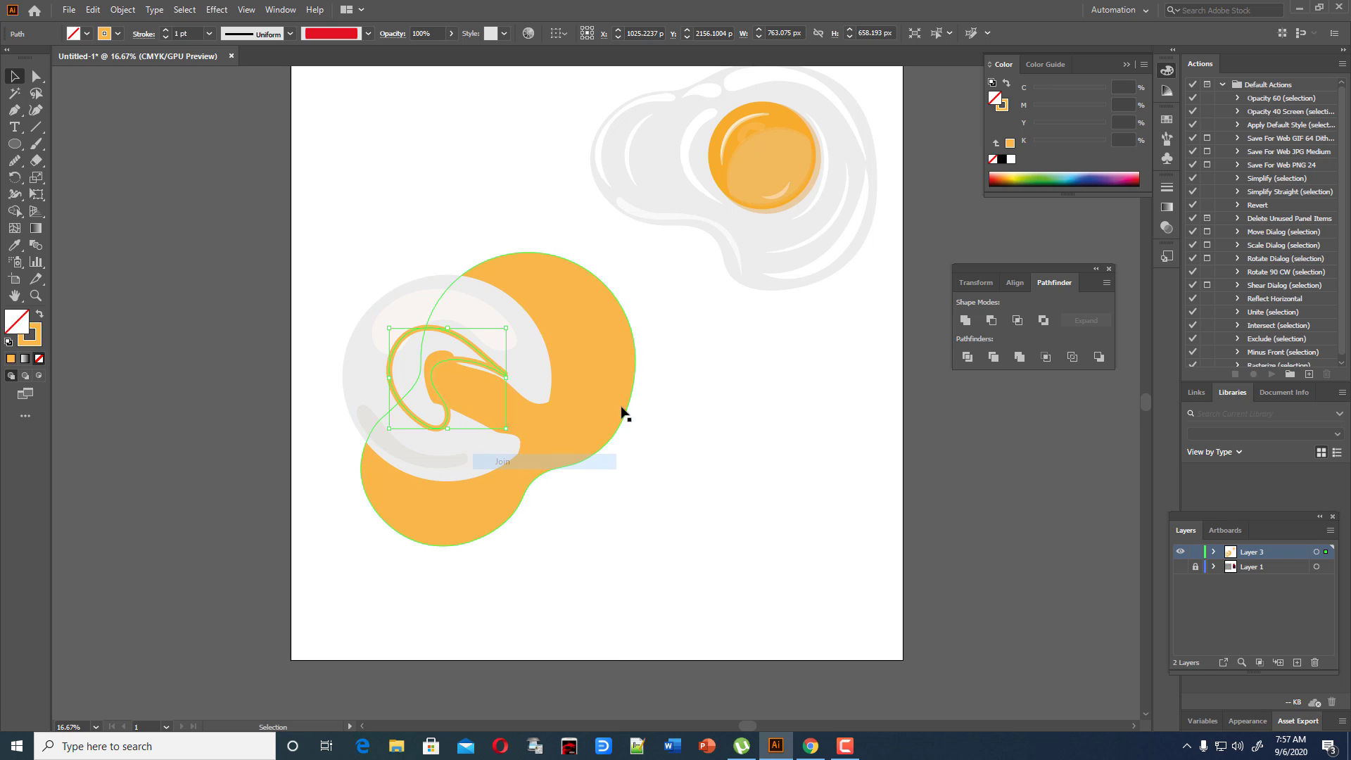
click(39, 314)
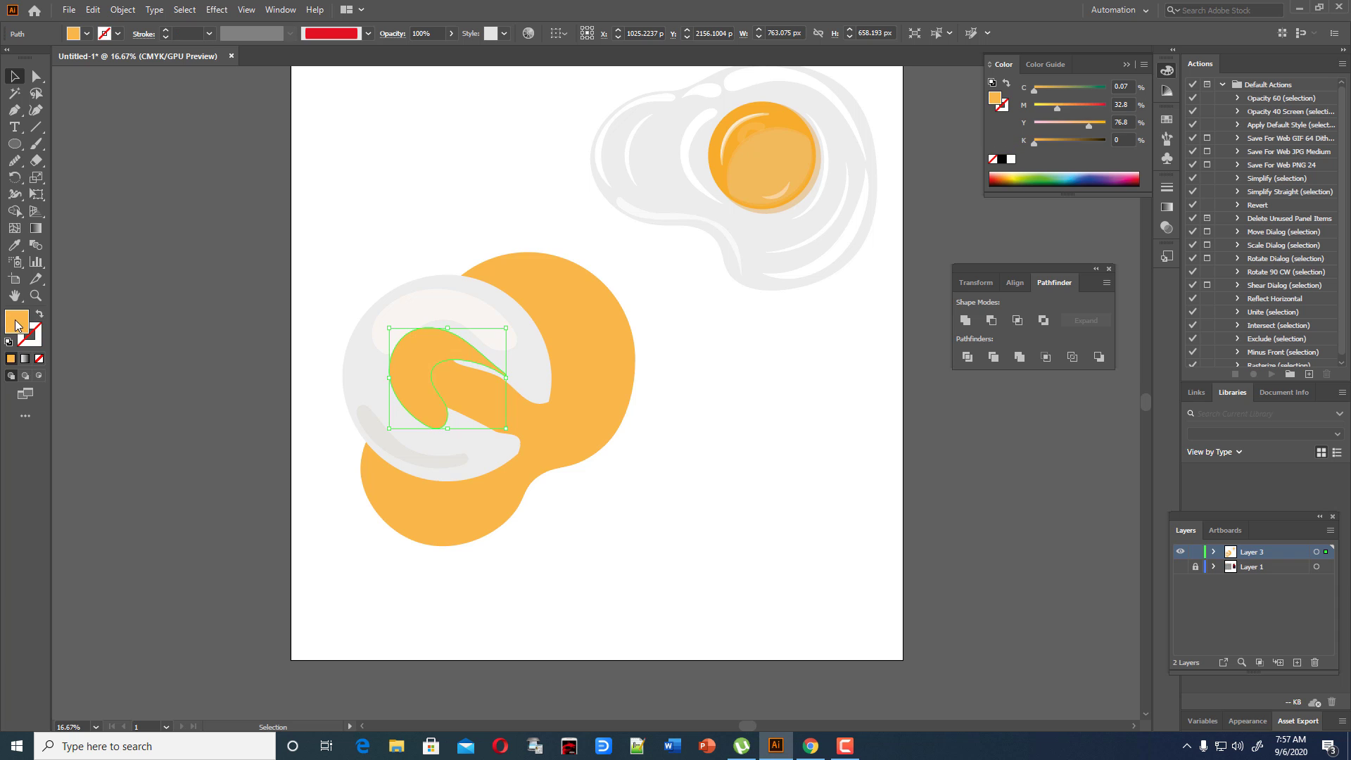
double_click(17, 322)
drag(609, 288, 636, 319)
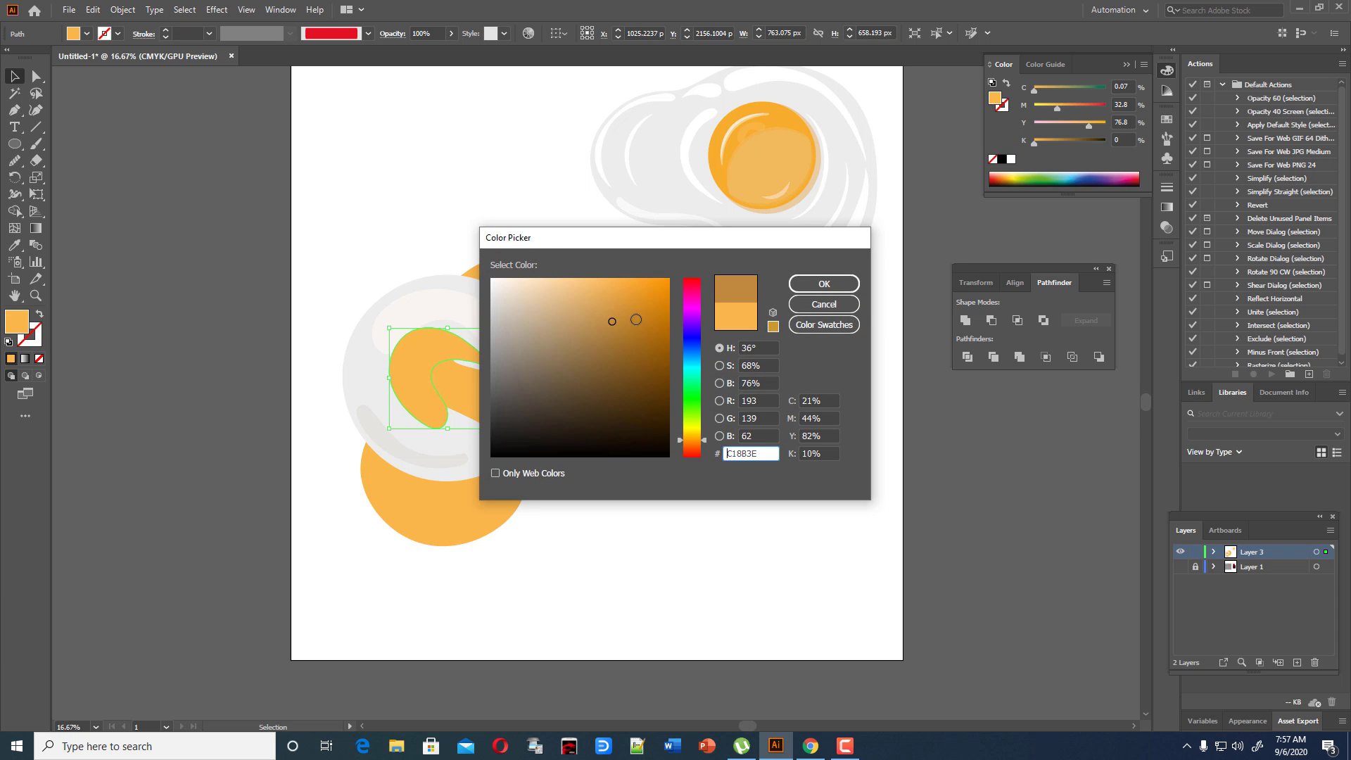
click(823, 283)
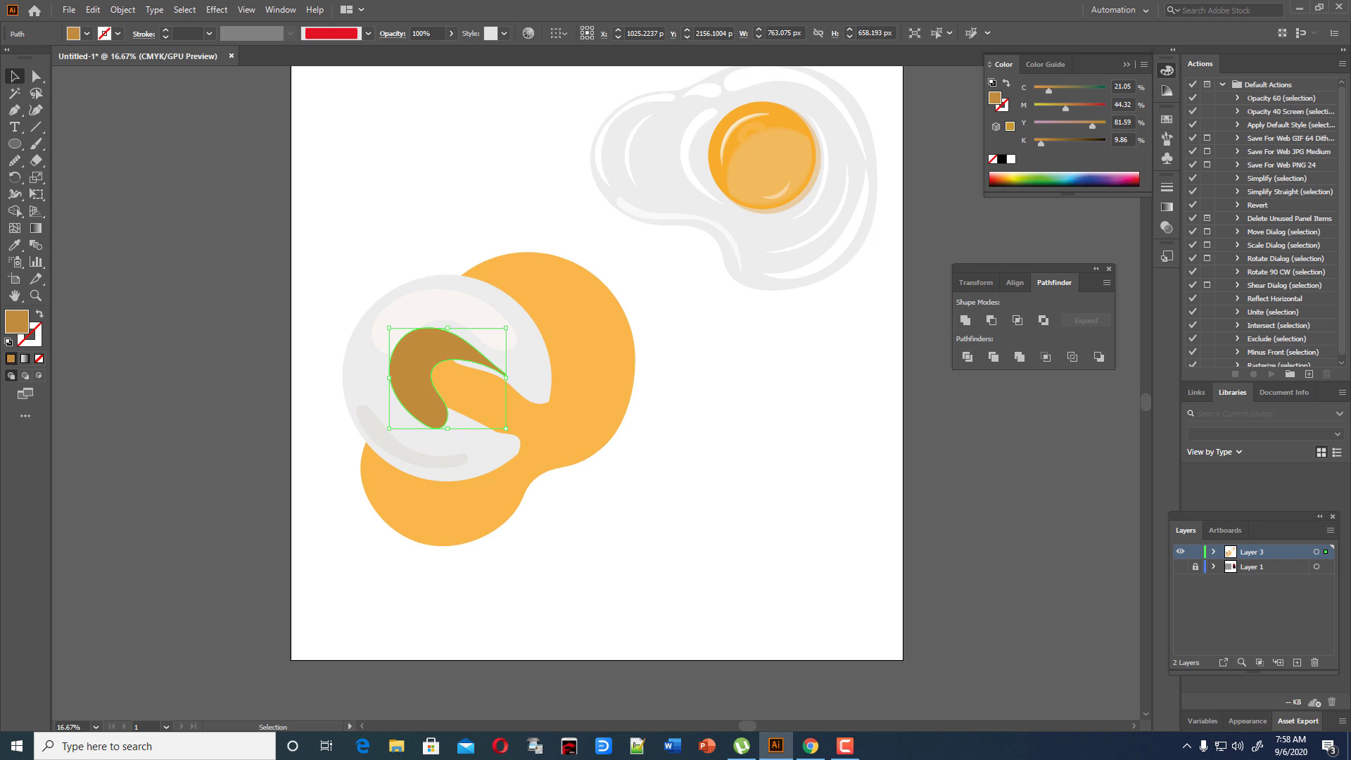
Layer the brown shape between the gray circle and the orange shape, and reshape it with the Curvature tool into a shadow along the cut-out's upper edge.
key(ctrl+shift+bracketleft)
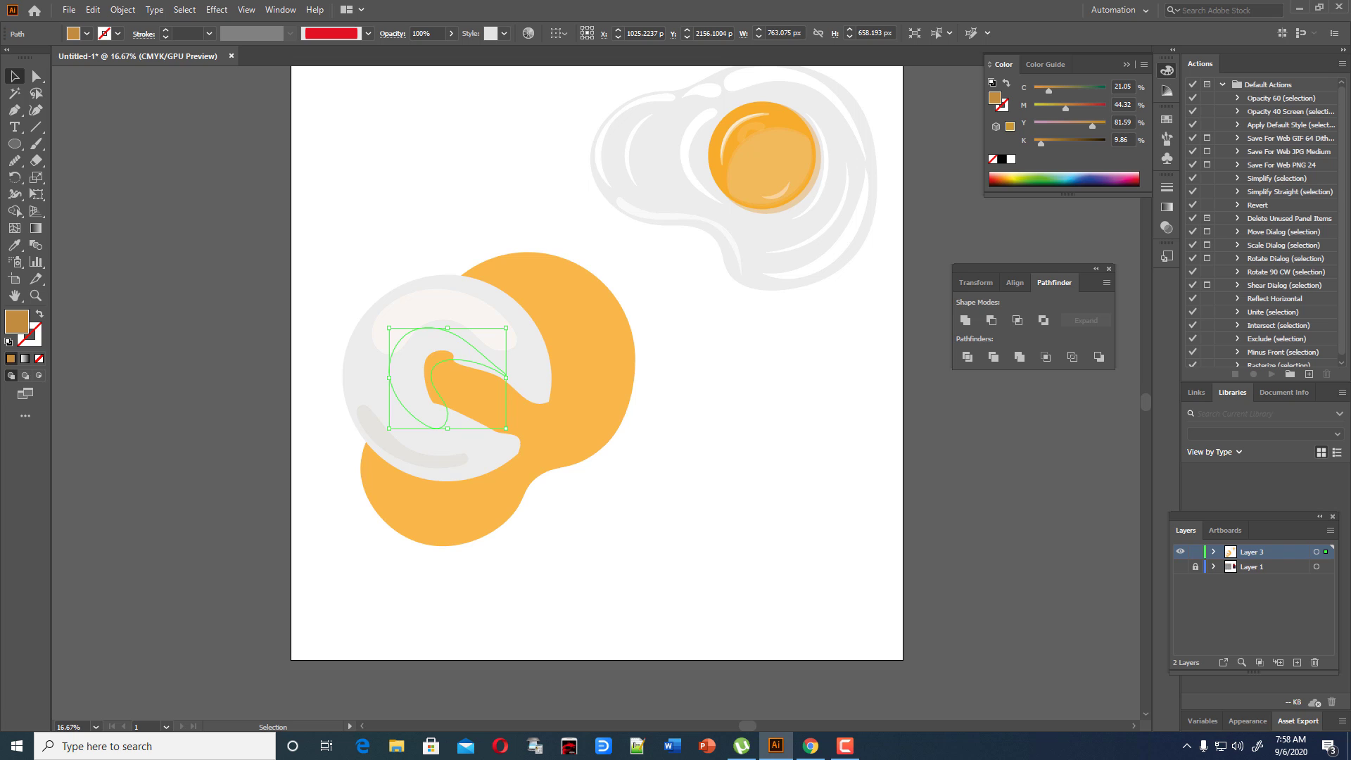
key(ctrl+bracketright)
click(36, 110)
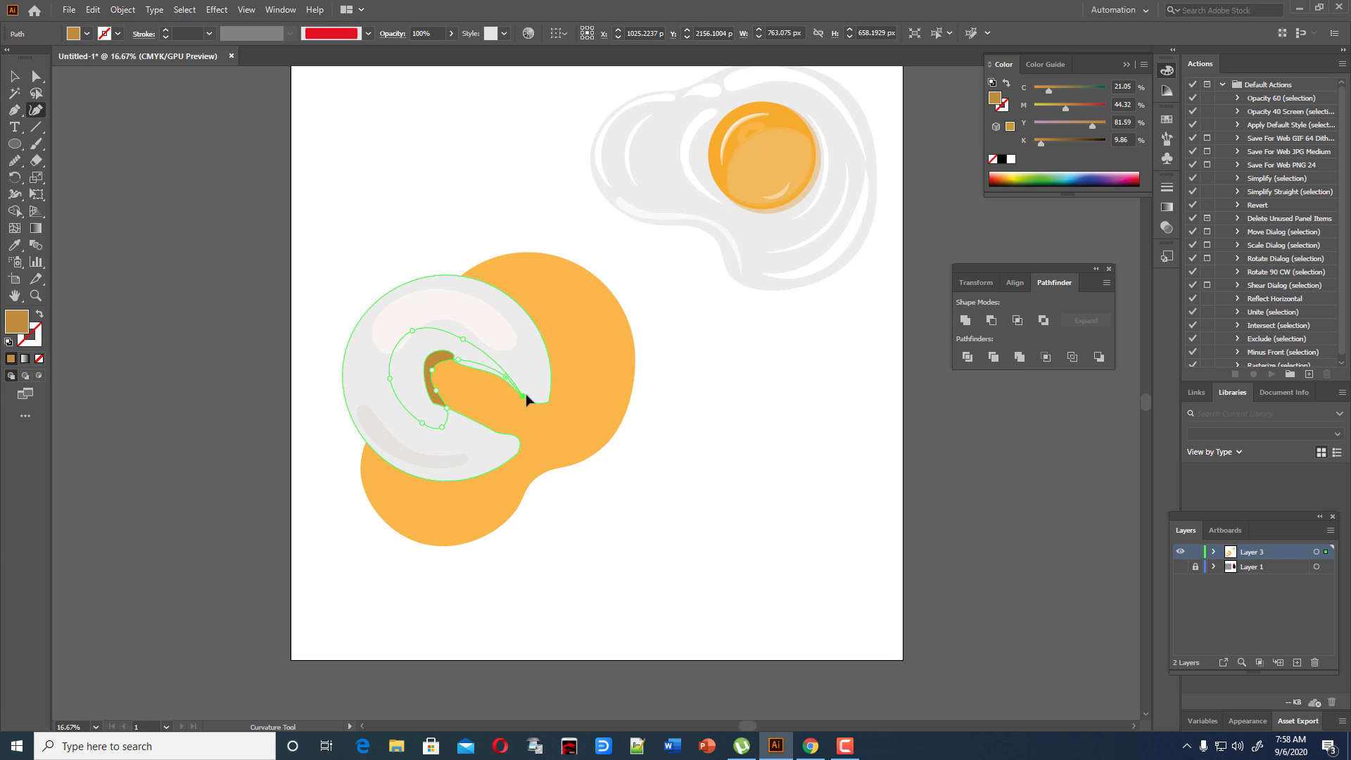
click(526, 394)
click(504, 386)
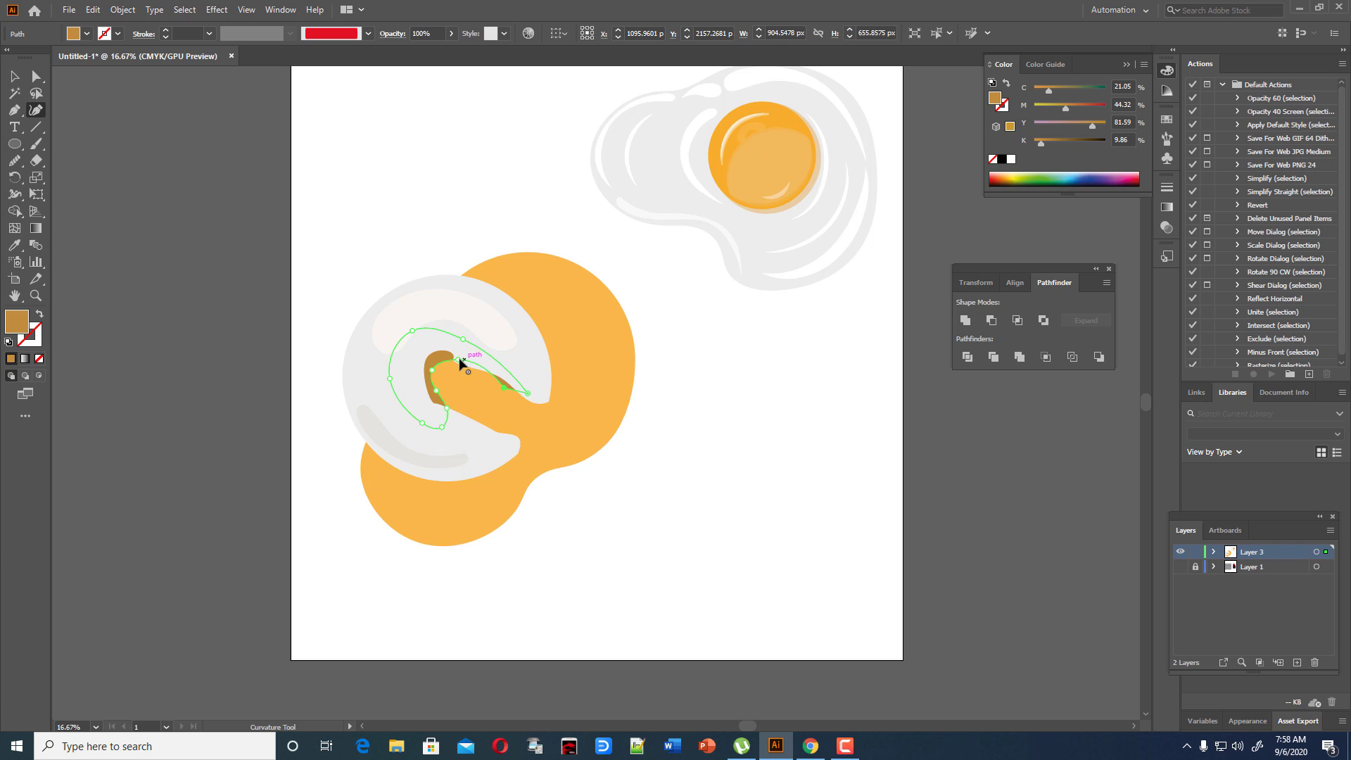
mouse_move(458, 361)
mouse_down()
mouse_move(461, 372)
mouse_move(439, 359)
mouse_up()
click(434, 366)
click(483, 376)
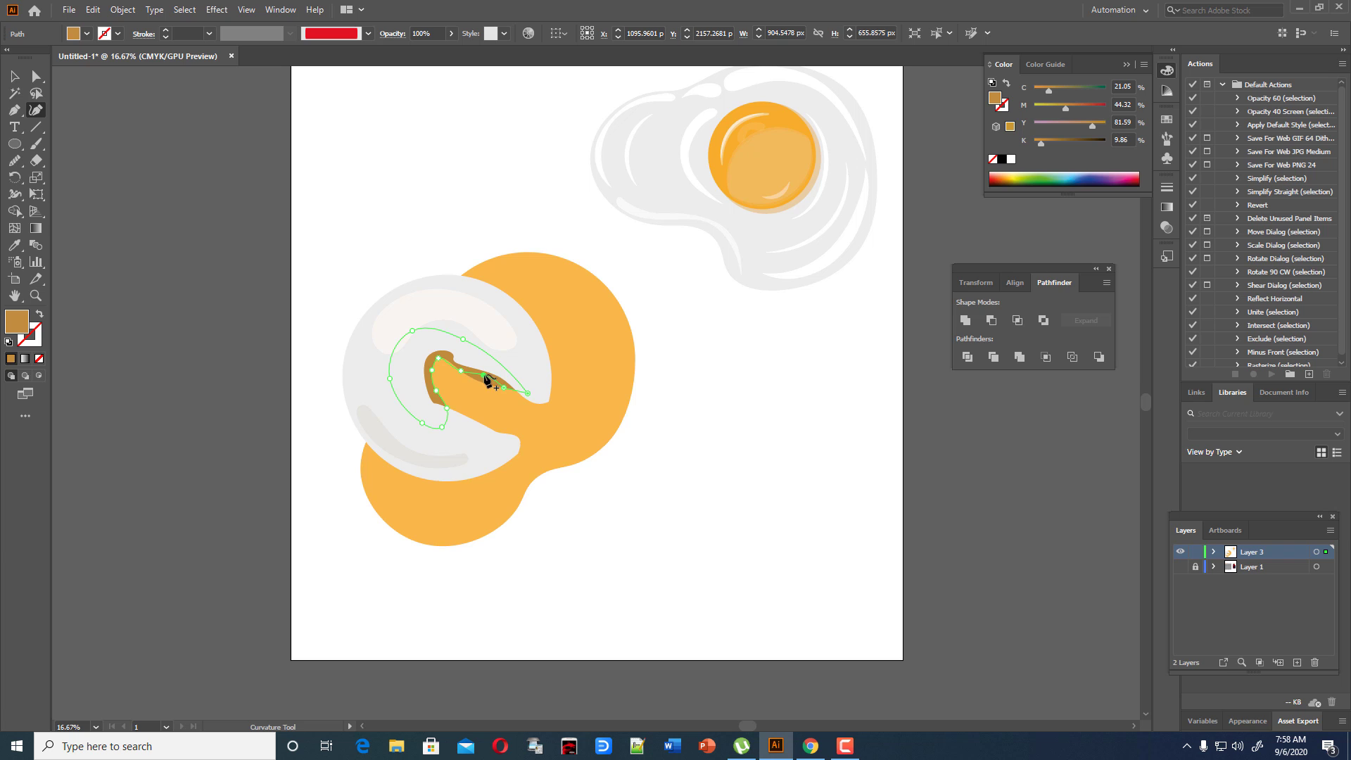
click(515, 397)
Lower the brown cut-out shadow's opacity to 45%, and deselect.
click(451, 33)
drag(444, 52, 420, 61)
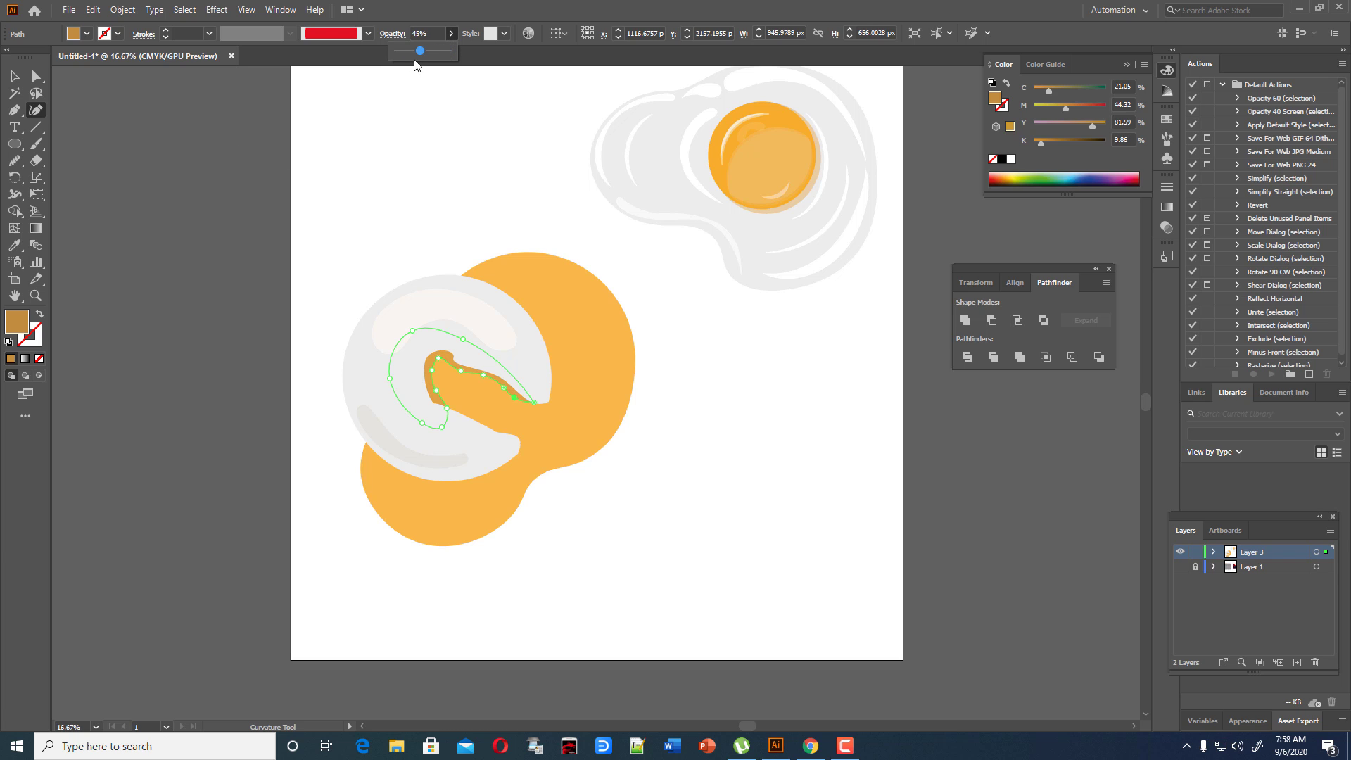
click(14, 75)
click(412, 145)
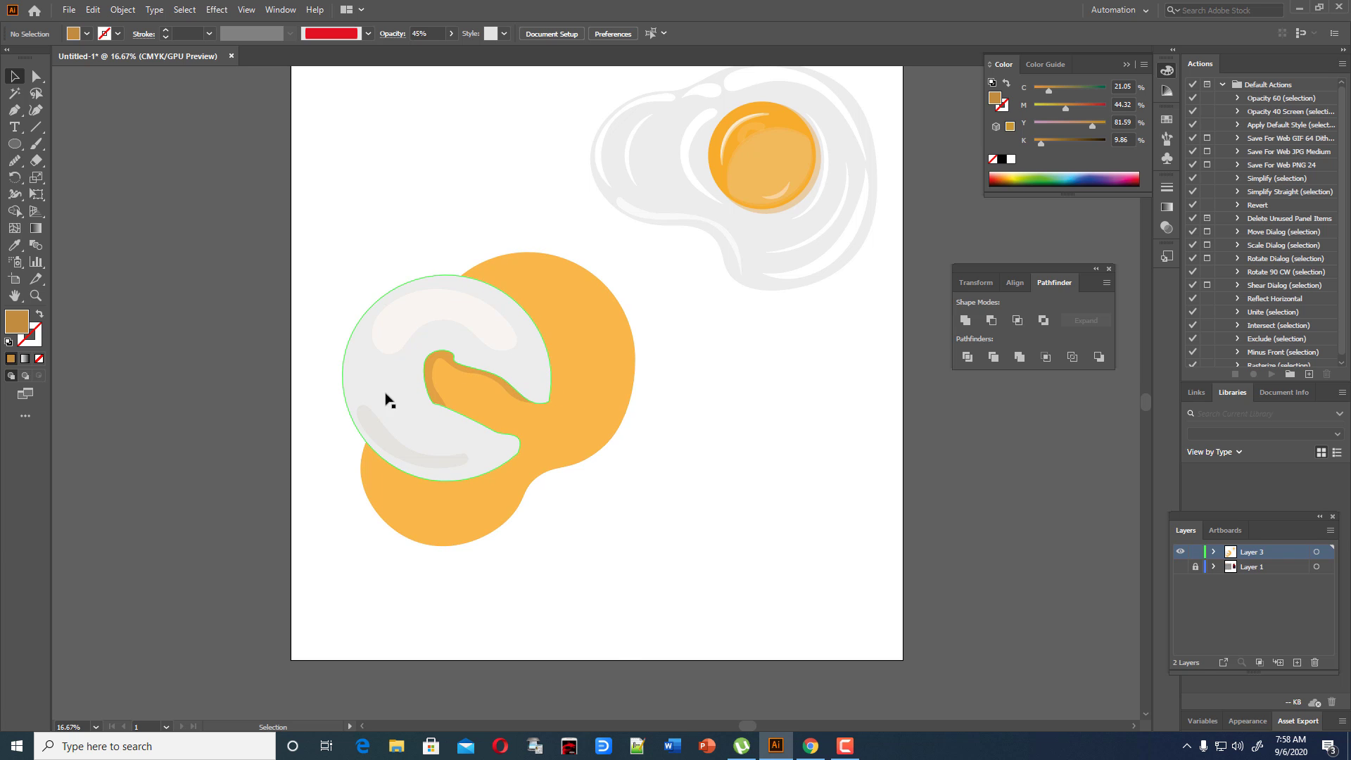
Reshape the gray cut-out circle into a tilted egg form by pulling its upper-left anchors outward and its lower anchors slightly in.
click(363, 363)
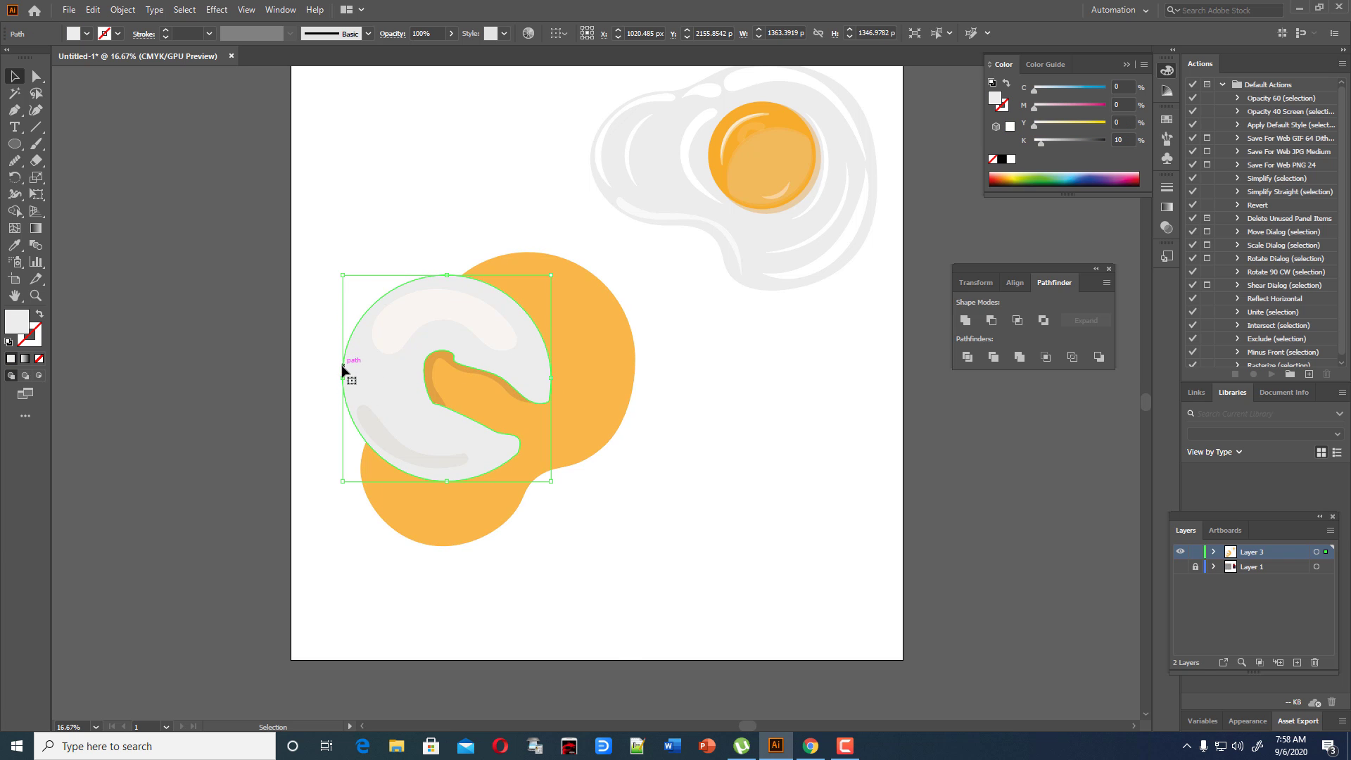
click(36, 76)
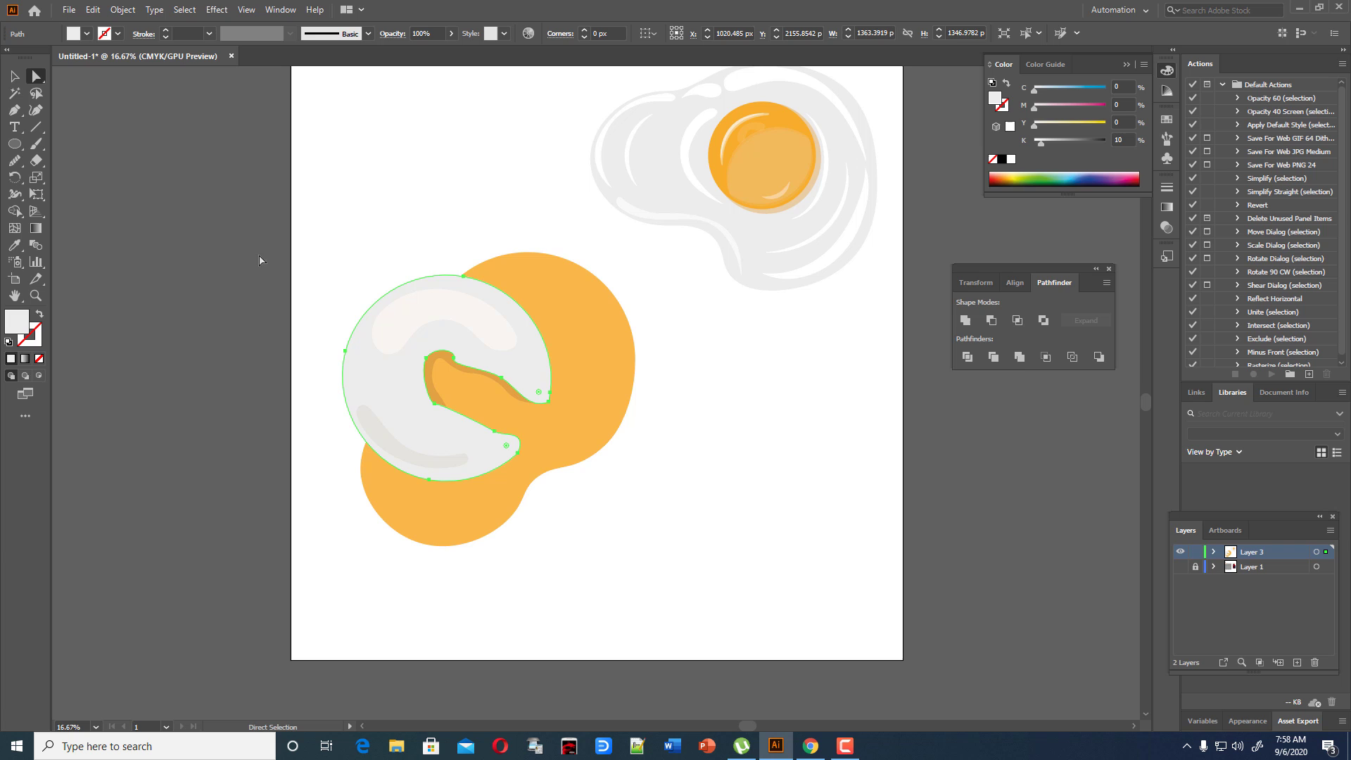
click(345, 355)
drag(345, 356, 330, 340)
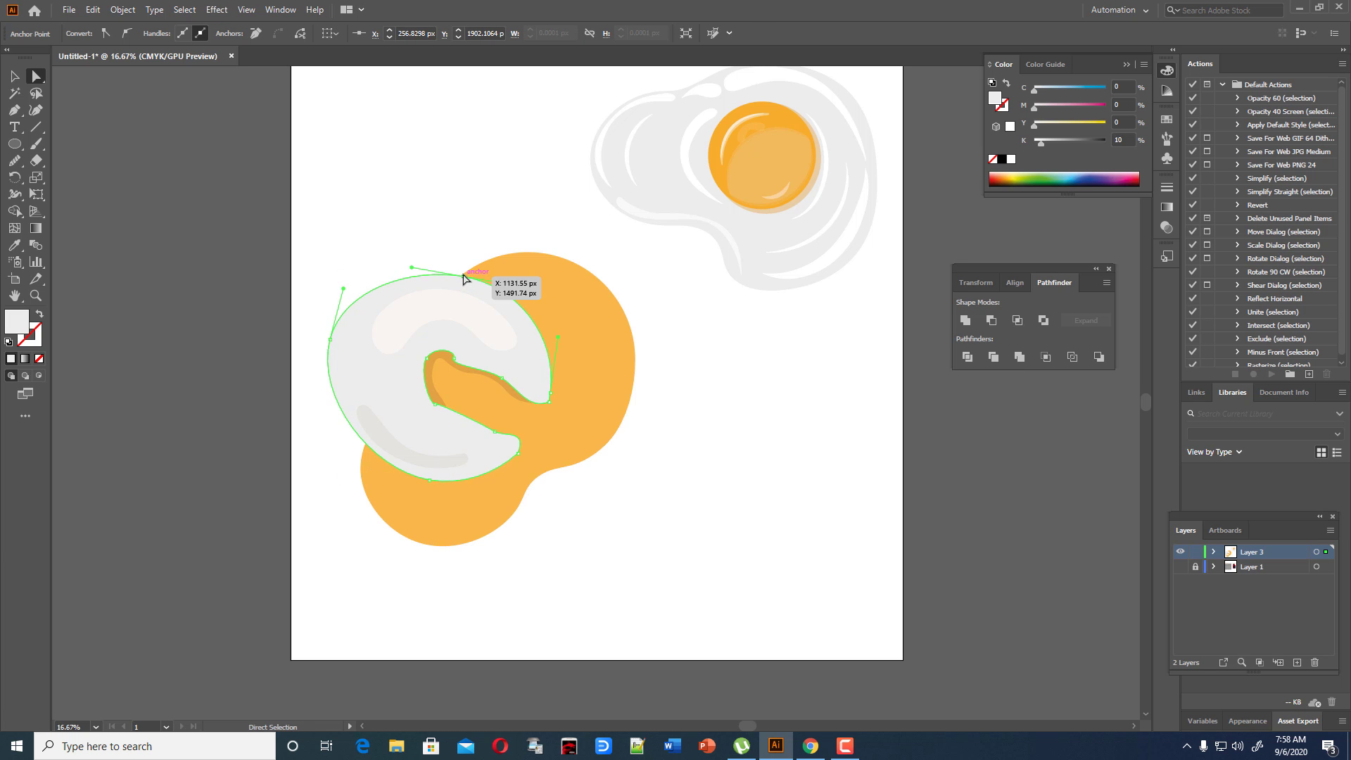
drag(463, 275, 461, 269)
drag(329, 339, 314, 334)
drag(462, 273, 457, 264)
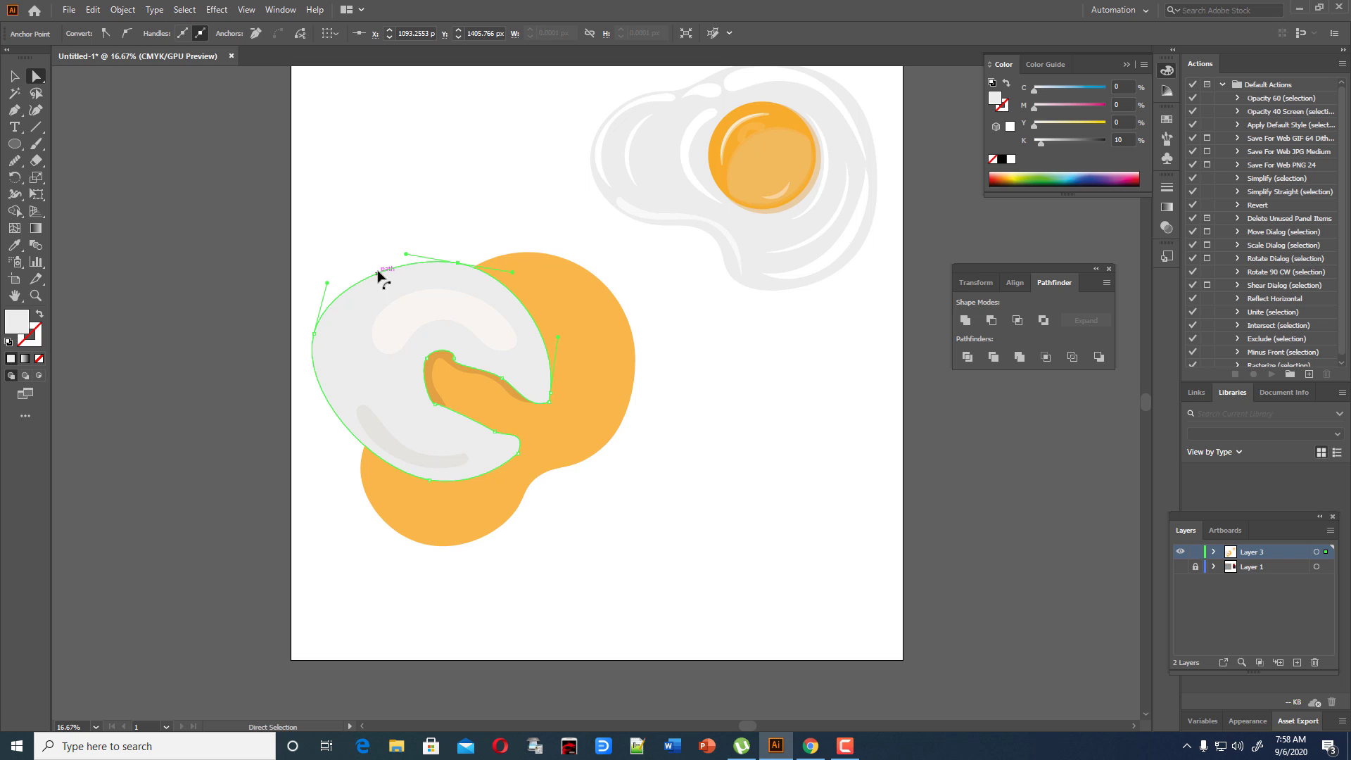
drag(378, 277, 377, 272)
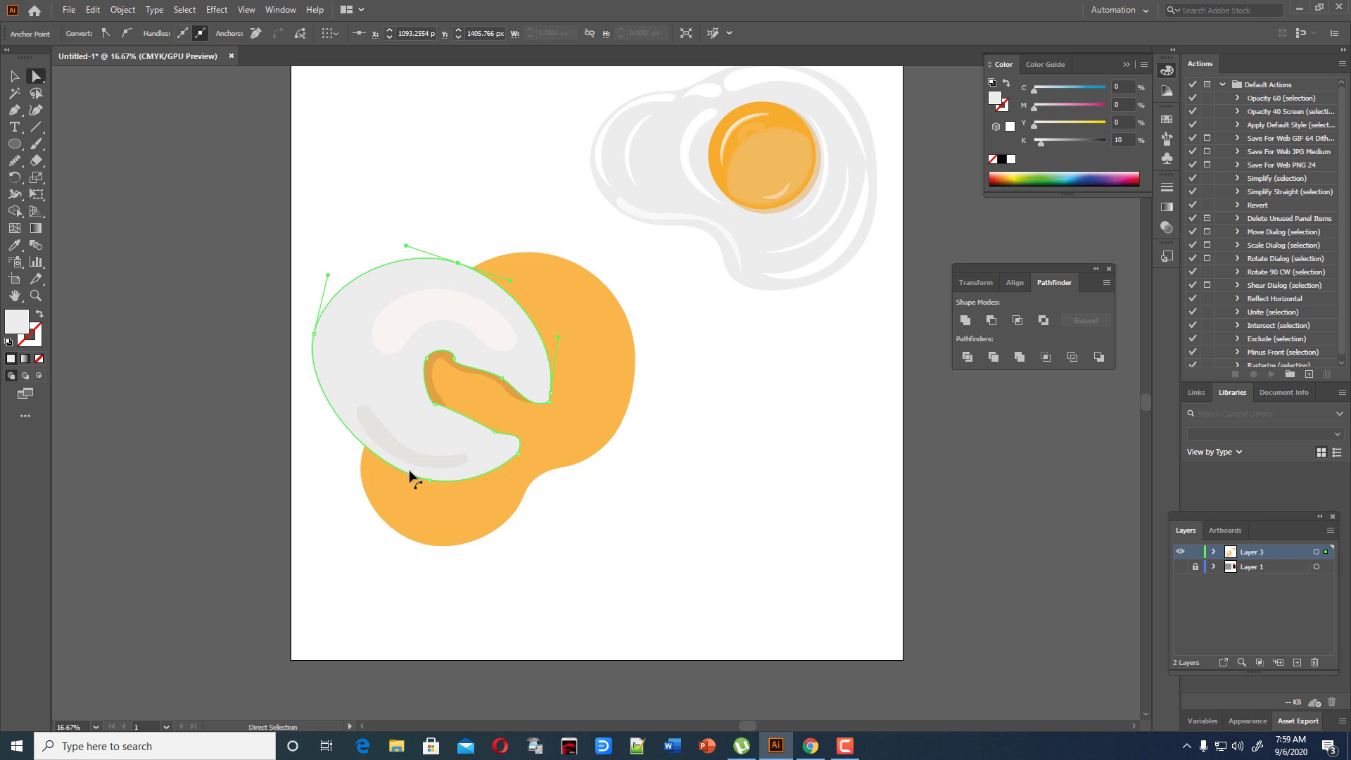
mouse_move(423, 477)
mouse_down()
mouse_move(431, 487)
mouse_move(408, 467)
mouse_up()
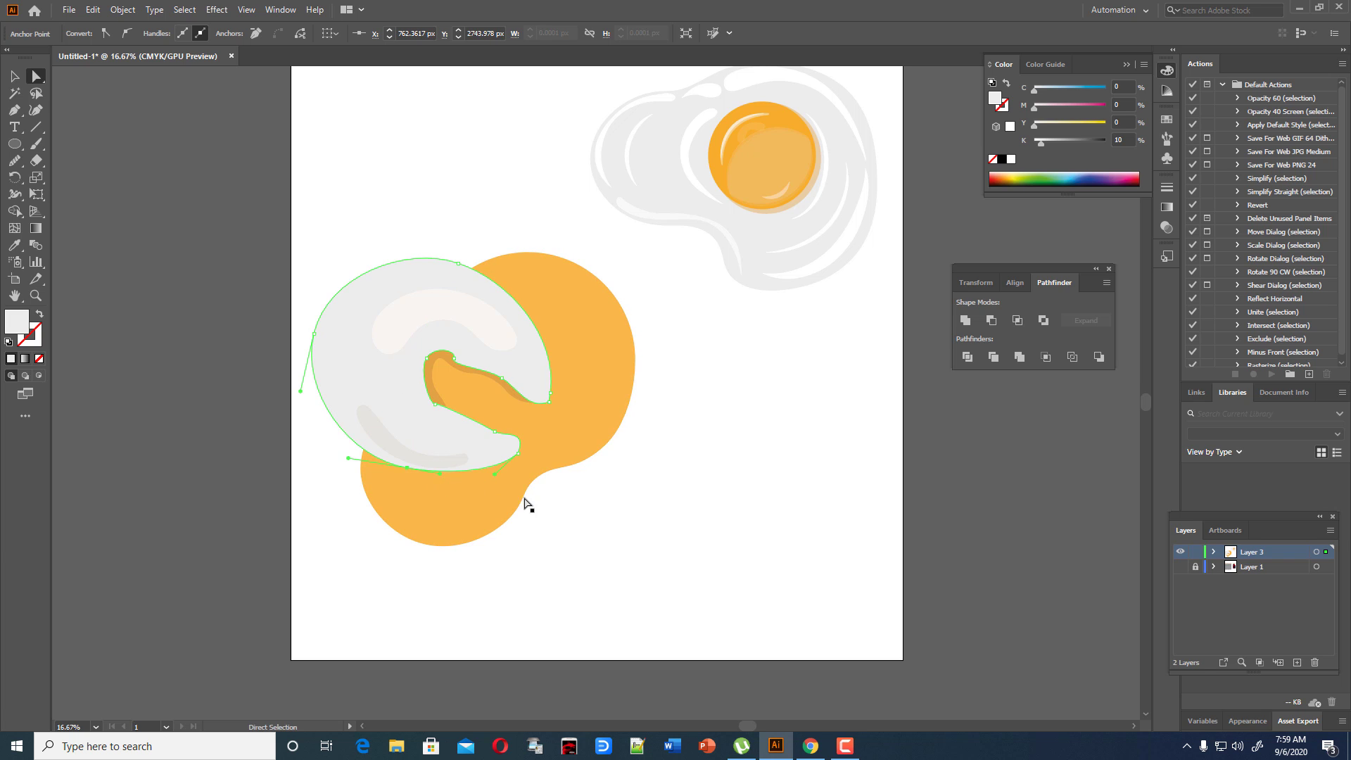
drag(518, 454, 516, 457)
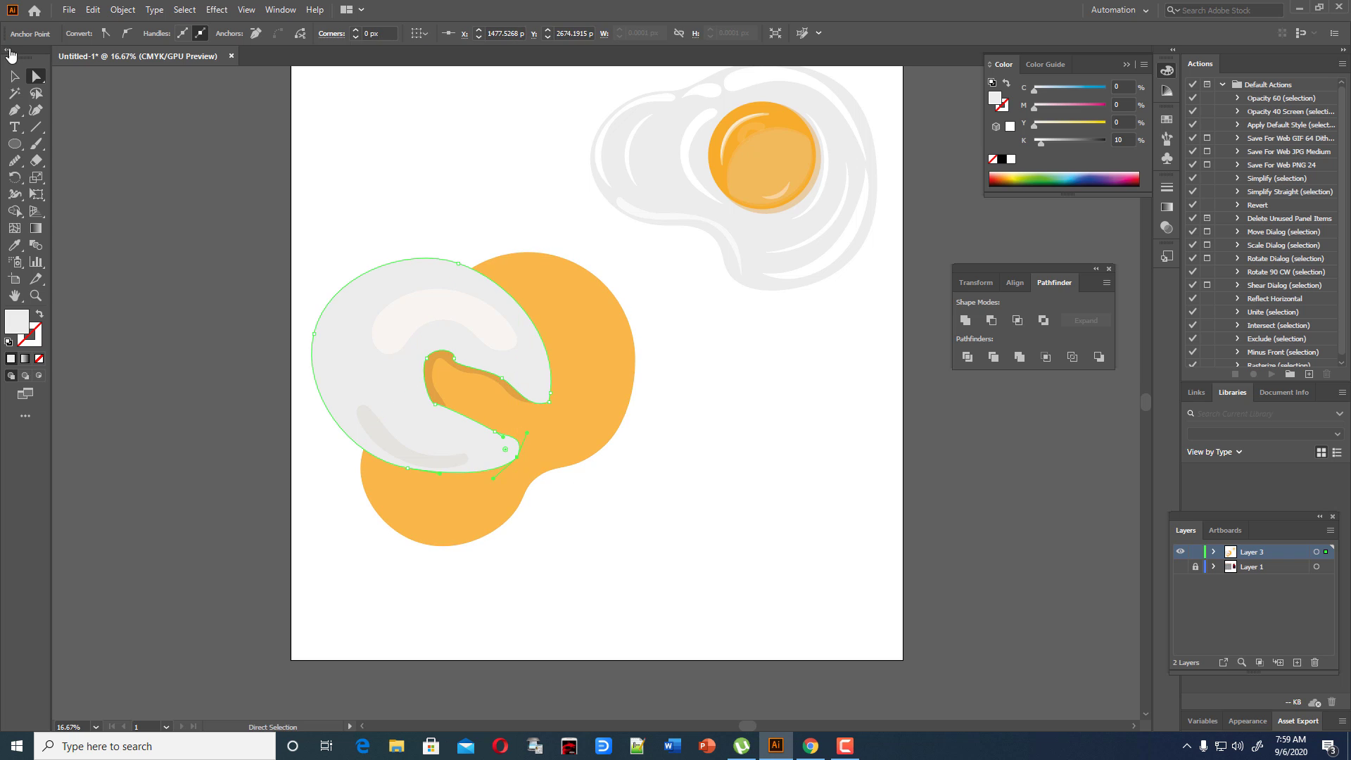
Move the pale highlight band up and to the left, closer to the gray shape's upper edge, and deselect.
click(14, 75)
click(404, 205)
mouse_move(429, 316)
mouse_down()
mouse_move(416, 295)
mouse_move(435, 300)
mouse_up()
click(521, 209)
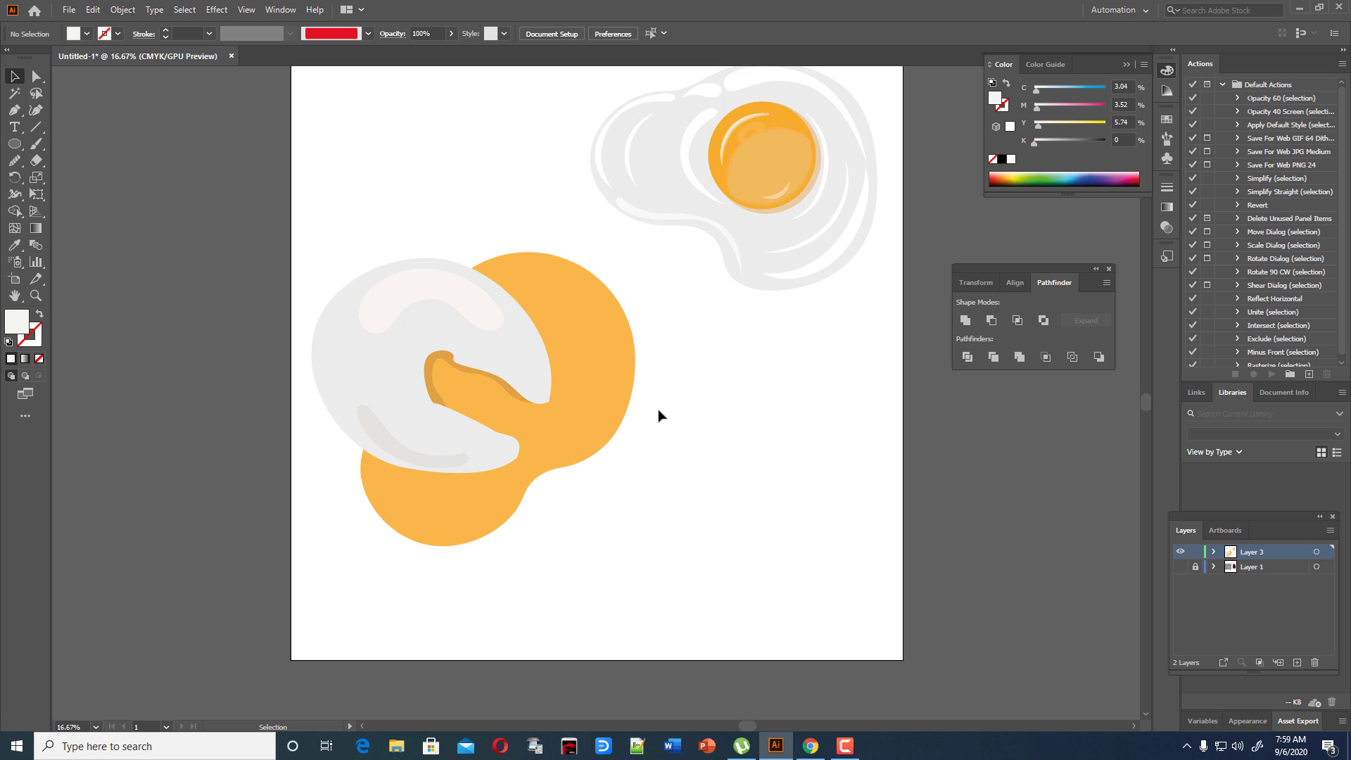
Brush a pale wavy outline about 903 by 664 px around the gray shape's cut-out, and join its ends.
click(37, 143)
mouse_move(460, 414)
mouse_down()
mouse_move(408, 381)
mouse_move(413, 348)
mouse_move(474, 328)
mouse_move(535, 408)
mouse_up()
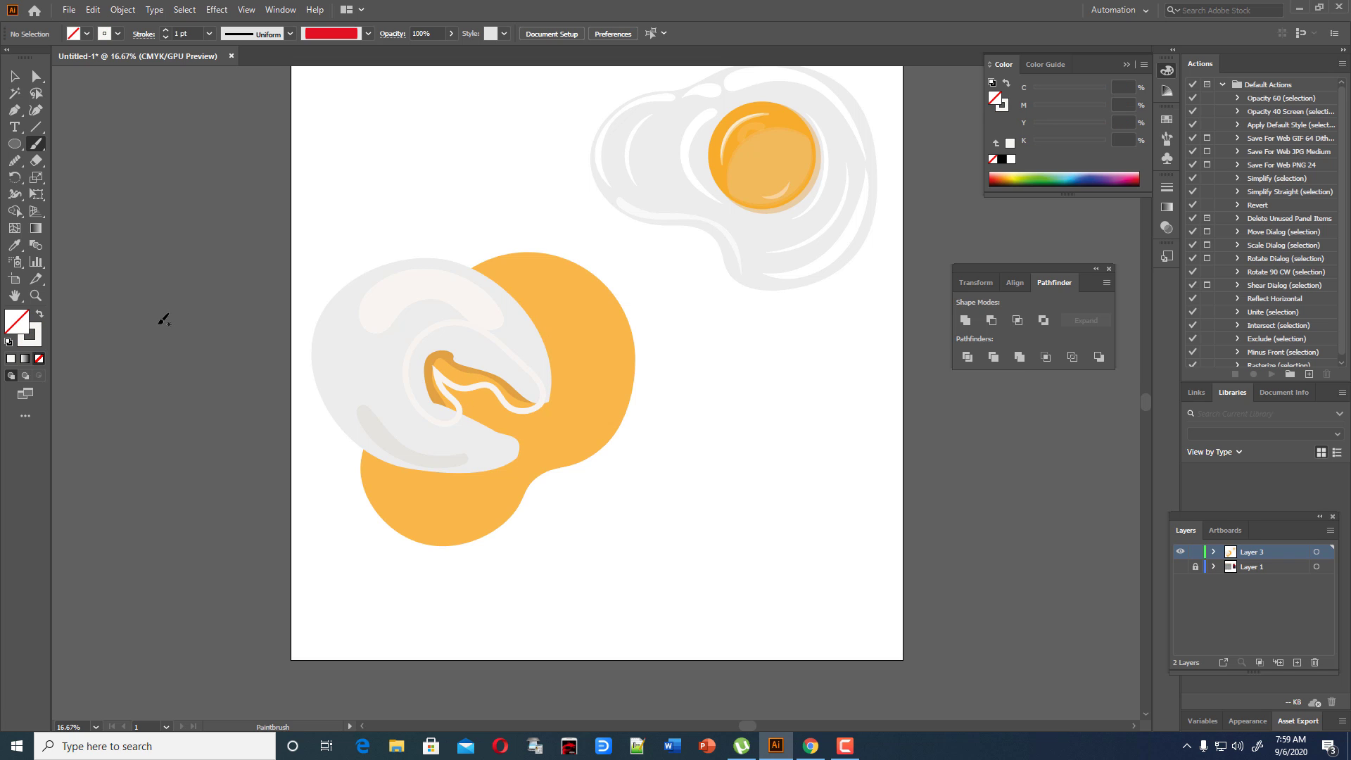
click(14, 75)
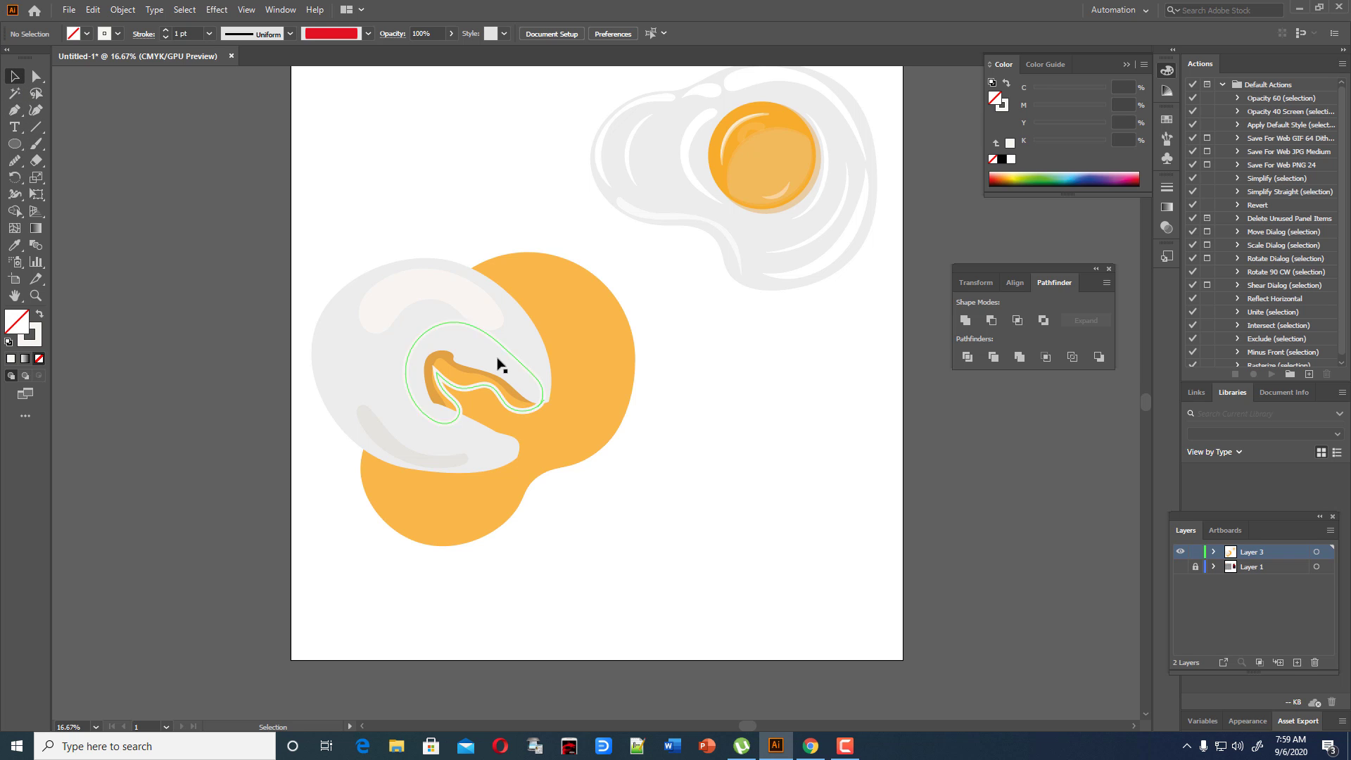
click(497, 394)
right_click(497, 394)
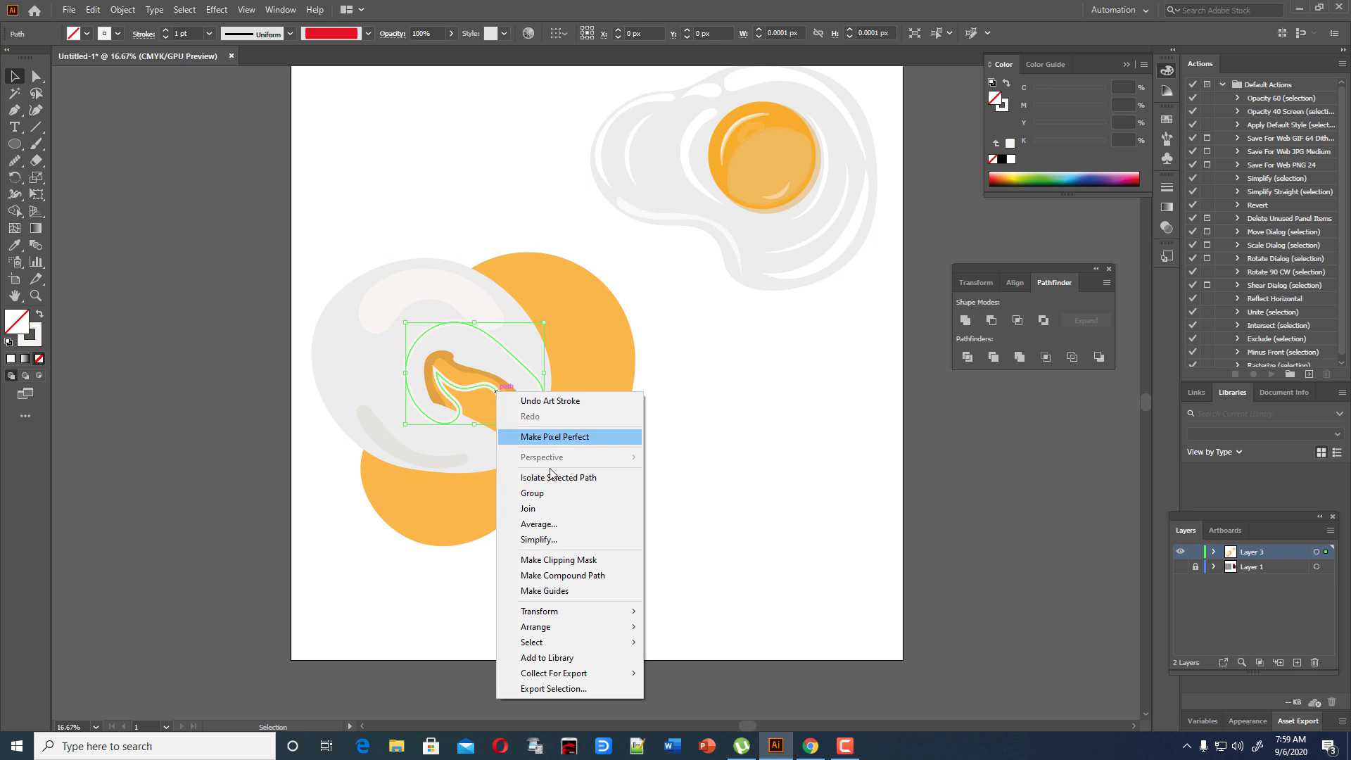
click(517, 507)
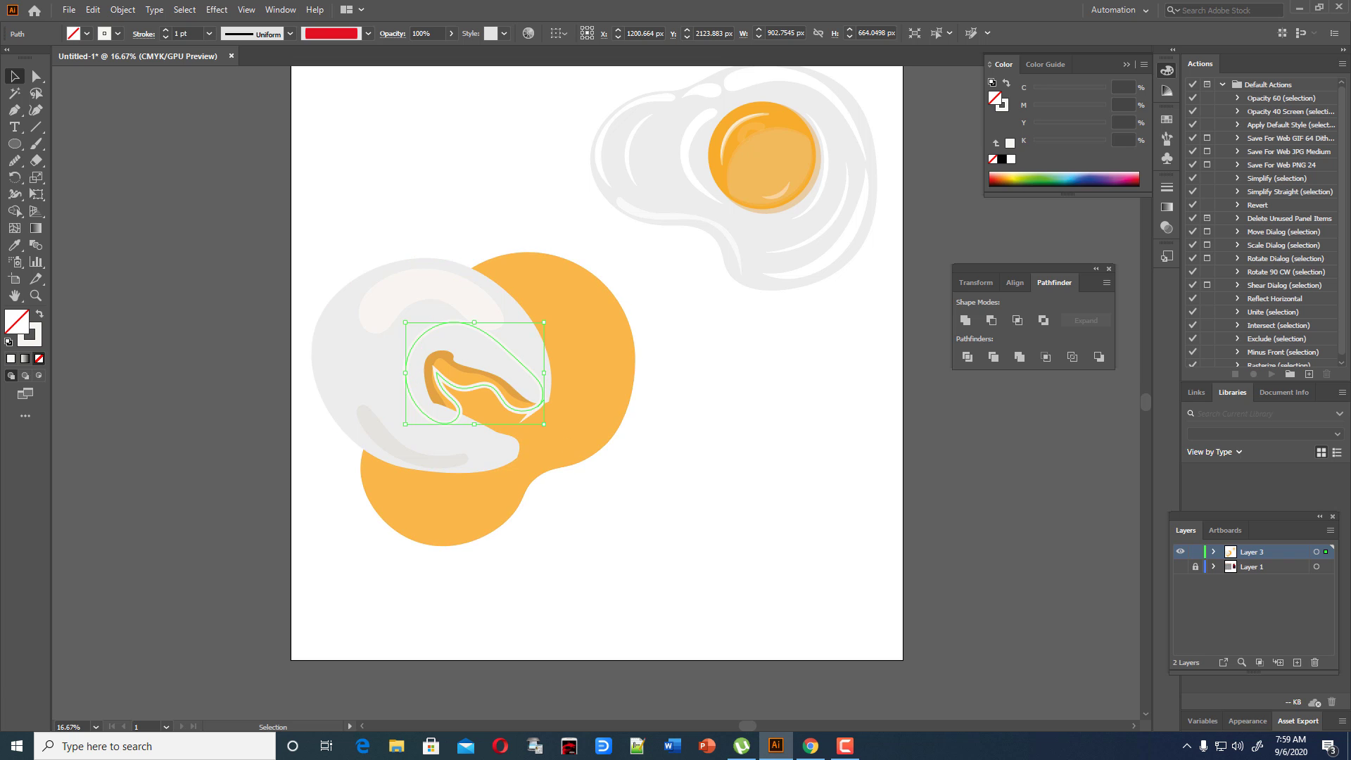
Smooth the pale outline with the Curvature tool, rounding its right end and turning the sharp inner tip into a soft curve.
key(ctrl+plus)
key(ctrl+plus)
key(ctrl+plus)
key(ctrl+plus)
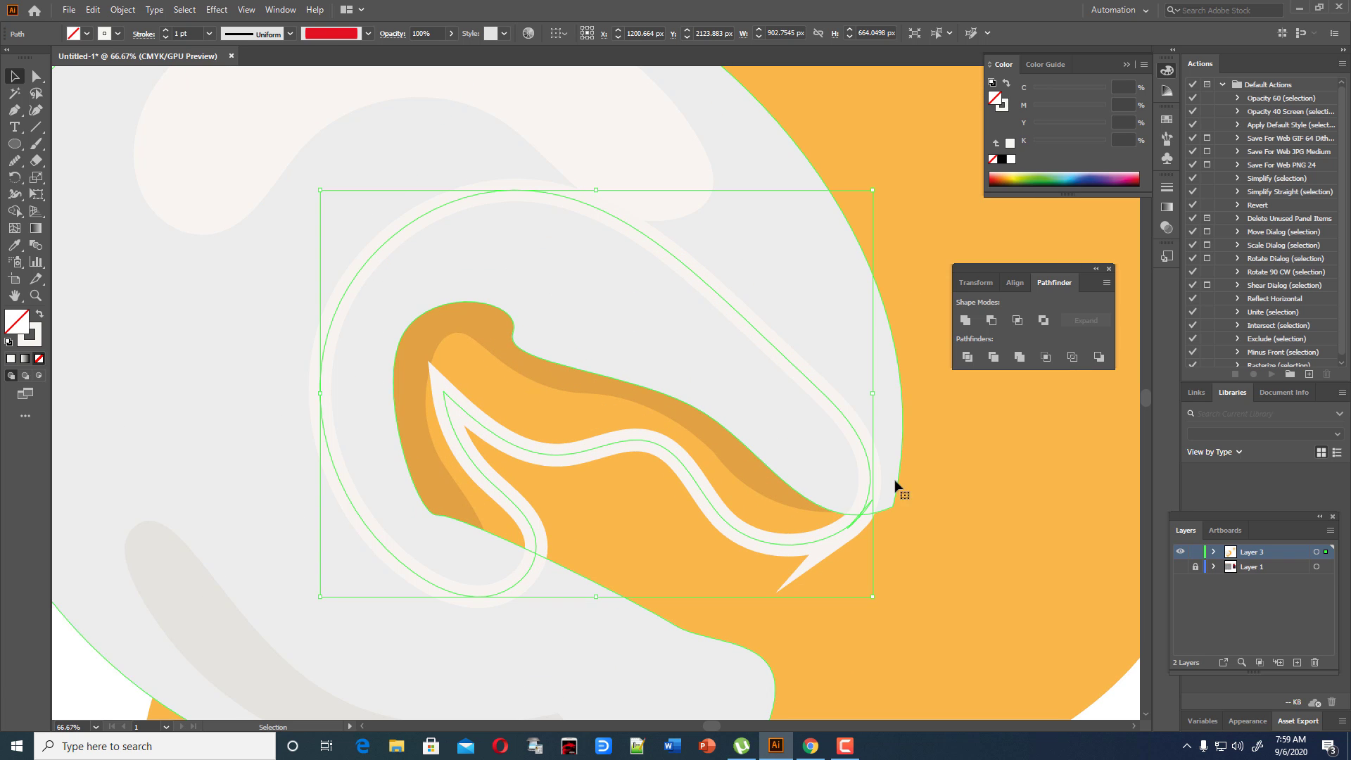
key(shift+grave)
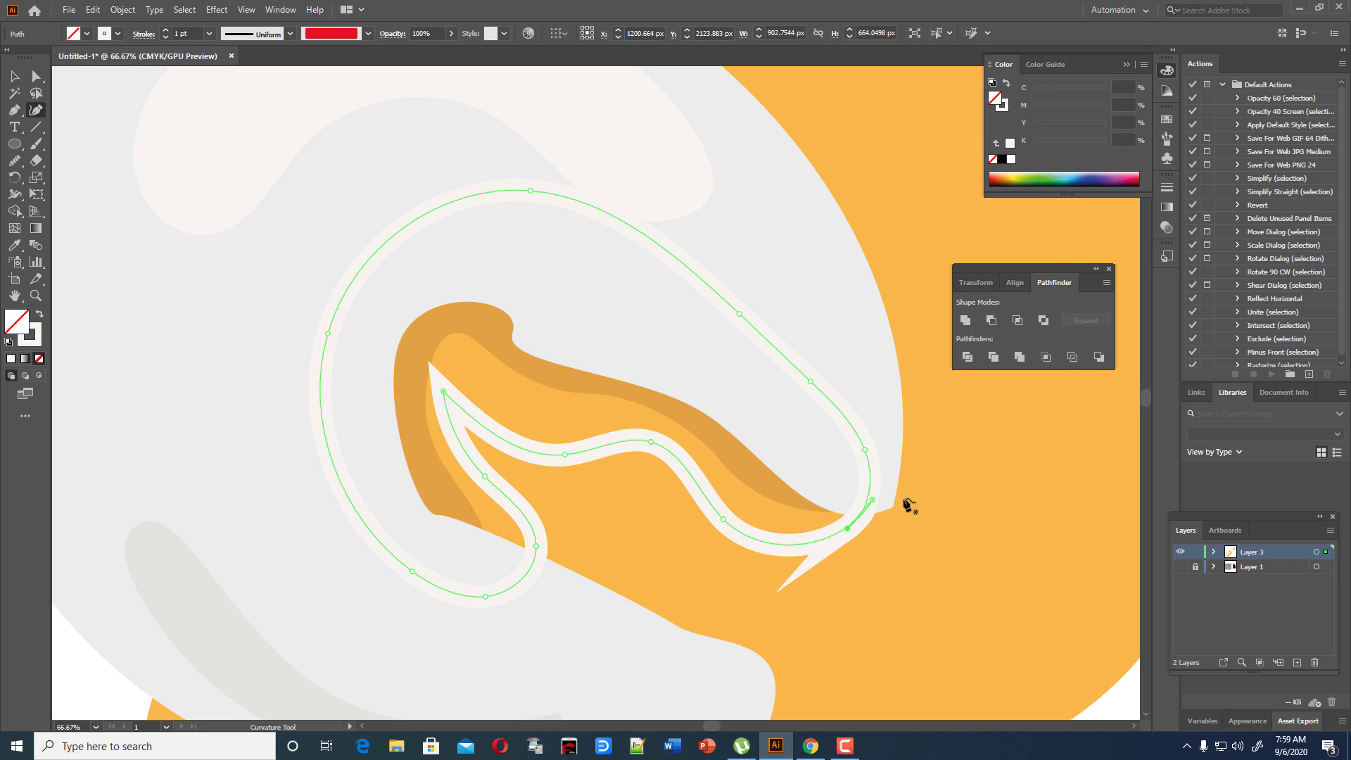
mouse_move(873, 501)
mouse_down()
mouse_move(847, 528)
mouse_move(868, 483)
mouse_move(862, 456)
mouse_move(882, 462)
mouse_move(870, 475)
mouse_move(859, 430)
mouse_move(864, 486)
mouse_up()
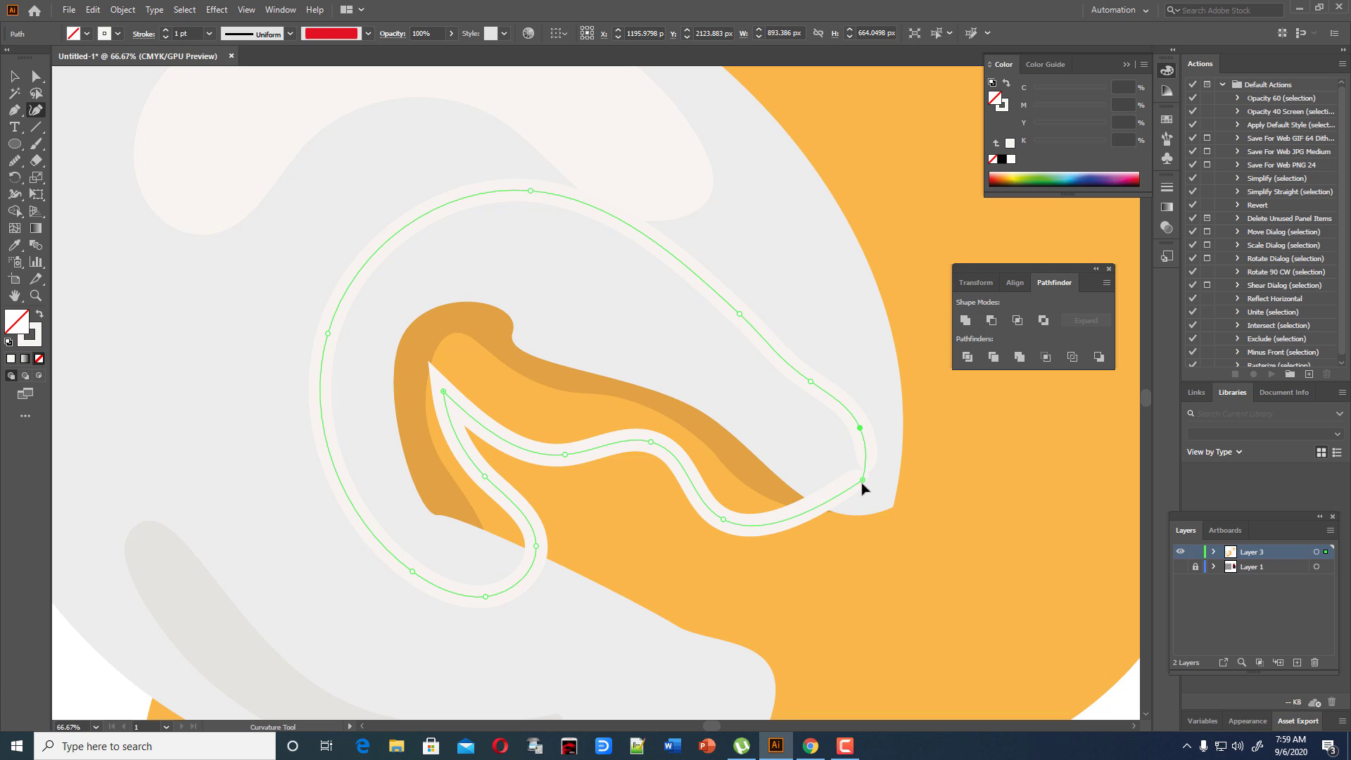
click(795, 524)
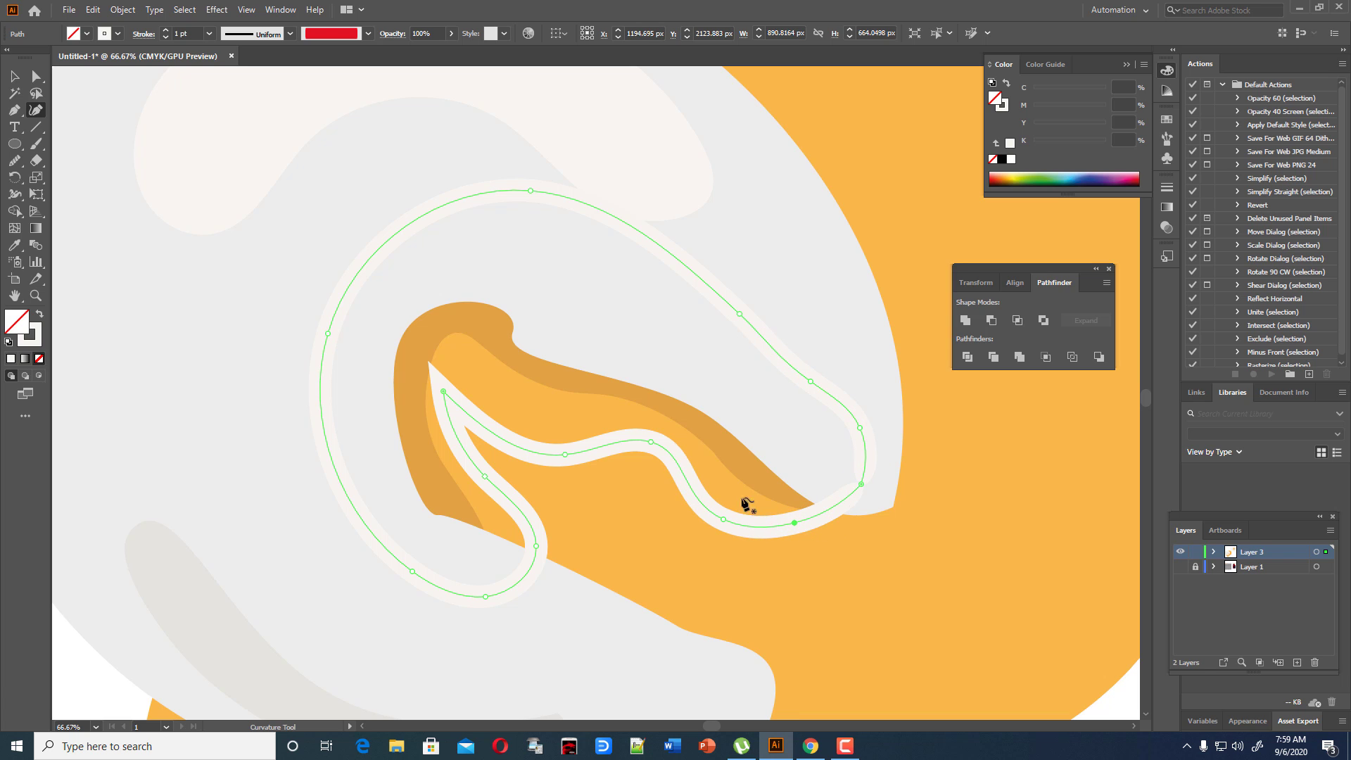
mouse_move(440, 395)
mouse_down()
mouse_move(456, 408)
mouse_move(499, 399)
mouse_move(467, 414)
mouse_up()
click(489, 408)
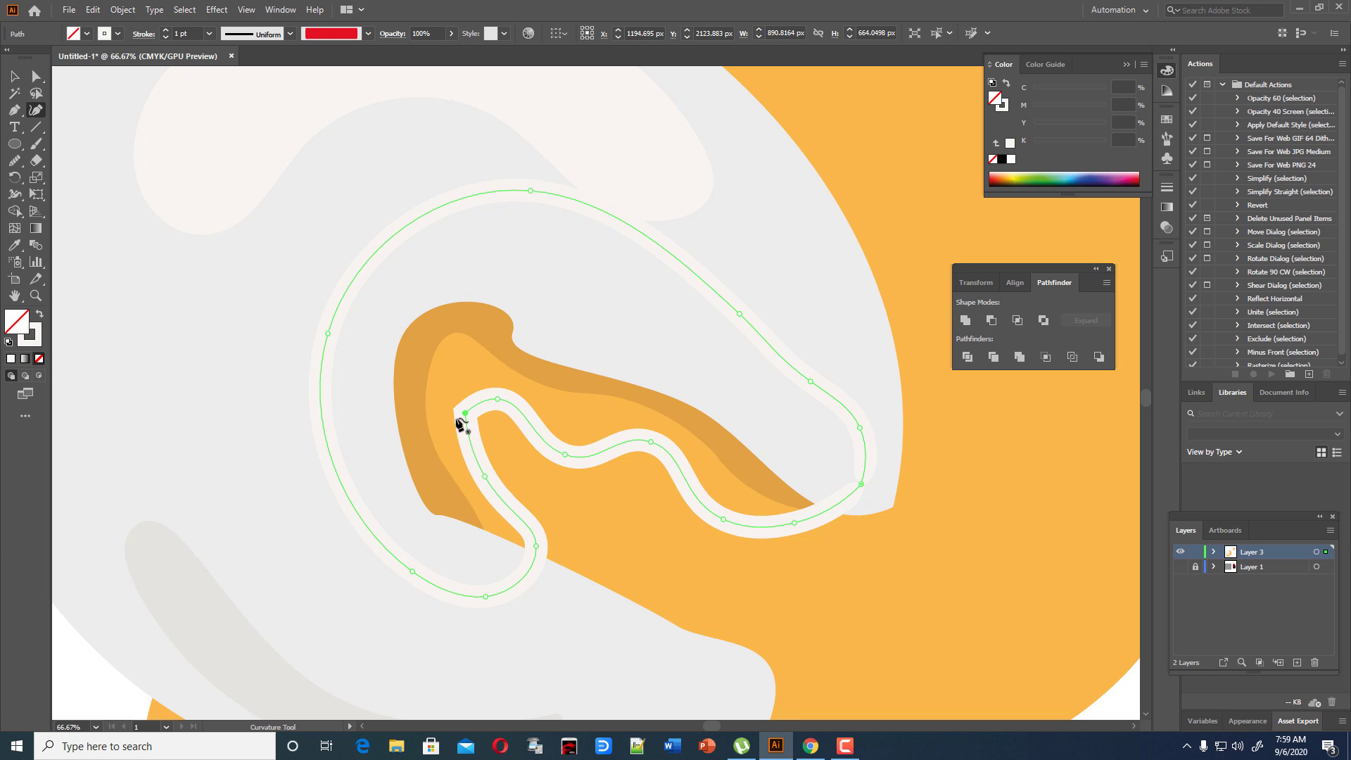
click(144, 36)
mouse_move(465, 414)
mouse_down()
mouse_move(473, 425)
mouse_move(504, 402)
mouse_move(482, 434)
mouse_up()
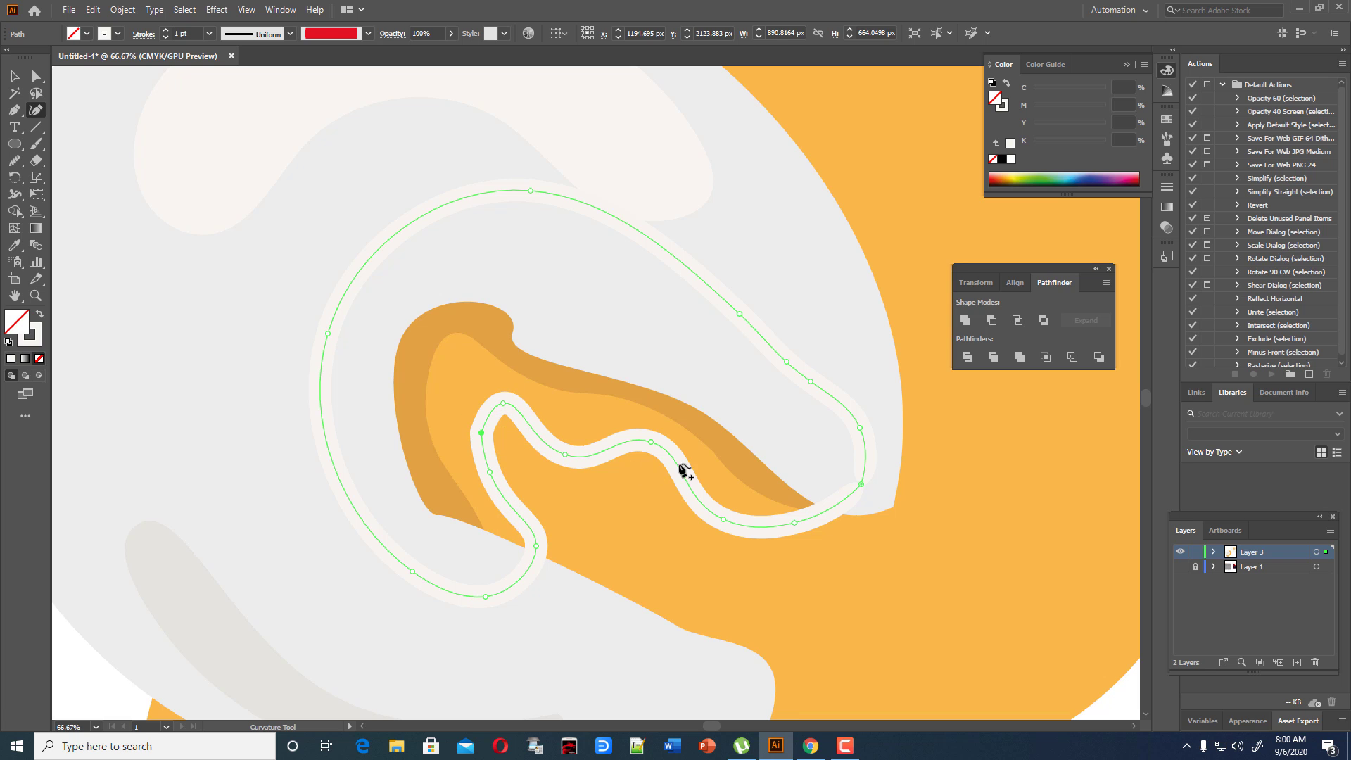
Fill the wavy shape with the orange sampled from the two-lobed shape, and darken it to K 20%.
click(35, 245)
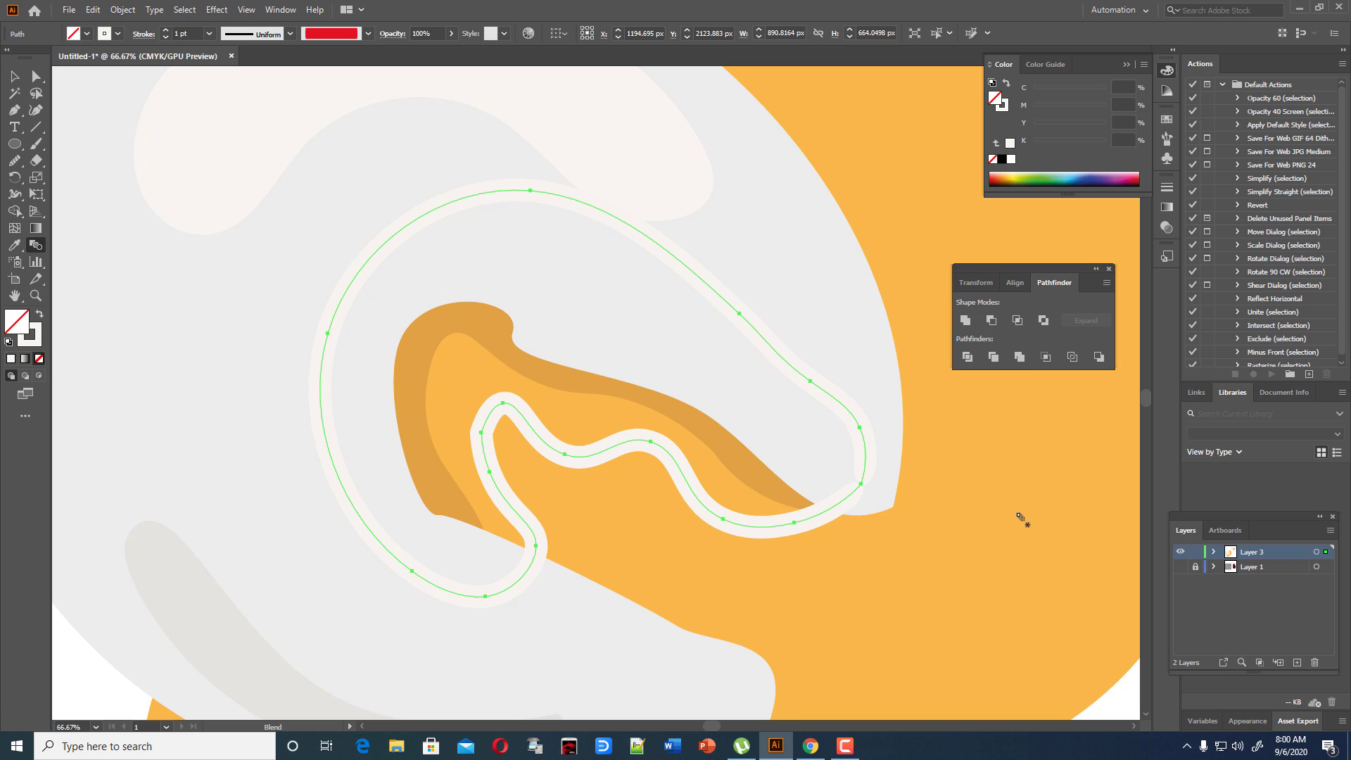
click(14, 245)
click(1040, 470)
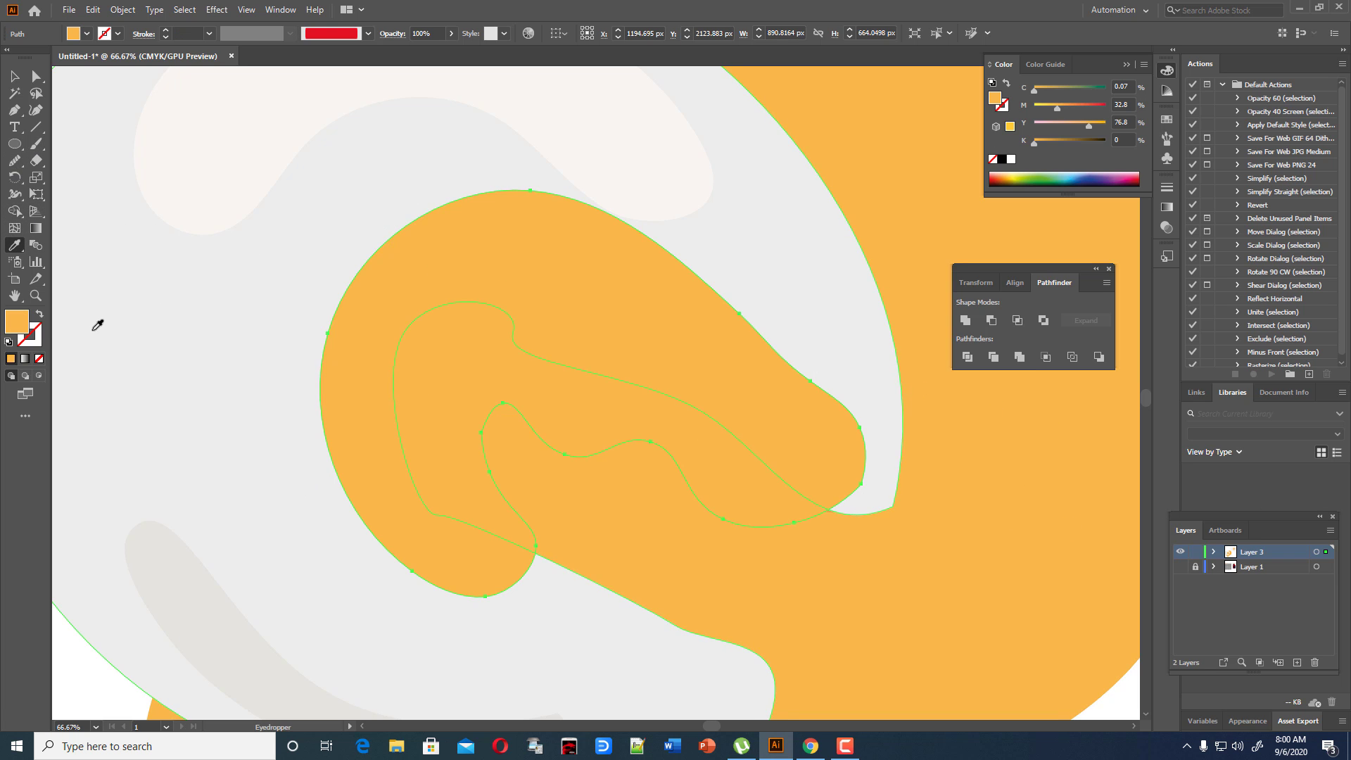
double_click(19, 324)
double_click(809, 453)
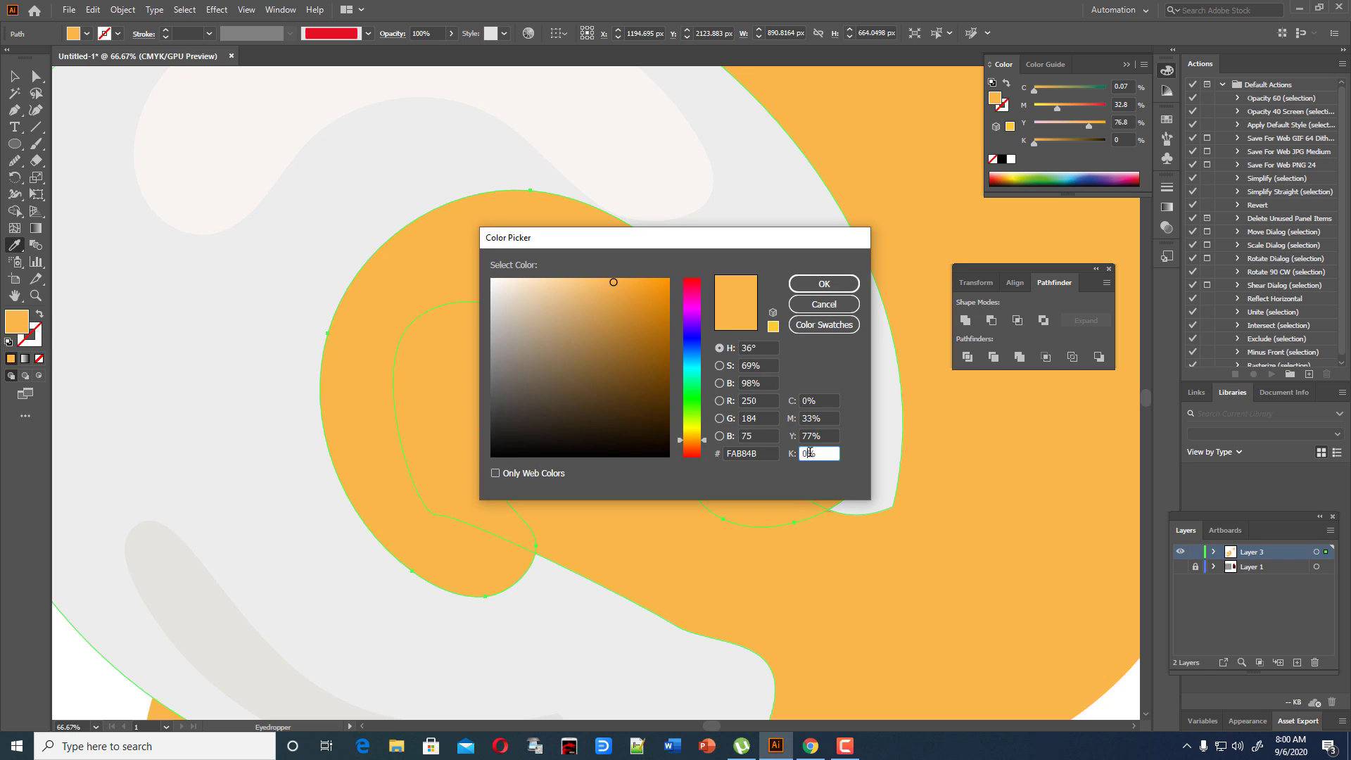
scroll(810, 452, up, 14)
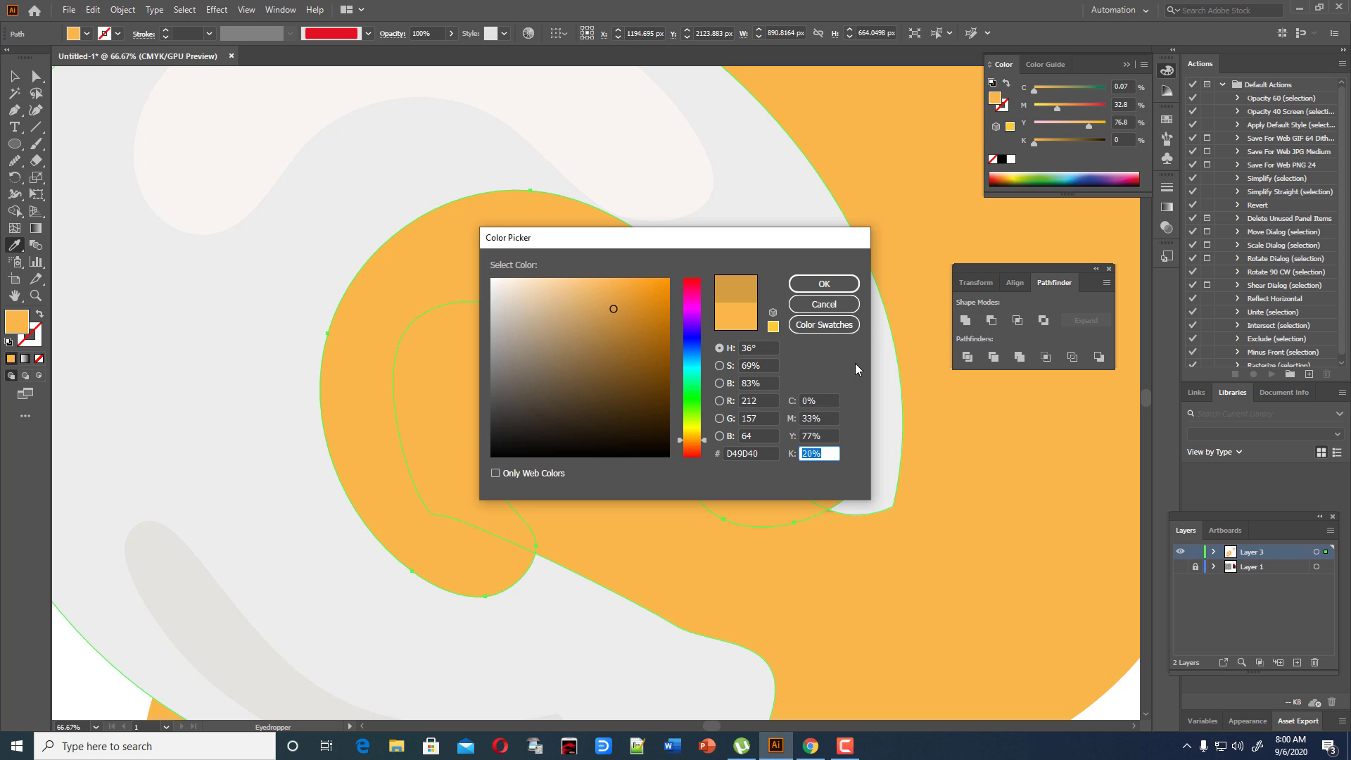
click(823, 284)
click(14, 75)
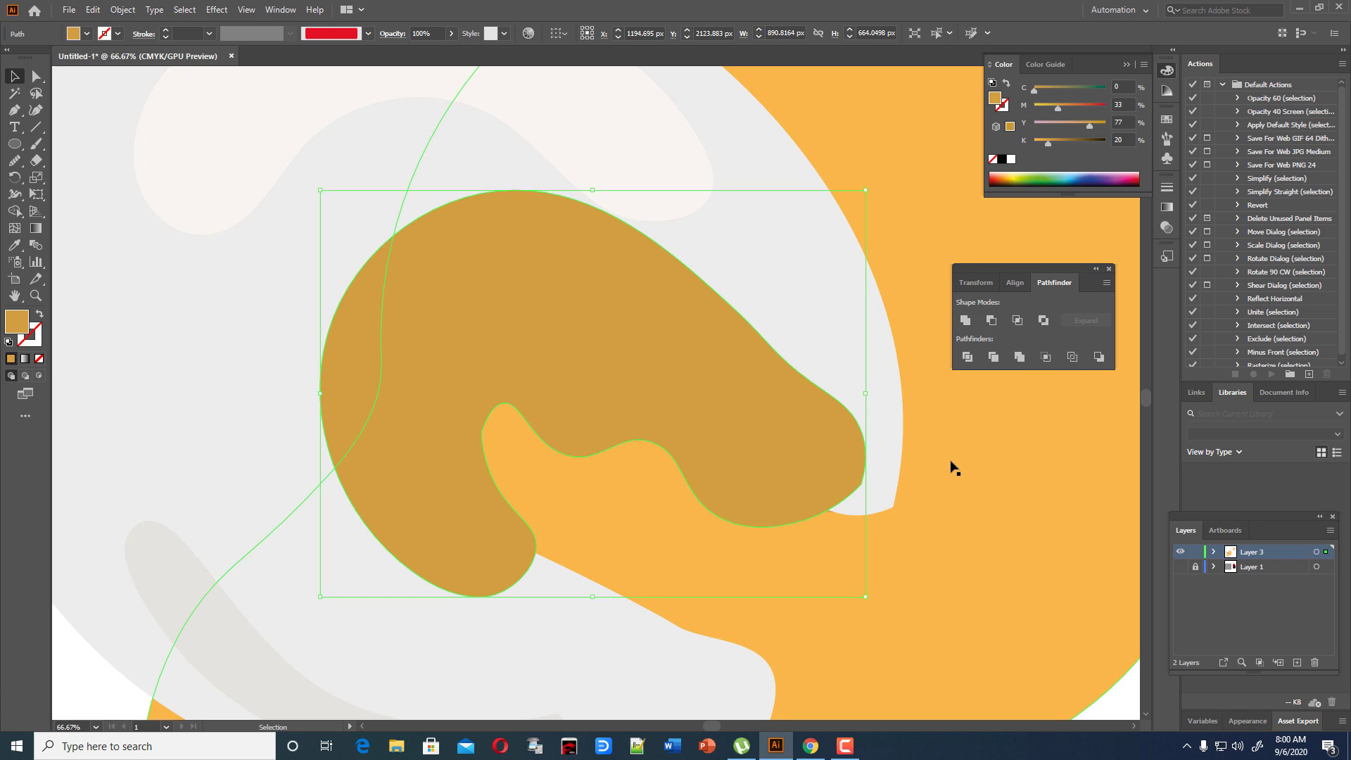
scroll(938, 676, down, 2)
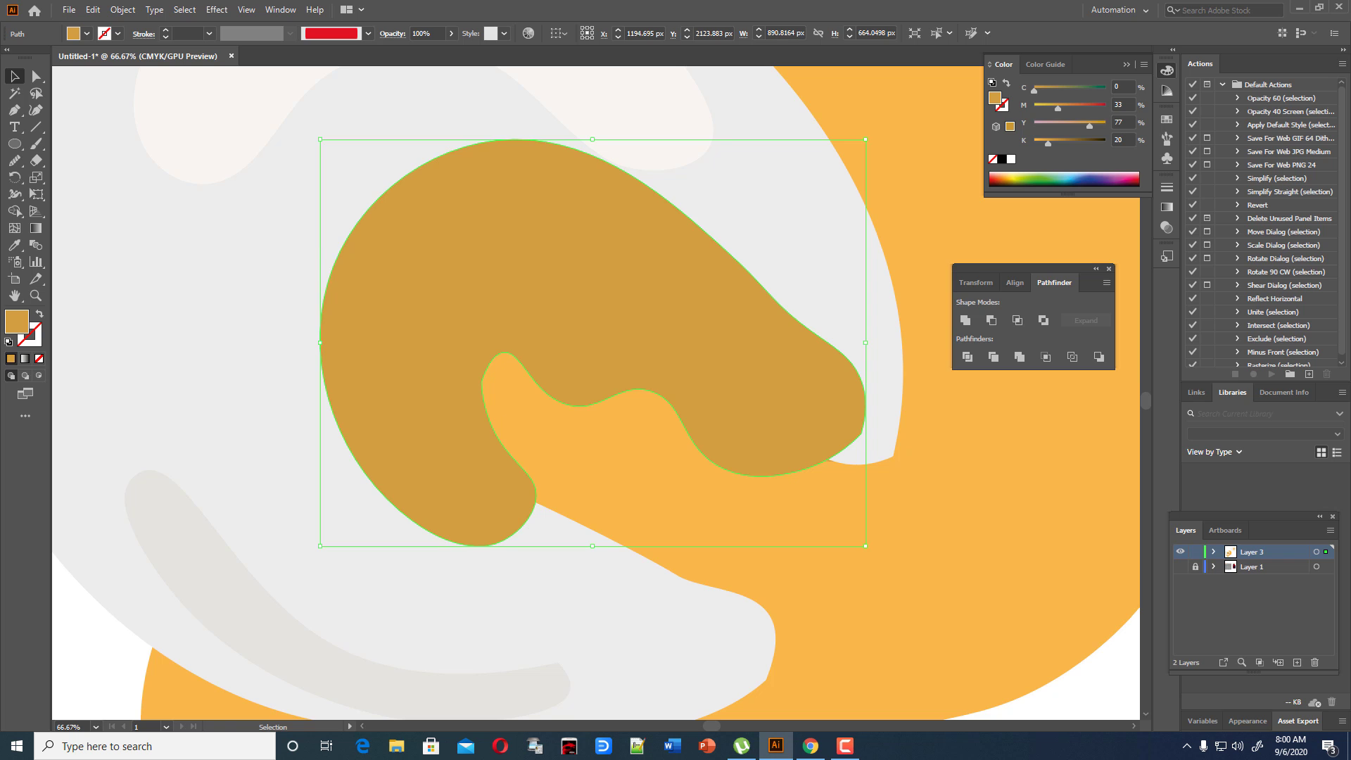
Move the dark orange wavy shape behind the gray shape, just above the orange two-lobed shape, and set its opacity to 44%.
key(ctrl+shift+bracketleft)
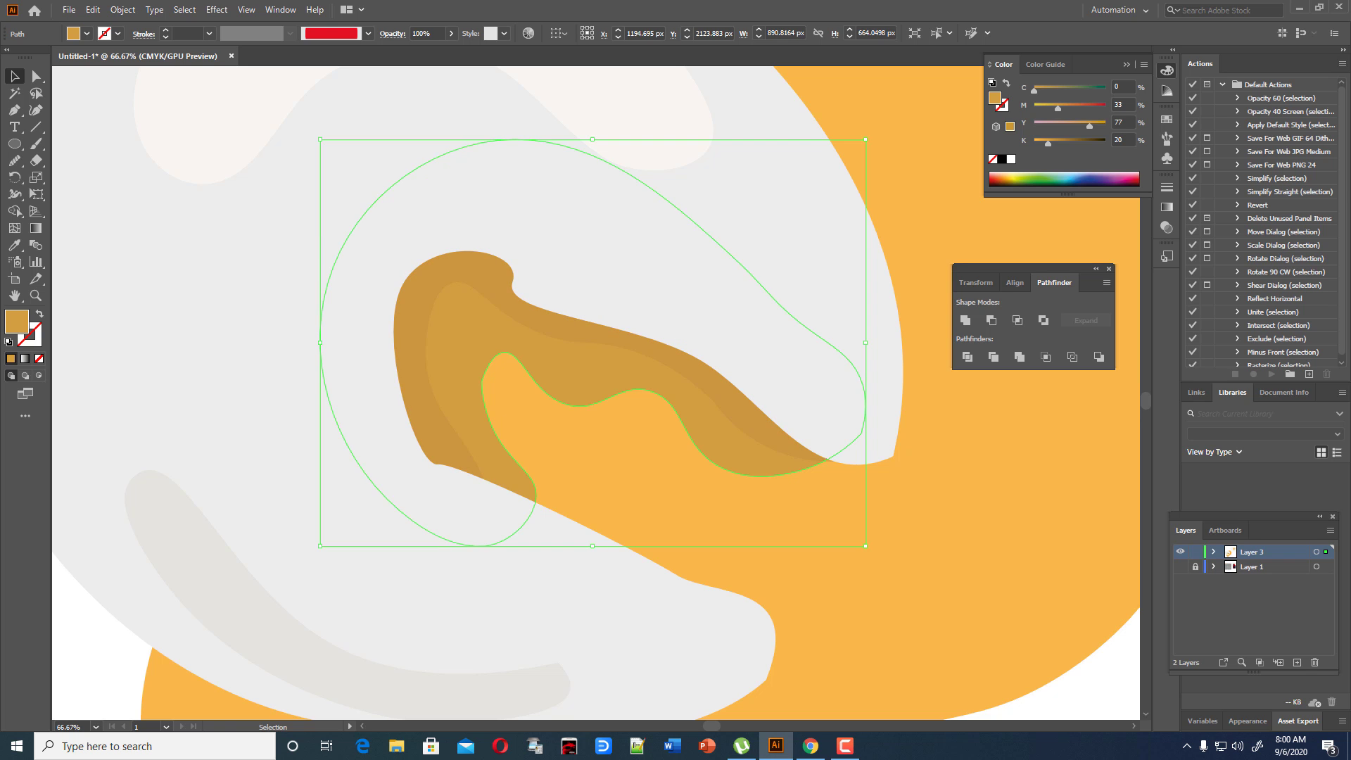
scroll(509, 196, down, 3)
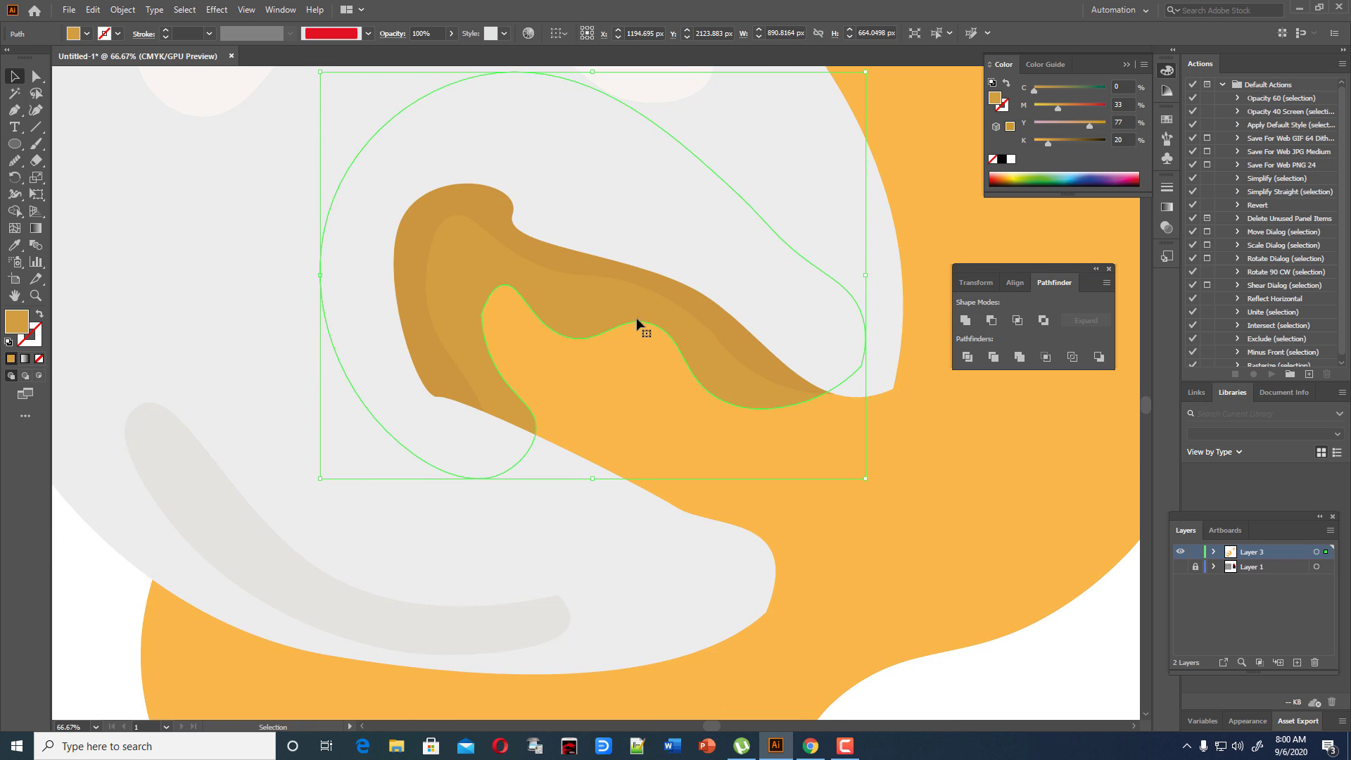
scroll(639, 322, down, 2)
key(ctrl+bracketleft)
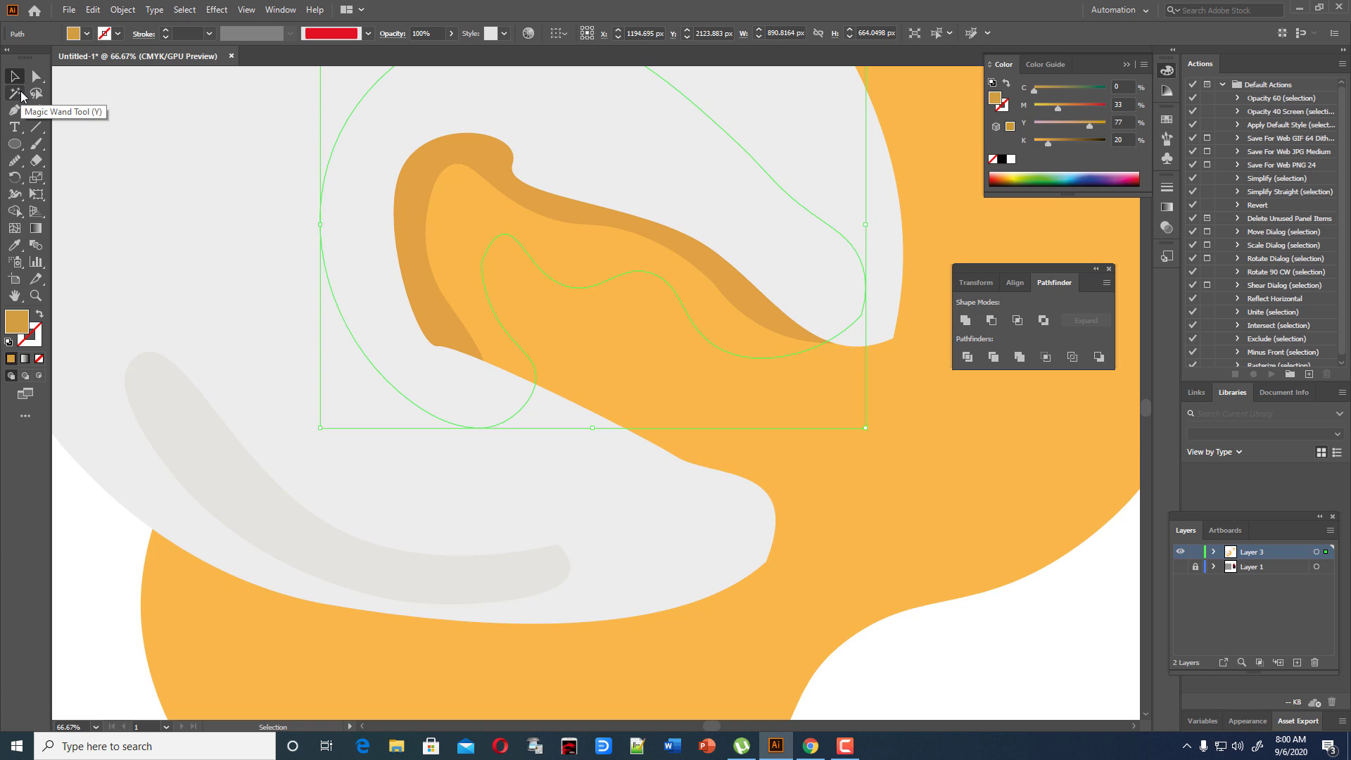
key(ctrl+bracketright)
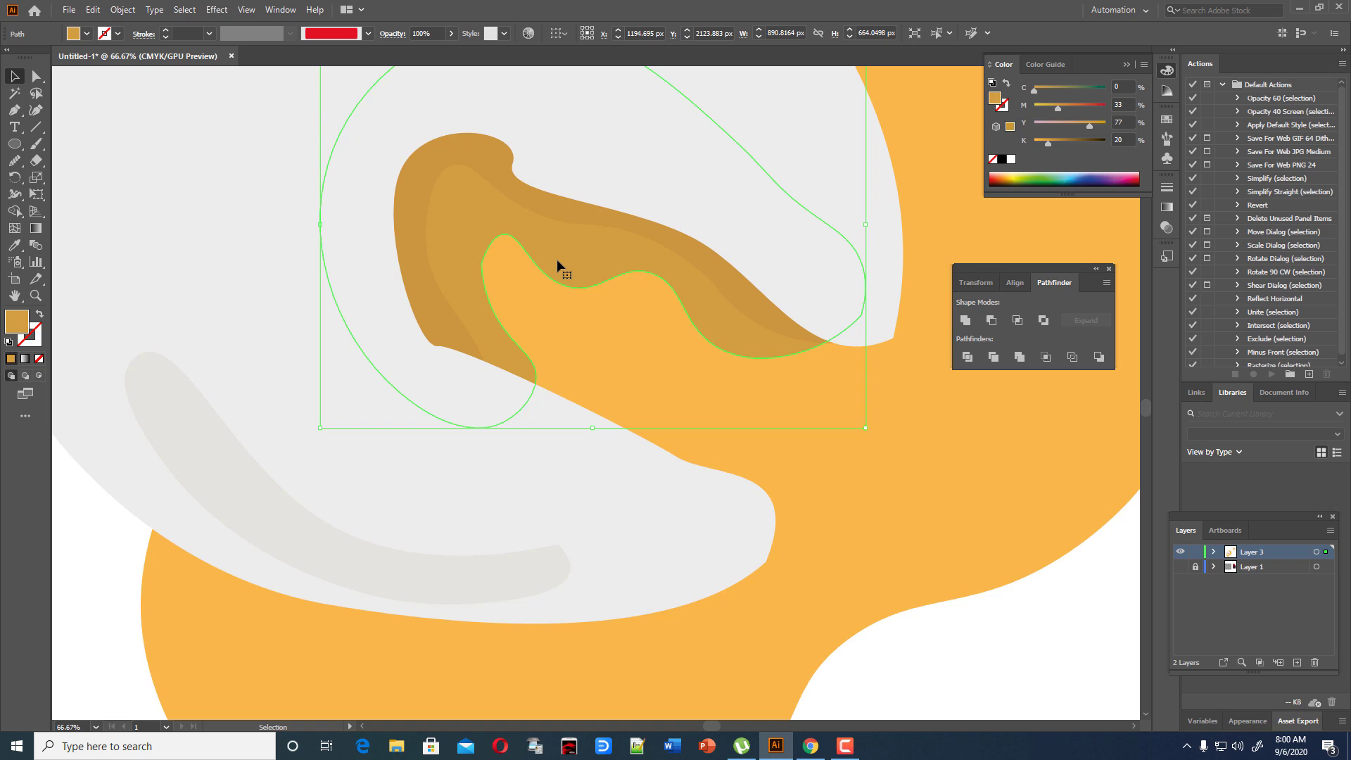
click(451, 33)
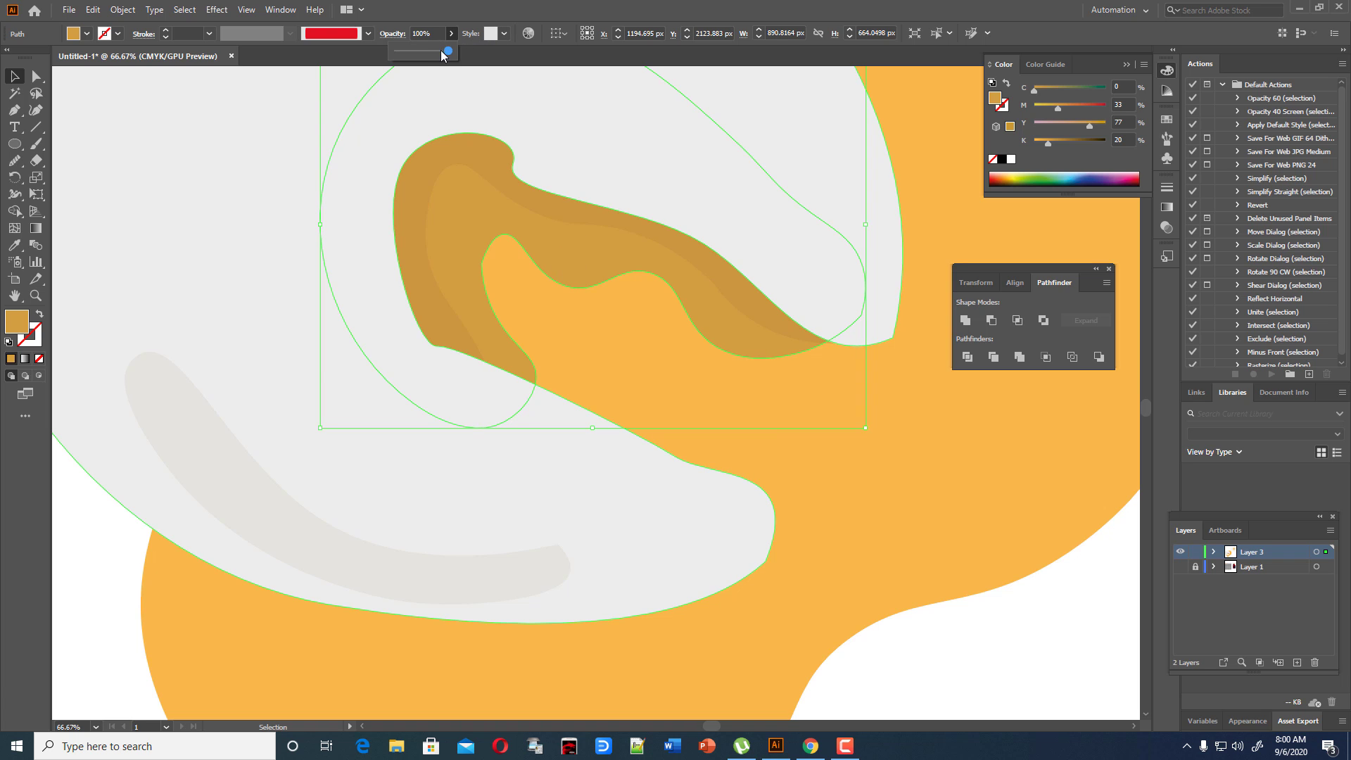
drag(451, 51, 418, 52)
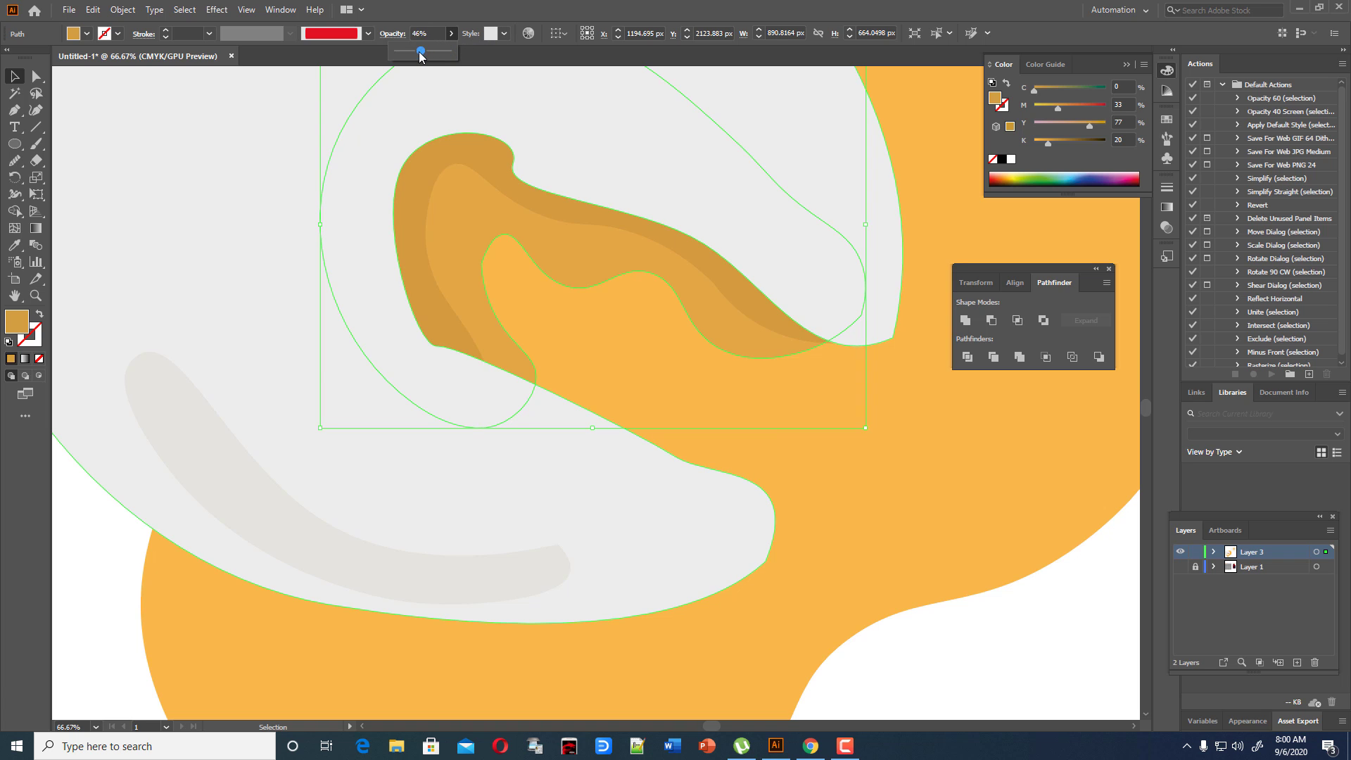
click(985, 647)
scroll(985, 648, down, 2)
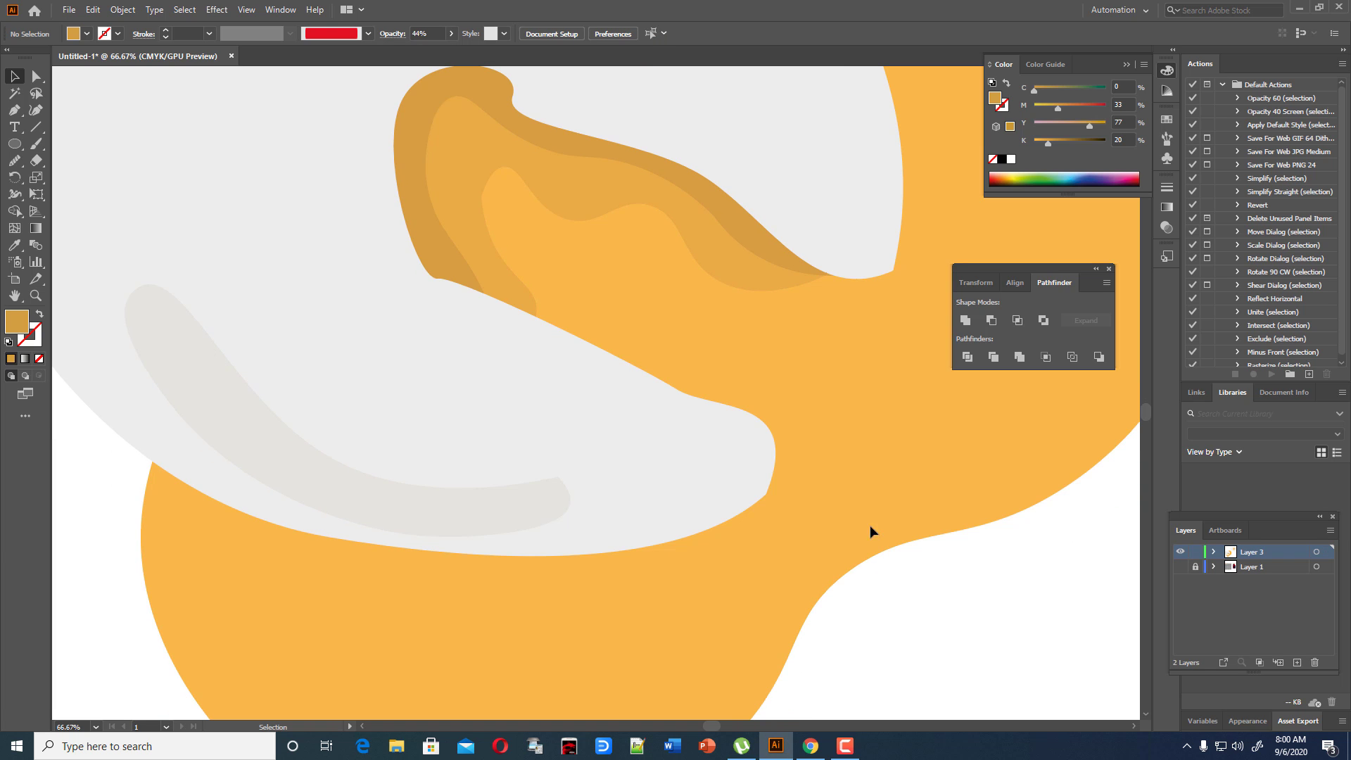
Reshape the wavy shape with the Curvature tool, extending its shading along the cut-out's lower edge to the gray shape's lower tip, and deselect.
click(528, 292)
click(36, 110)
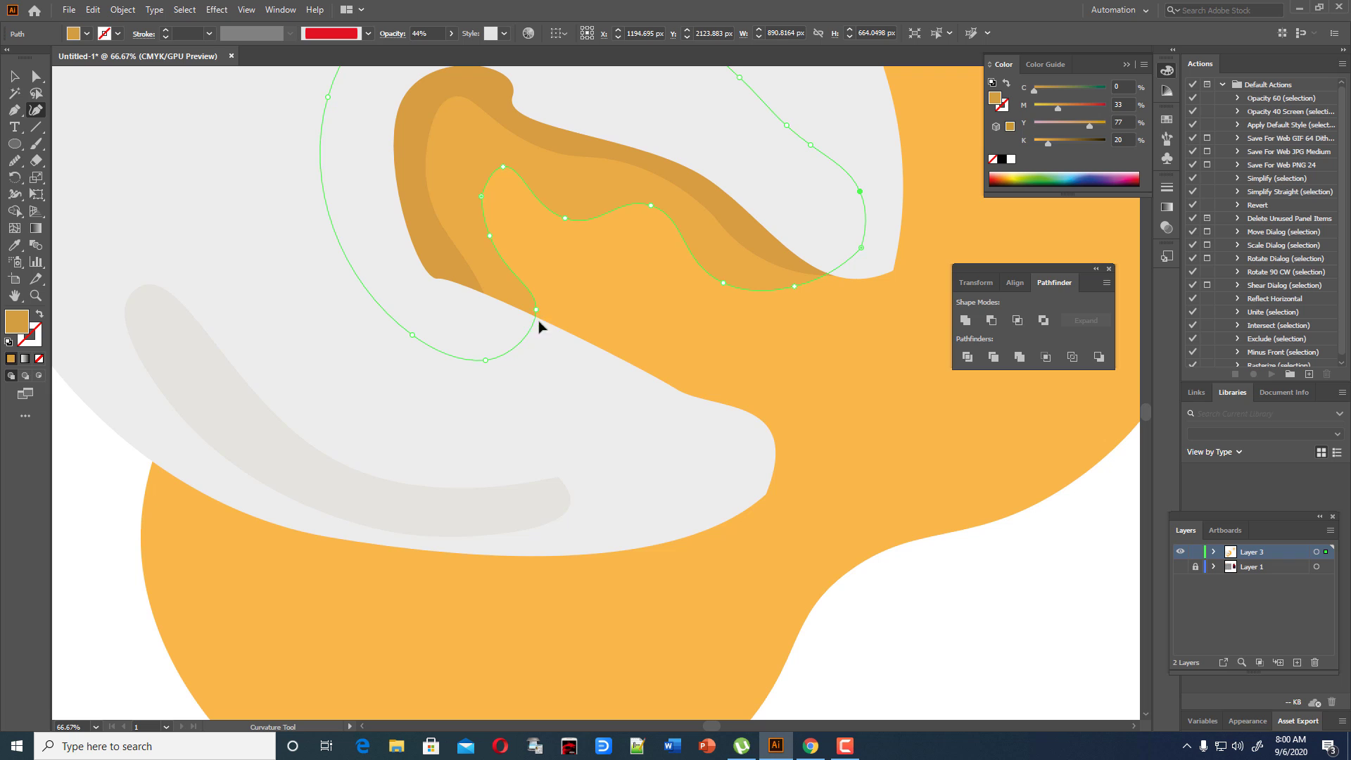
drag(536, 310, 712, 410)
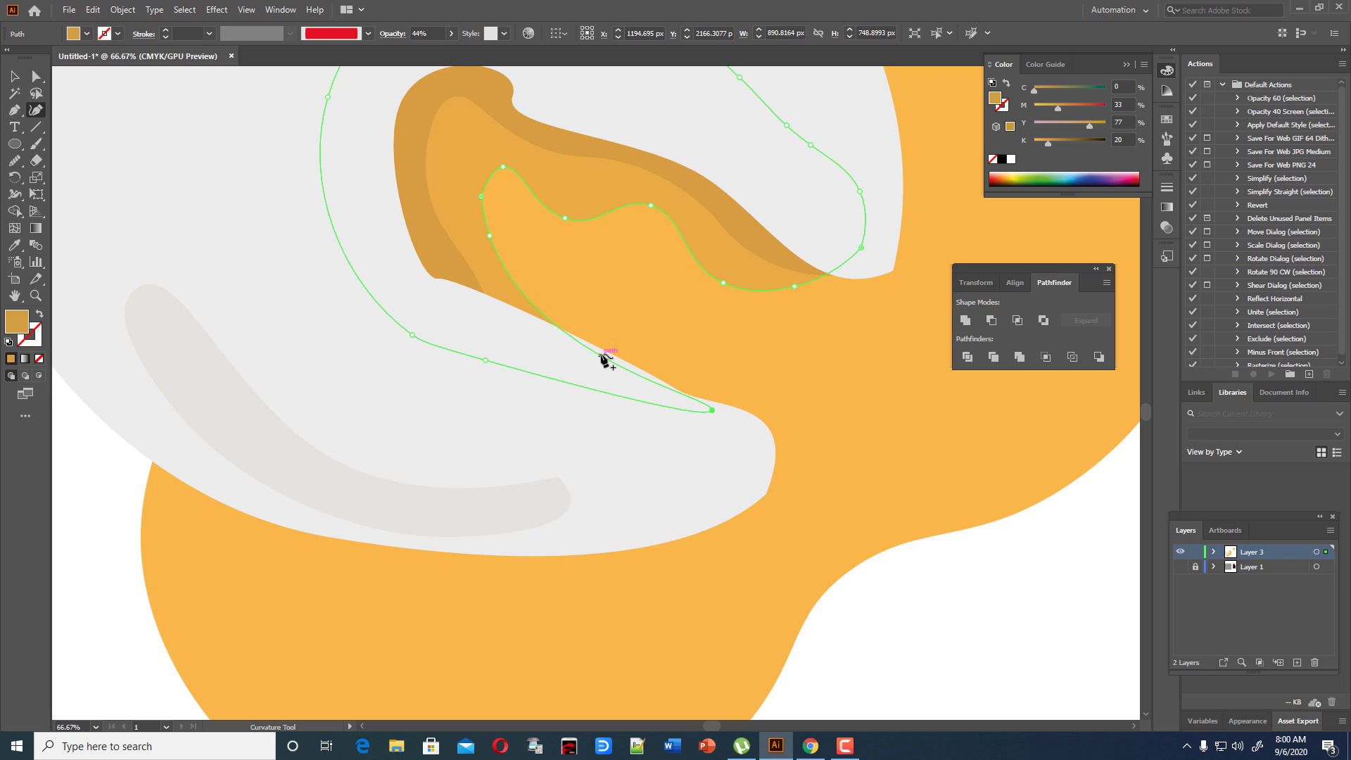
drag(601, 356, 631, 333)
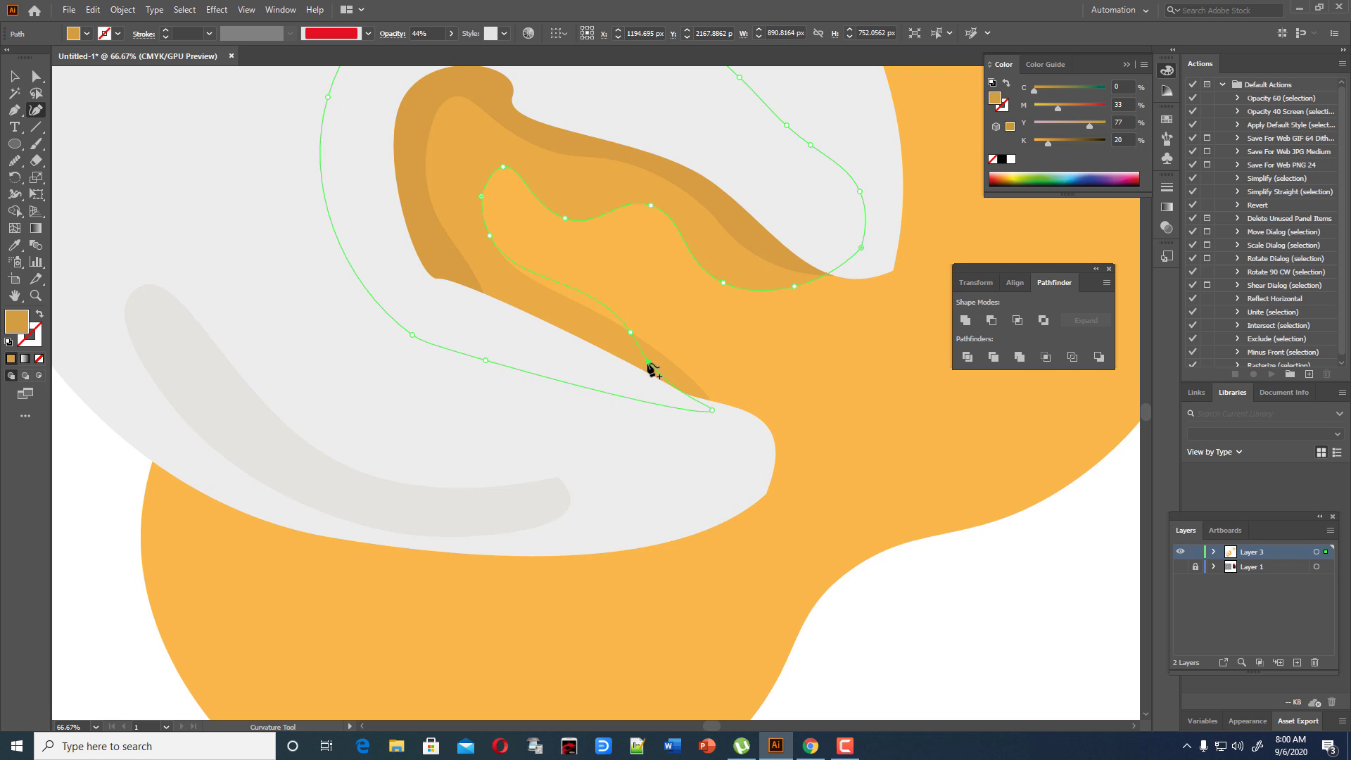
click(649, 364)
drag(710, 410, 722, 404)
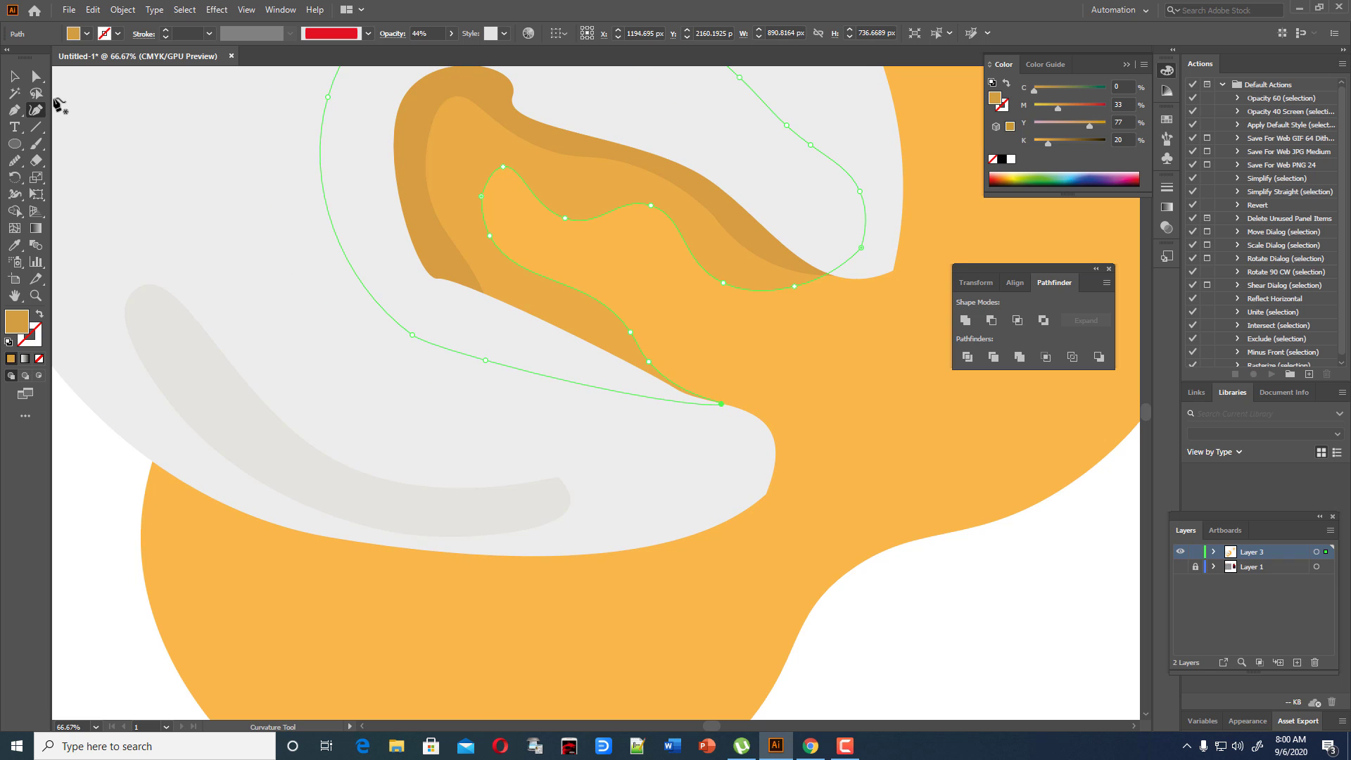
click(14, 76)
click(975, 622)
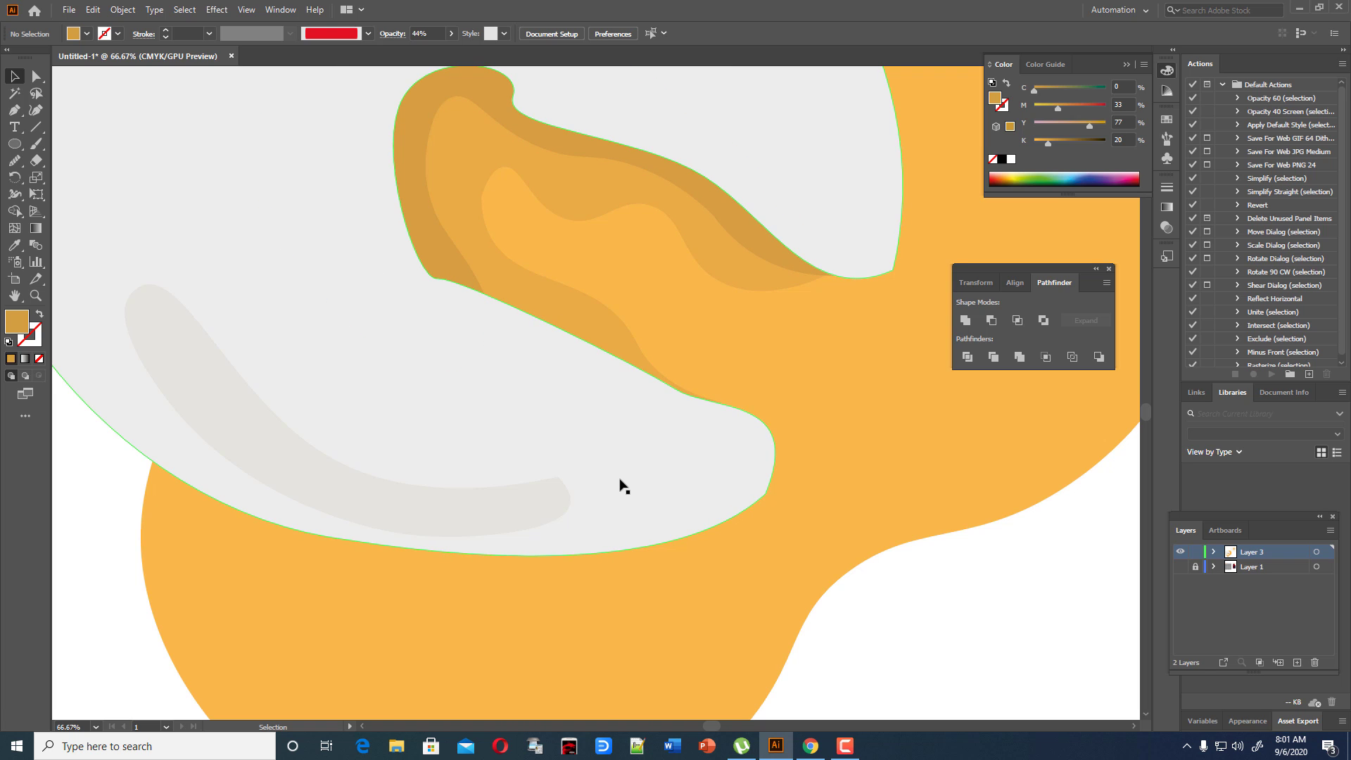
Draw a closed dark orange shape about 774 by 610 px with the Pen tool over the cut-out, leaving a narrow notch open at its mouth.
click(15, 110)
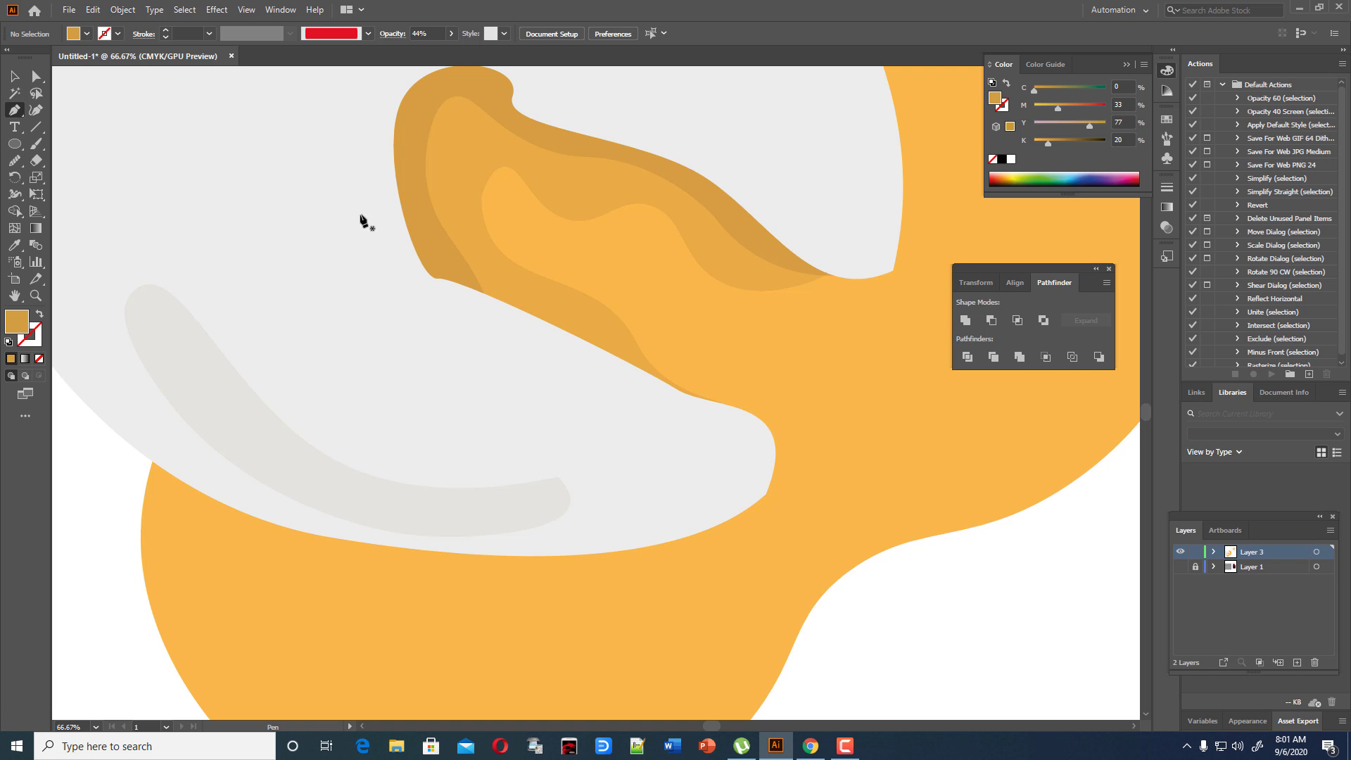
click(849, 261)
drag(805, 360, 764, 347)
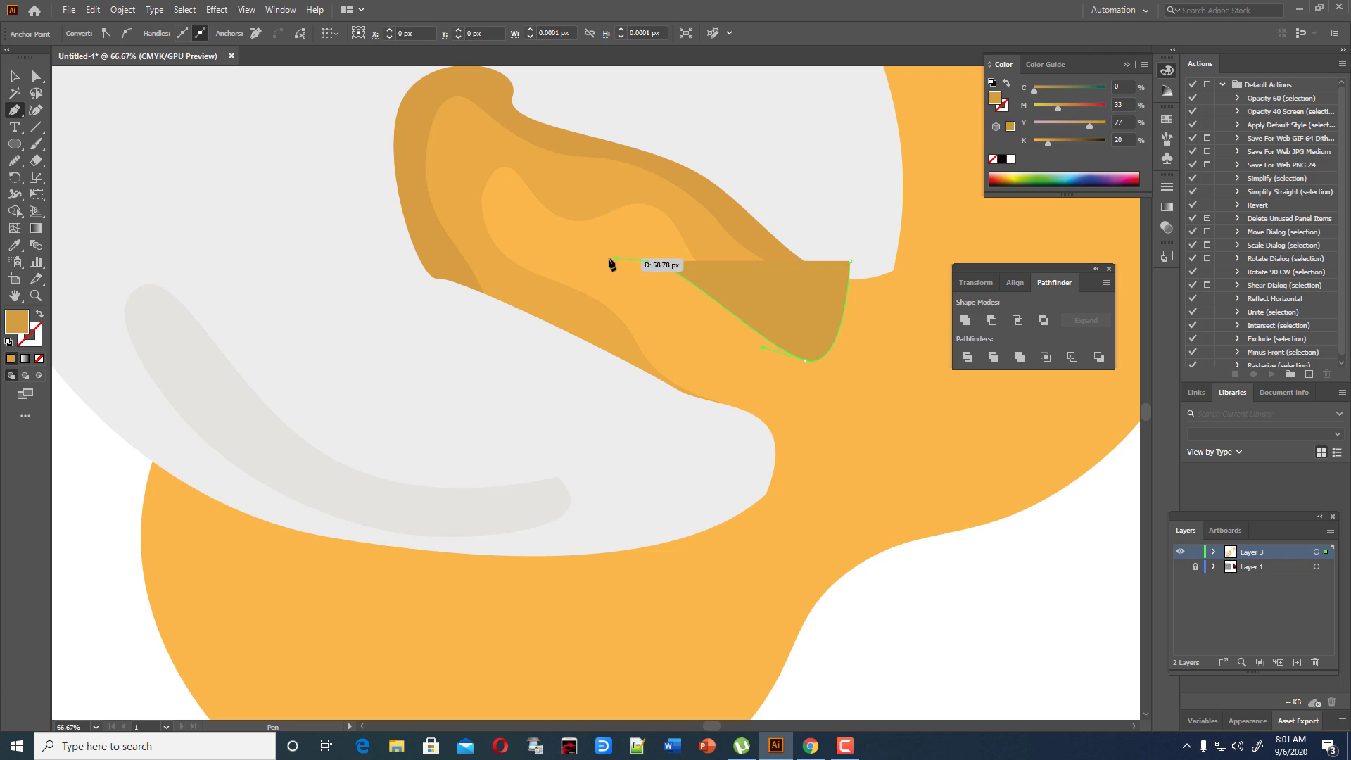
drag(584, 261, 584, 274)
drag(651, 324, 667, 349)
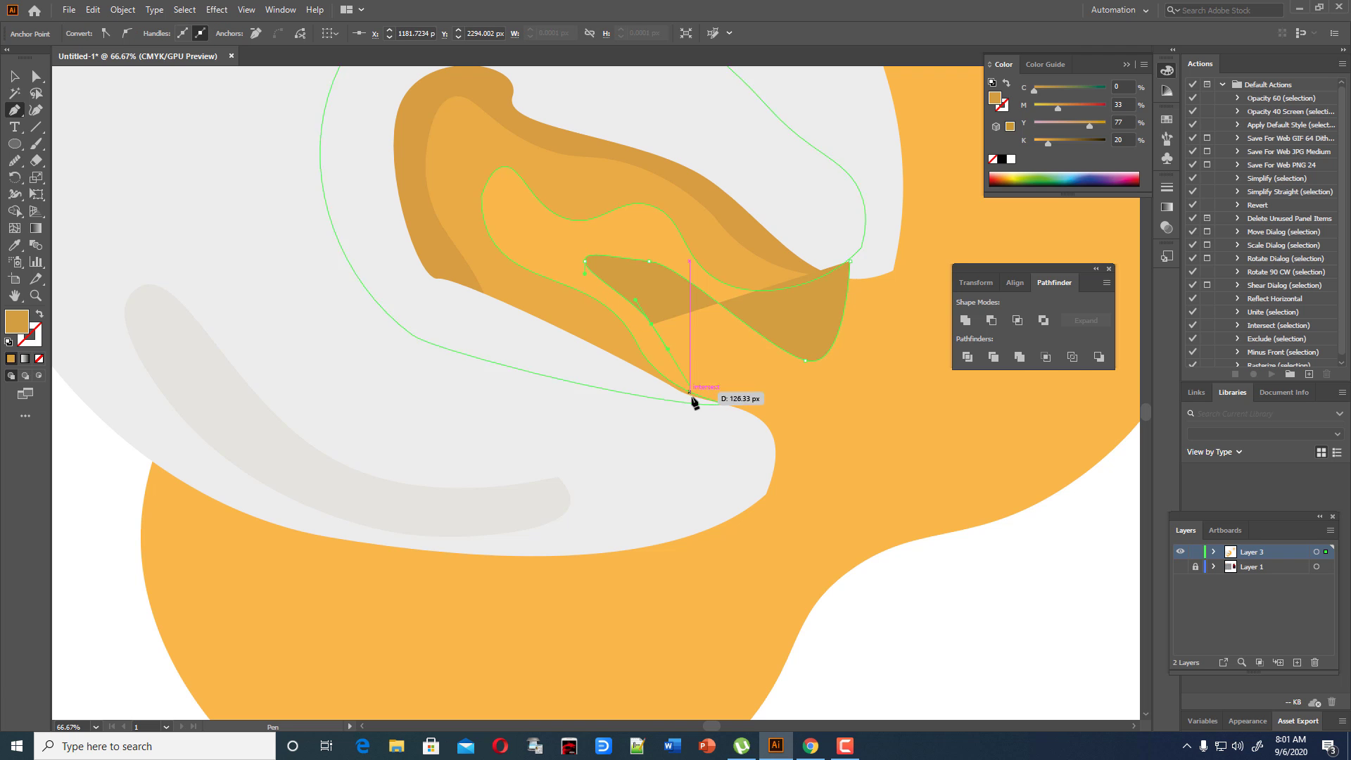
drag(718, 396, 722, 410)
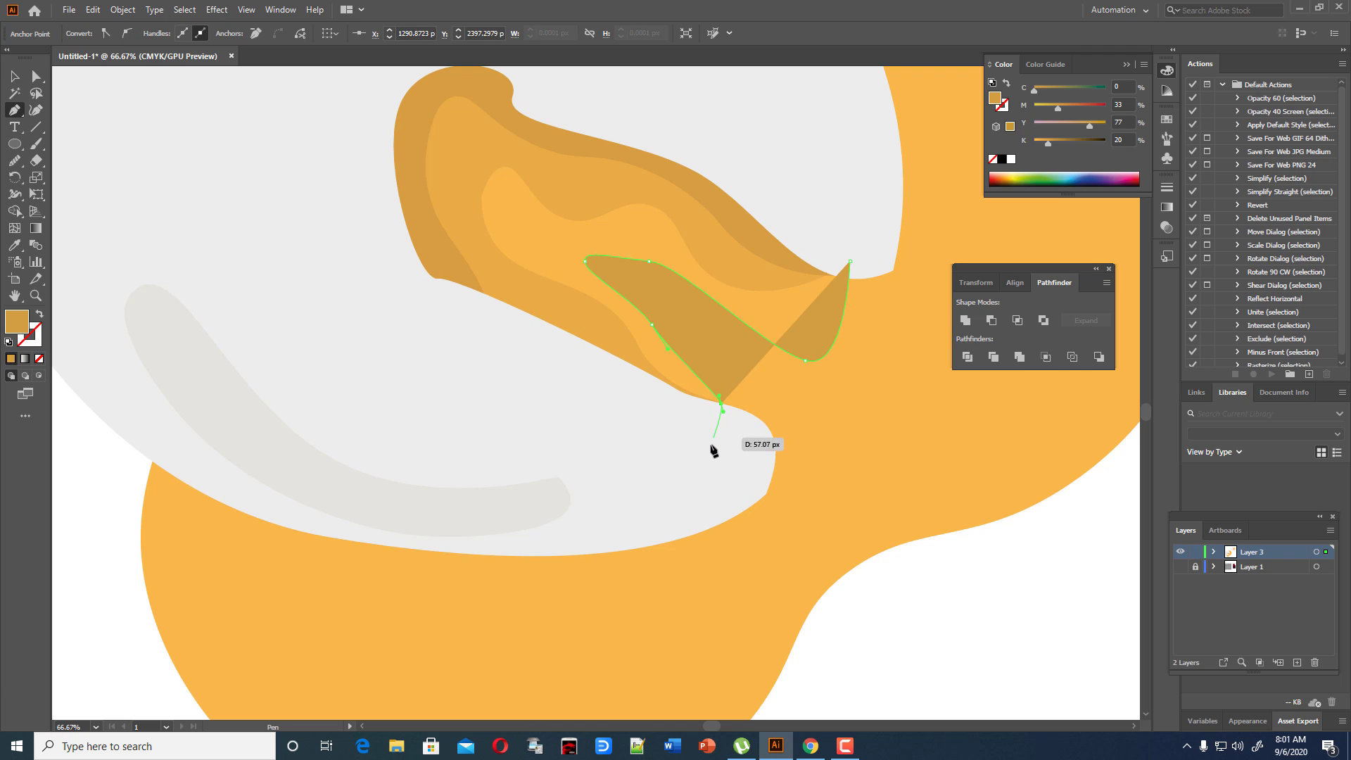
drag(693, 454, 685, 455)
drag(566, 441, 552, 432)
drag(418, 333, 407, 311)
drag(376, 235, 375, 217)
drag(387, 143, 393, 134)
drag(442, 83, 457, 83)
drag(565, 94, 577, 97)
drag(732, 162, 735, 162)
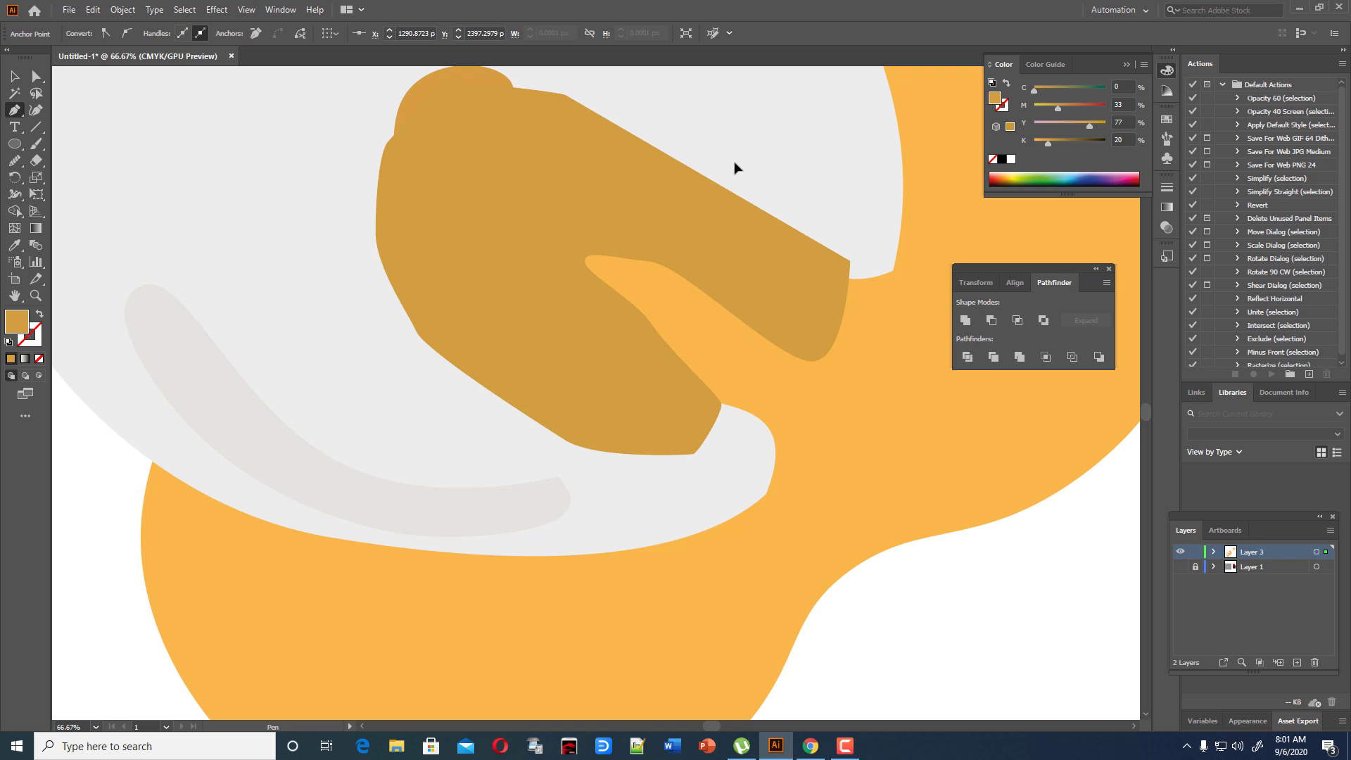
click(850, 261)
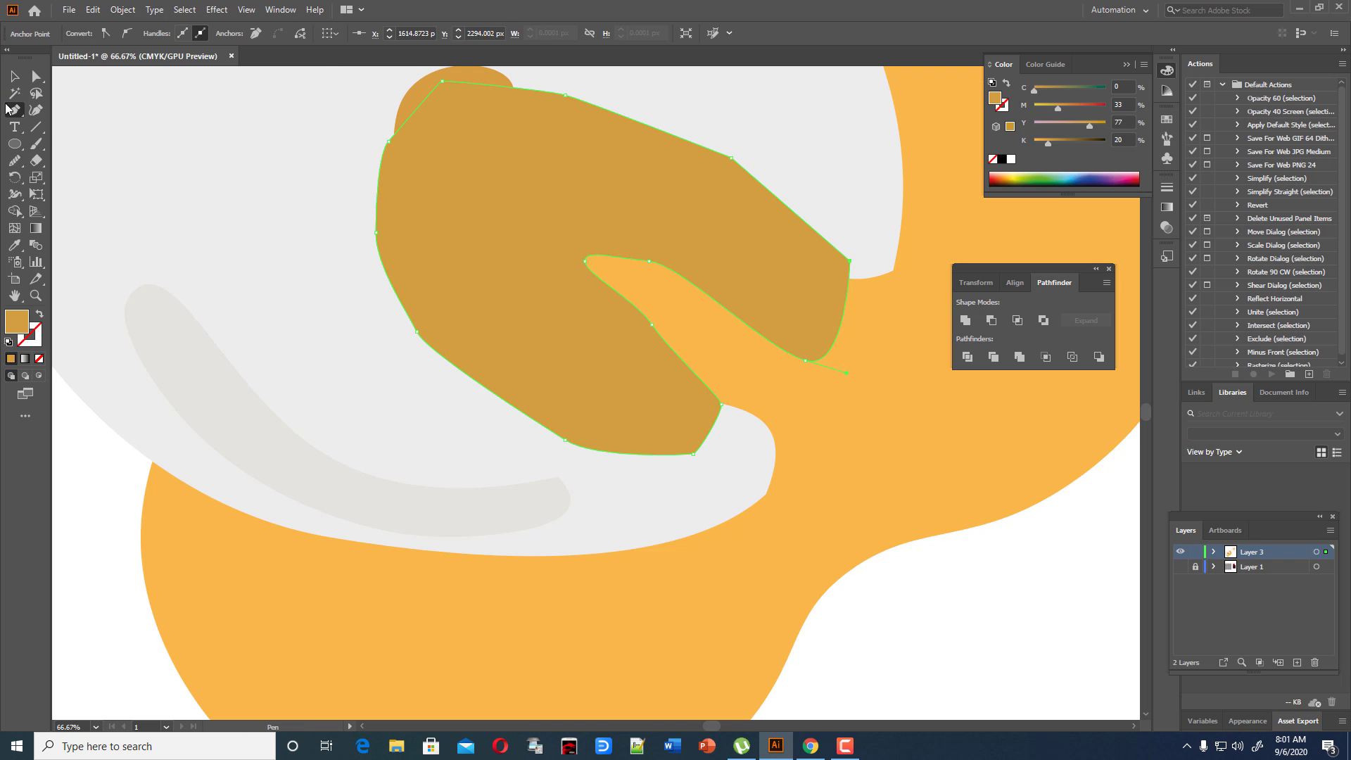
Smooth the new shape's notch and upper edge with the Curvature tool, pulling the upper points slightly outward.
click(35, 109)
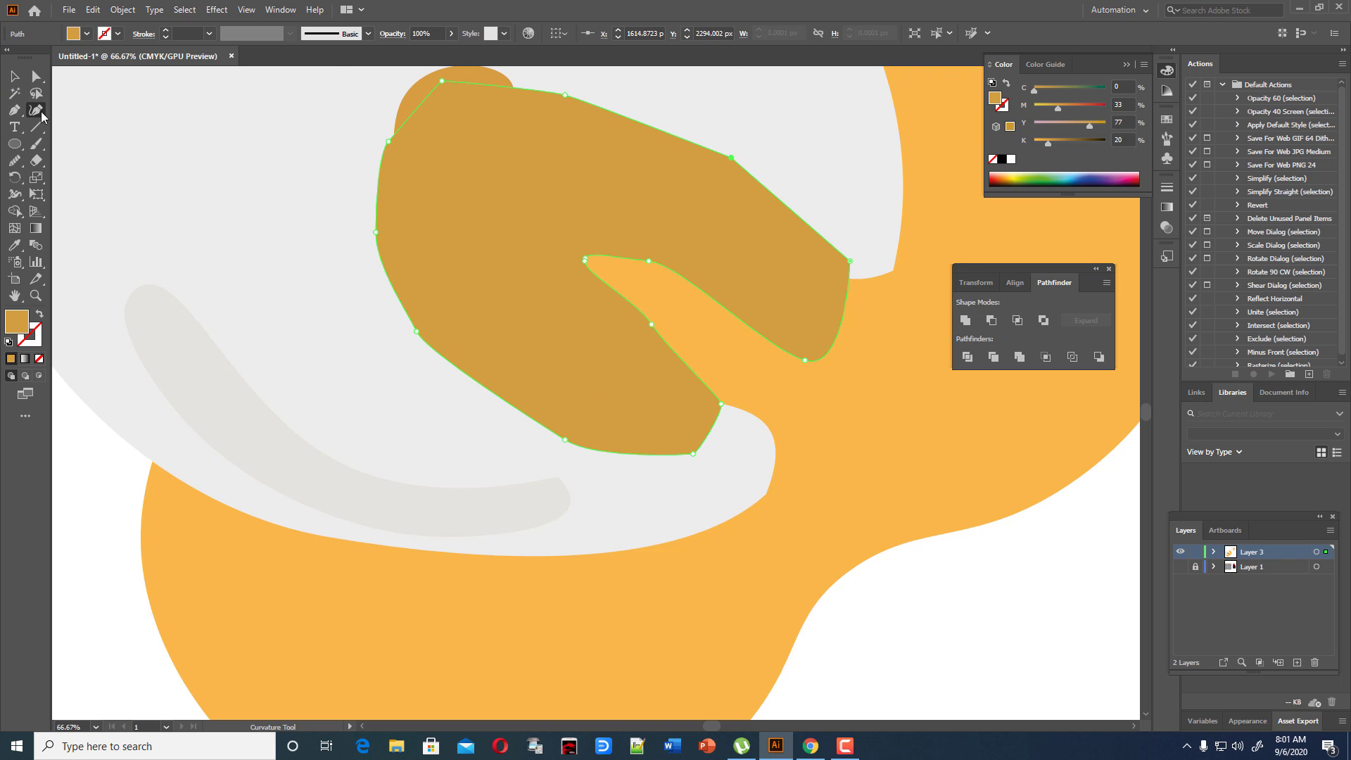
click(649, 248)
drag(602, 255, 605, 257)
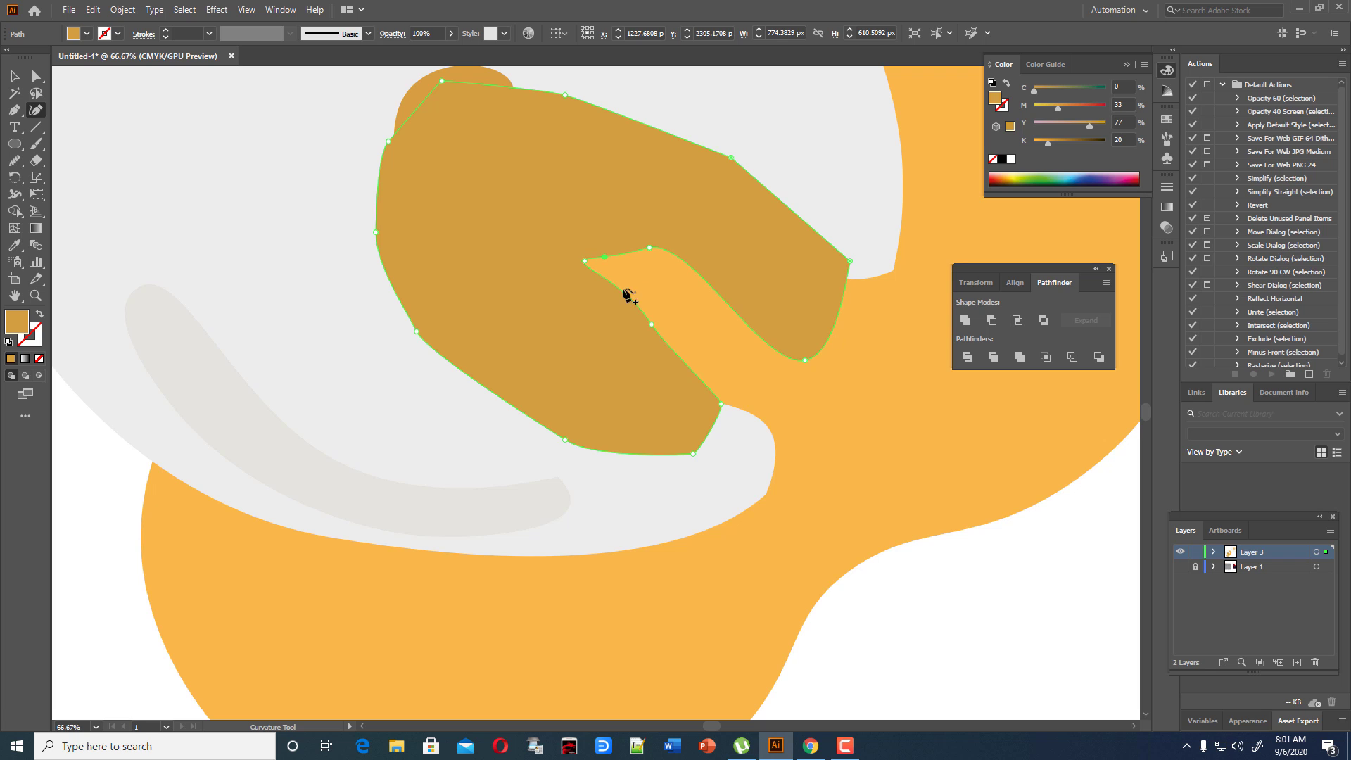
drag(651, 324, 630, 332)
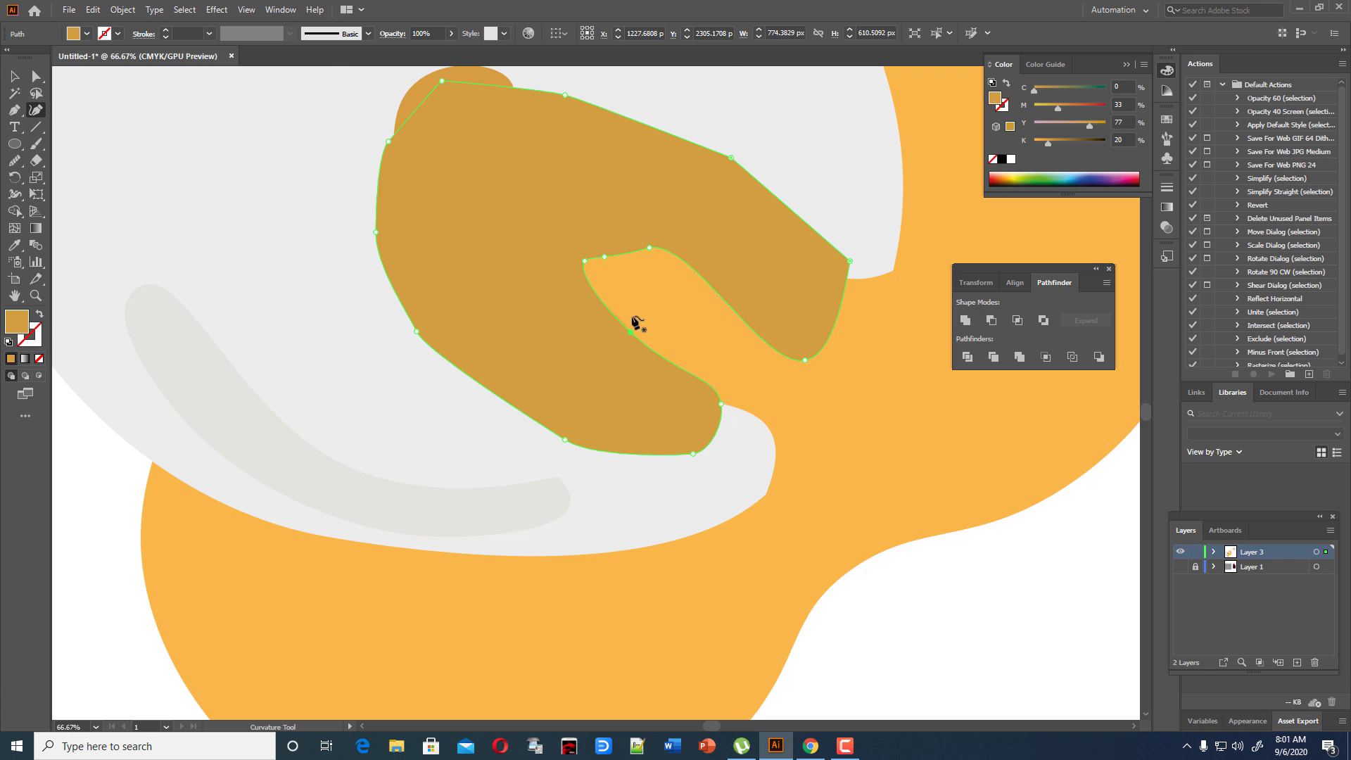
drag(442, 81, 440, 73)
drag(565, 95, 571, 89)
click(14, 77)
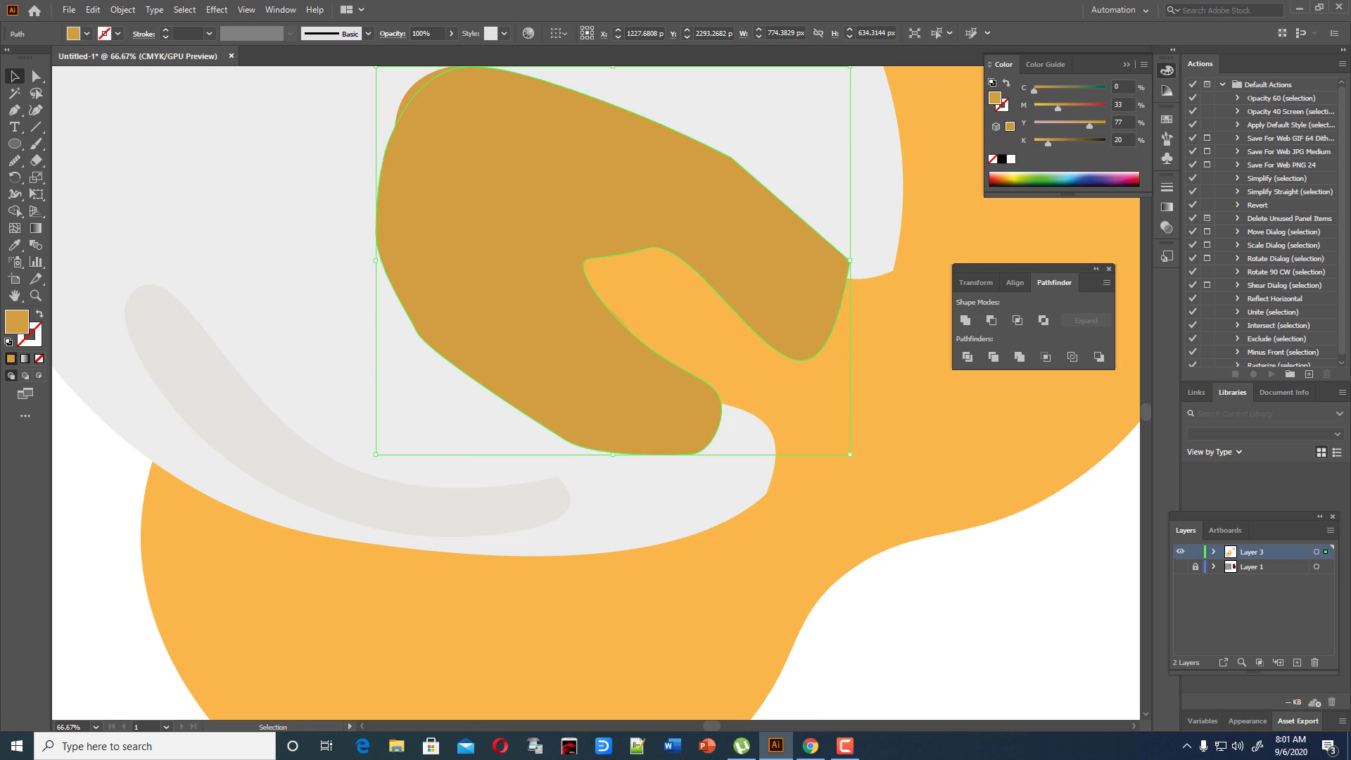
Place the new shape behind the gray shape, just above the orange two-lobed shape, set its opacity to 22%, and deselect.
key(ctrl+shift+bracketleft)
key(ctrl+bracketright)
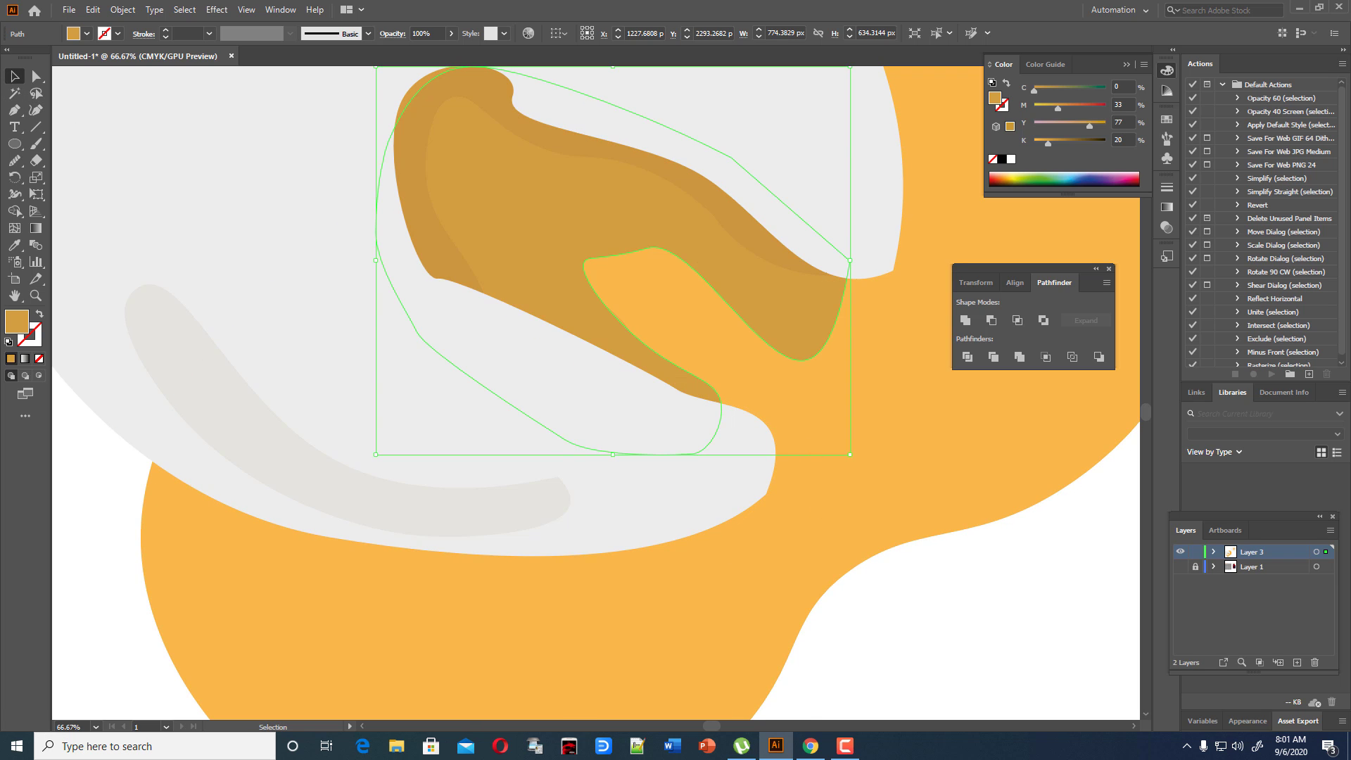
key(ctrl+bracketleft)
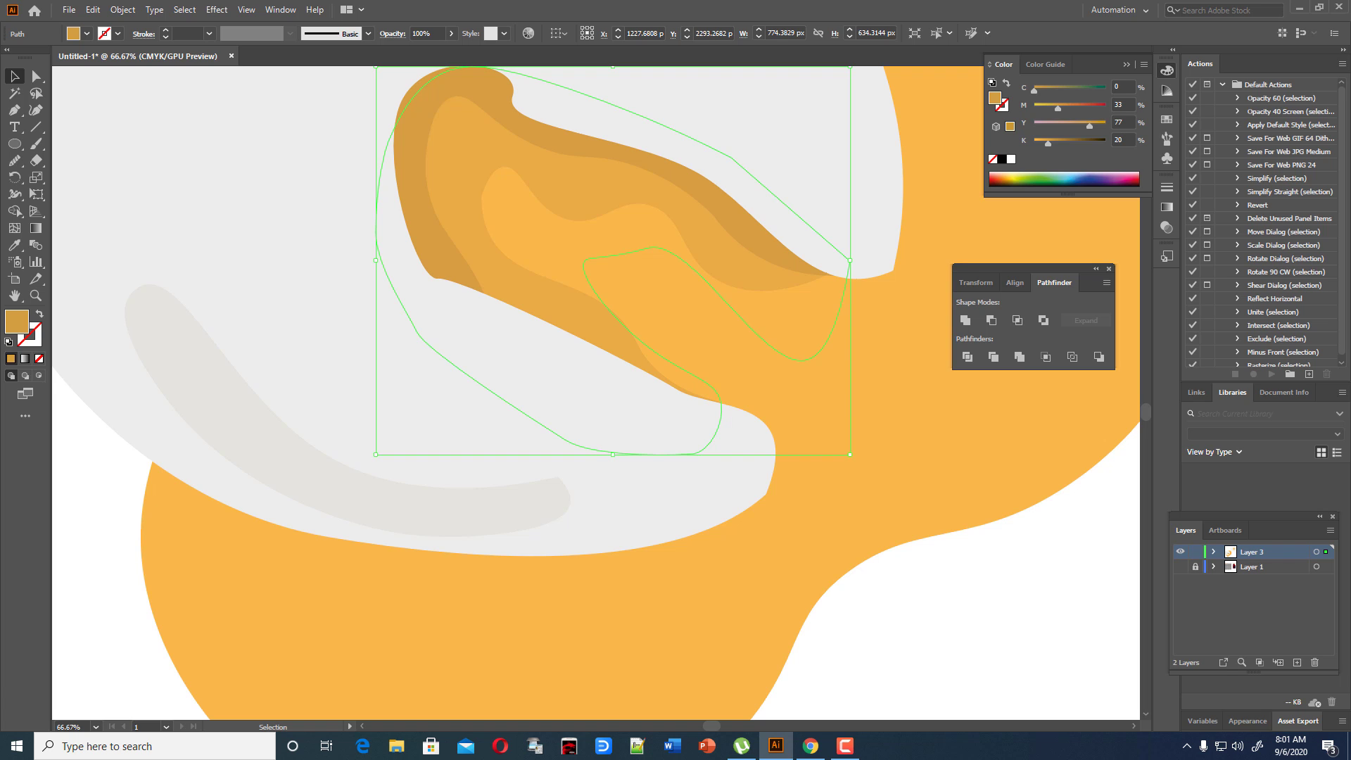
key(ctrl+bracketright)
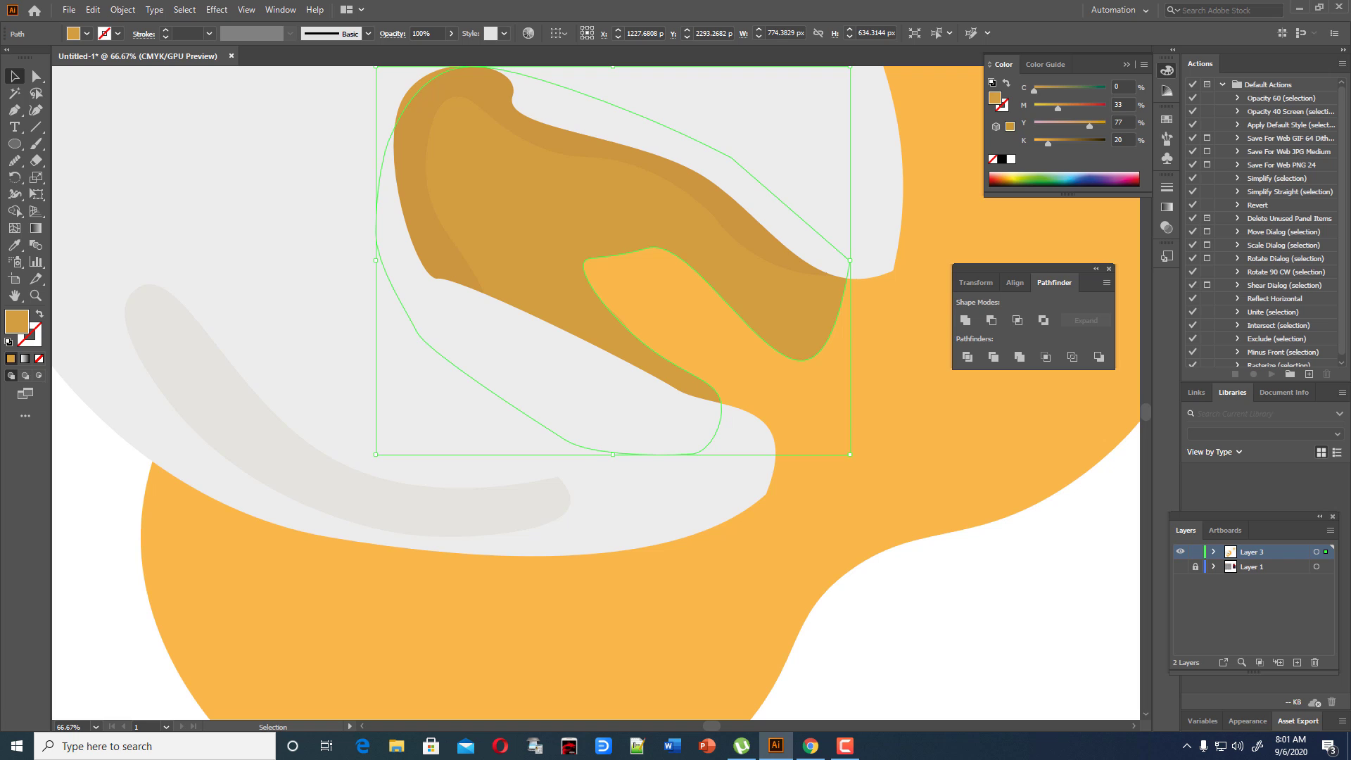
click(451, 33)
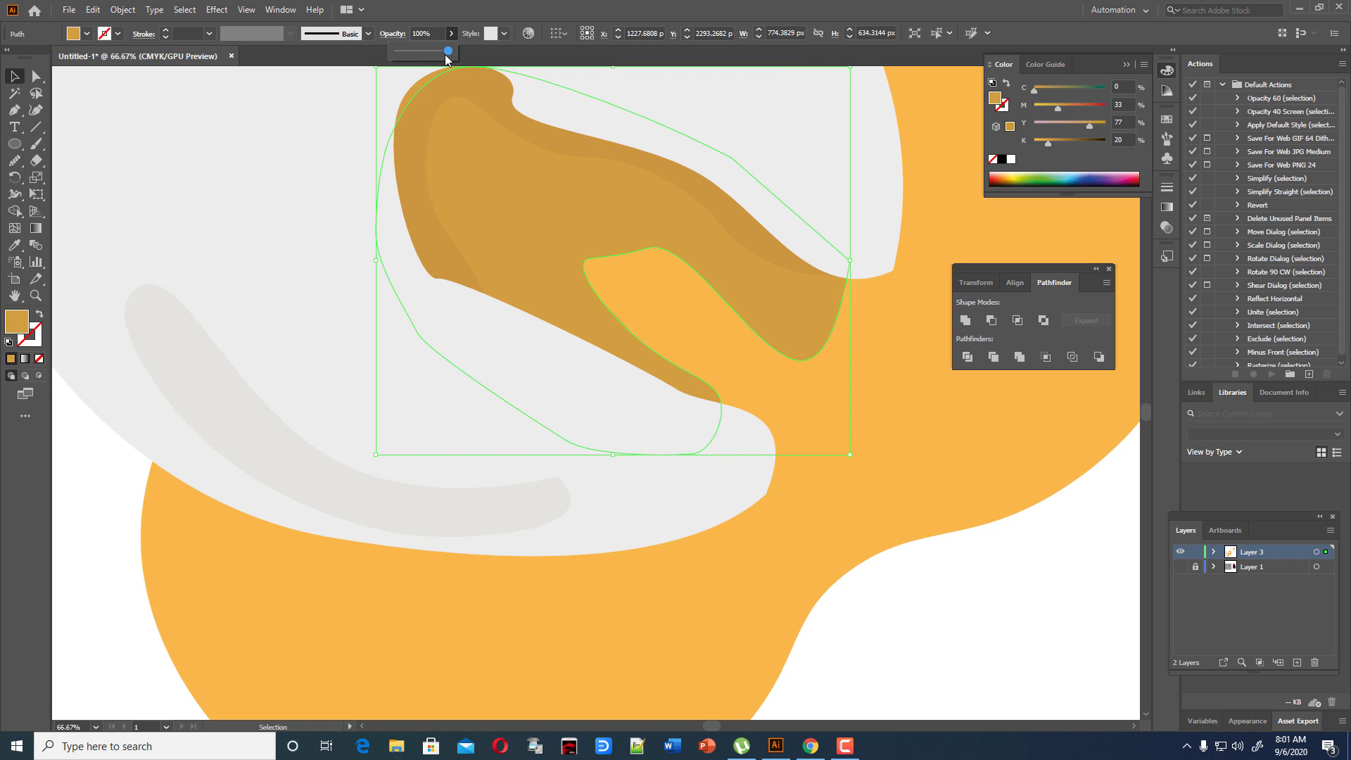
drag(415, 53, 411, 53)
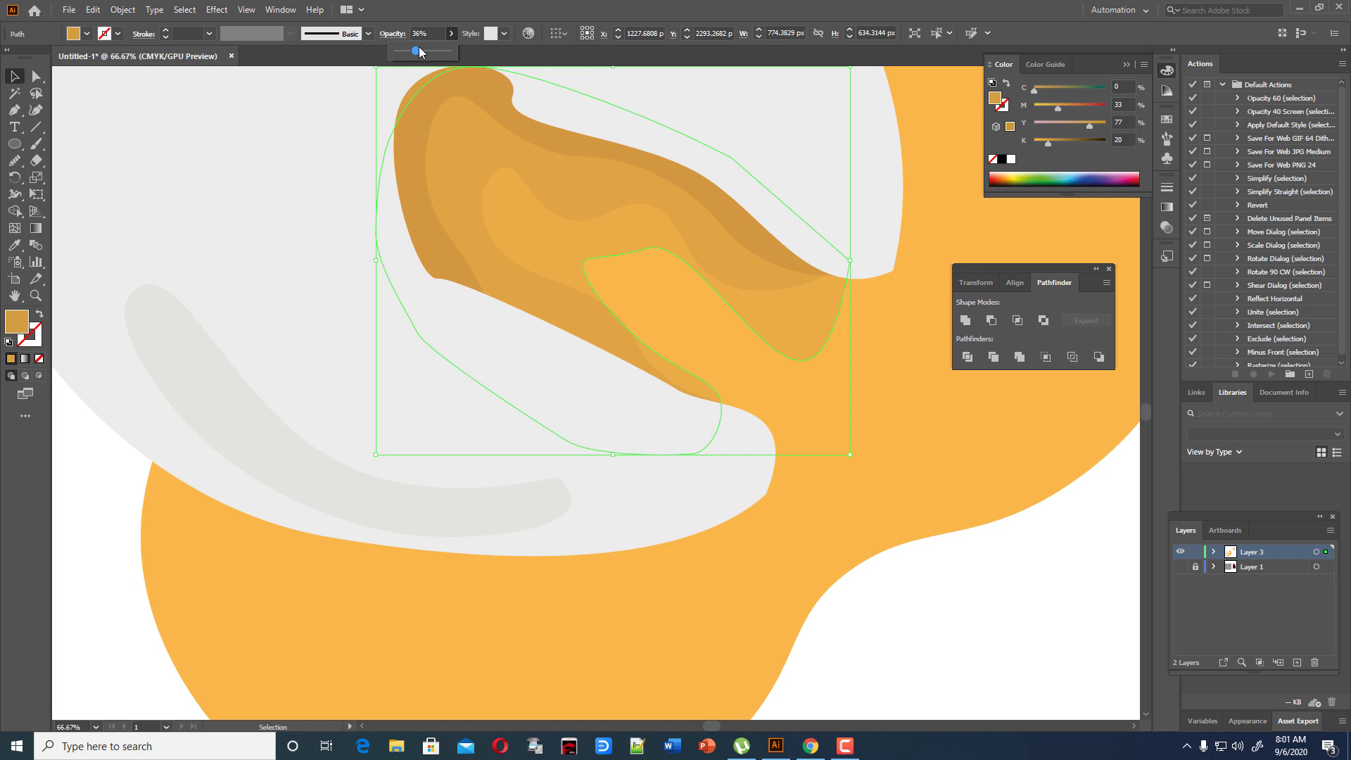
drag(419, 51, 412, 53)
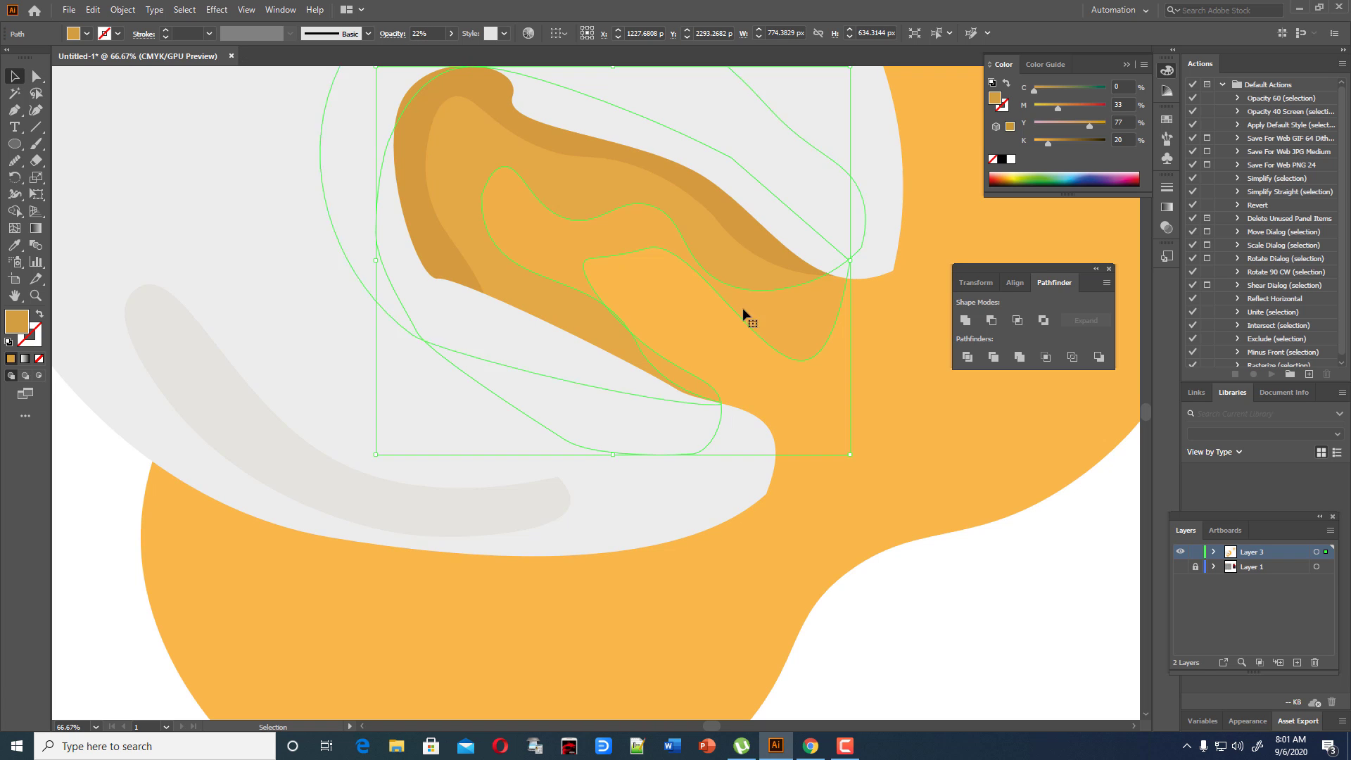
click(1002, 603)
Round the 22% opacity shape's inner notch into a soft wavy curve with the Curvature tool, and deselect.
click(772, 342)
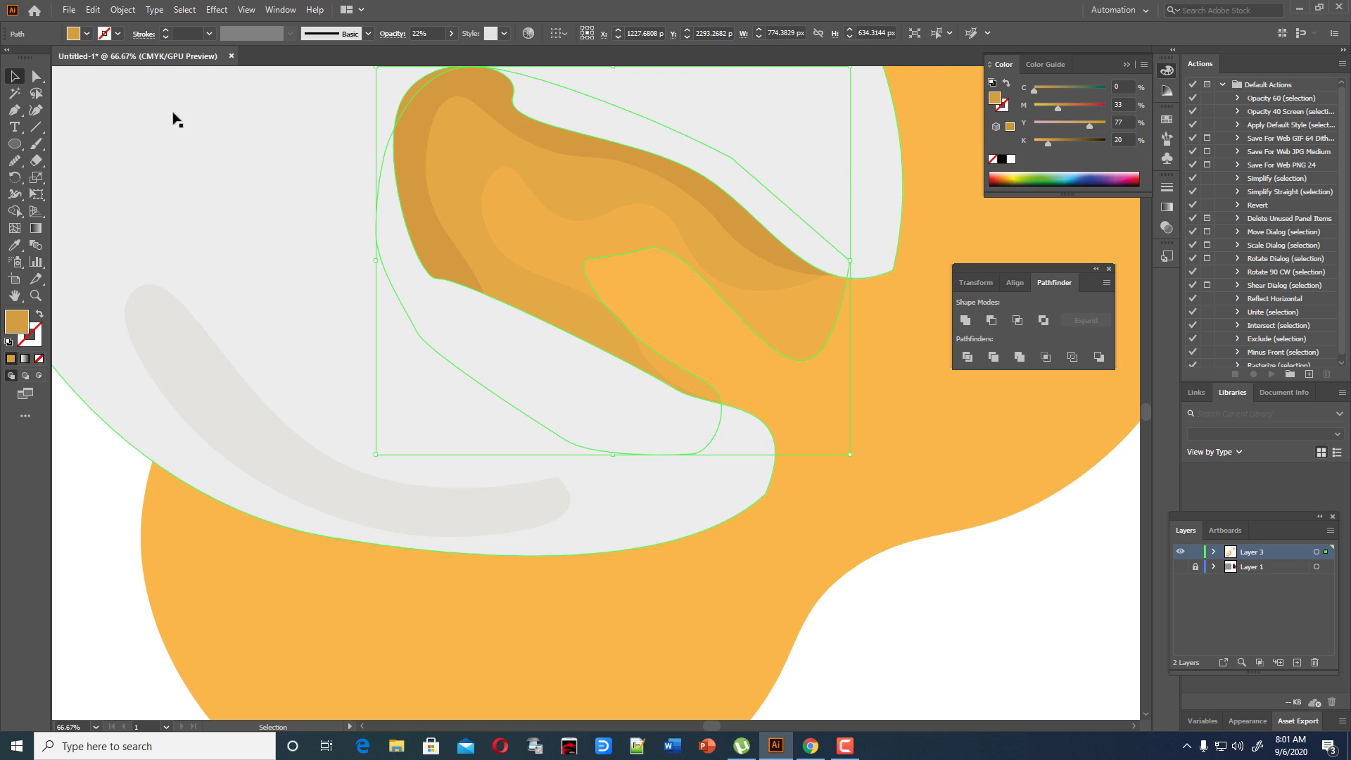
click(36, 110)
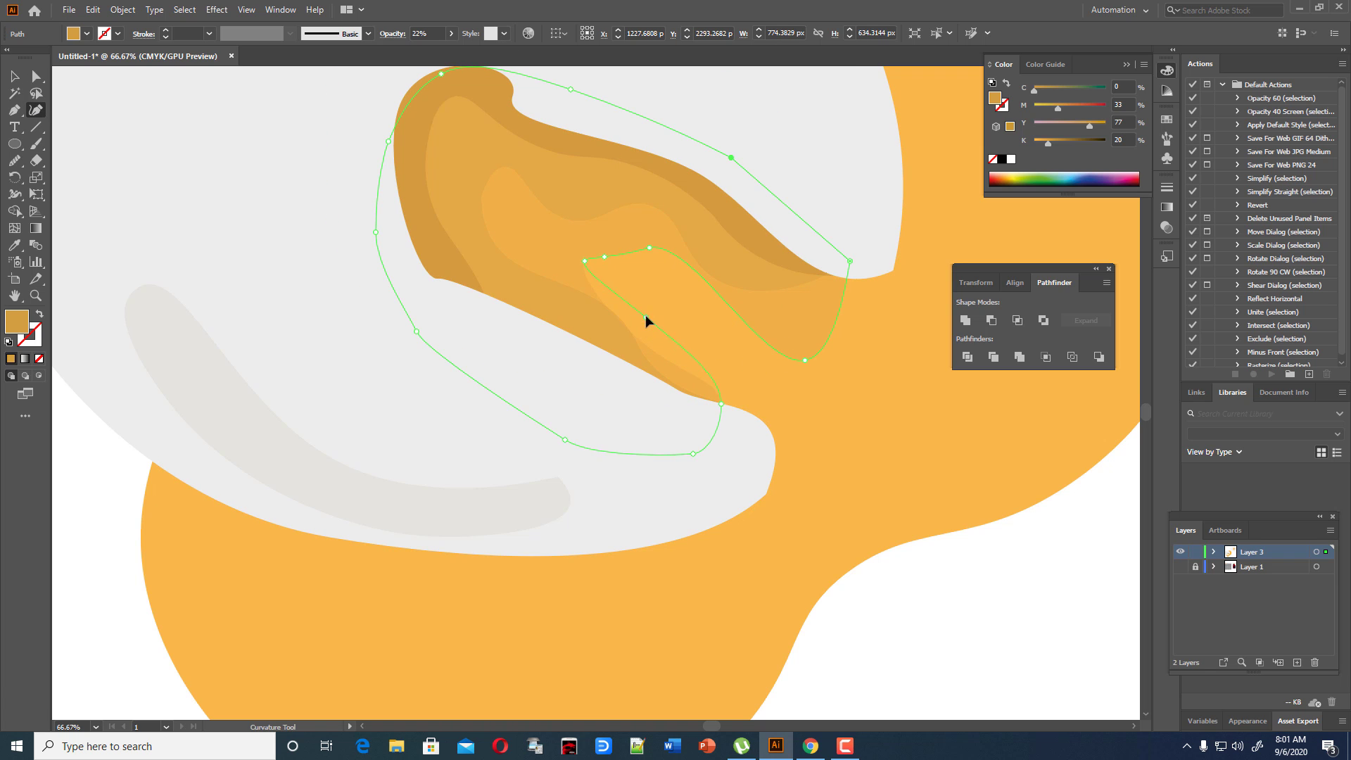
click(647, 310)
drag(673, 331, 666, 352)
click(596, 268)
drag(703, 262, 691, 284)
click(578, 241)
click(15, 76)
click(983, 670)
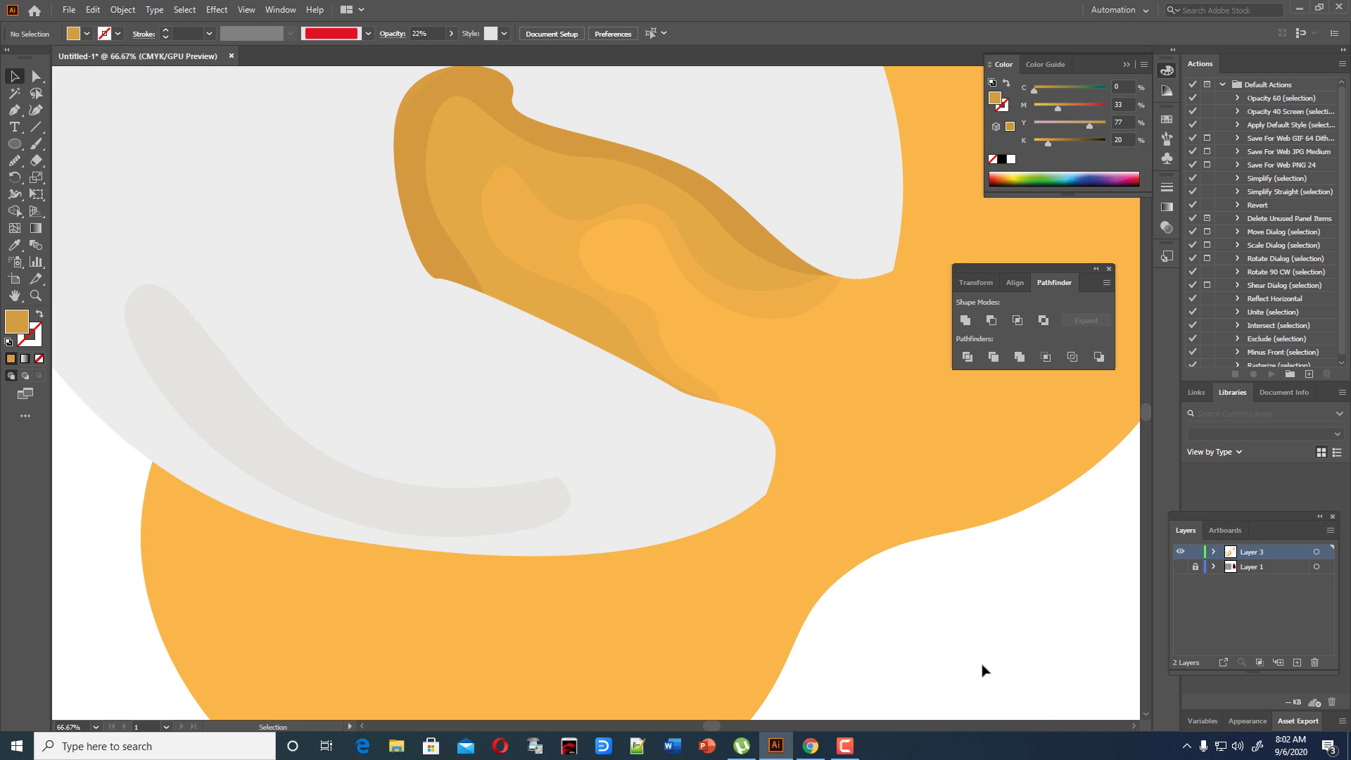
Paint a 1 pt off-white highlight arc about 808 by 372 px along the lower yolk lobe's bottom edge with the Paintbrush.
key(ctrl+minus)
key(ctrl+minus)
key(ctrl+minus)
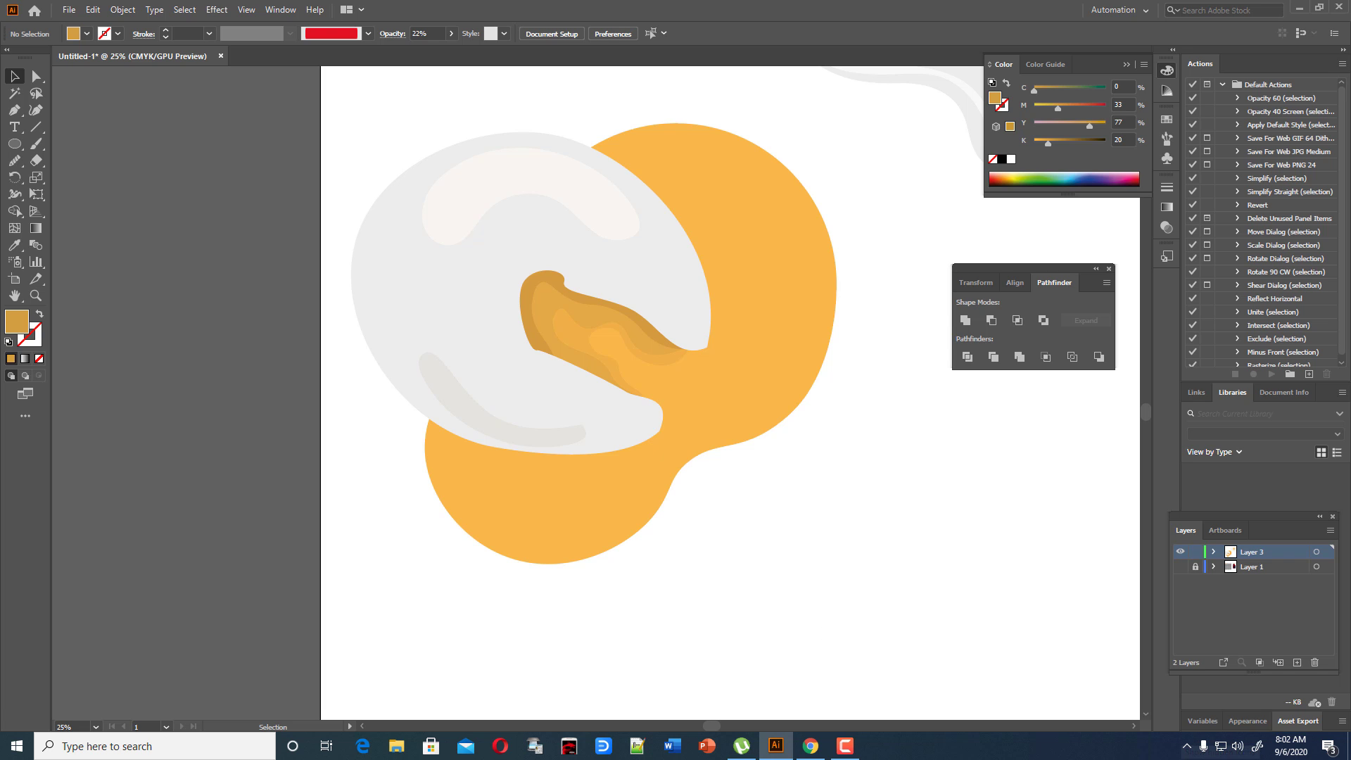
click(35, 143)
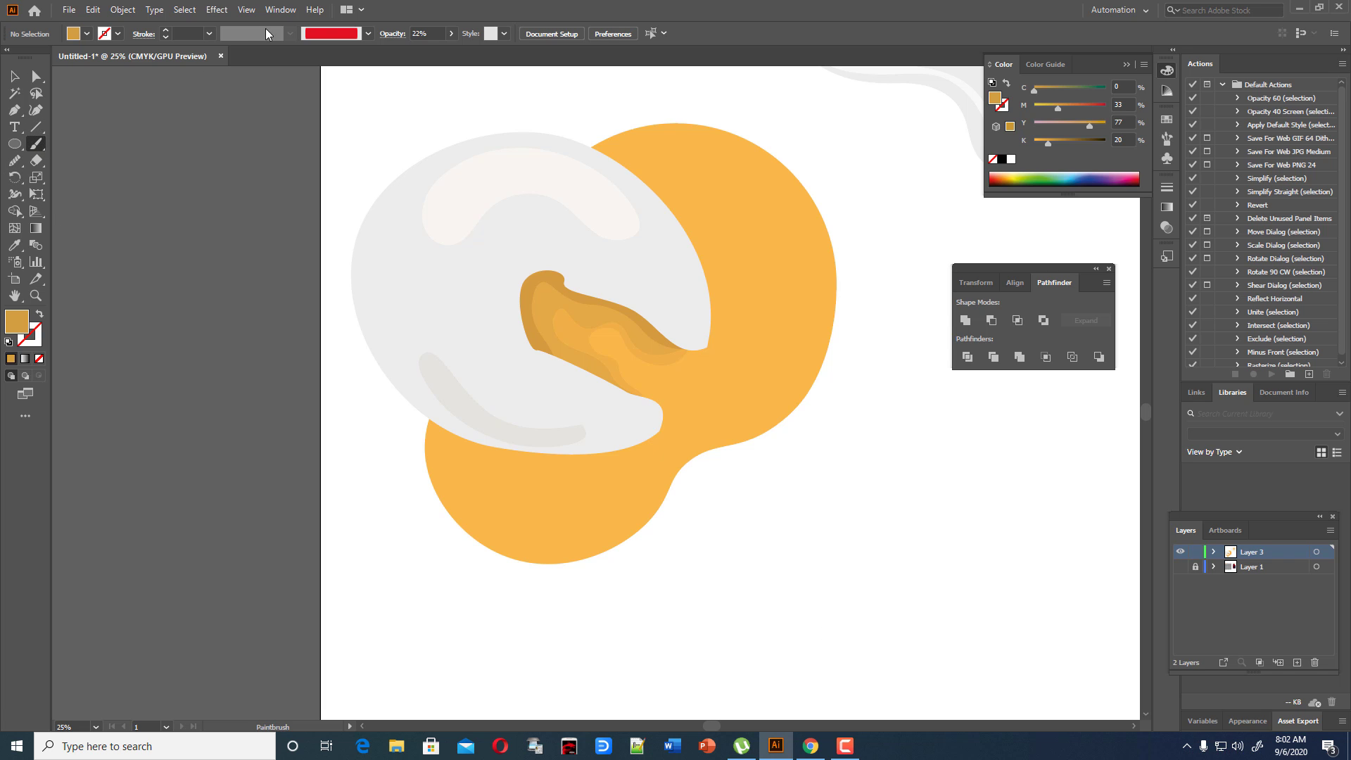
click(211, 37)
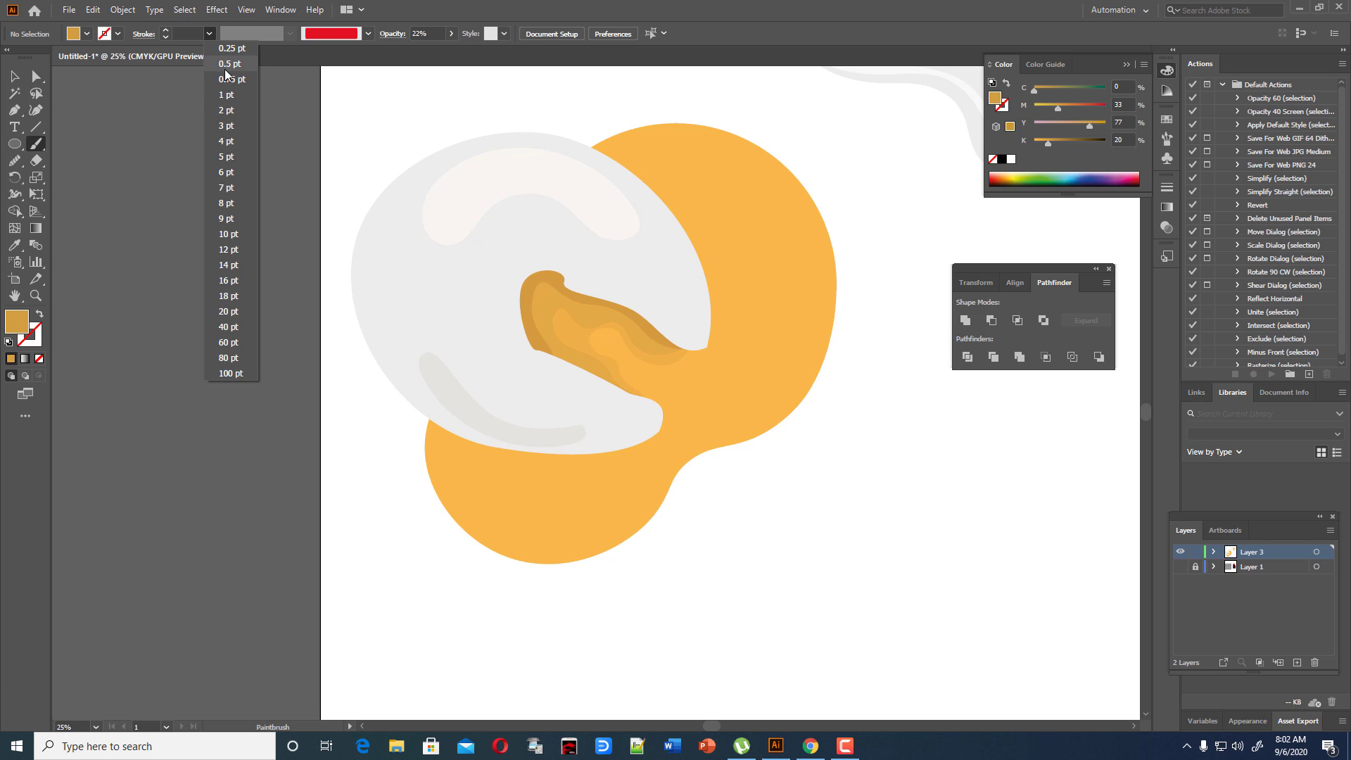
click(227, 98)
click(290, 35)
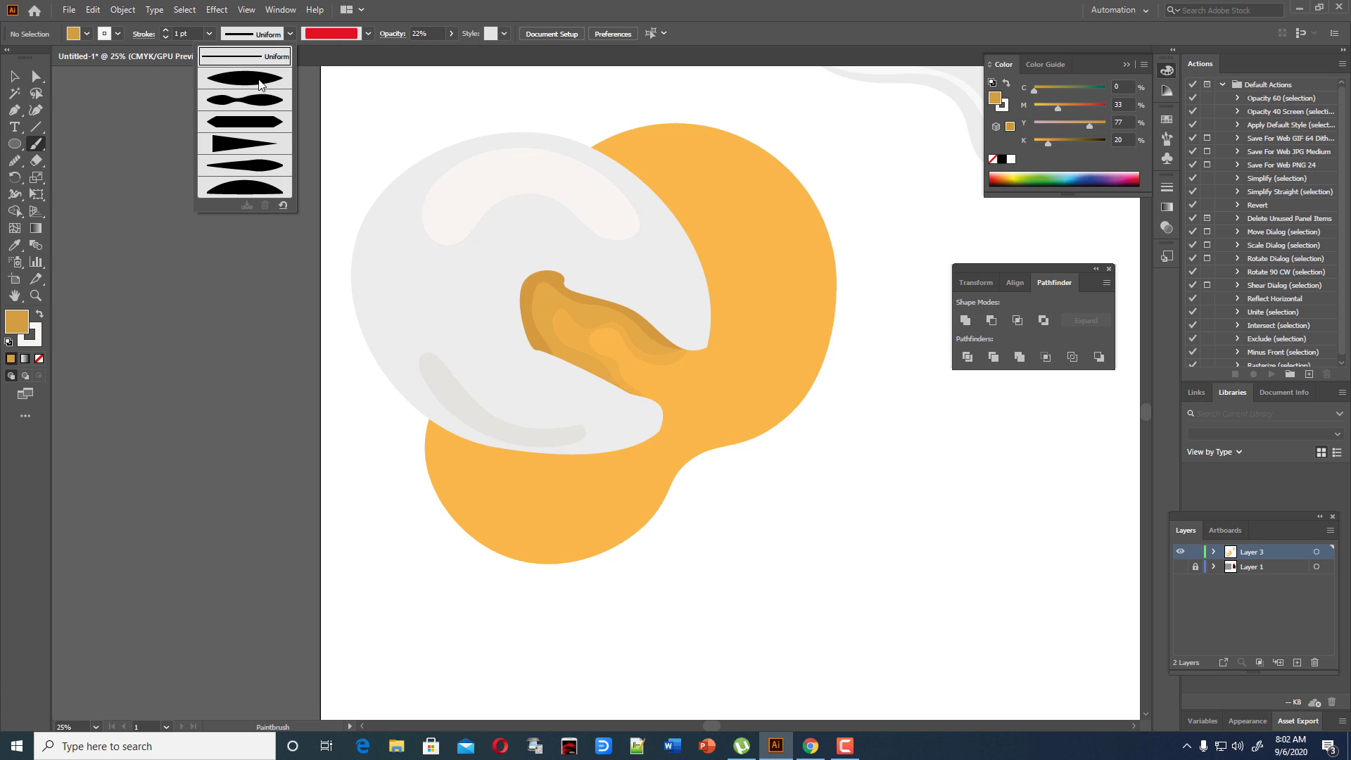
click(262, 83)
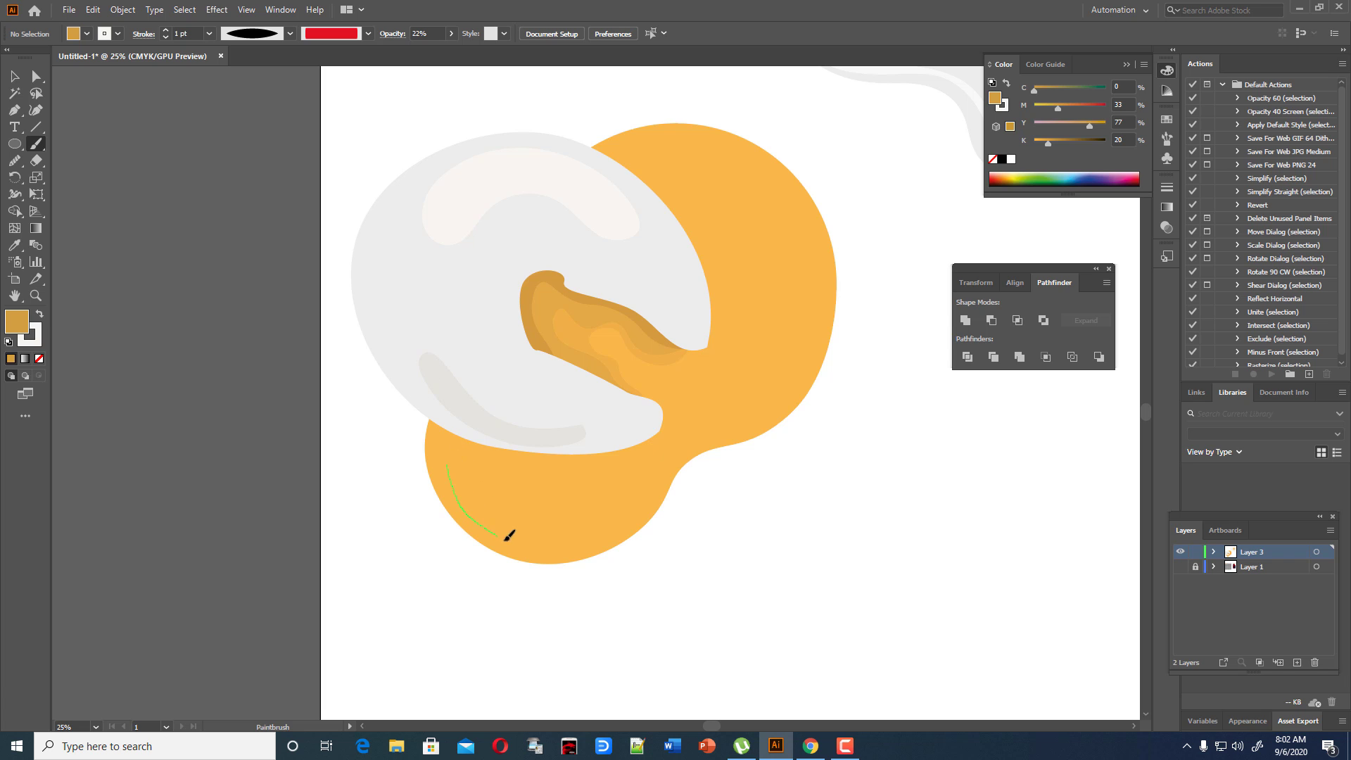
drag(605, 536, 630, 516)
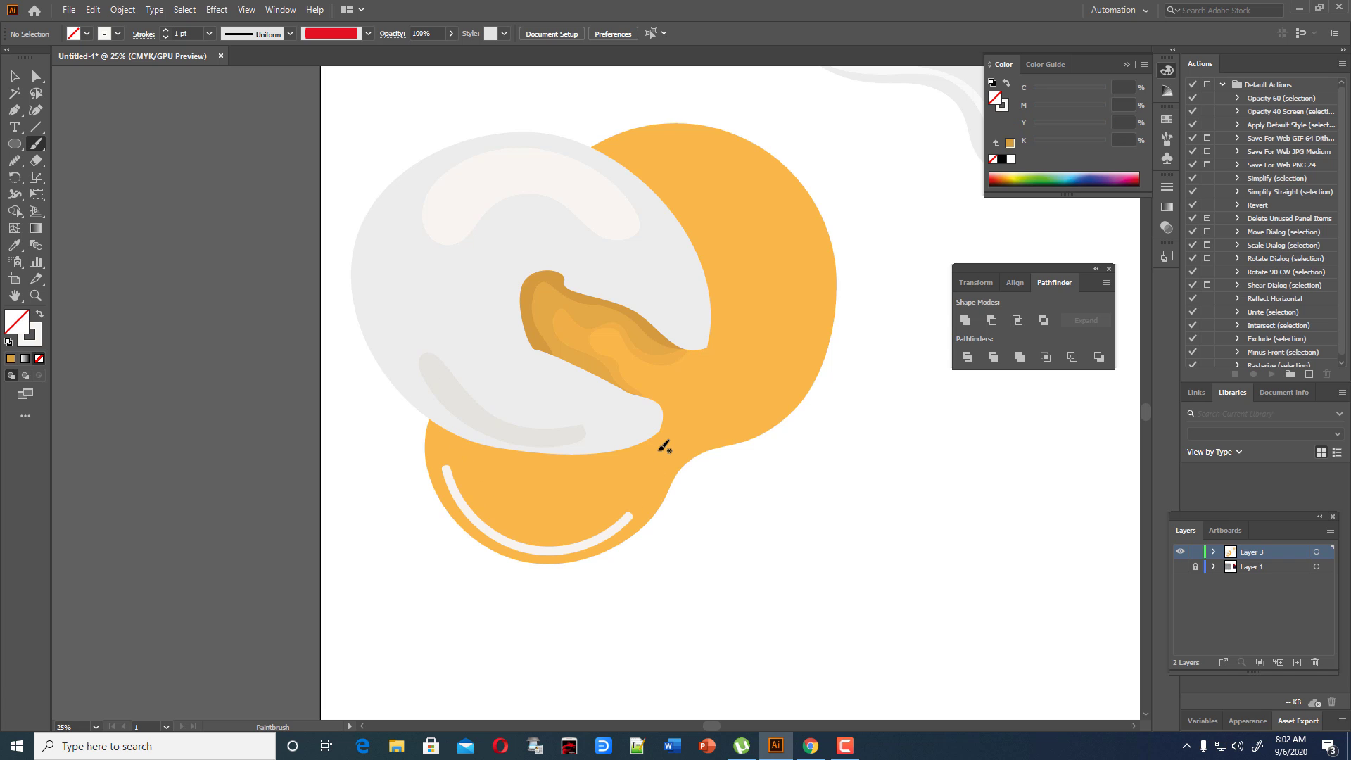
Apply the width profile tapered at both ends to the lower lobe's highlight arc, and deselect.
click(14, 75)
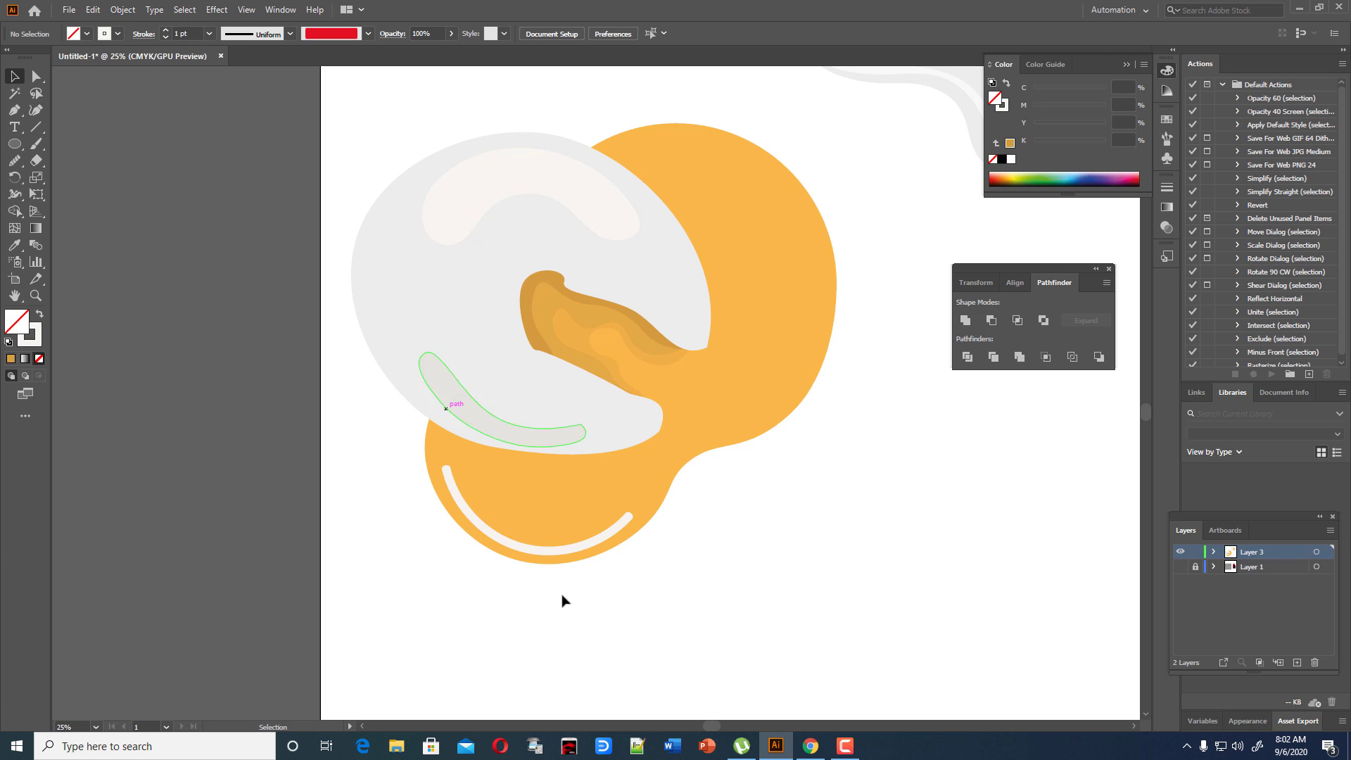
click(571, 549)
click(290, 33)
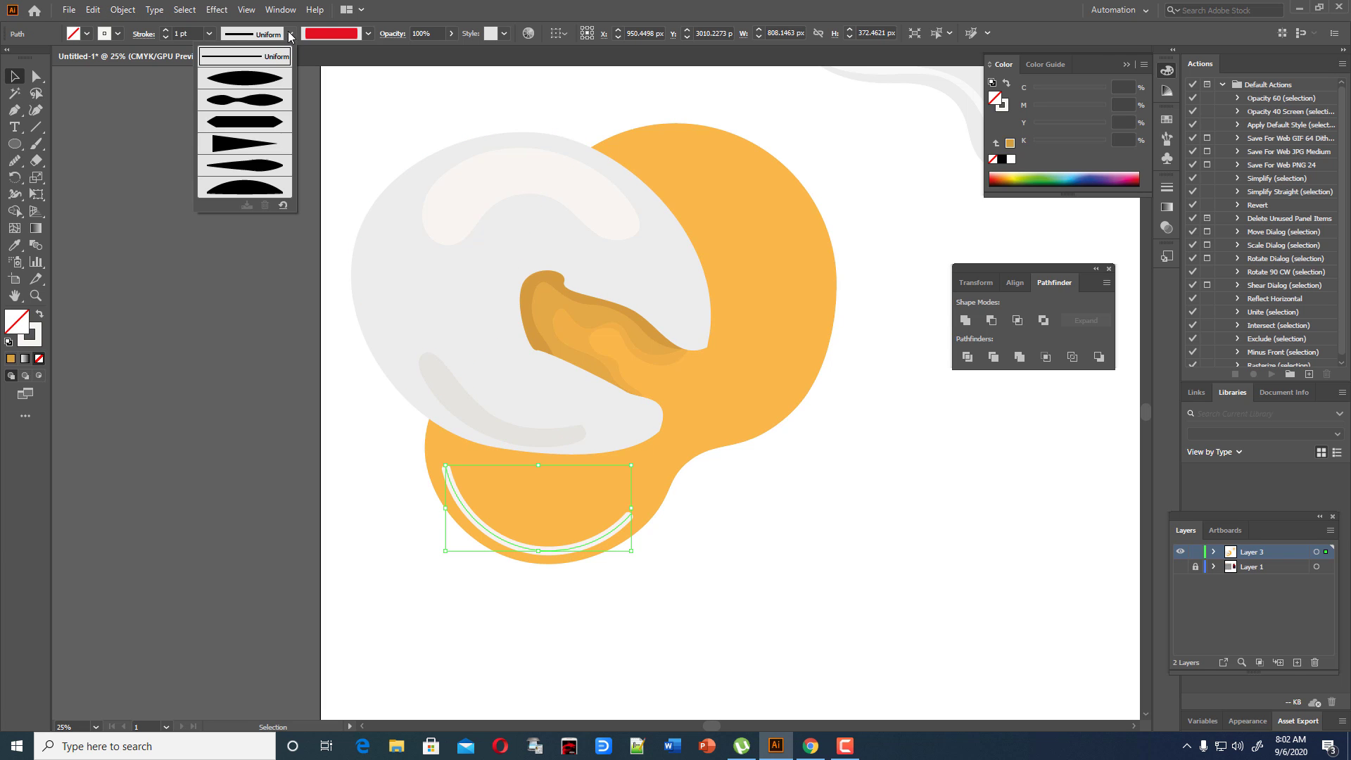
click(252, 82)
click(229, 194)
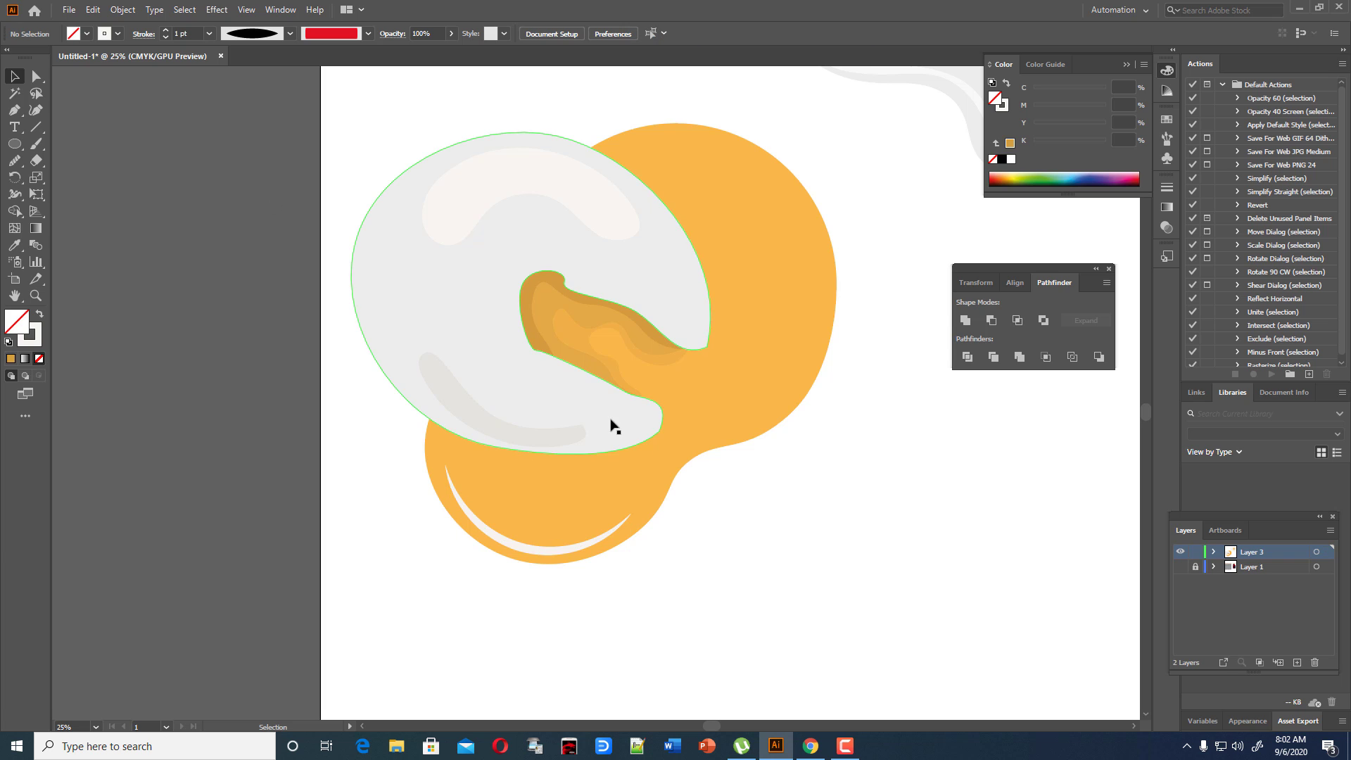
Paint three more tapered off-white highlights along the large lobe's upper edge, the neck between the lobes, and the large lobe's lower-right edge.
click(34, 145)
drag(657, 144, 676, 140)
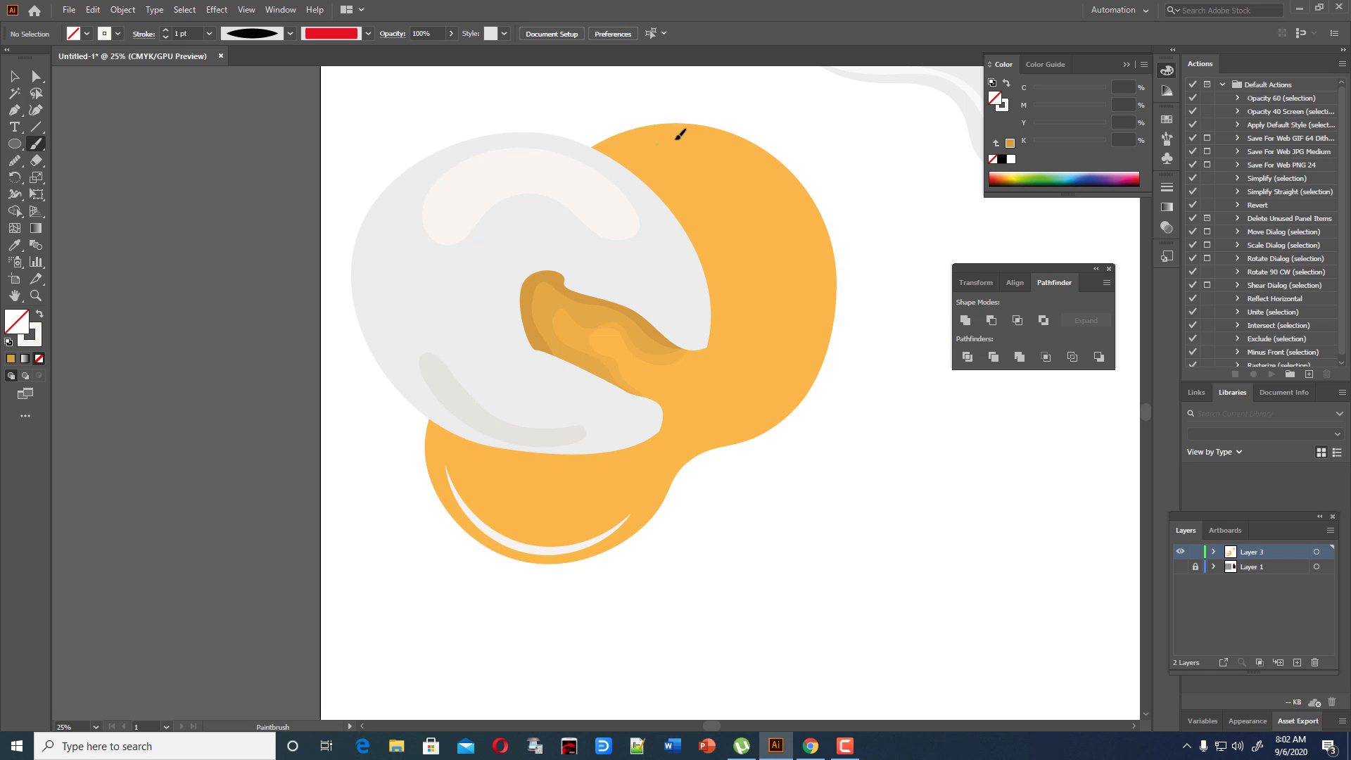
drag(781, 178, 798, 227)
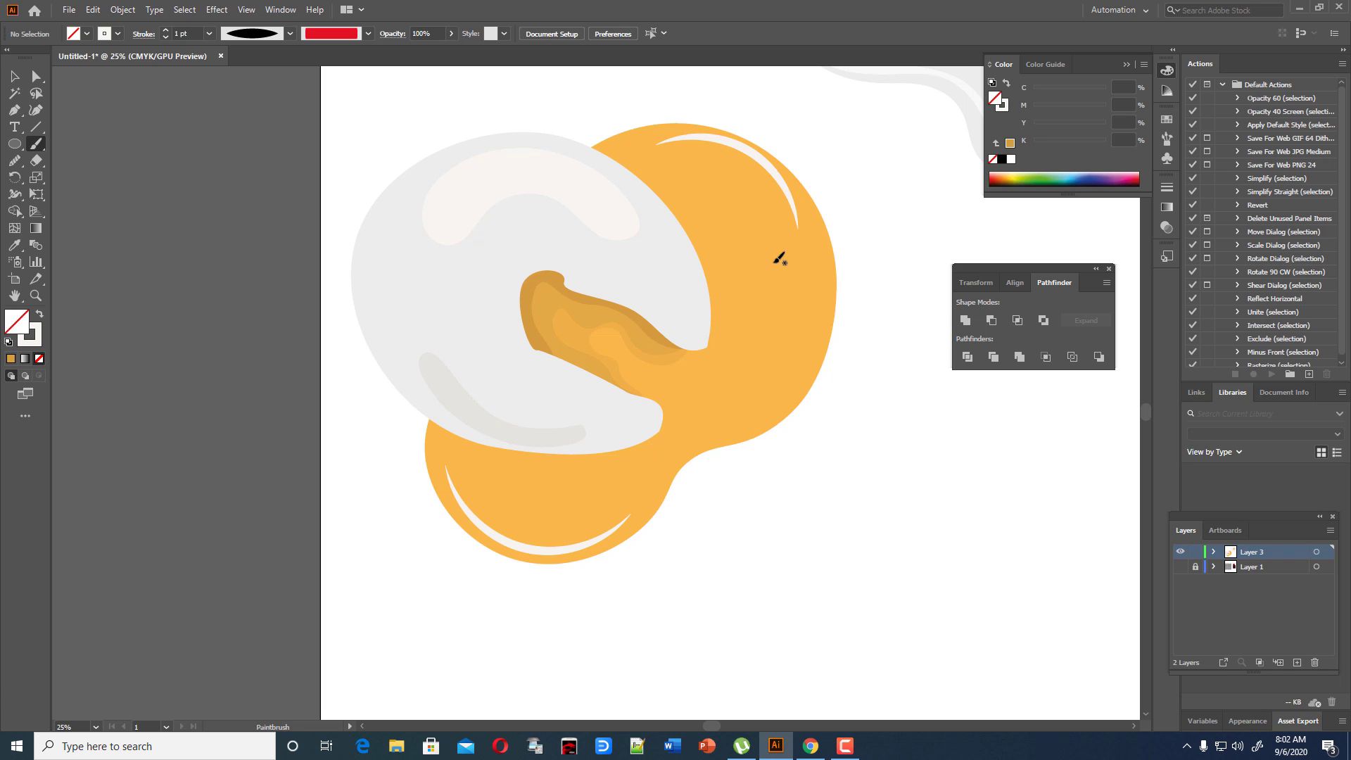
drag(658, 498, 695, 447)
drag(809, 355, 810, 271)
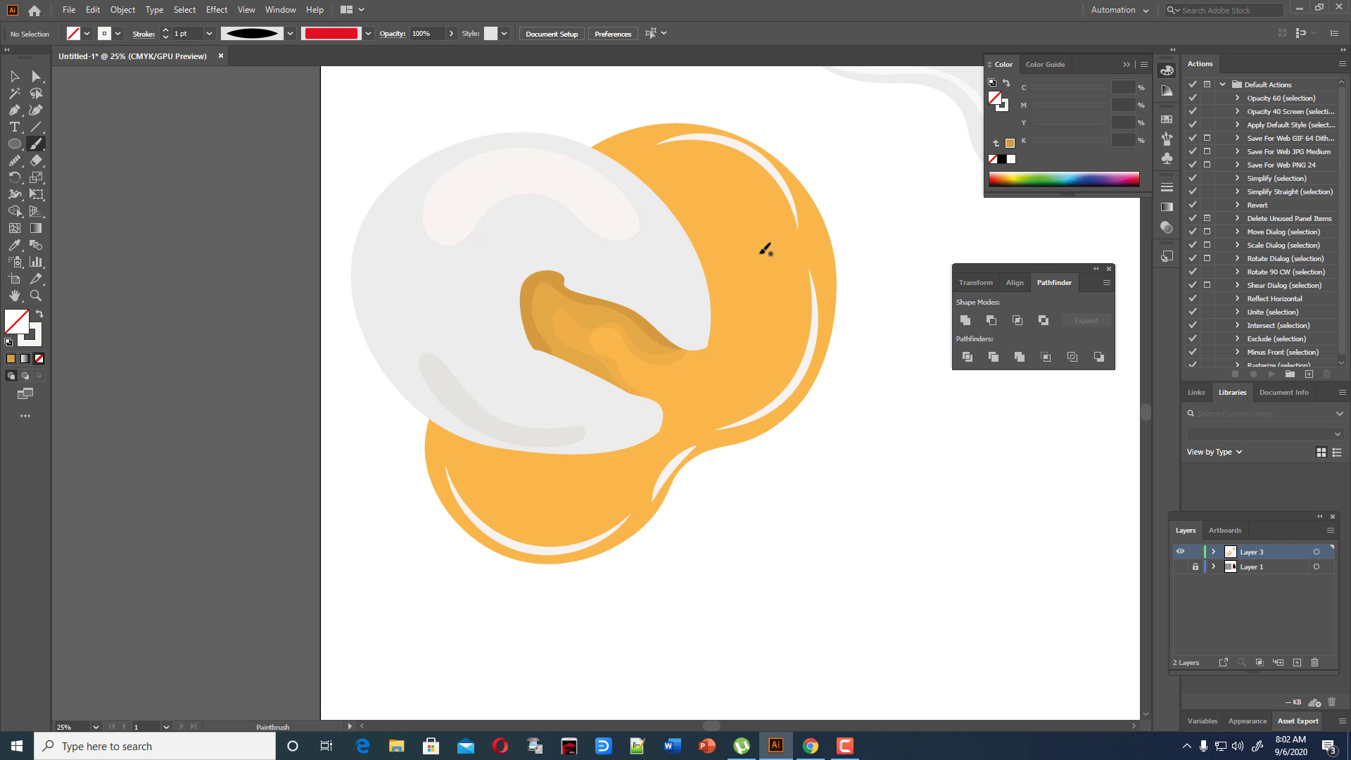
key(ctrl+minus)
key(ctrl+minus)
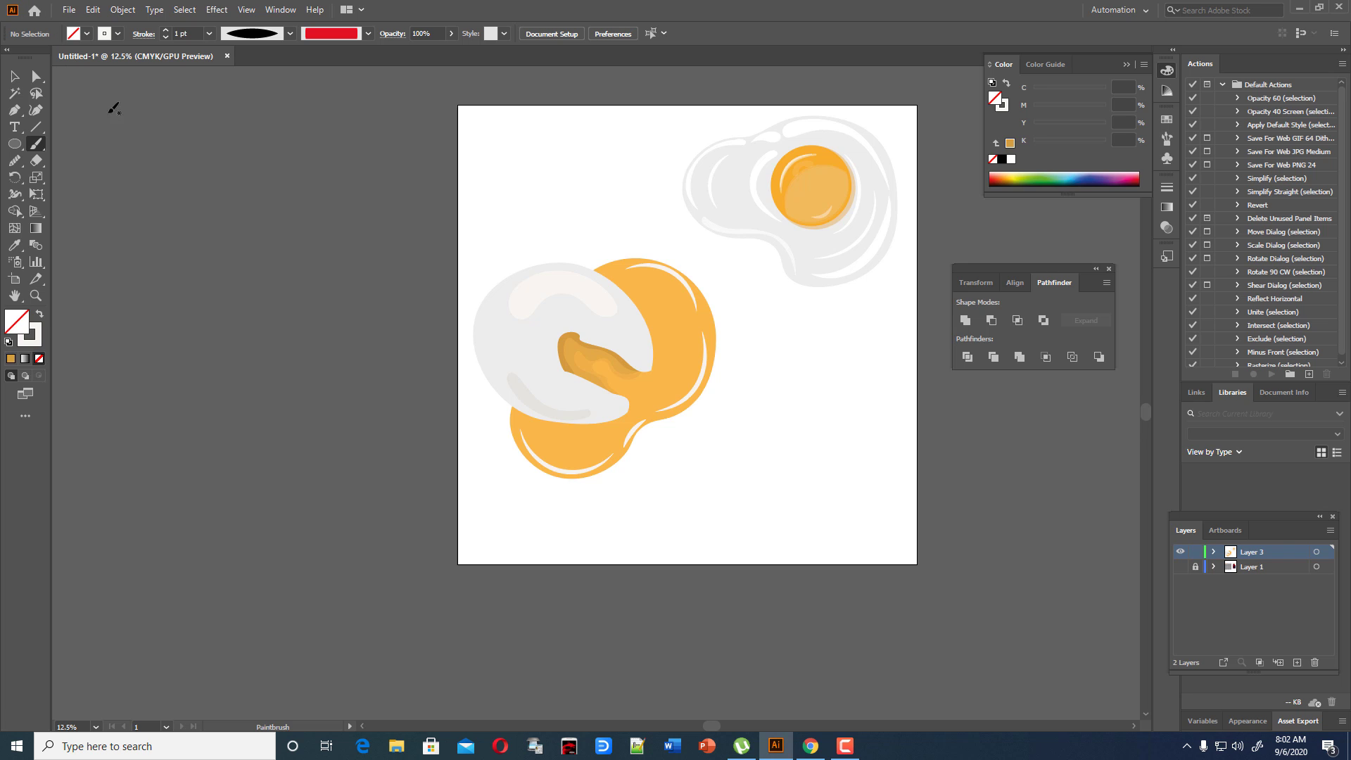
click(15, 78)
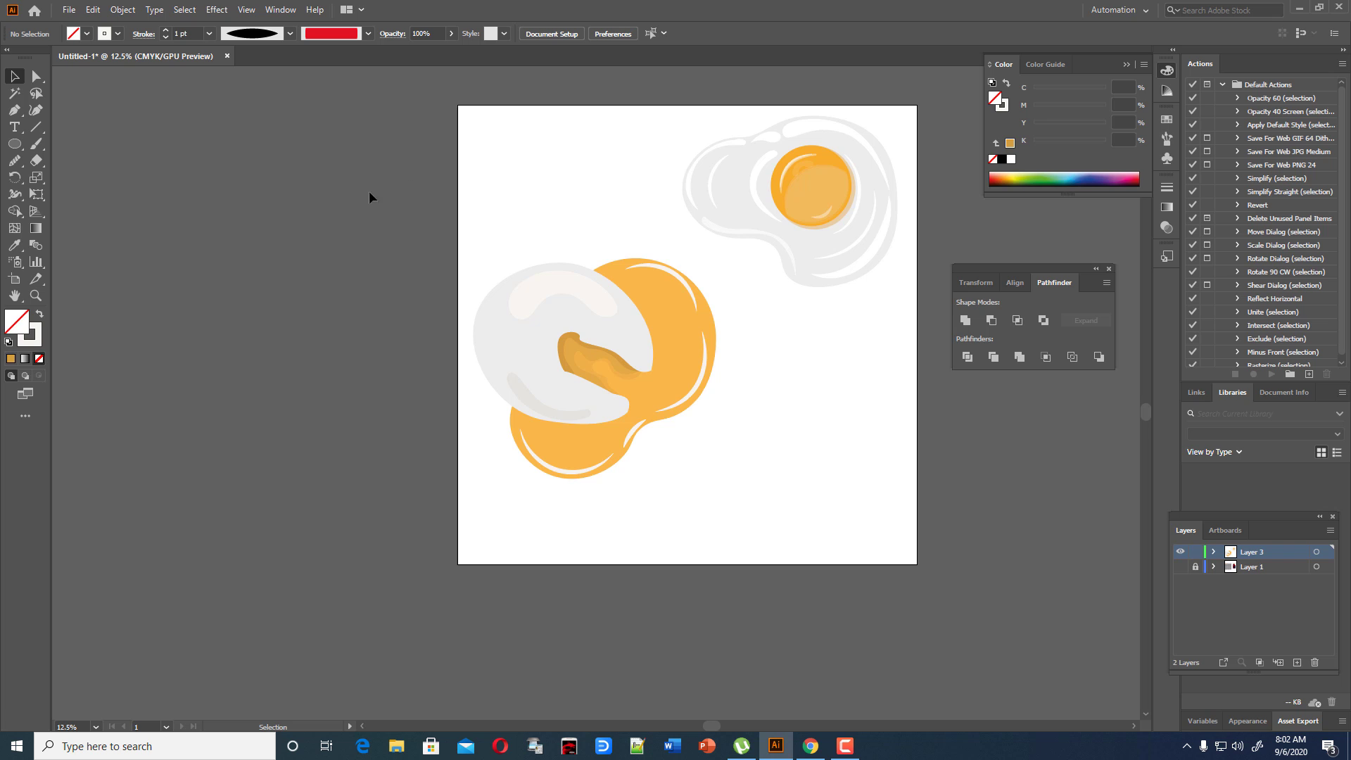